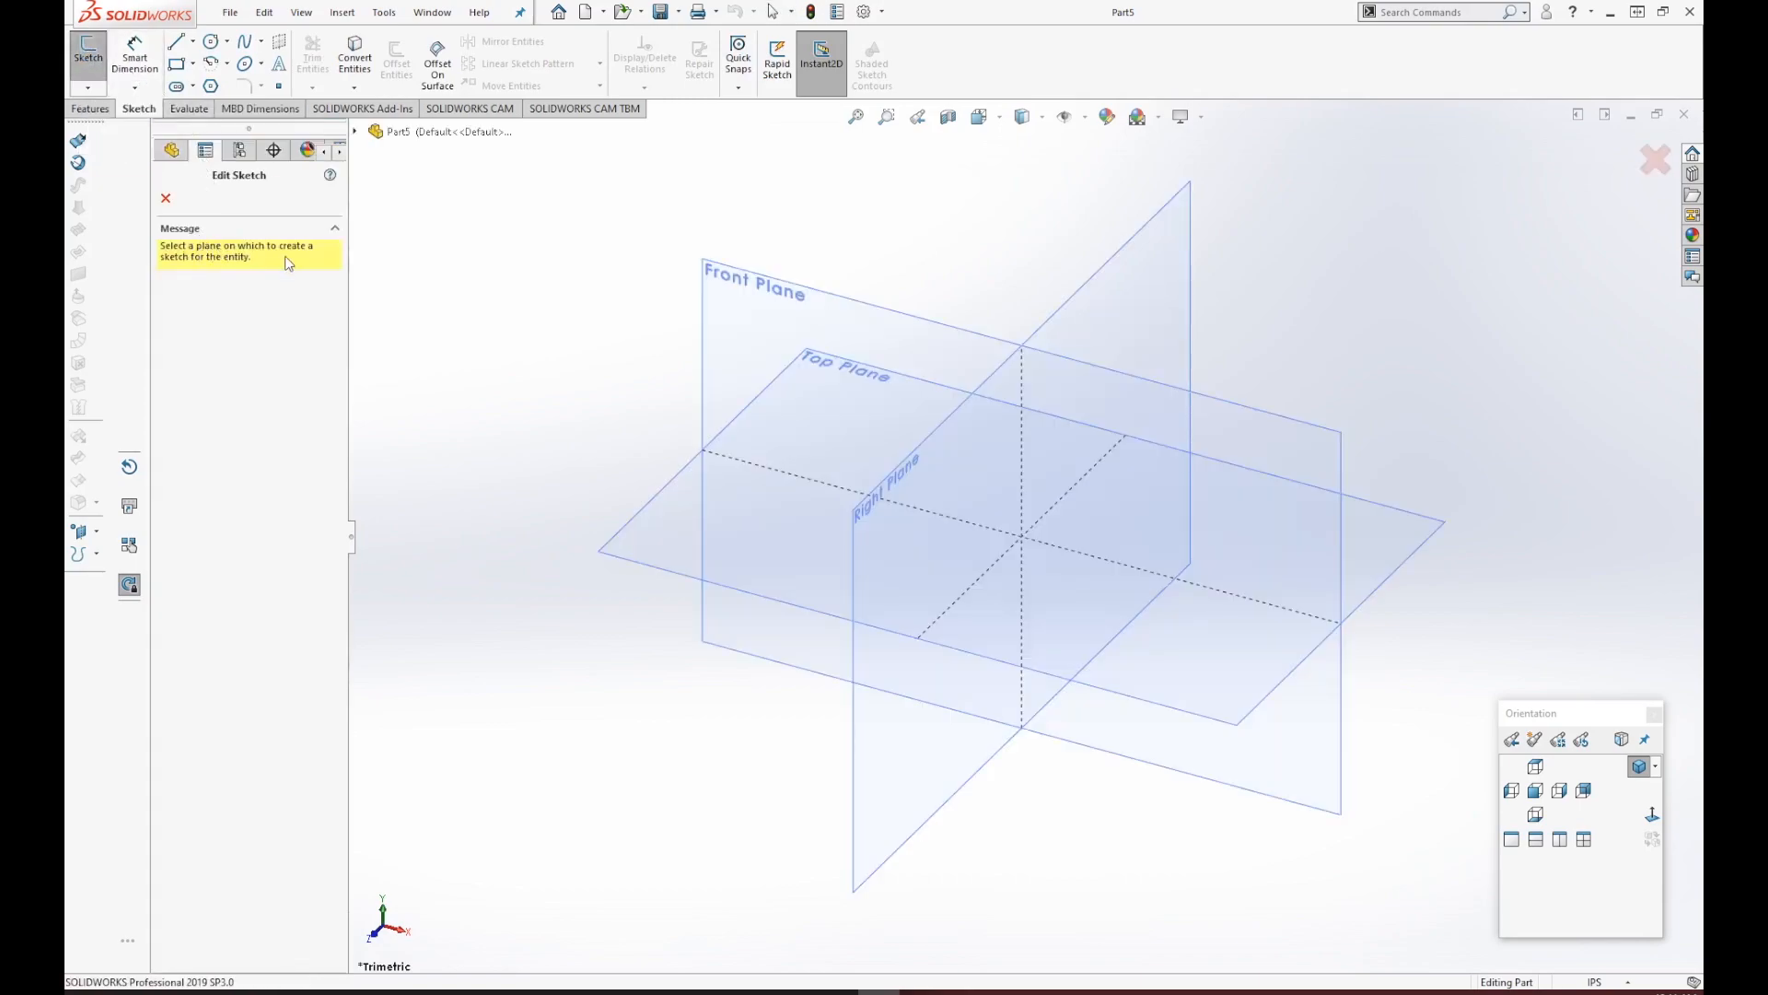
# Start a sketch on the Front Plane and draw a circle of about 2.15 in radius centred on the origin.
pyautogui.click(355, 132)
pyautogui.click(422, 226)
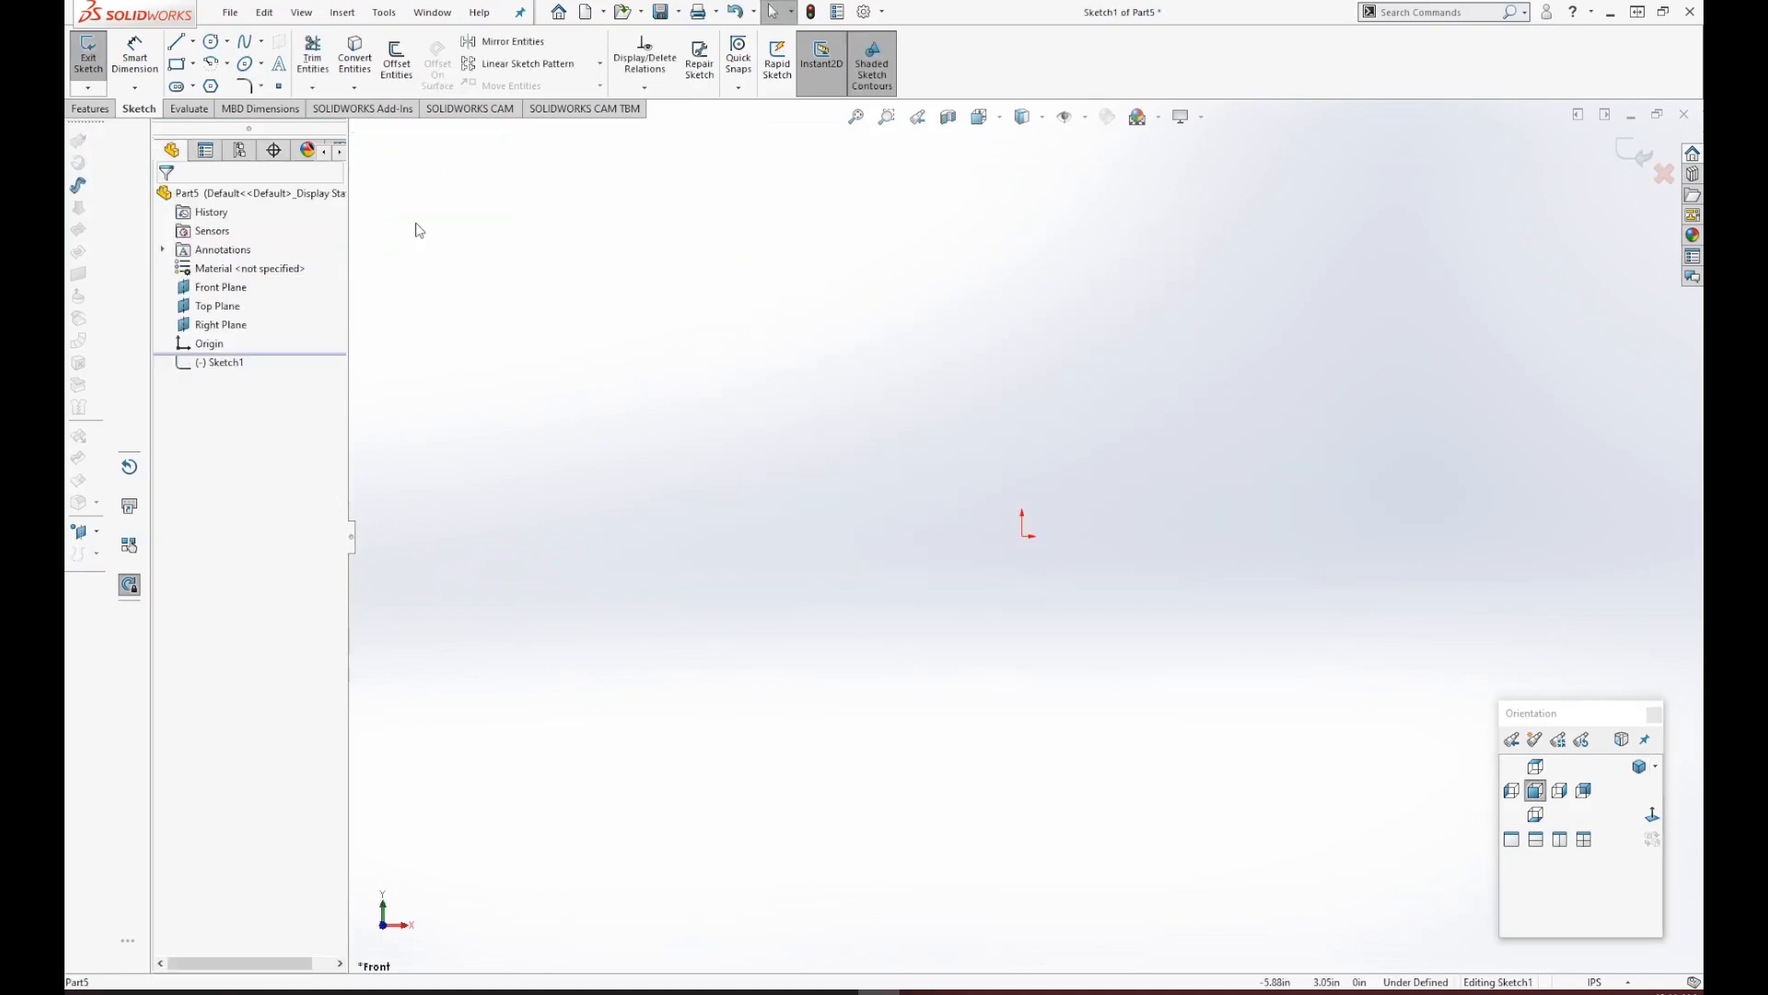
pyautogui.click(226, 41)
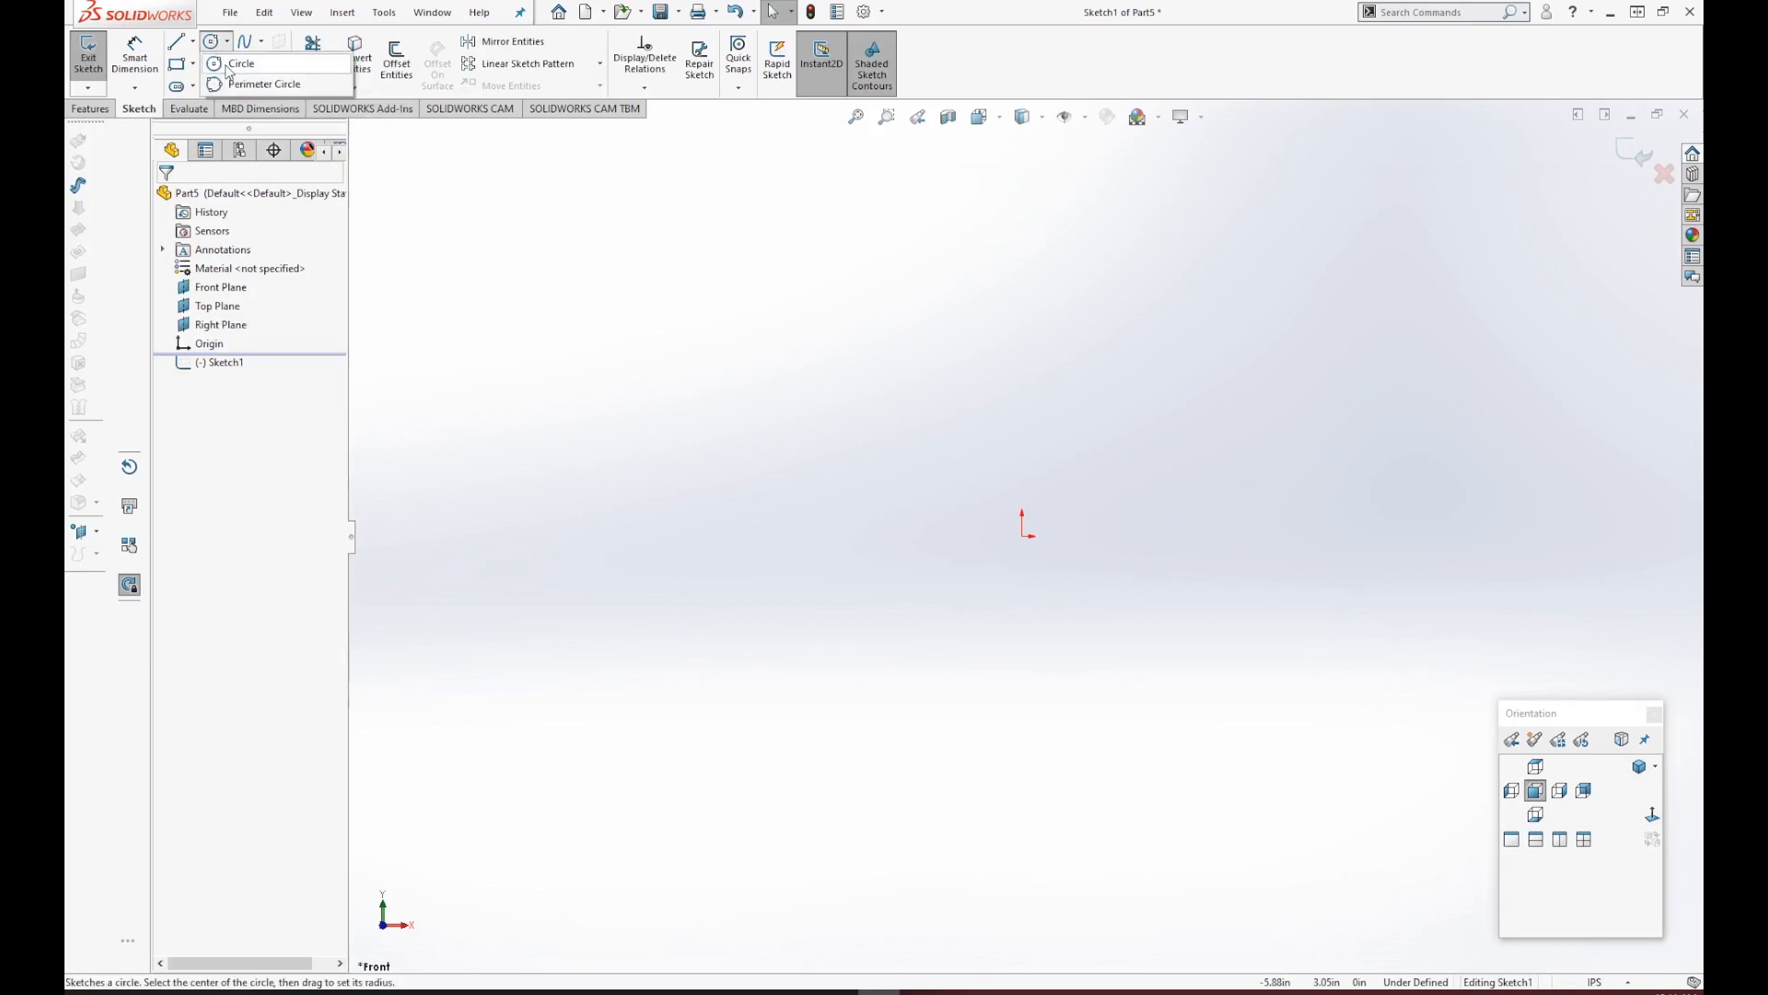
pyautogui.click(229, 67)
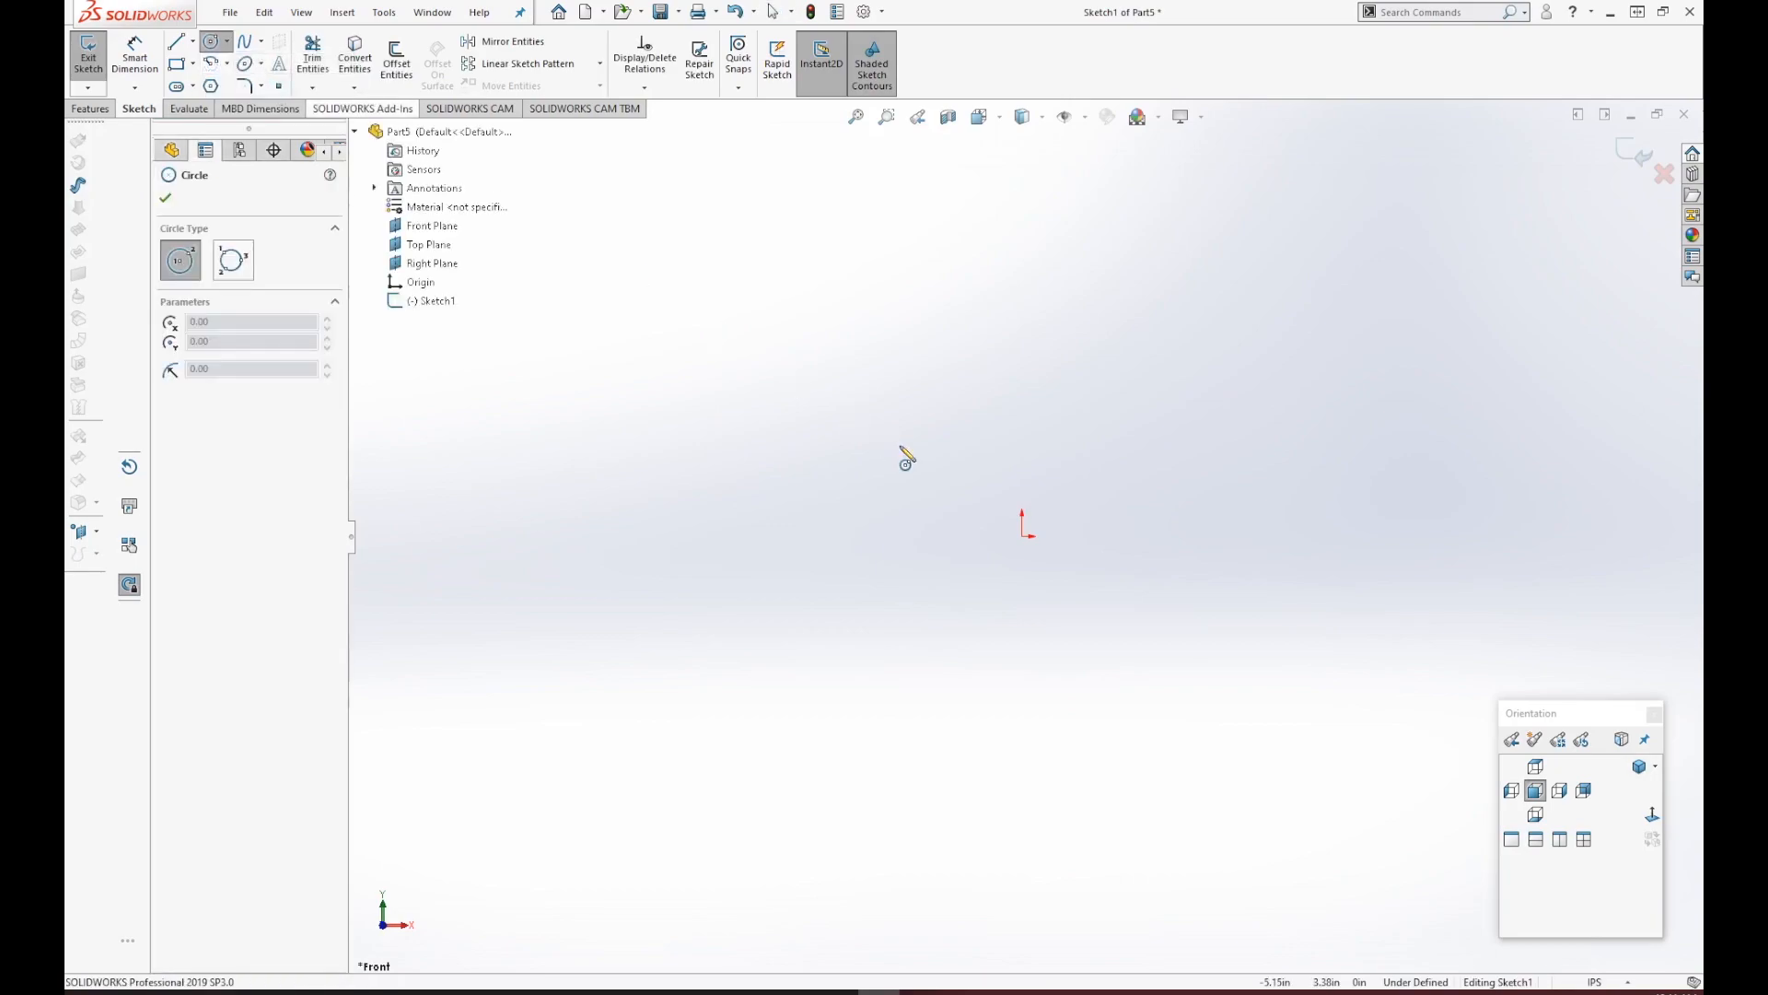
pyautogui.click(1024, 535)
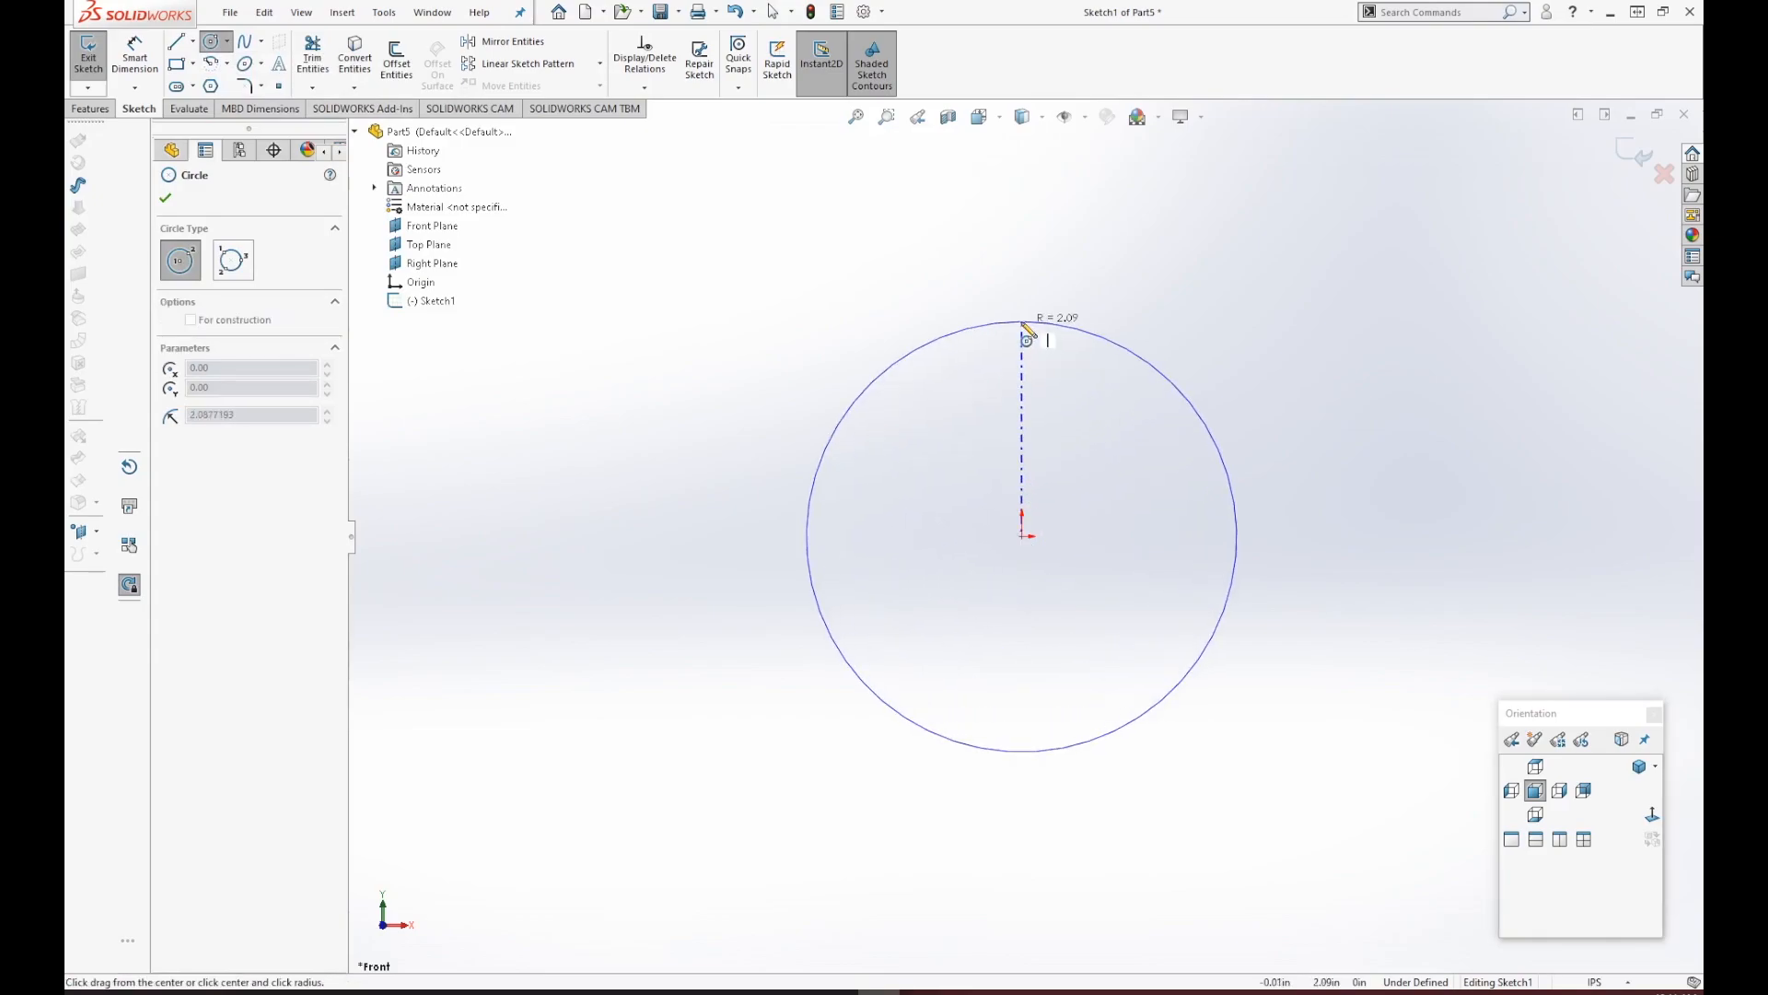
pyautogui.click(1023, 316)
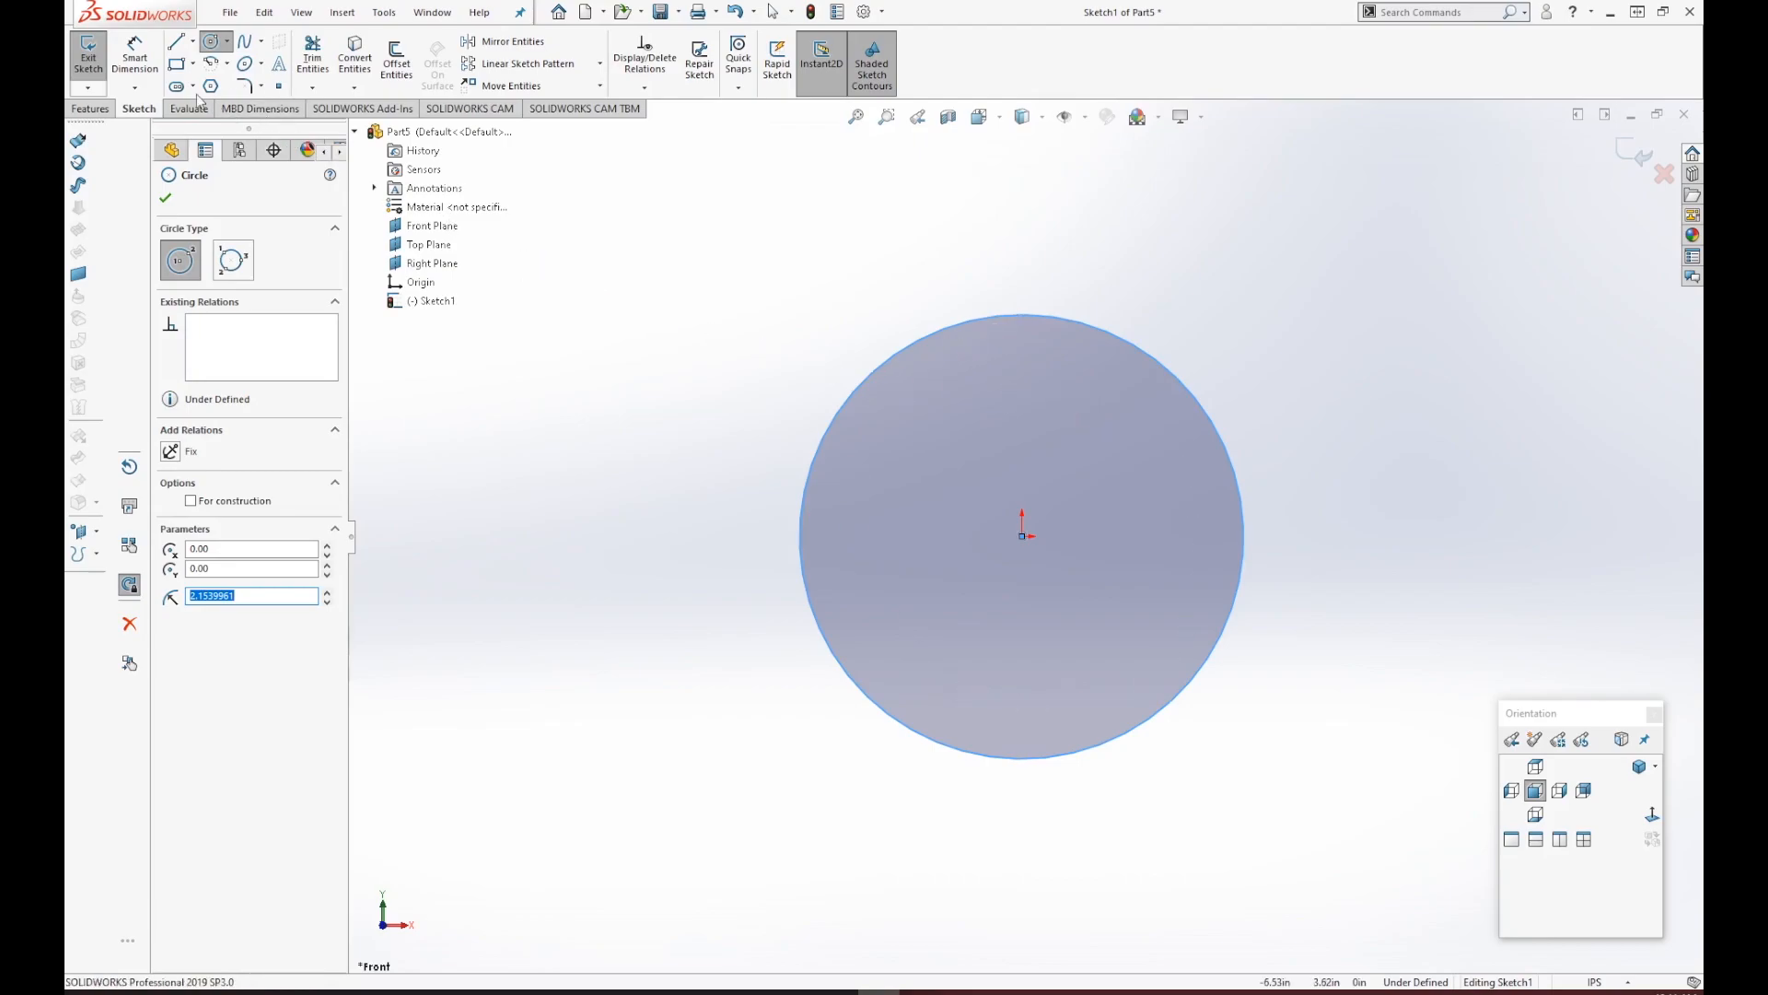
# Dimension the circle's diameter as 1 in and exit the sketch.
pyautogui.click(135, 62)
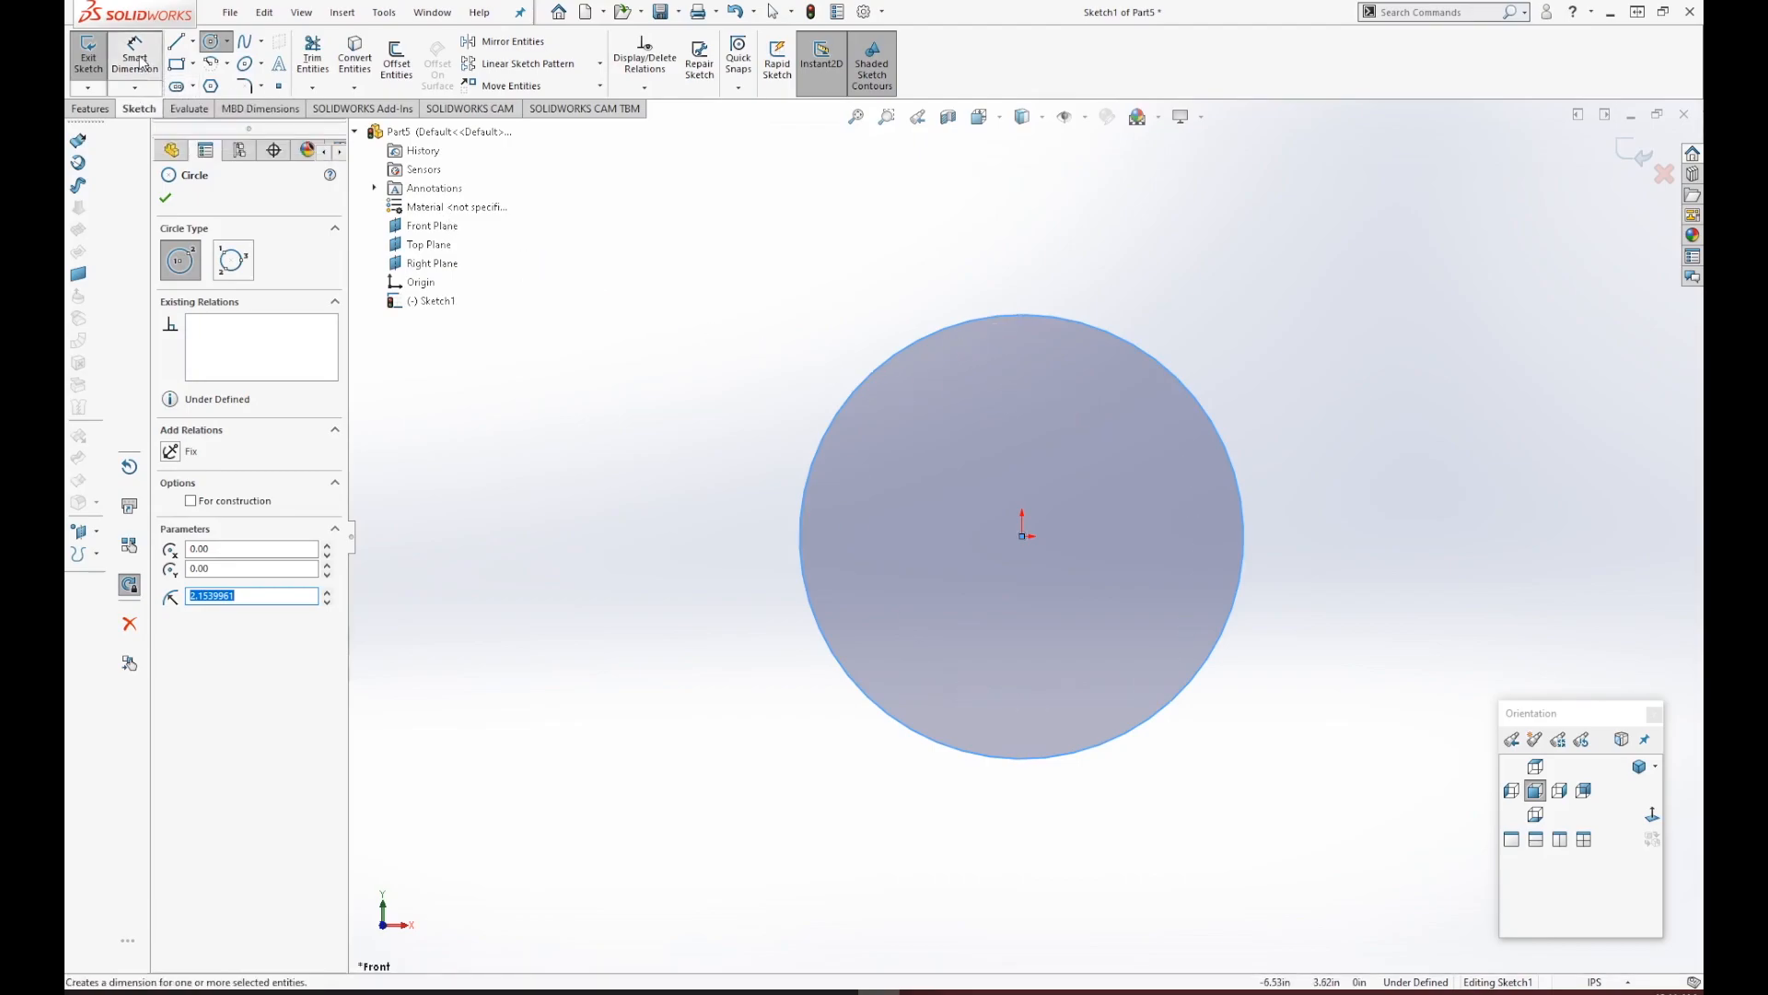
pyautogui.click(925, 335)
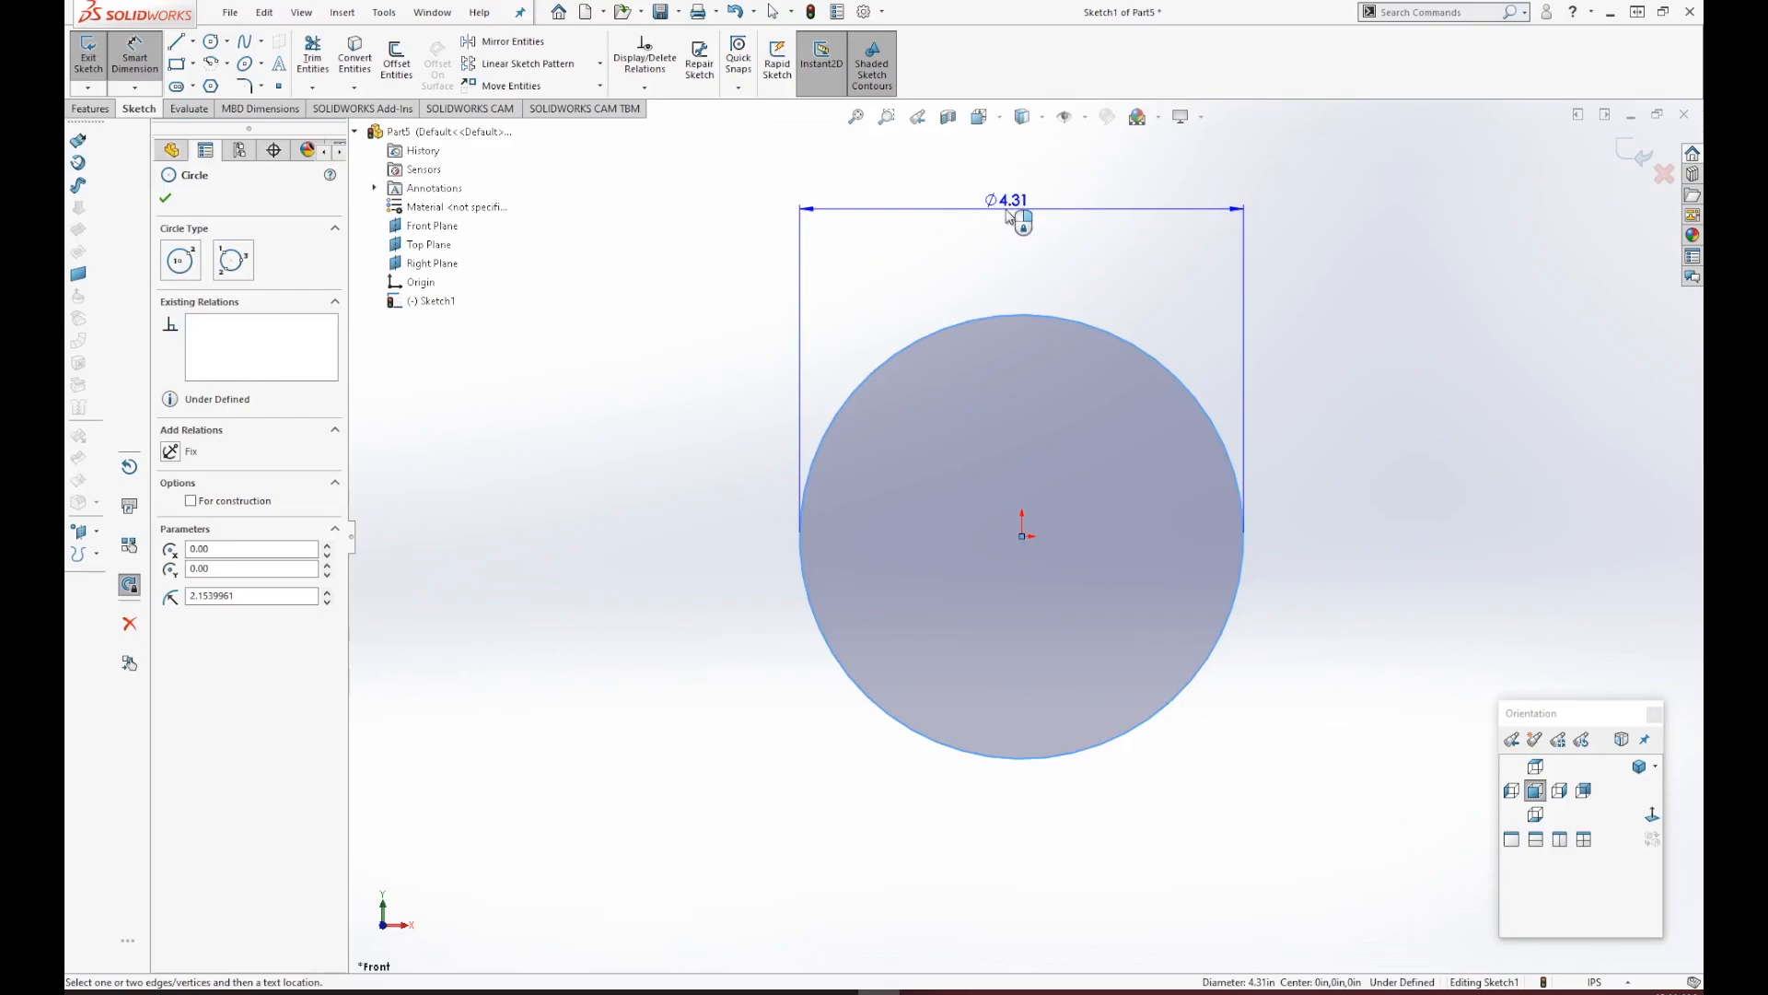
pyautogui.click(1010, 212)
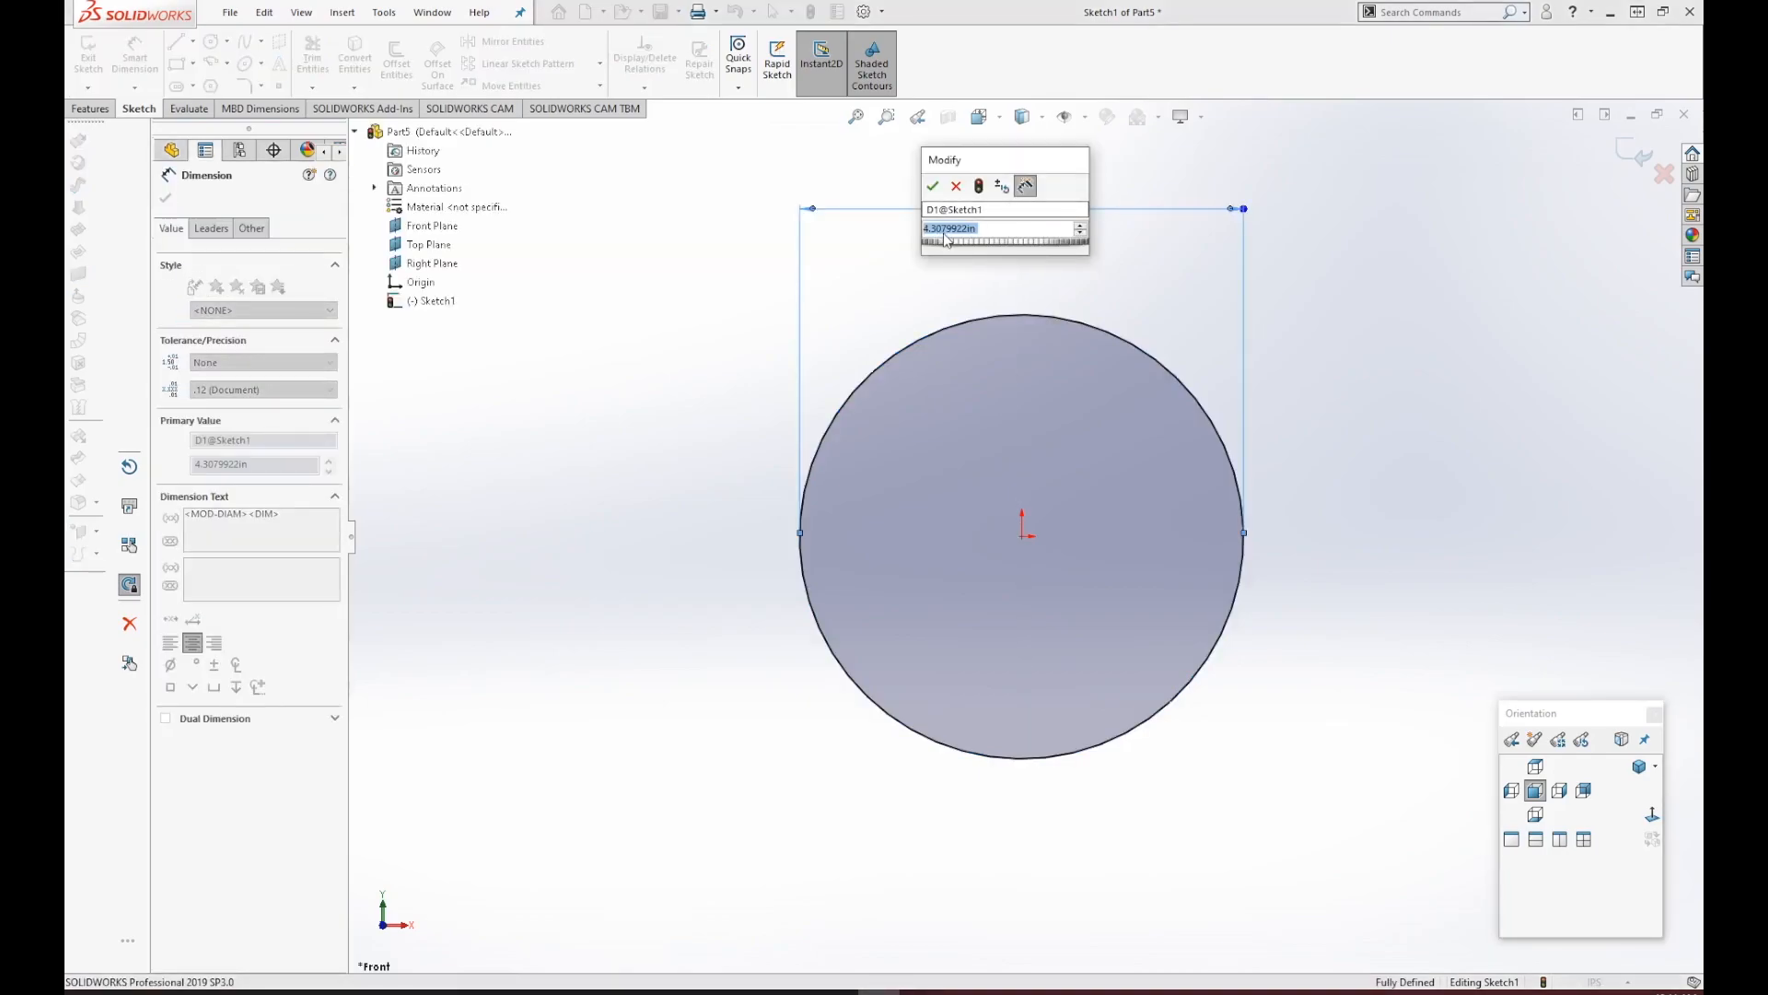
pyautogui.write('1')
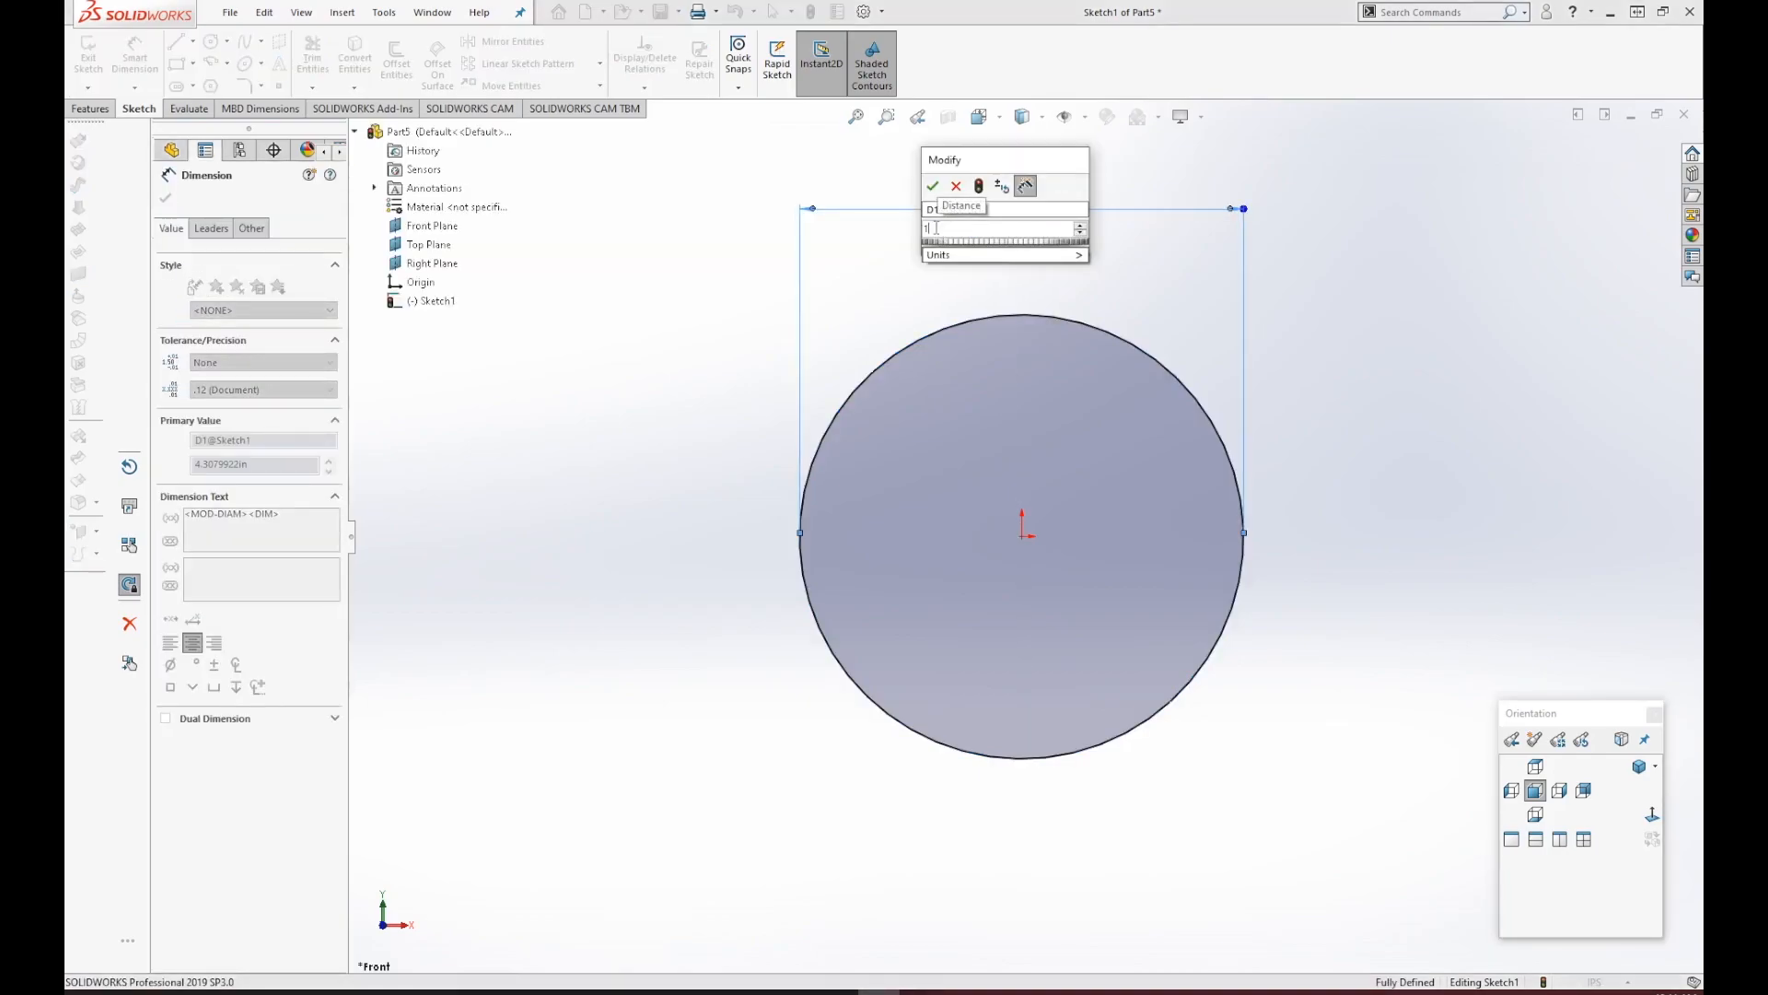
pyautogui.click(933, 186)
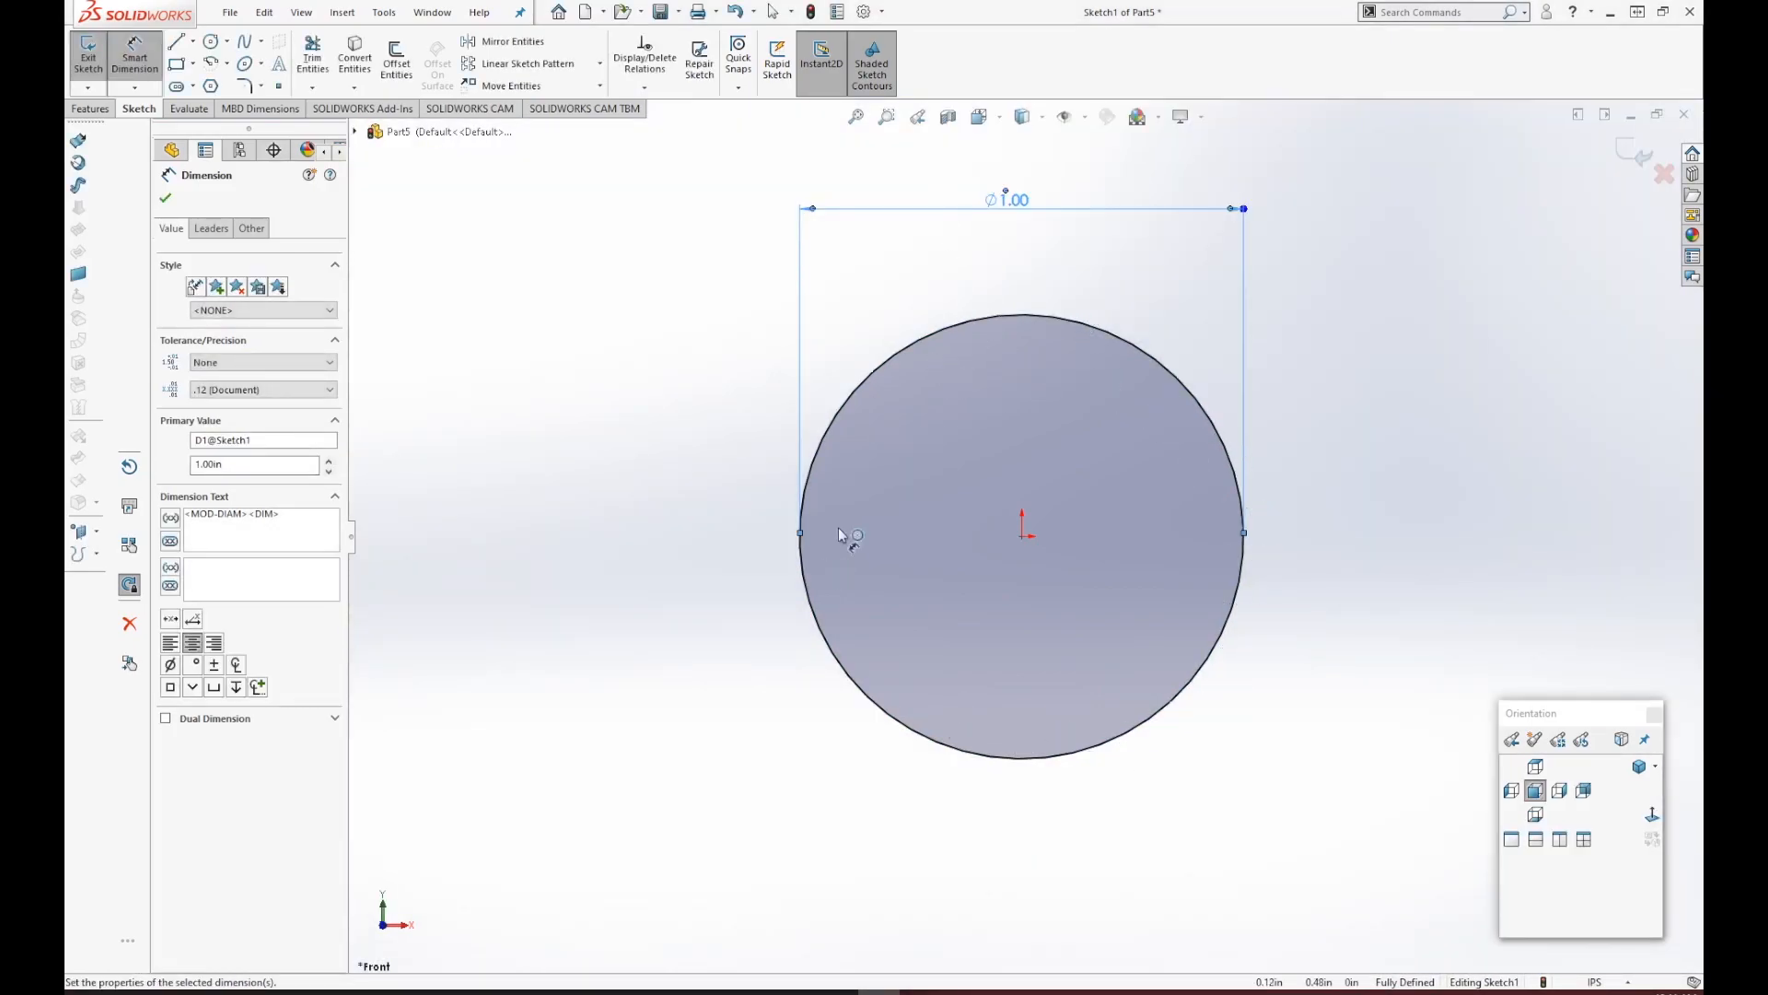
pyautogui.click(1636, 155)
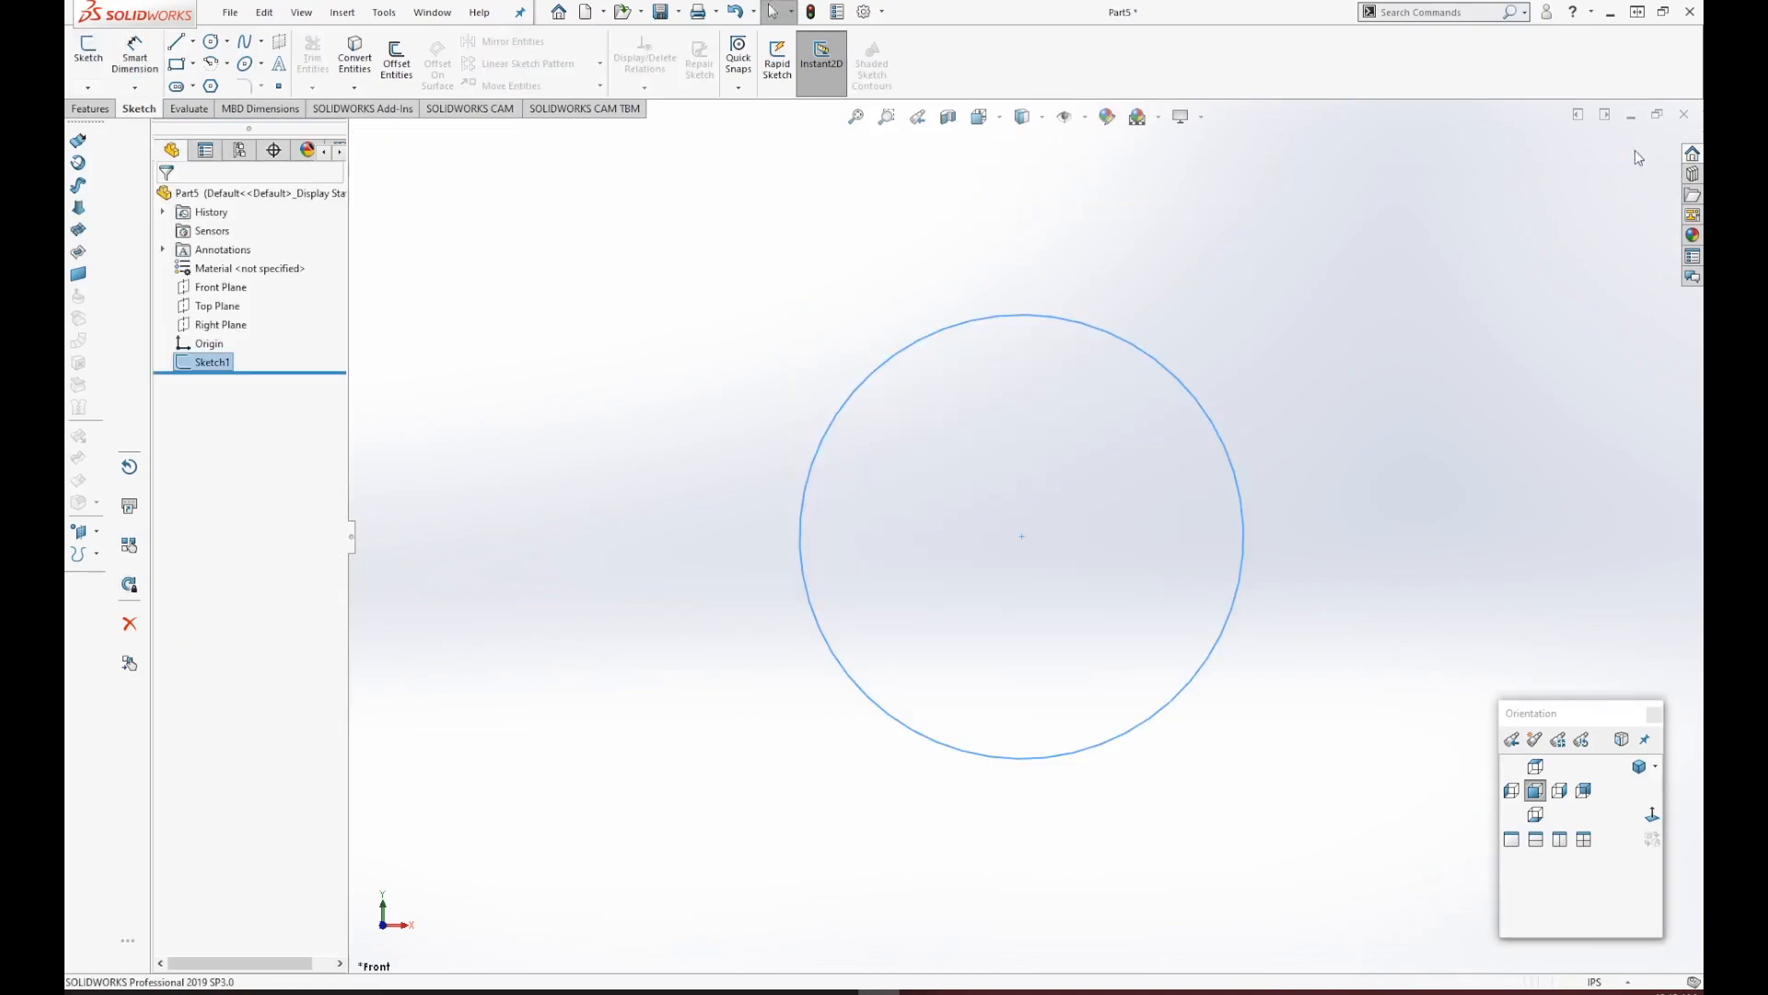
# Start a Boss-Extrude of the circle sketch and pull its depth out to about 0.62 in.
pyautogui.moveTo(1362, 361)
pyautogui.mouseDown(button='middle')
pyautogui.moveTo(1305, 467)
pyautogui.moveTo(1127, 413)
pyautogui.mouseUp(button='middle')
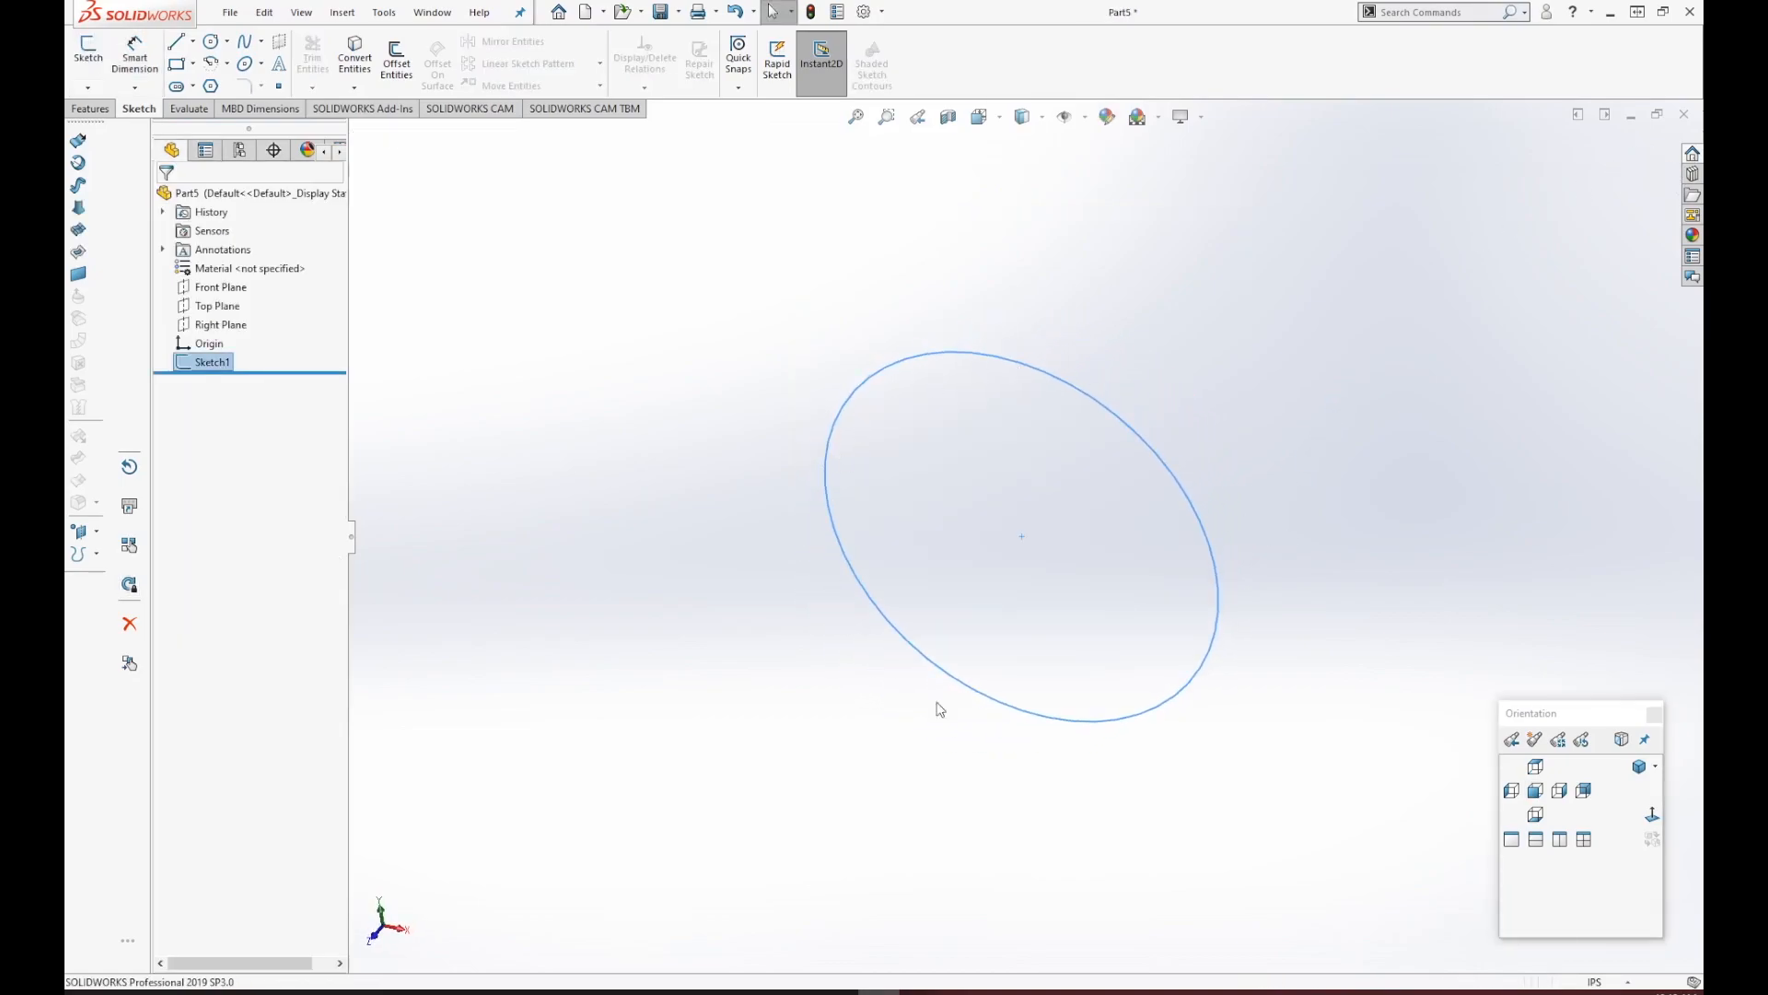
pyautogui.click(193, 367)
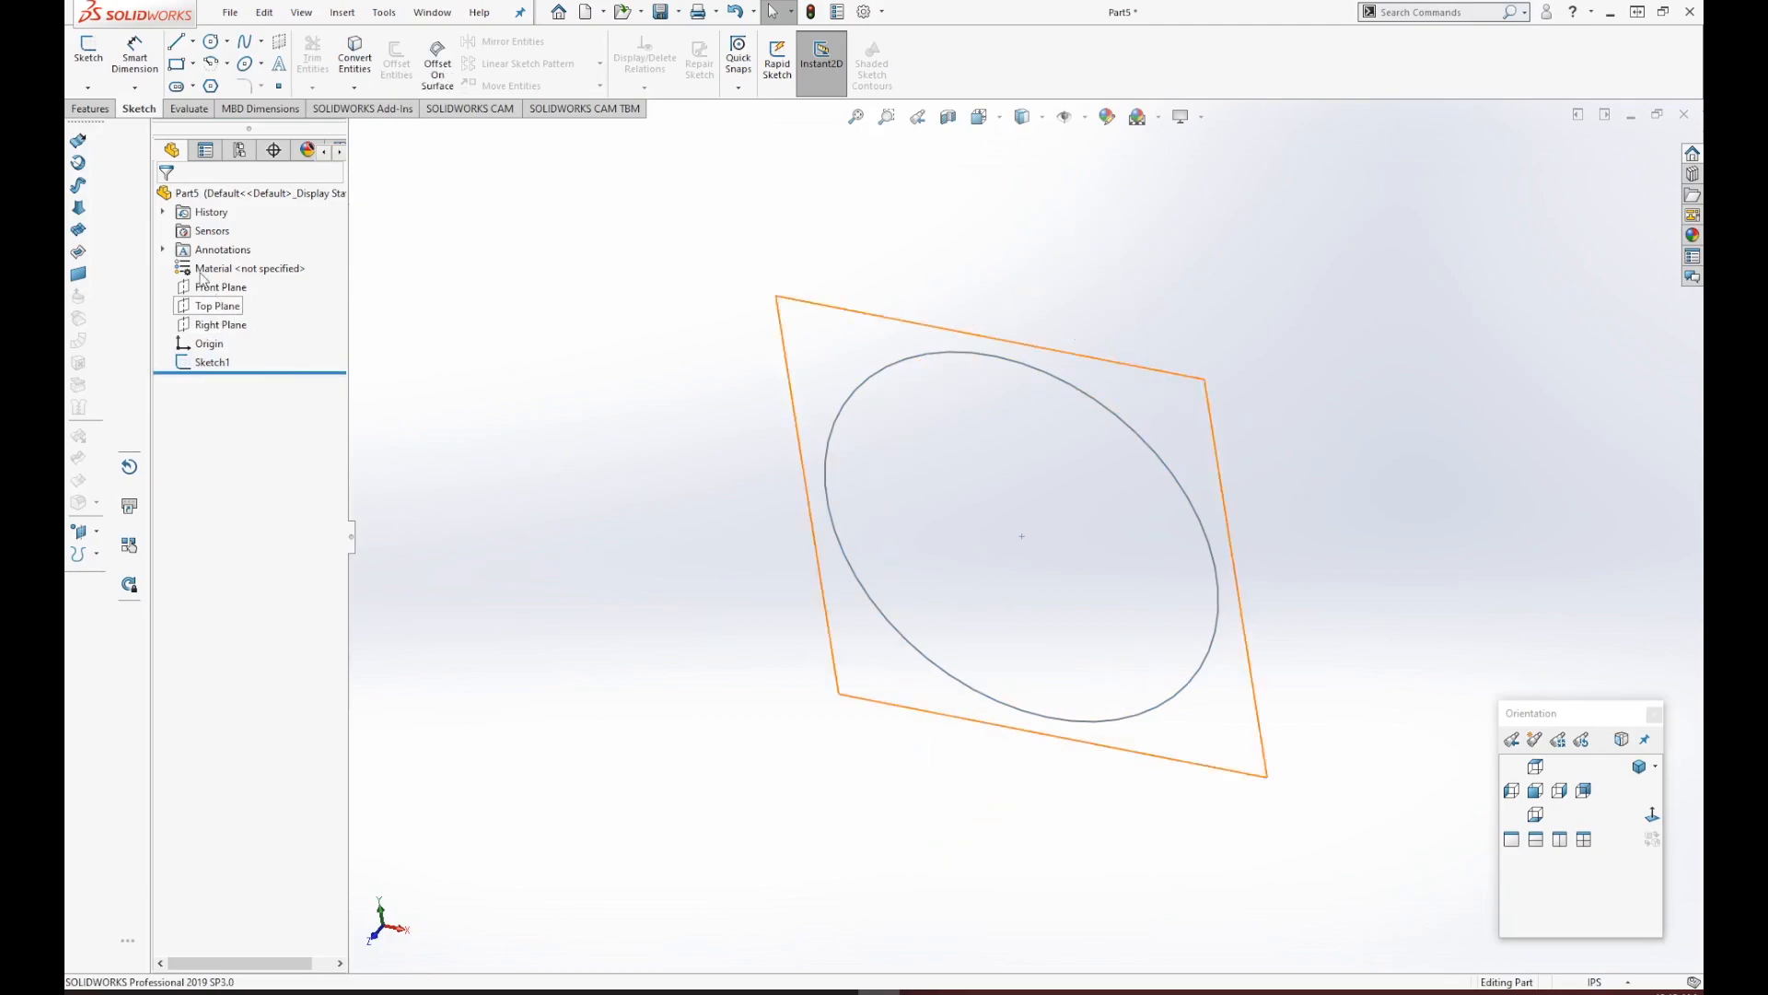
pyautogui.click(93, 114)
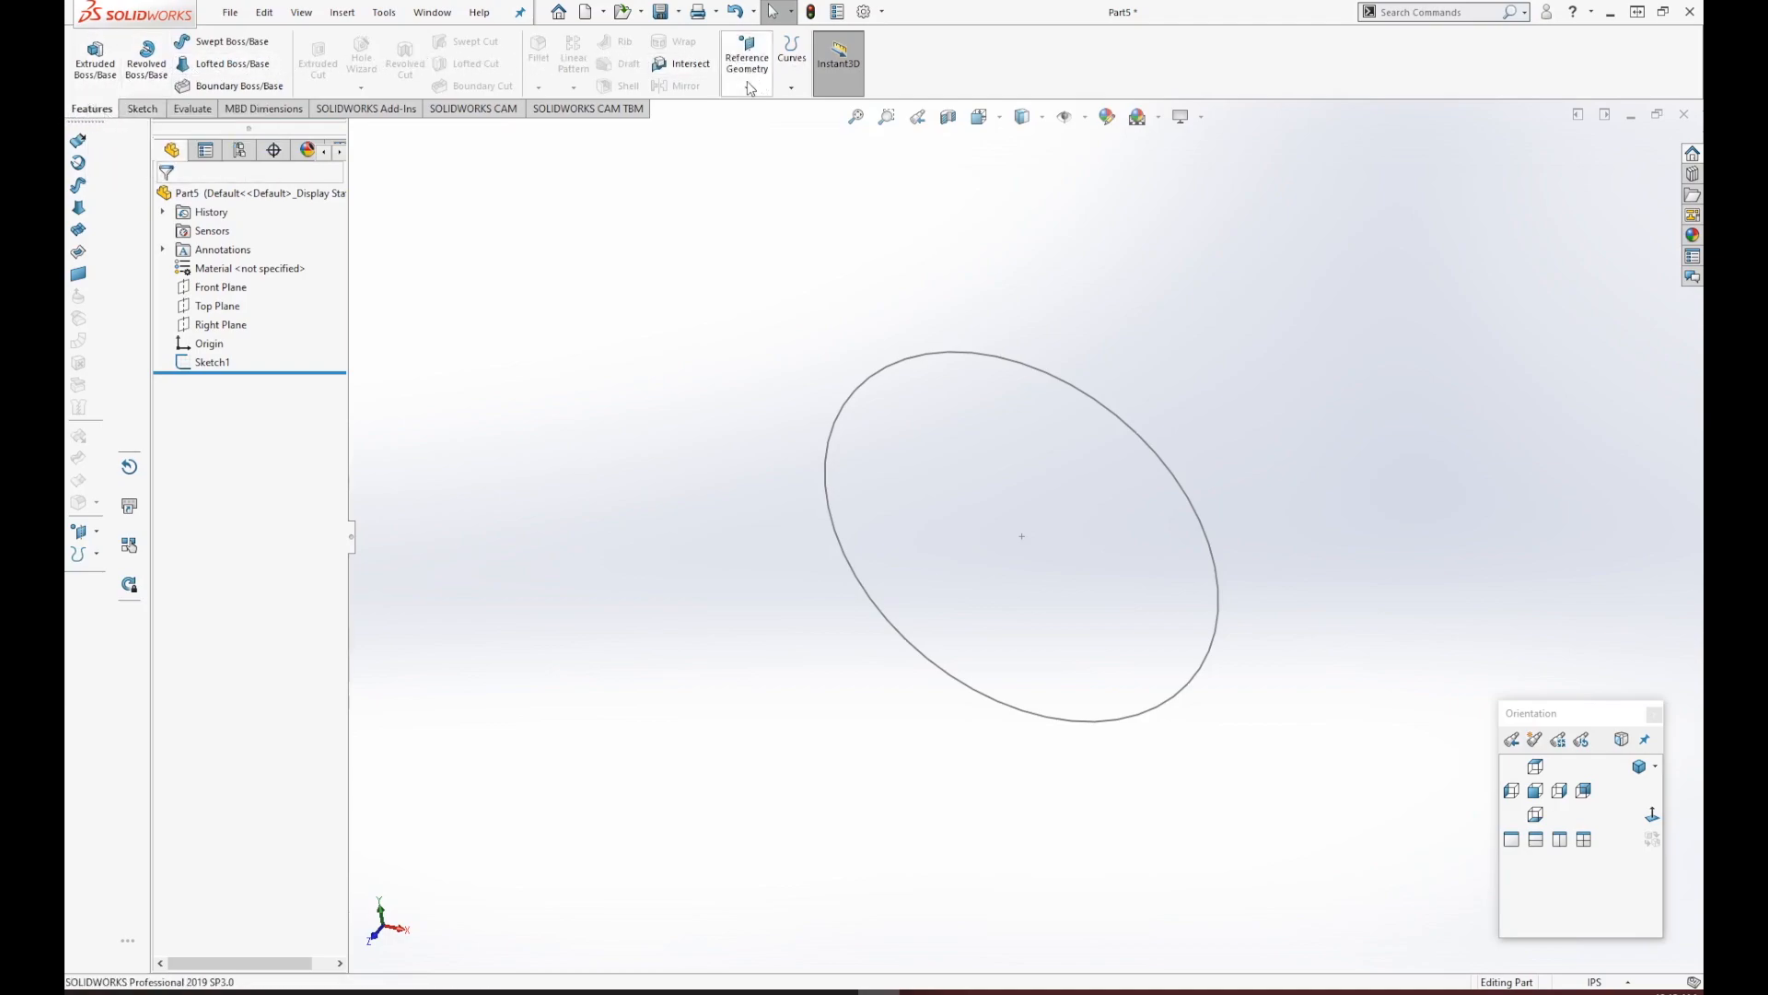
pyautogui.click(97, 66)
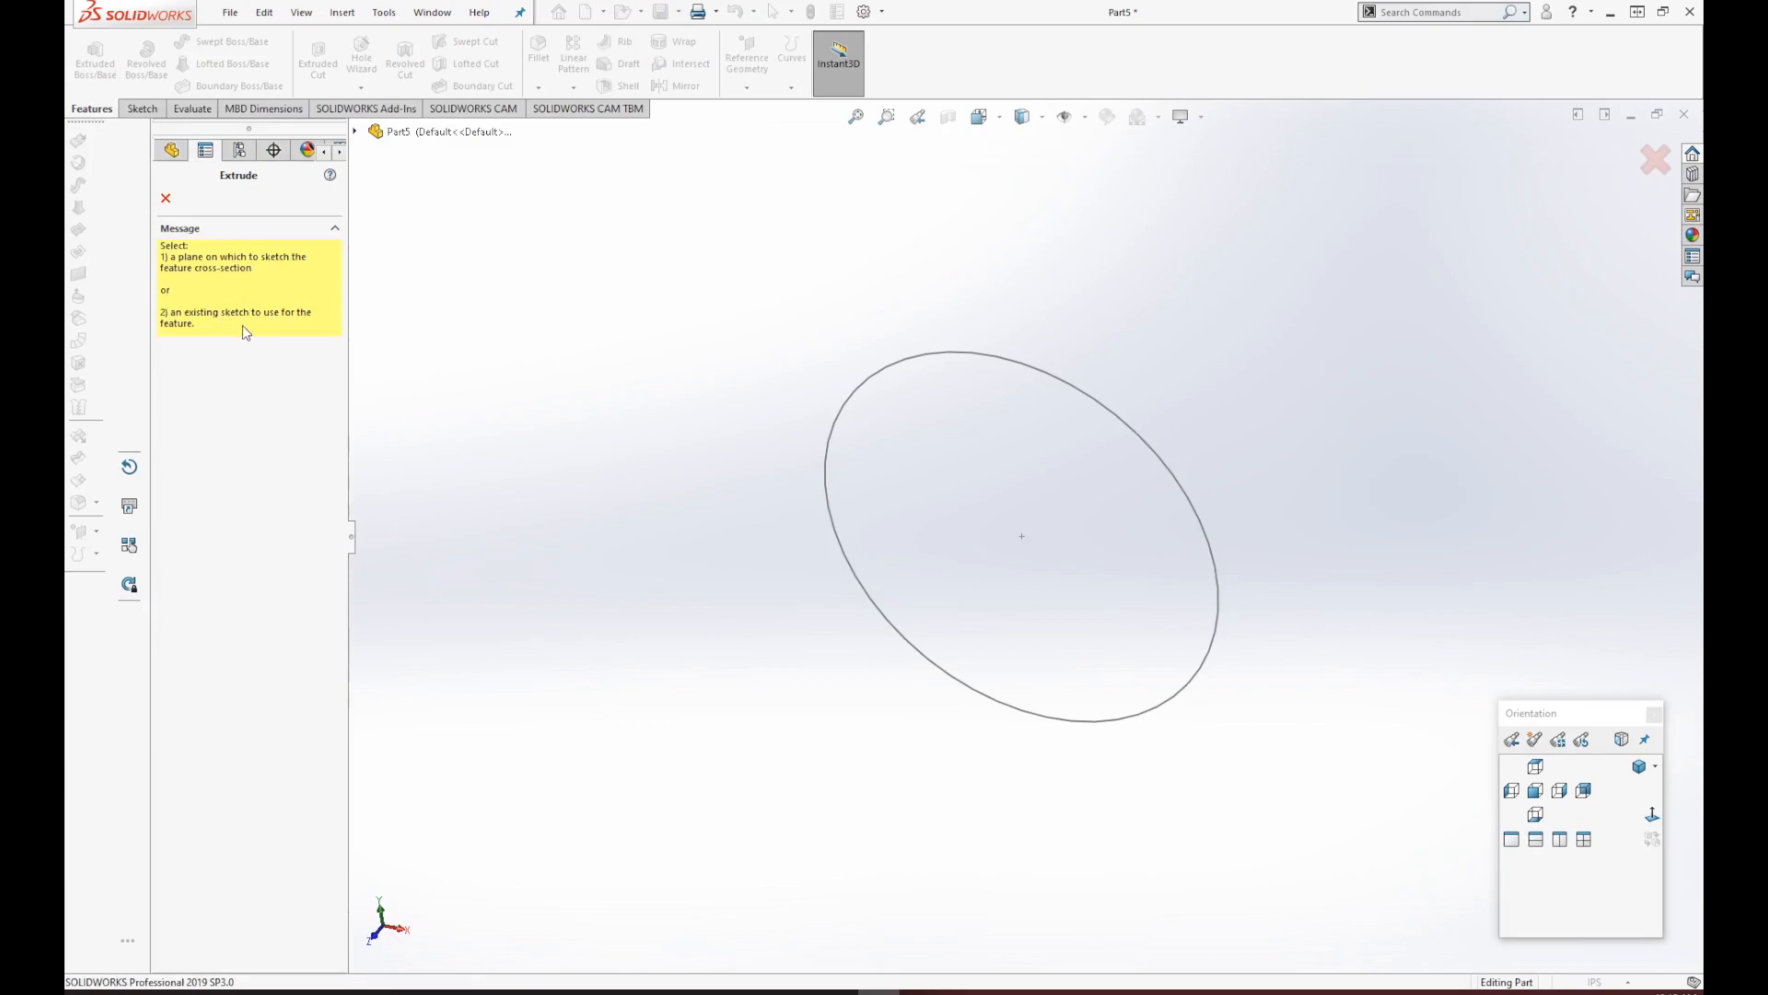
pyautogui.click(355, 132)
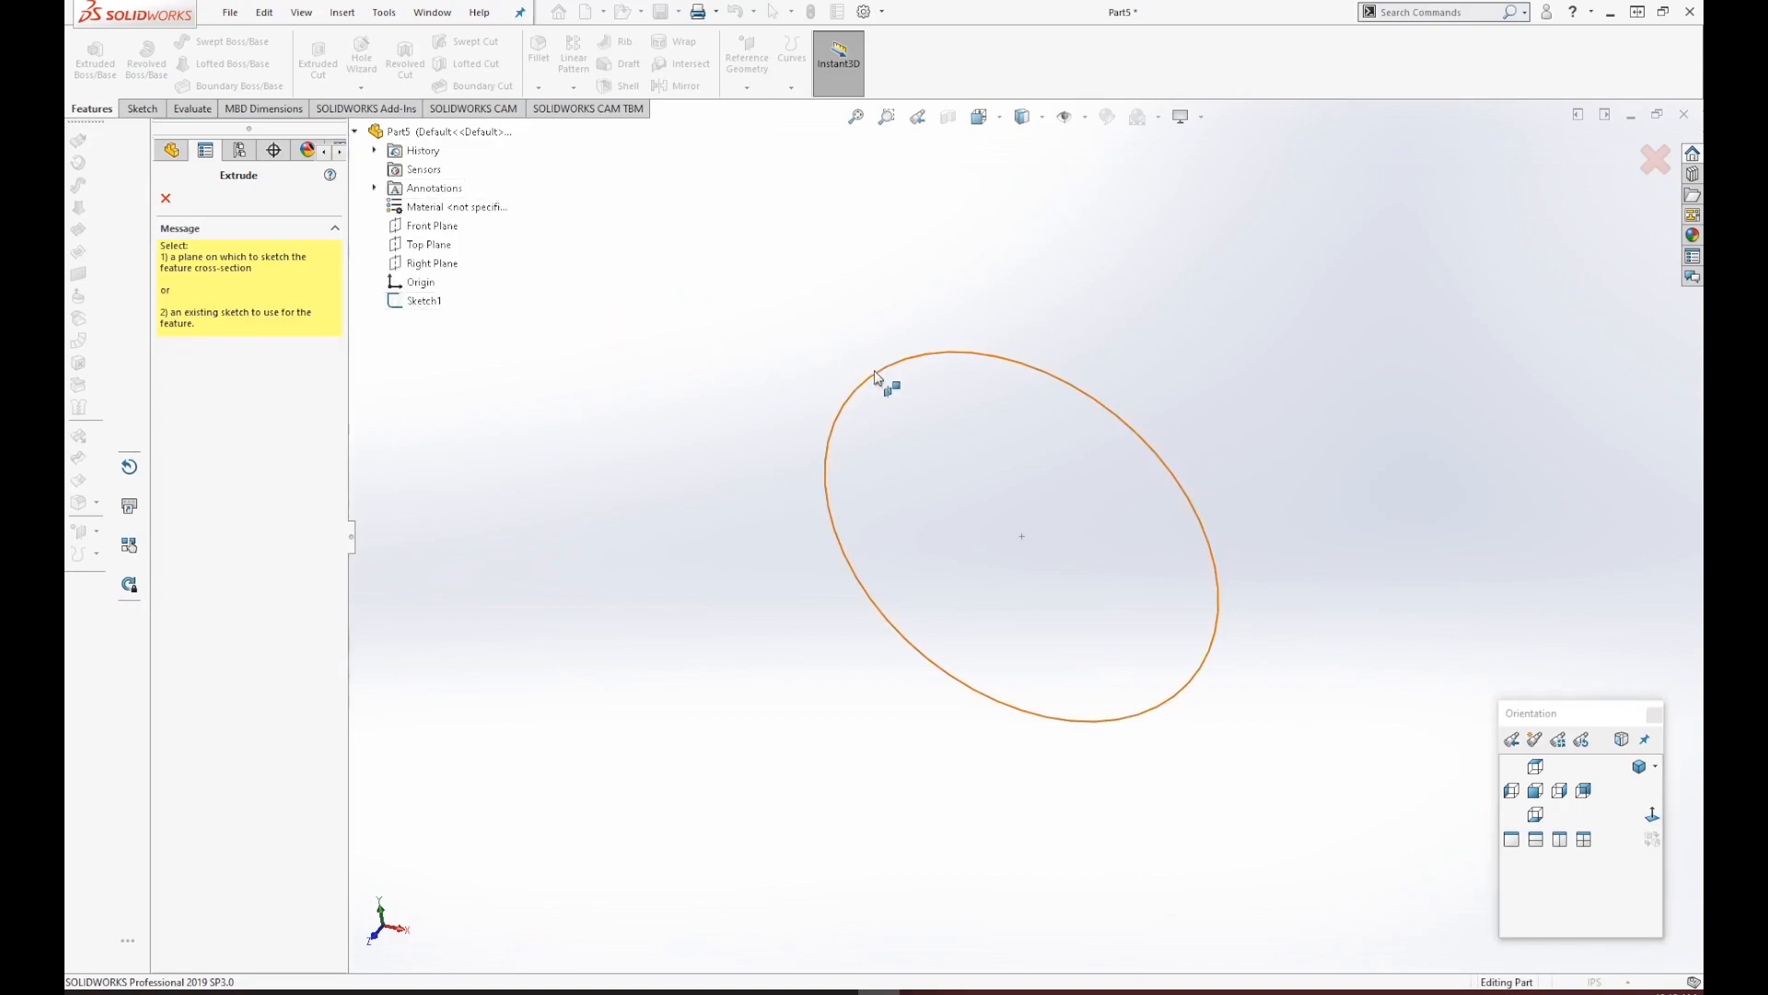
pyautogui.click(419, 304)
pyautogui.moveTo(1184, 777); pyautogui.dragTo(1067, 725, button='middle')
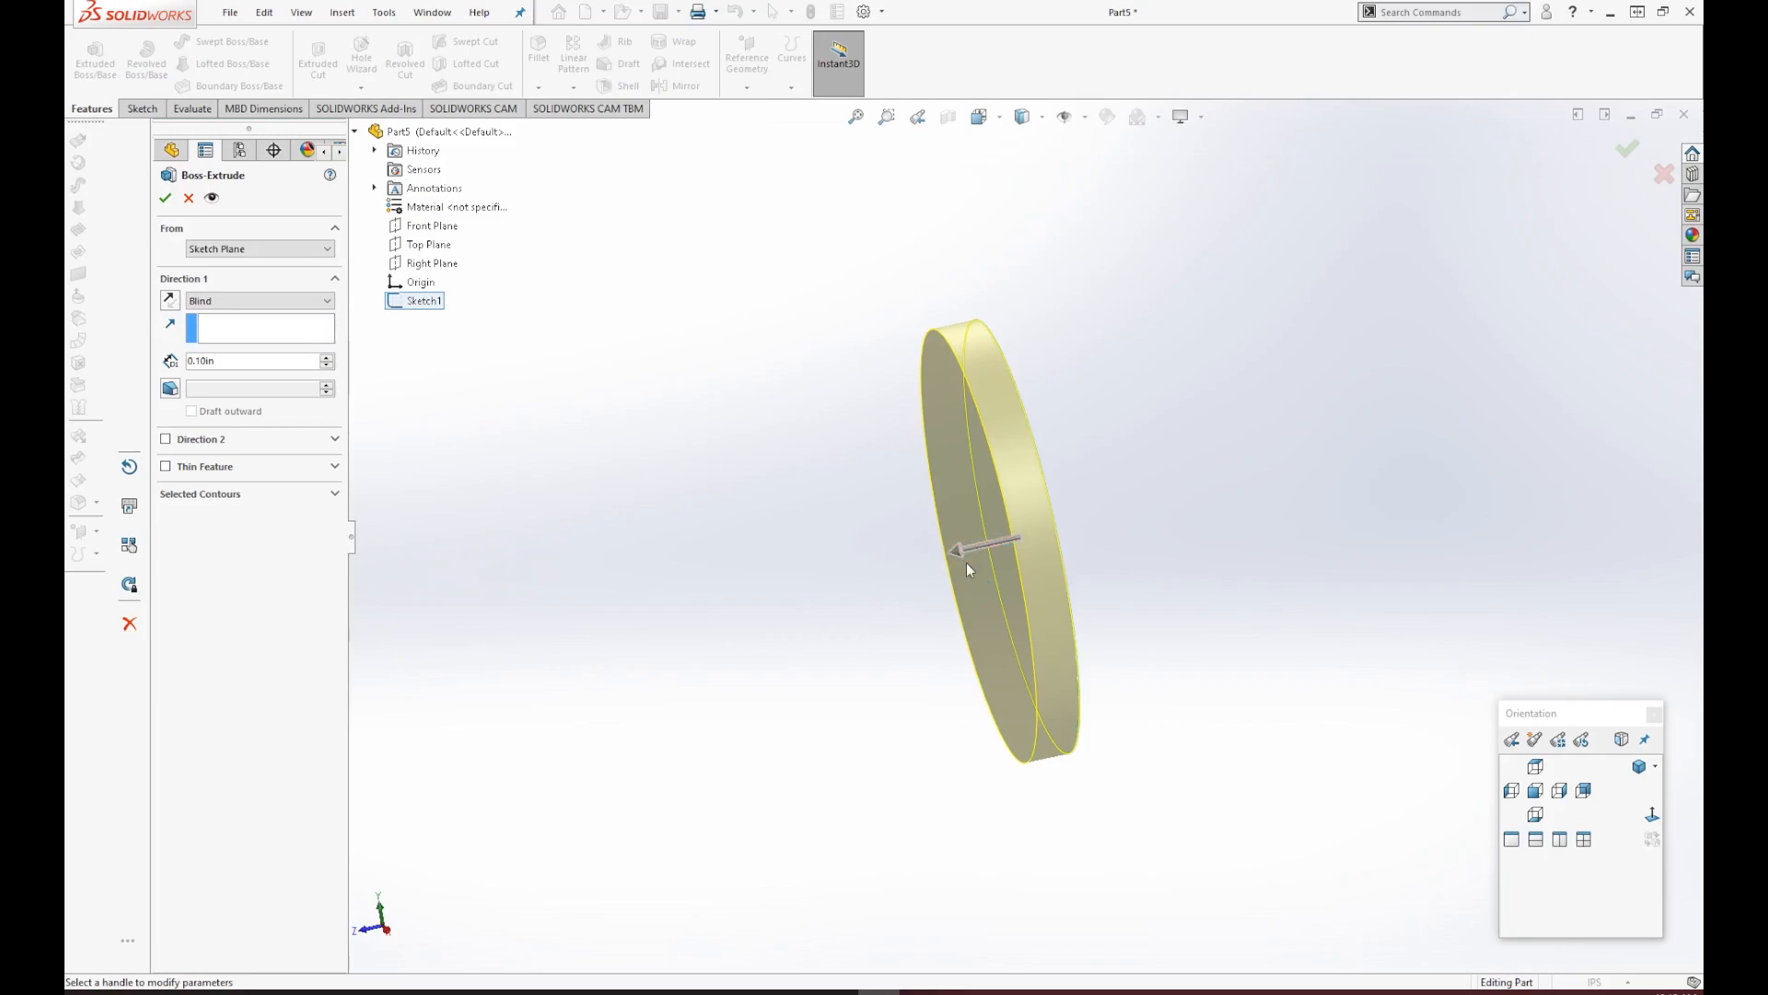
pyautogui.moveTo(959, 560); pyautogui.dragTo(733, 599)
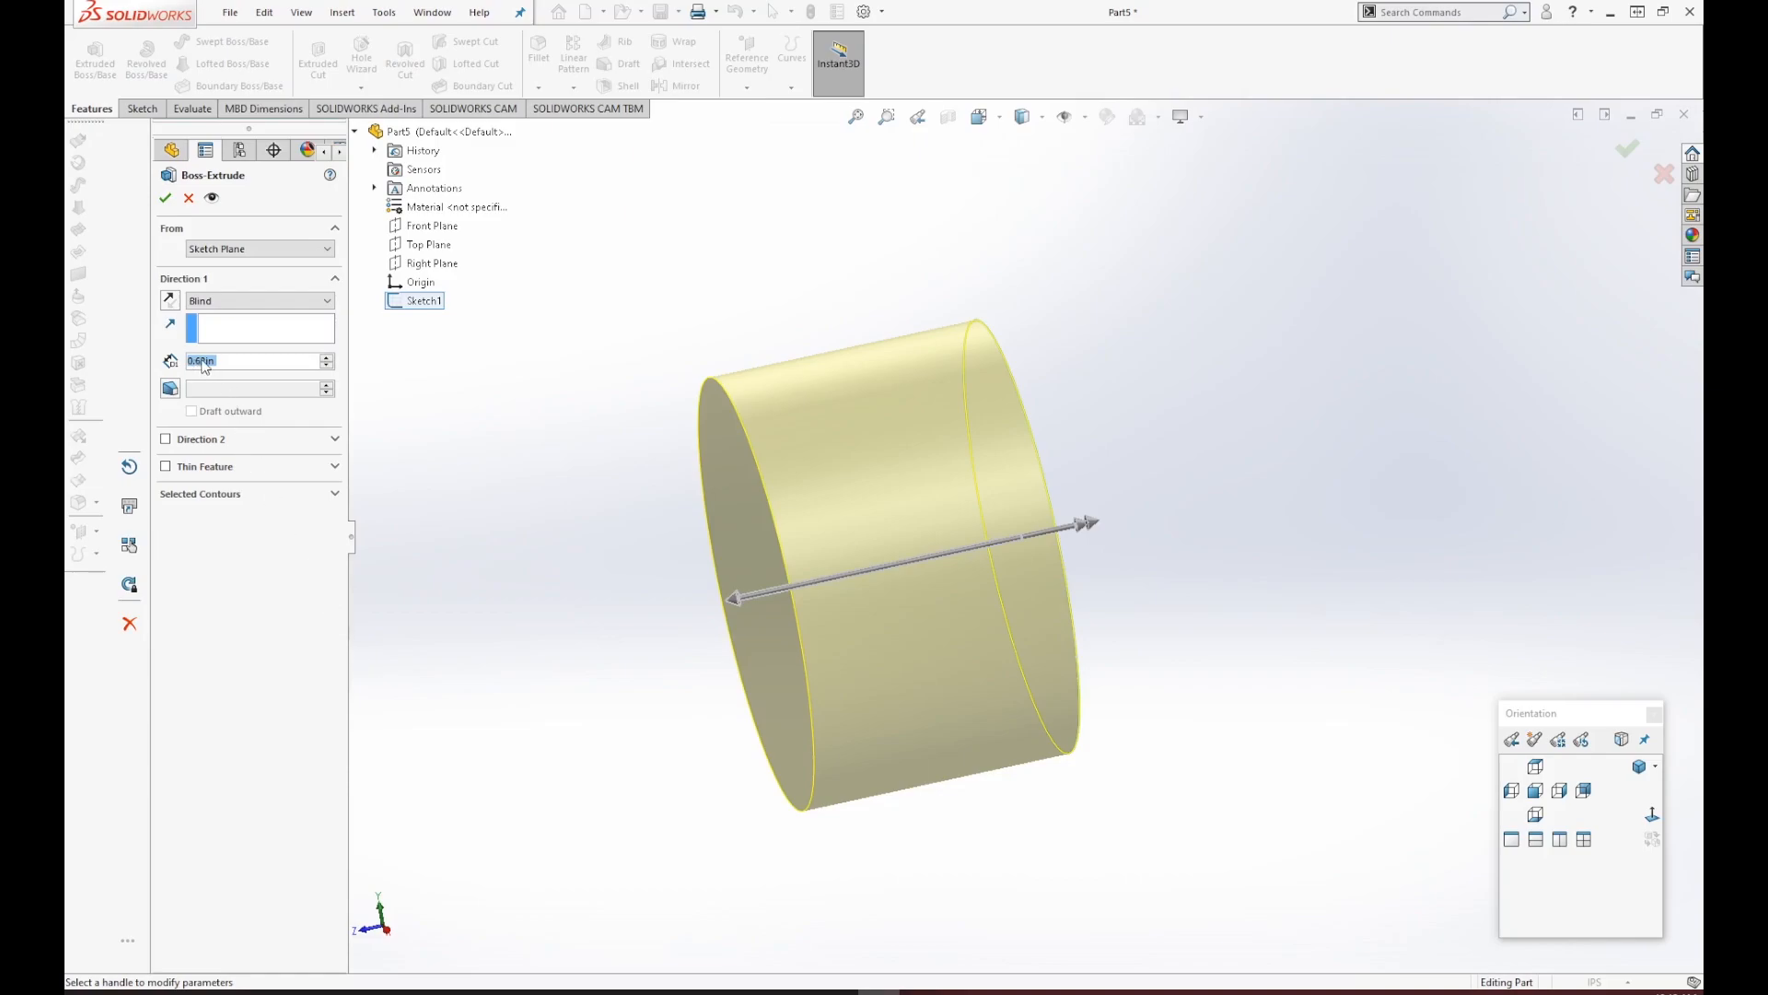
# Set the extrusion's Direction 1 depth to 0.5 in.
pyautogui.click(220, 361)
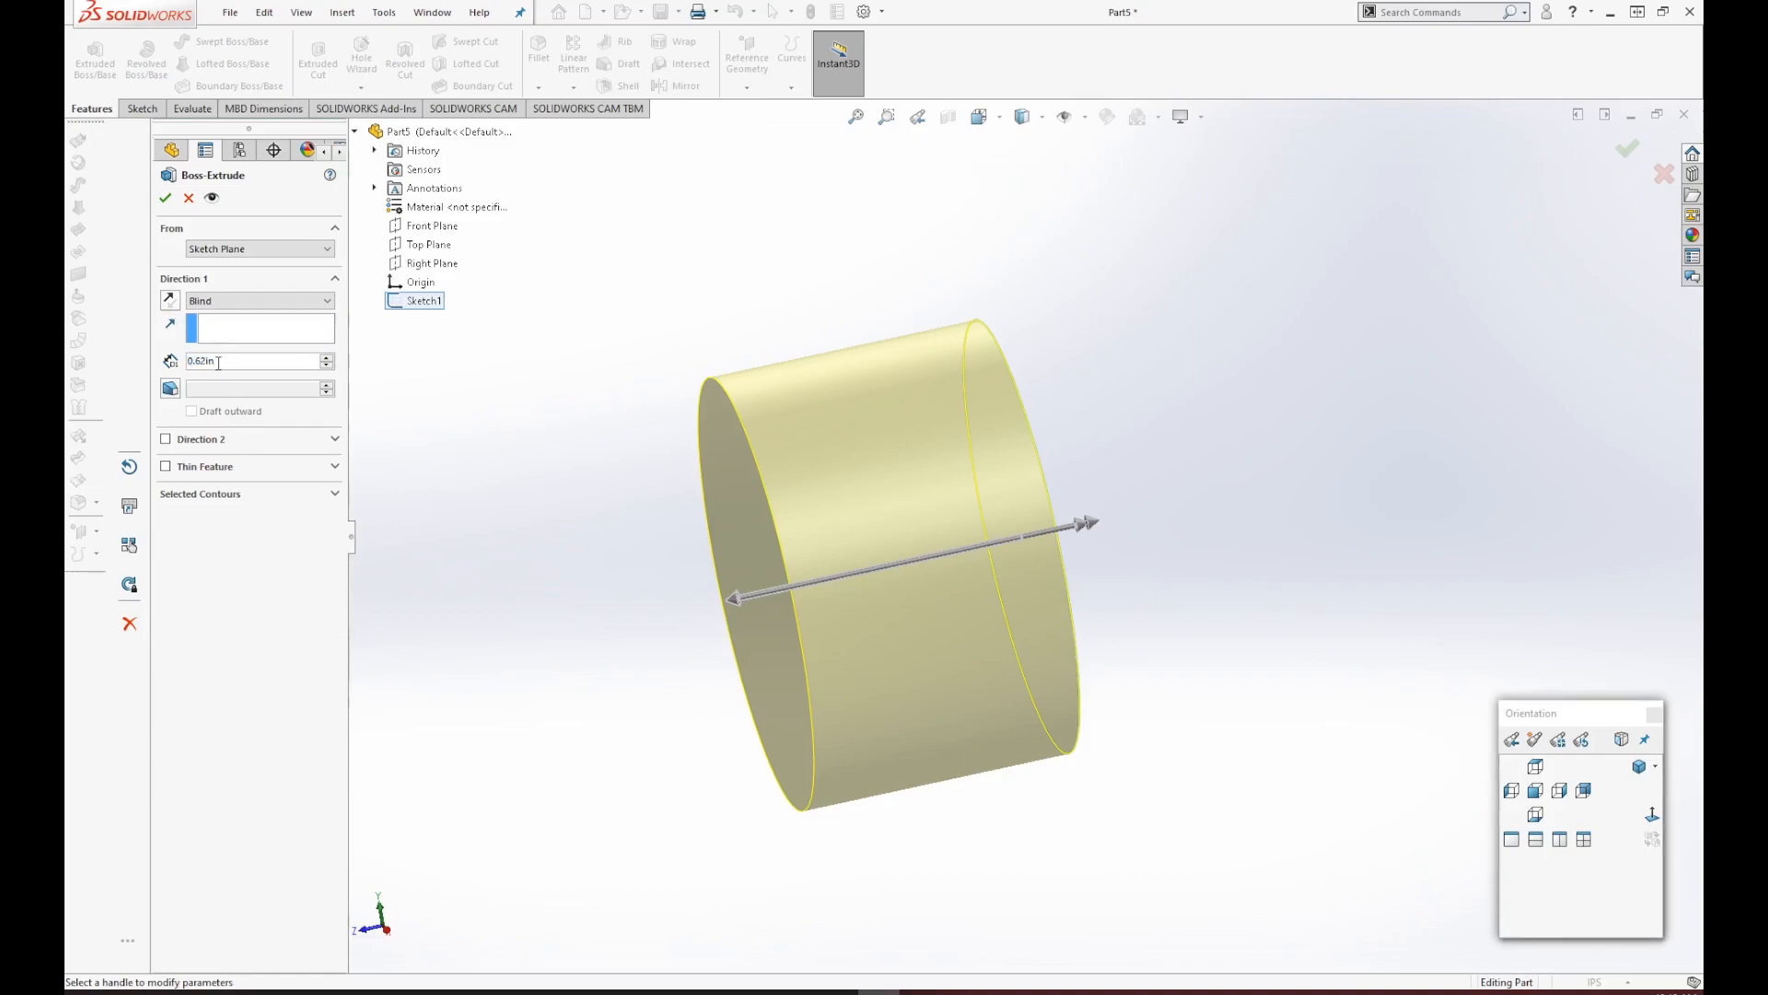
pyautogui.press('BackSpace')
pyautogui.press('BackSpace')
pyautogui.press('BackSpace')
pyautogui.press('BackSpace')
pyautogui.press('BackSpace')
pyautogui.press('BackSpace')
pyautogui.write('.5')
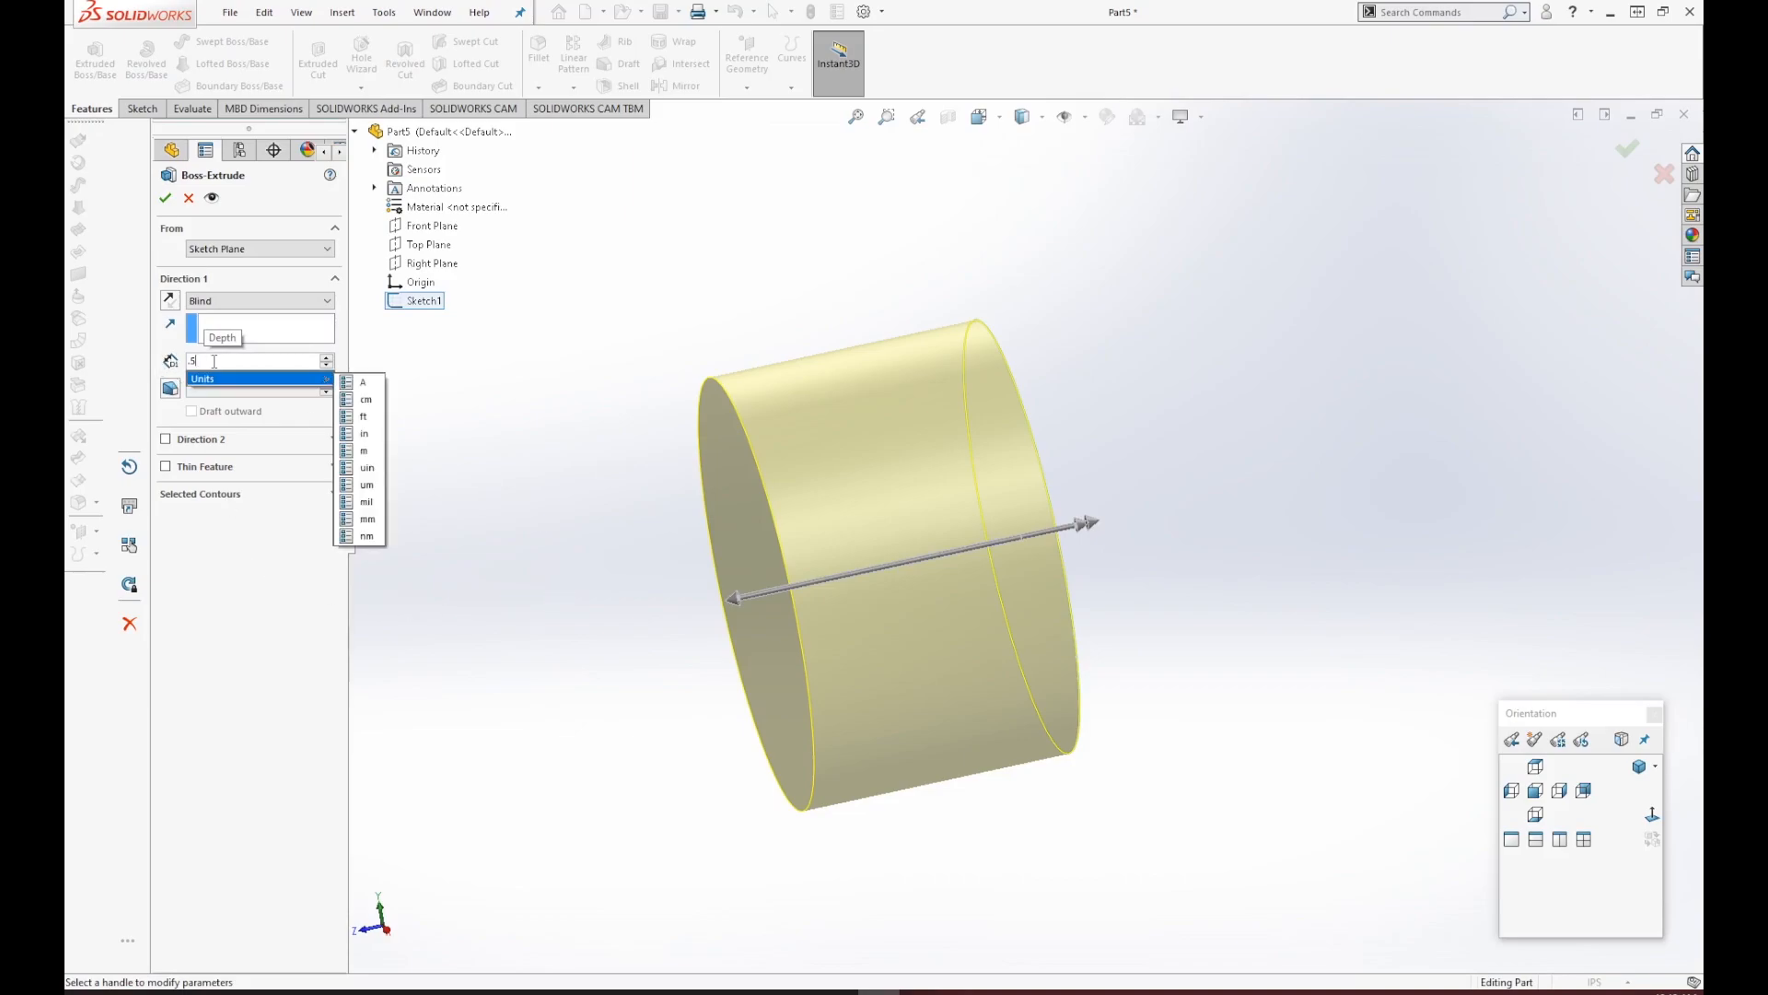
pyautogui.press('Return')
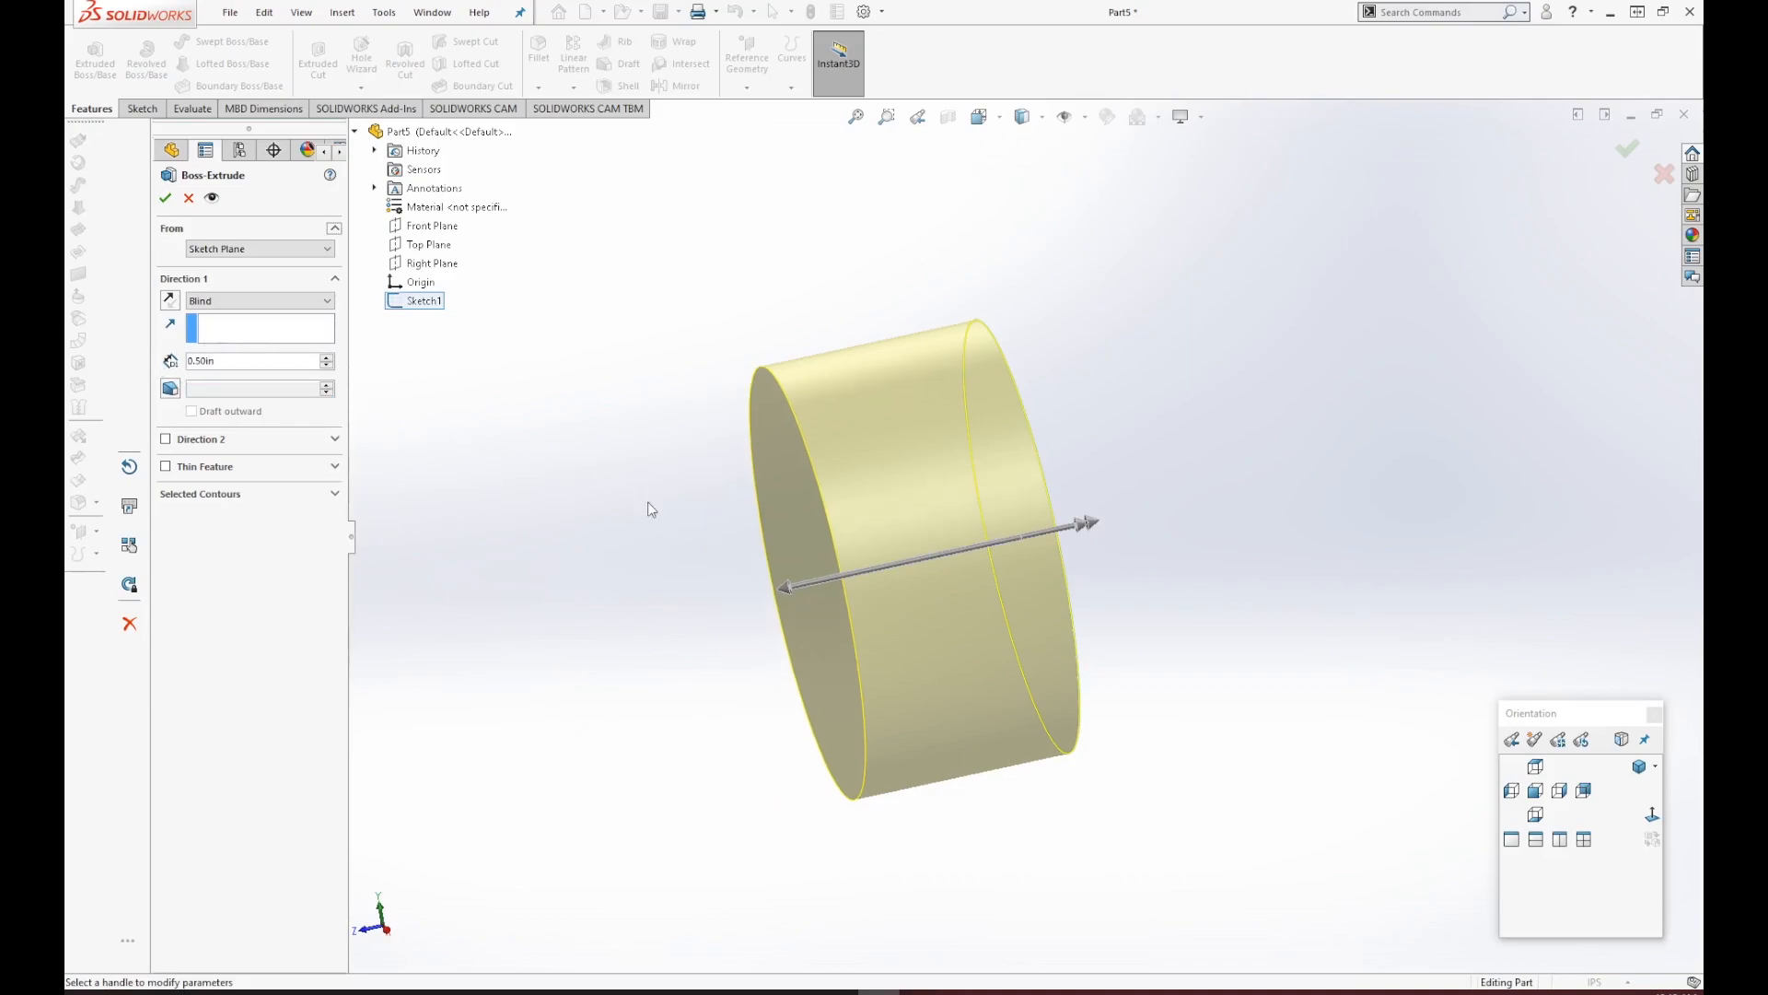
# Add a second extrusion direction, adjusting the depths to about 0.42 in for Direction 1 and 0.83 in for Direction 2.
pyautogui.moveTo(1078, 801)
pyautogui.mouseDown(button='middle')
pyautogui.moveTo(1007, 750)
pyautogui.moveTo(1161, 769)
pyautogui.moveTo(1047, 703)
pyautogui.moveTo(1086, 710)
pyautogui.moveTo(1086, 811)
pyautogui.mouseUp(button='middle')
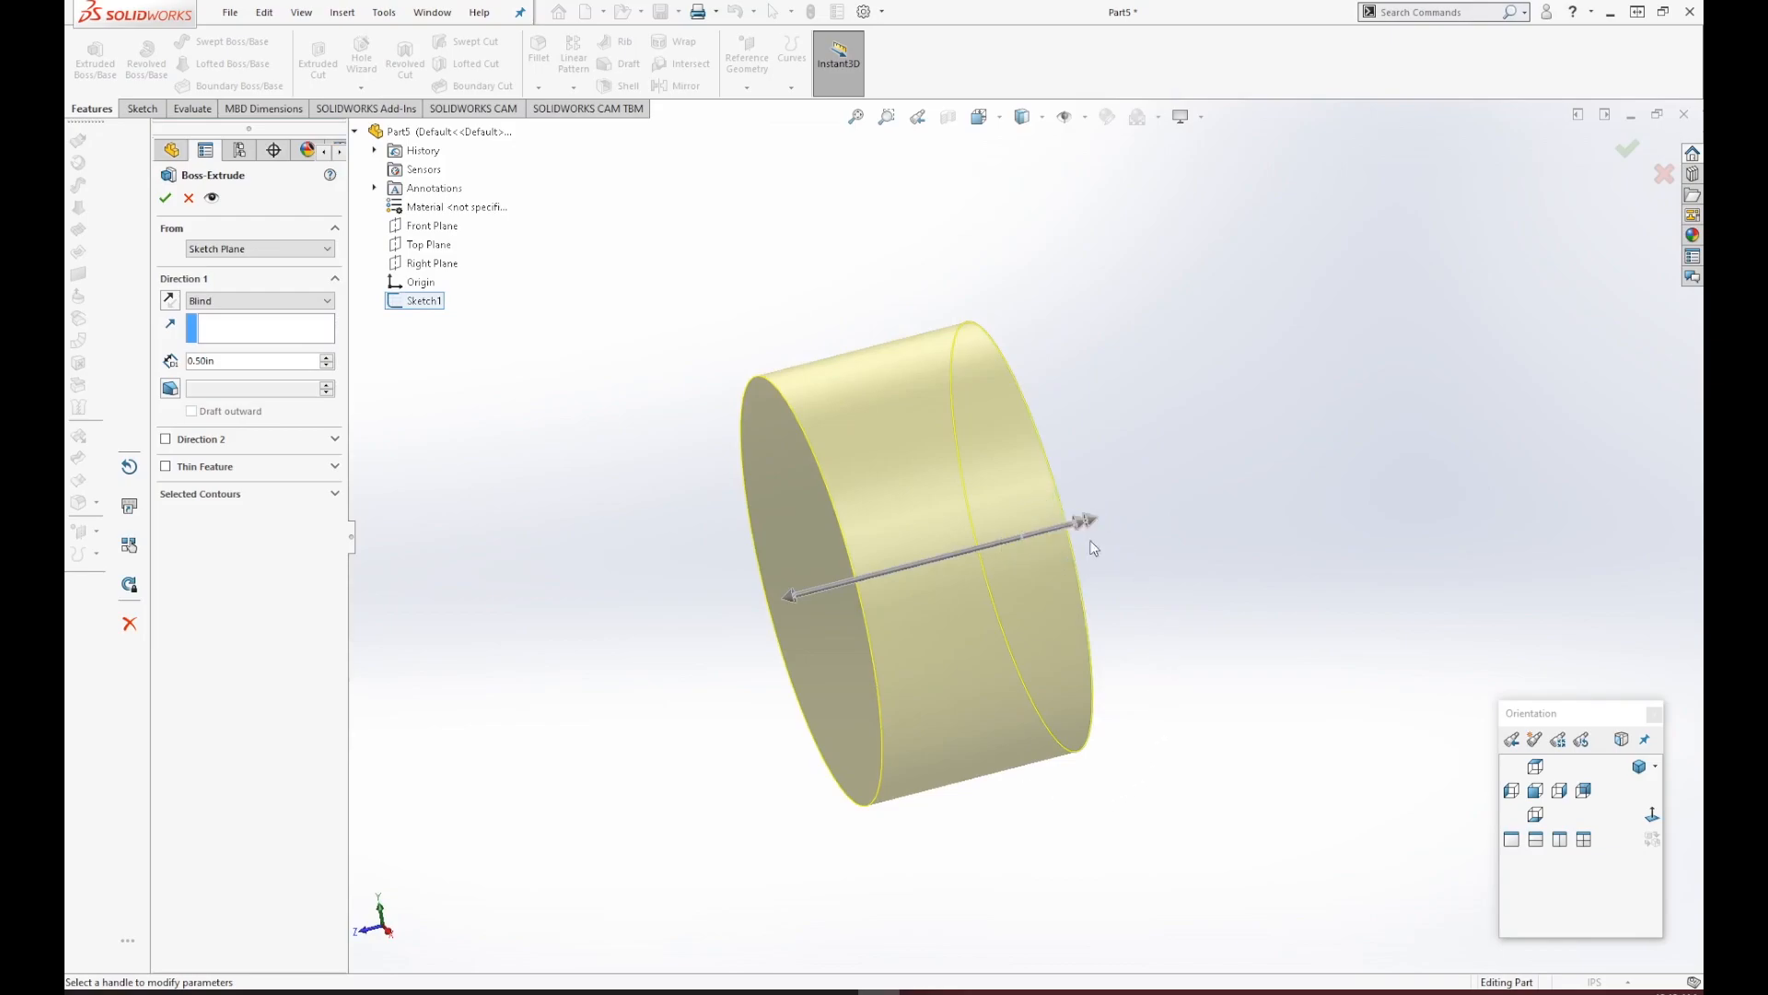
pyautogui.moveTo(1090, 527); pyautogui.dragTo(1473, 488)
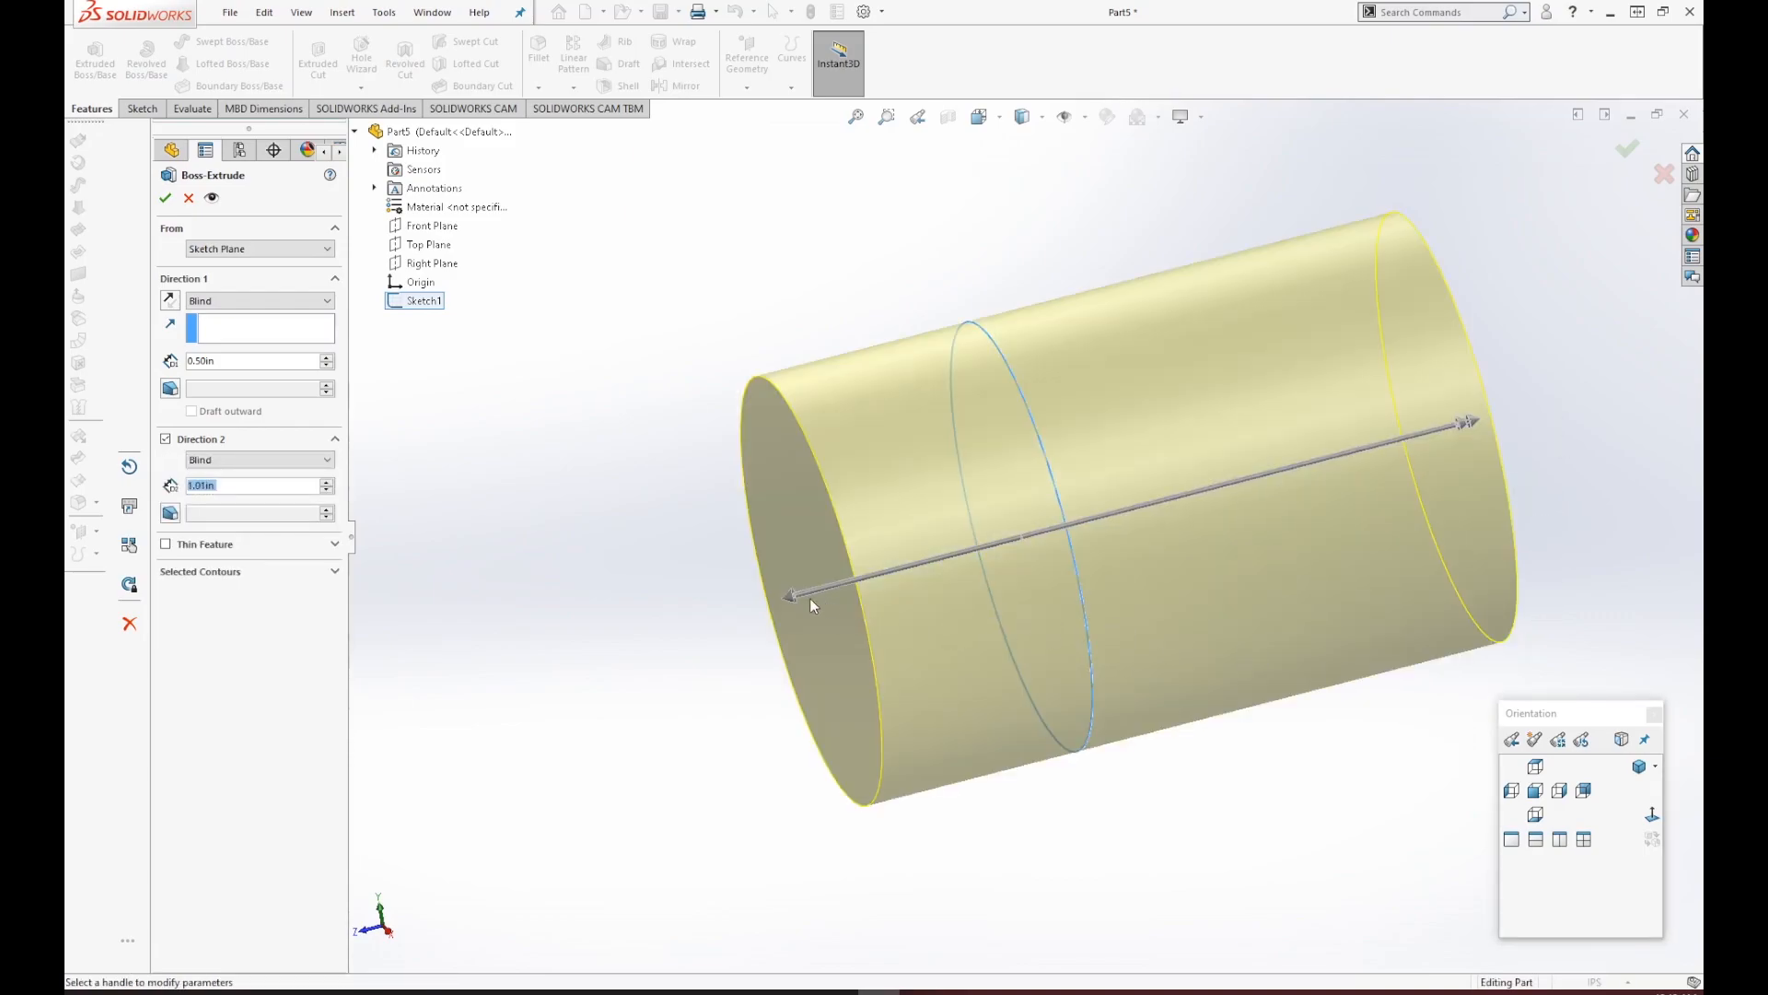
pyautogui.moveTo(811, 605); pyautogui.dragTo(541, 730)
pyautogui.moveTo(599, 645); pyautogui.dragTo(823, 590)
pyautogui.moveTo(1477, 433); pyautogui.dragTo(1395, 442)
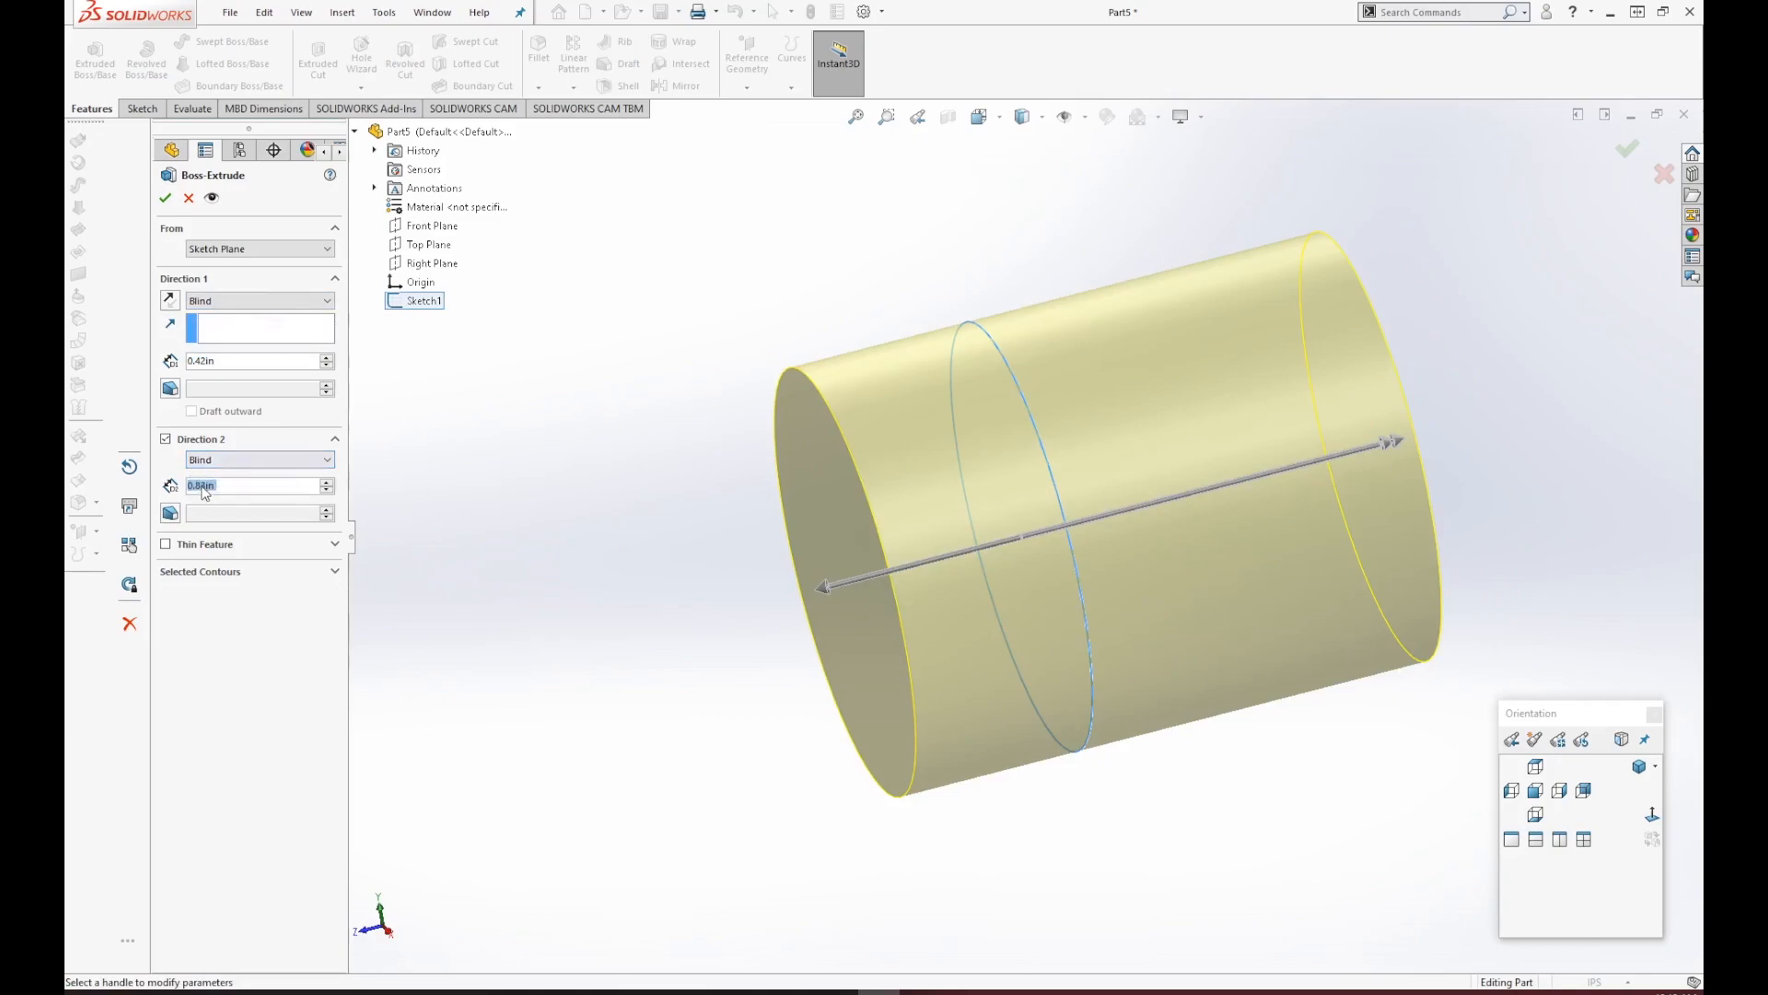
# Set the depths of both Direction 1 and Direction 2 to 0.5 in.
pyautogui.moveTo(230, 362); pyautogui.dragTo(155, 369)
pyautogui.write('.5')
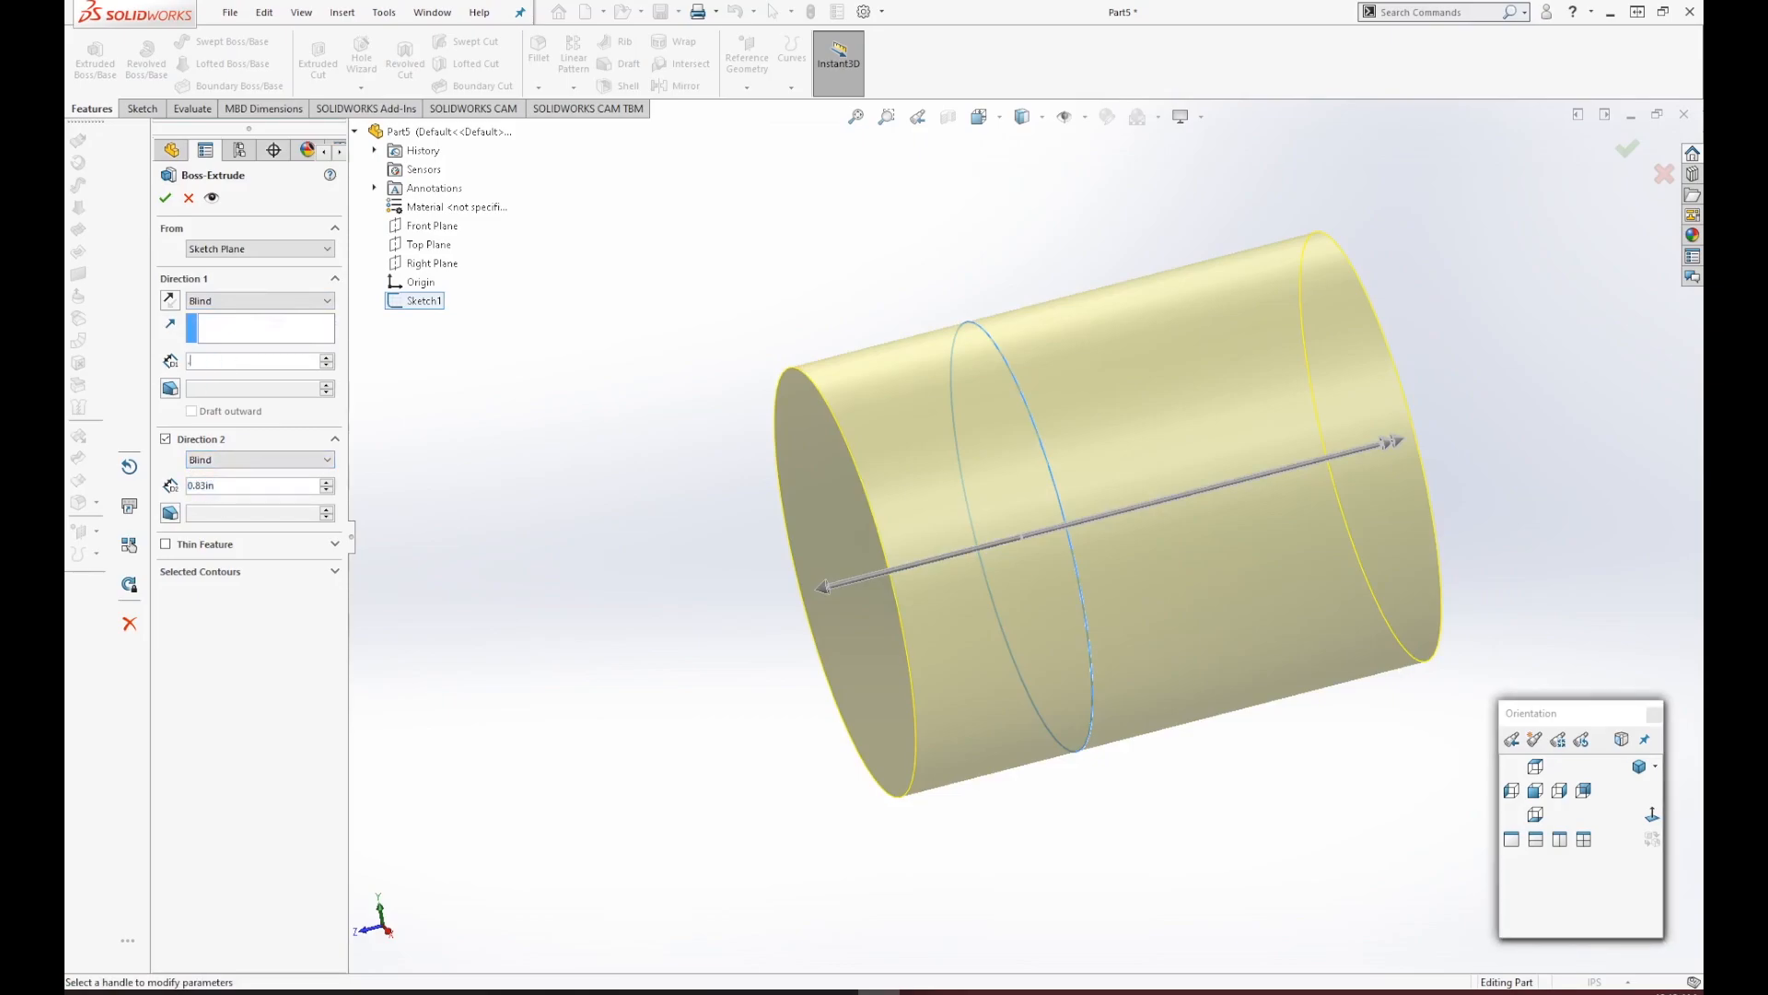
pyautogui.moveTo(243, 486); pyautogui.dragTo(171, 485)
pyautogui.write('.5')
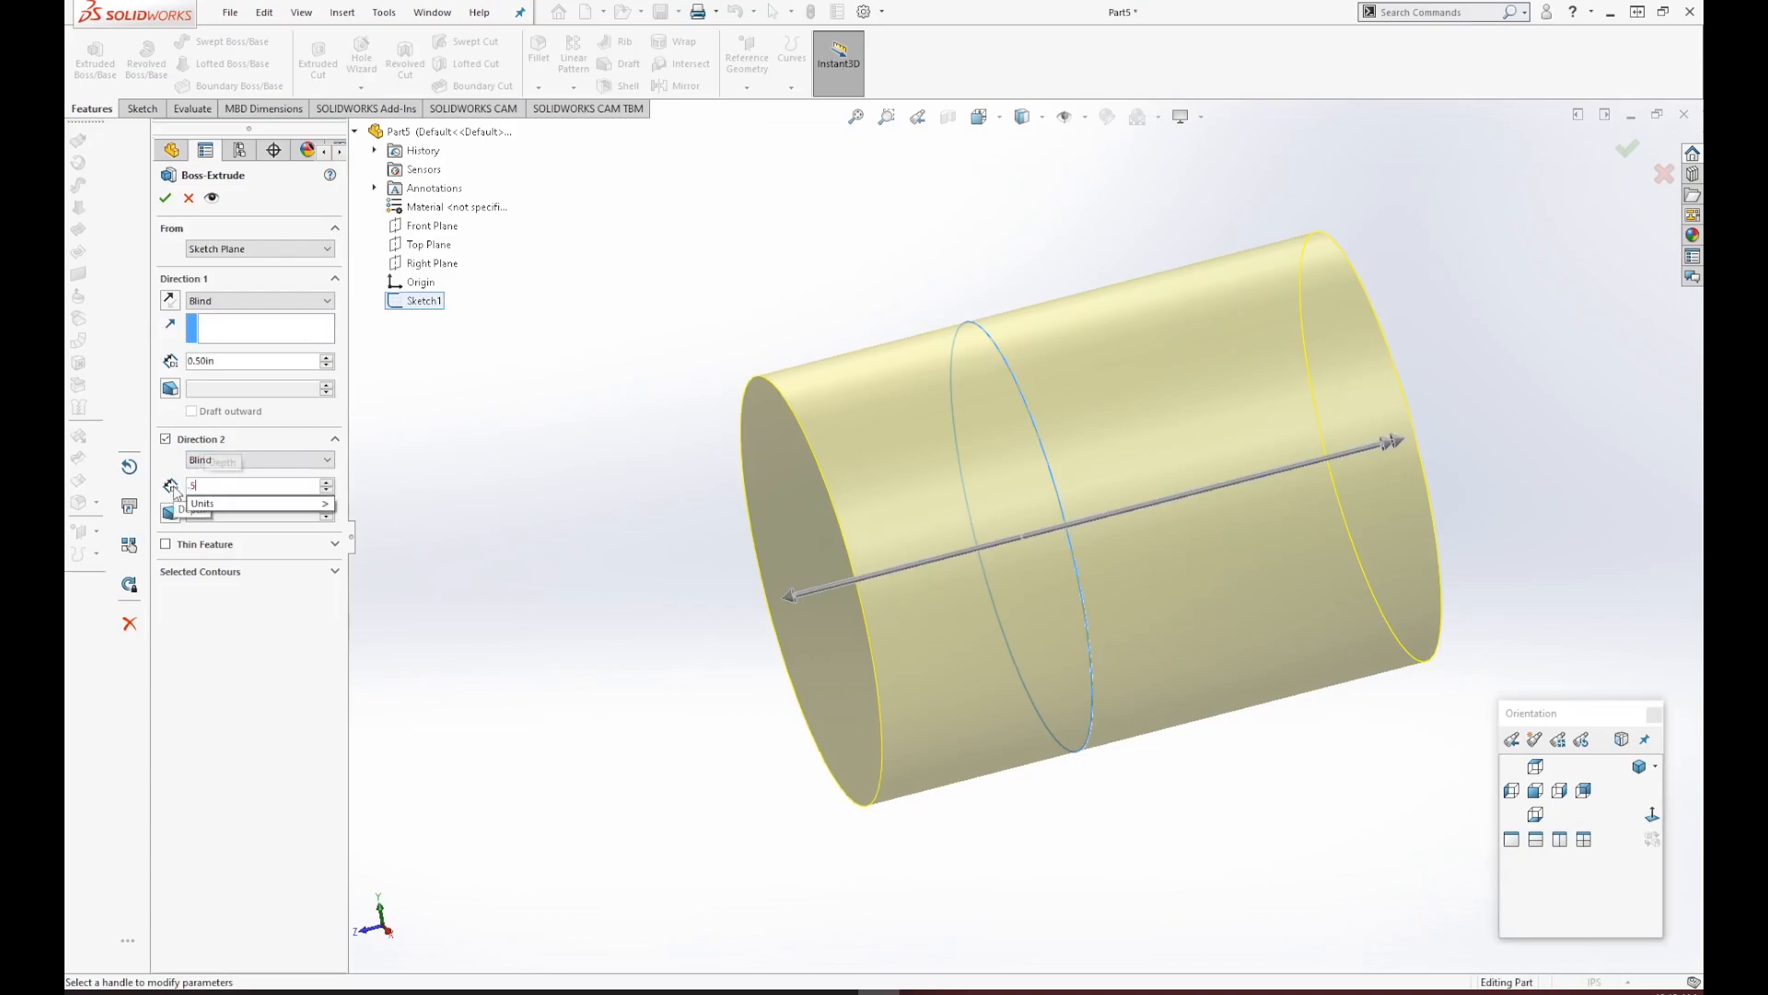
pyautogui.press('Return')
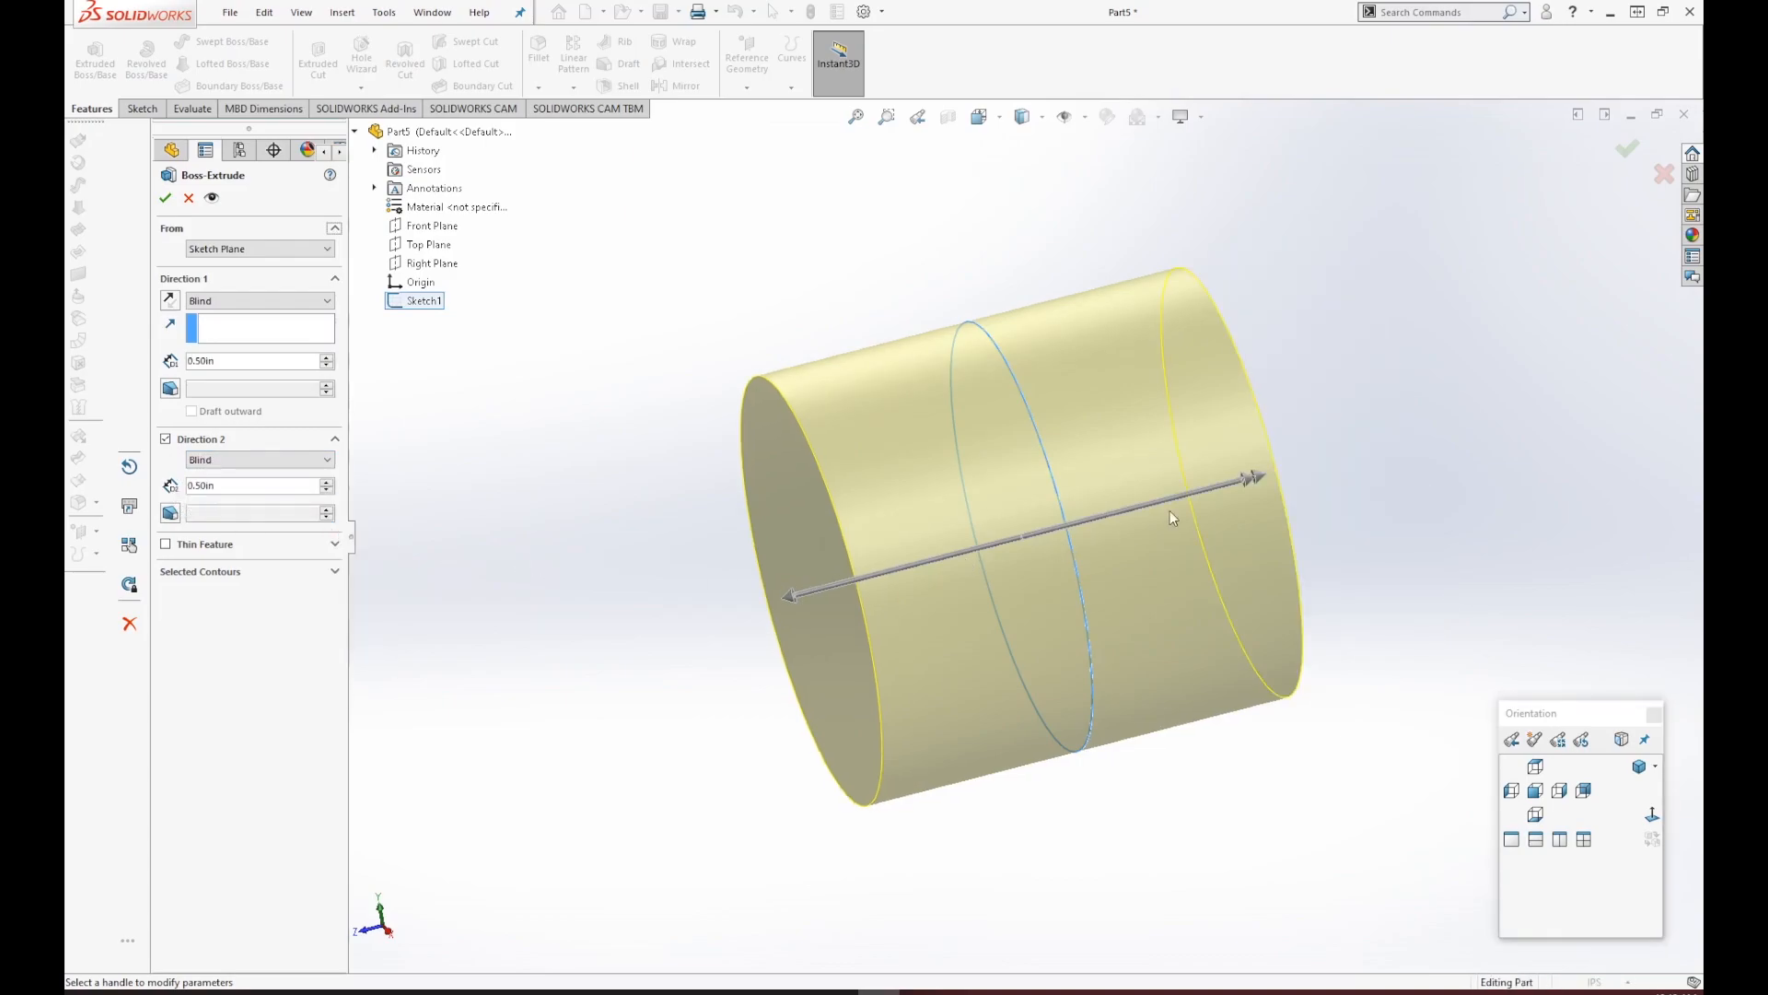
# Try a Direction 2 depth of 0.80 in and return it to 0.50 in.
pyautogui.moveTo(1086, 847); pyautogui.dragTo(1014, 802, button='middle')
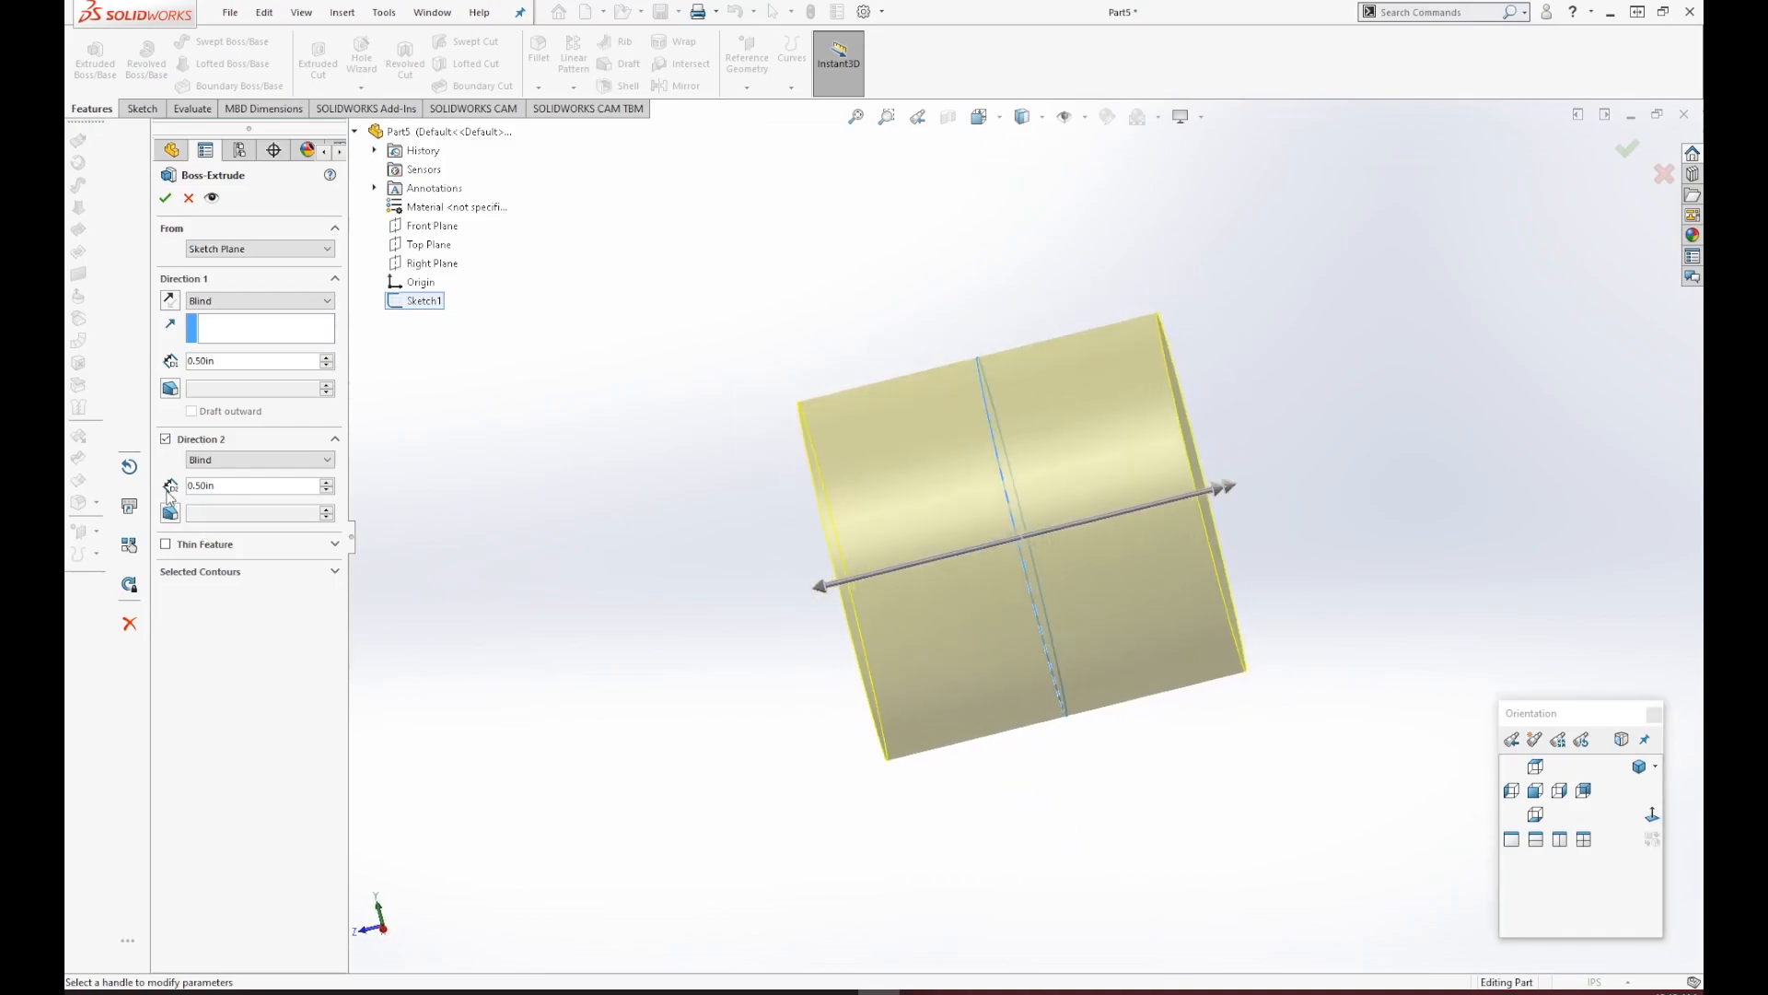
pyautogui.click(326, 488)
pyautogui.click(326, 488)
pyautogui.click(326, 488)
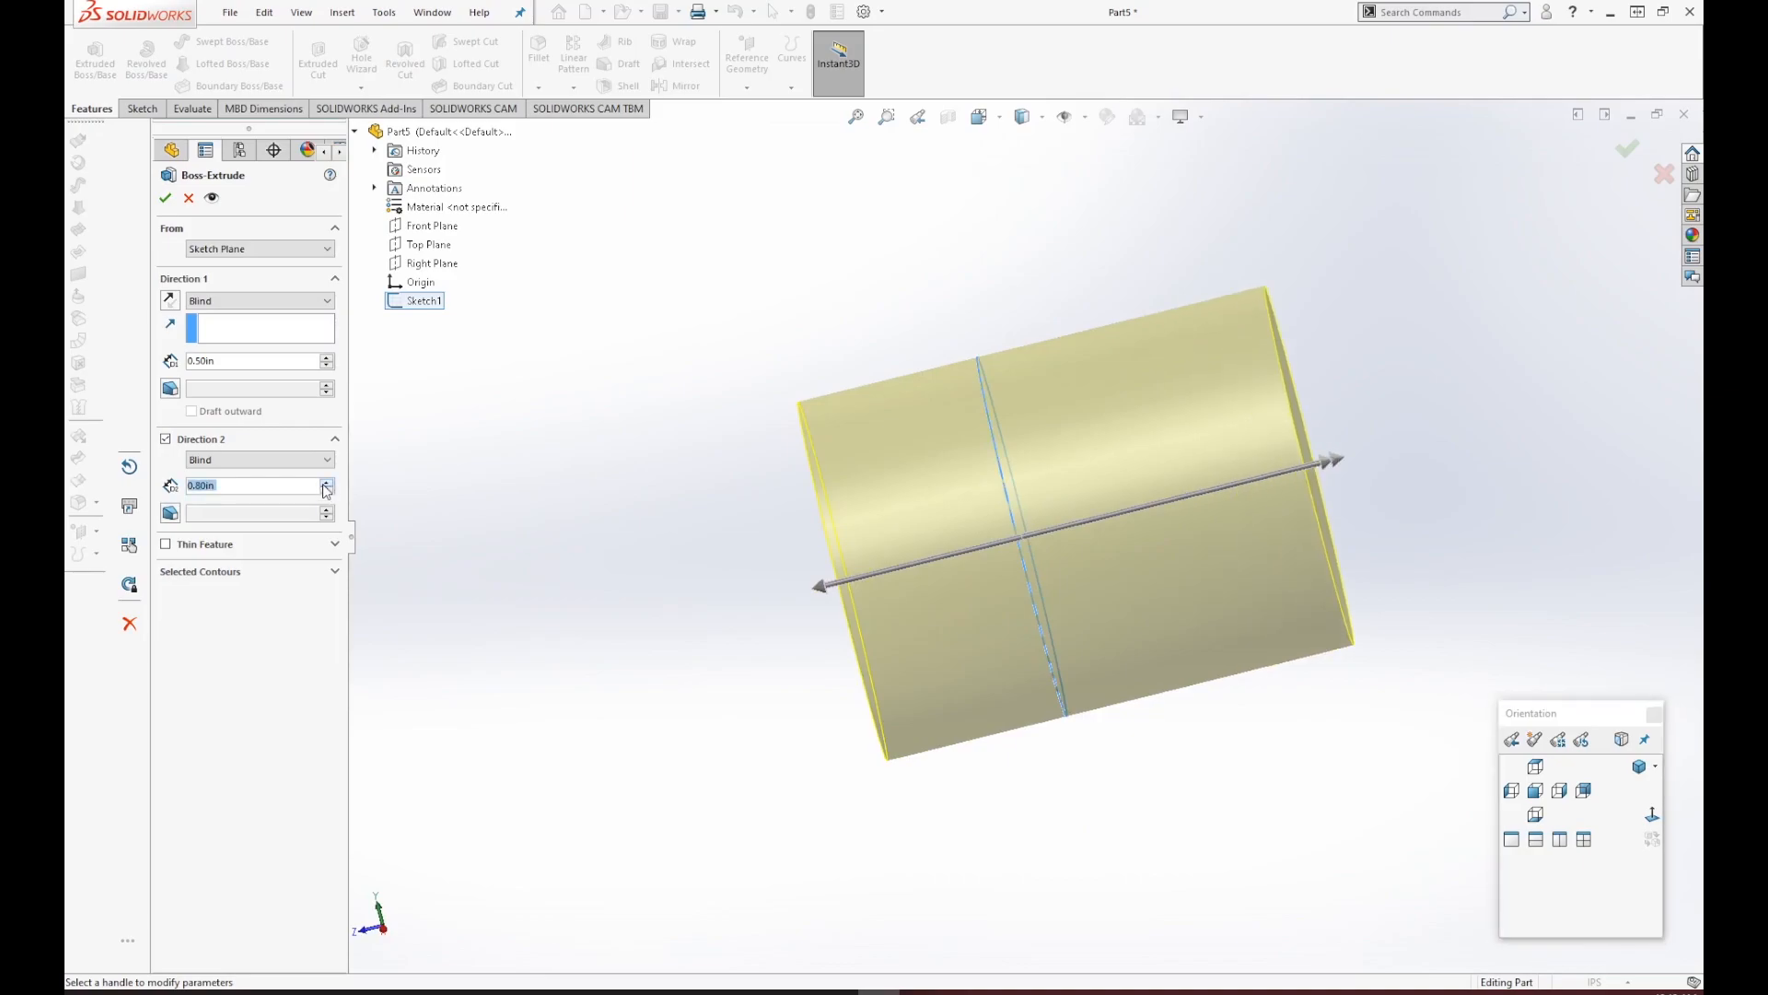
pyautogui.click(326, 494)
pyautogui.click(326, 494)
pyautogui.click(326, 493)
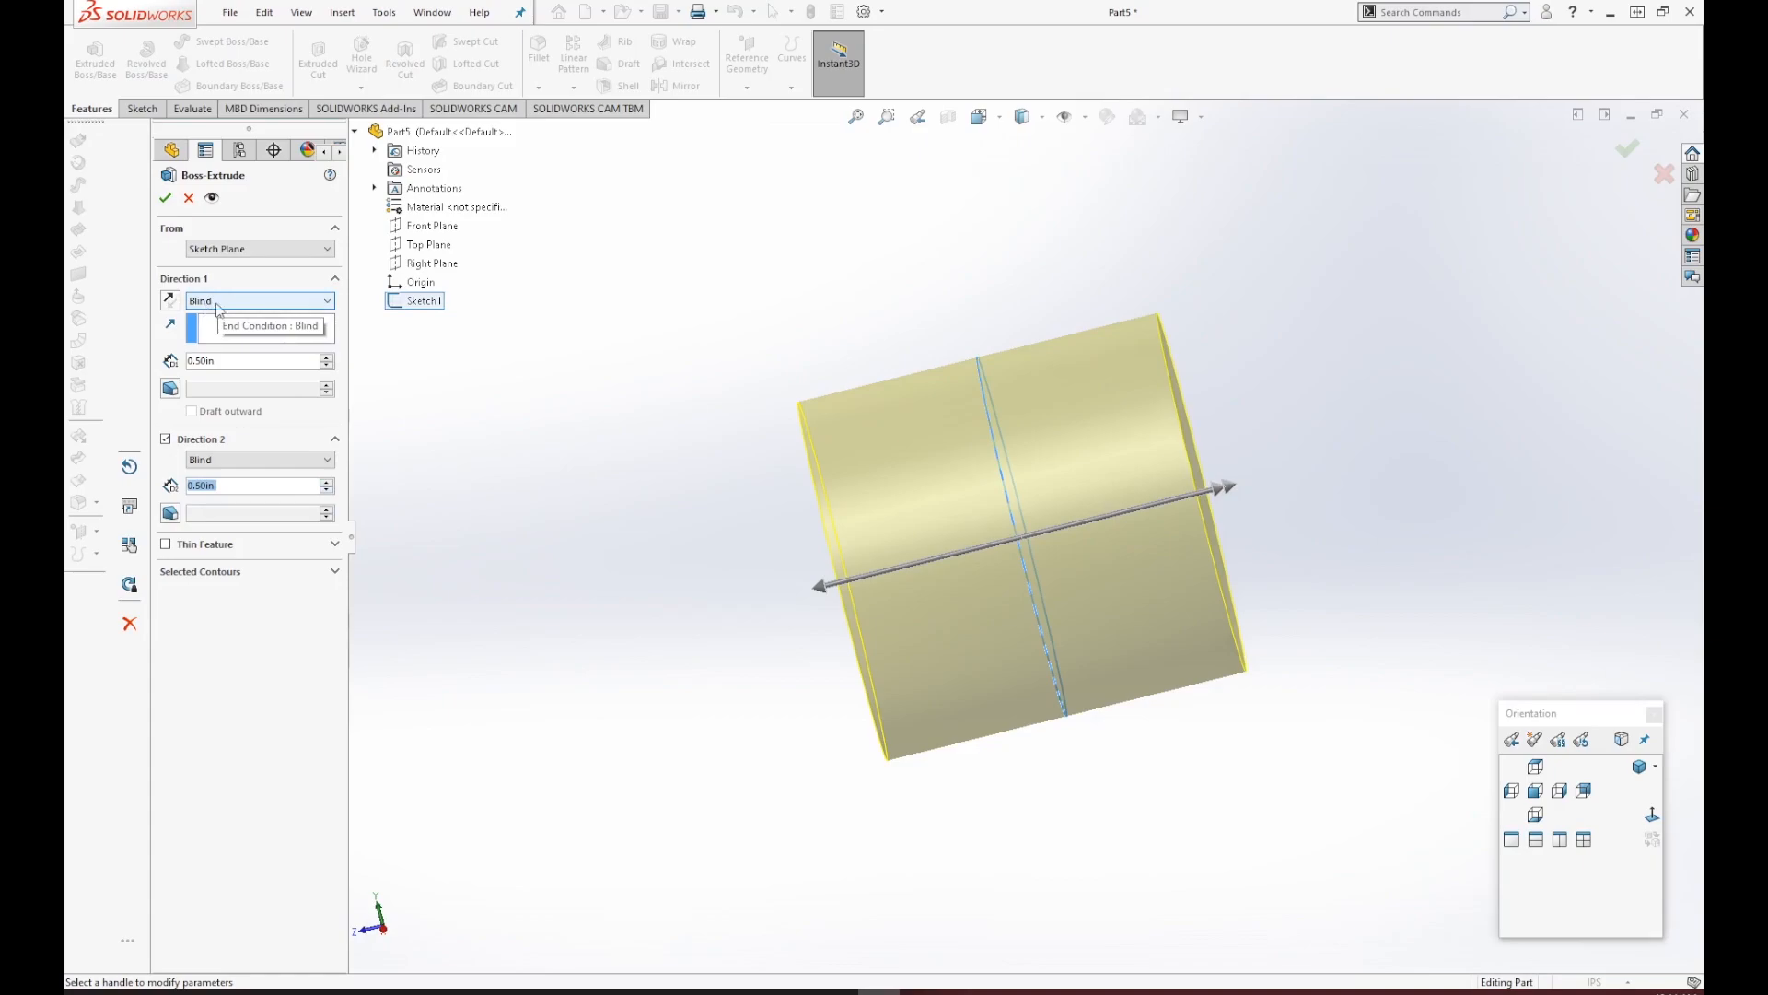
# Keep the Blind end condition for Direction 1 and finish the two-direction extrusion.
pyautogui.click(273, 304)
pyautogui.click(267, 315)
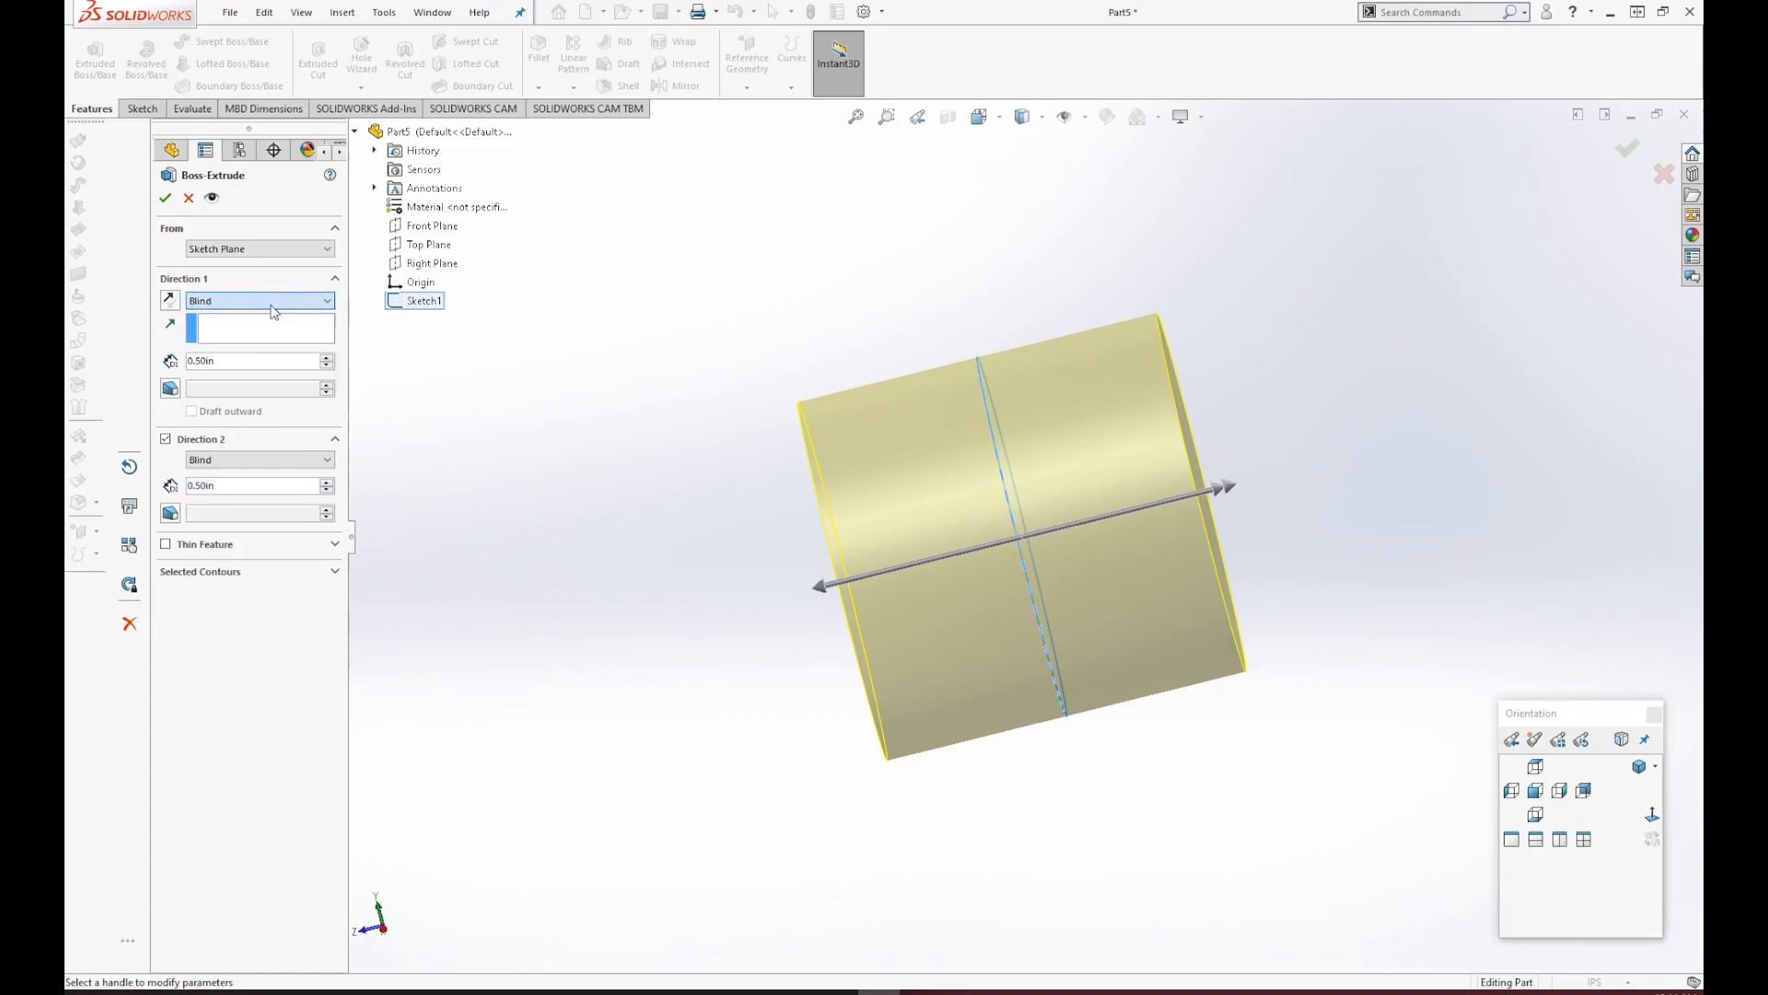
pyautogui.click(166, 198)
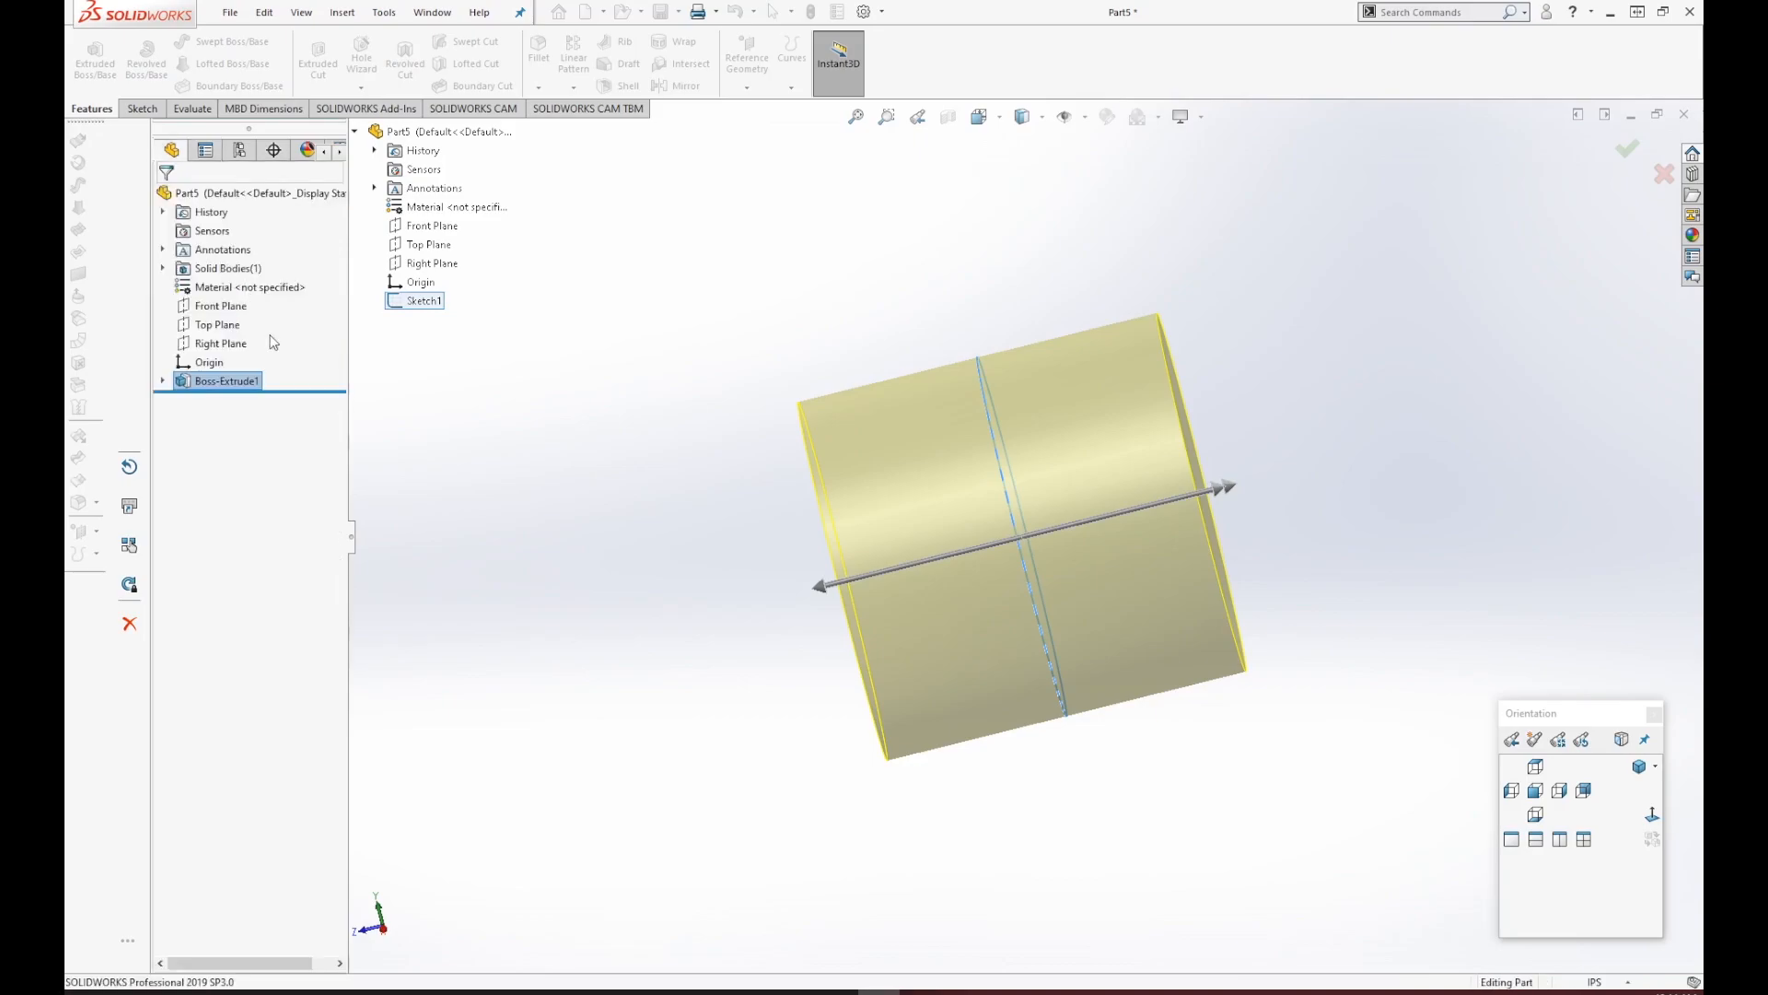
# Select the finished cylinder's extrude feature and expand it in the feature tree to show its sketch.
pyautogui.moveTo(896, 814); pyautogui.dragTo(912, 728, button='middle')
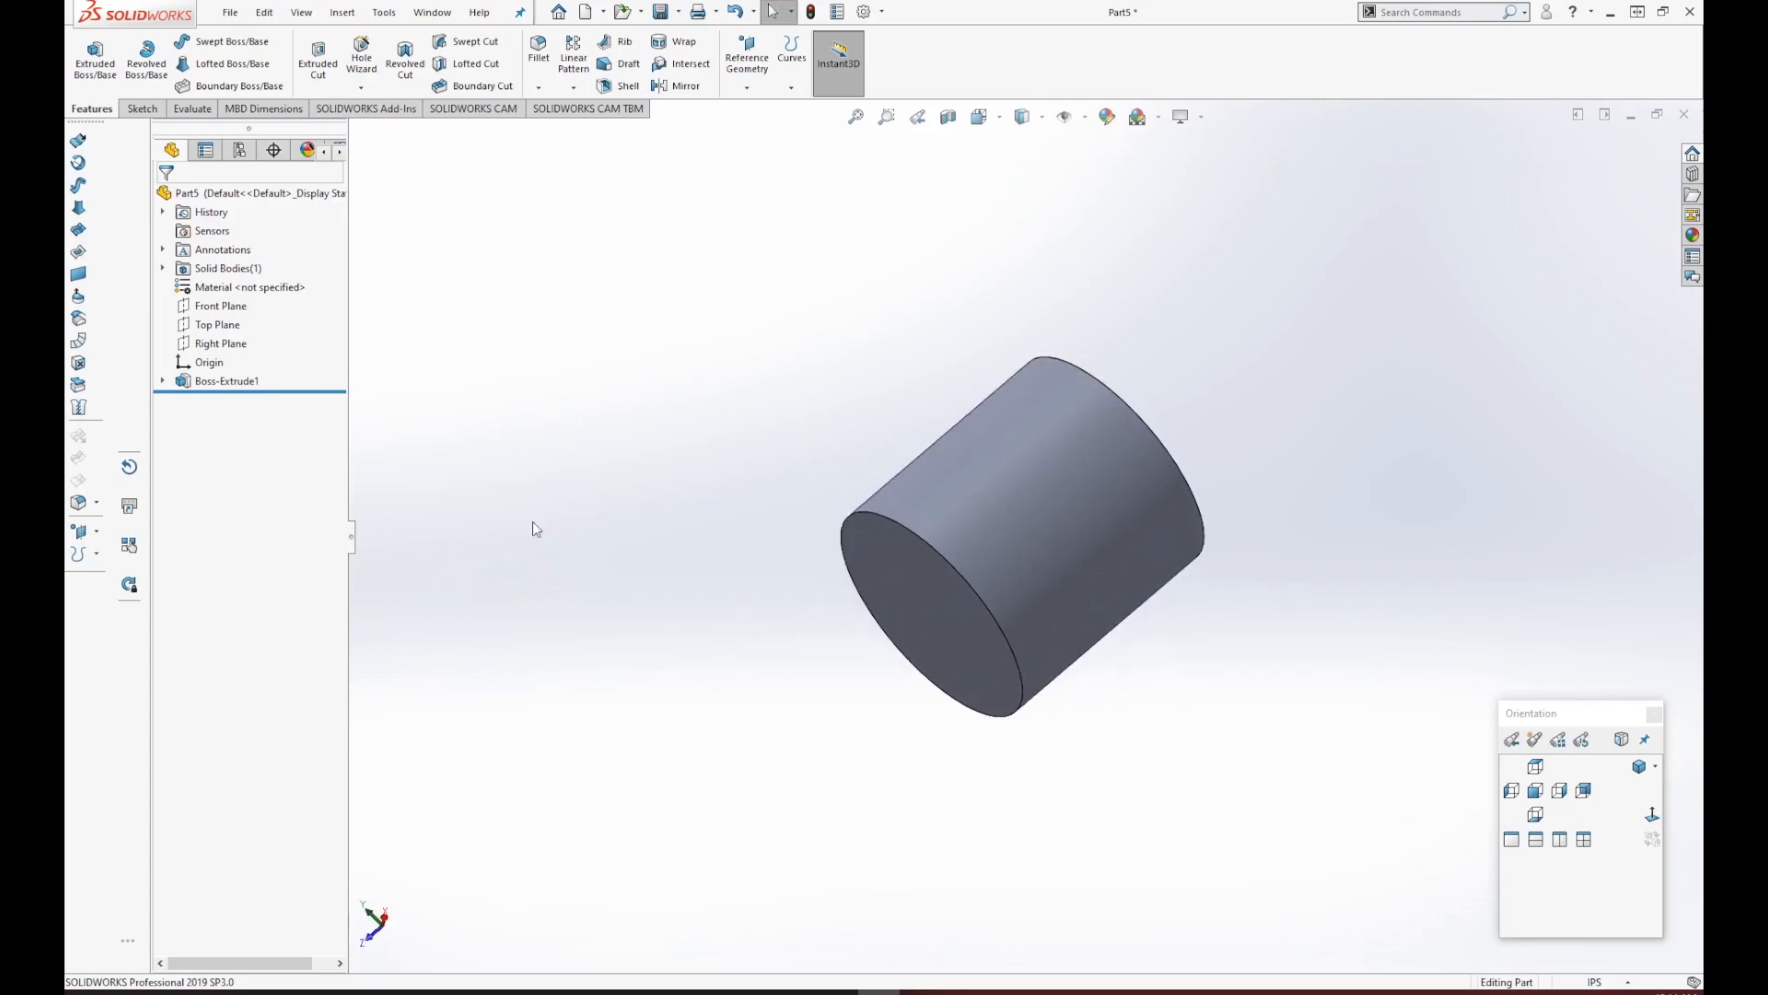
pyautogui.click(225, 381)
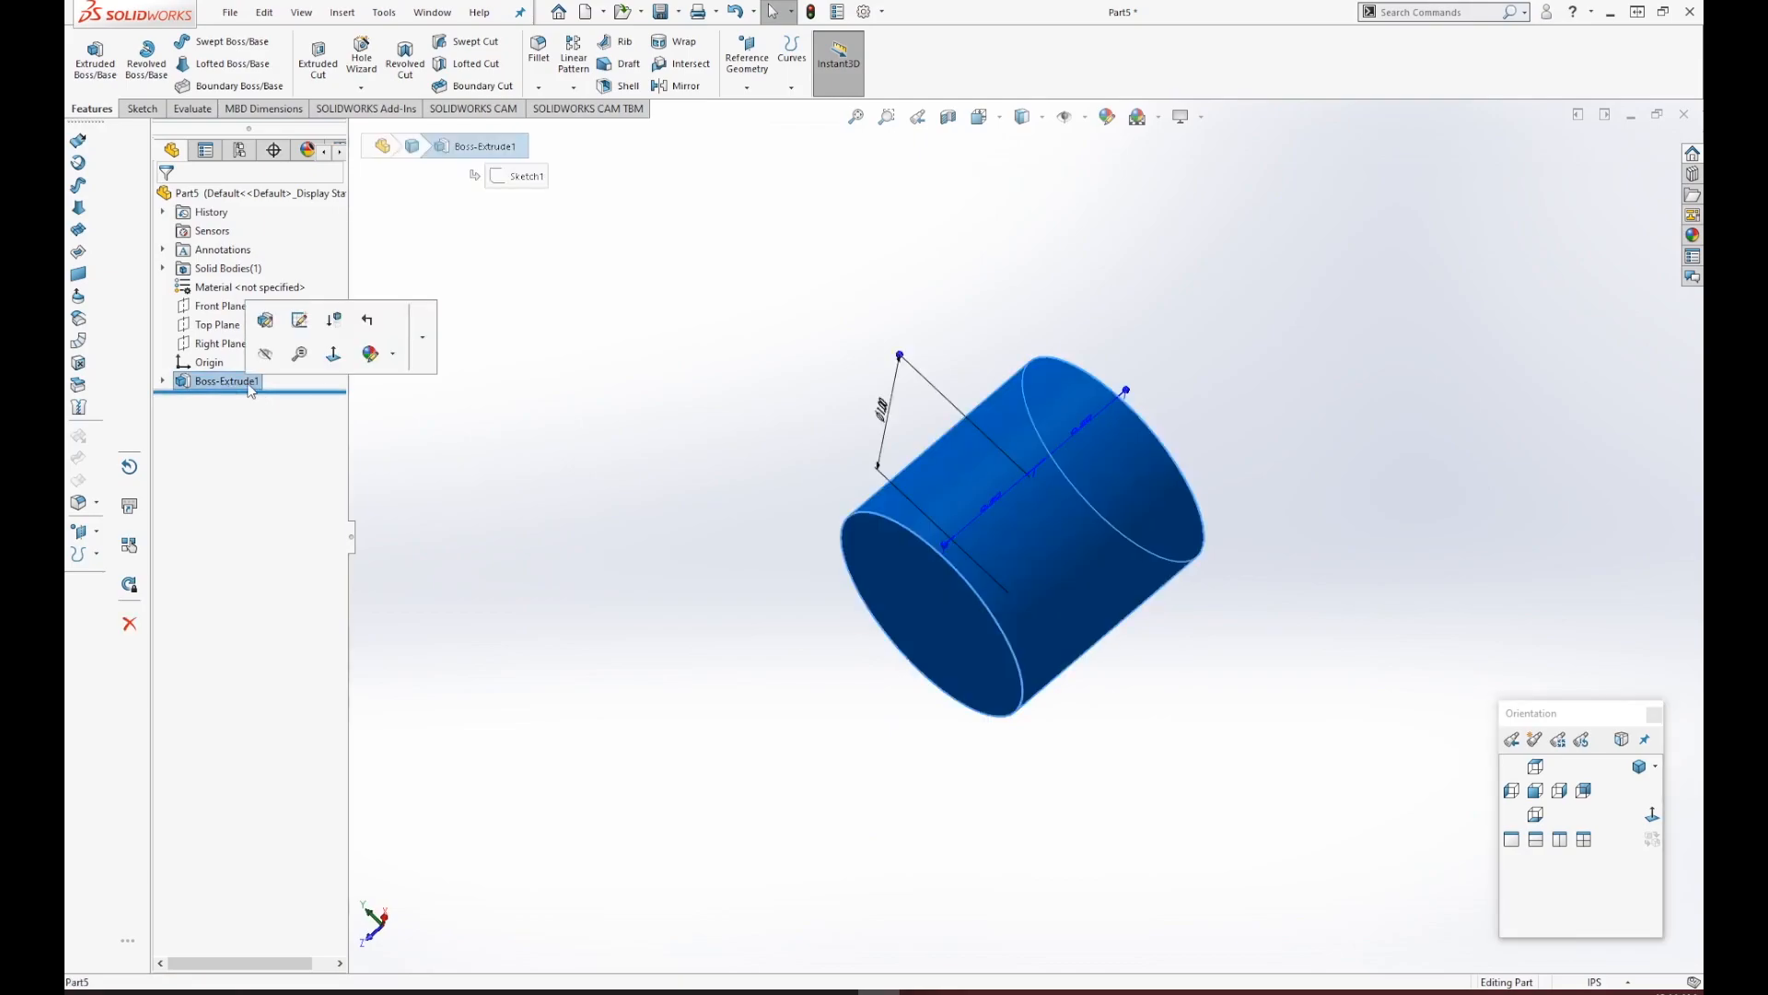
pyautogui.click(163, 381)
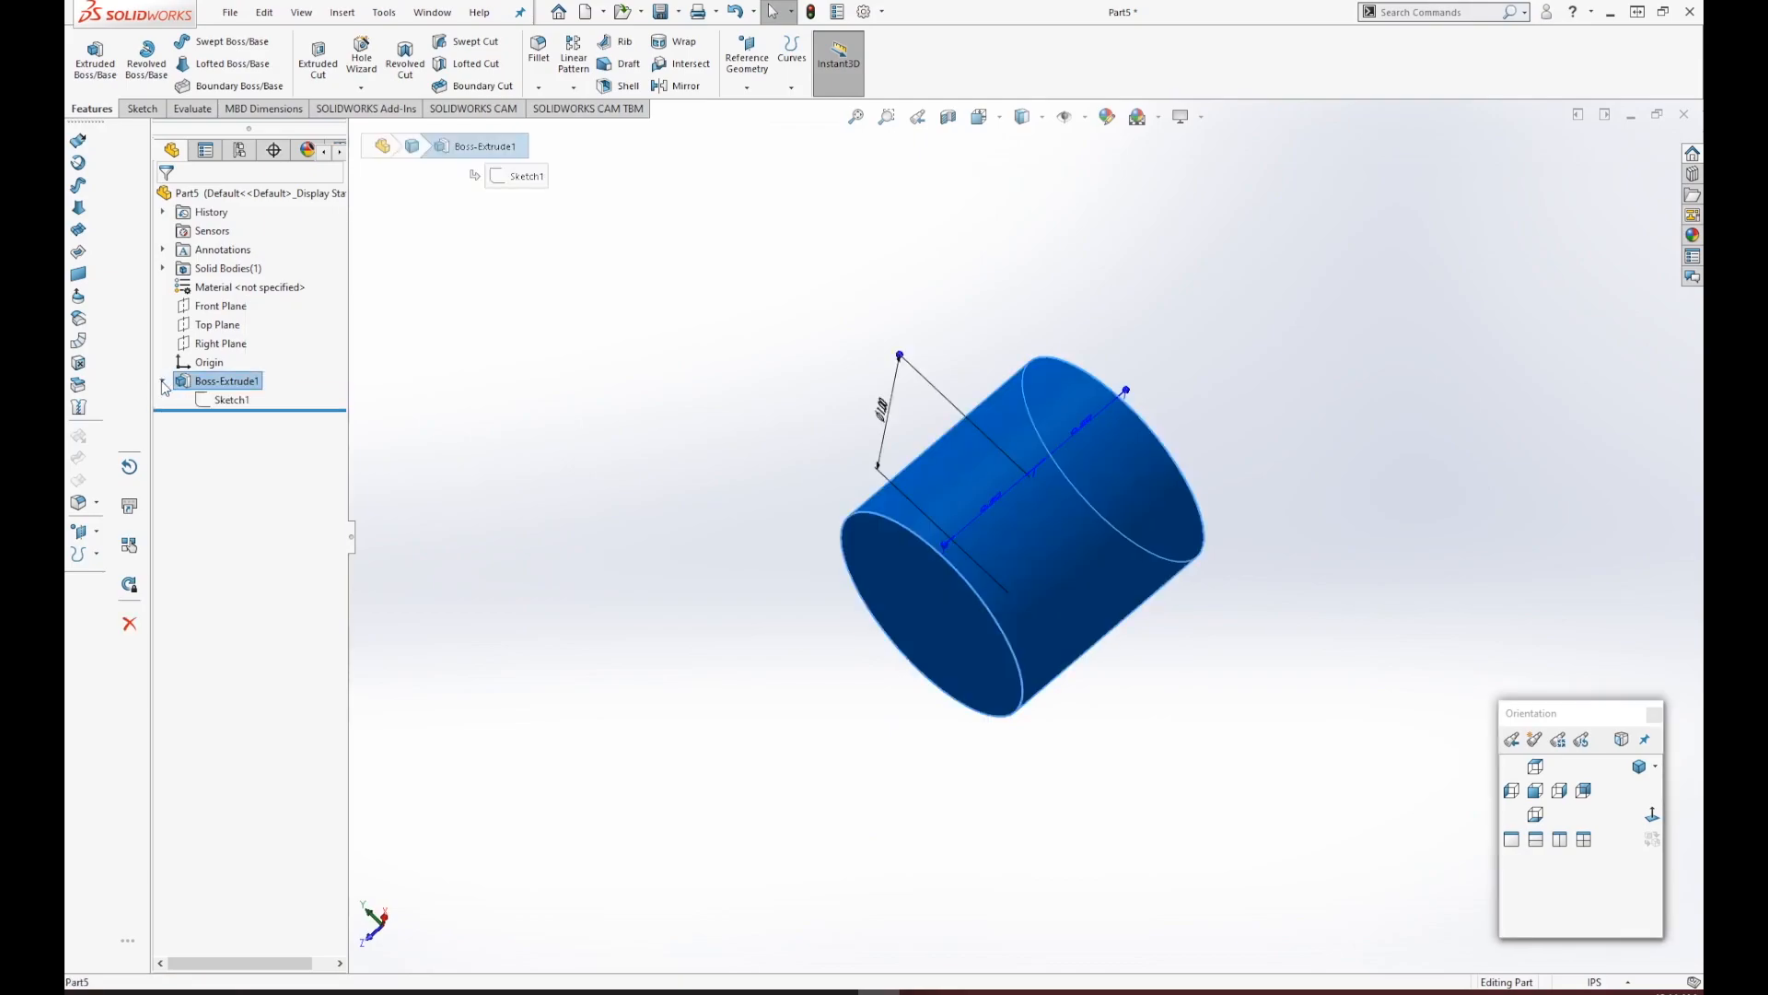
# Highlight the cylinder's base sketch and its extrude feature in turn, inspect them on the model, and clear the selection.
pyautogui.click(229, 401)
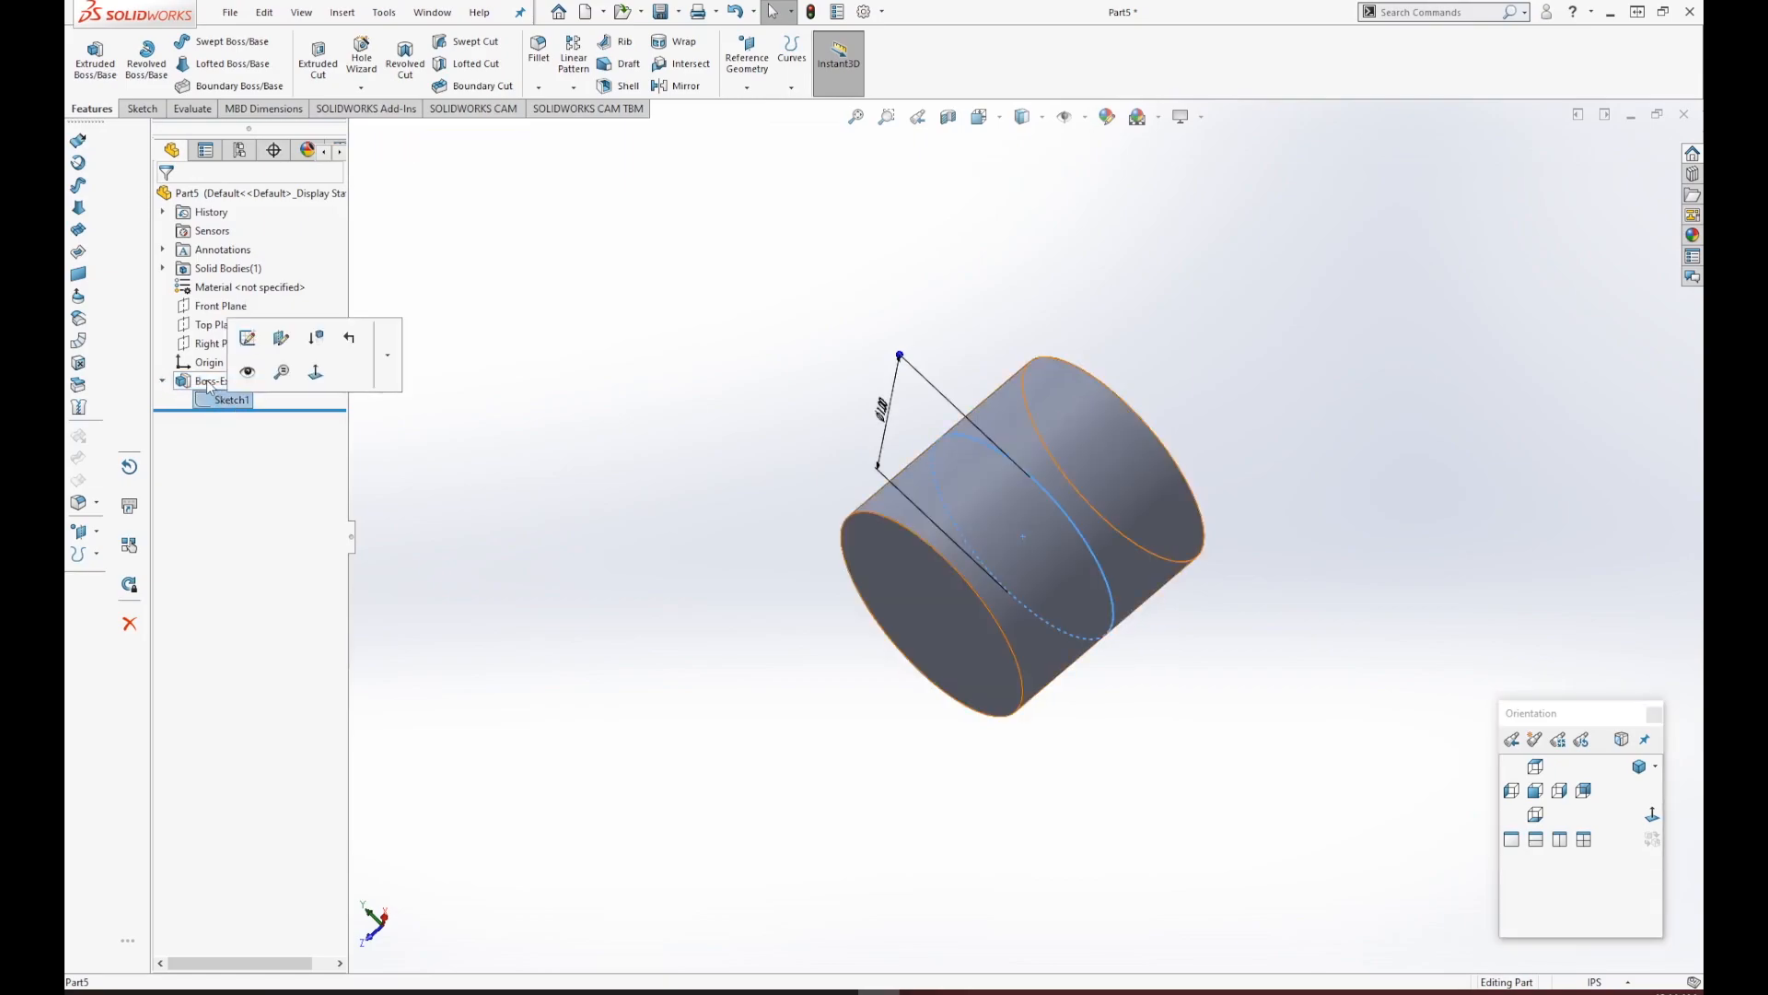
pyautogui.click(210, 383)
pyautogui.moveTo(921, 516); pyautogui.dragTo(1029, 533, button='middle')
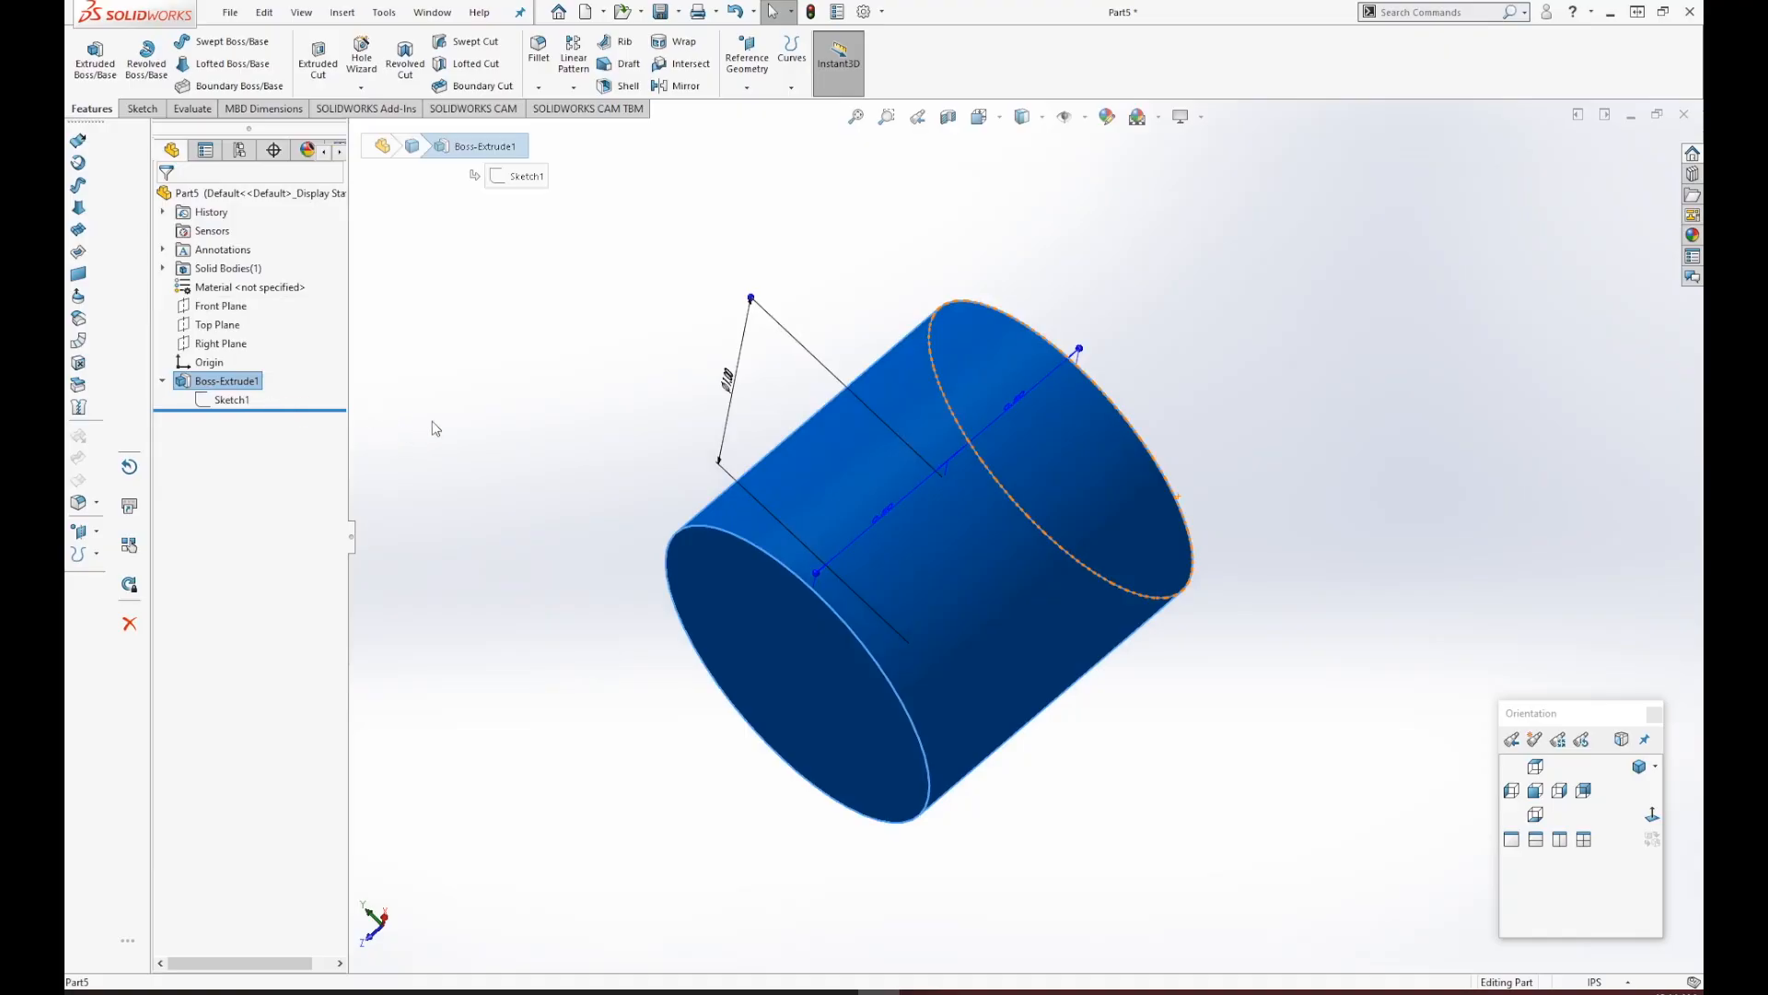
pyautogui.click(435, 428)
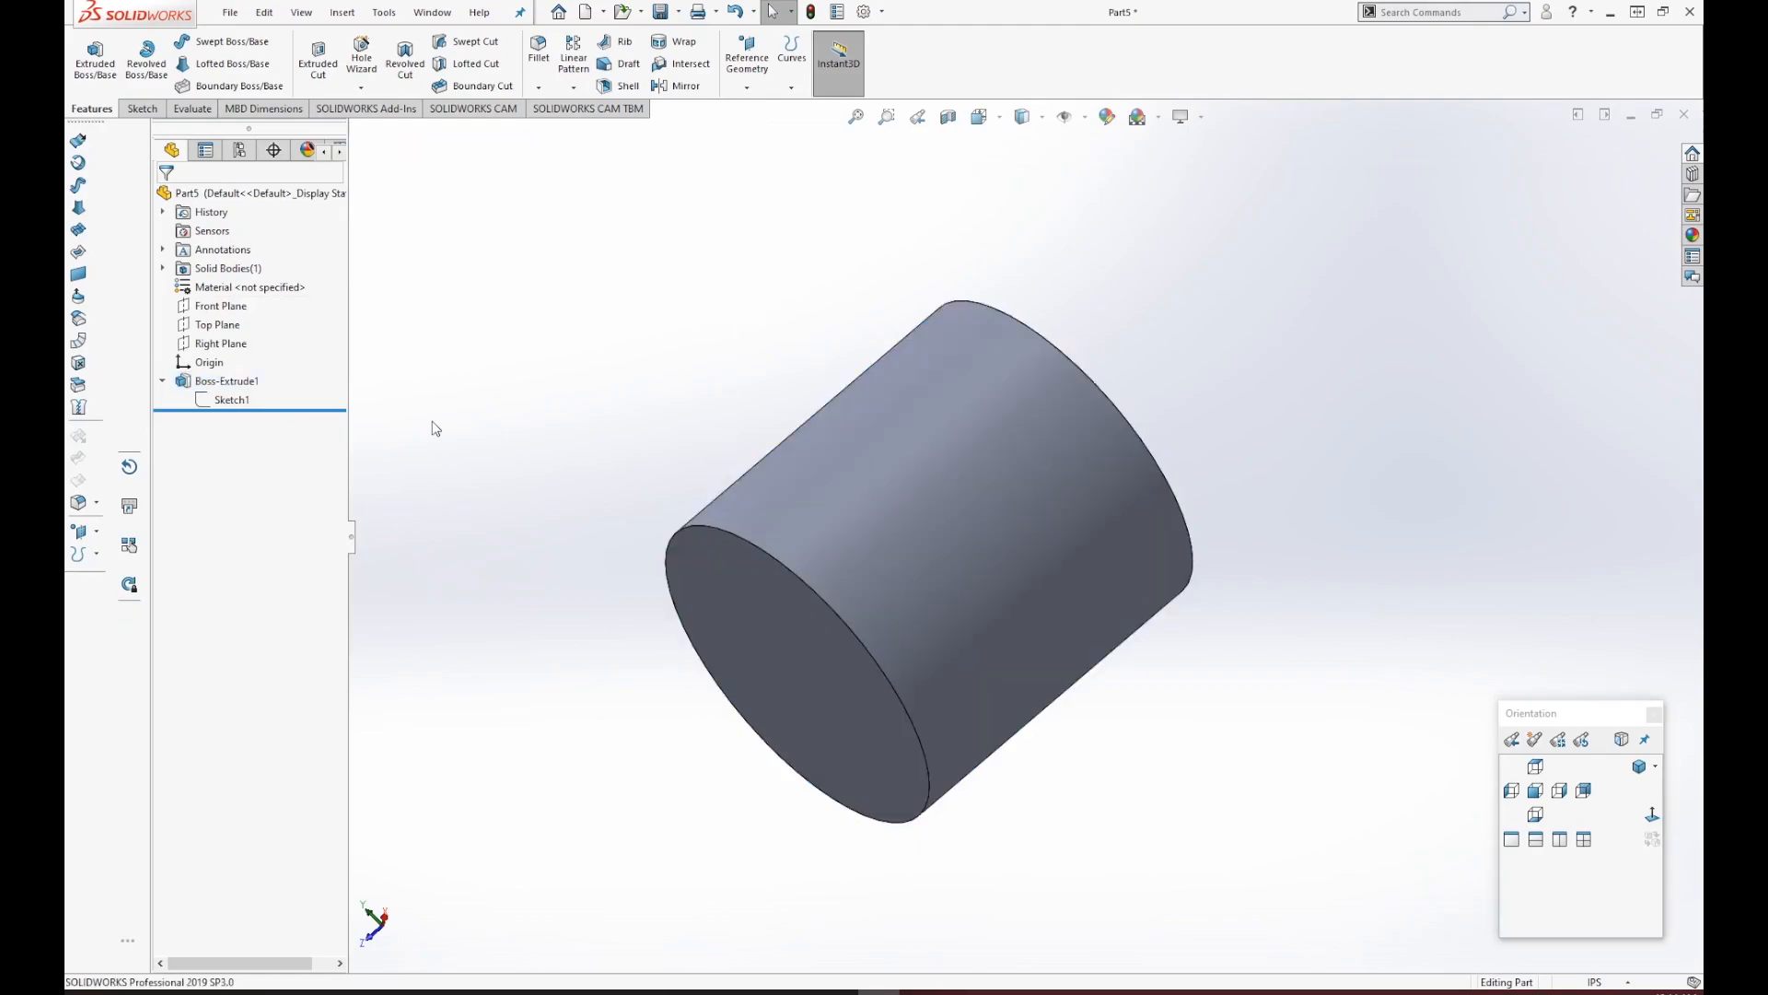
# Edit the cylinder's base sketch, set the circle's diameter to 0.5 in, and exit the sketch.
pyautogui.click(231, 402)
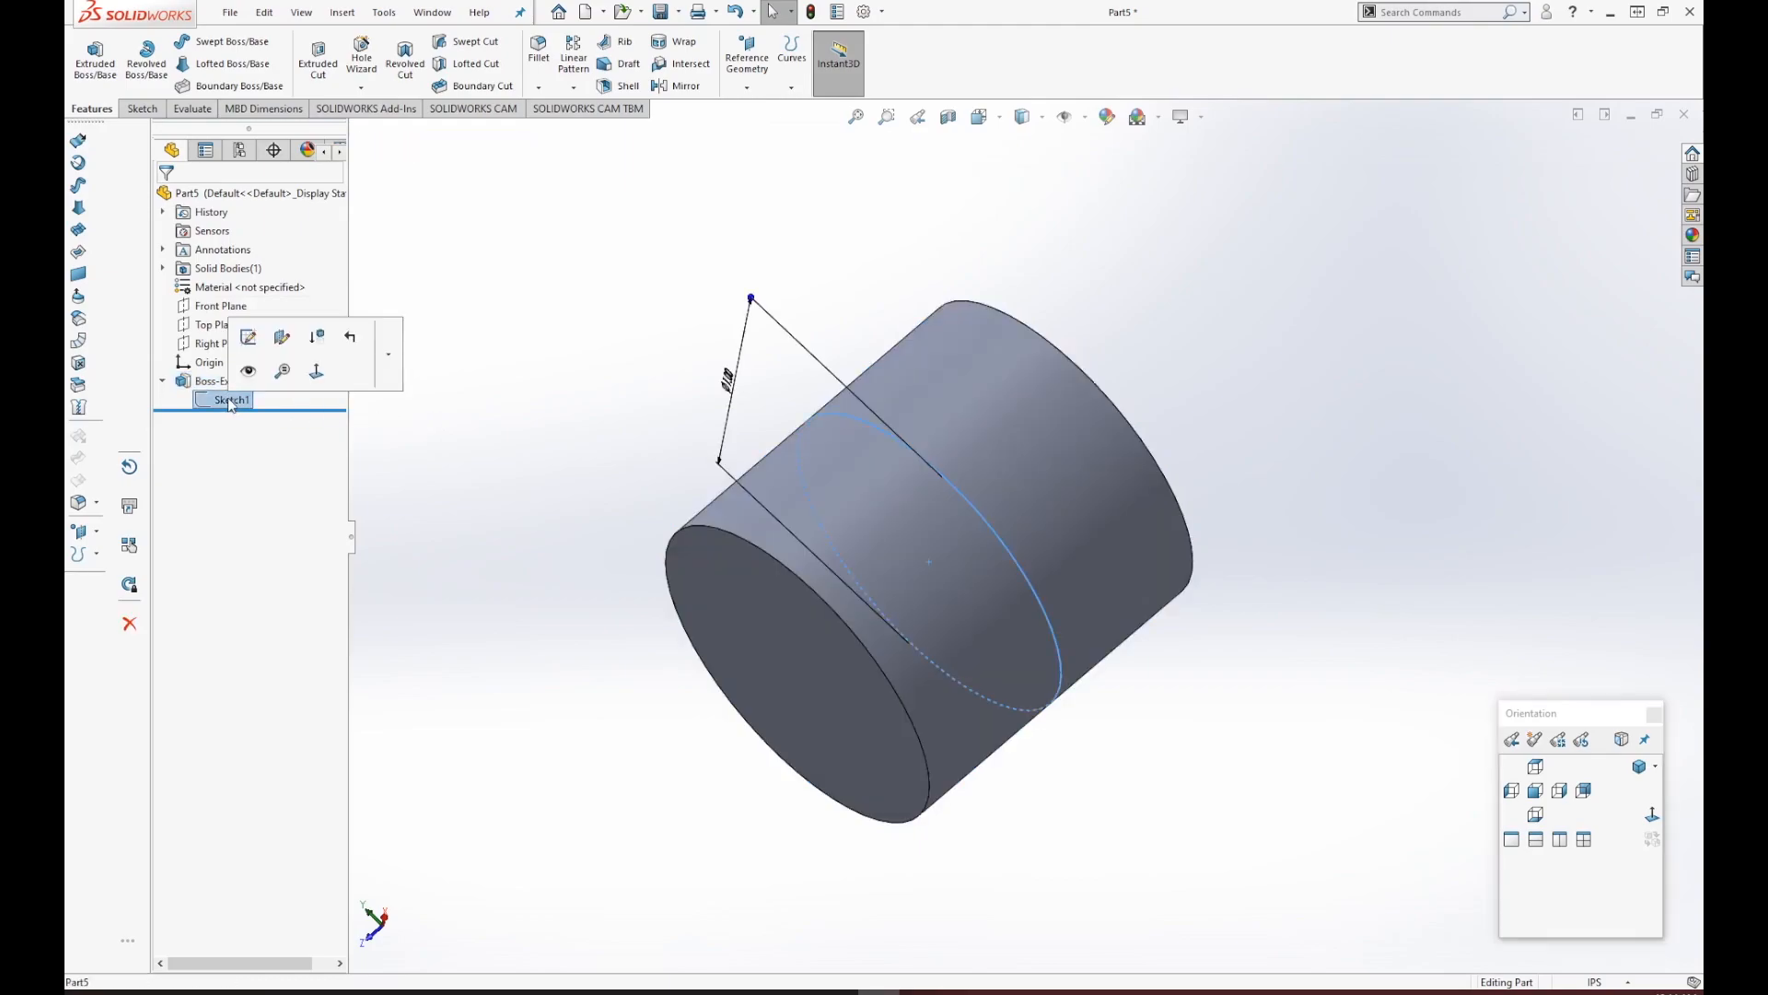
pyautogui.click(250, 338)
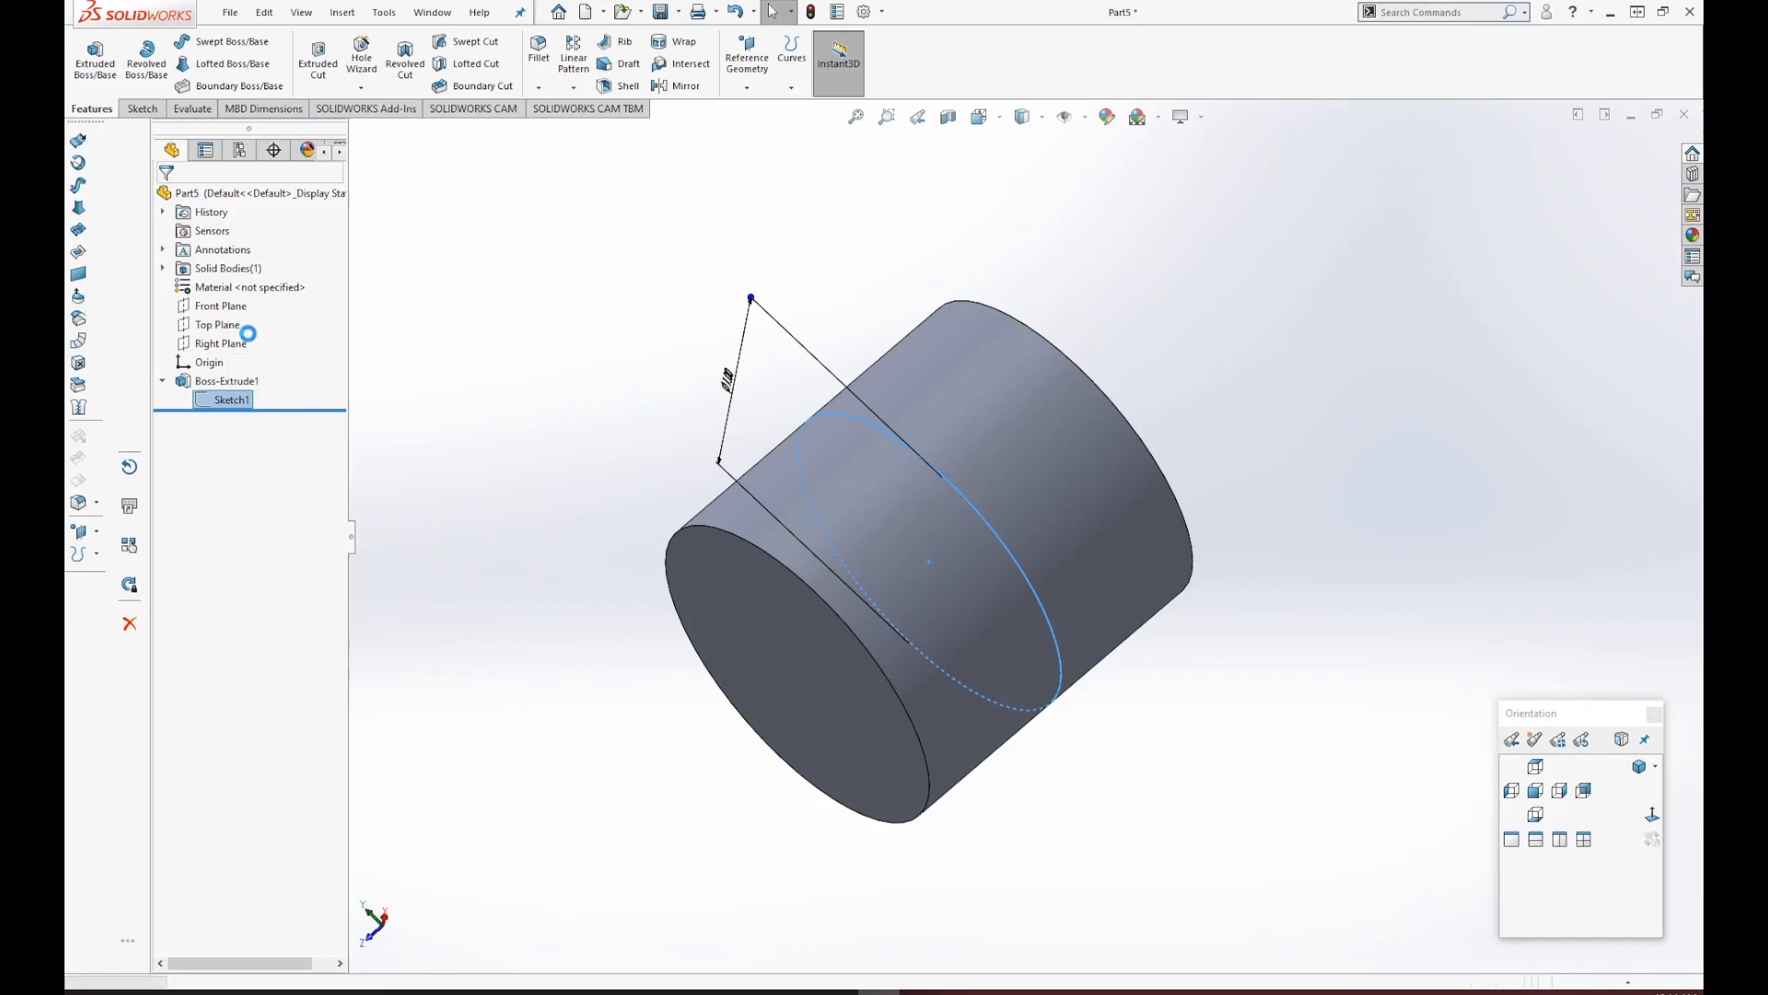
pyautogui.moveTo(1207, 667)
pyautogui.mouseDown(button='middle')
pyautogui.moveTo(1330, 647)
pyautogui.moveTo(1163, 431)
pyautogui.mouseUp(button='middle')
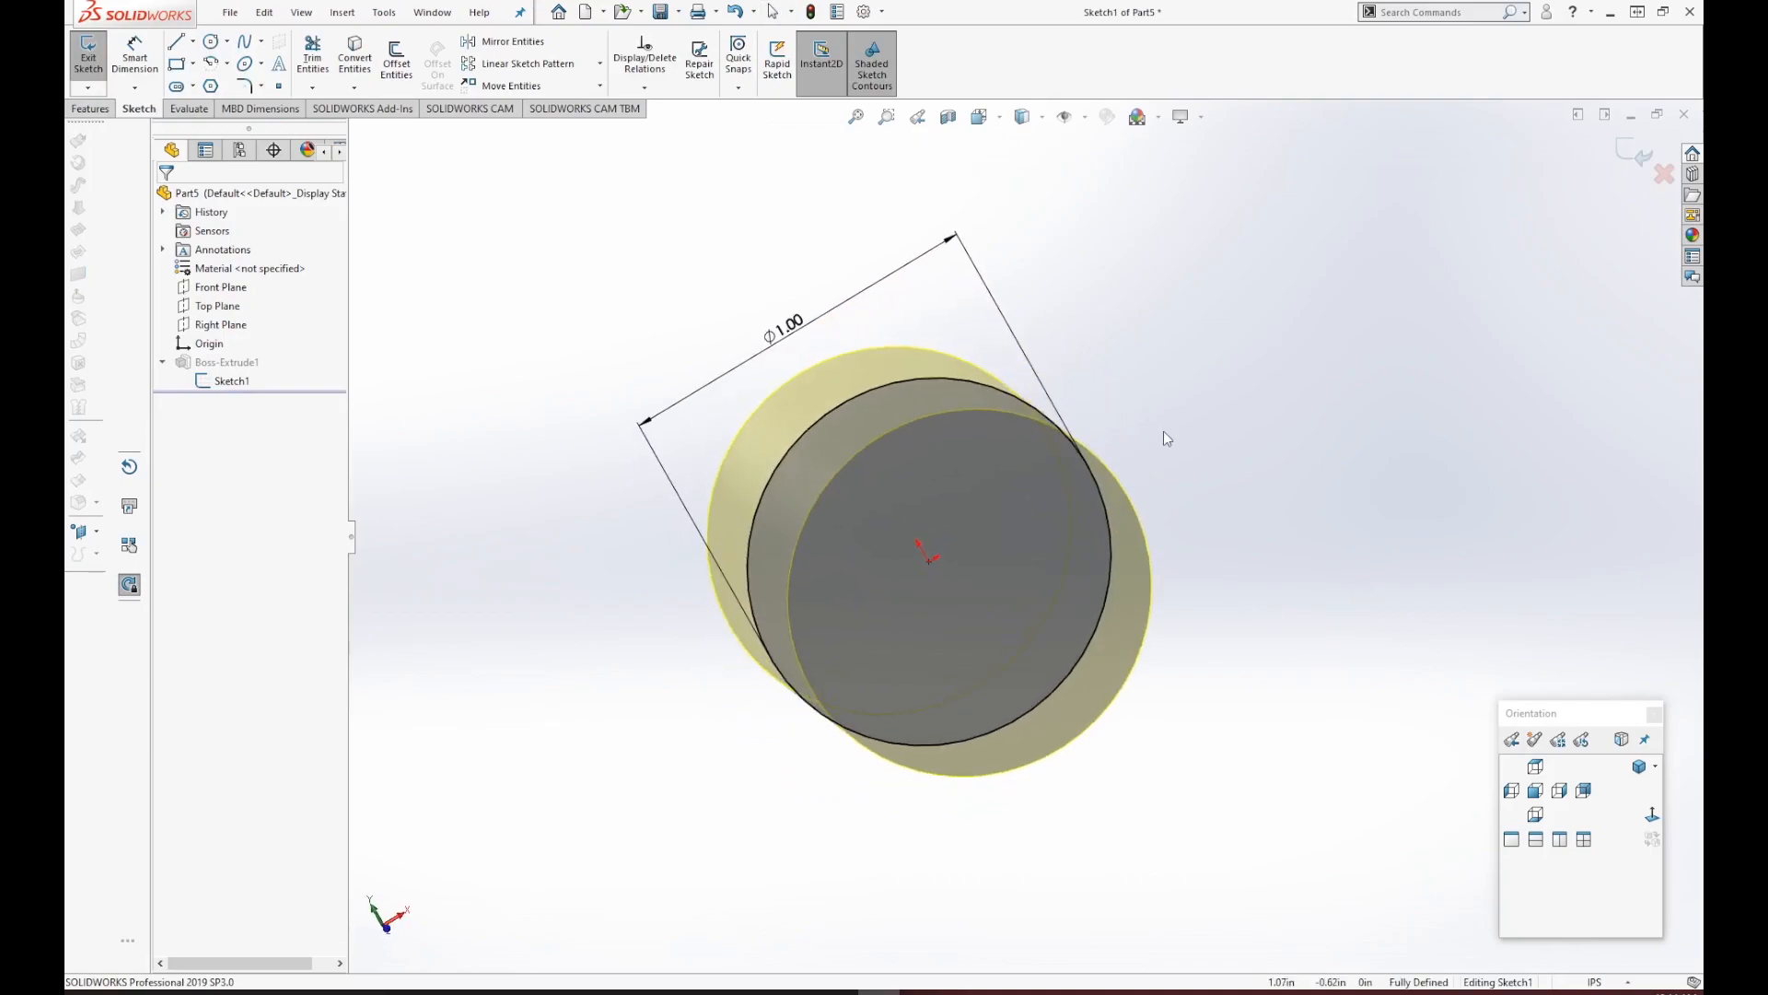
pyautogui.doubleClick(787, 327)
pyautogui.write('.5')
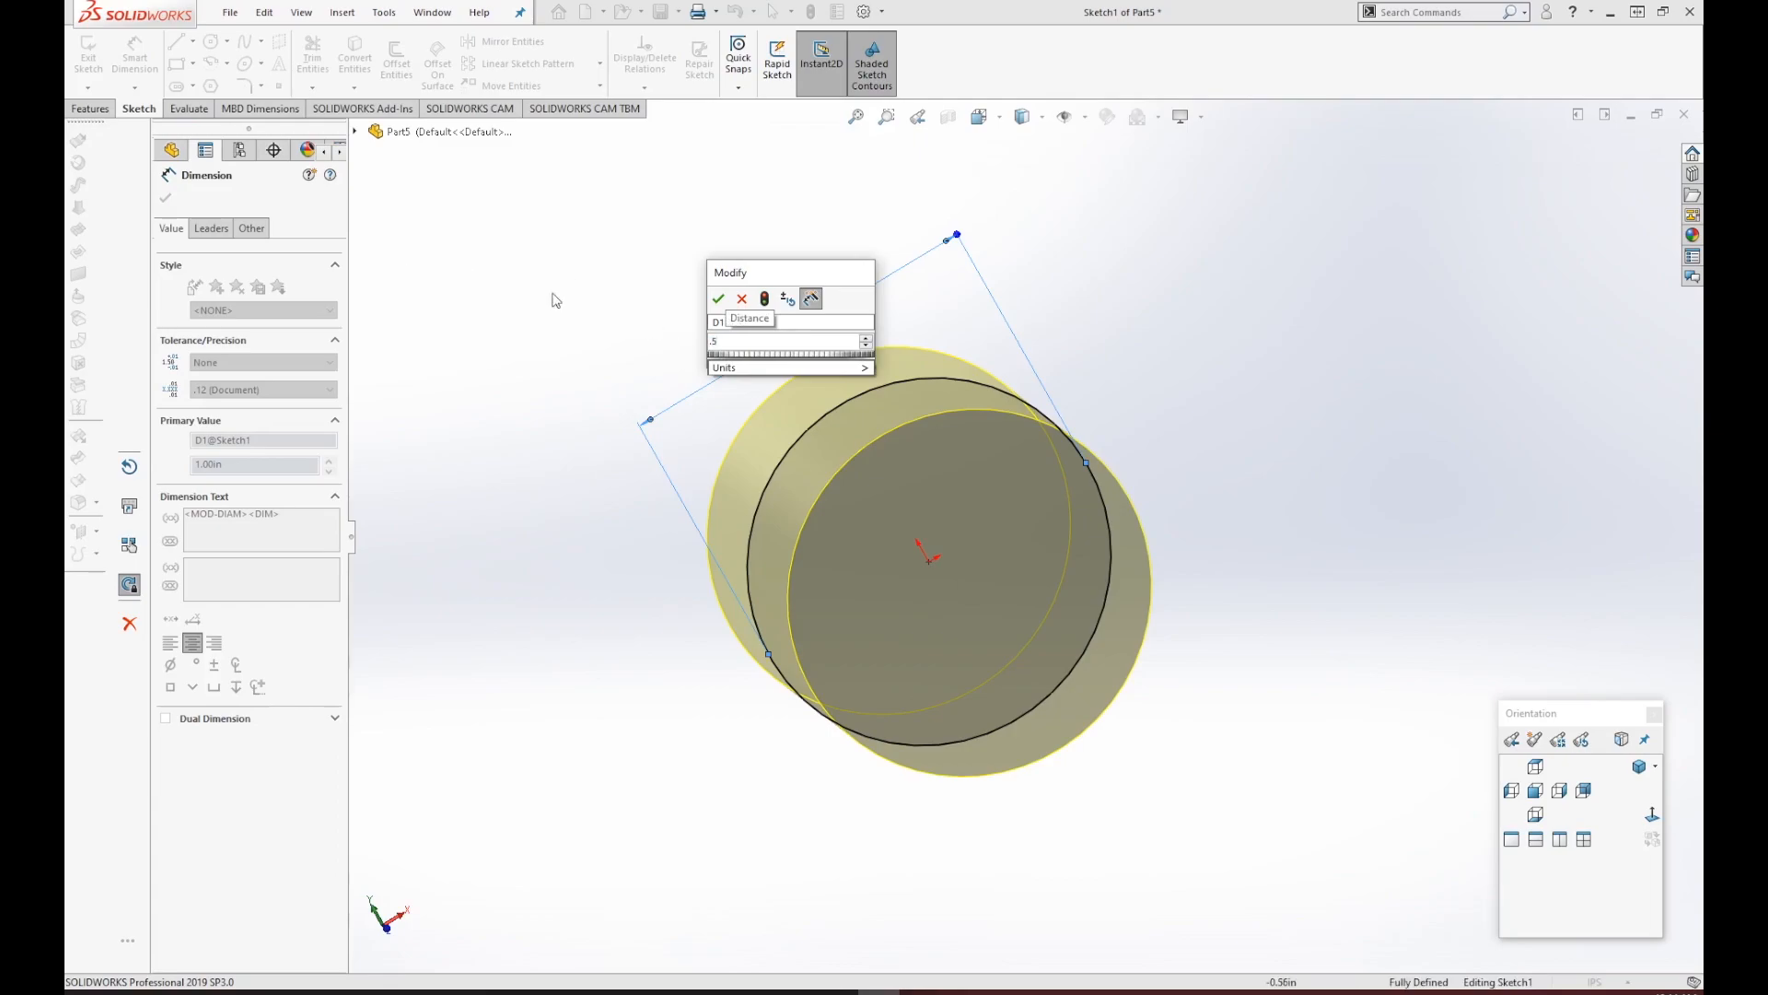
pyautogui.click(719, 300)
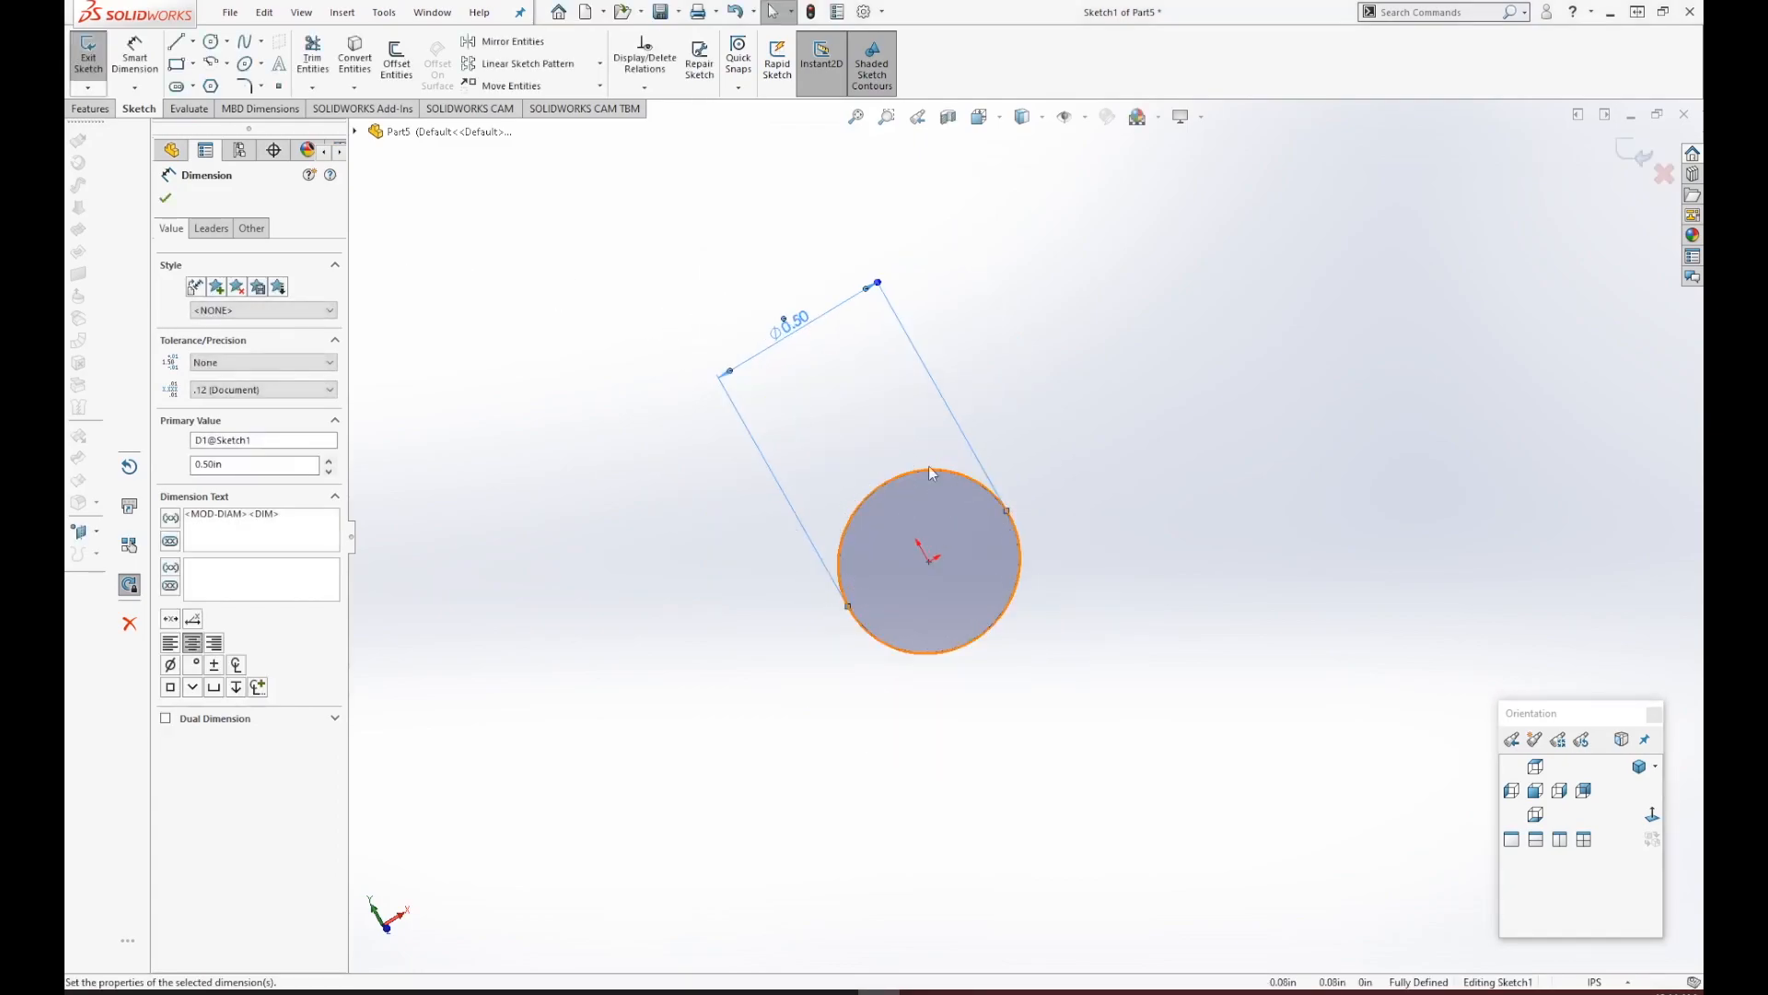
pyautogui.click(1637, 158)
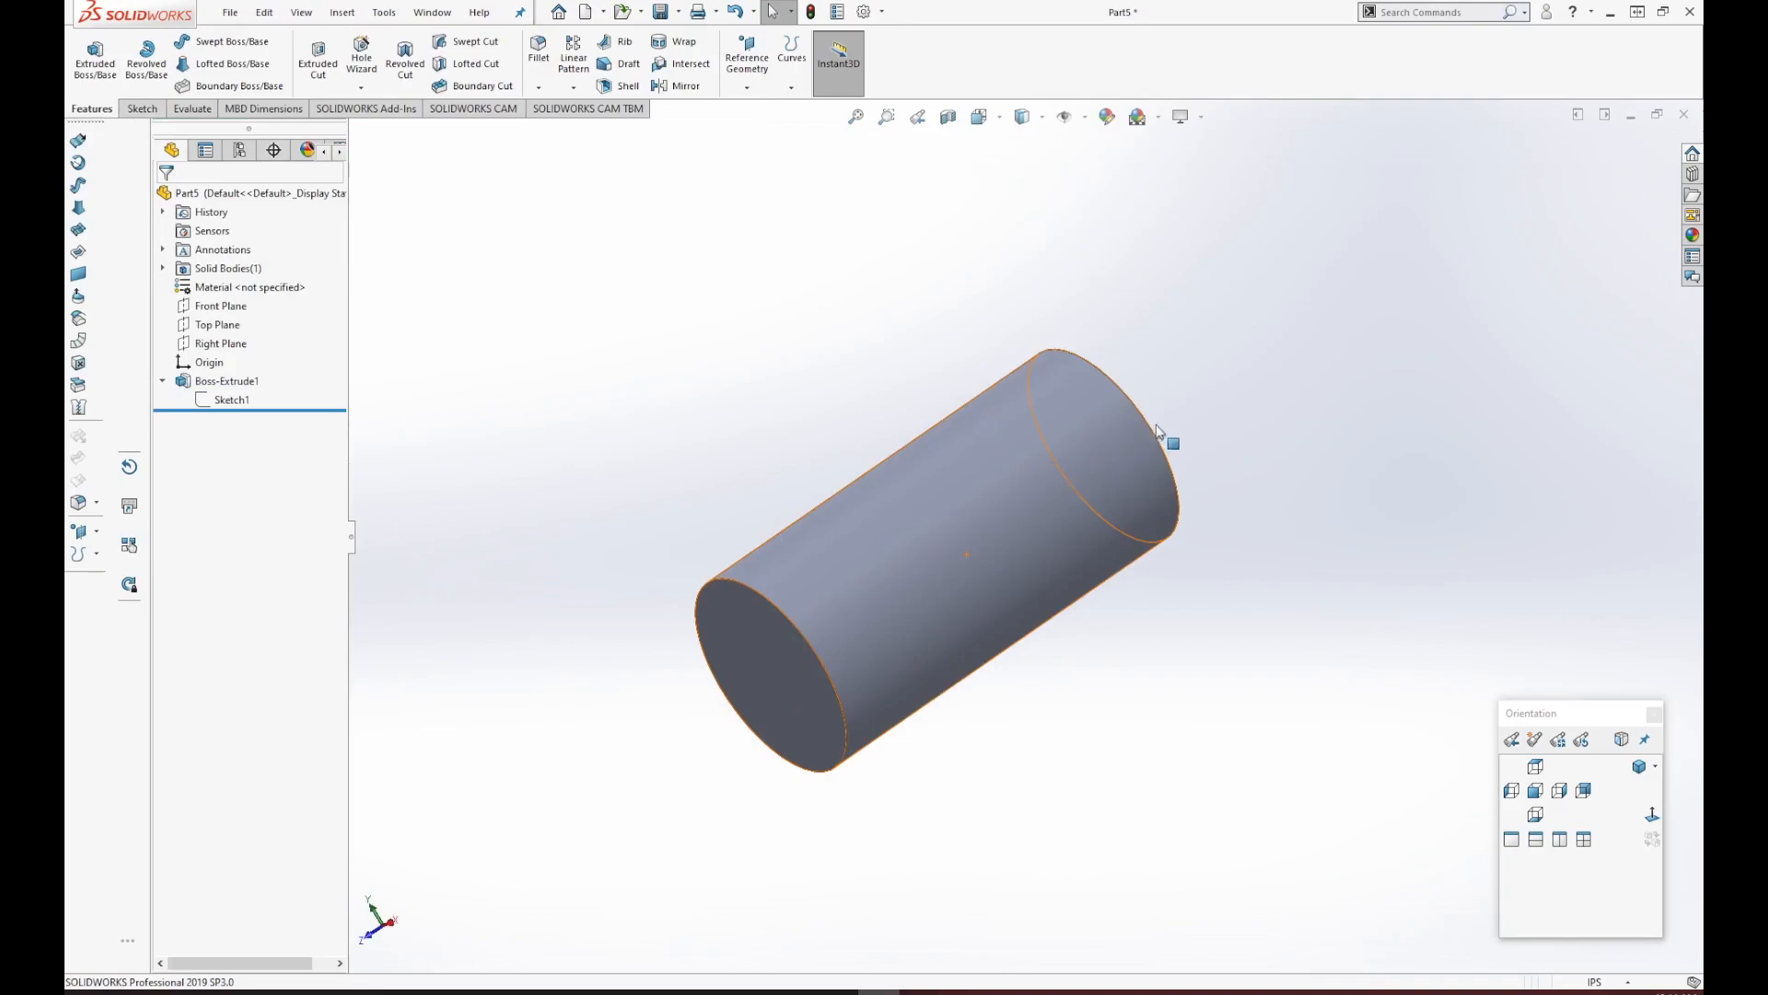
# Reopen the cylinder's extrude feature for editing and set the Direction 1 depth to 0.25 in.
pyautogui.click(214, 385)
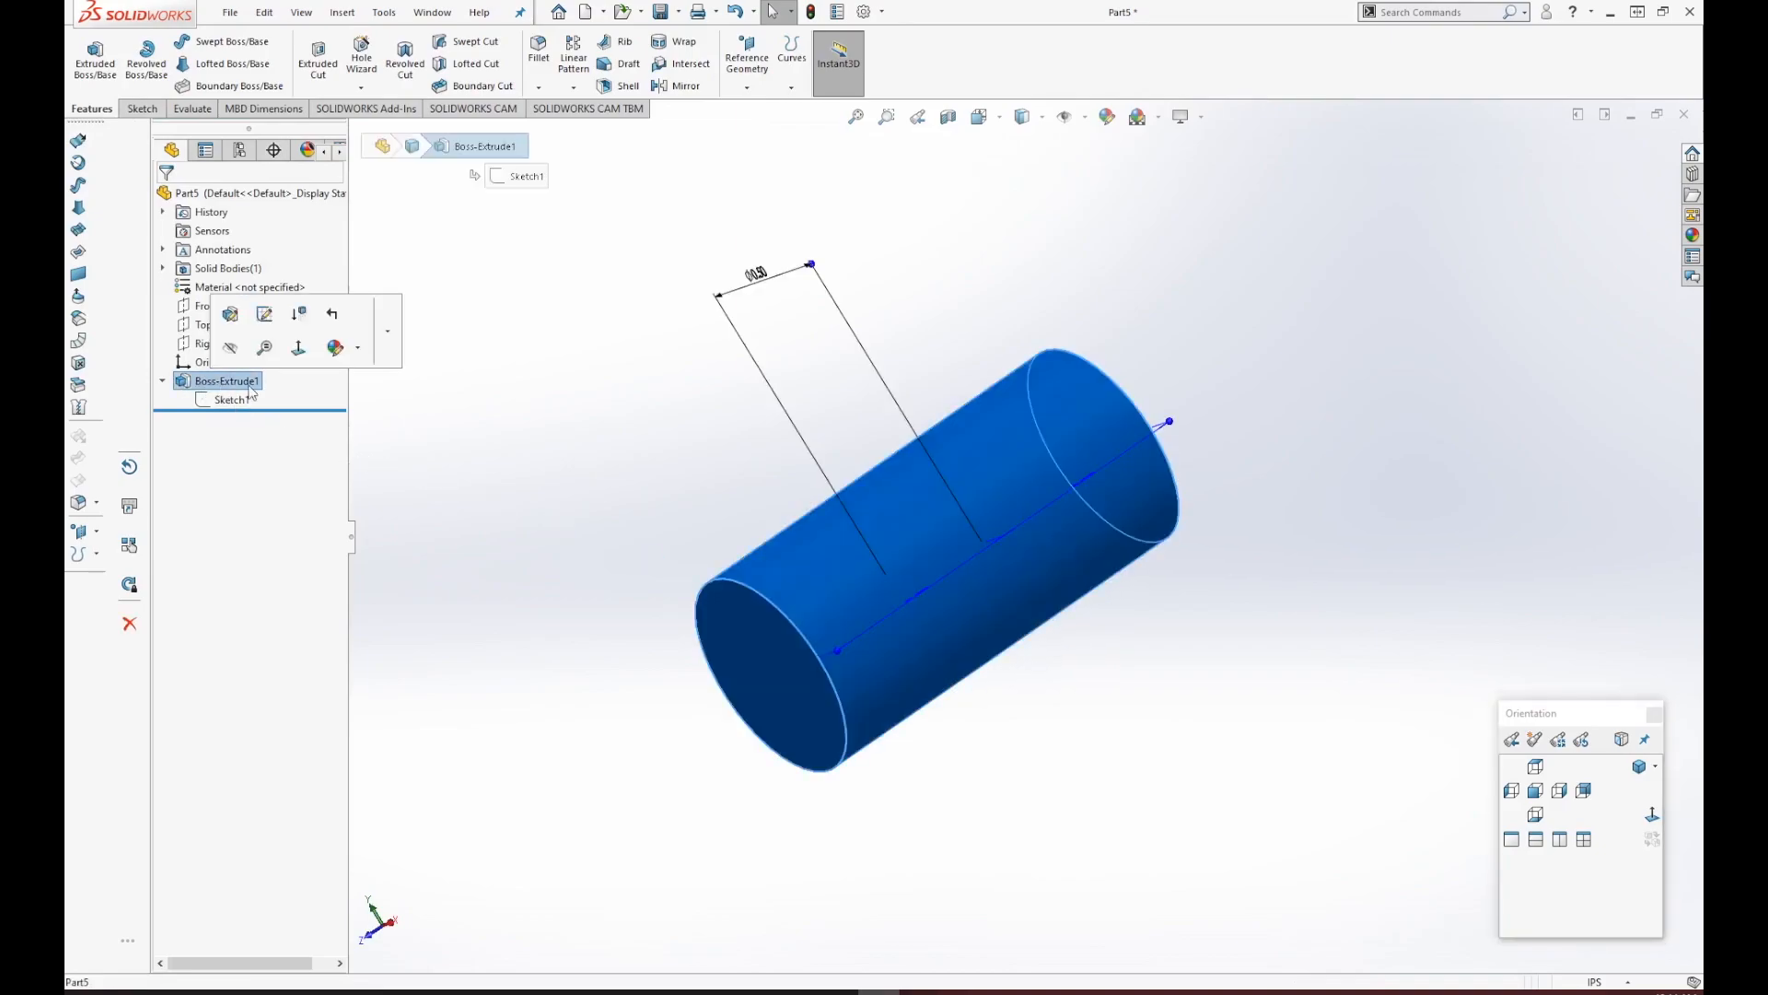
pyautogui.click(236, 322)
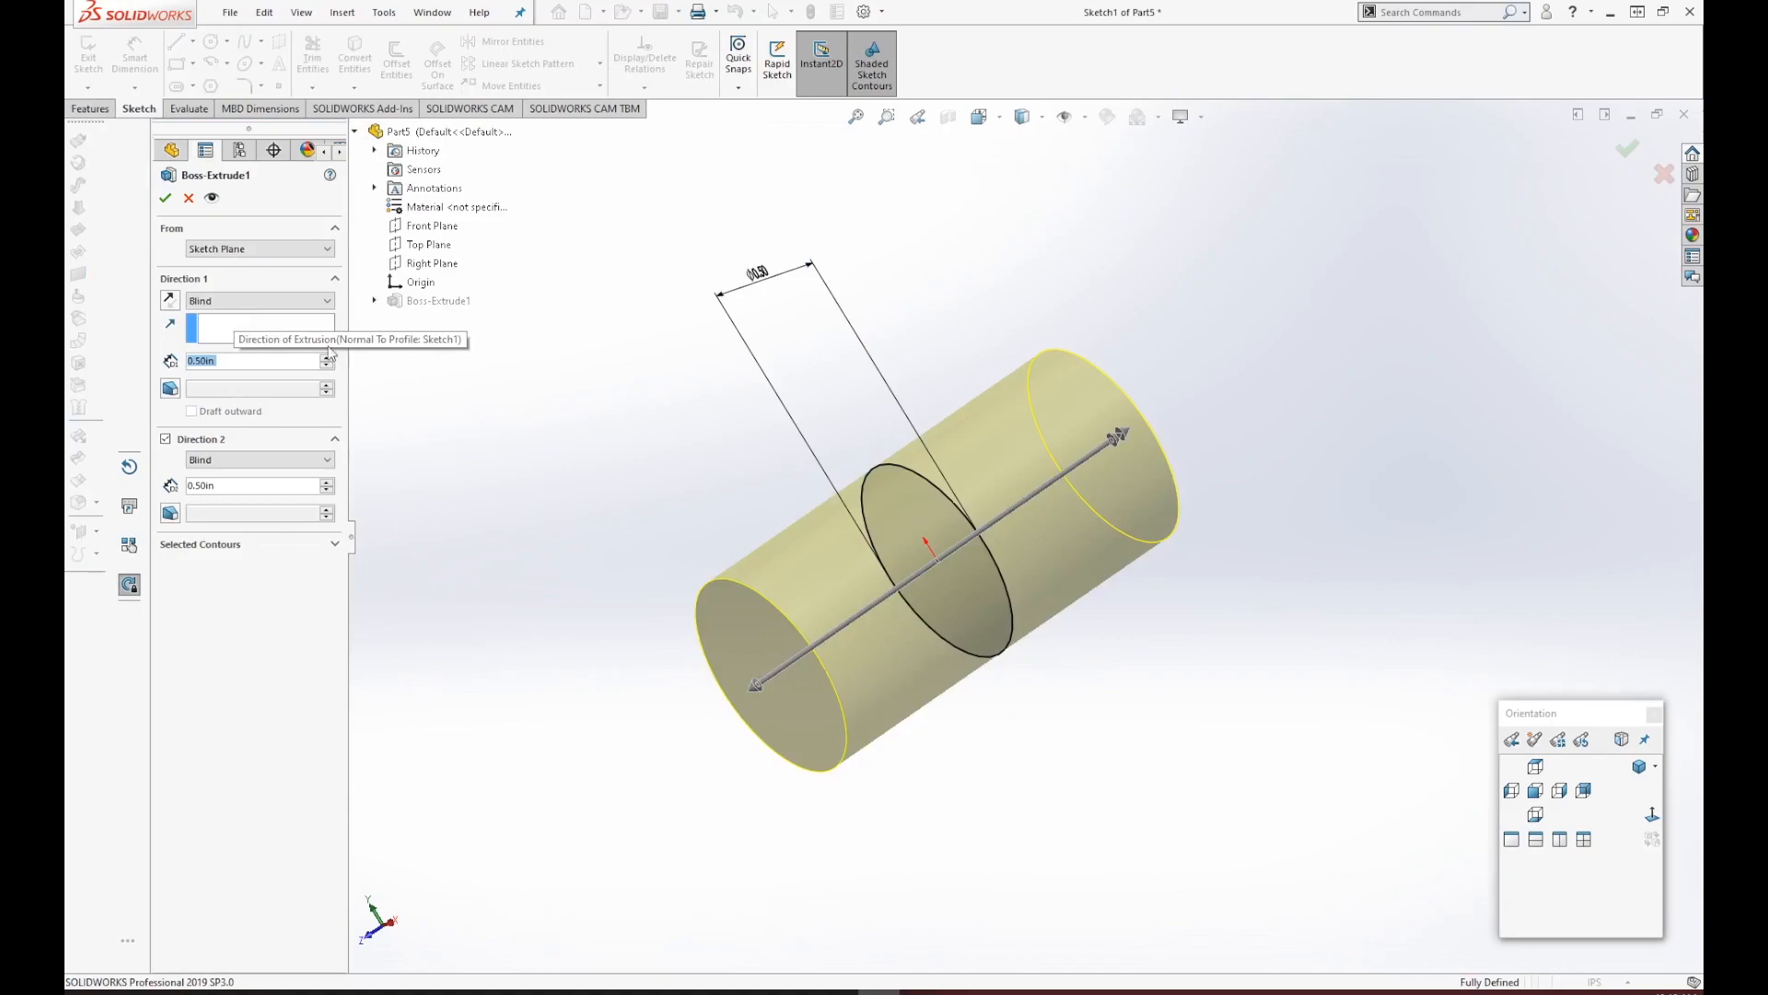
pyautogui.moveTo(621, 436); pyautogui.dragTo(711, 412, button='middle')
pyautogui.doubleClick(793, 274)
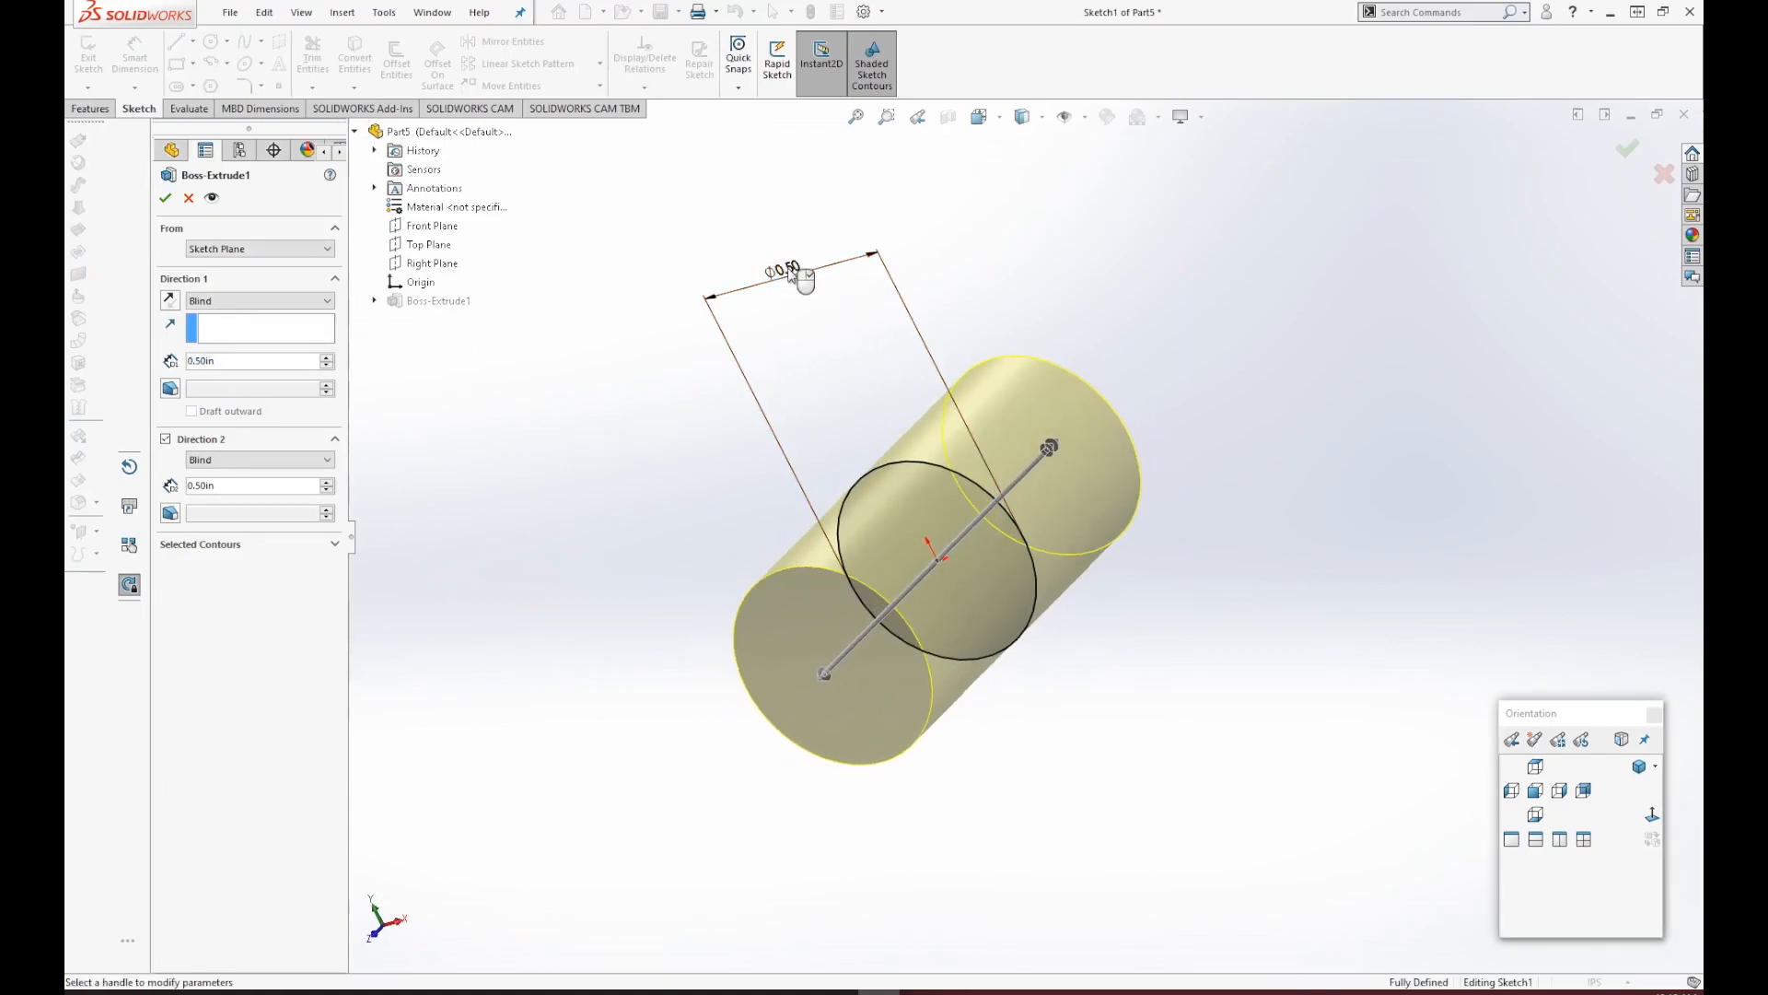
pyautogui.moveTo(577, 491); pyautogui.dragTo(893, 622, button='middle')
pyautogui.click(235, 362)
pyautogui.moveTo(238, 363); pyautogui.dragTo(167, 367)
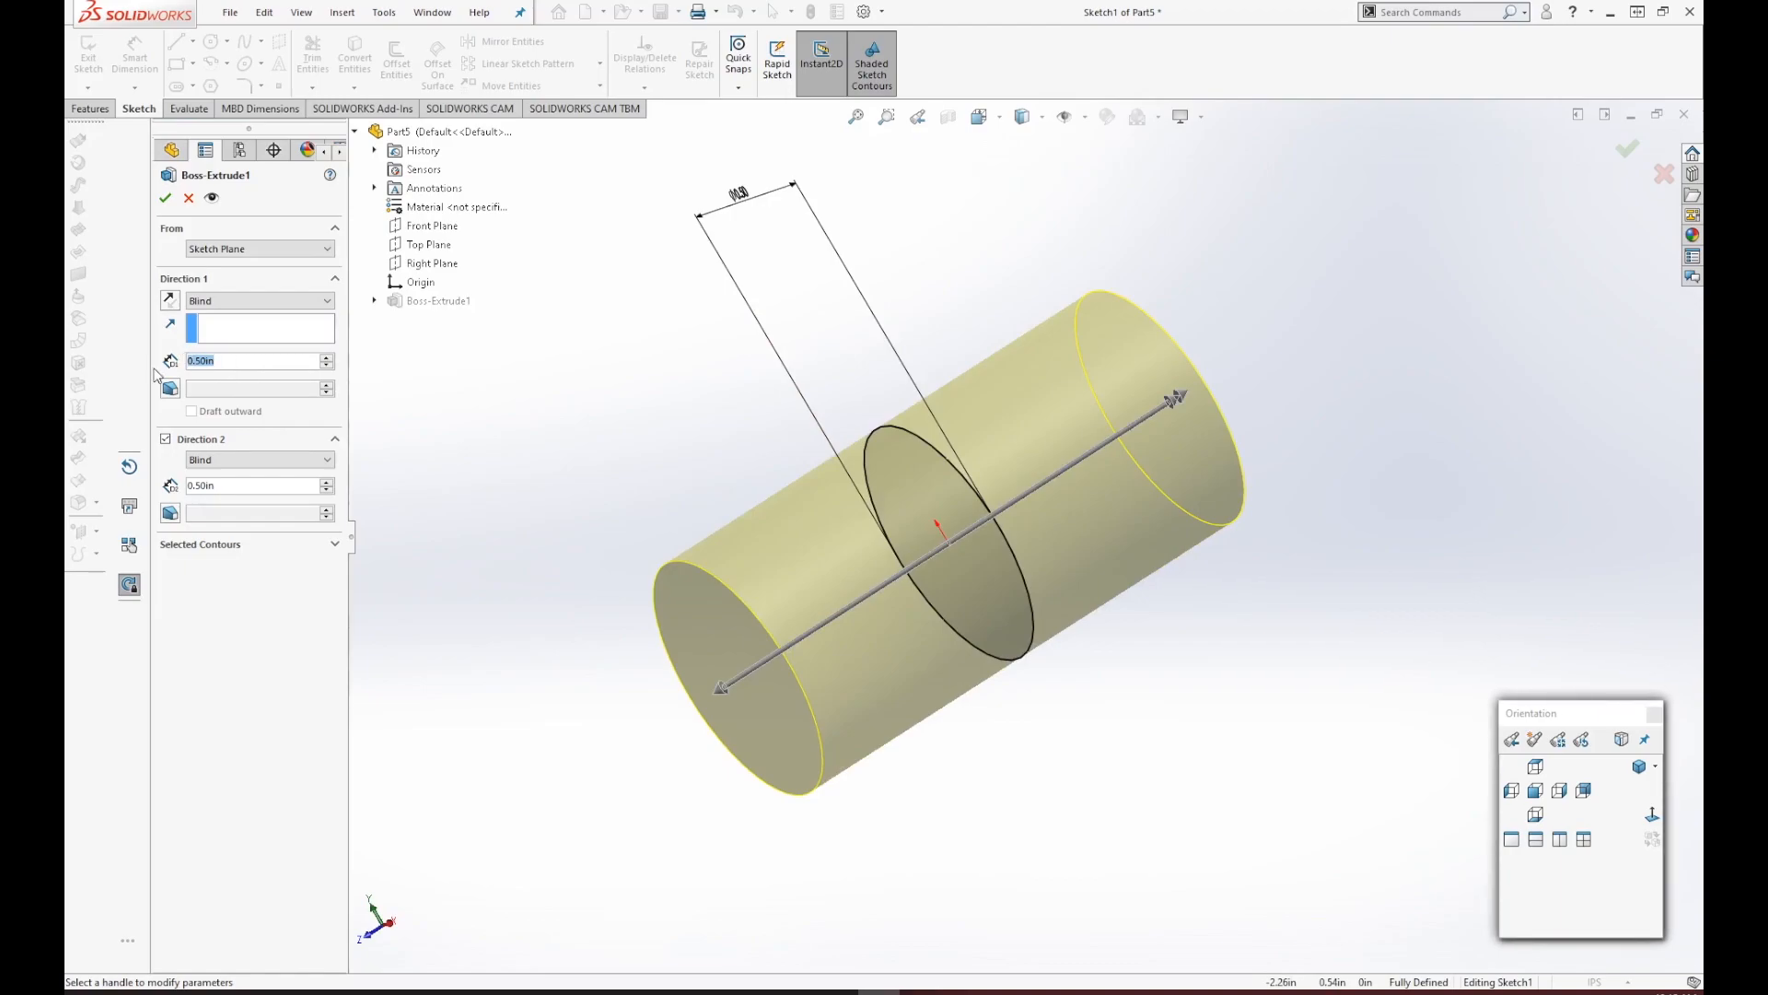
pyautogui.write('0.25')
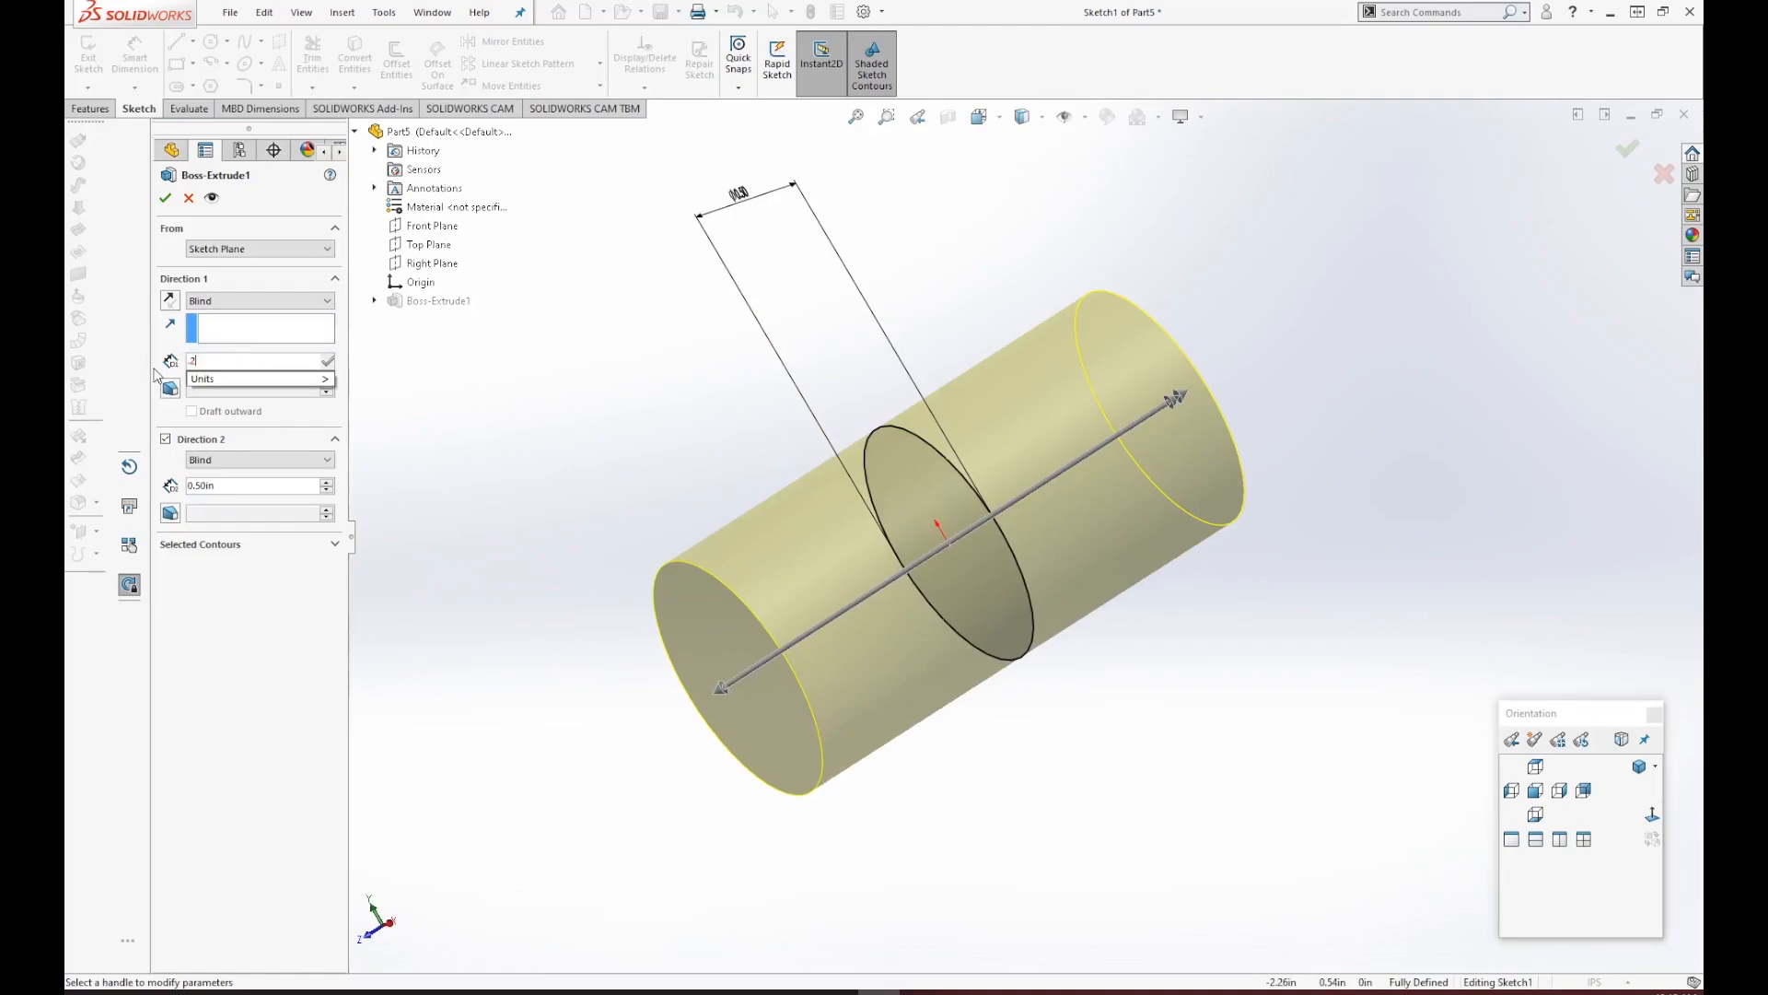
pyautogui.press('Return')
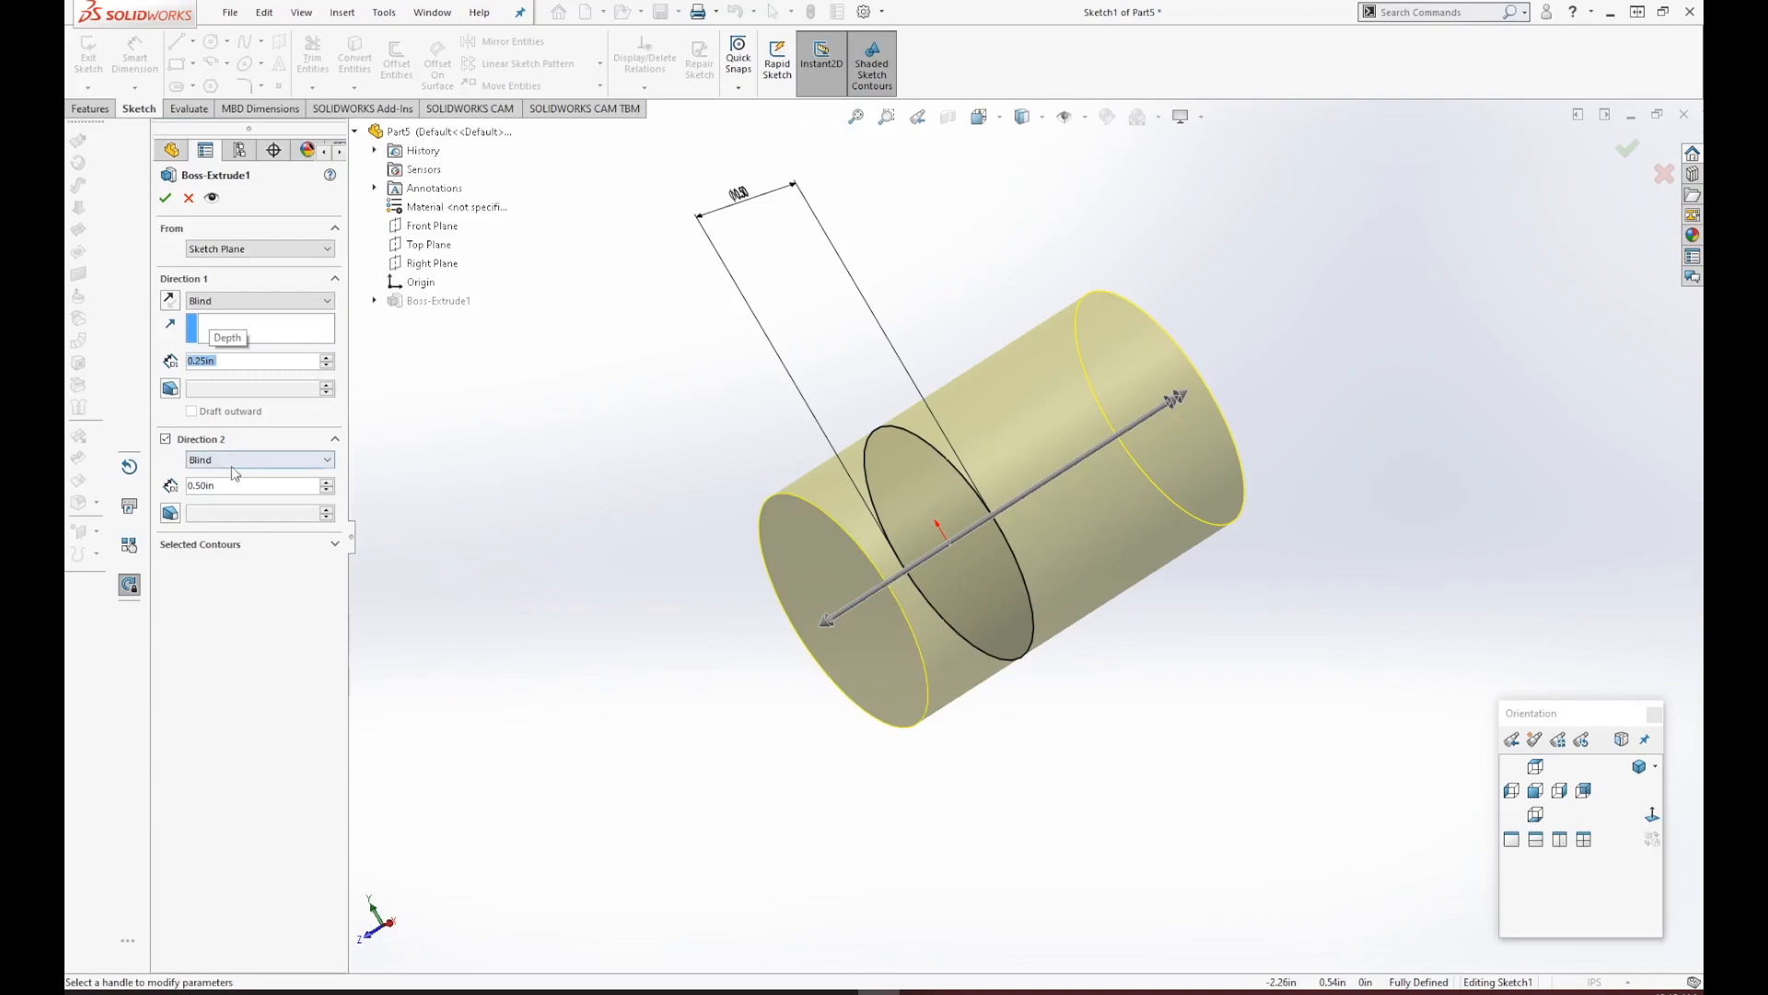
# Set the Direction 2 depth to 0.25 in and accept the edited extrusion.
pyautogui.moveTo(221, 485); pyautogui.dragTo(172, 488)
pyautogui.write('25')
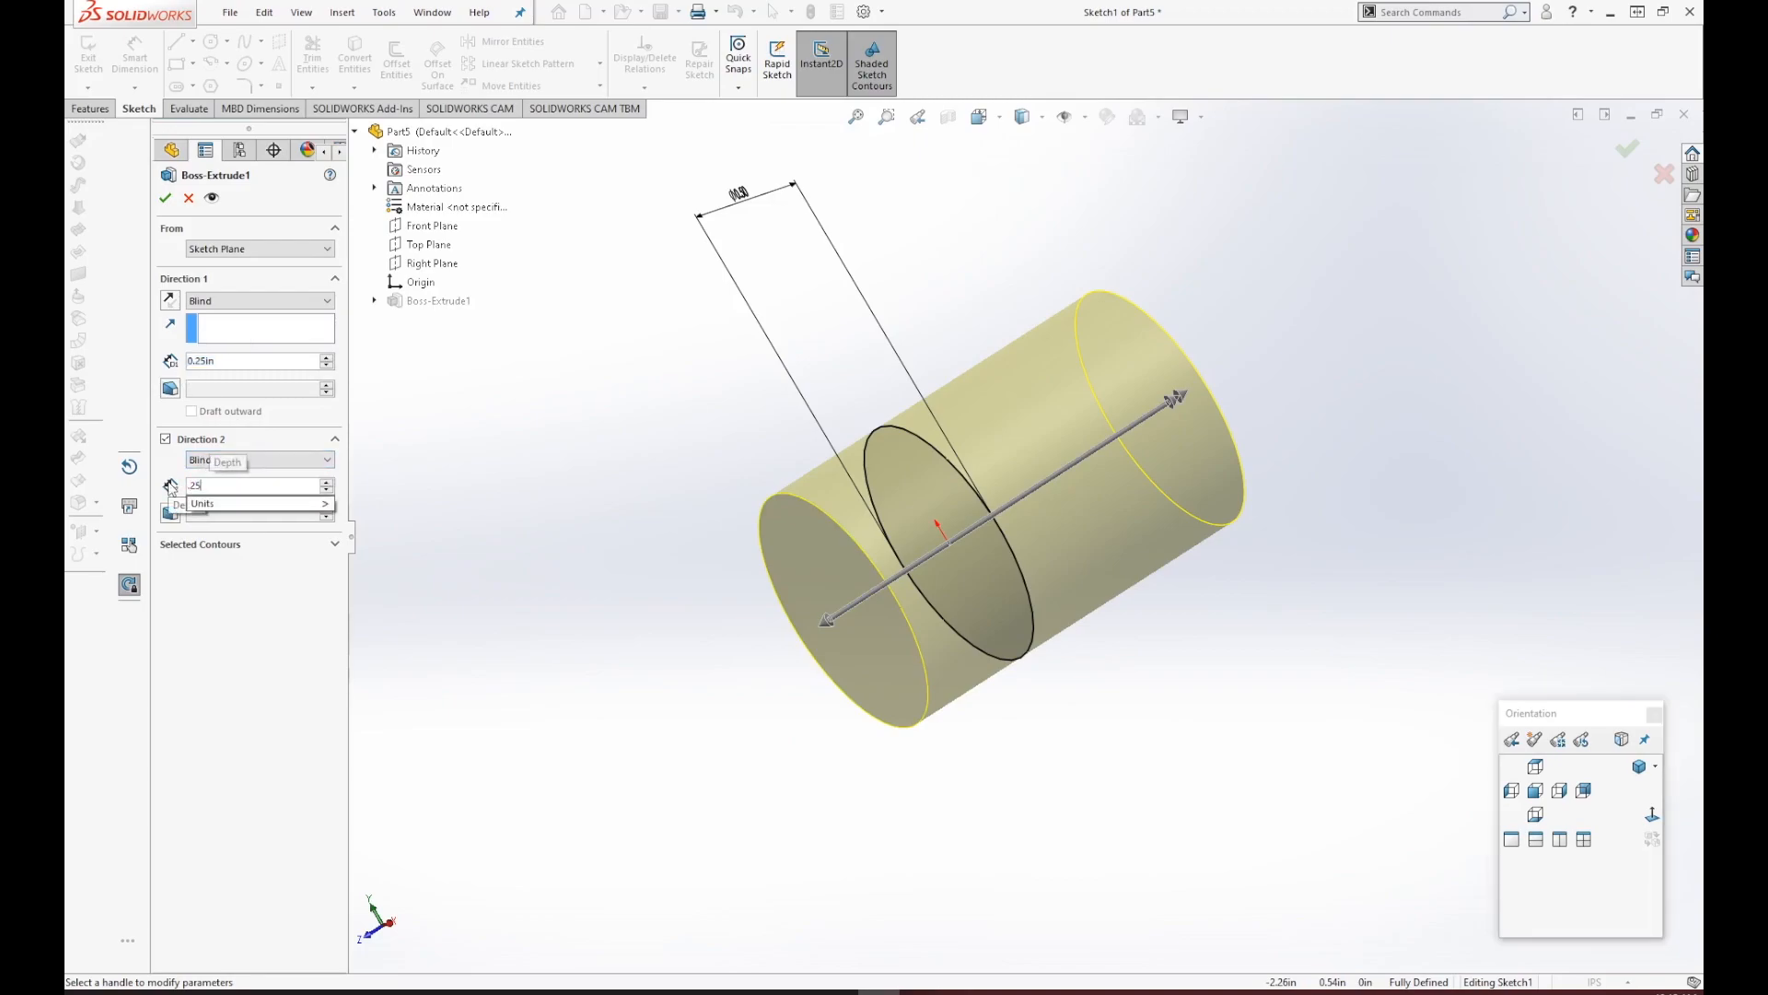
pyautogui.press('Return')
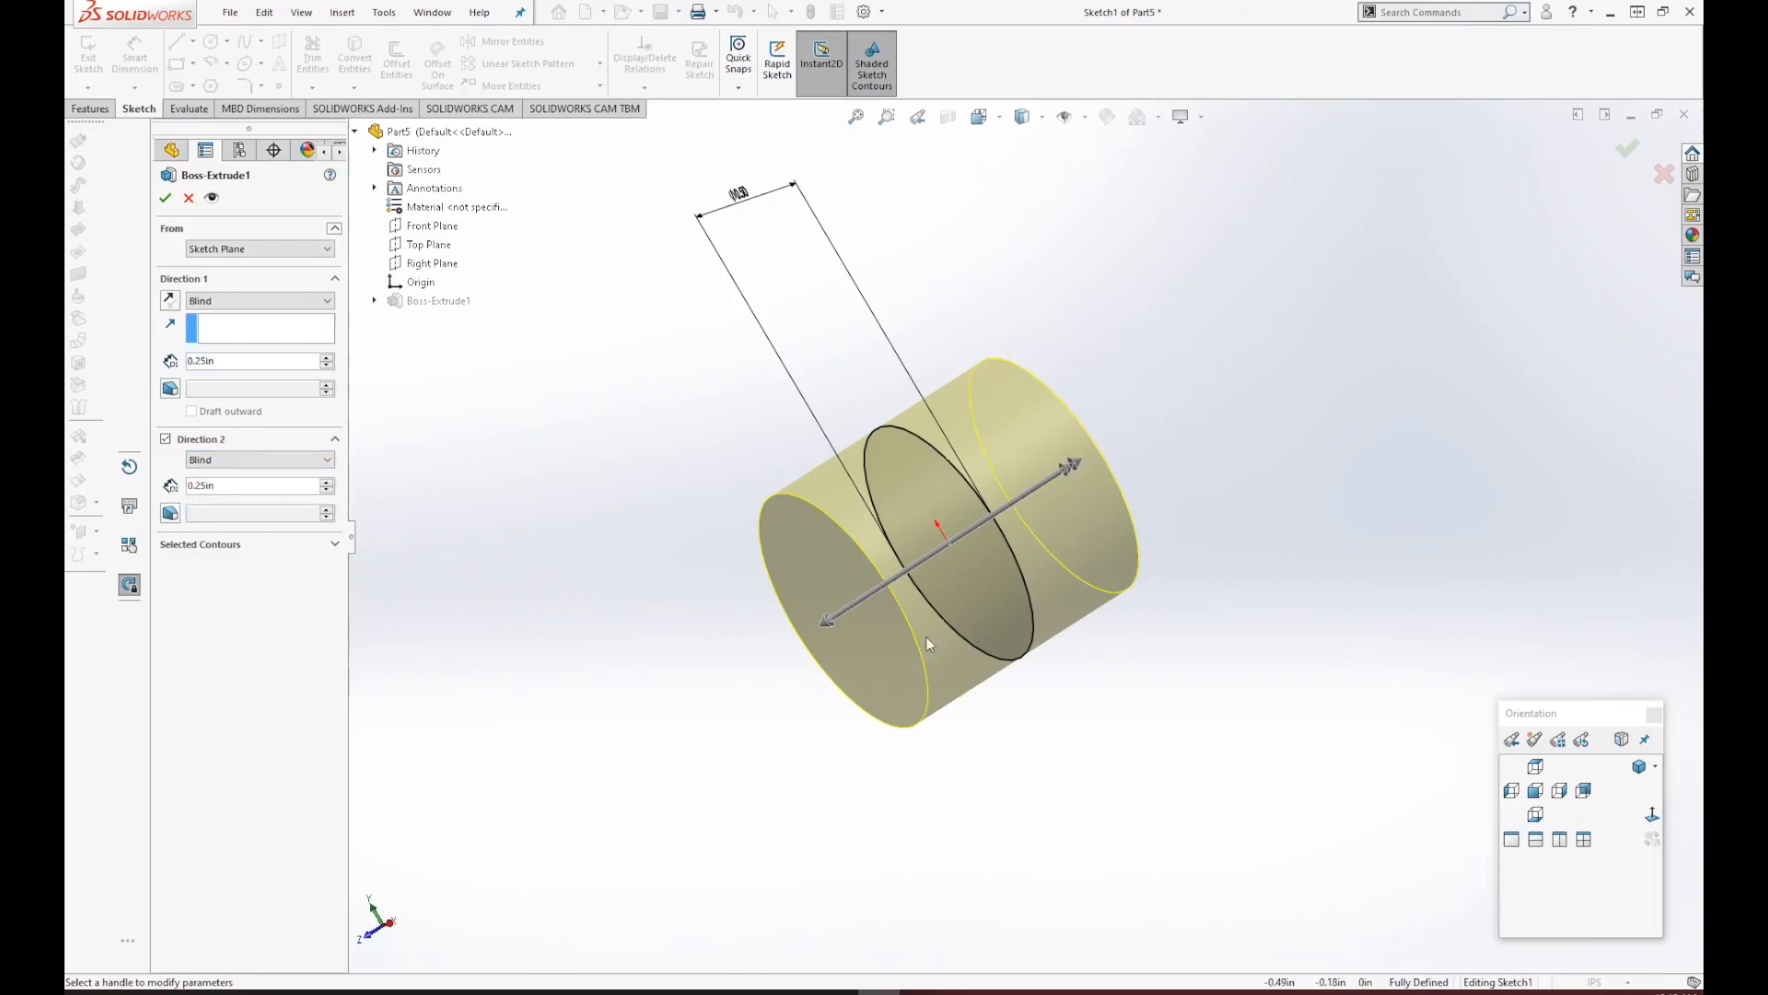
pyautogui.moveTo(815, 649)
pyautogui.mouseDown(button='middle')
pyautogui.moveTo(814, 760)
pyautogui.moveTo(730, 762)
pyautogui.moveTo(792, 930)
pyautogui.moveTo(829, 841)
pyautogui.moveTo(891, 862)
pyautogui.mouseUp(button='middle')
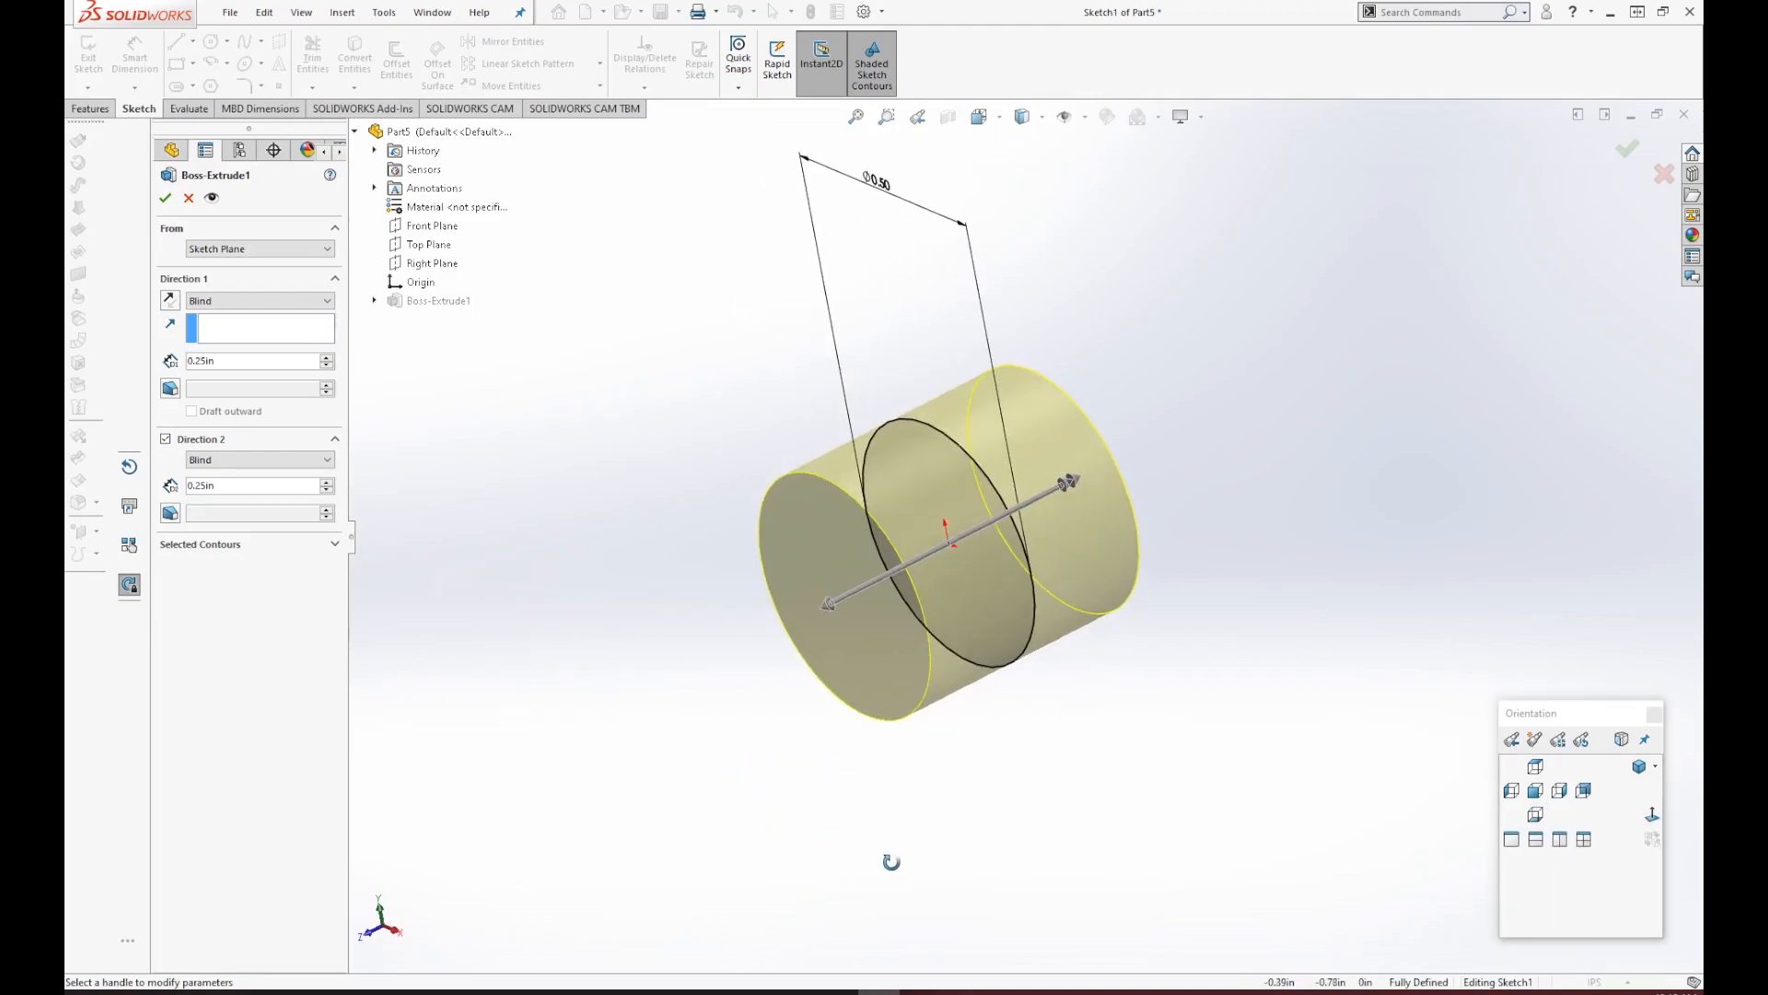
pyautogui.click(166, 199)
# Examine the resized cylinder by highlighting its extrude feature and base sketch in turn.
pyautogui.moveTo(1014, 813); pyautogui.dragTo(1105, 833, button='middle')
pyautogui.click(245, 381)
pyautogui.click(235, 401)
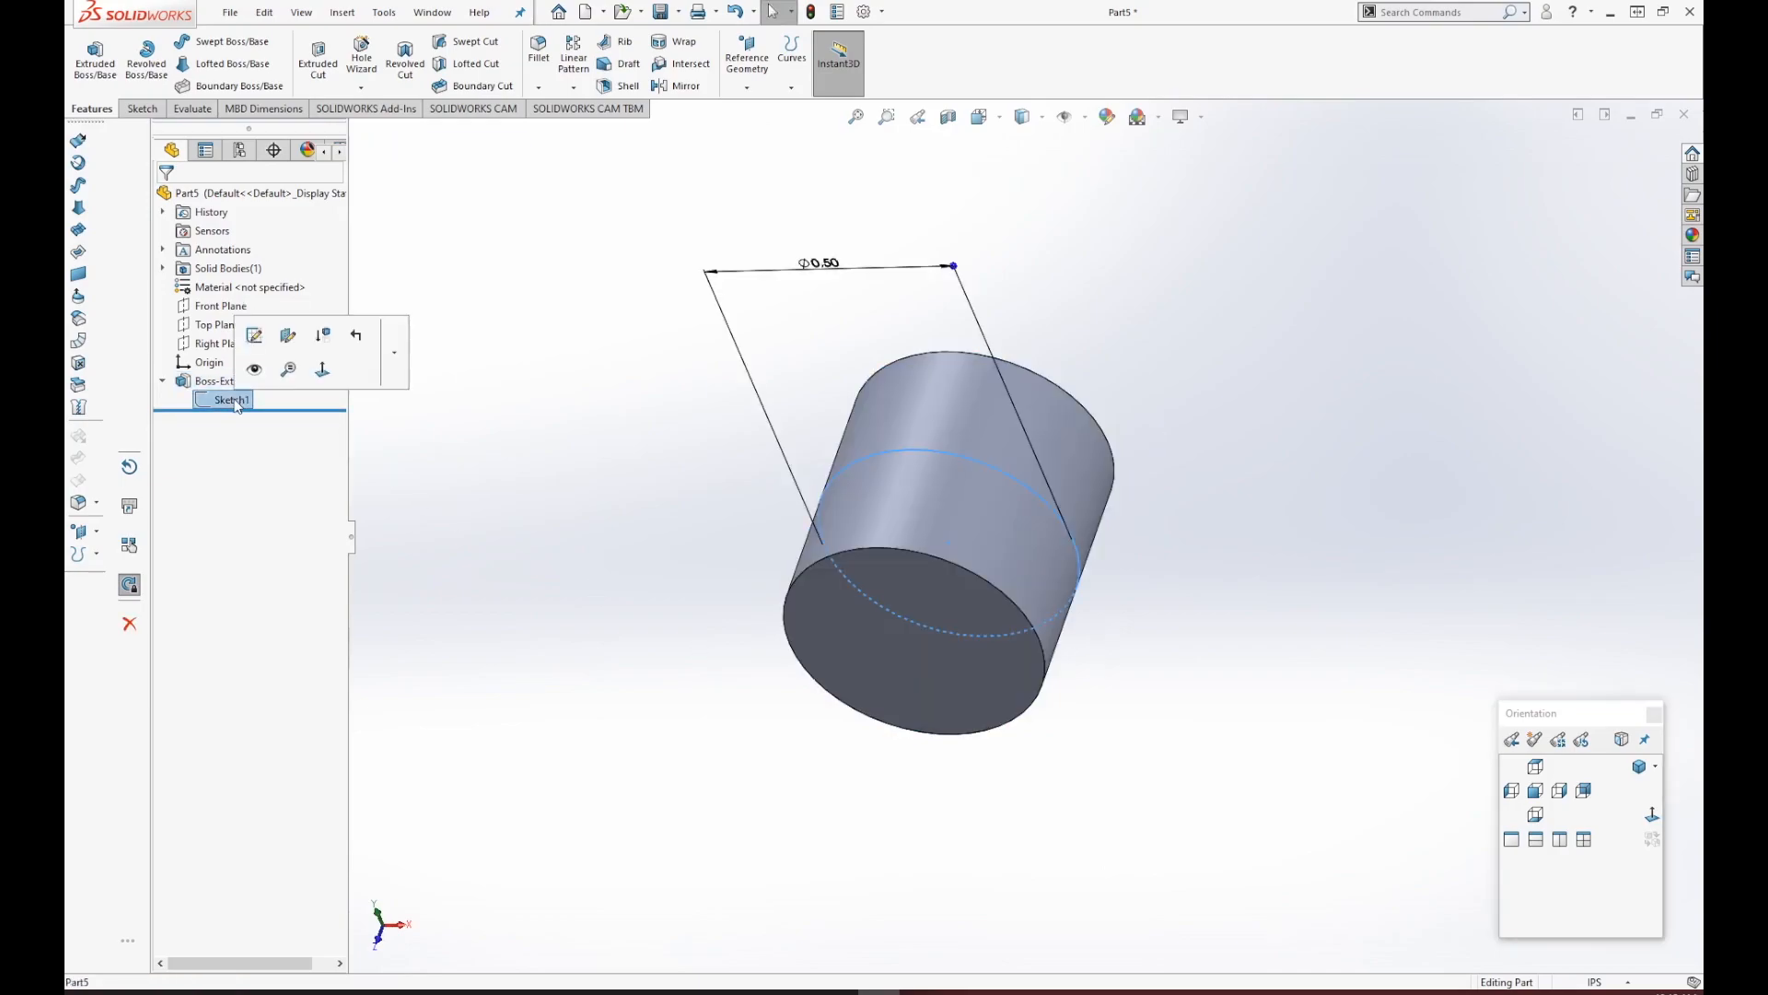
pyautogui.click(215, 381)
pyautogui.click(216, 402)
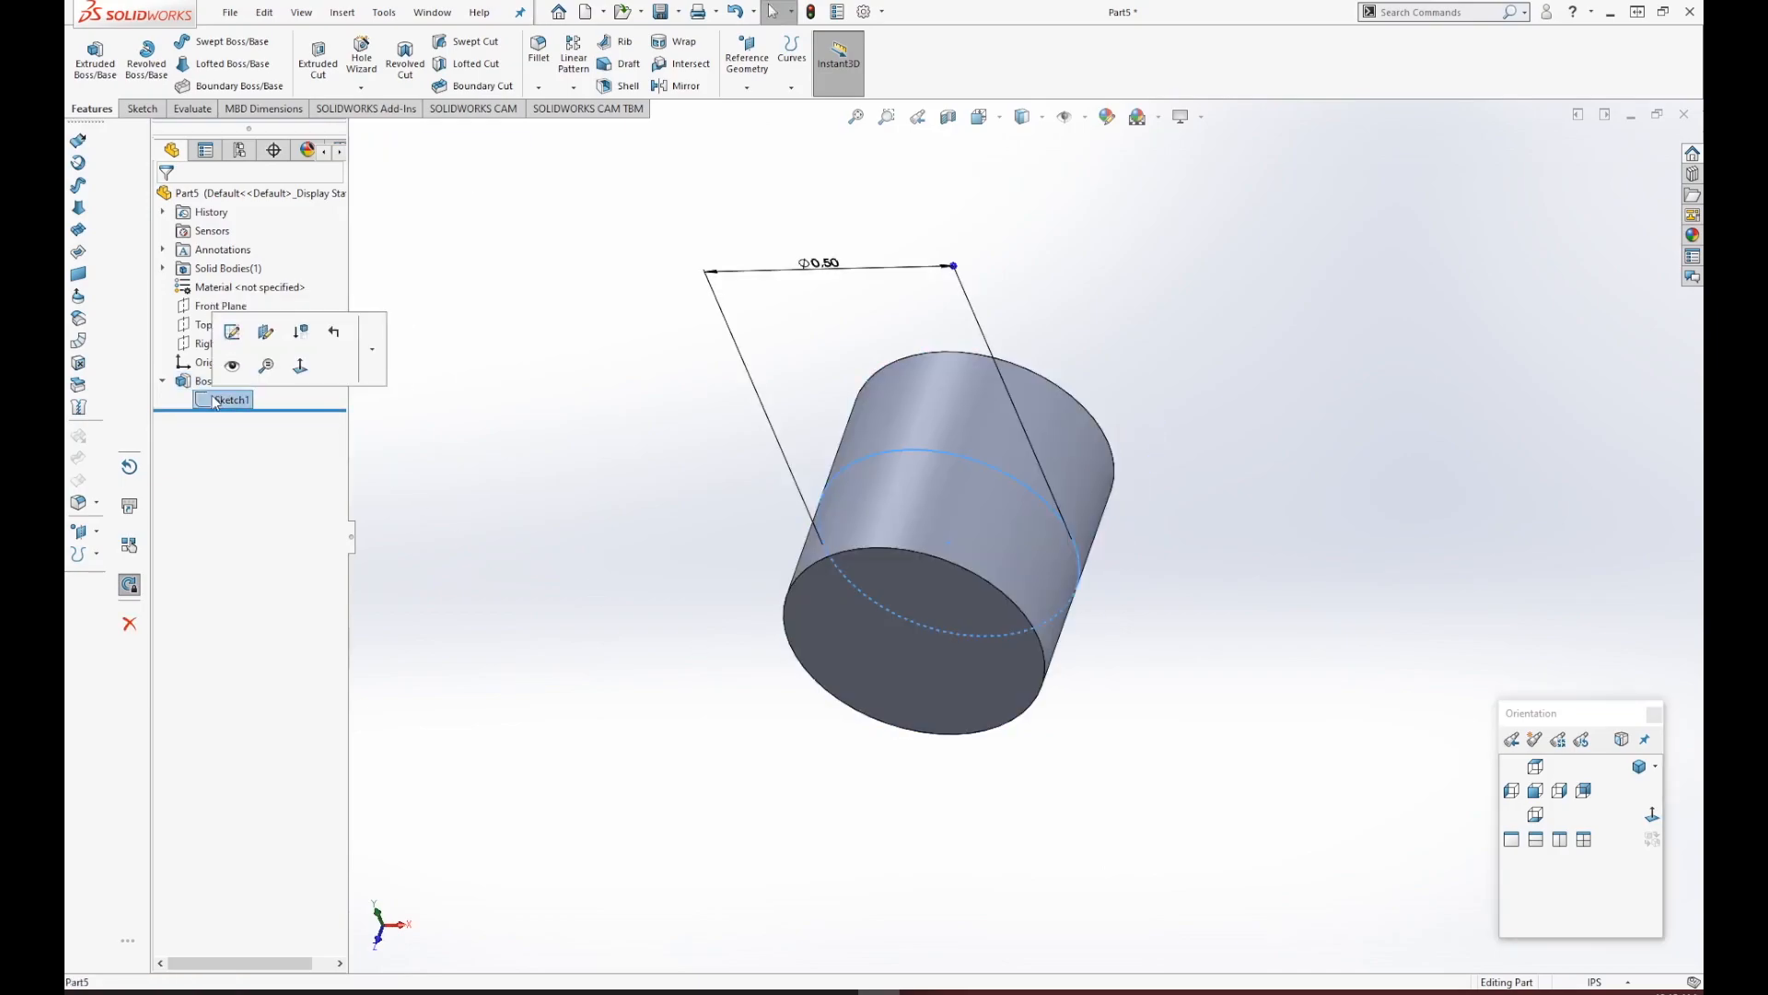
pyautogui.click(613, 587)
pyautogui.moveTo(613, 587)
pyautogui.mouseDown(button='middle')
pyautogui.moveTo(738, 671)
pyautogui.moveTo(718, 600)
pyautogui.moveTo(572, 537)
pyautogui.mouseUp(button='middle')
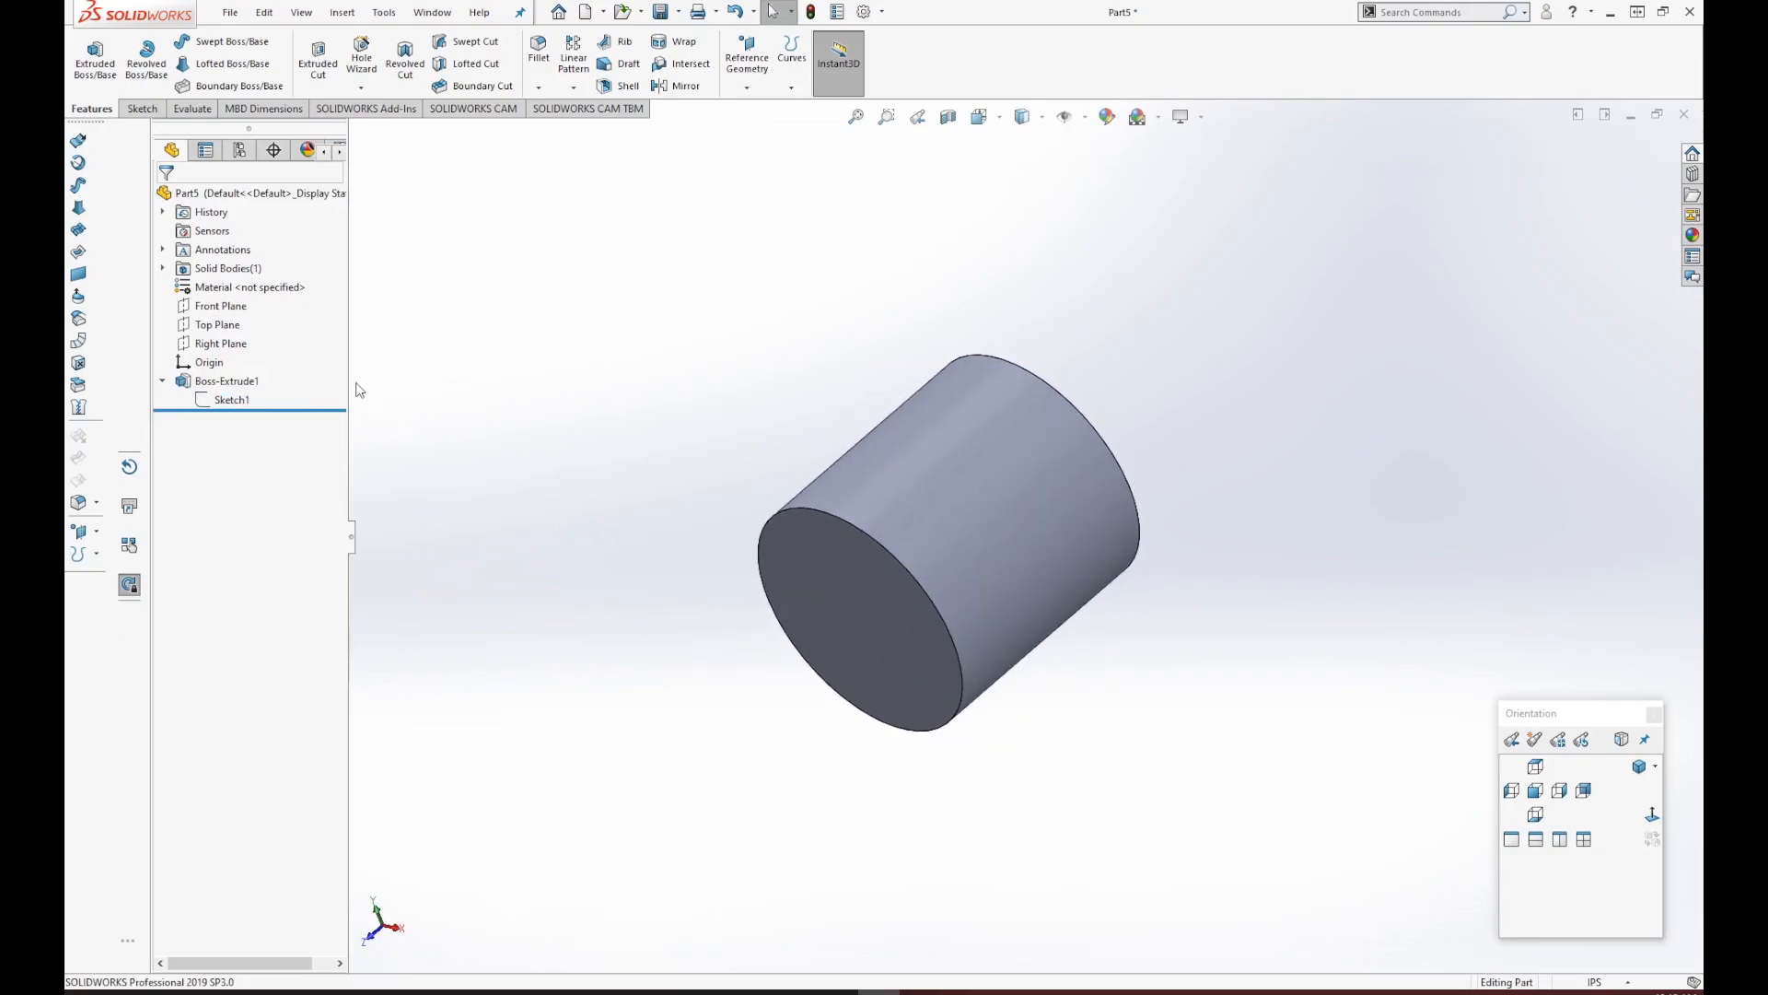
# Start a new sketch on the Top Plane and orient the view normal to it.
pyautogui.click(143, 110)
pyautogui.click(89, 48)
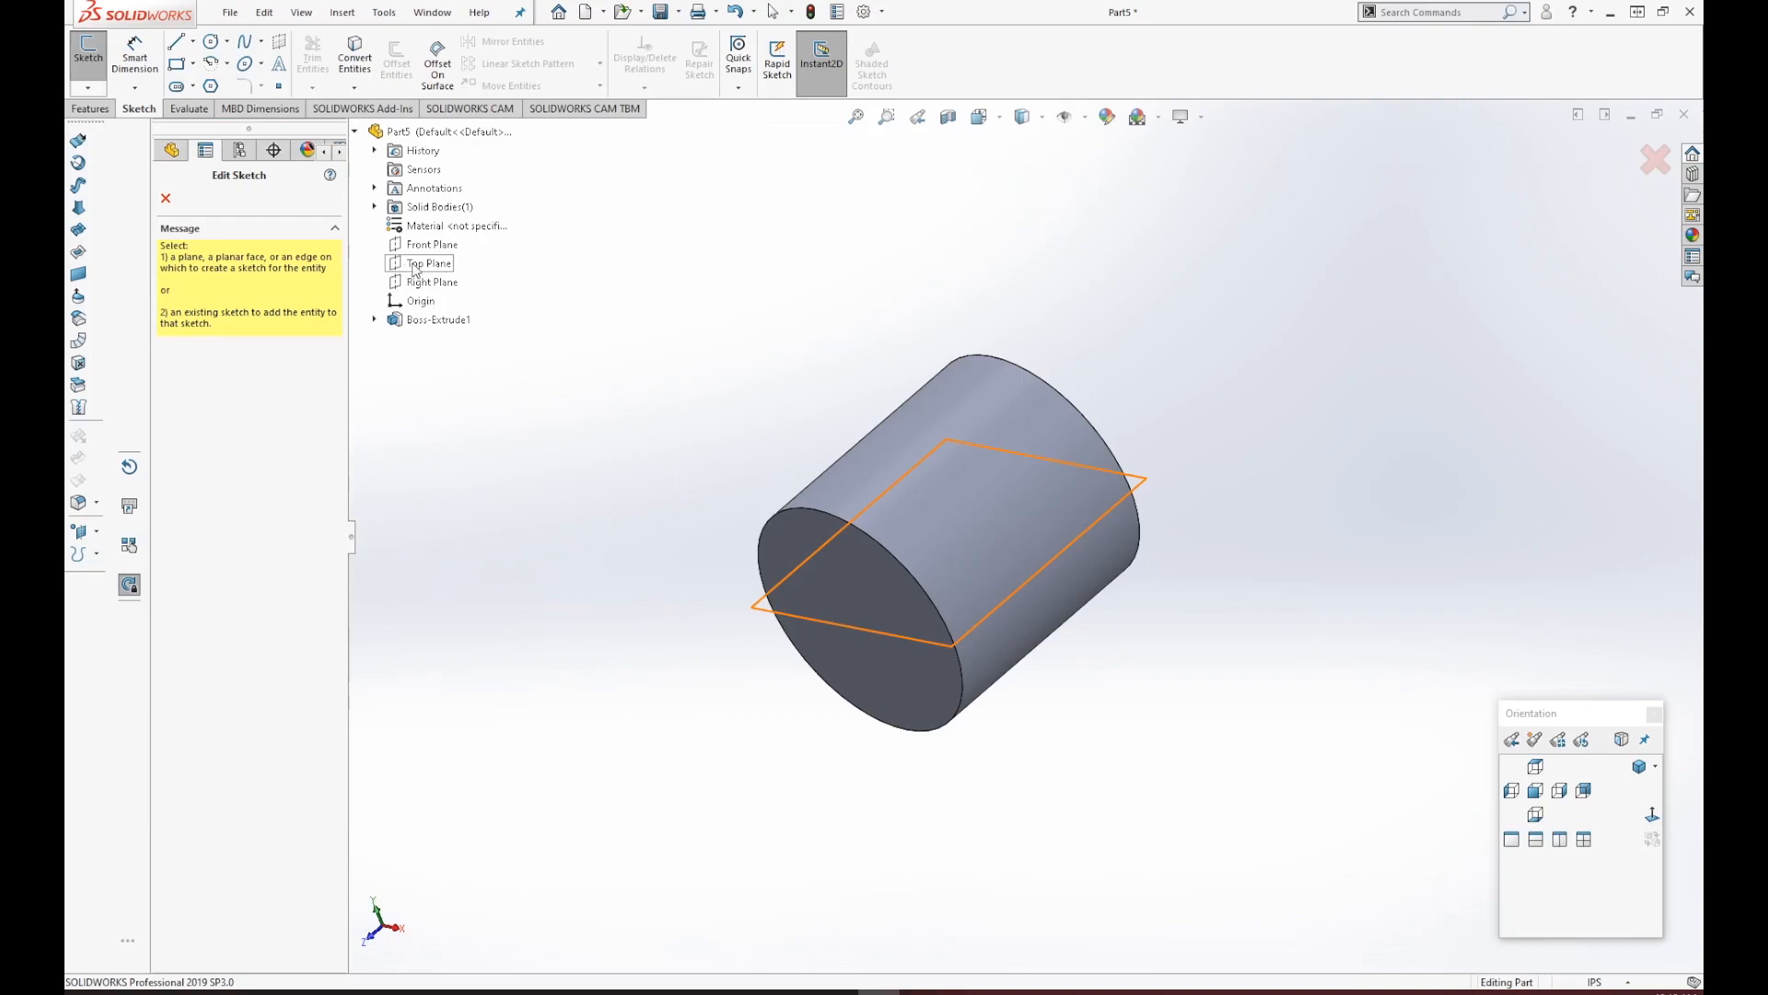
pyautogui.click(416, 265)
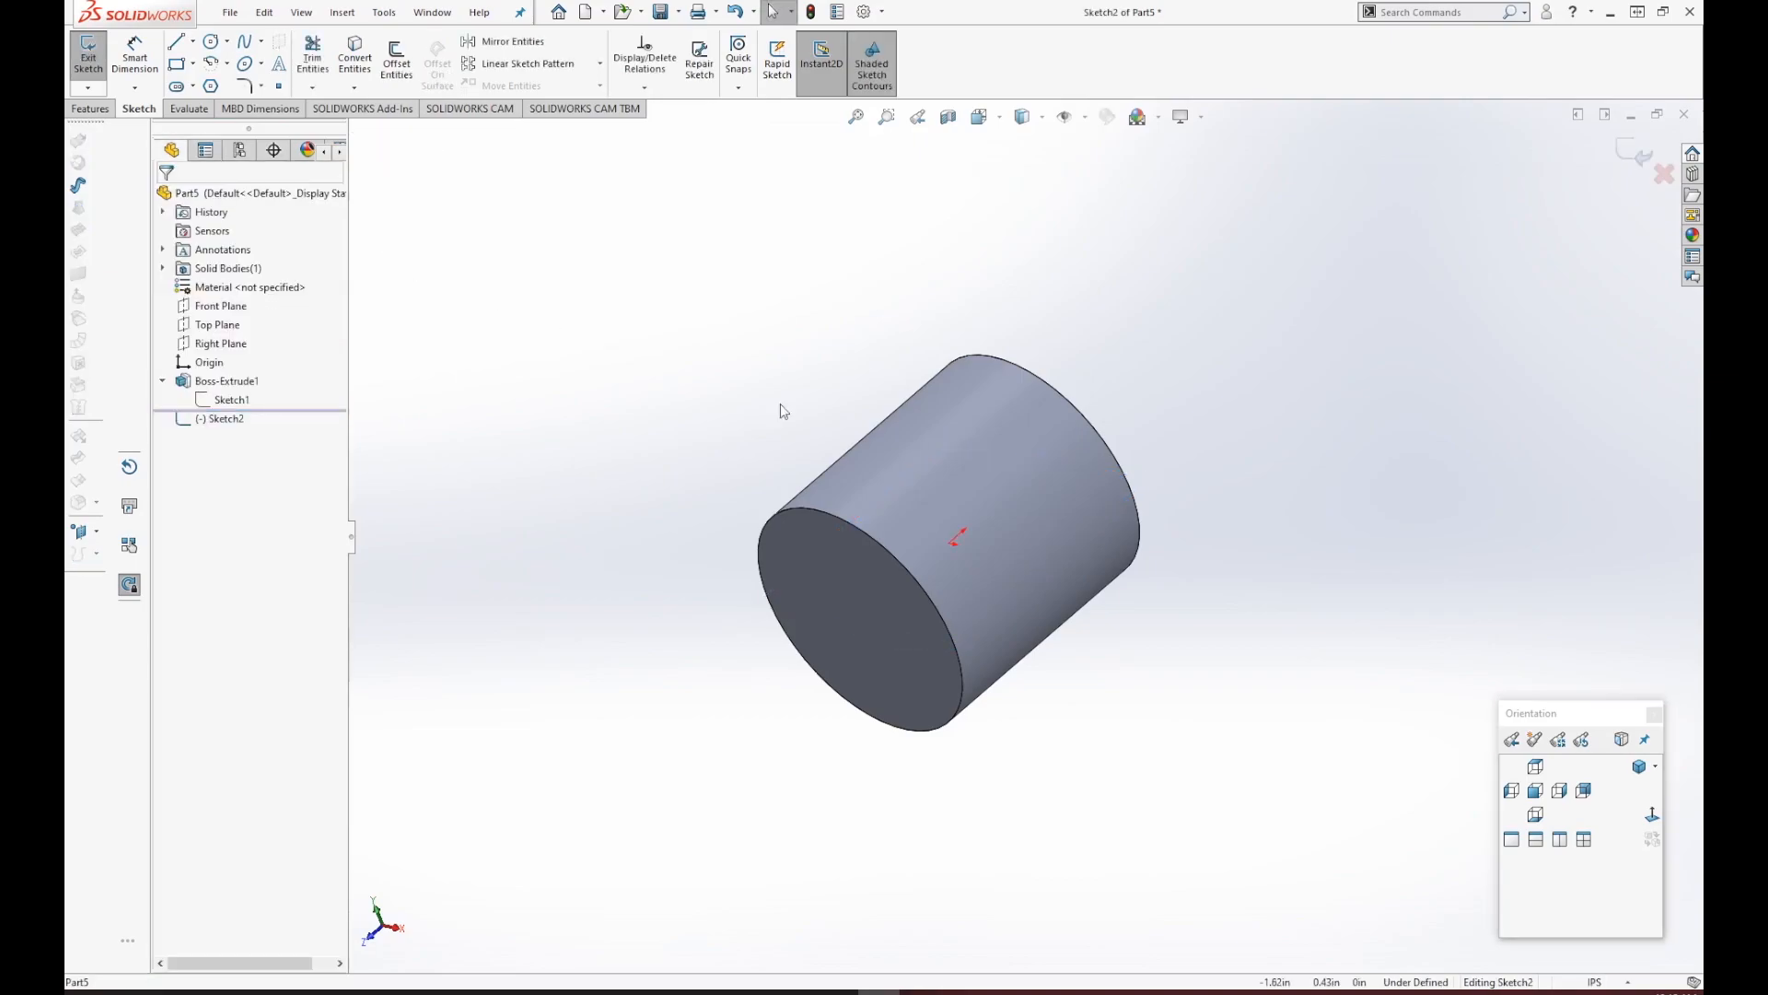
pyautogui.click(1653, 817)
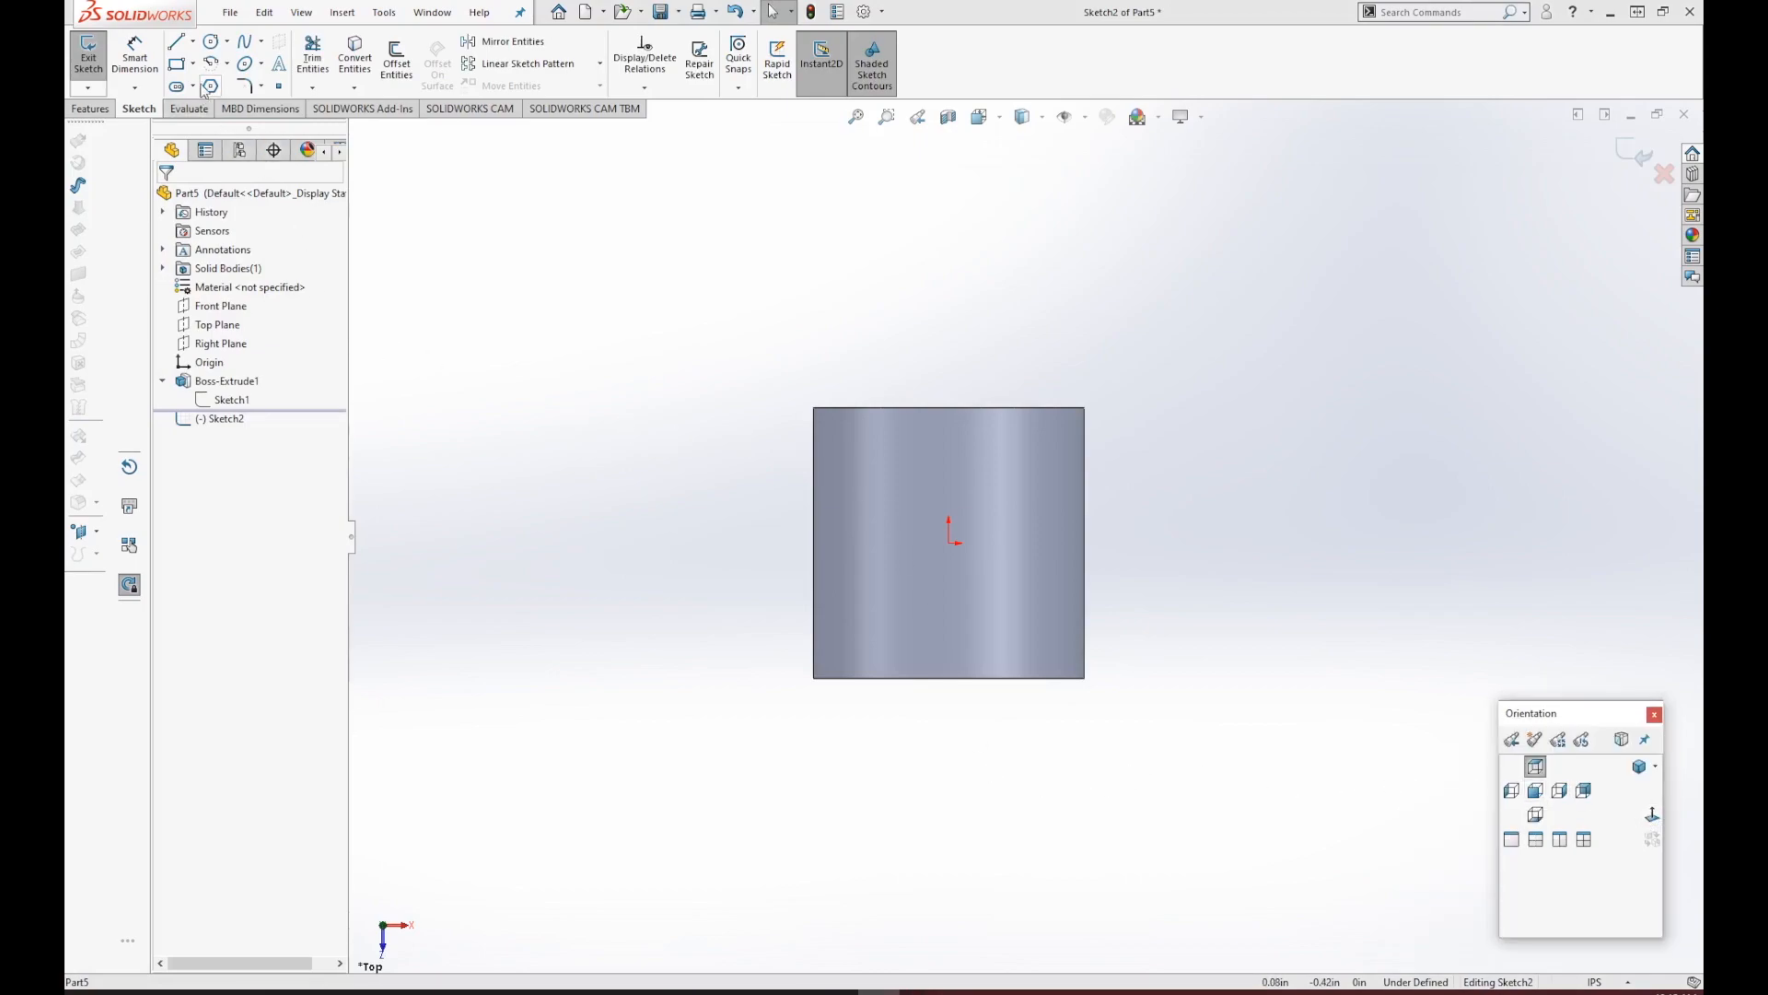
# Sketch a circle about 0.49 in in diameter beside the cylinder, centred level with the origin and about 0.64 in to its left.
pyautogui.click(225, 42)
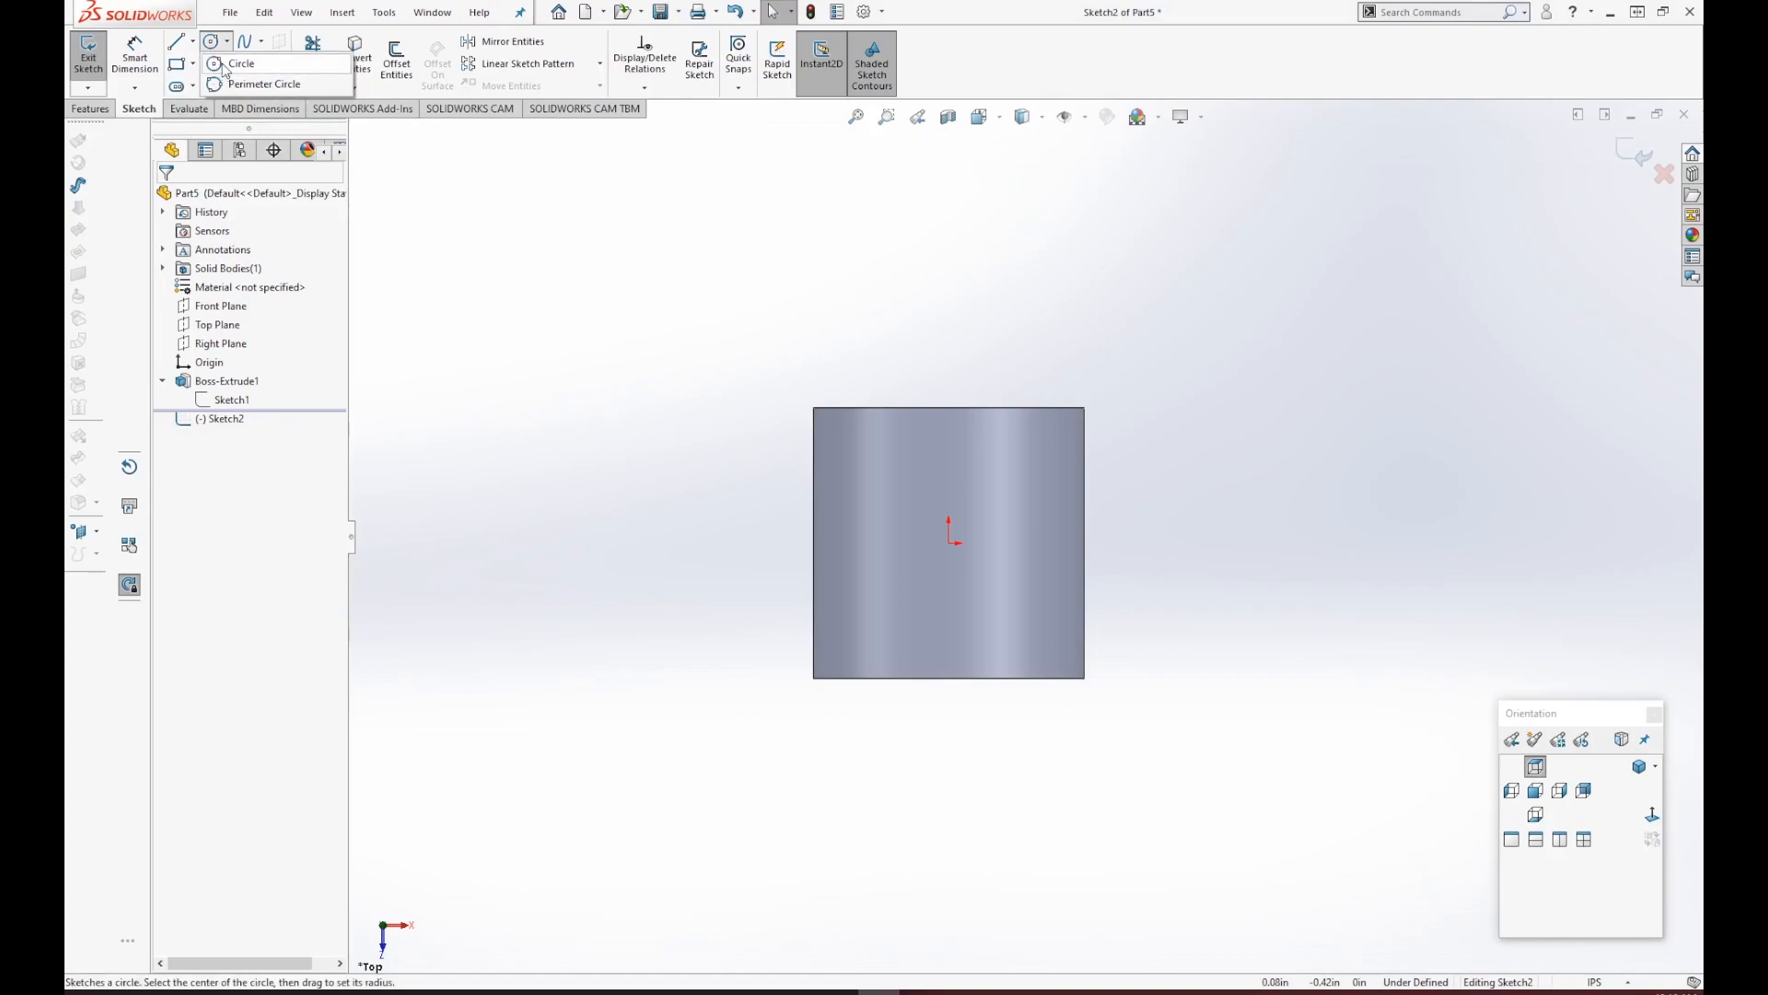
pyautogui.click(238, 62)
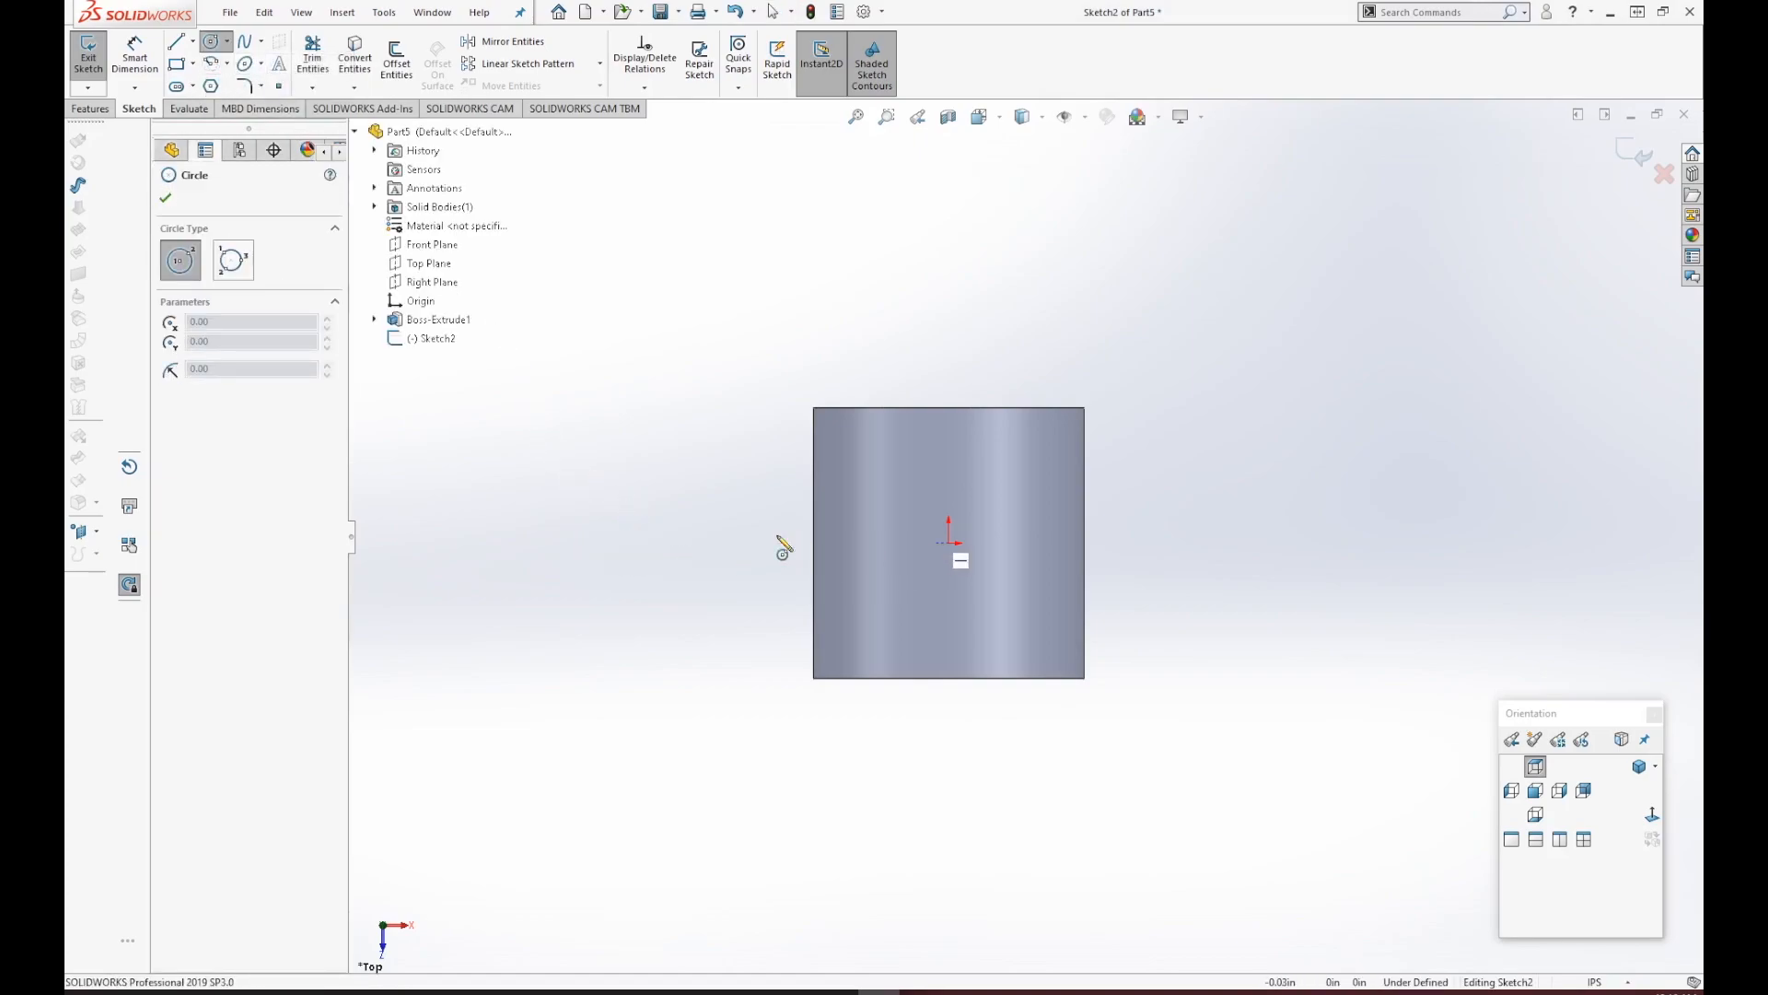
pyautogui.click(603, 543)
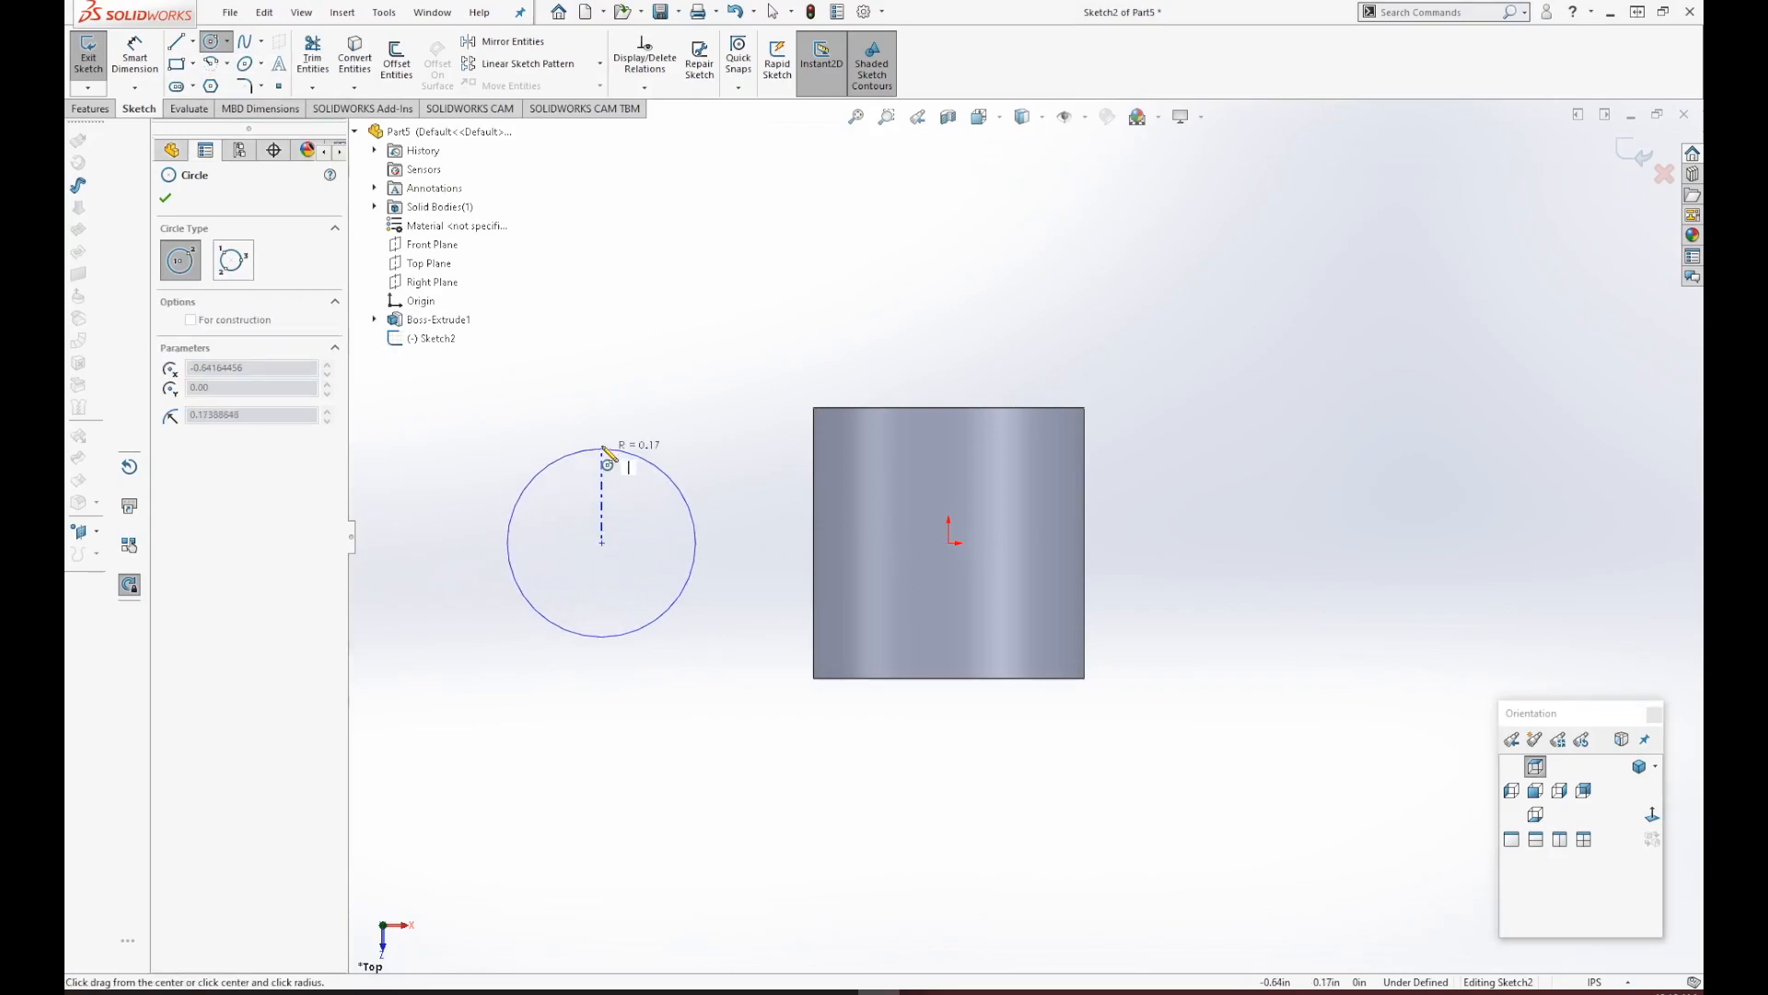
pyautogui.click(602, 411)
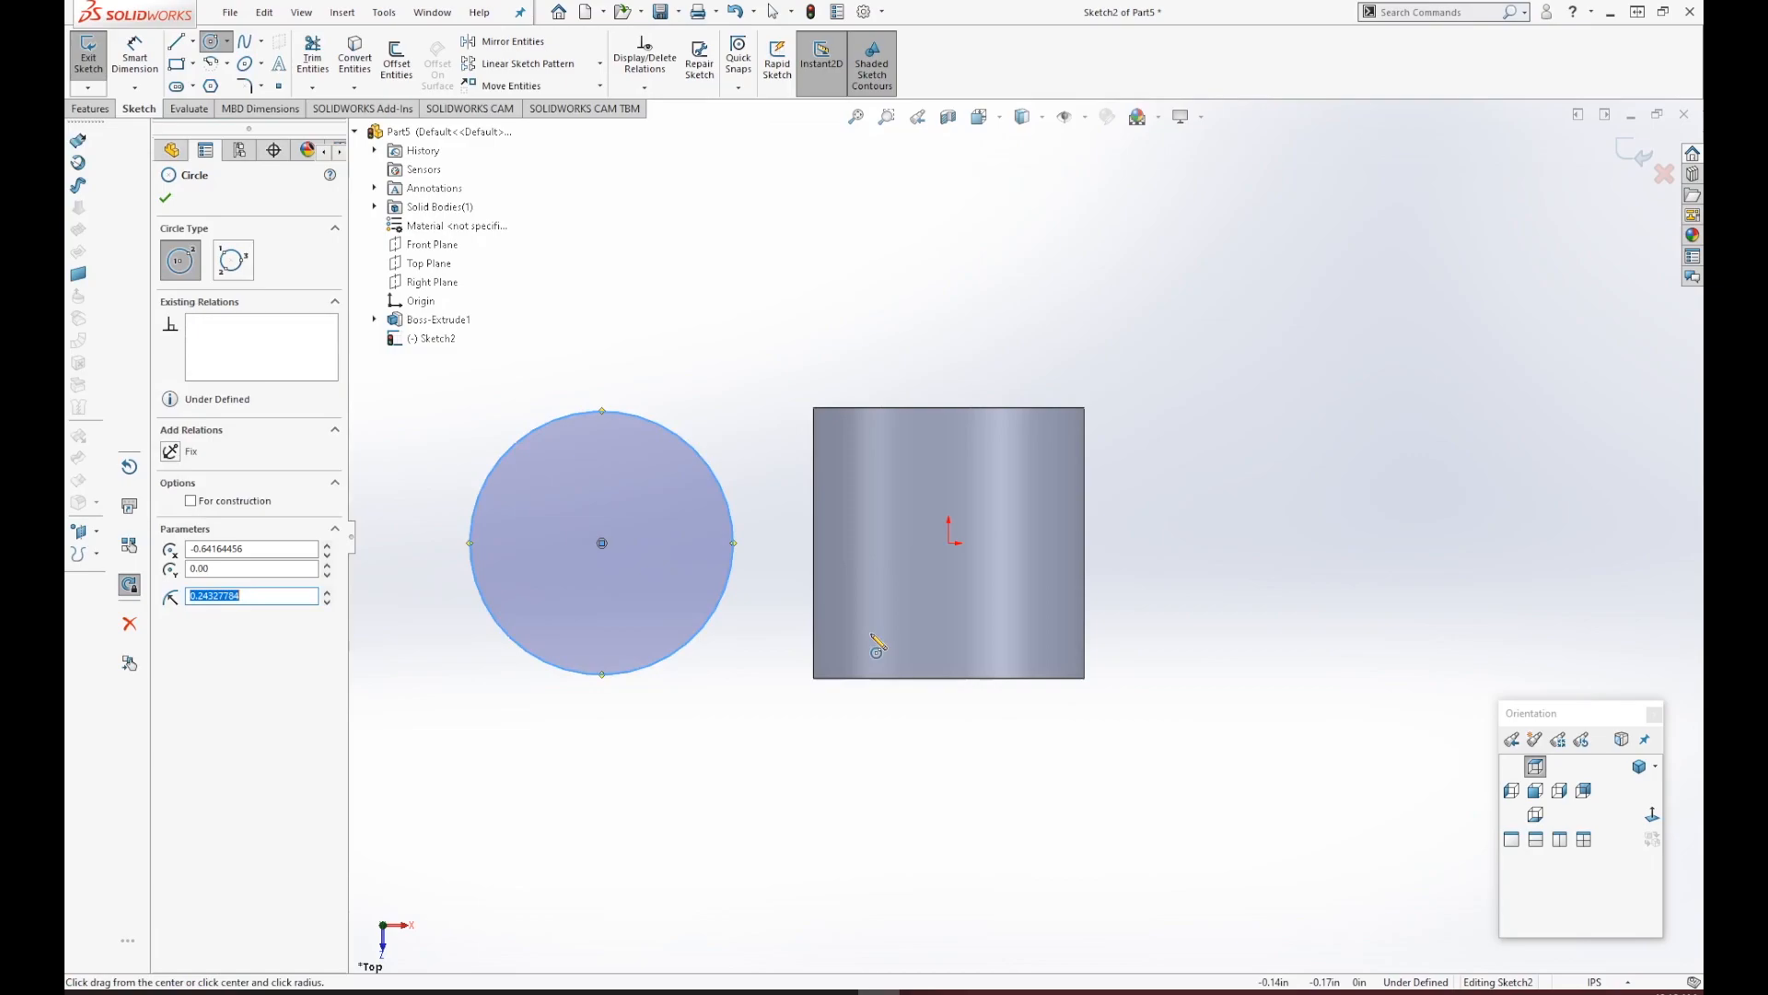
# Dimension the new circle's diameter as 0.5 in and exit the sketch.
pyautogui.click(134, 55)
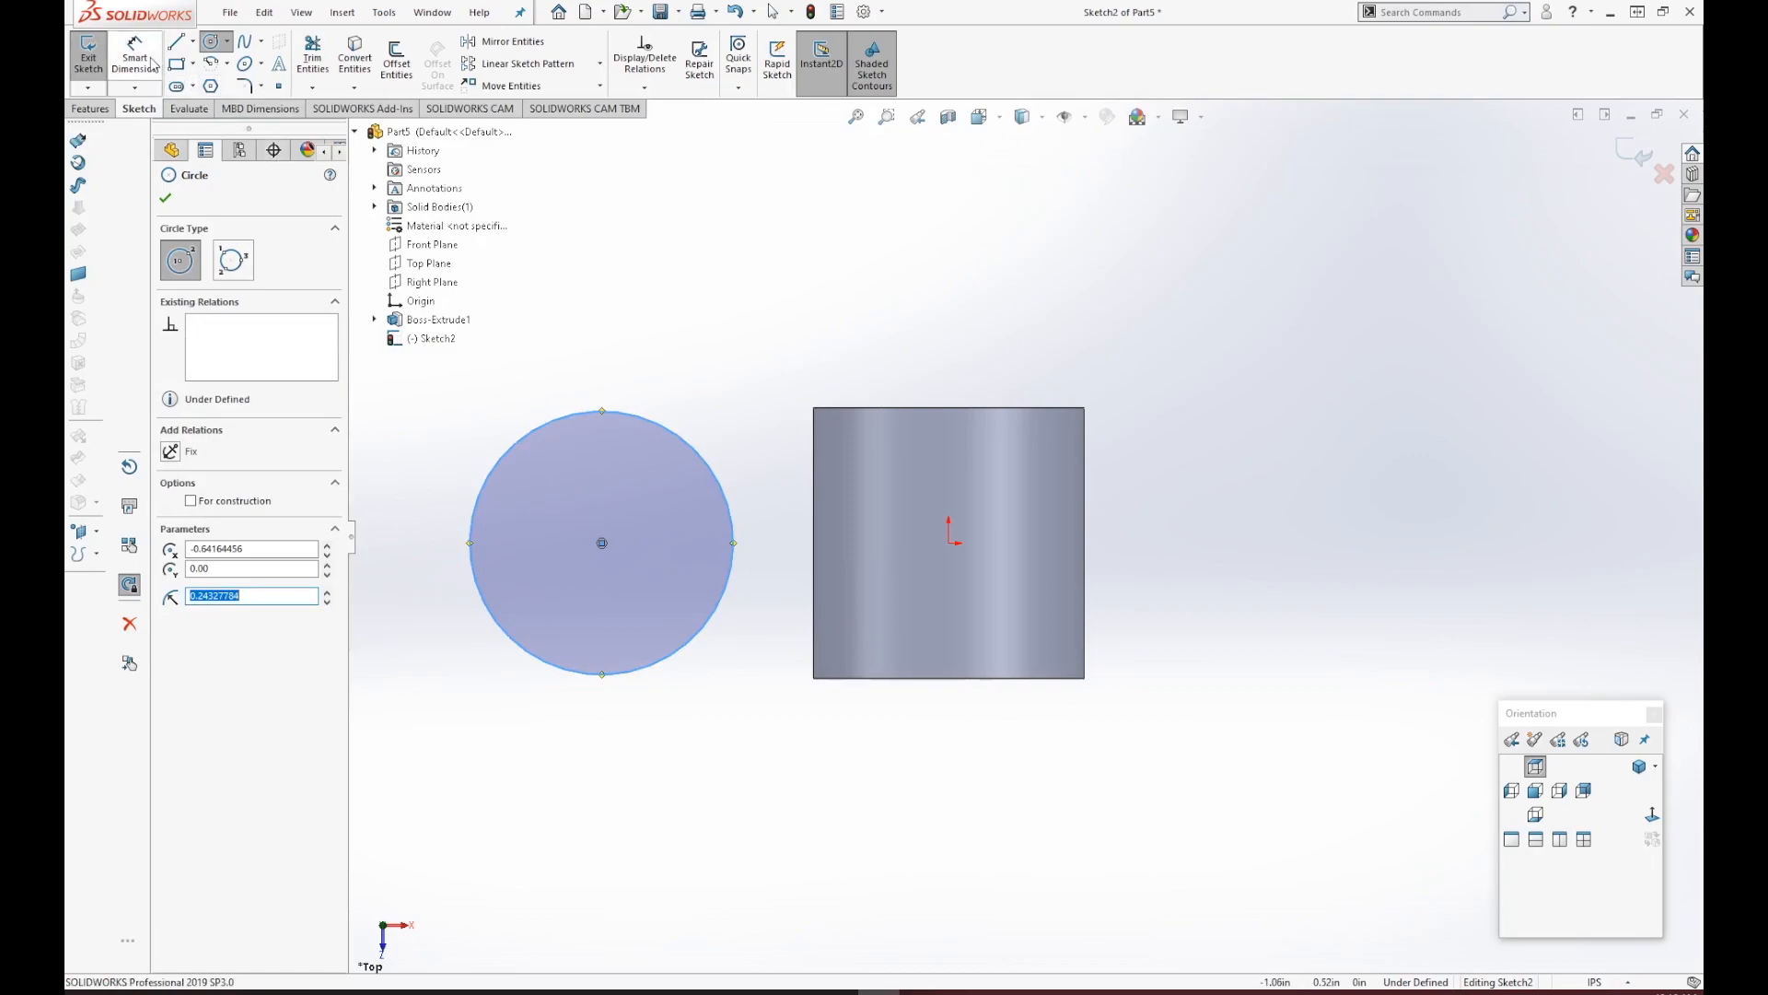
pyautogui.click(556, 421)
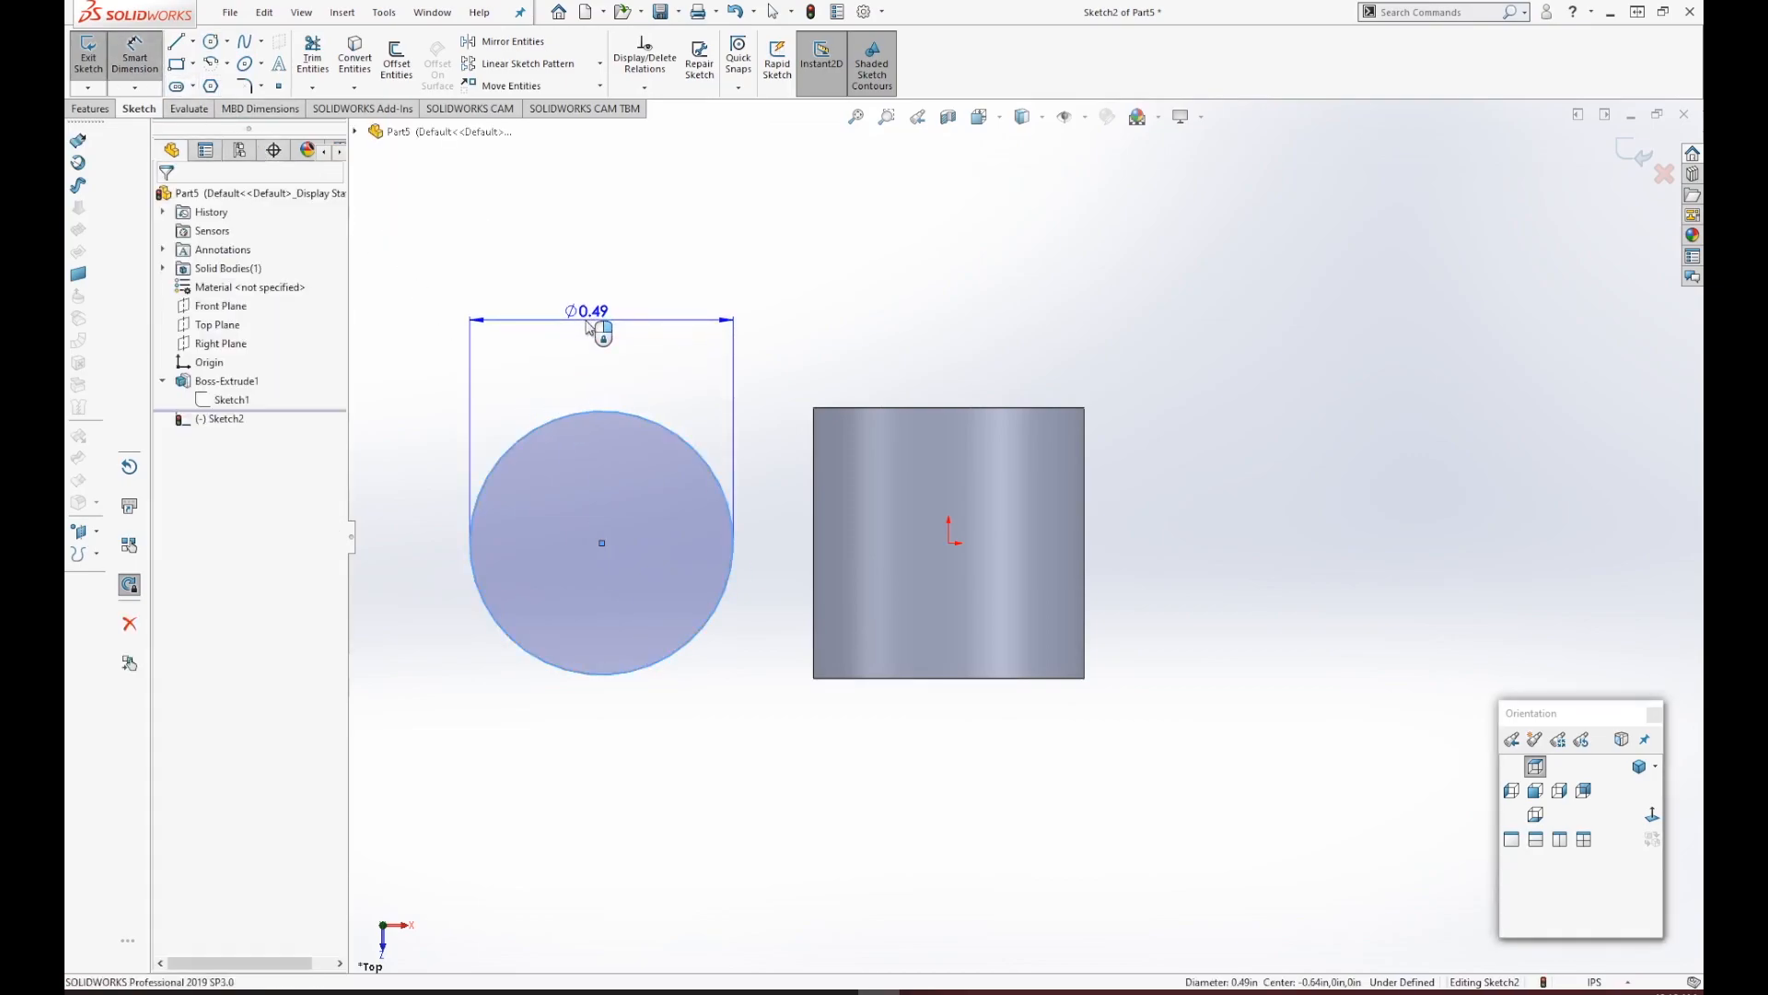
pyautogui.click(586, 319)
pyautogui.write('.5')
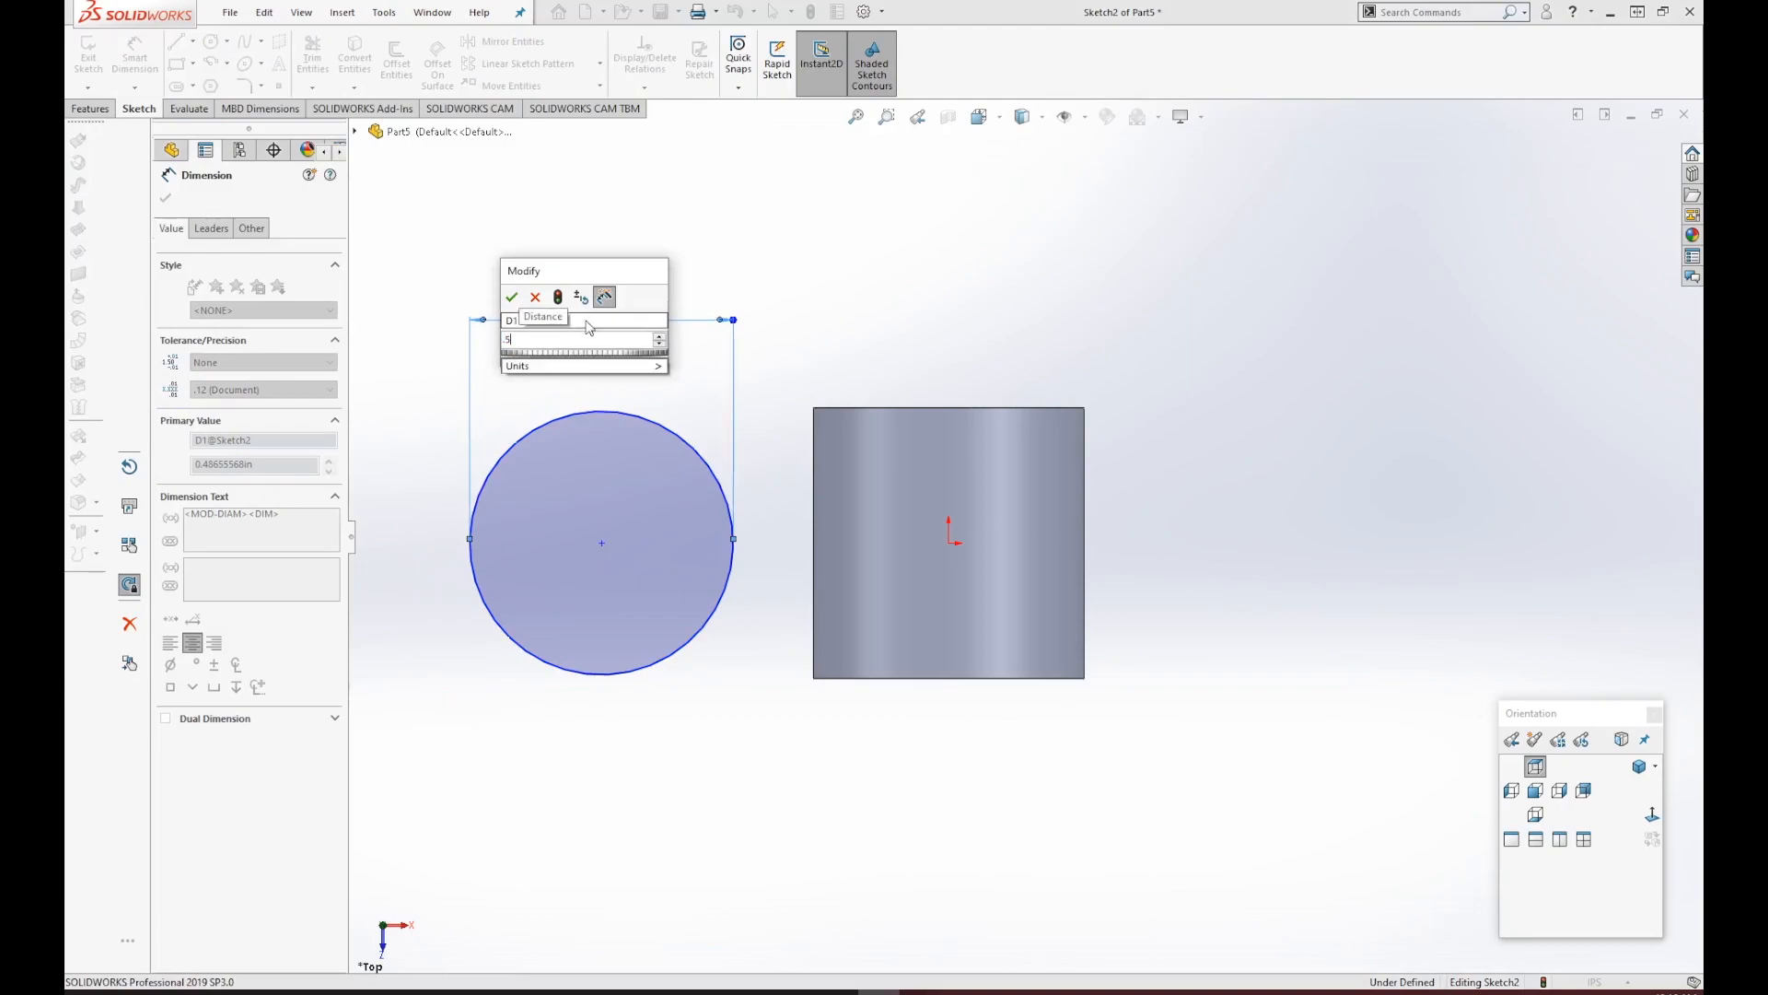
pyautogui.click(513, 298)
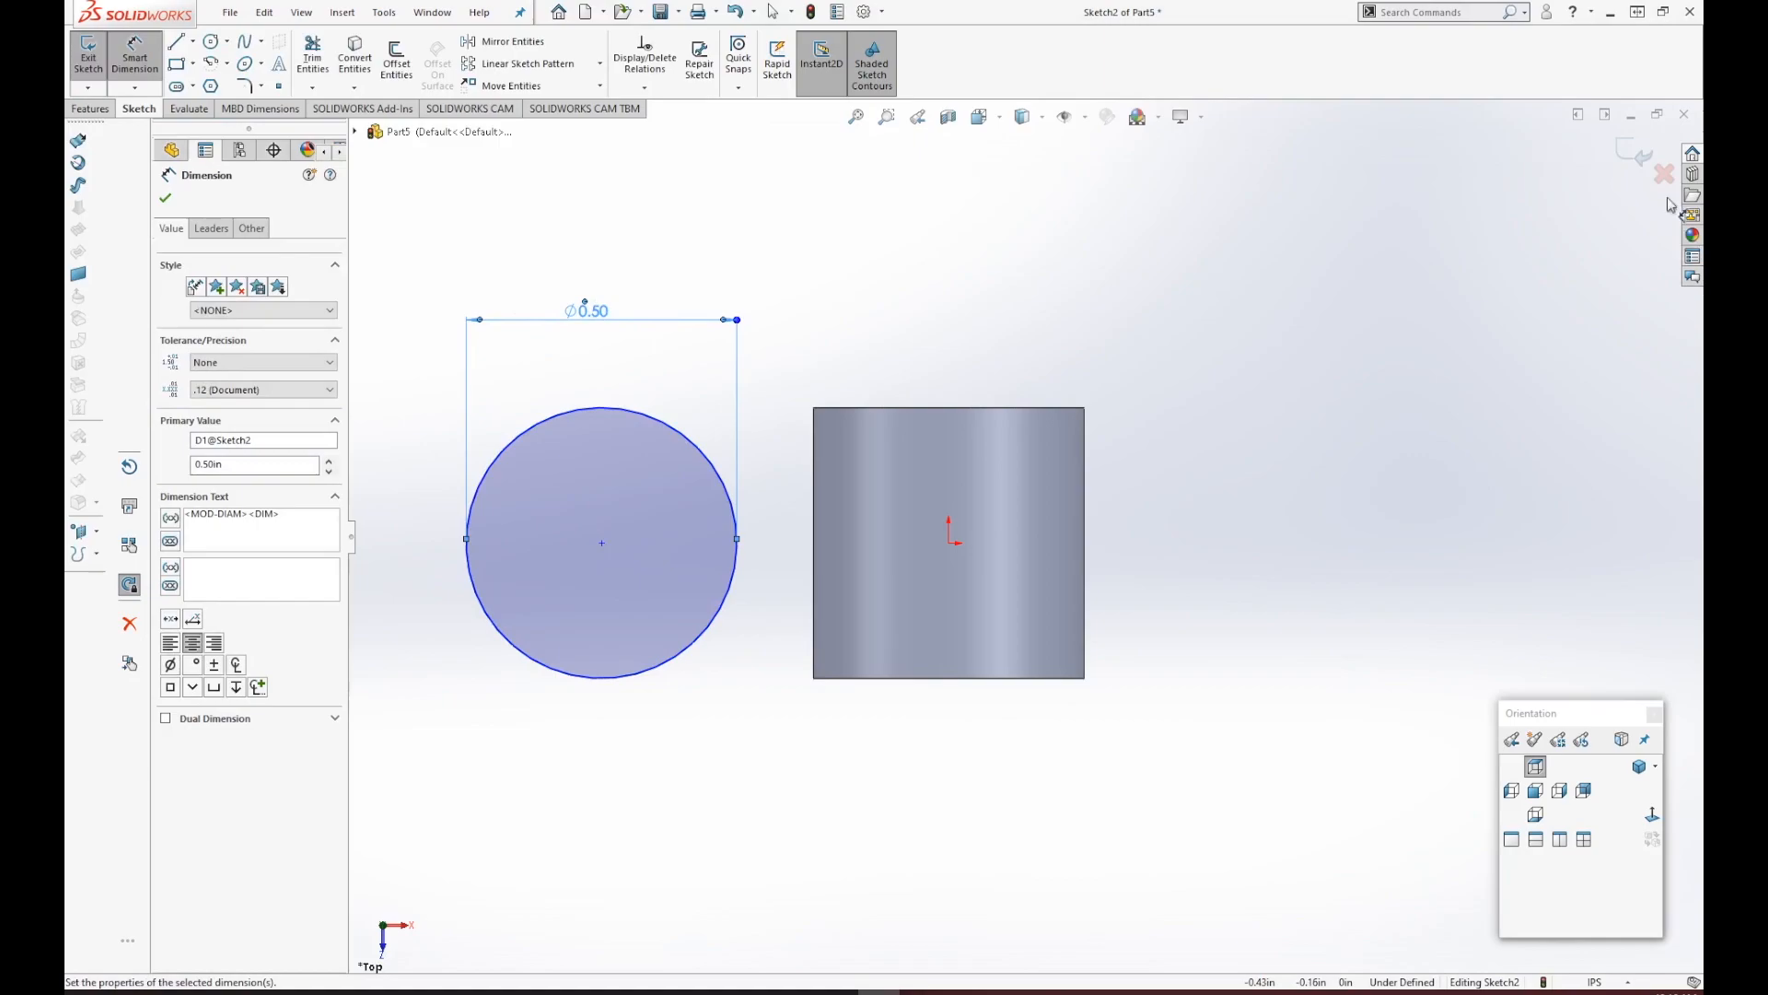
pyautogui.click(1636, 152)
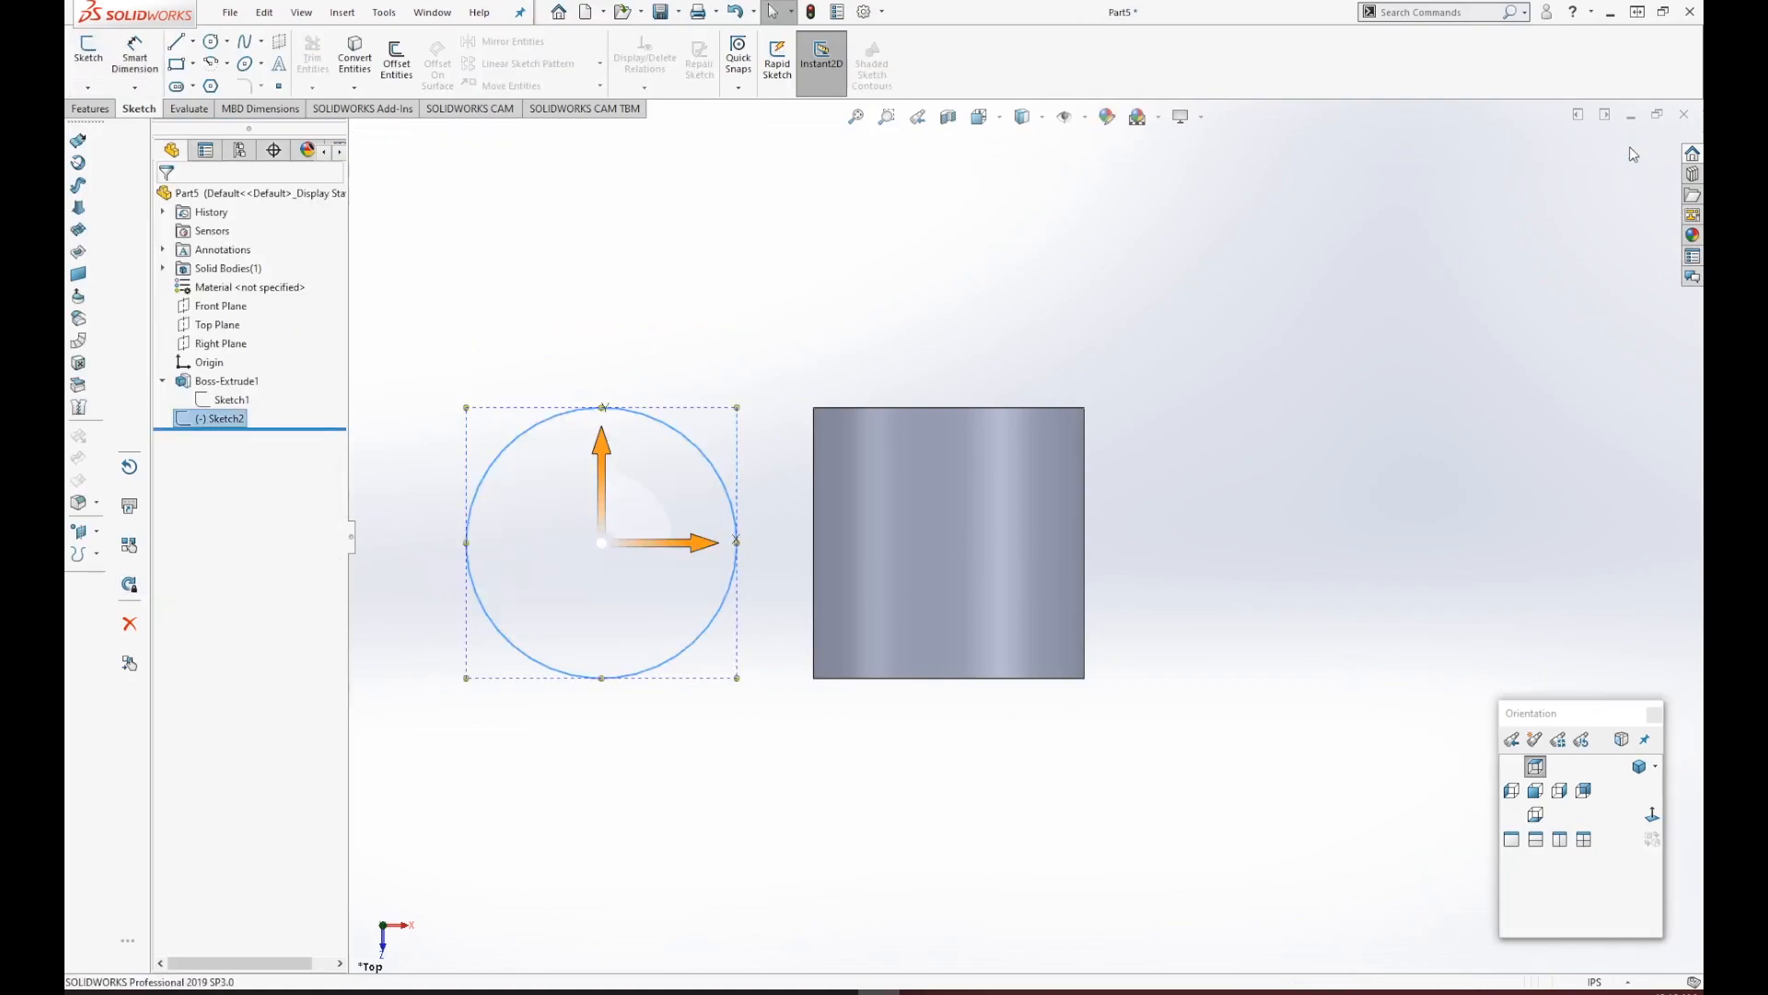
# Clear the sketch selection and select the cylinder to show its extrusion dimensions beside the new circle.
pyautogui.scroll(2, 1073, 683)
pyautogui.click(266, 451)
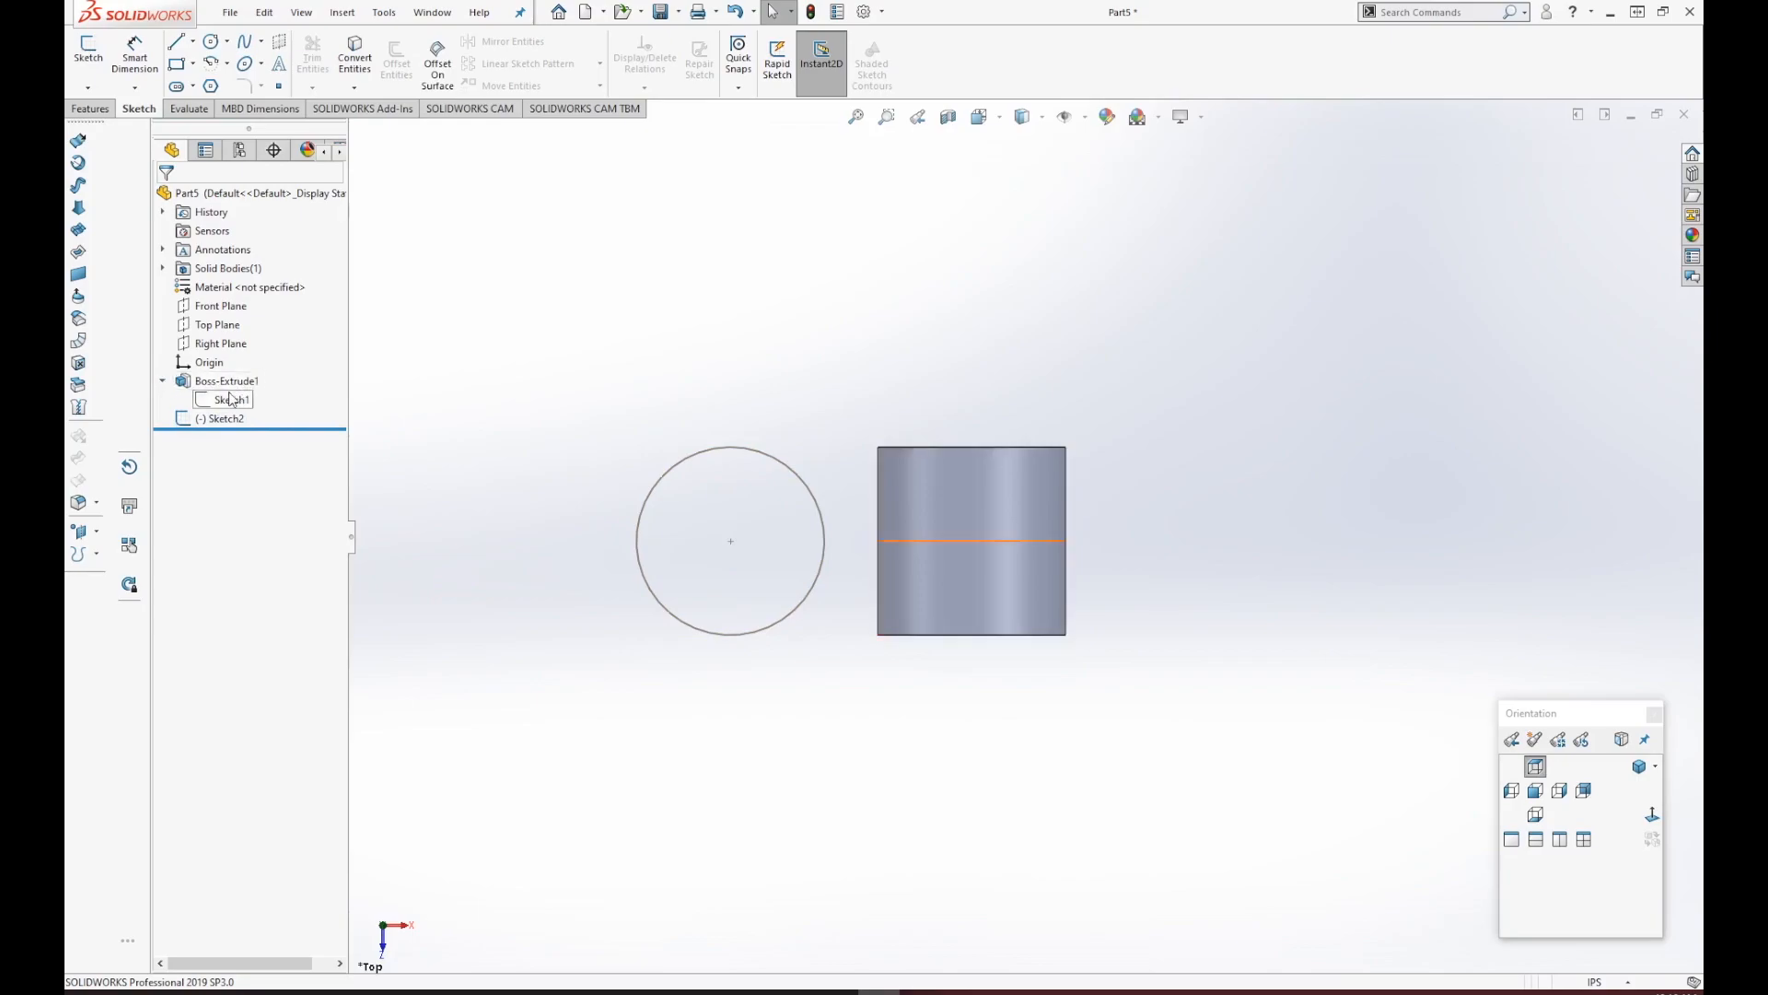
pyautogui.click(904, 565)
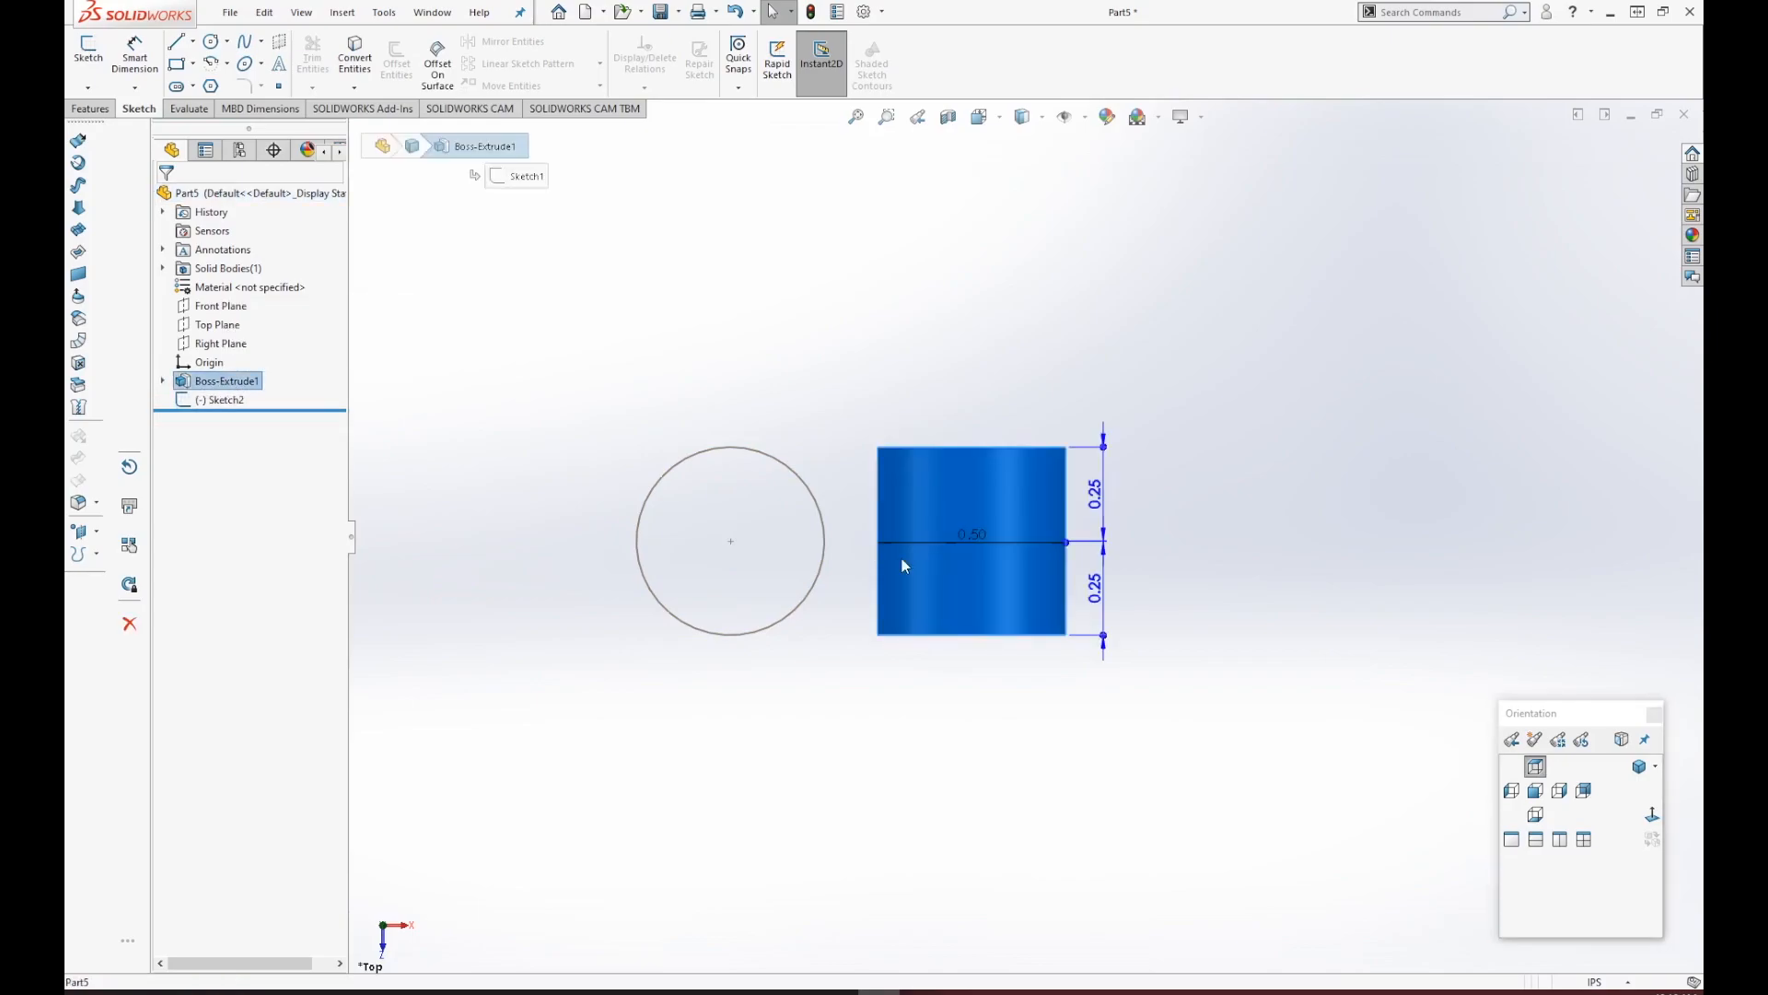
# Examine the separate circle sketch beside the cylinder from an angled view.
pyautogui.moveTo(905, 564); pyautogui.dragTo(954, 531, button='middle')
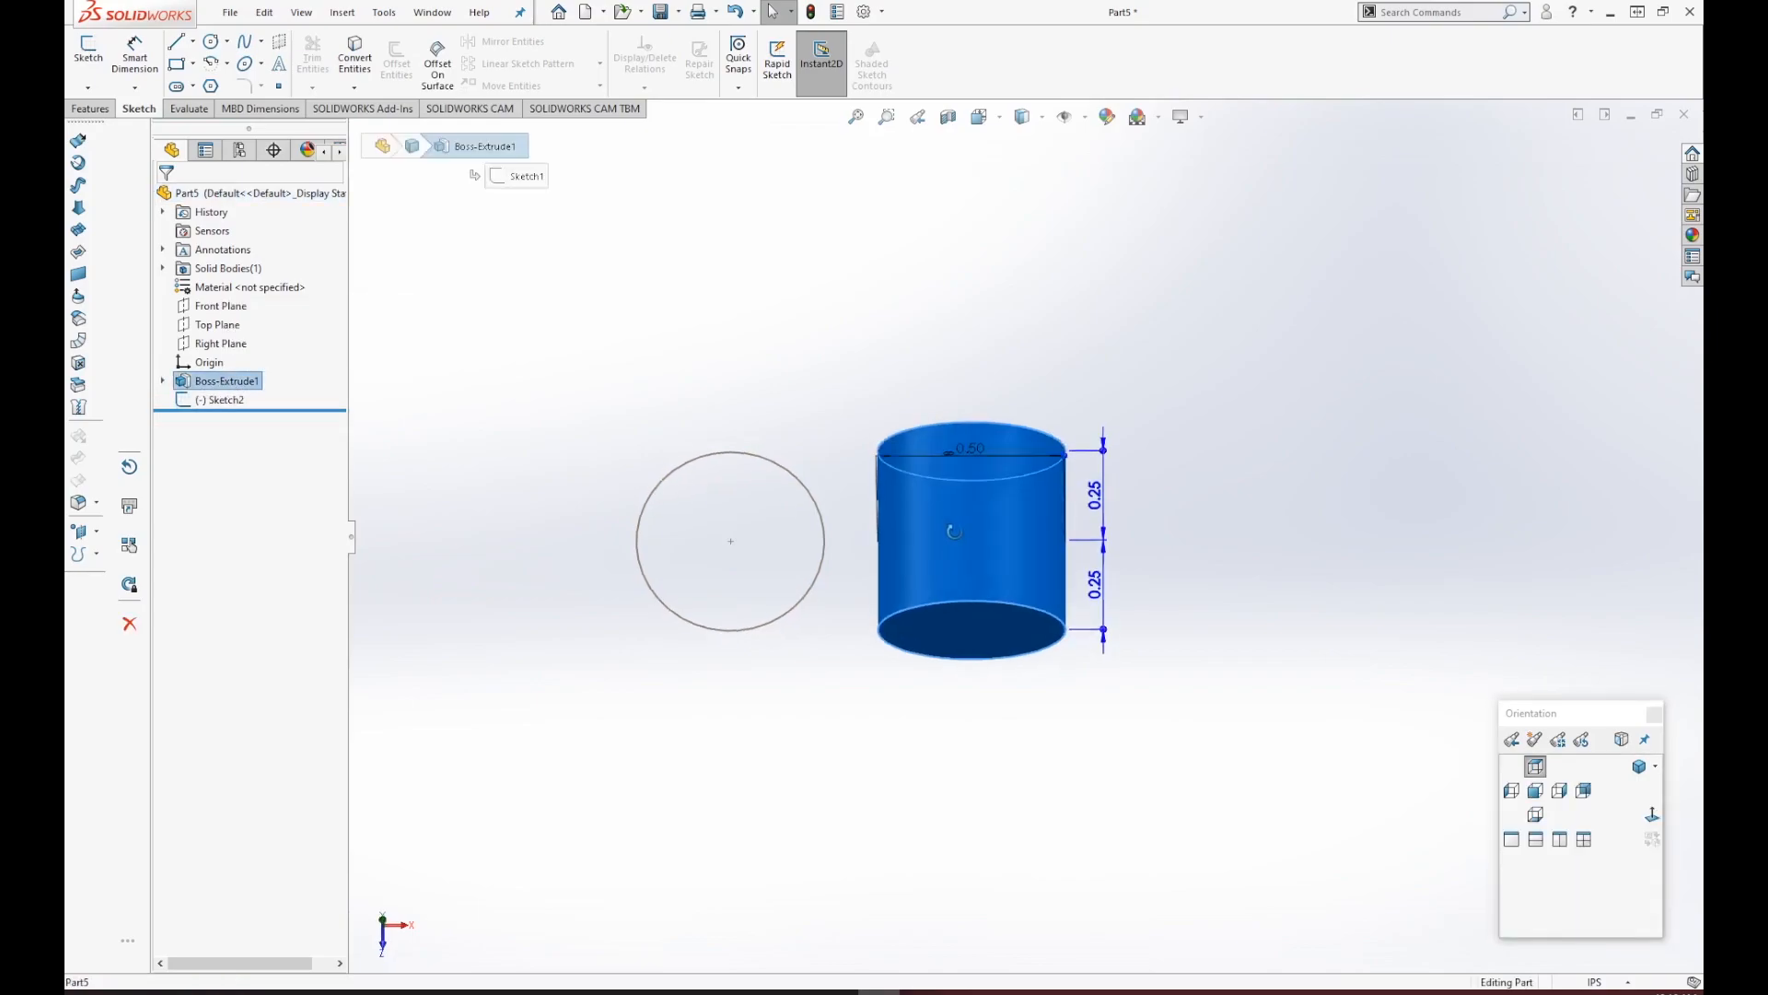
pyautogui.click(219, 399)
pyautogui.moveTo(908, 691)
pyautogui.mouseDown(button='middle')
pyautogui.moveTo(1035, 651)
pyautogui.moveTo(853, 623)
pyautogui.moveTo(758, 501)
pyautogui.mouseUp(button='middle')
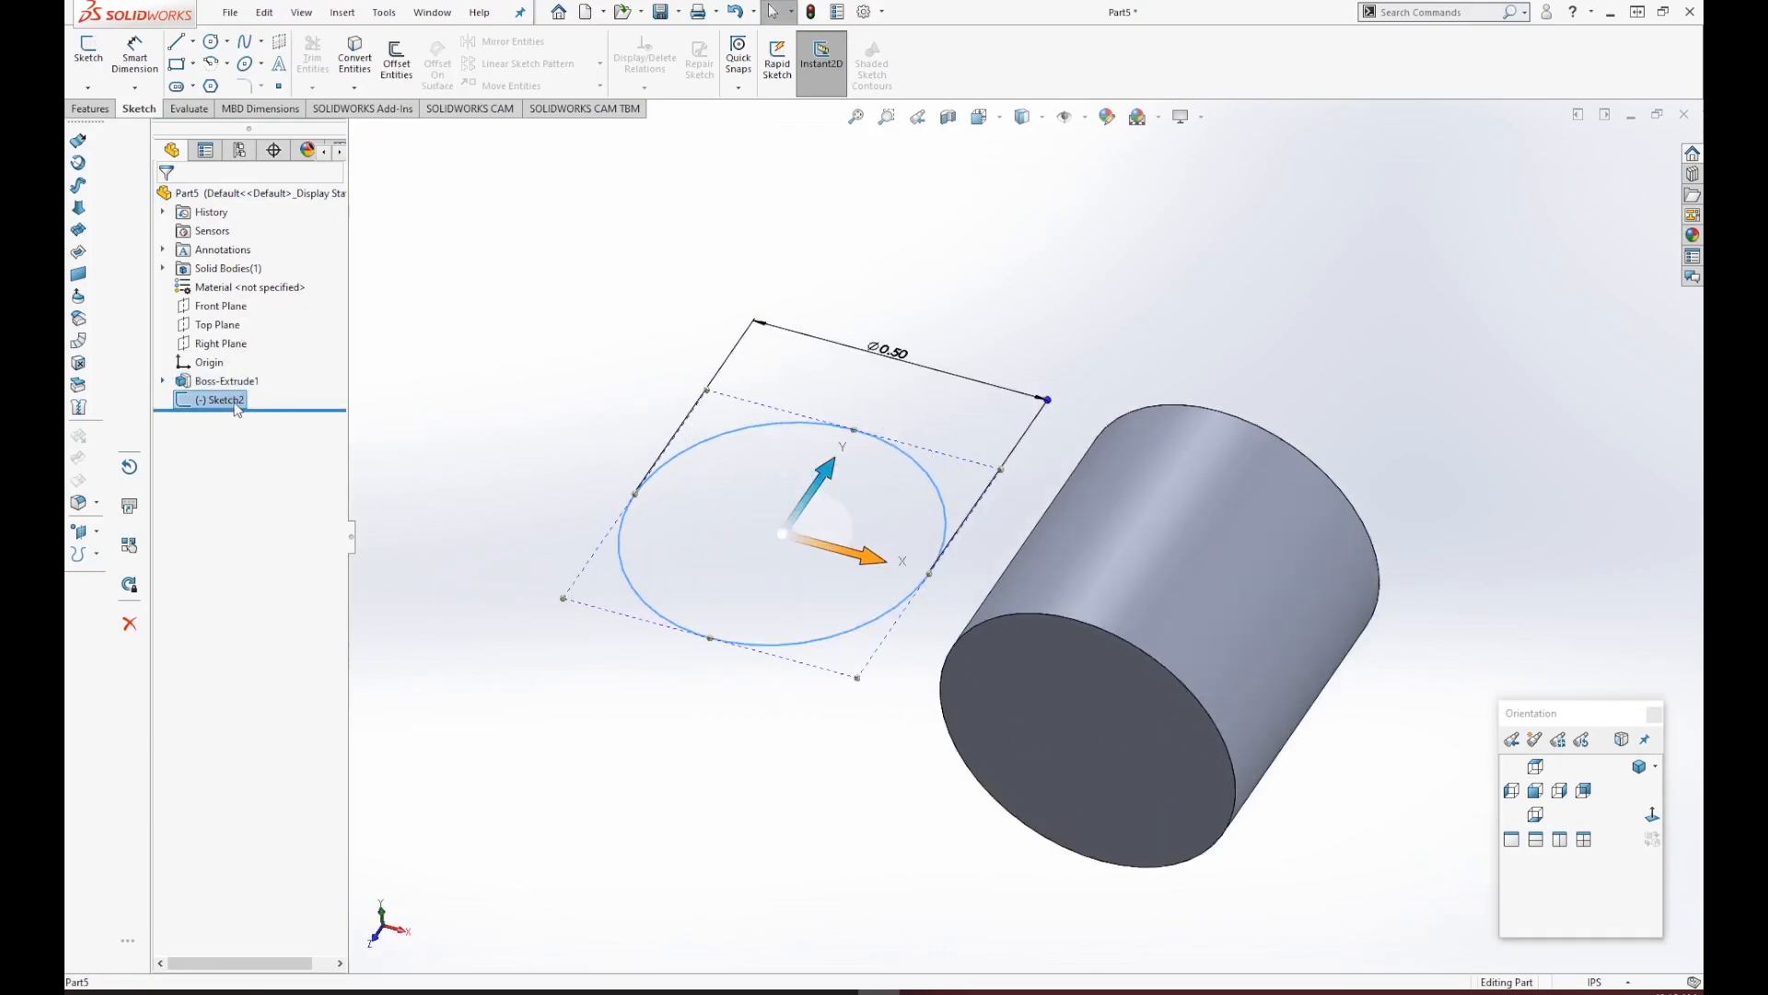
pyautogui.click(713, 757)
pyautogui.moveTo(876, 817)
pyautogui.mouseDown(button='middle')
pyautogui.moveTo(896, 715)
pyautogui.moveTo(827, 620)
pyautogui.mouseUp(button='middle')
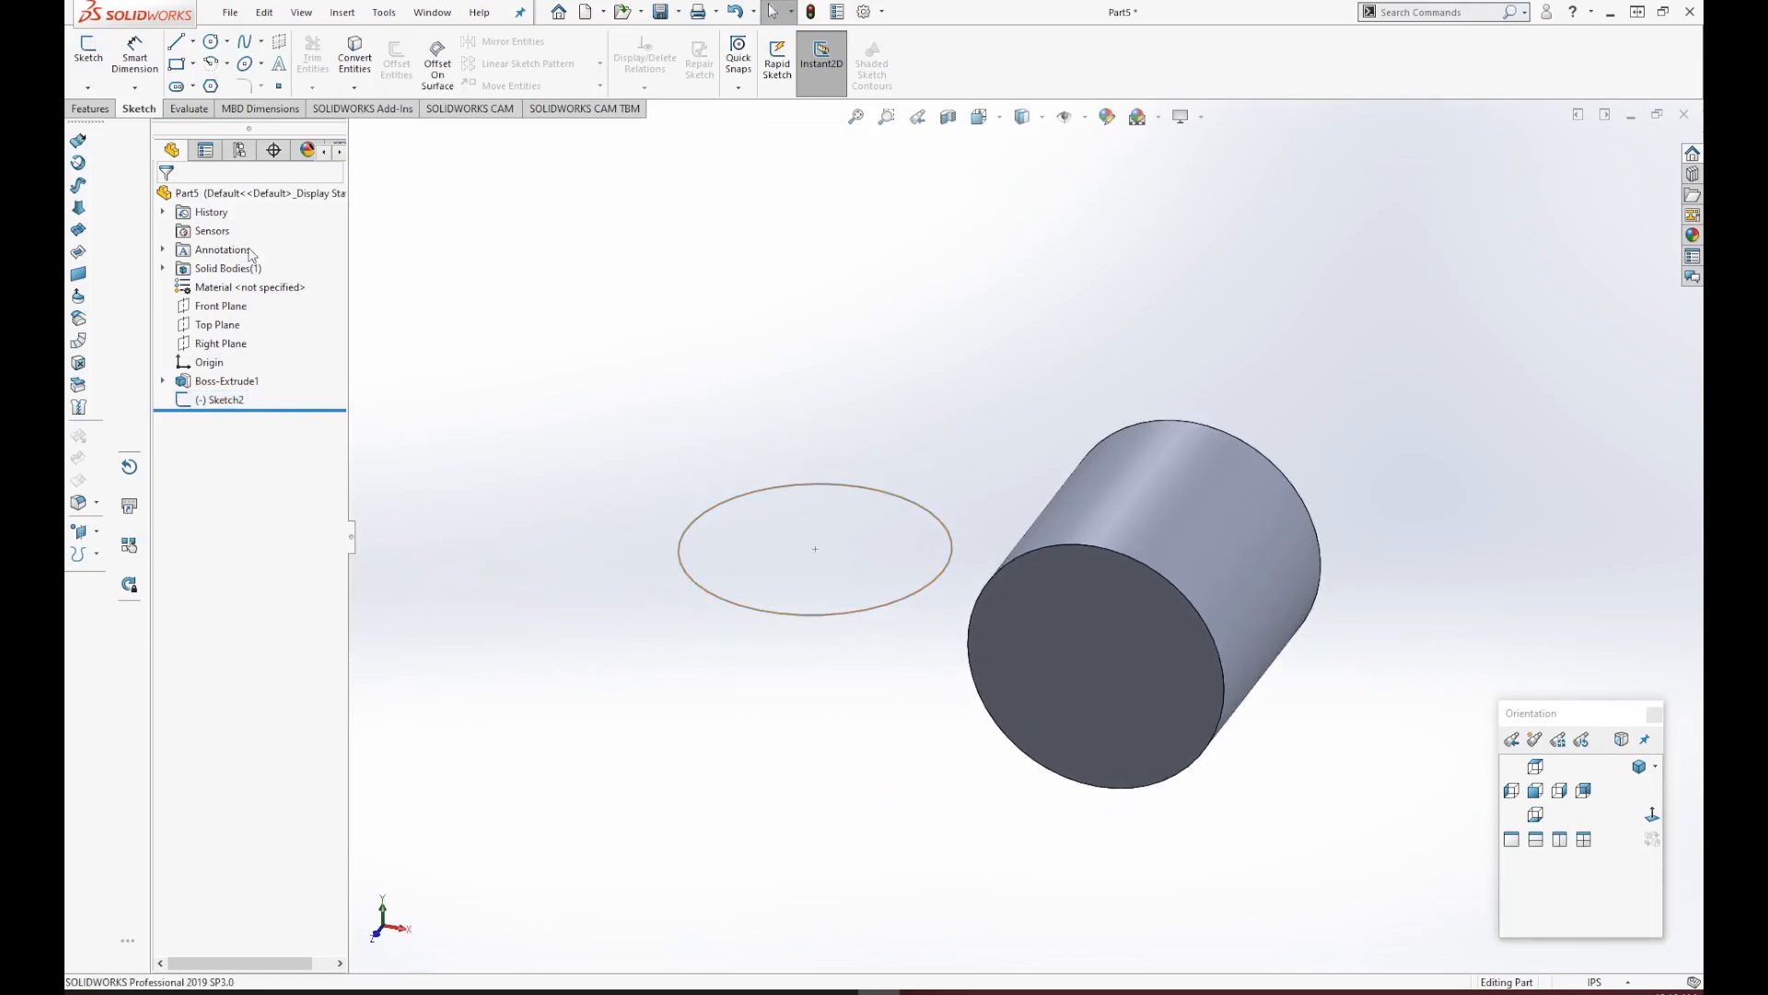
pyautogui.click(90, 108)
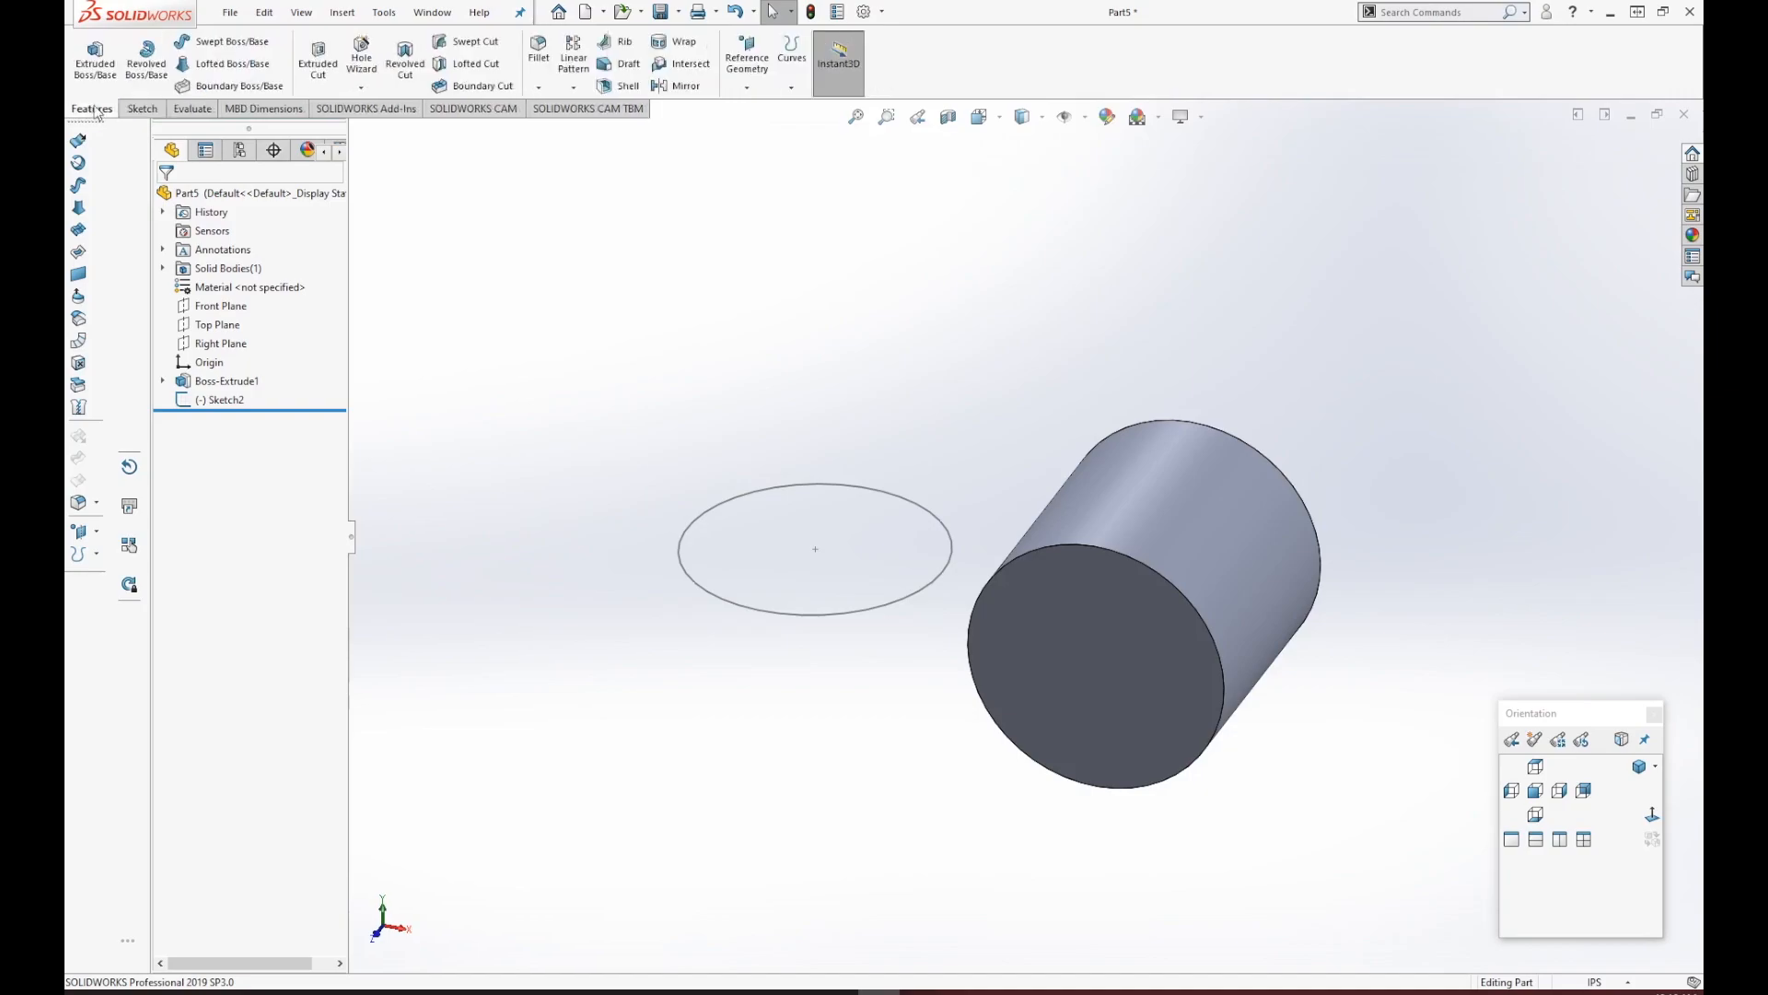
pyautogui.click(95, 60)
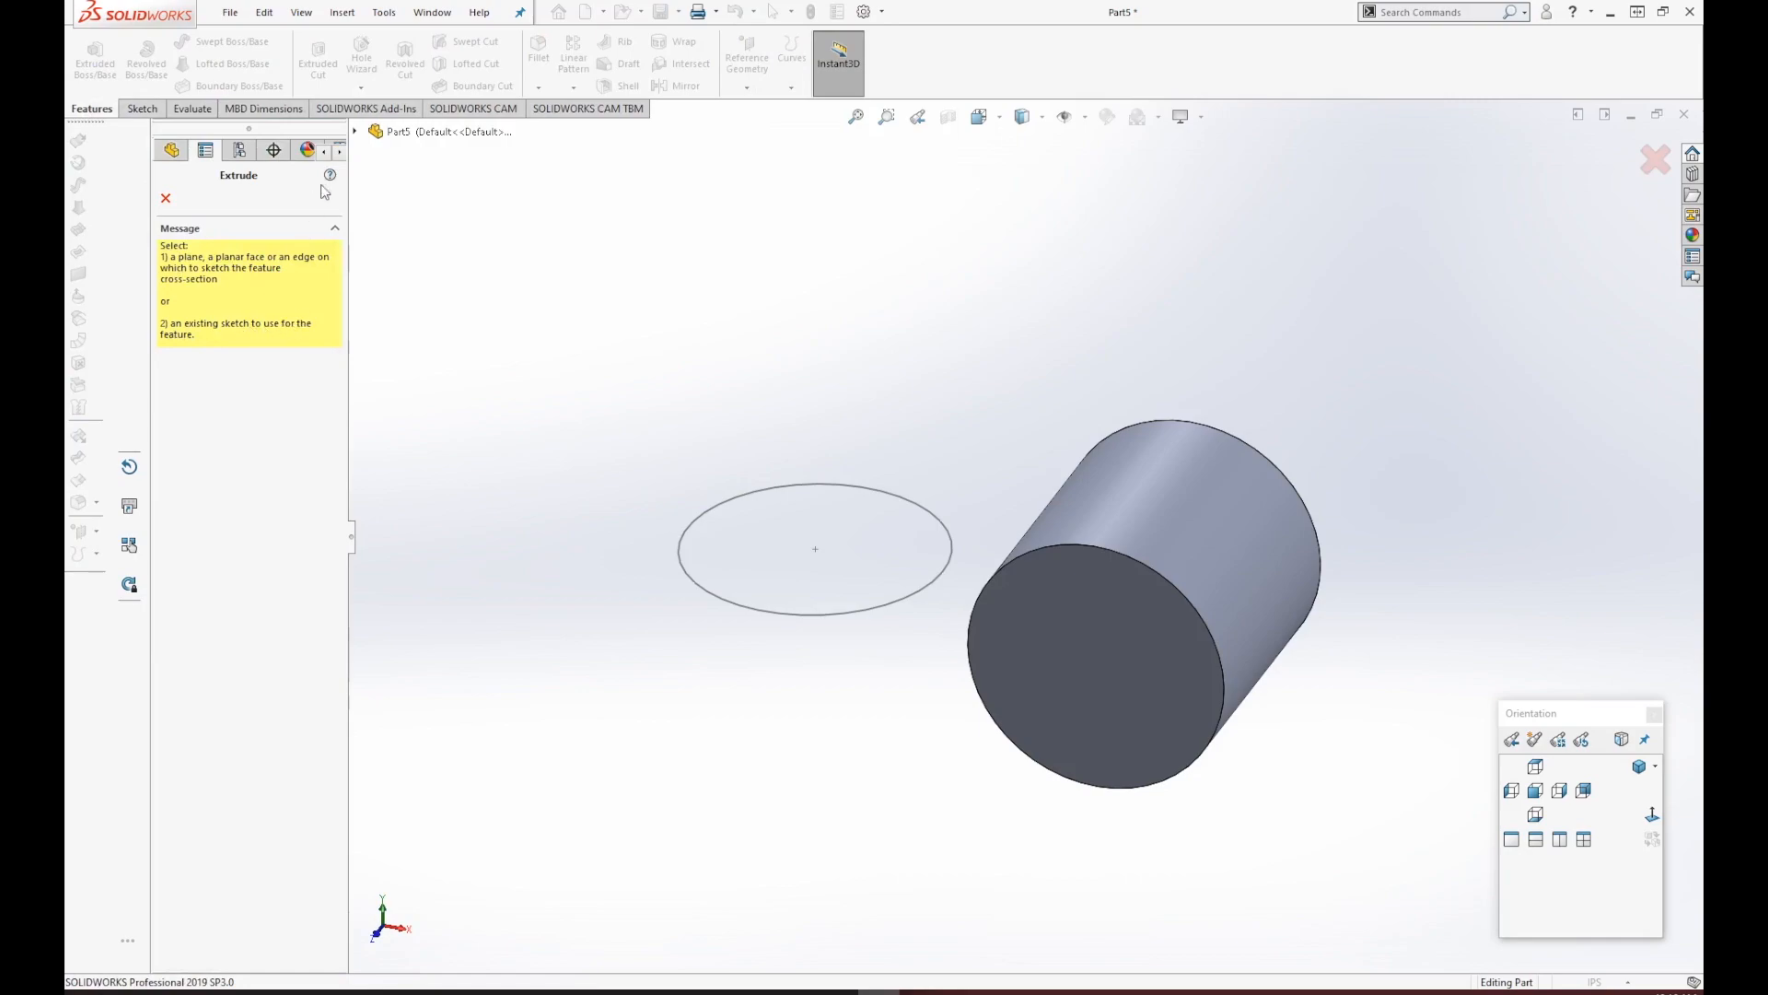
pyautogui.click(355, 133)
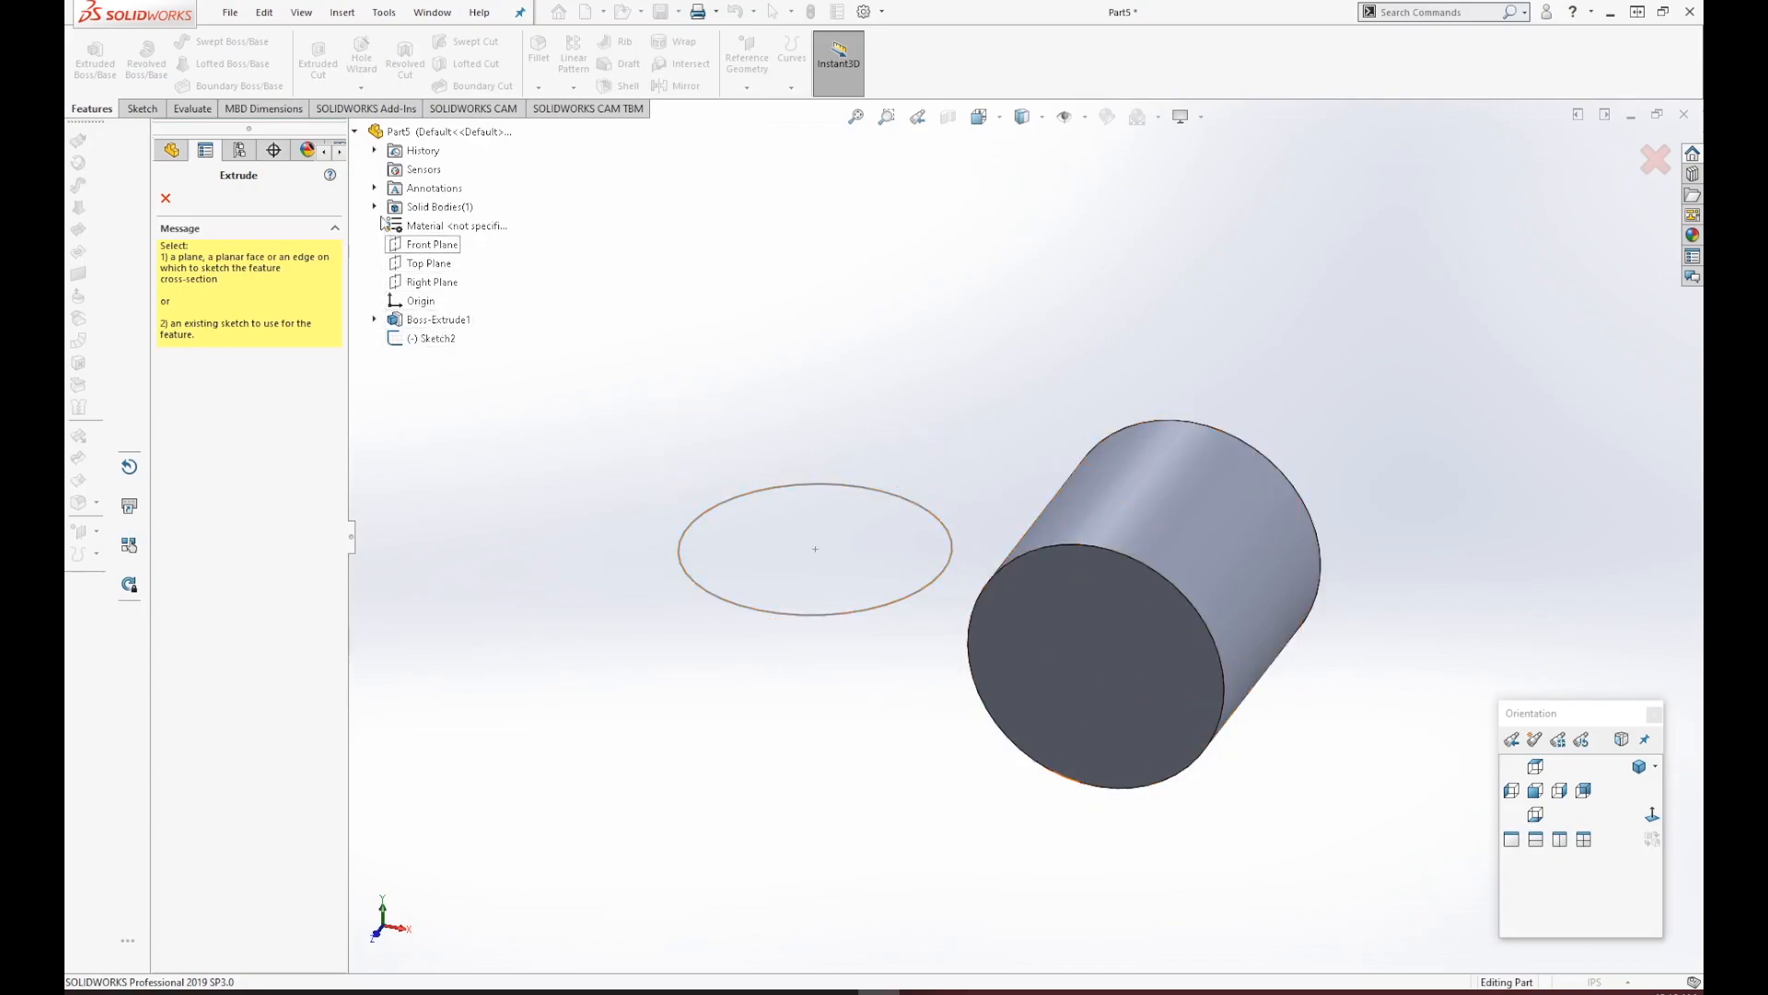
pyautogui.click(166, 200)
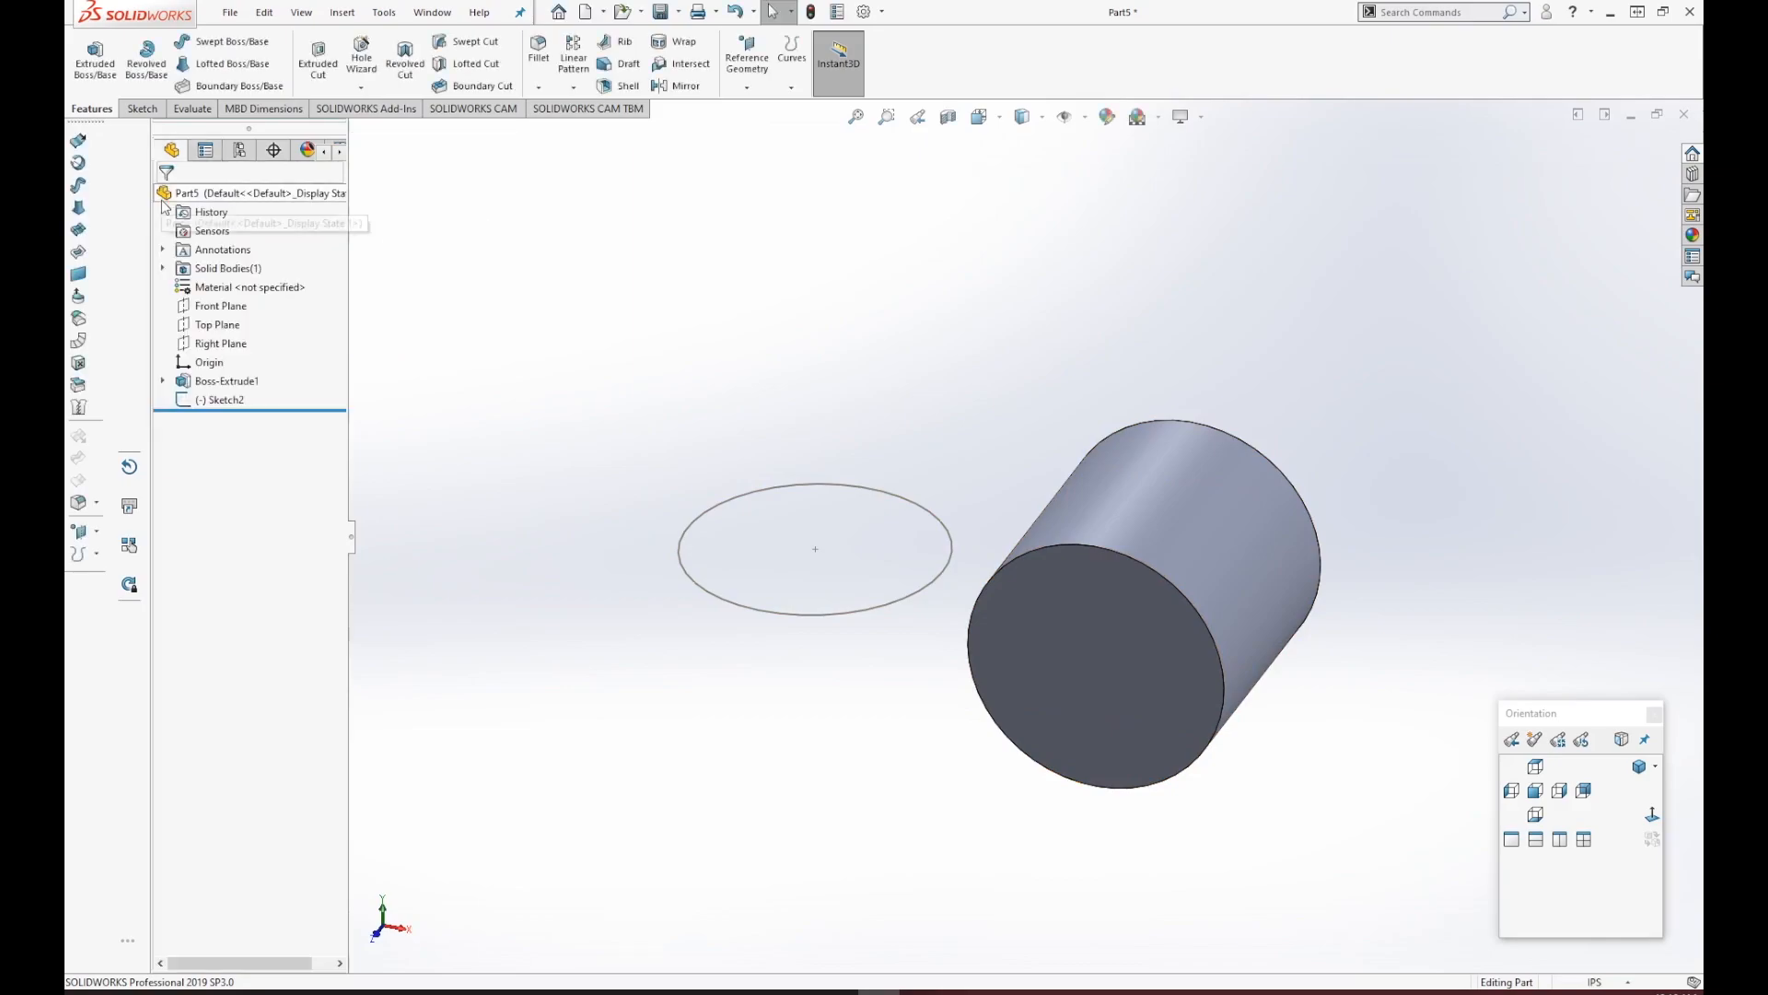
# Start a Boss-Extrude from the separate circle sketch on the Top Plane.
pyautogui.click(219, 405)
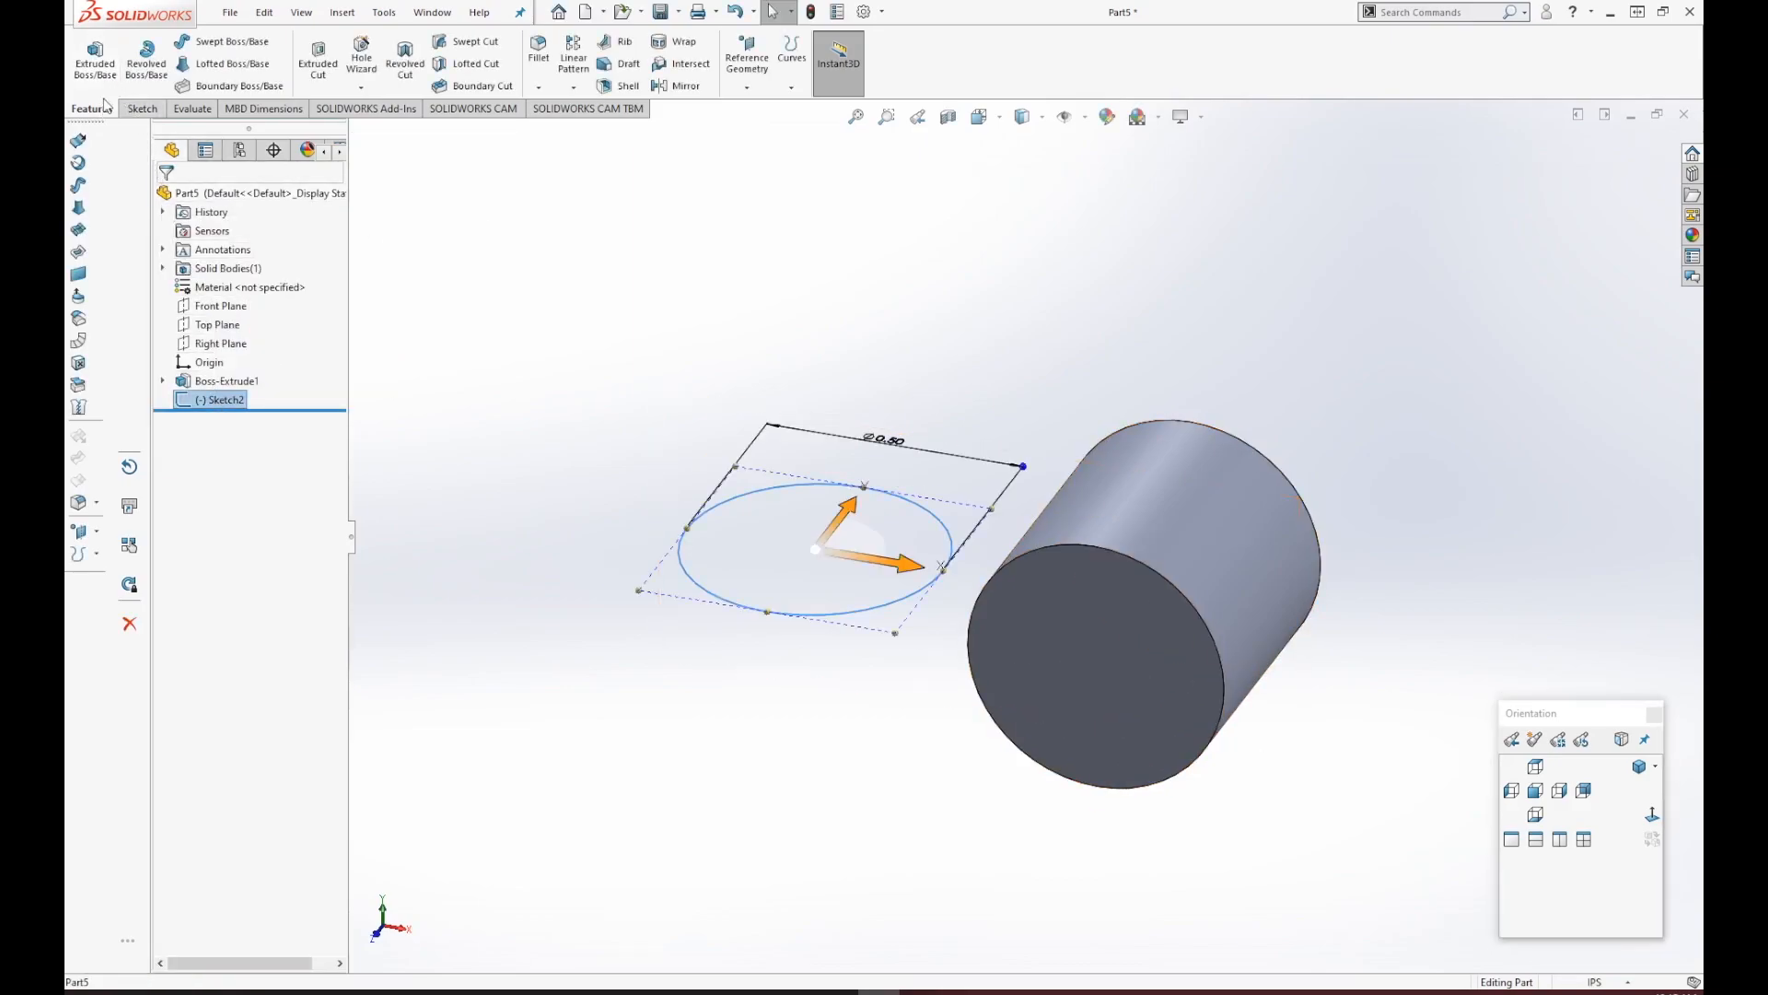
pyautogui.click(94, 57)
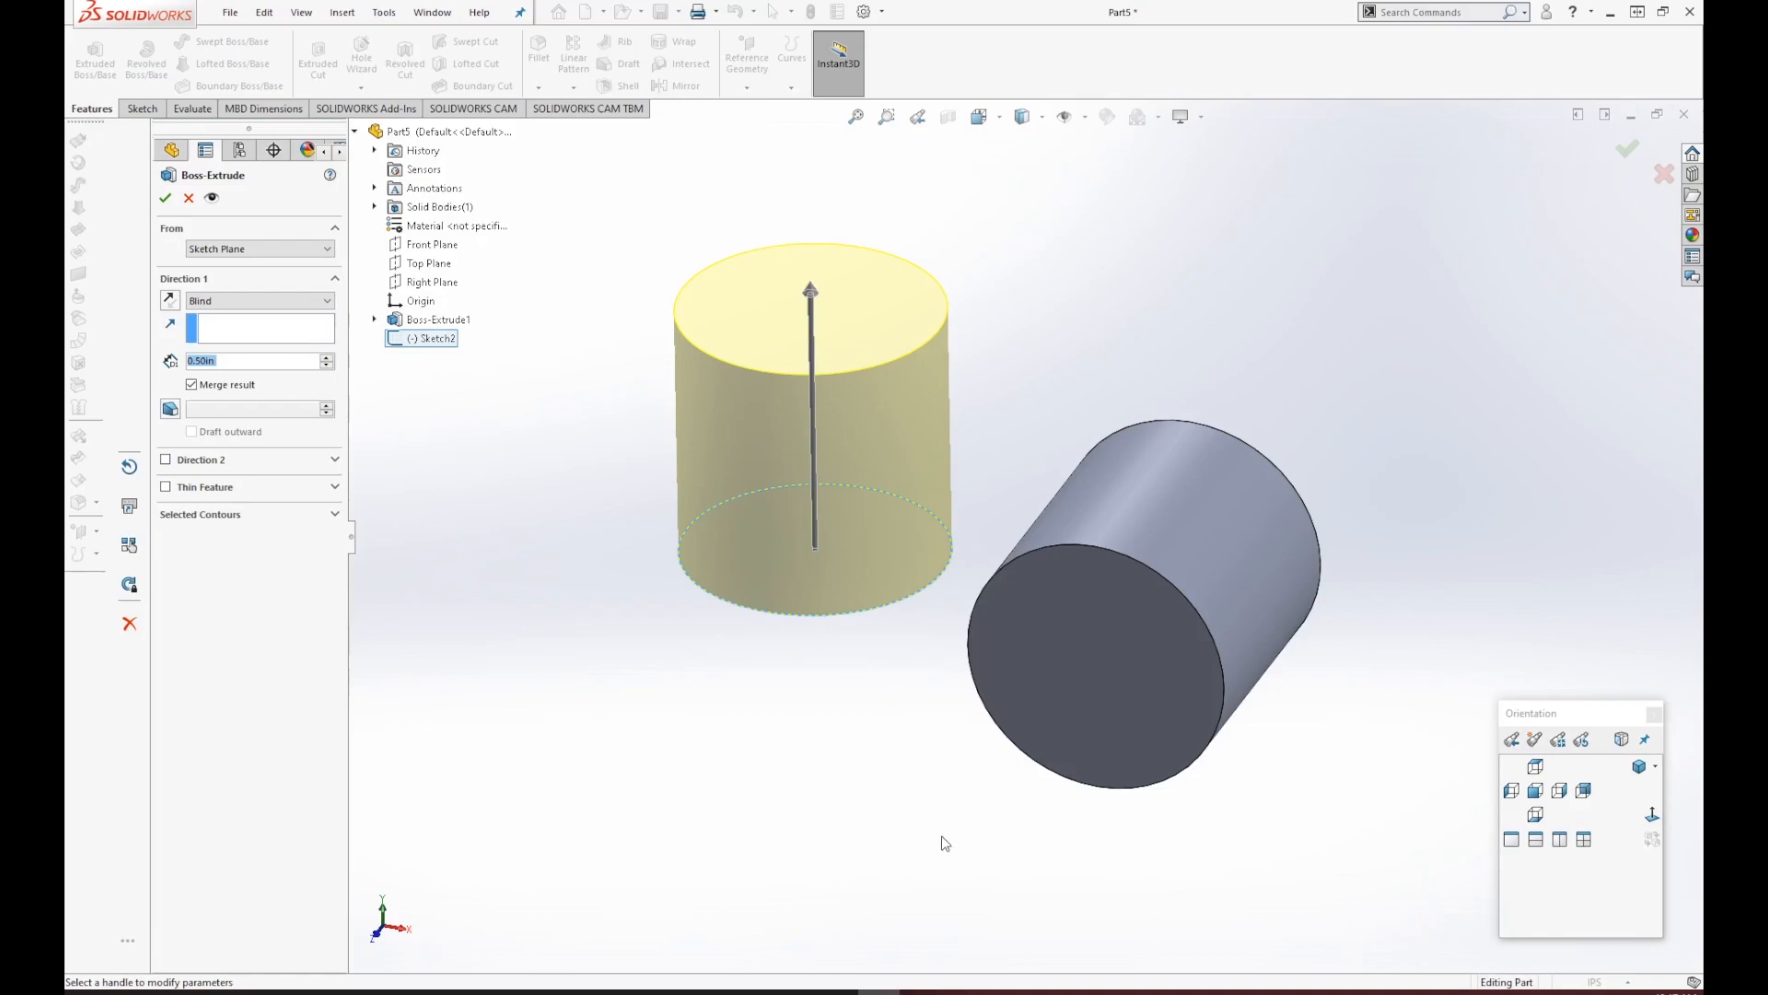
pyautogui.moveTo(941, 842)
pyautogui.mouseDown(button='middle')
pyautogui.moveTo(975, 749)
pyautogui.moveTo(1075, 826)
pyautogui.moveTo(959, 817)
pyautogui.mouseUp(button='middle')
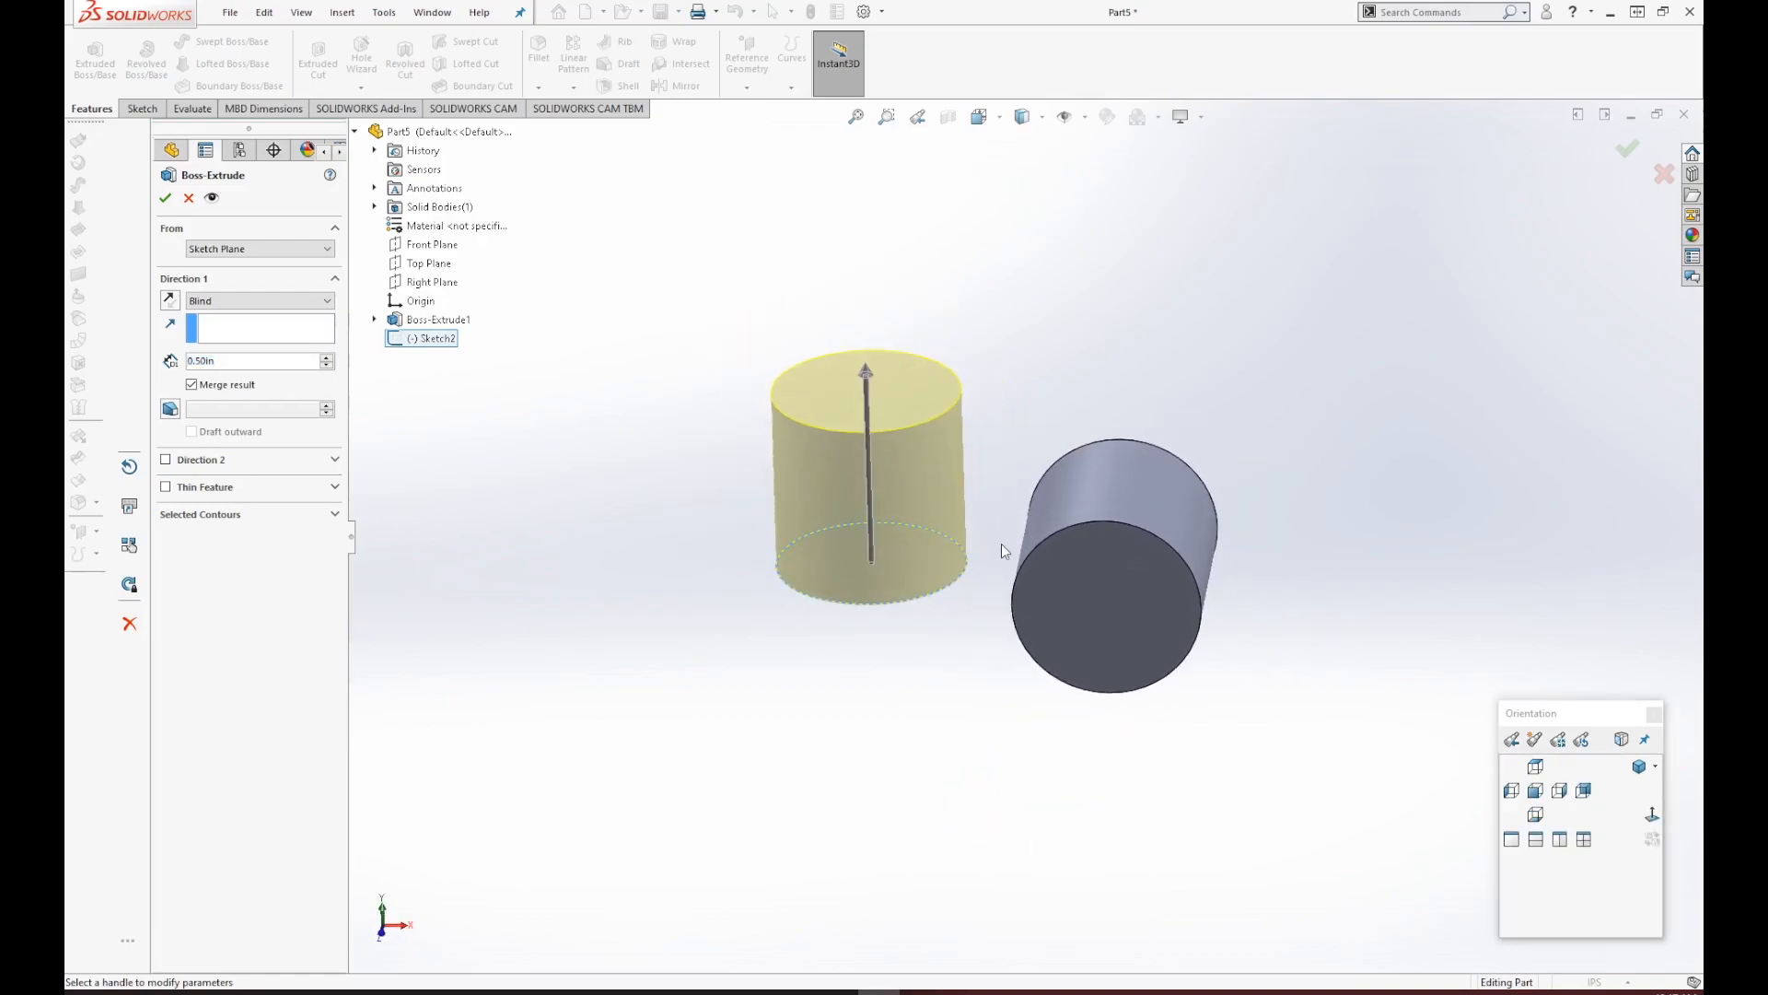
pyautogui.scroll(-3, 1002, 548)
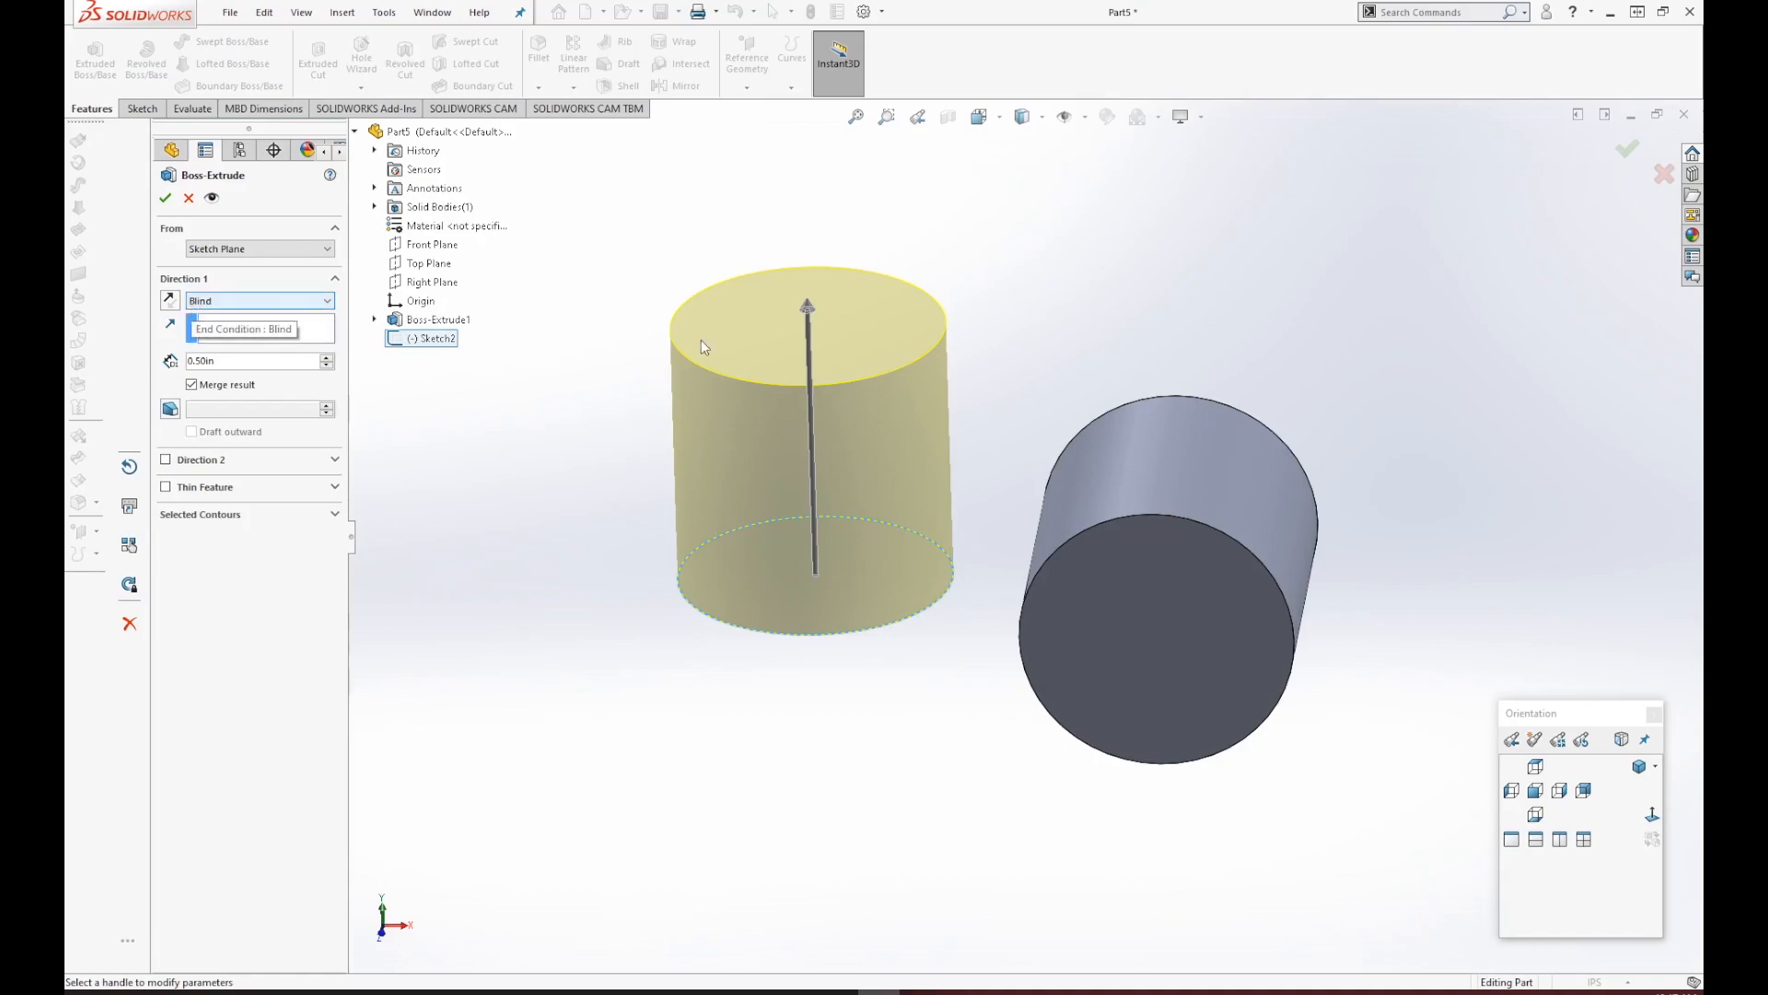
# Try extruding the circle unequally in both directions, about 0.39 in upward and 0.33 in downward.
pyautogui.moveTo(810, 311); pyautogui.dragTo(806, 160)
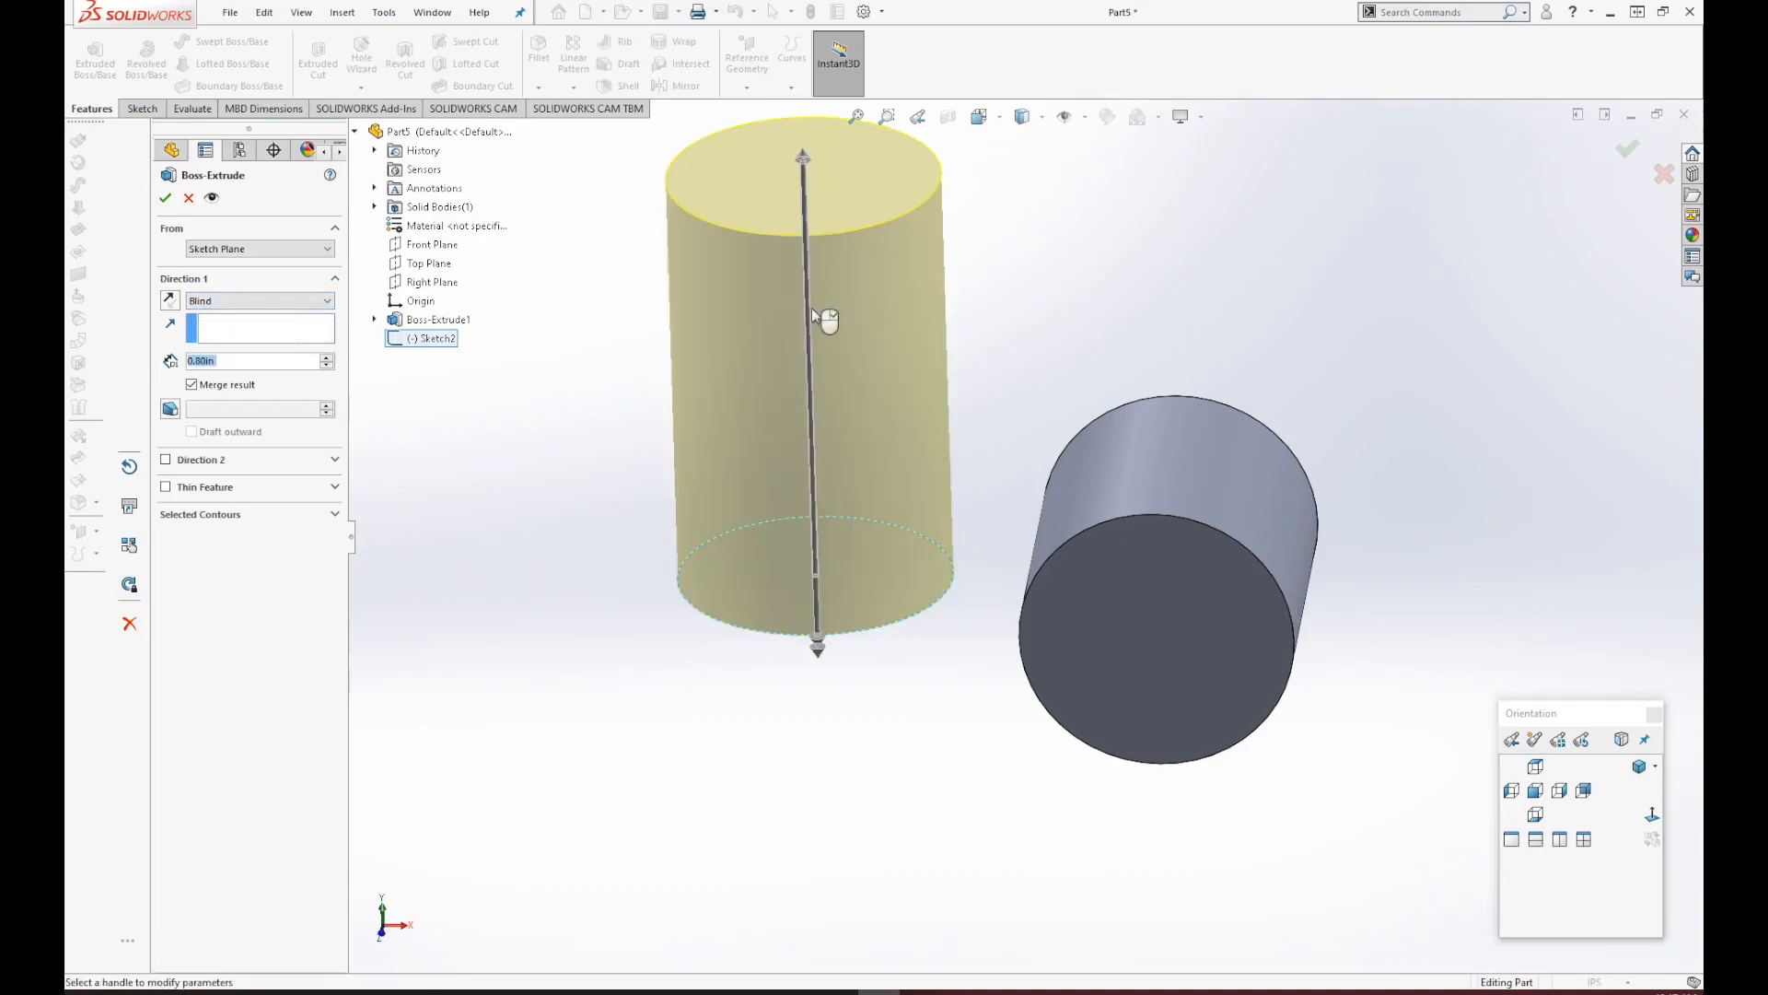
pyautogui.moveTo(821, 648); pyautogui.dragTo(822, 765)
pyautogui.moveTo(802, 164); pyautogui.dragTo(810, 361)
pyautogui.click(242, 362)
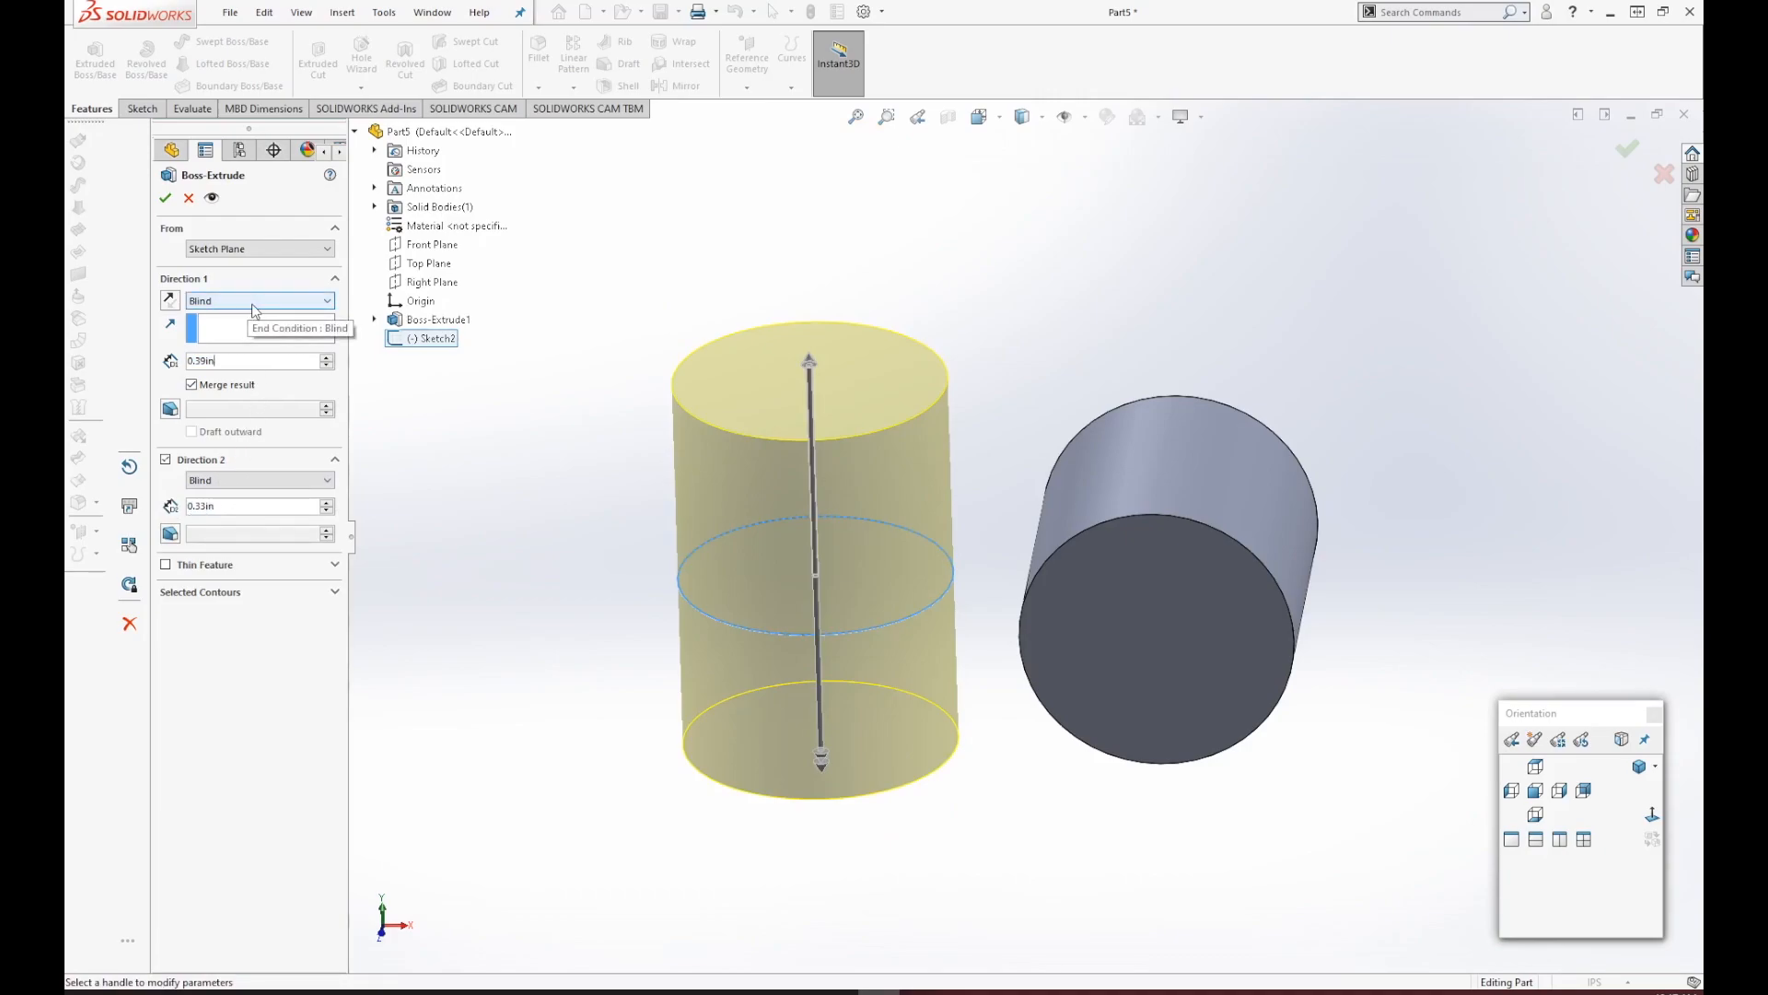
# Switch the extrusion's end condition to Mid Plane and resize its symmetric depth to about 0.62 in.
pyautogui.click(217, 304)
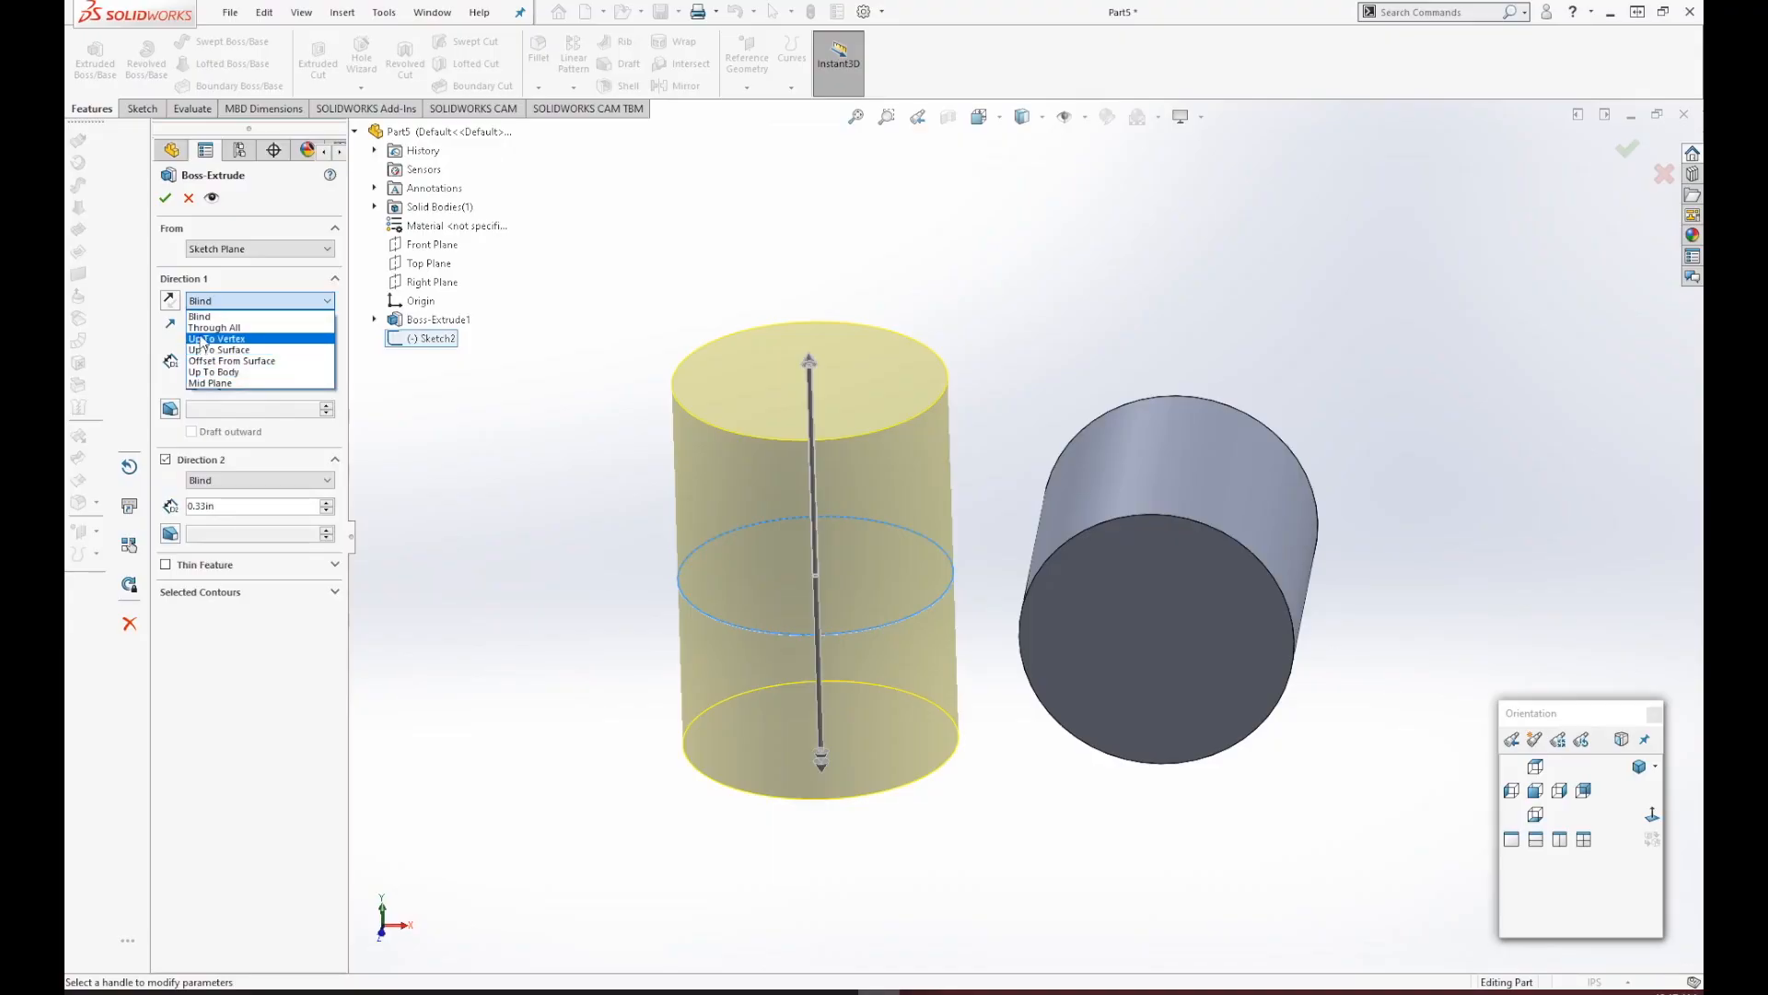
pyautogui.click(219, 385)
pyautogui.moveTo(813, 460); pyautogui.dragTo(811, 362)
pyautogui.moveTo(958, 719); pyautogui.dragTo(997, 657, button='middle')
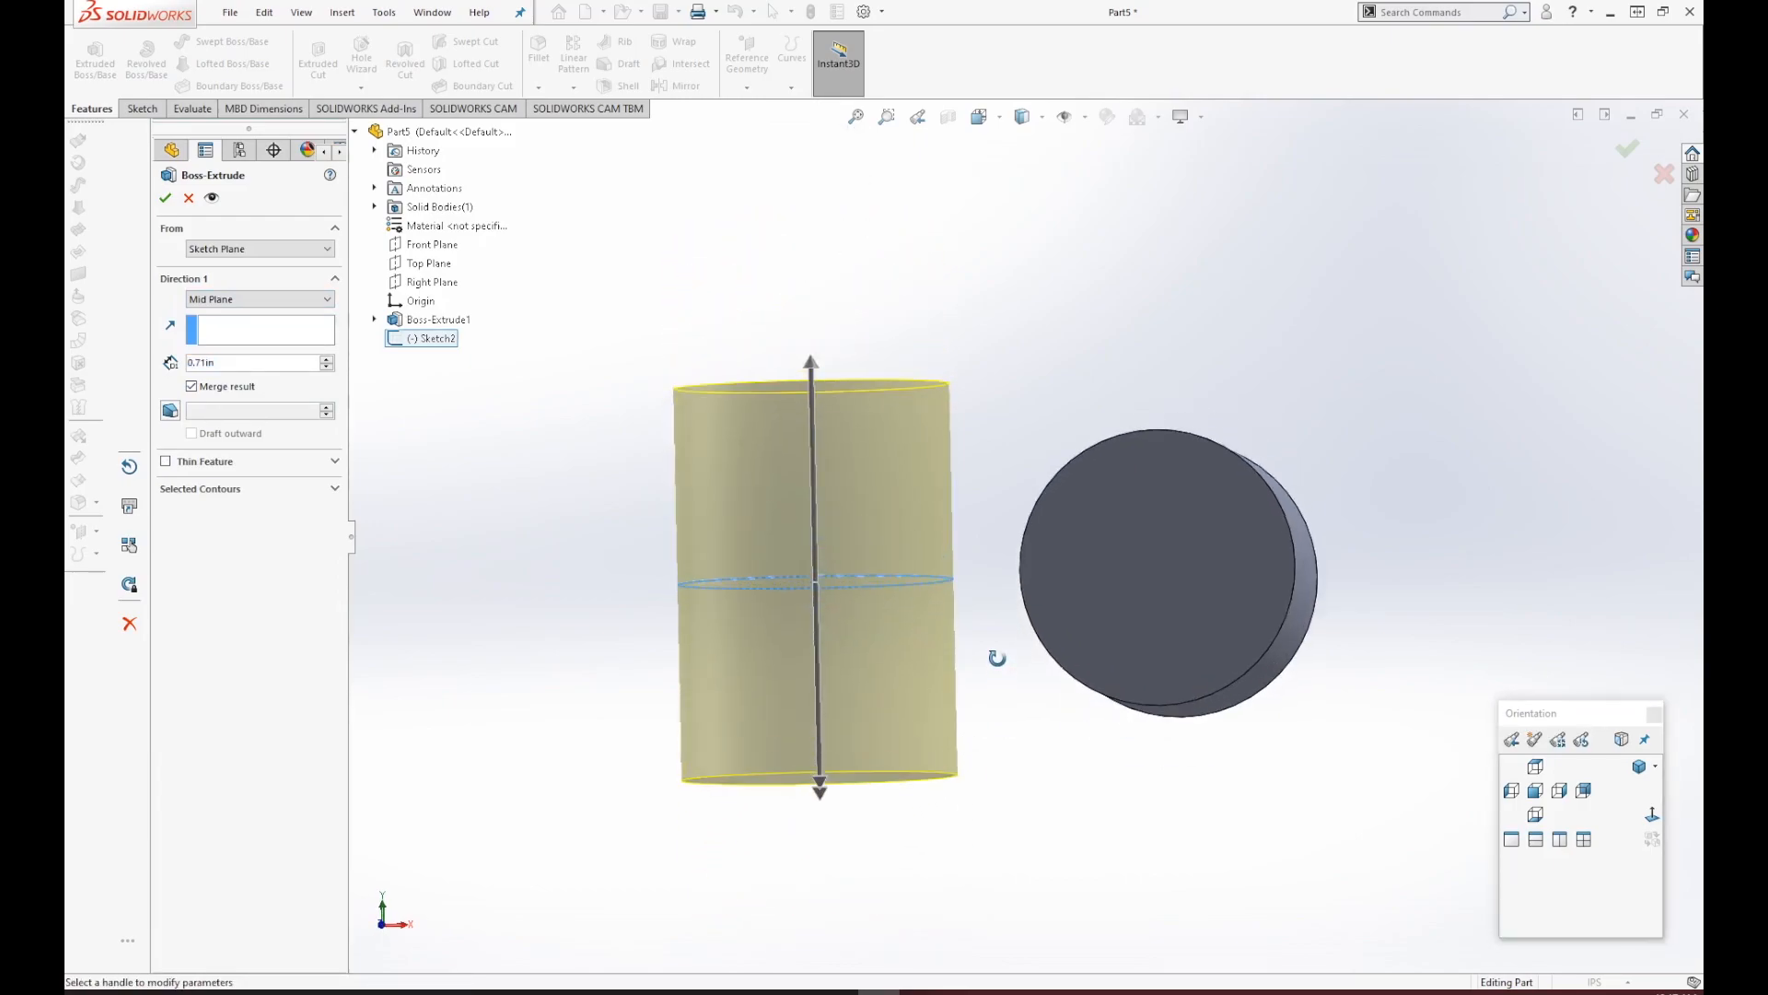
pyautogui.moveTo(819, 785); pyautogui.dragTo(820, 734)
pyautogui.moveTo(811, 362)
pyautogui.mouseDown()
pyautogui.moveTo(811, 471)
pyautogui.moveTo(811, 387)
pyautogui.mouseUp()
# Set the mid-plane extrusion's total depth to 0.5 in and accept the feature.
pyautogui.click(220, 362)
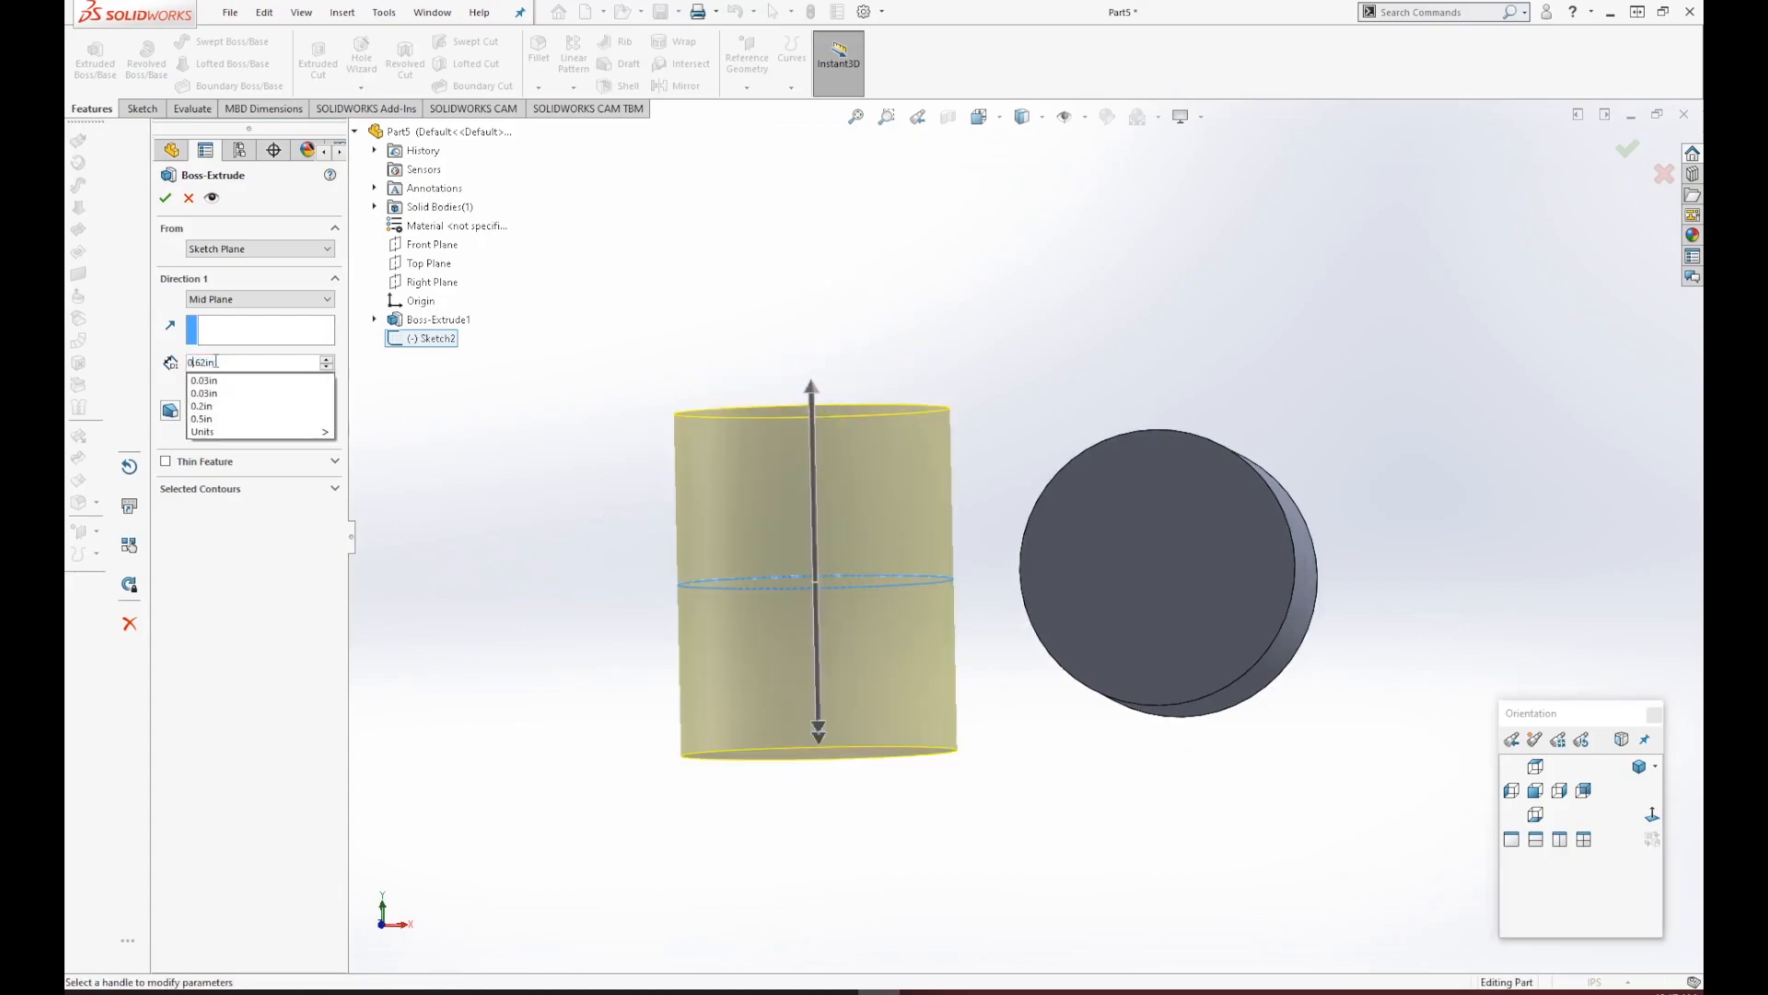
pyautogui.moveTo(220, 361); pyautogui.dragTo(168, 357)
pyautogui.write('0.5')
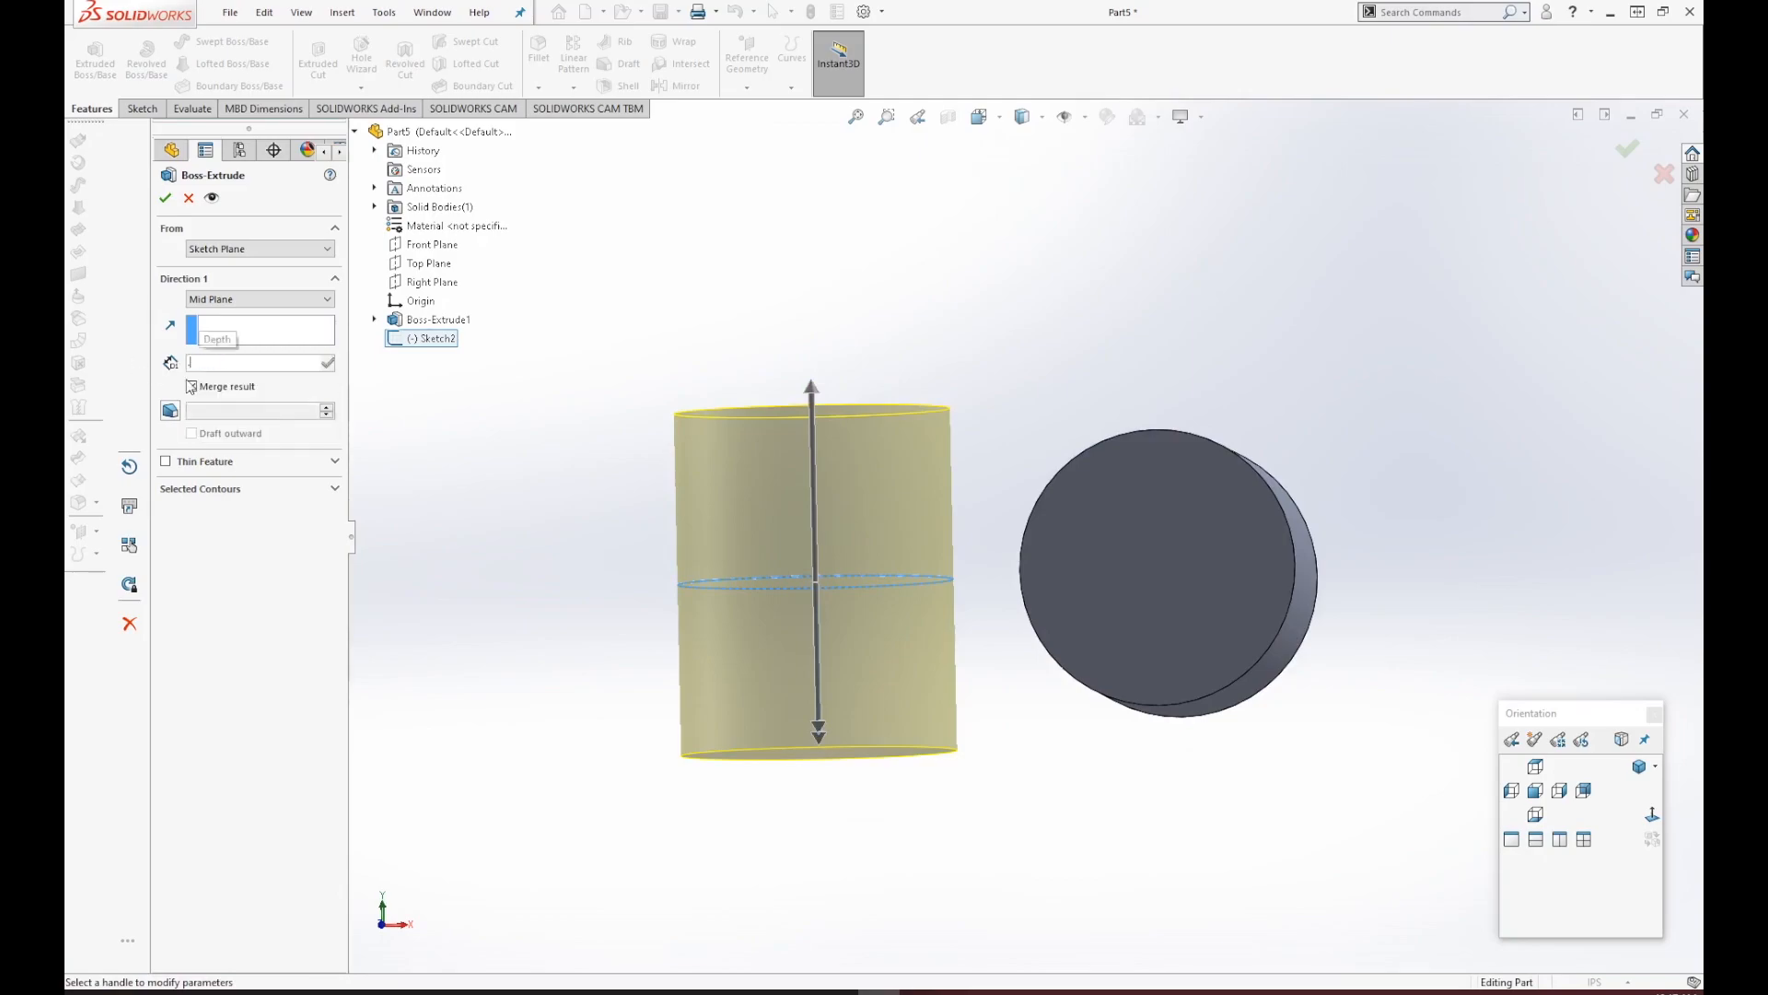
pyautogui.press('Return')
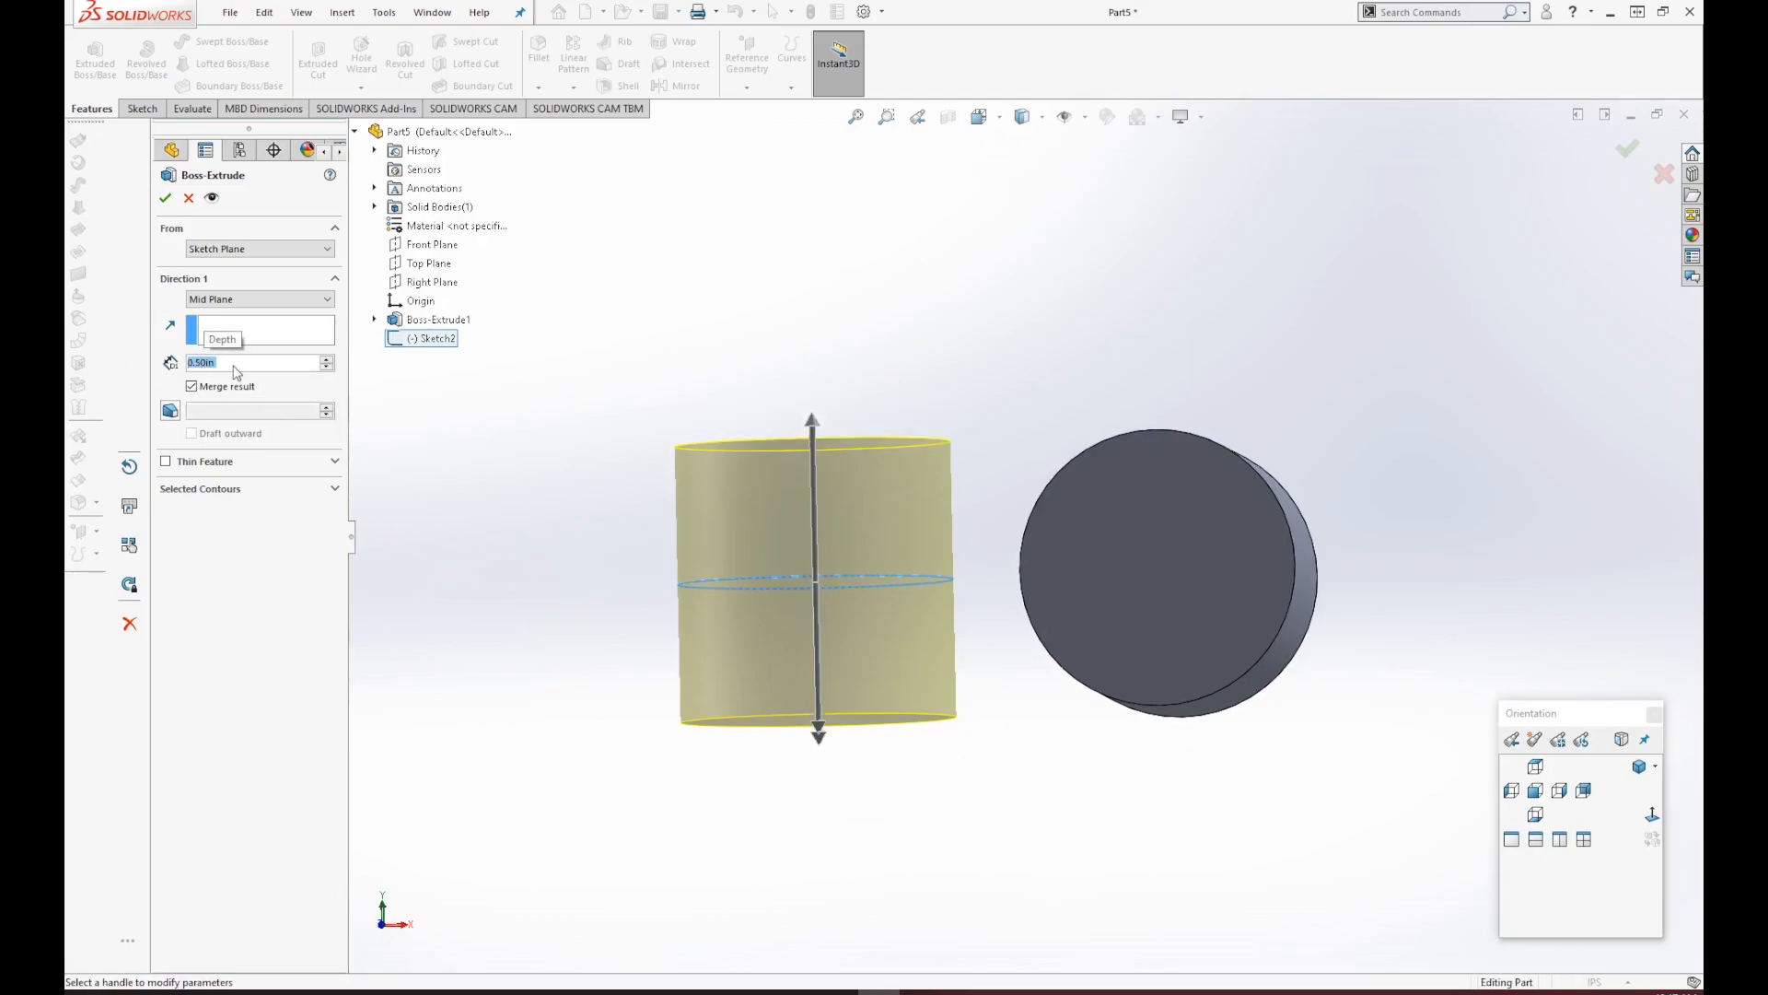
pyautogui.click(167, 200)
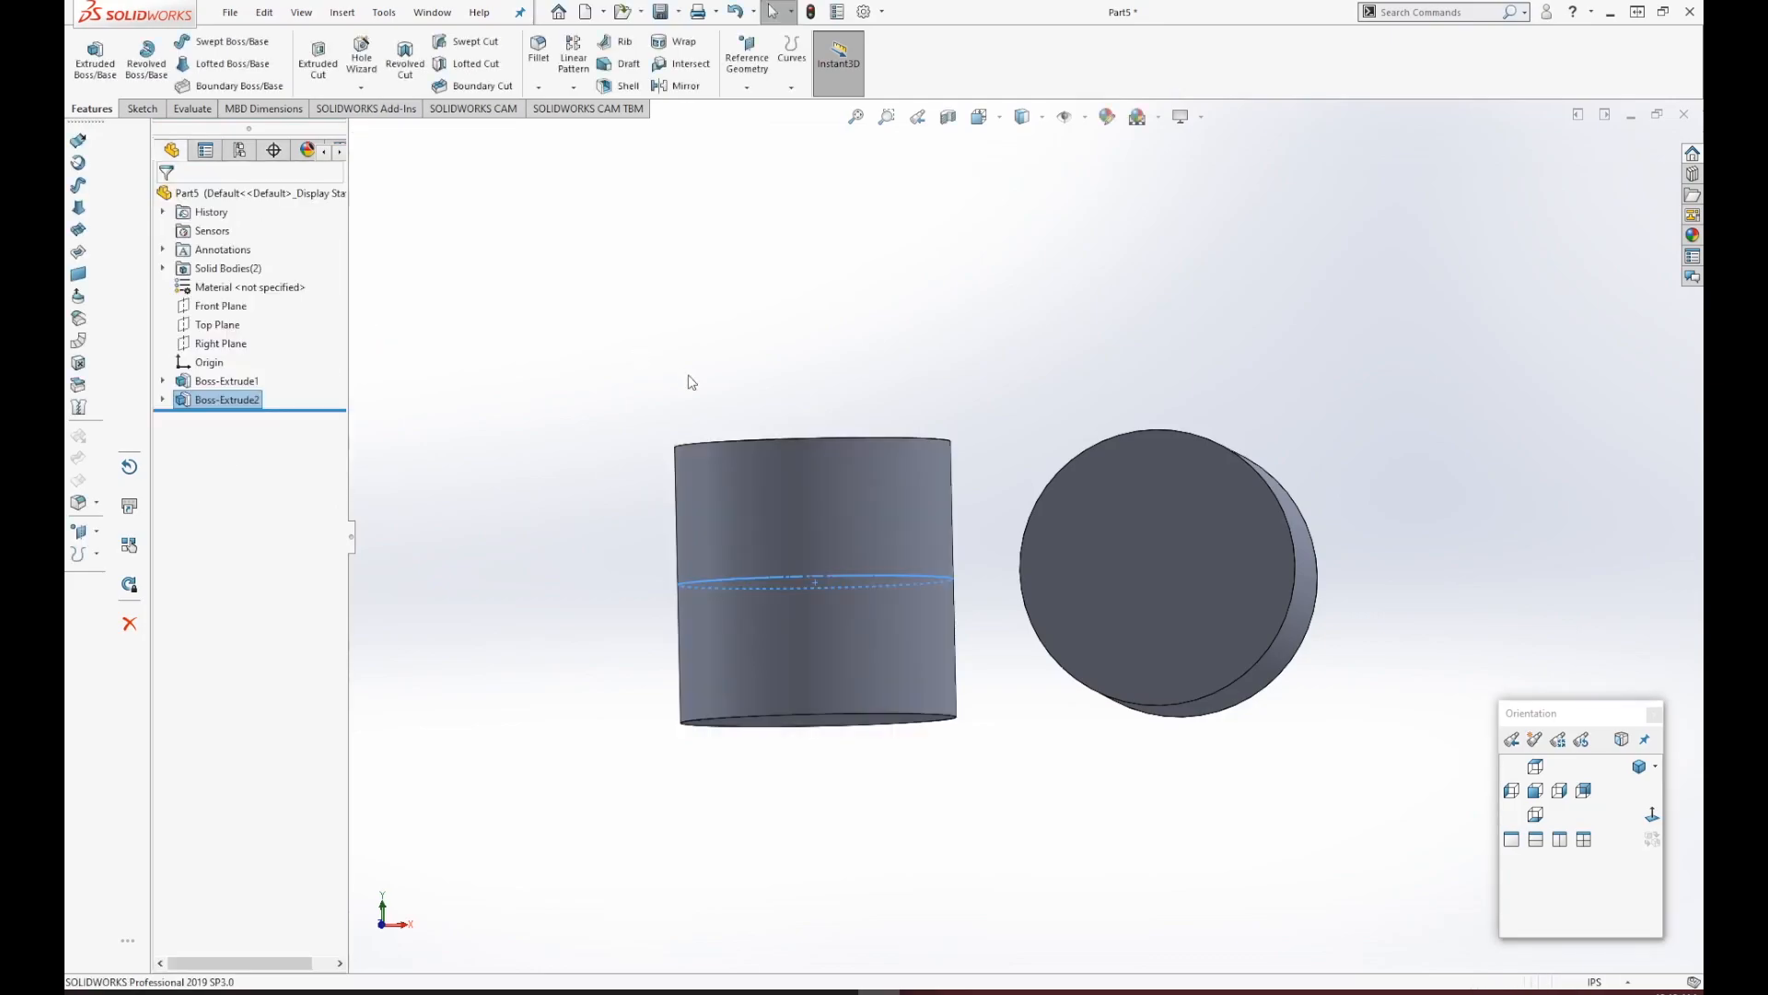
# Compare the two extruded cylinders and their depth dimensions by selecting each feature in turn.
pyautogui.moveTo(1044, 616); pyautogui.dragTo(1181, 667, button='middle')
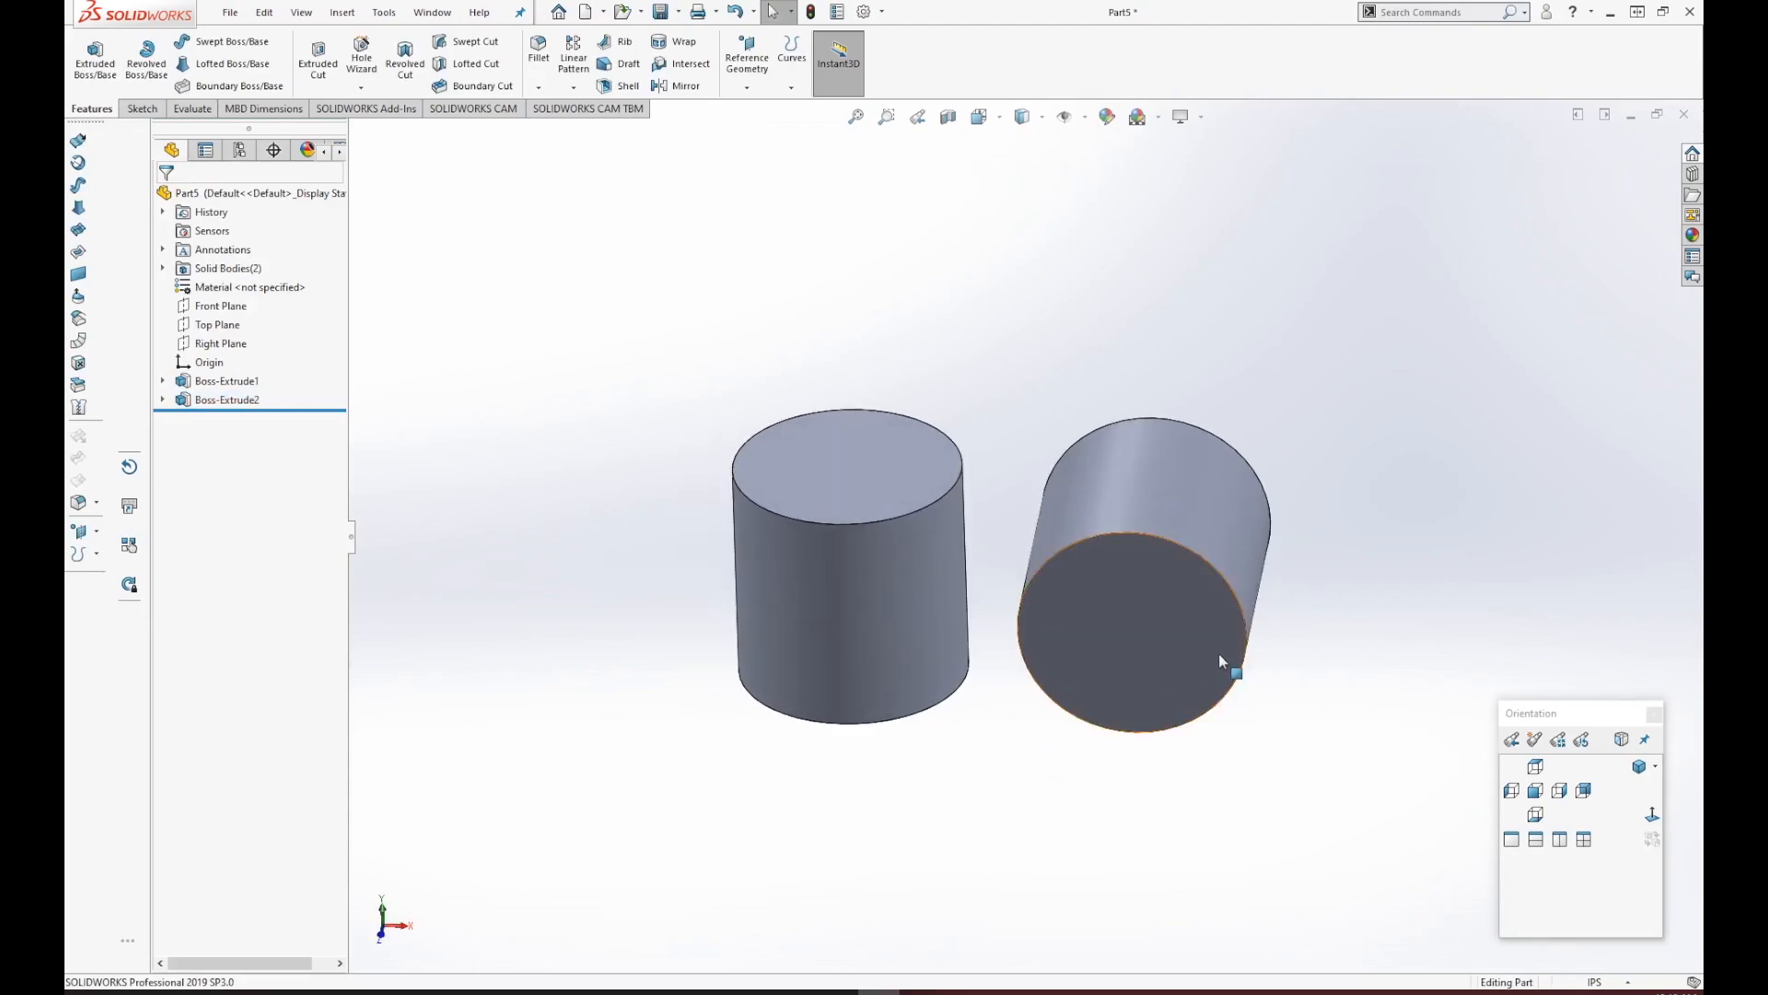
pyautogui.scroll(-3, 1224, 650)
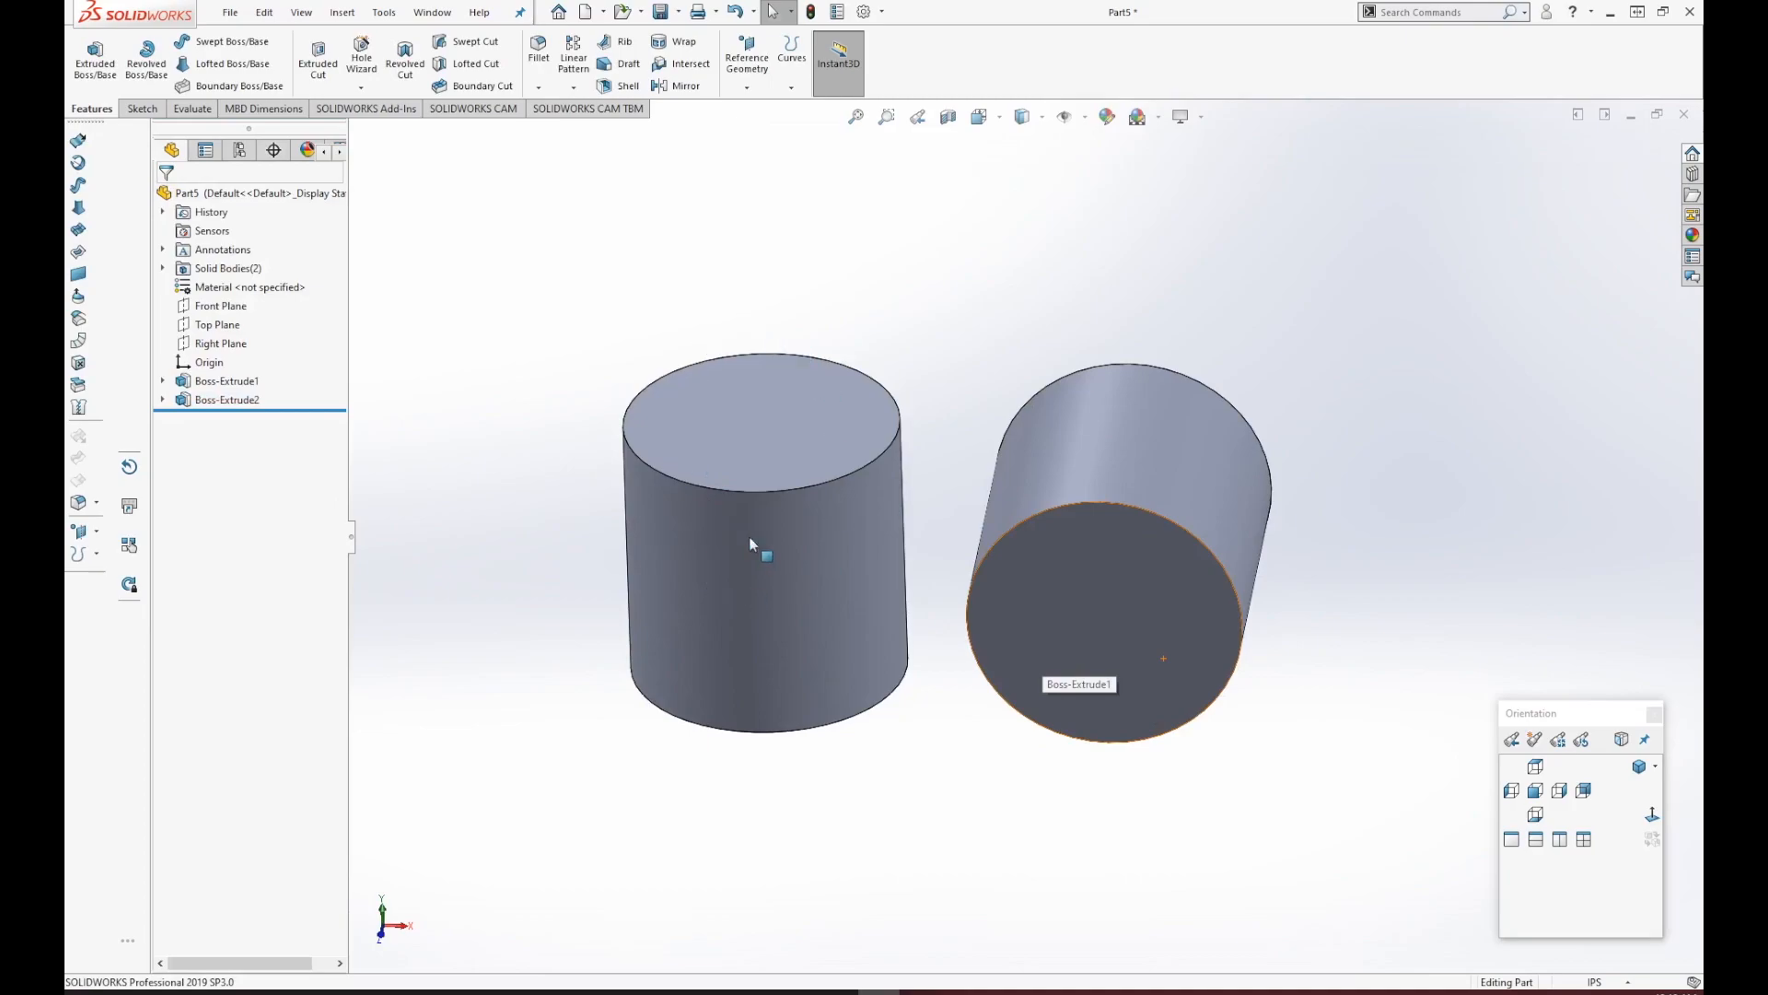
pyautogui.click(227, 381)
pyautogui.click(230, 400)
pyautogui.click(226, 381)
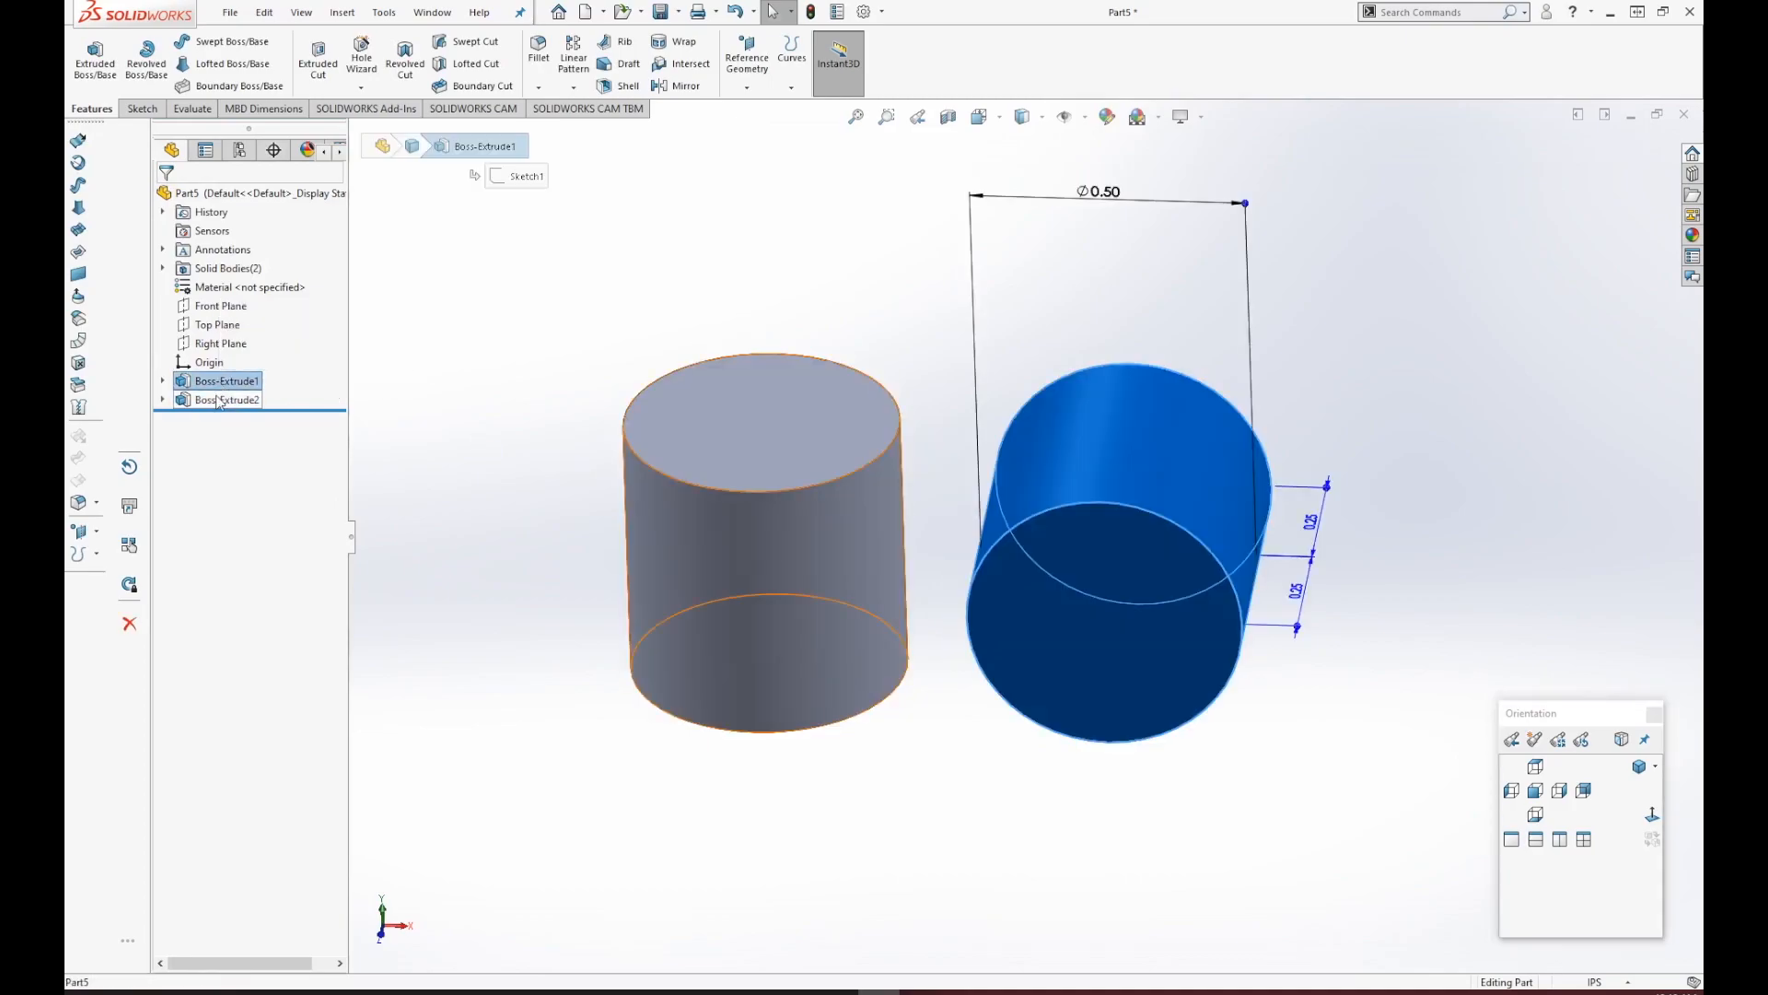
pyautogui.click(220, 401)
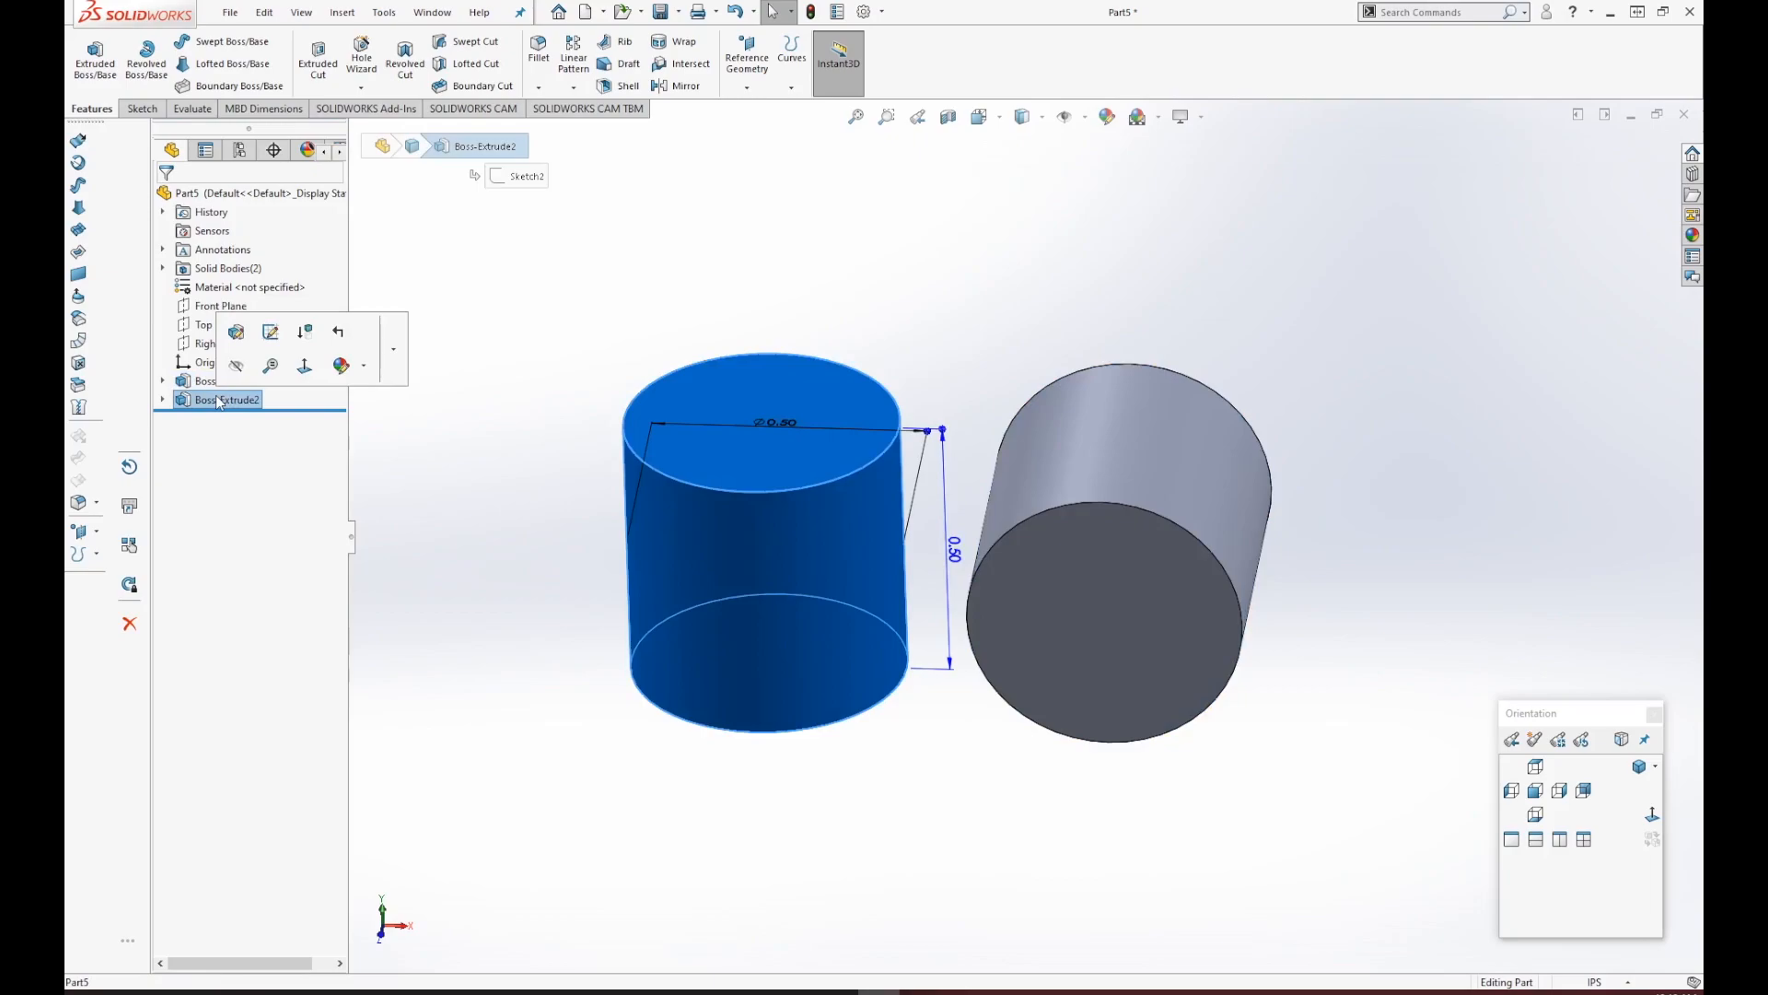
pyautogui.click(539, 711)
pyautogui.scroll(2, 838, 799)
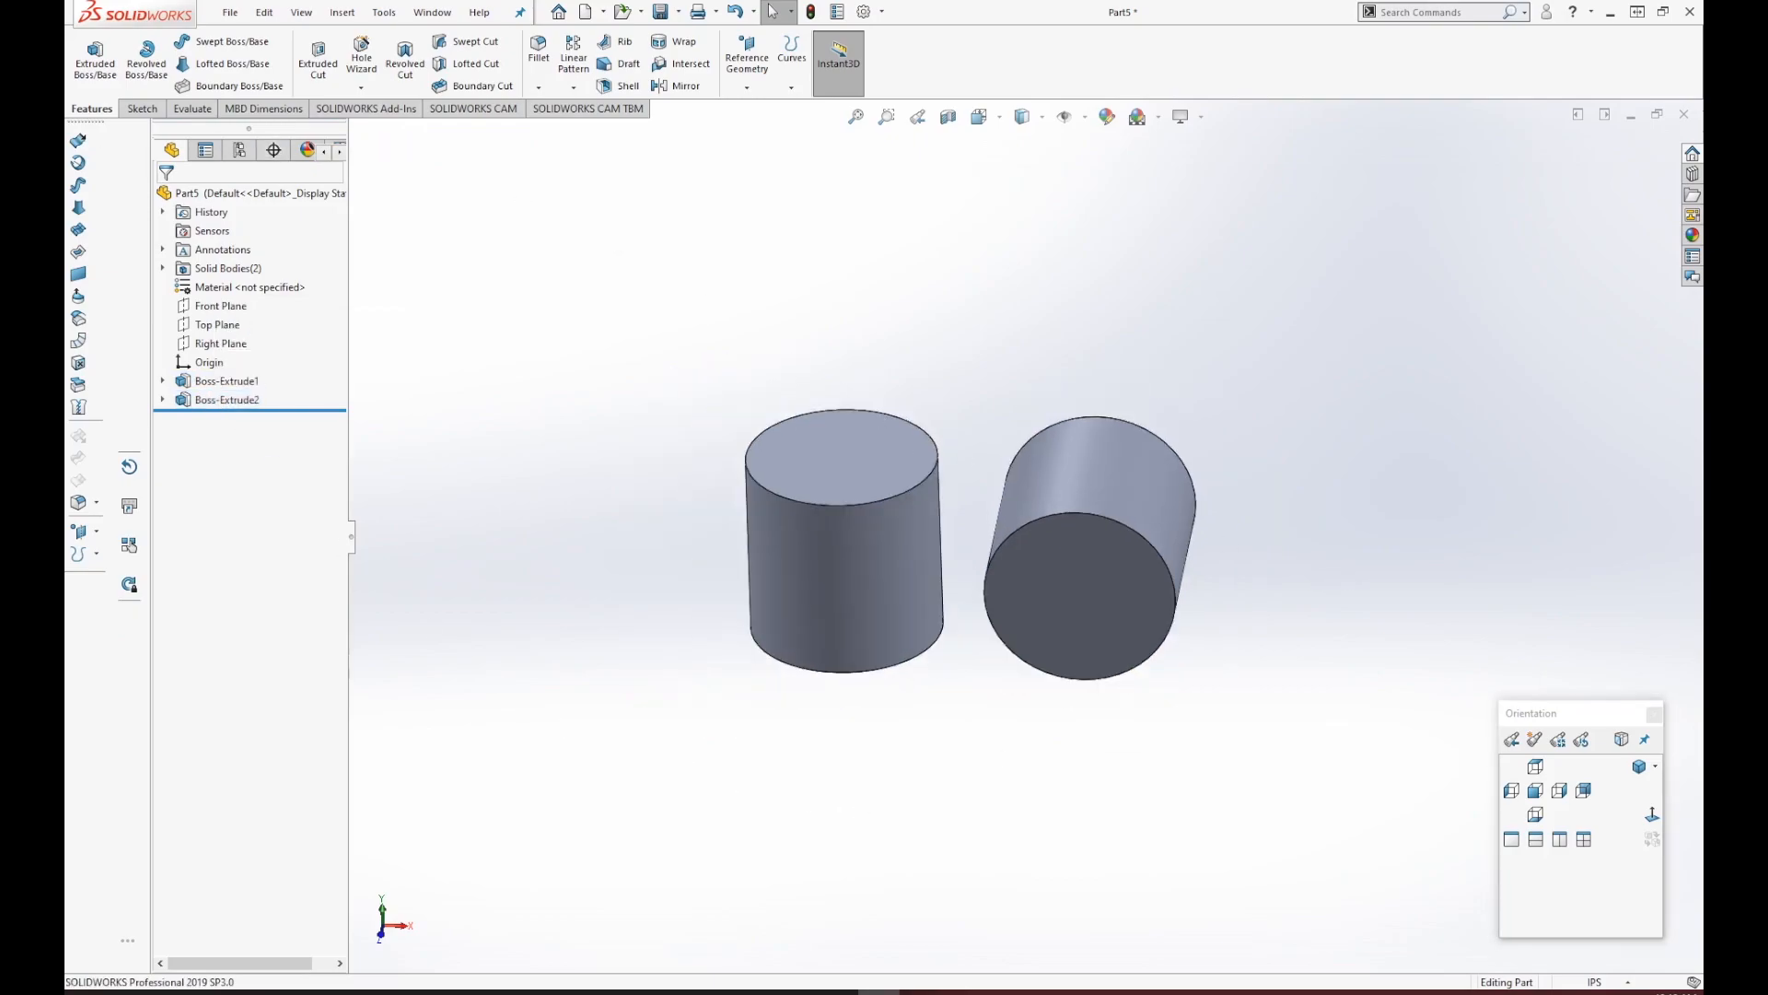
# Start a new sketch on the Right Plane and orient the view normal to it.
pyautogui.click(141, 110)
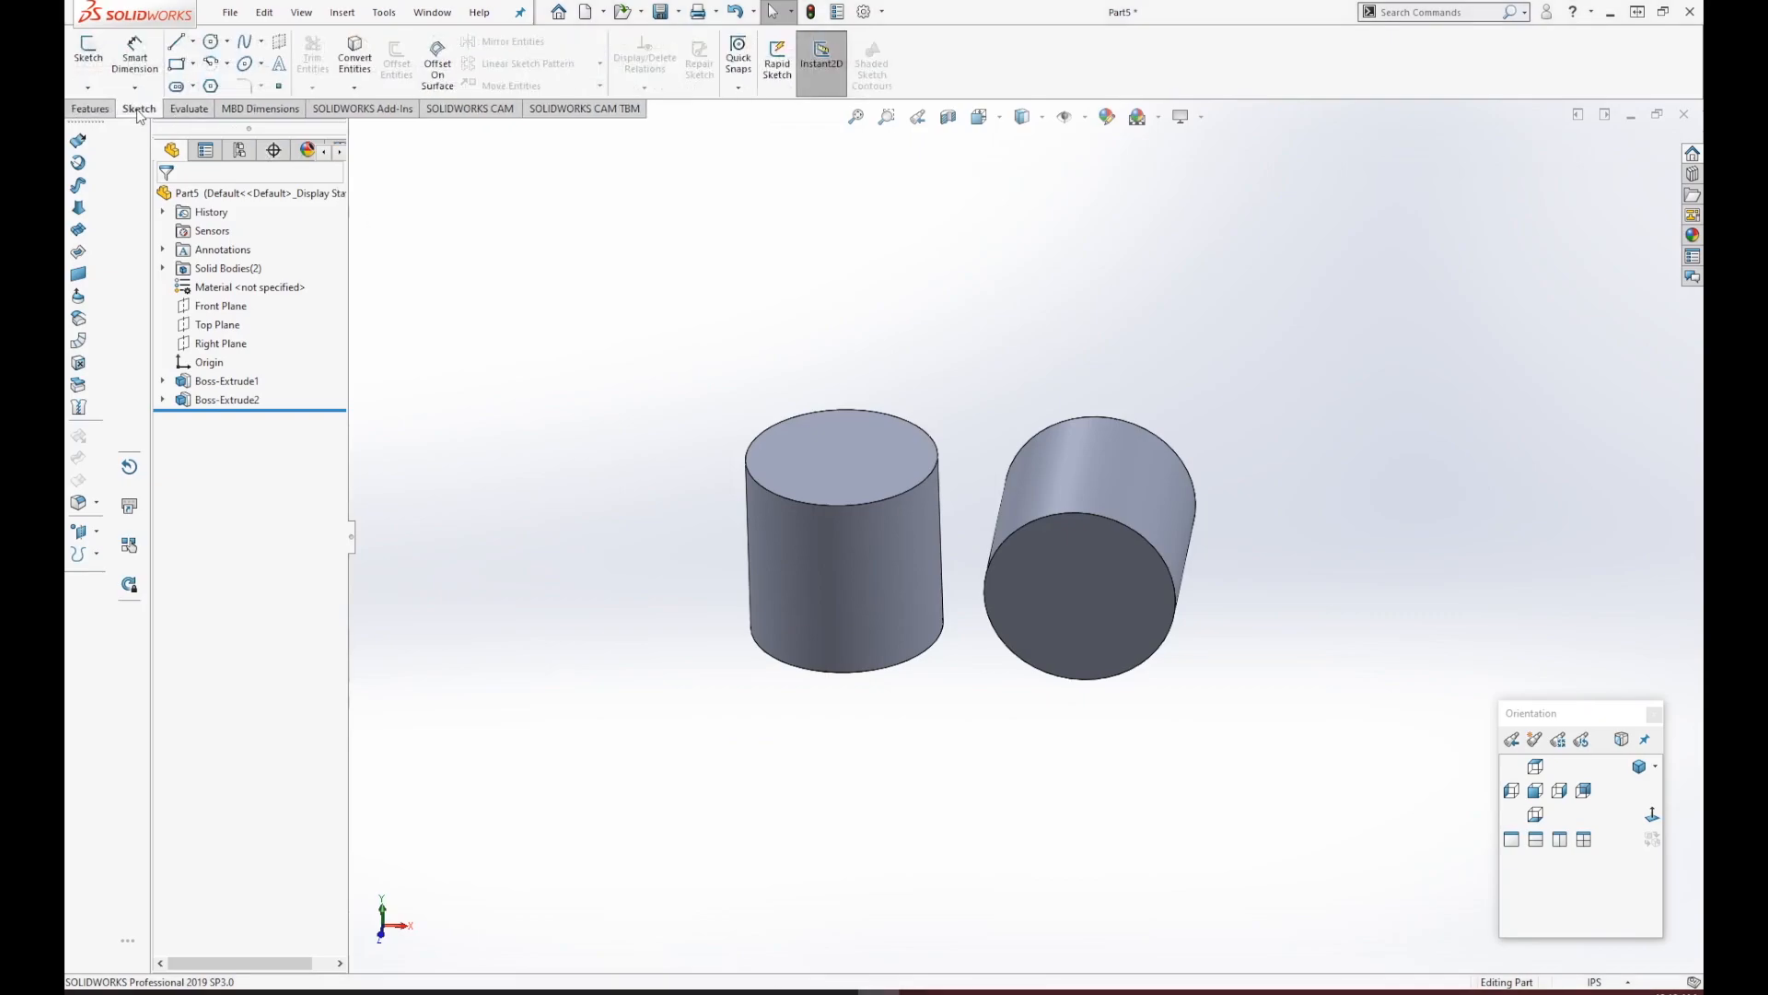
pyautogui.click(90, 58)
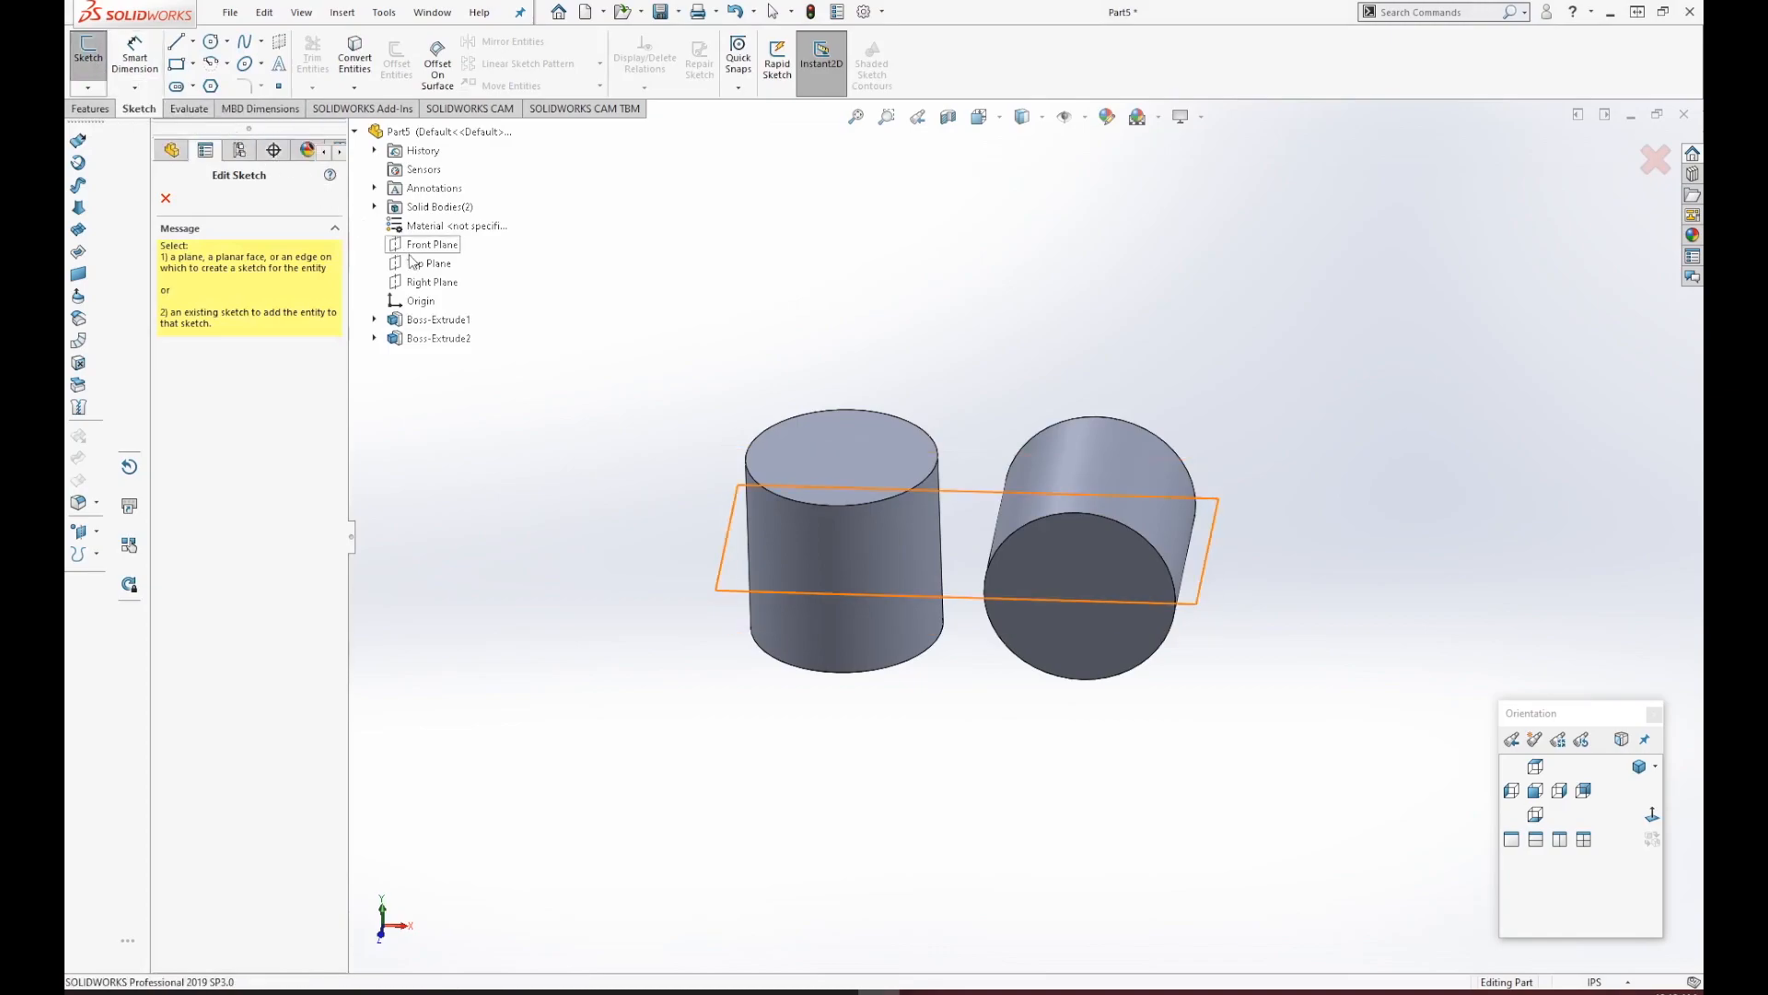
pyautogui.click(451, 287)
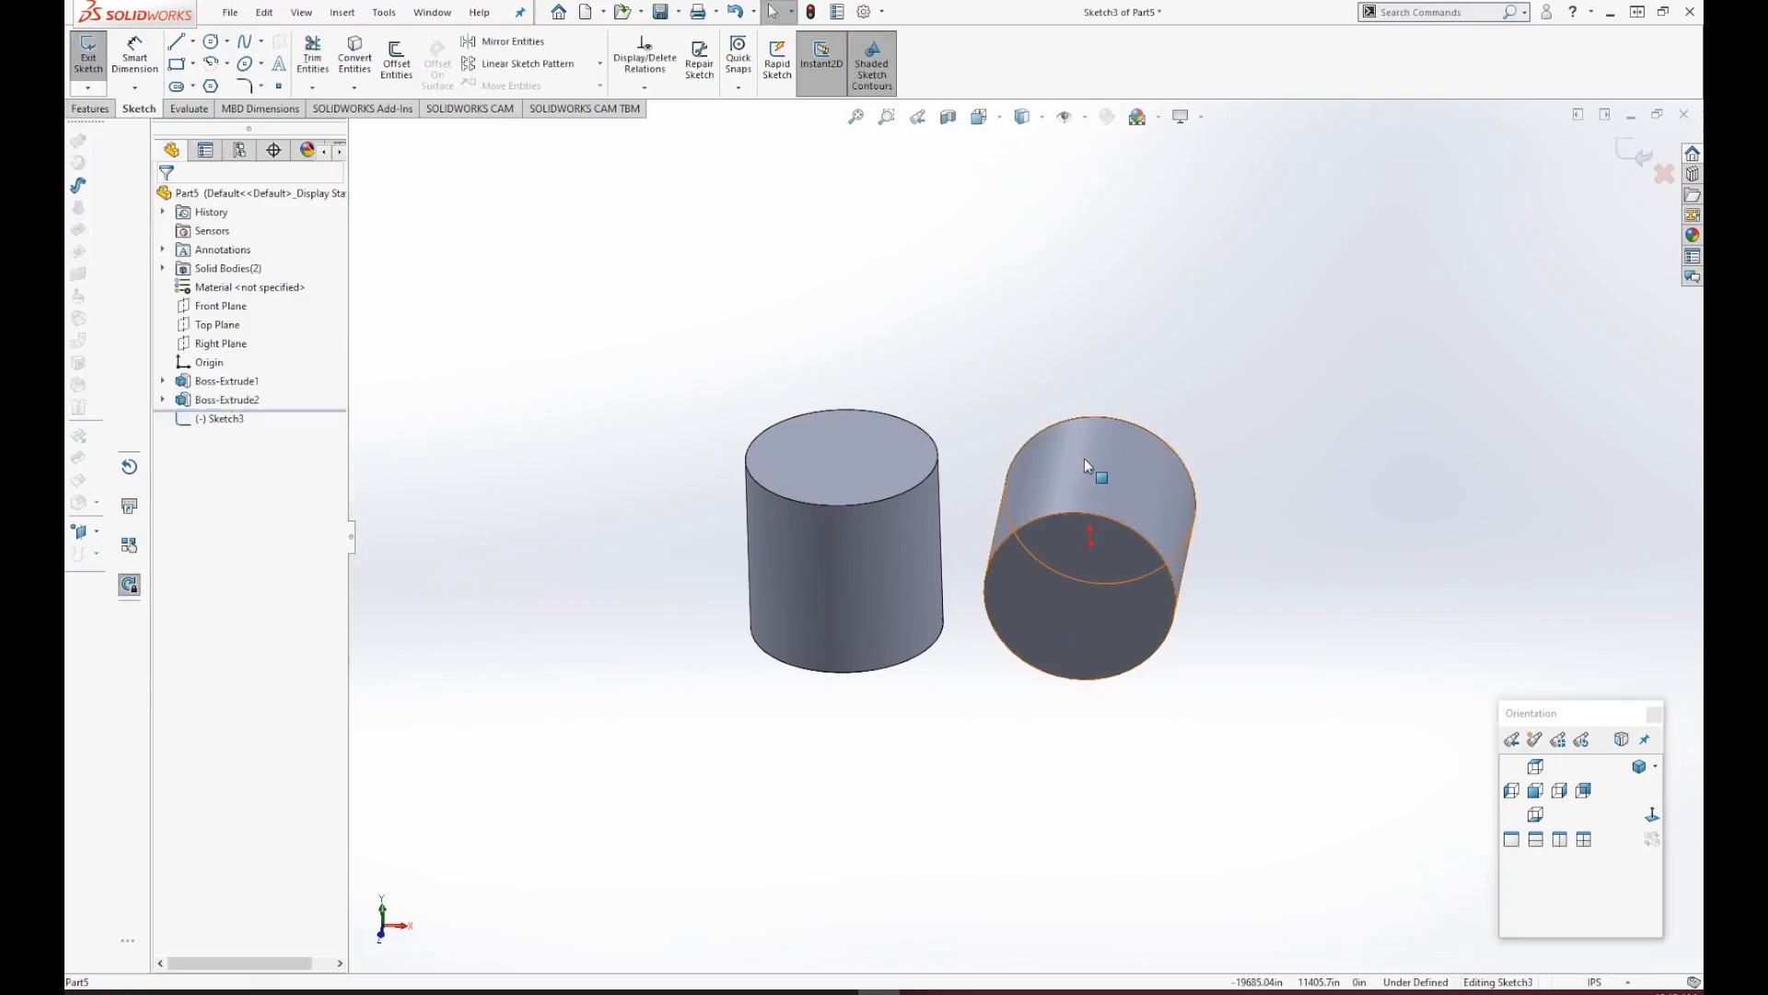
pyautogui.click(1652, 814)
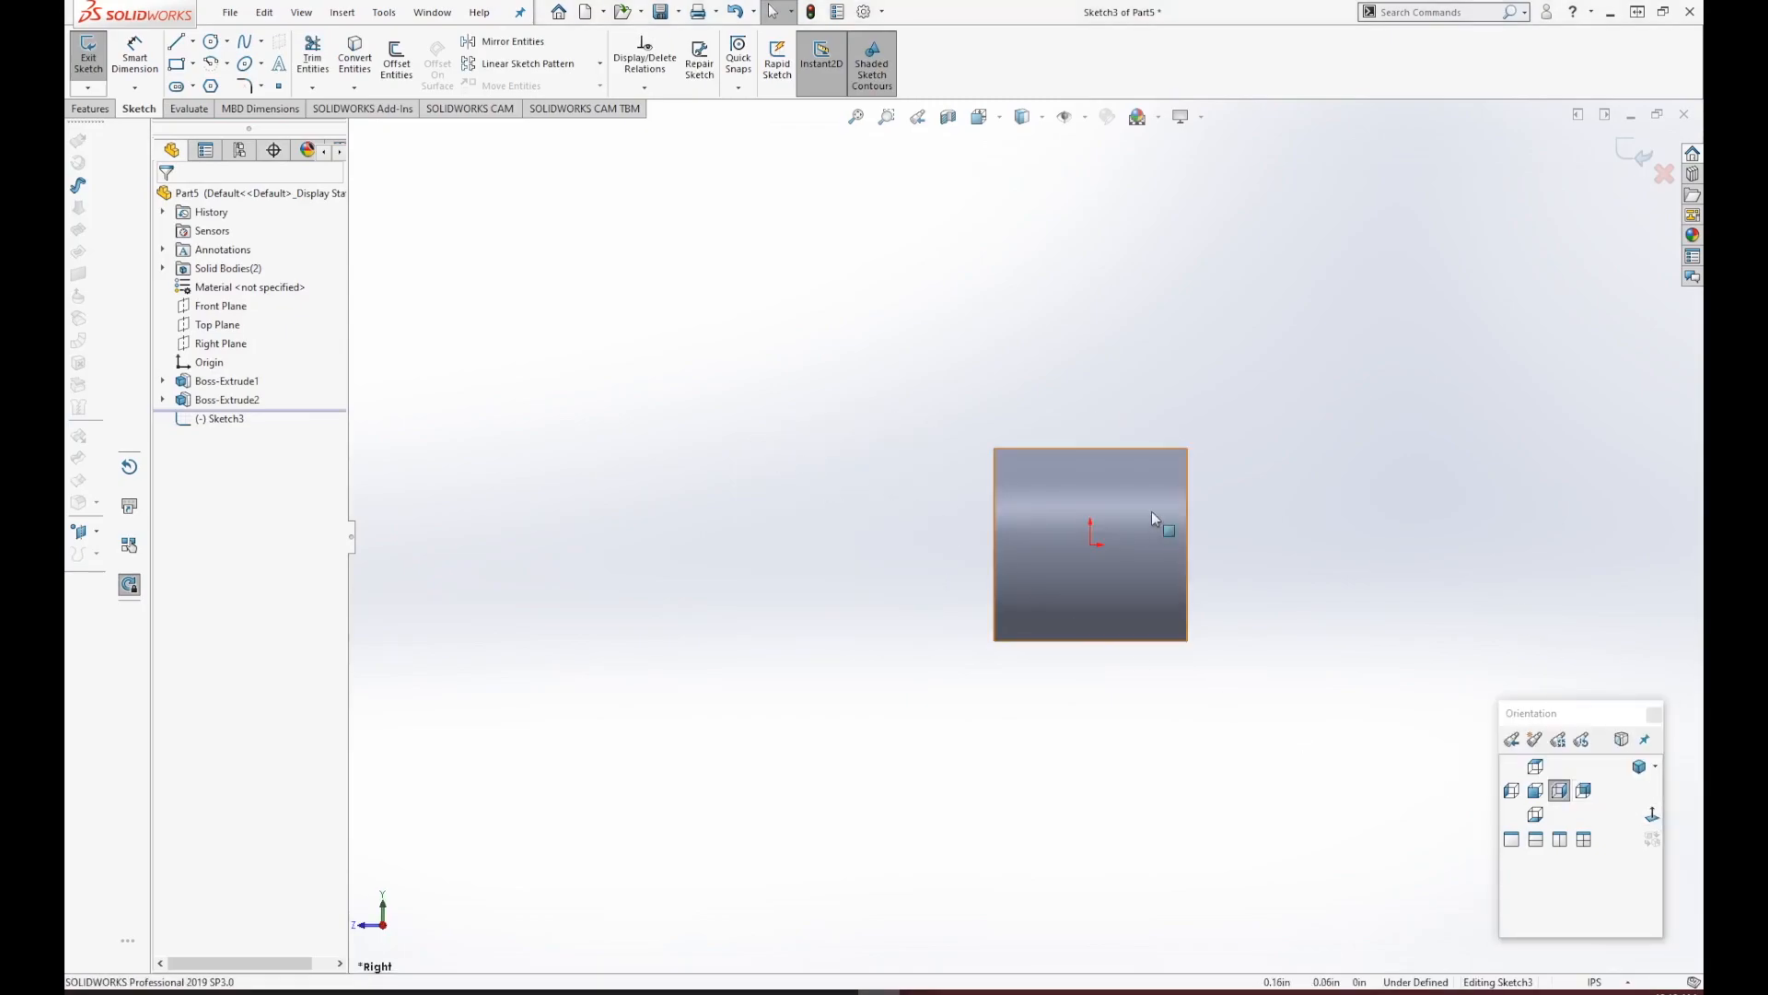
# Sketch a circle about 0.48 in in diameter, centred level with the origin and about 0.74 in to its left.
pyautogui.click(213, 44)
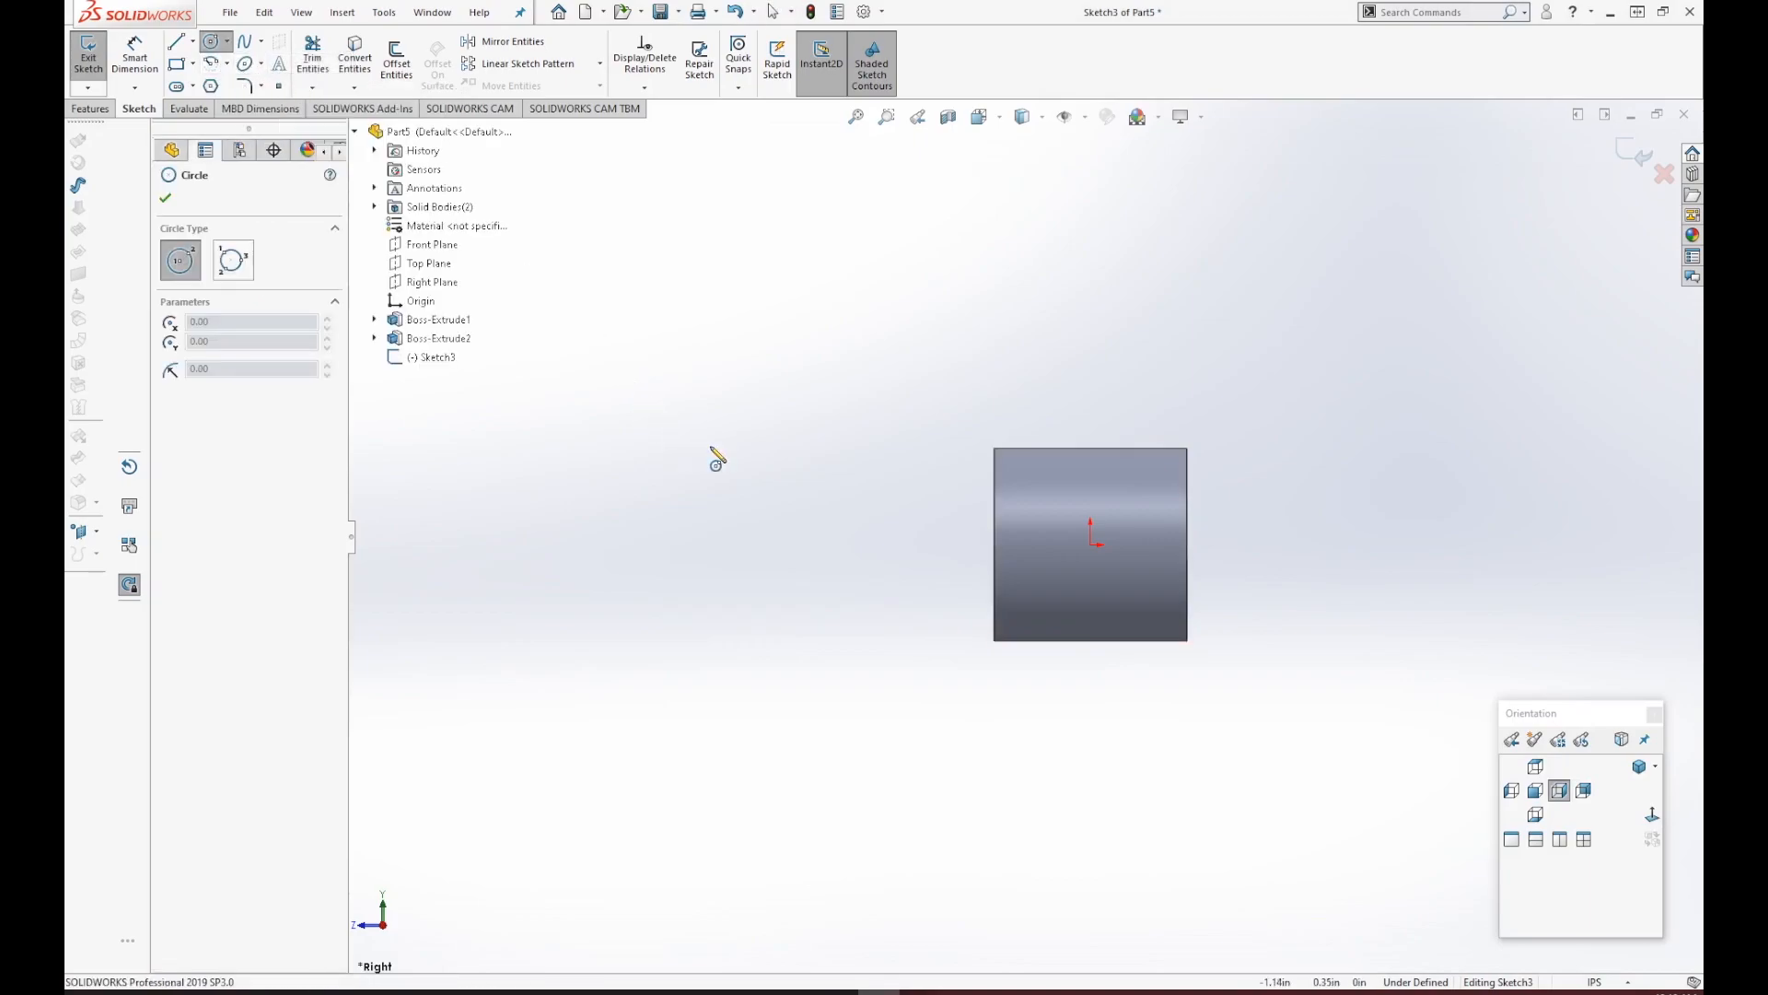
pyautogui.click(807, 544)
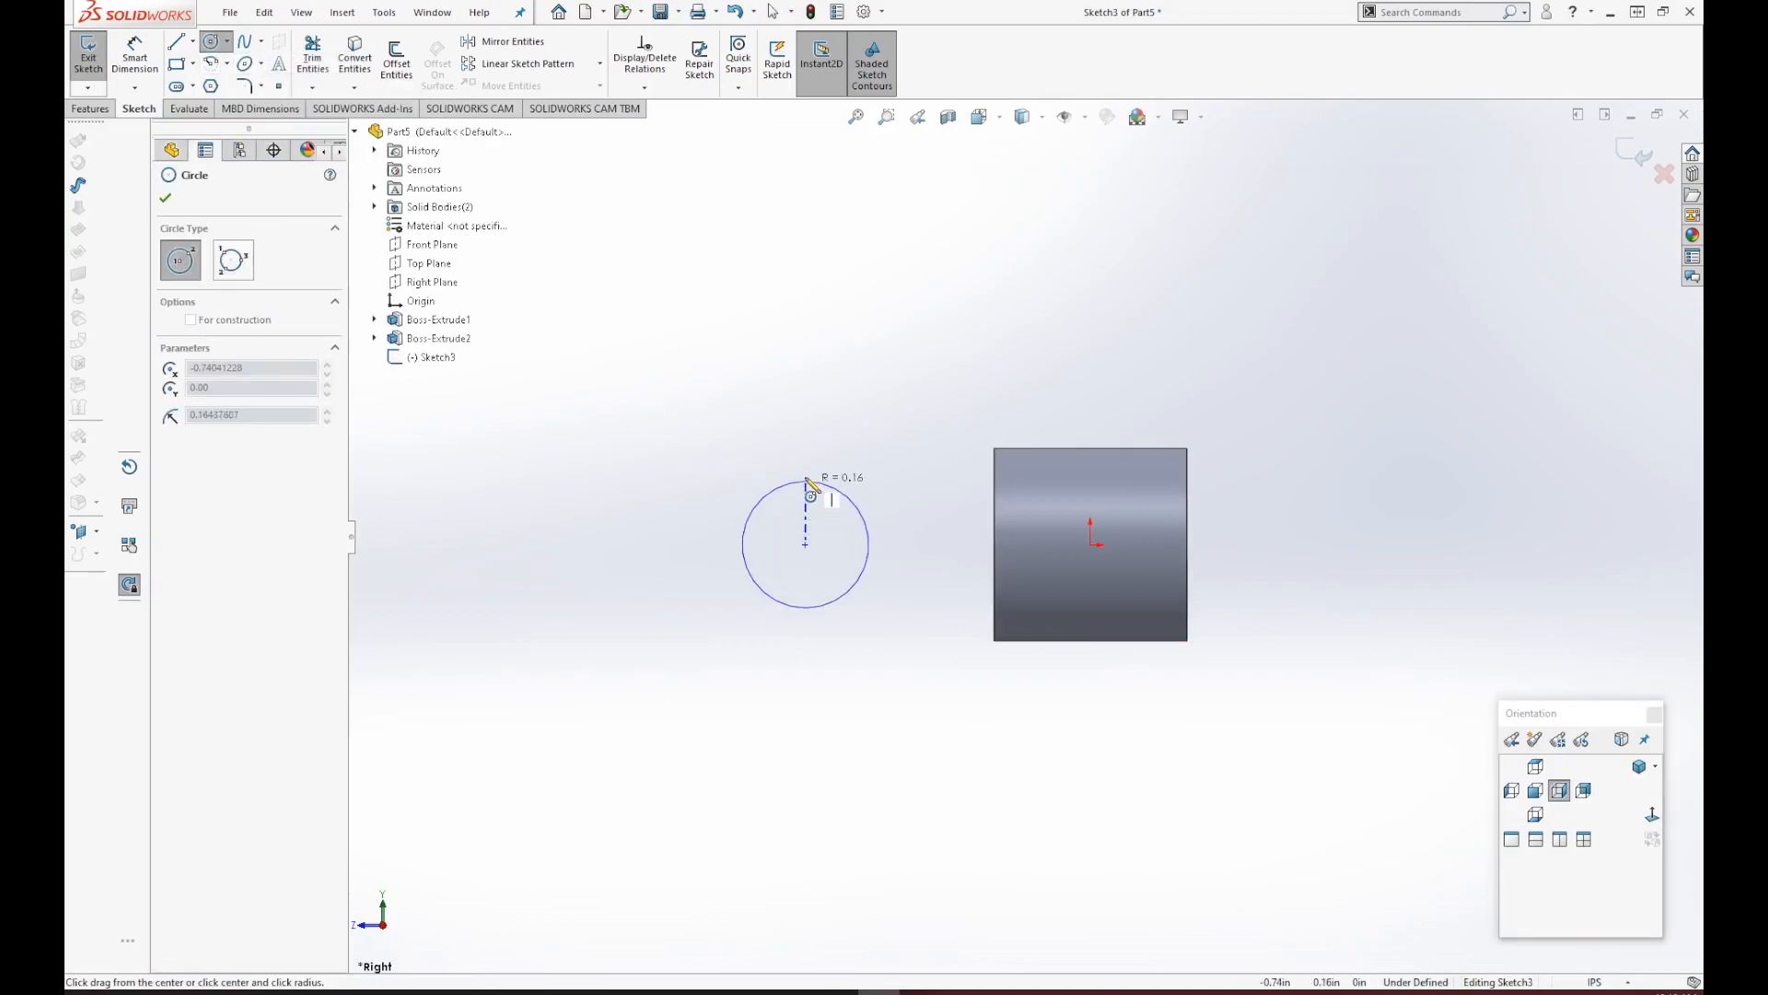
pyautogui.click(806, 452)
# Dimension the Right Plane circle's diameter as 0.5 in and close the dimension tool.
pyautogui.click(135, 46)
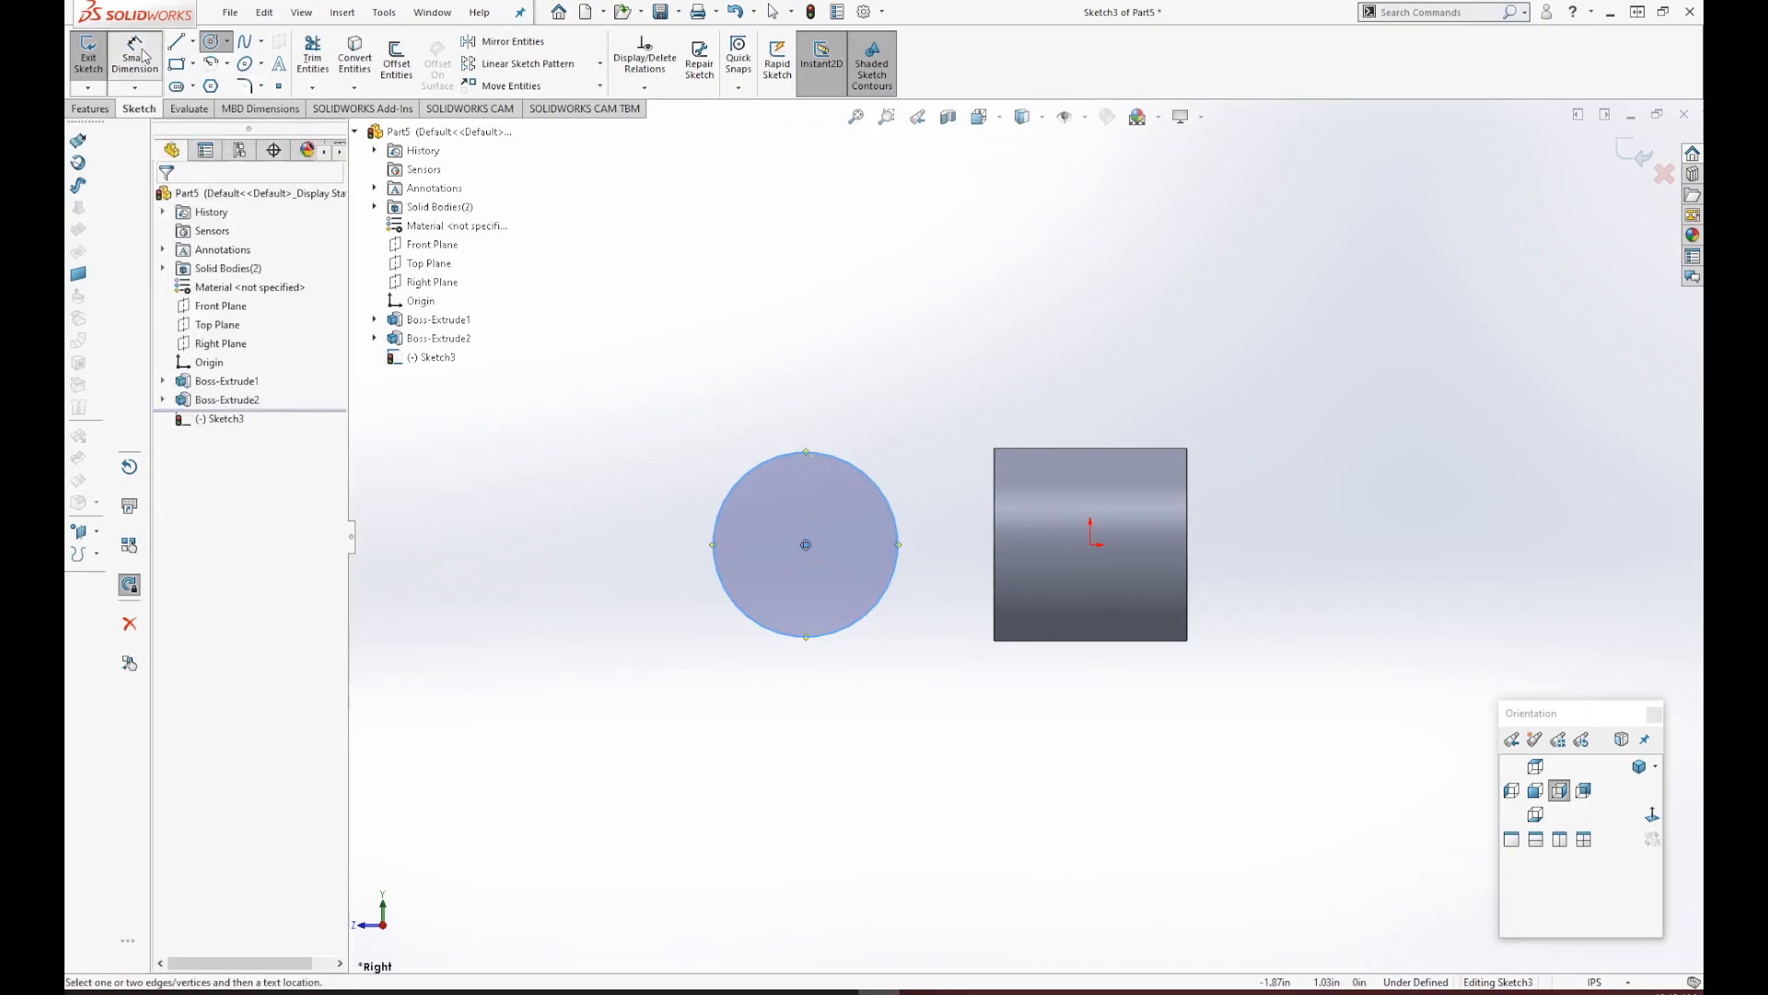
pyautogui.click(783, 455)
pyautogui.click(794, 387)
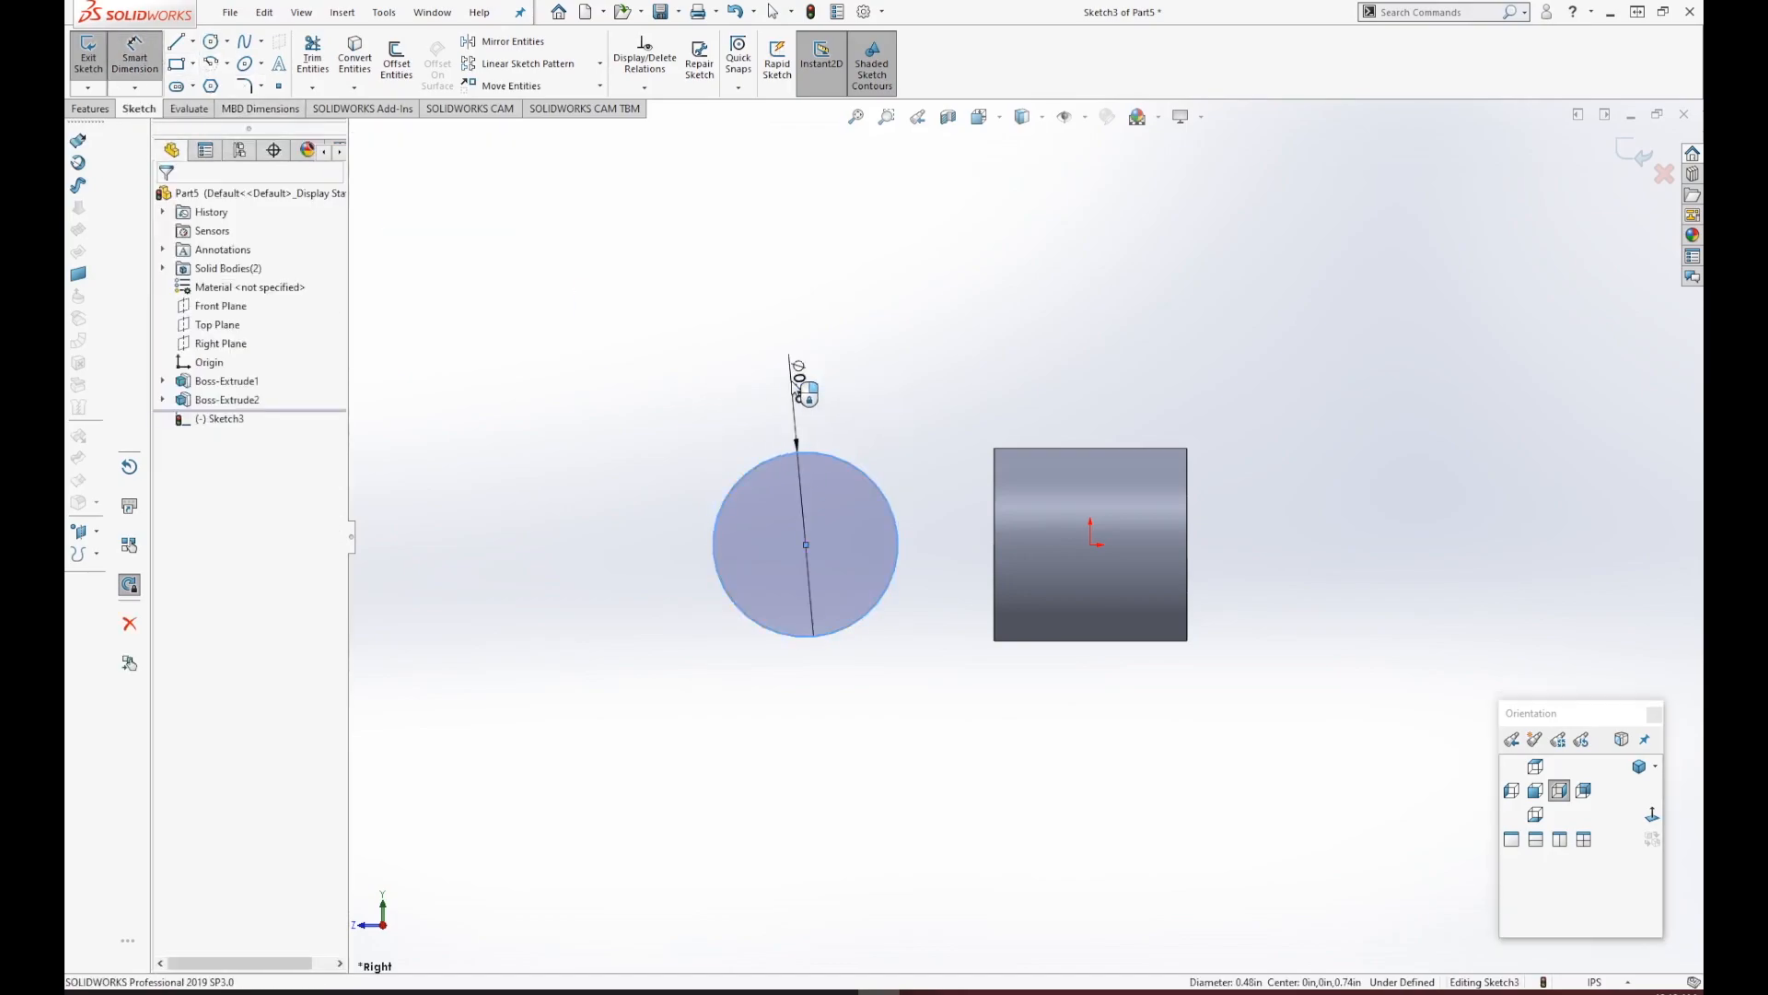
pyautogui.write('.5')
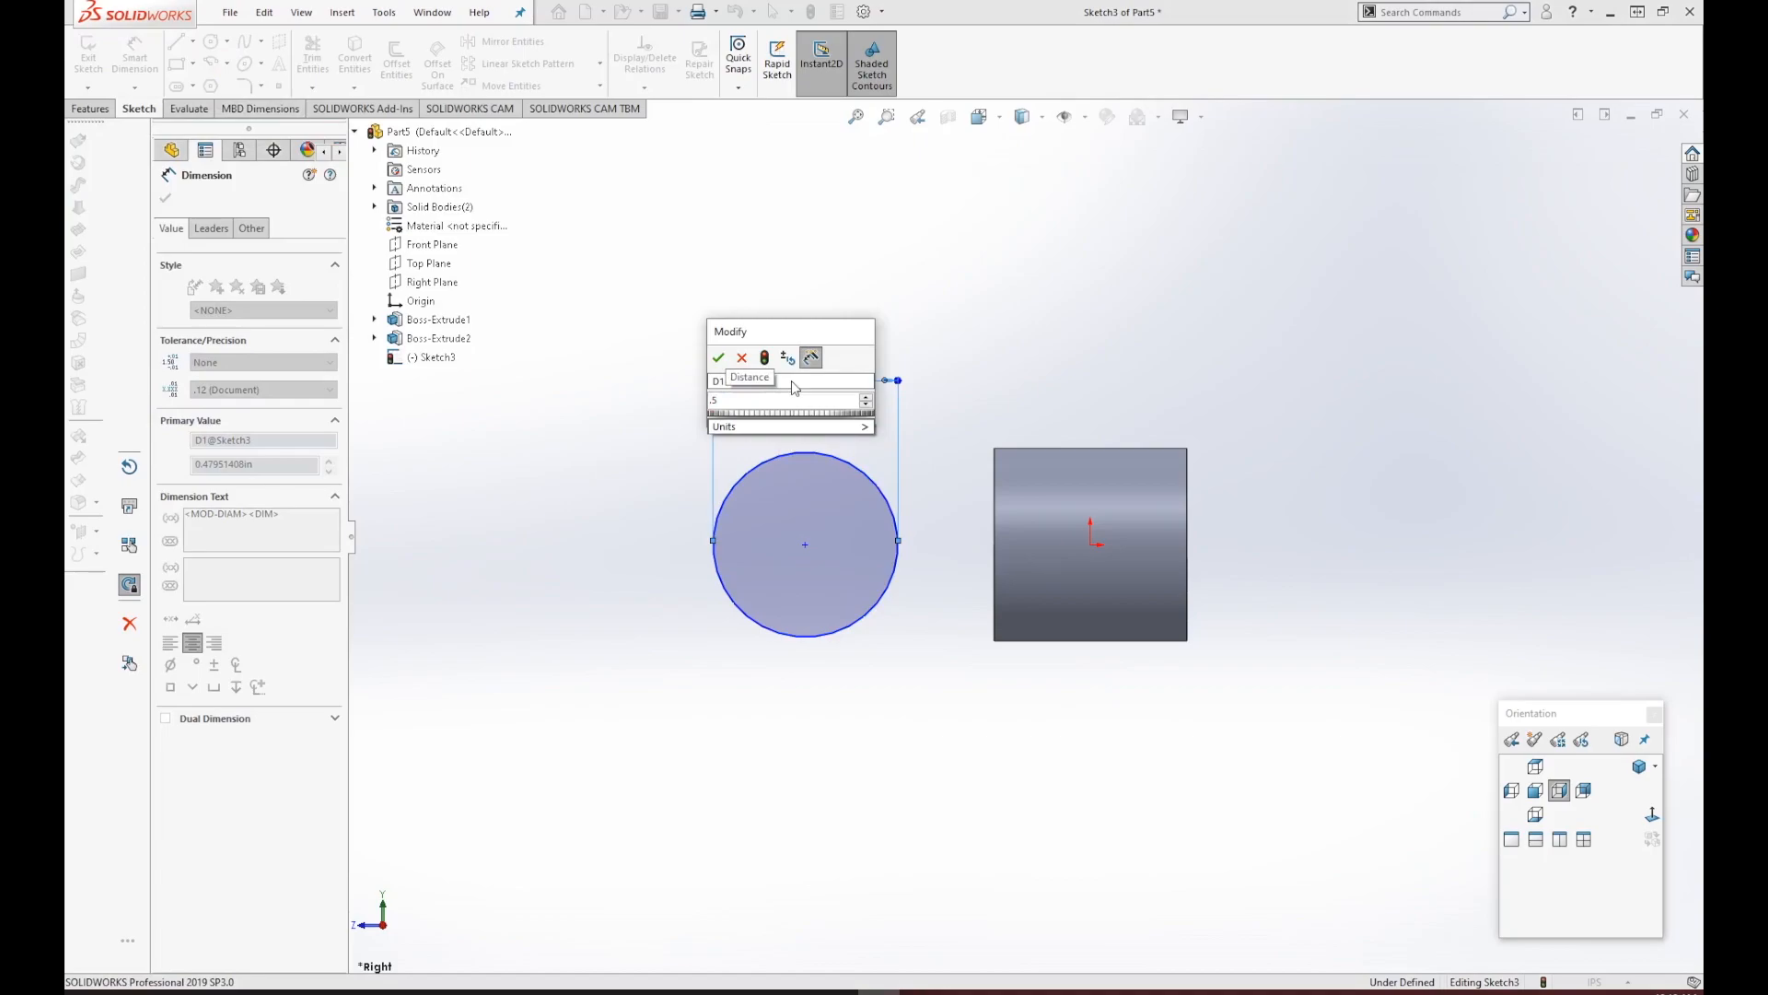
pyautogui.press('Return')
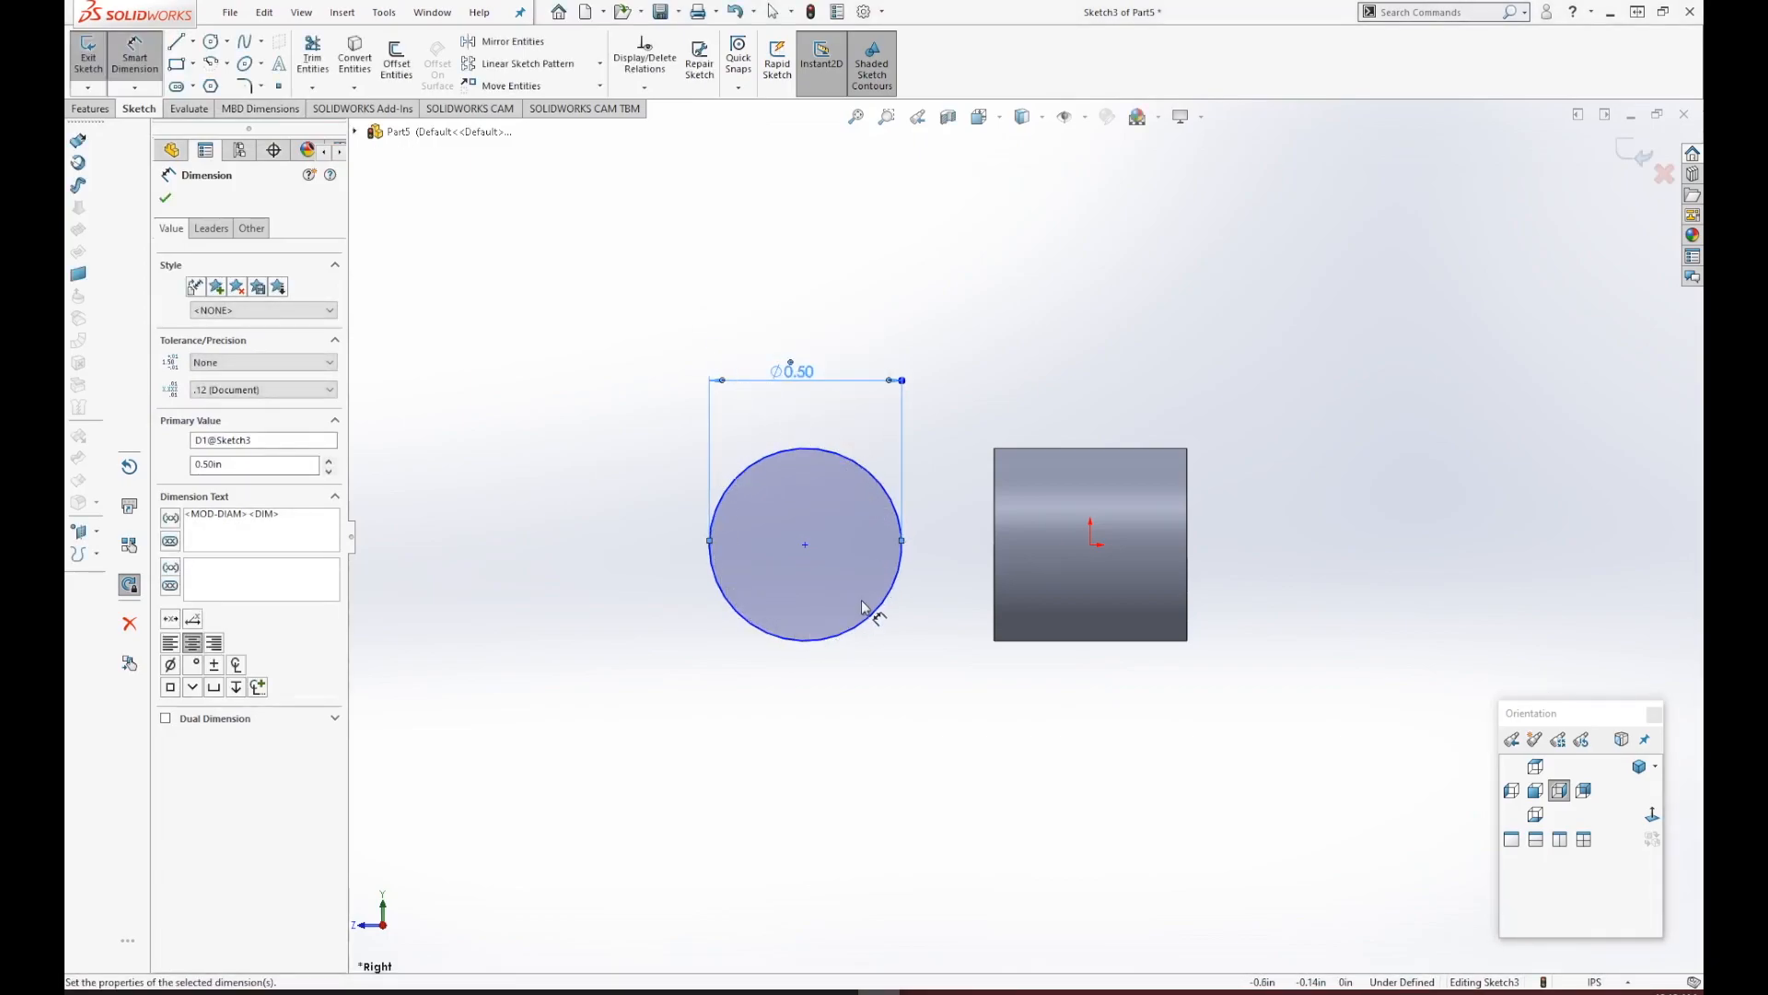
pyautogui.click(159, 202)
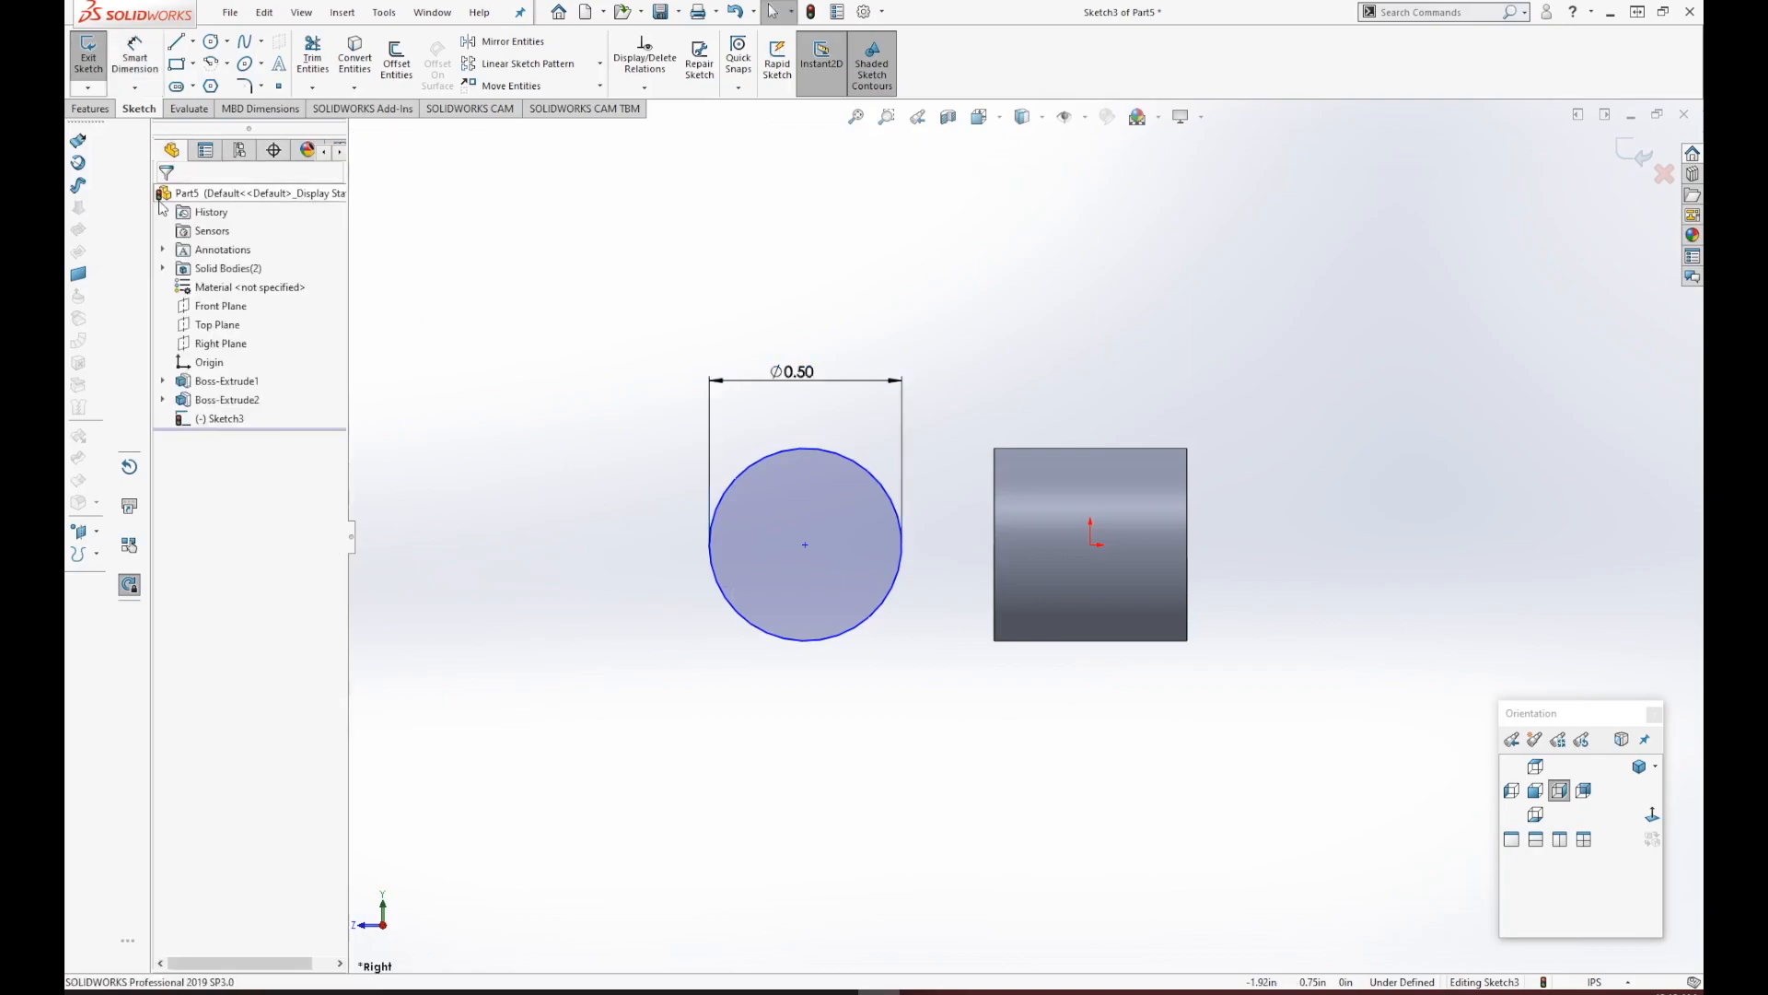
# Extrude the Right Plane circle 0.50 in with a Mid Plane end condition.
pyautogui.scroll(1, 704, 452)
pyautogui.moveTo(704, 452); pyautogui.dragTo(809, 539, button='middle')
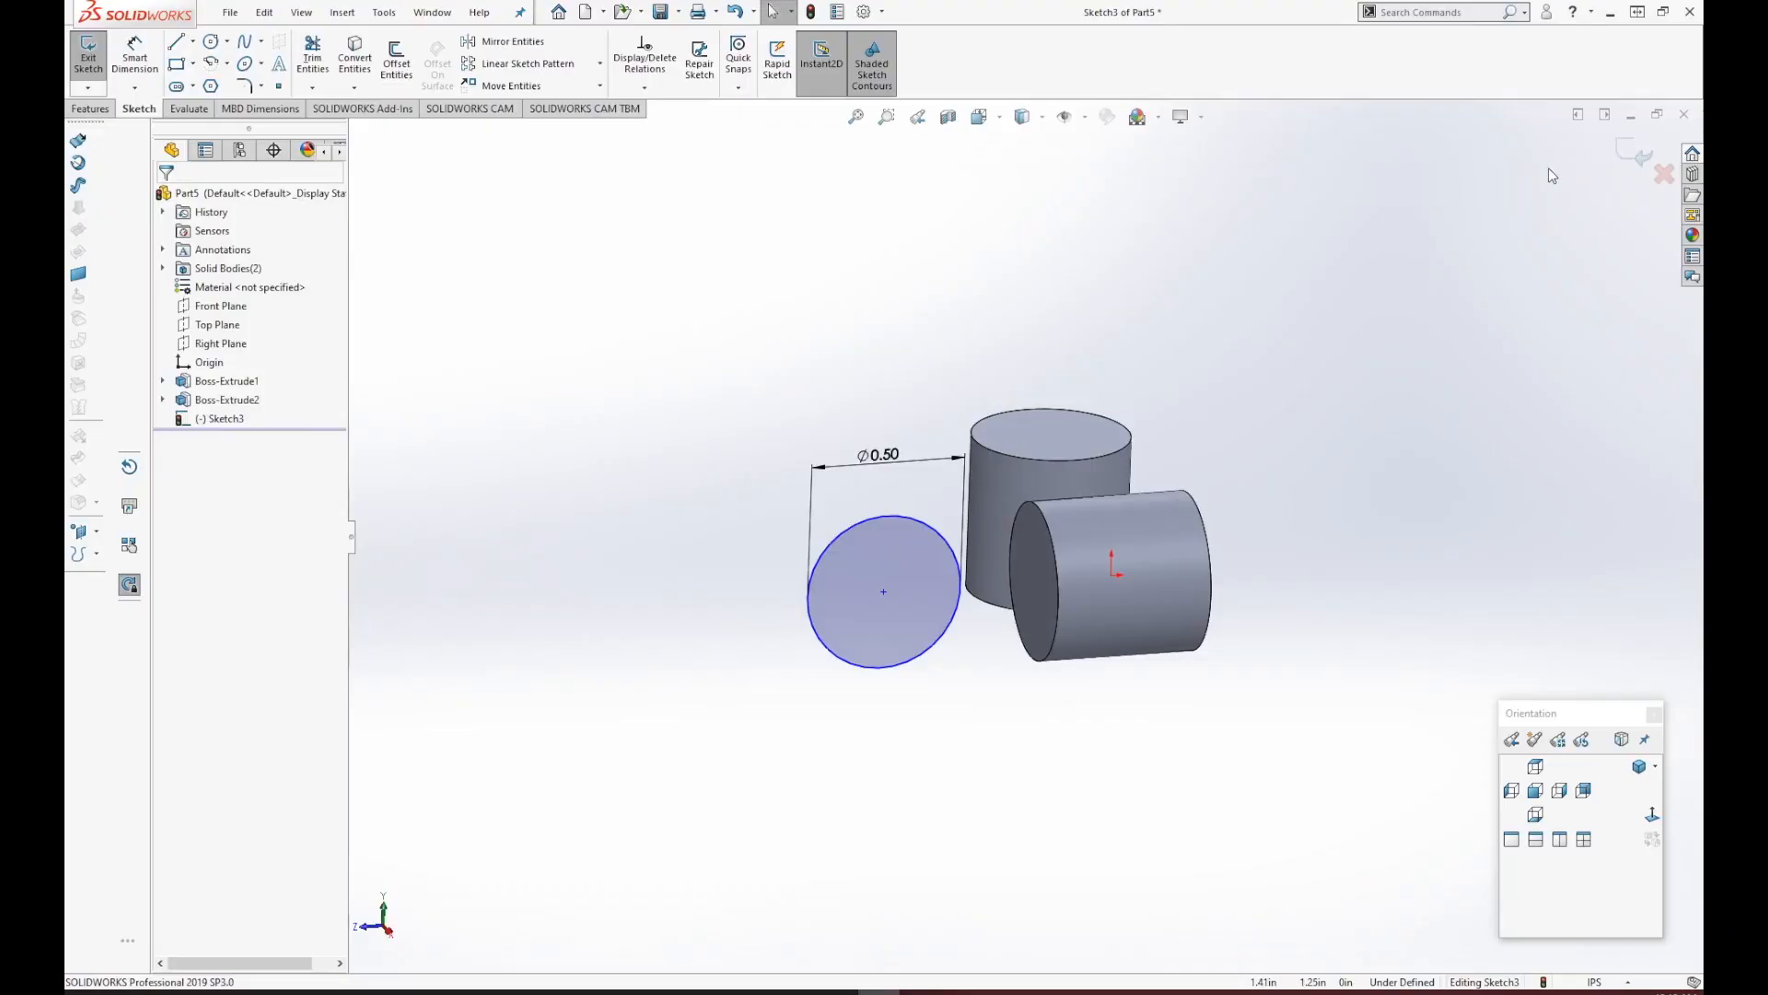
pyautogui.click(91, 109)
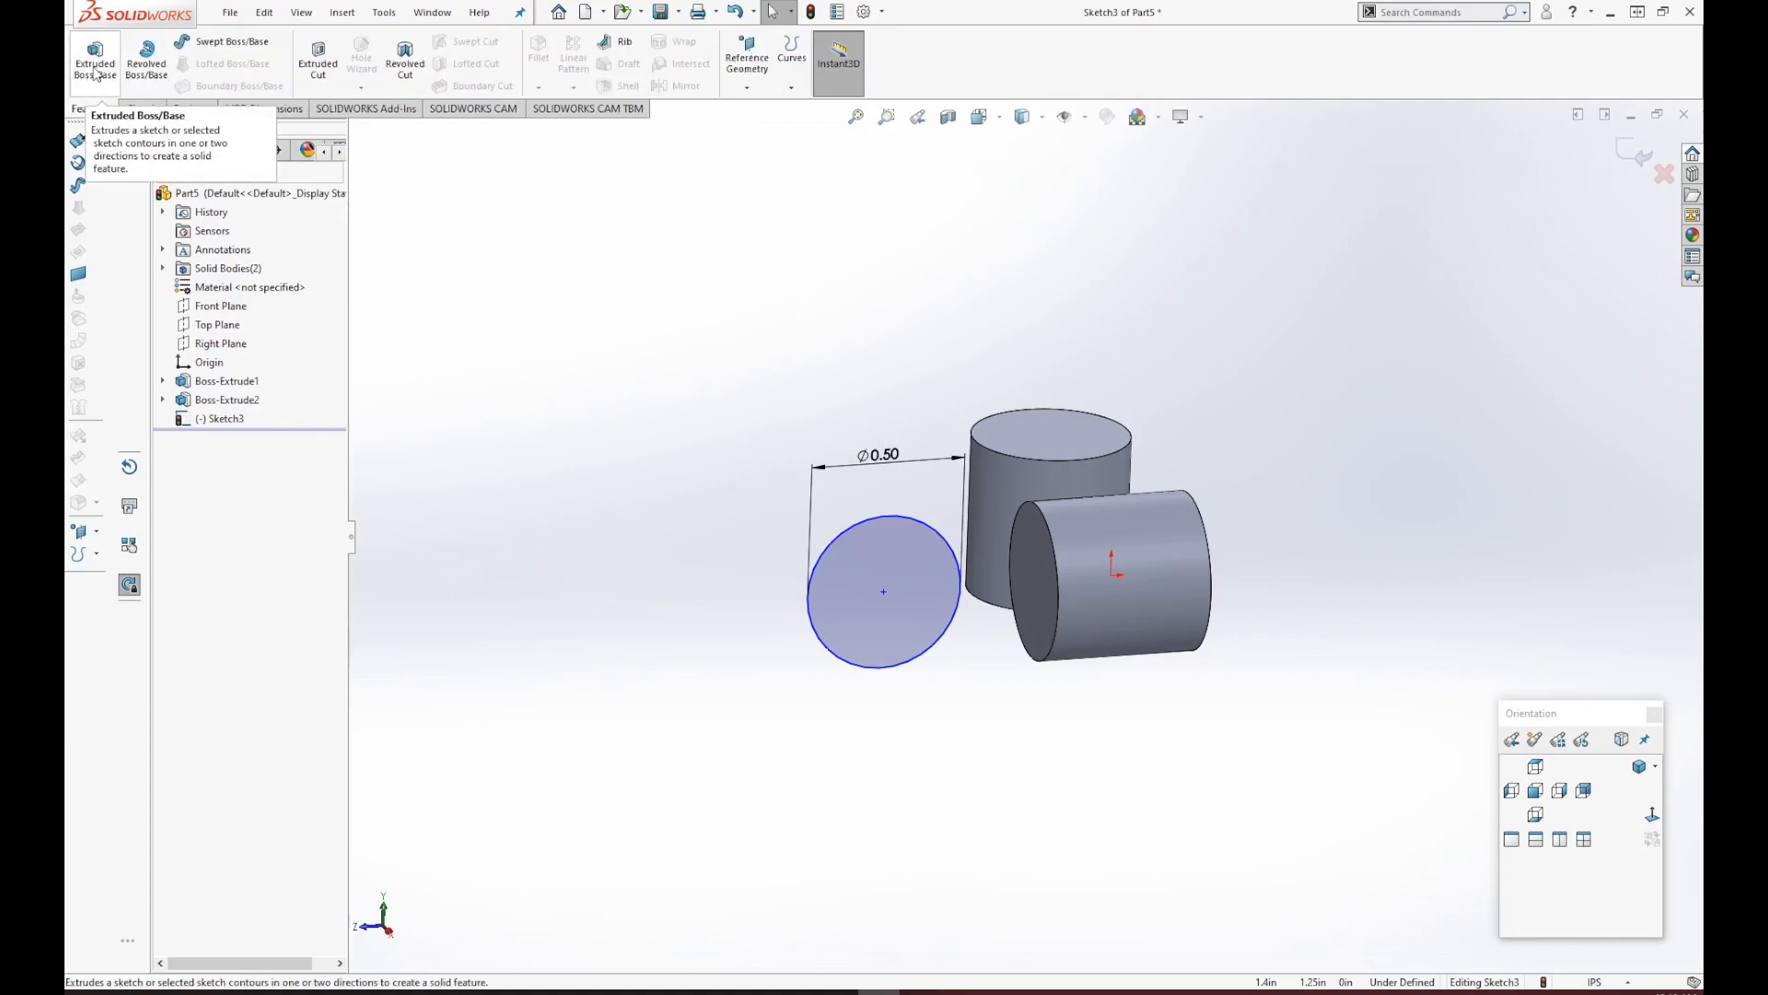
pyautogui.click(95, 69)
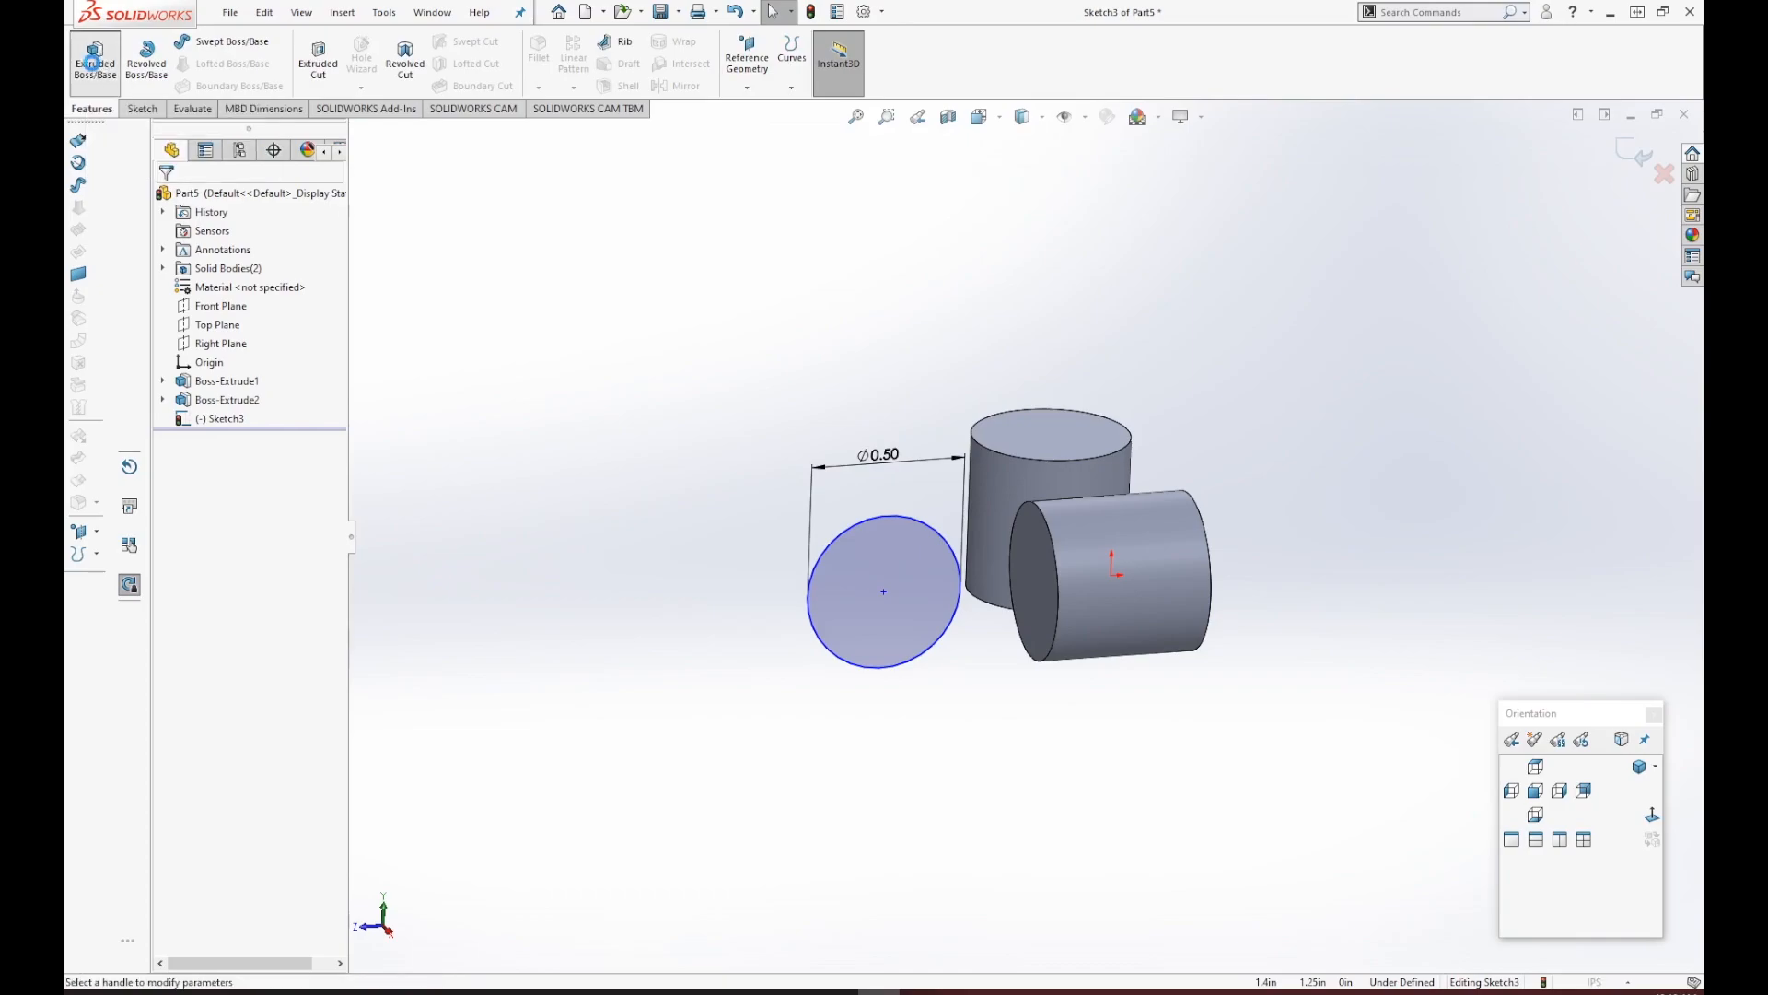
pyautogui.moveTo(1135, 615); pyautogui.dragTo(991, 709, button='middle')
pyautogui.scroll(-5, 980, 666)
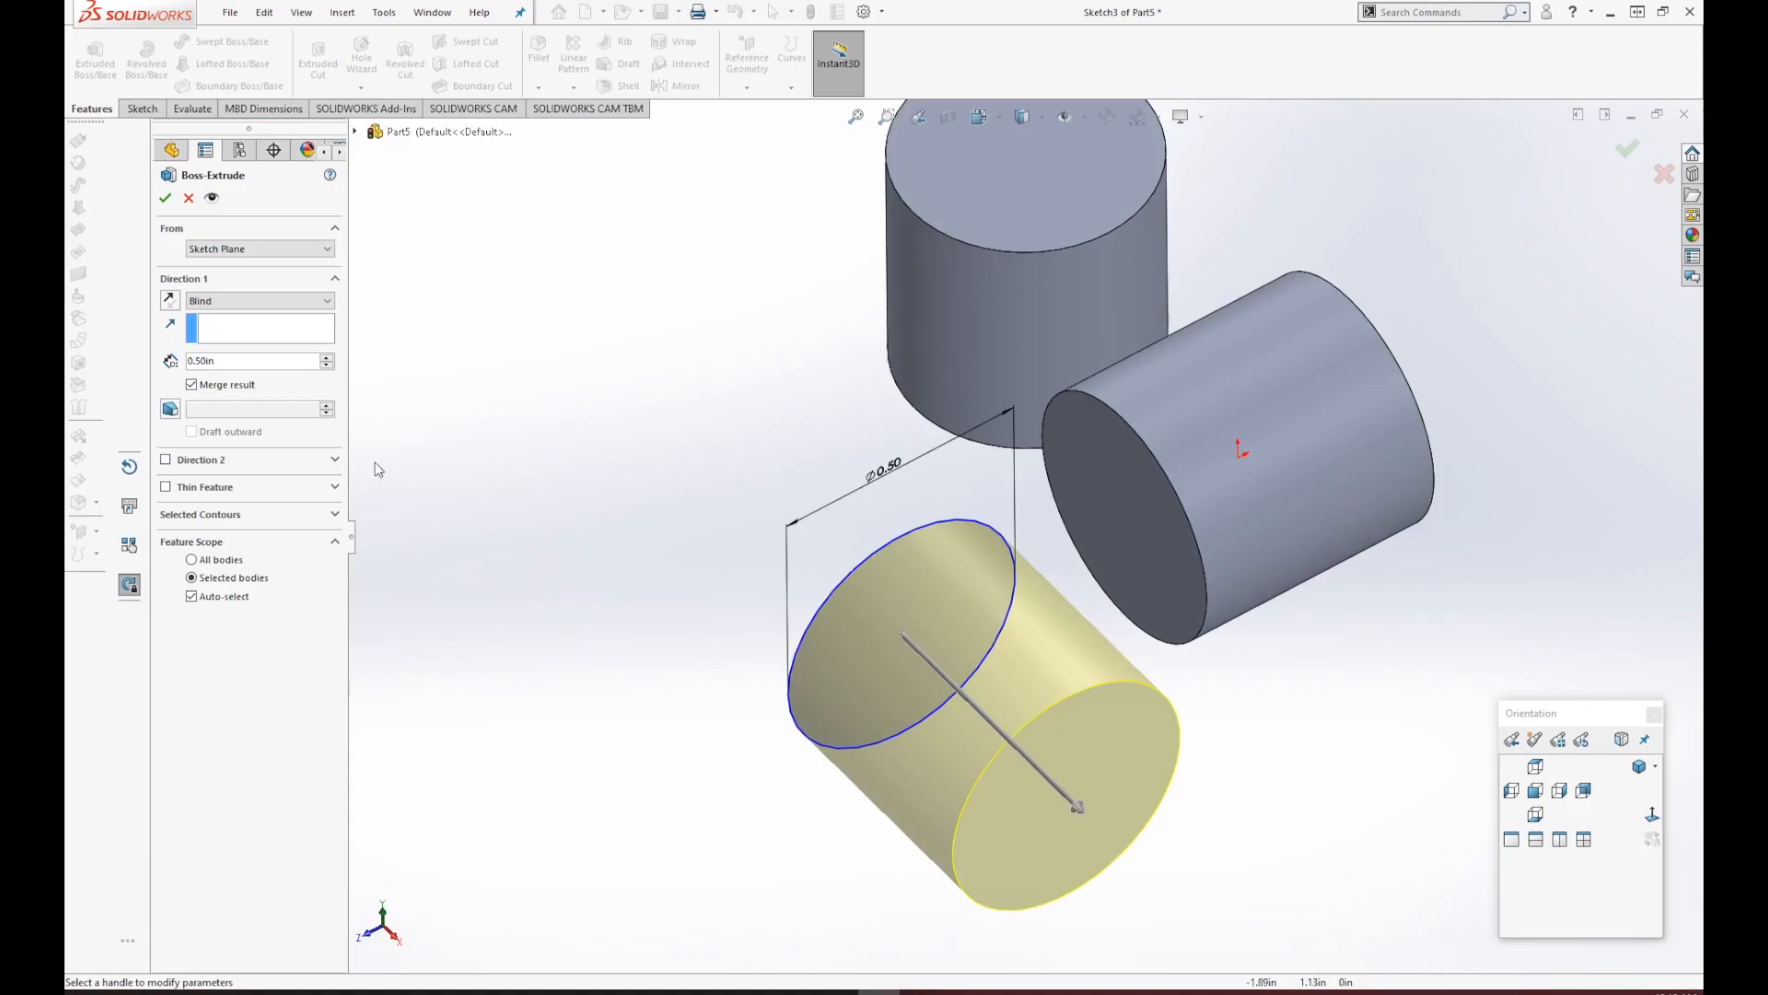
pyautogui.click(229, 304)
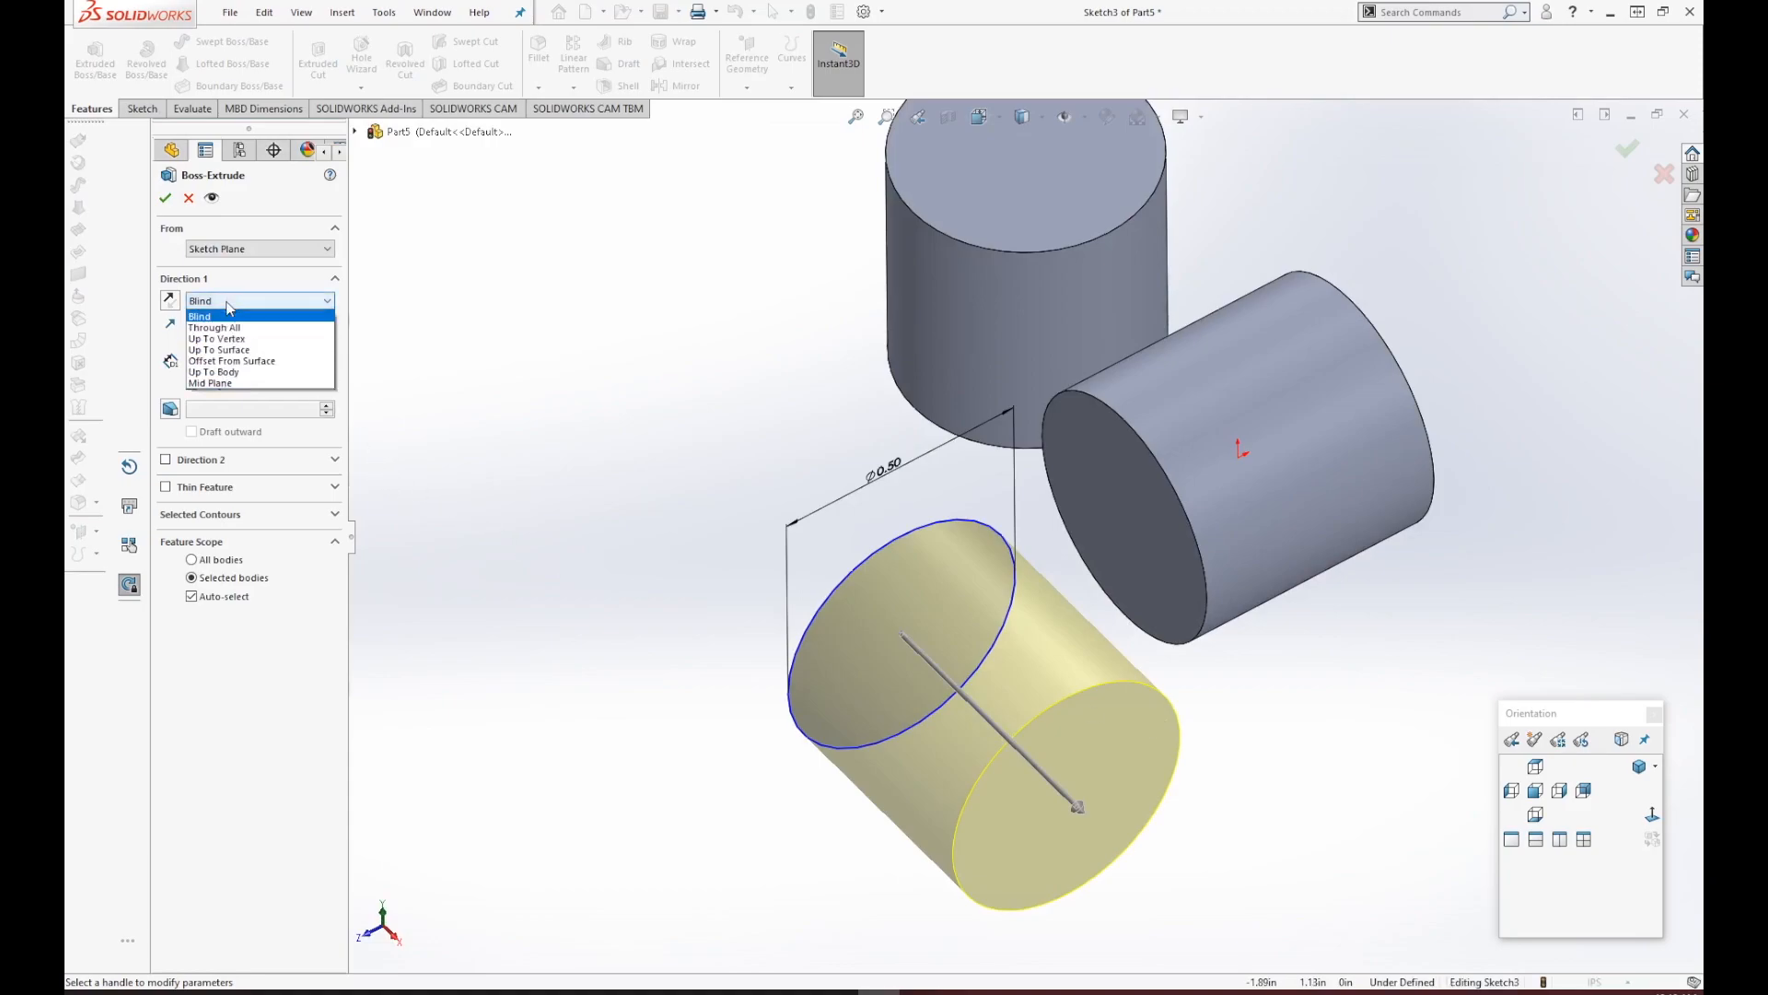
pyautogui.click(210, 383)
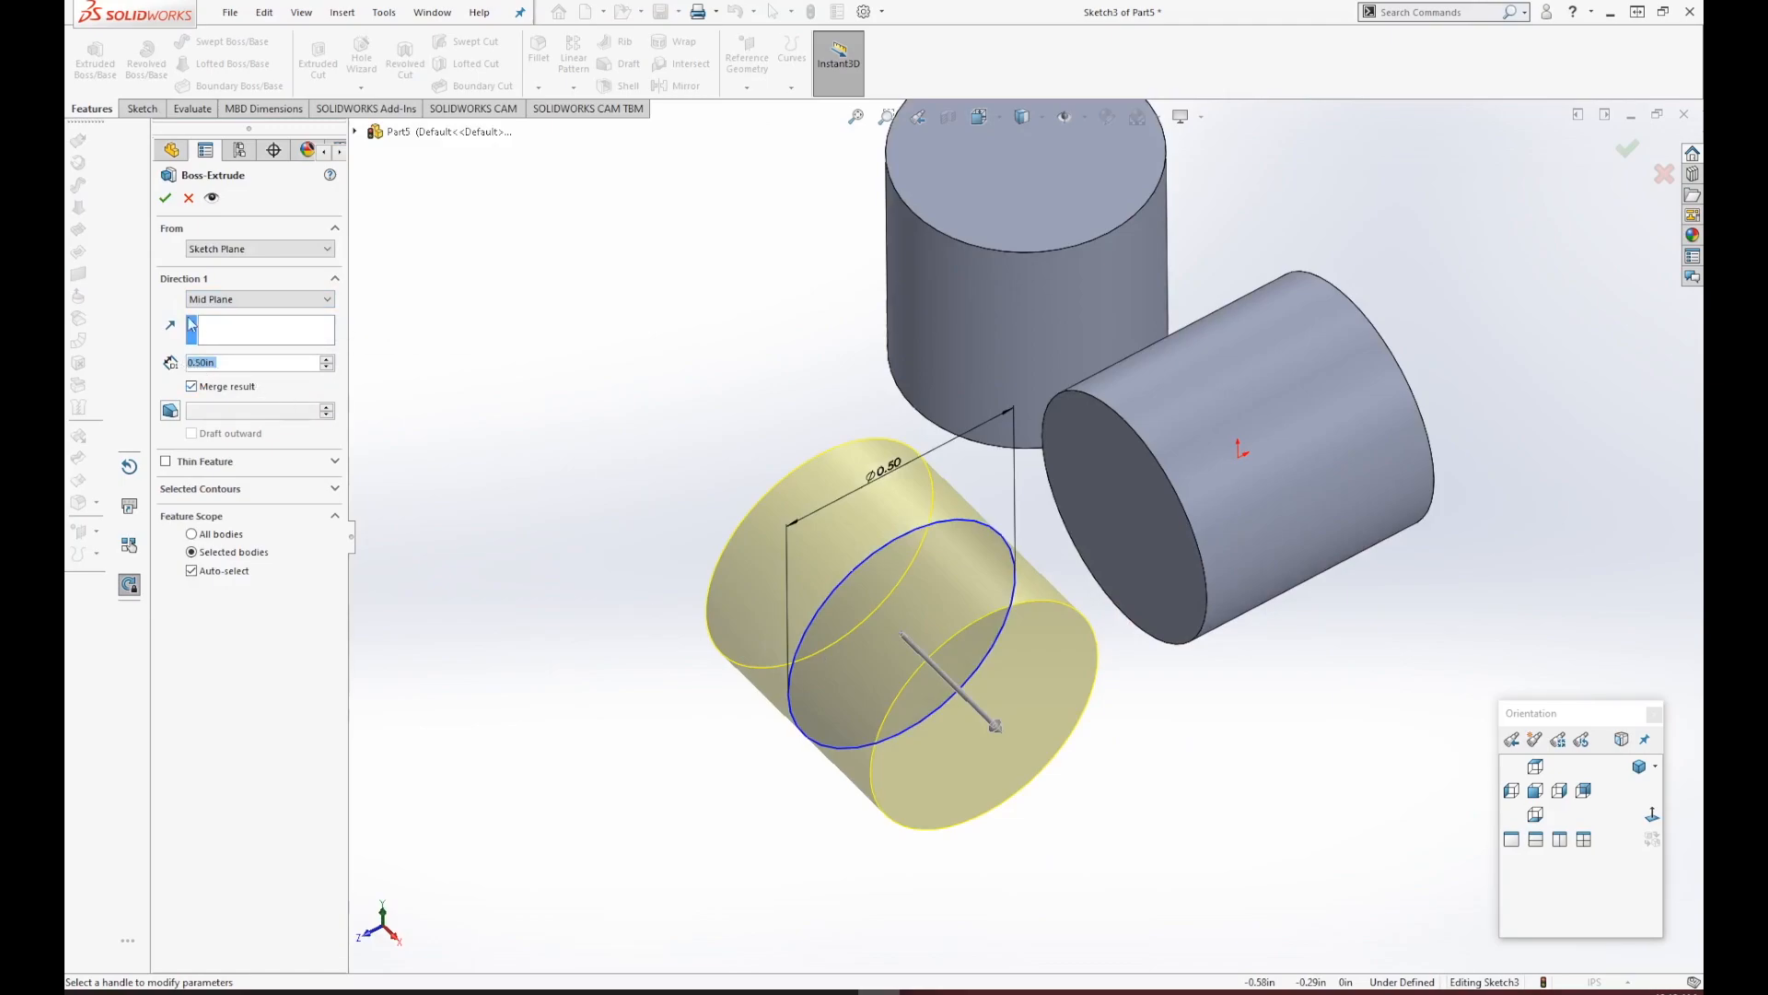
pyautogui.click(165, 197)
# Compare the depth dimensions of the three extruded cylinders by selecting each feature in turn.
pyautogui.moveTo(1025, 672); pyautogui.dragTo(1117, 715, button='middle')
pyautogui.scroll(-3, 1170, 501)
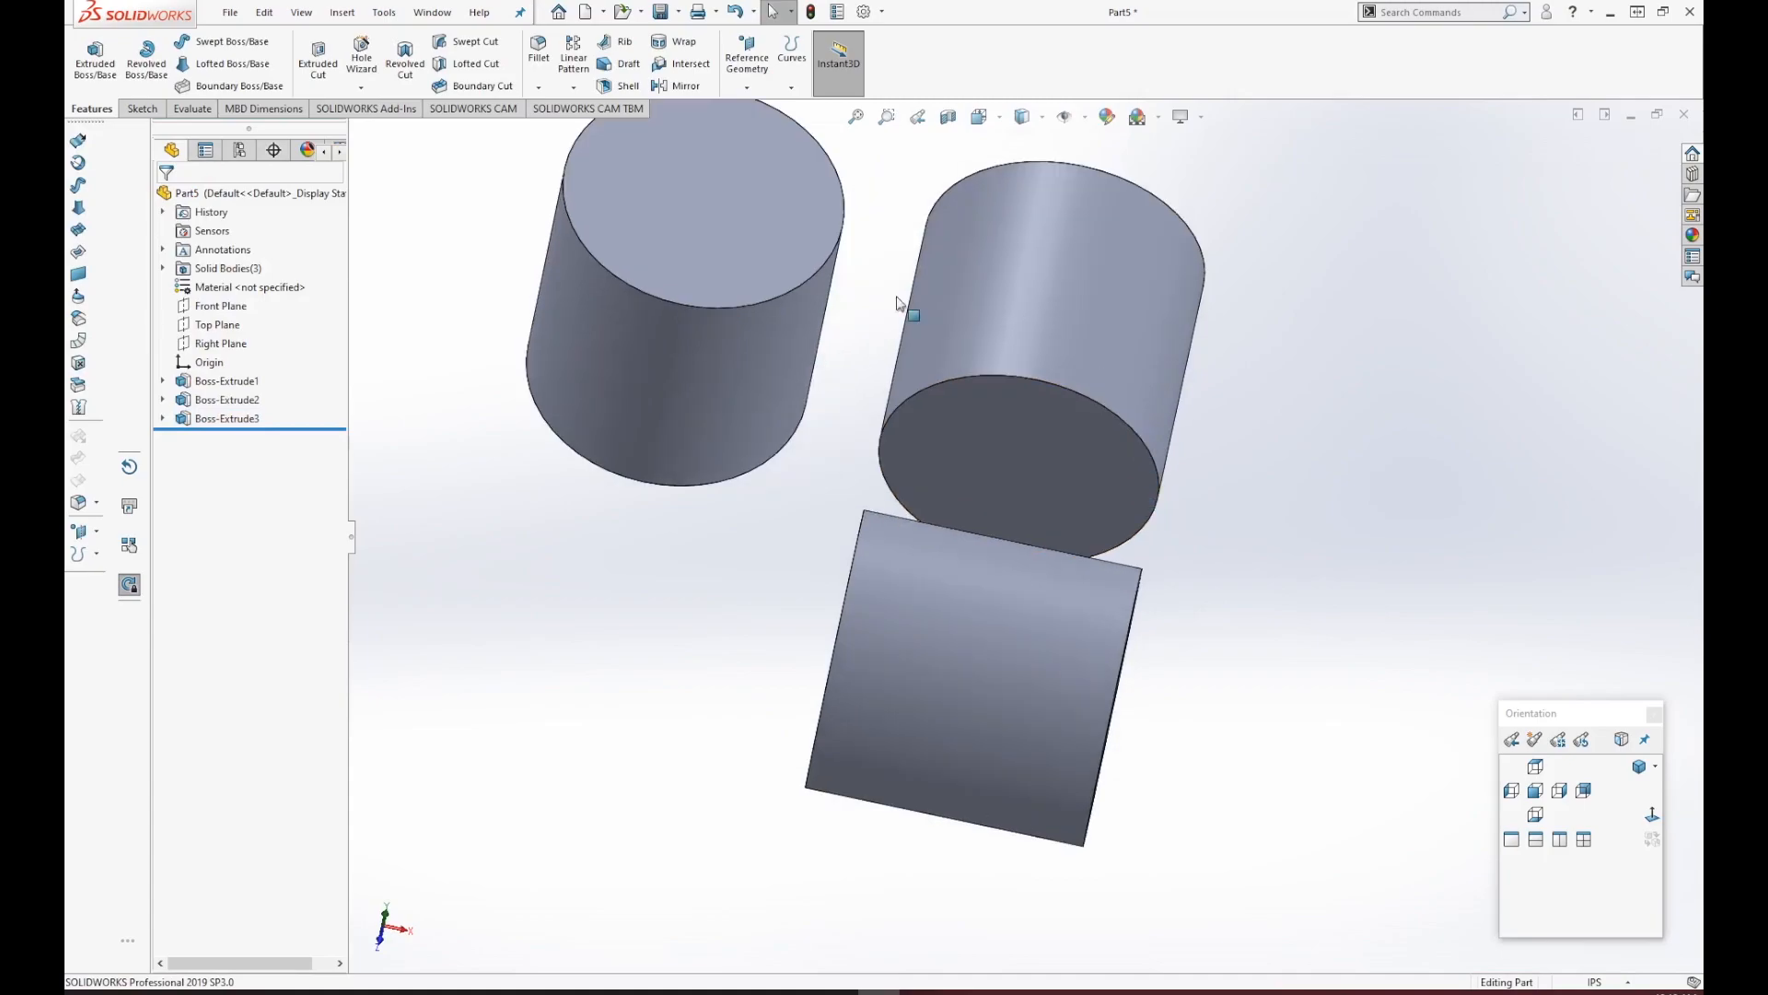
pyautogui.click(1028, 275)
pyautogui.moveTo(1028, 275); pyautogui.dragTo(893, 534, button='middle')
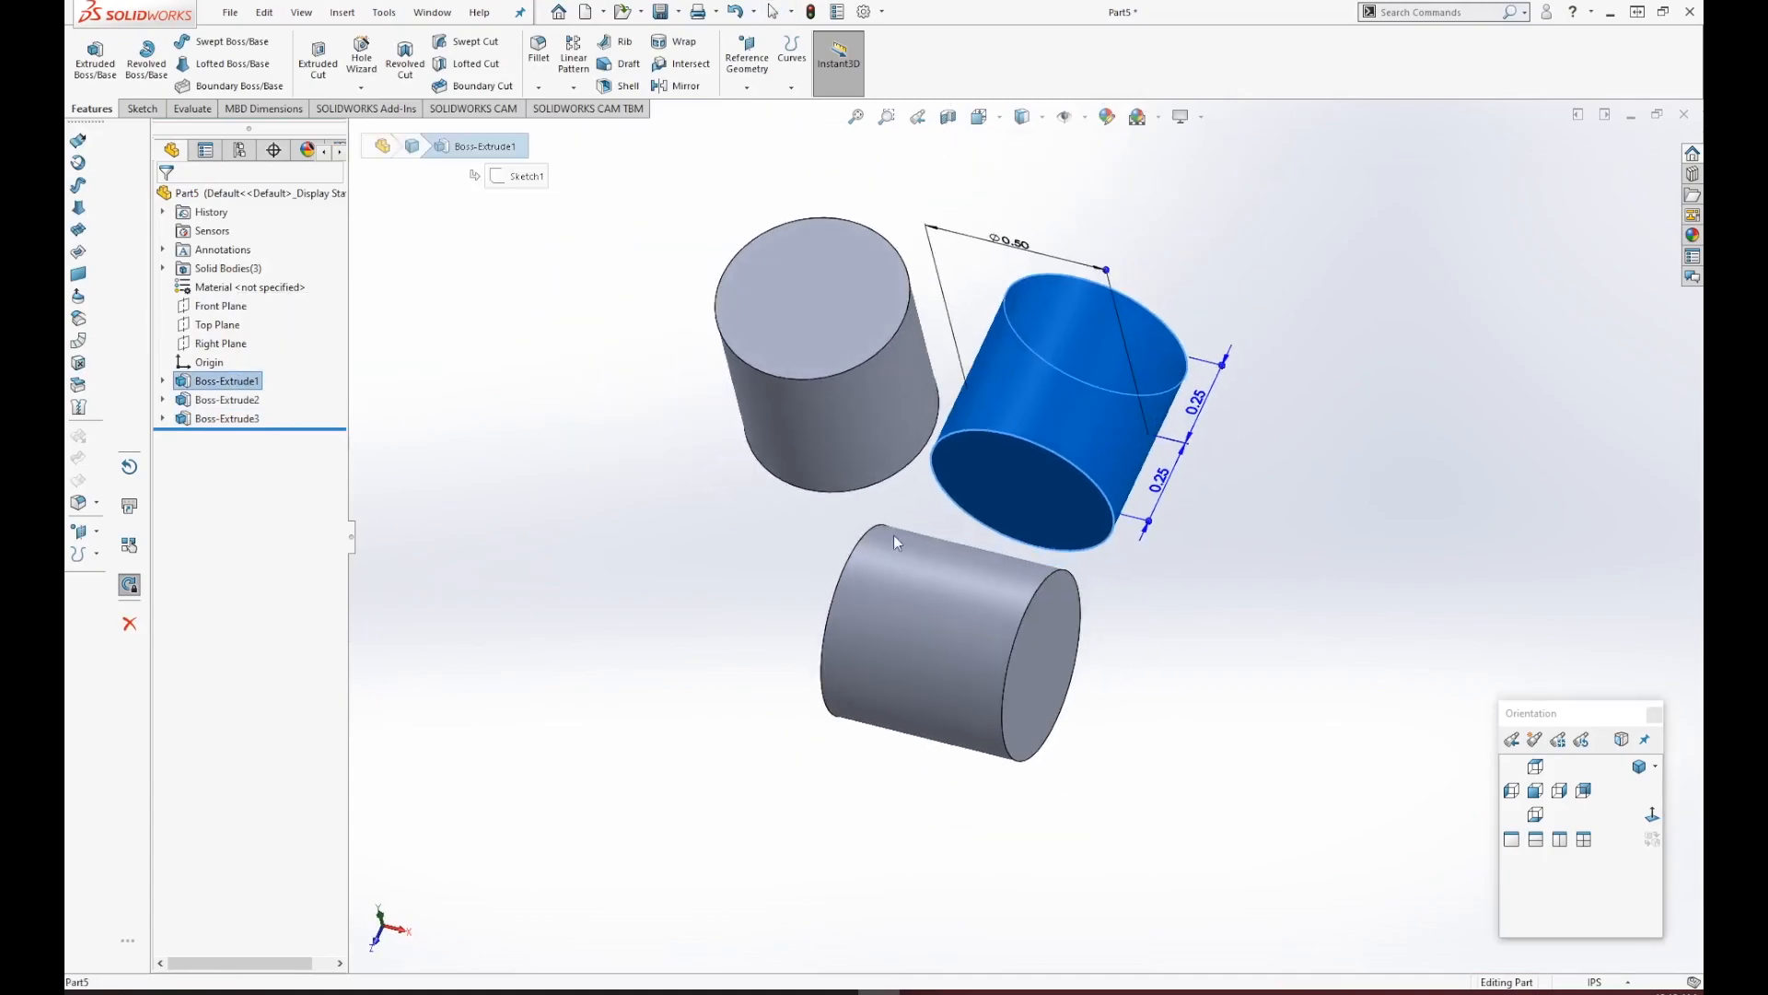
pyautogui.click(246, 402)
pyautogui.click(228, 418)
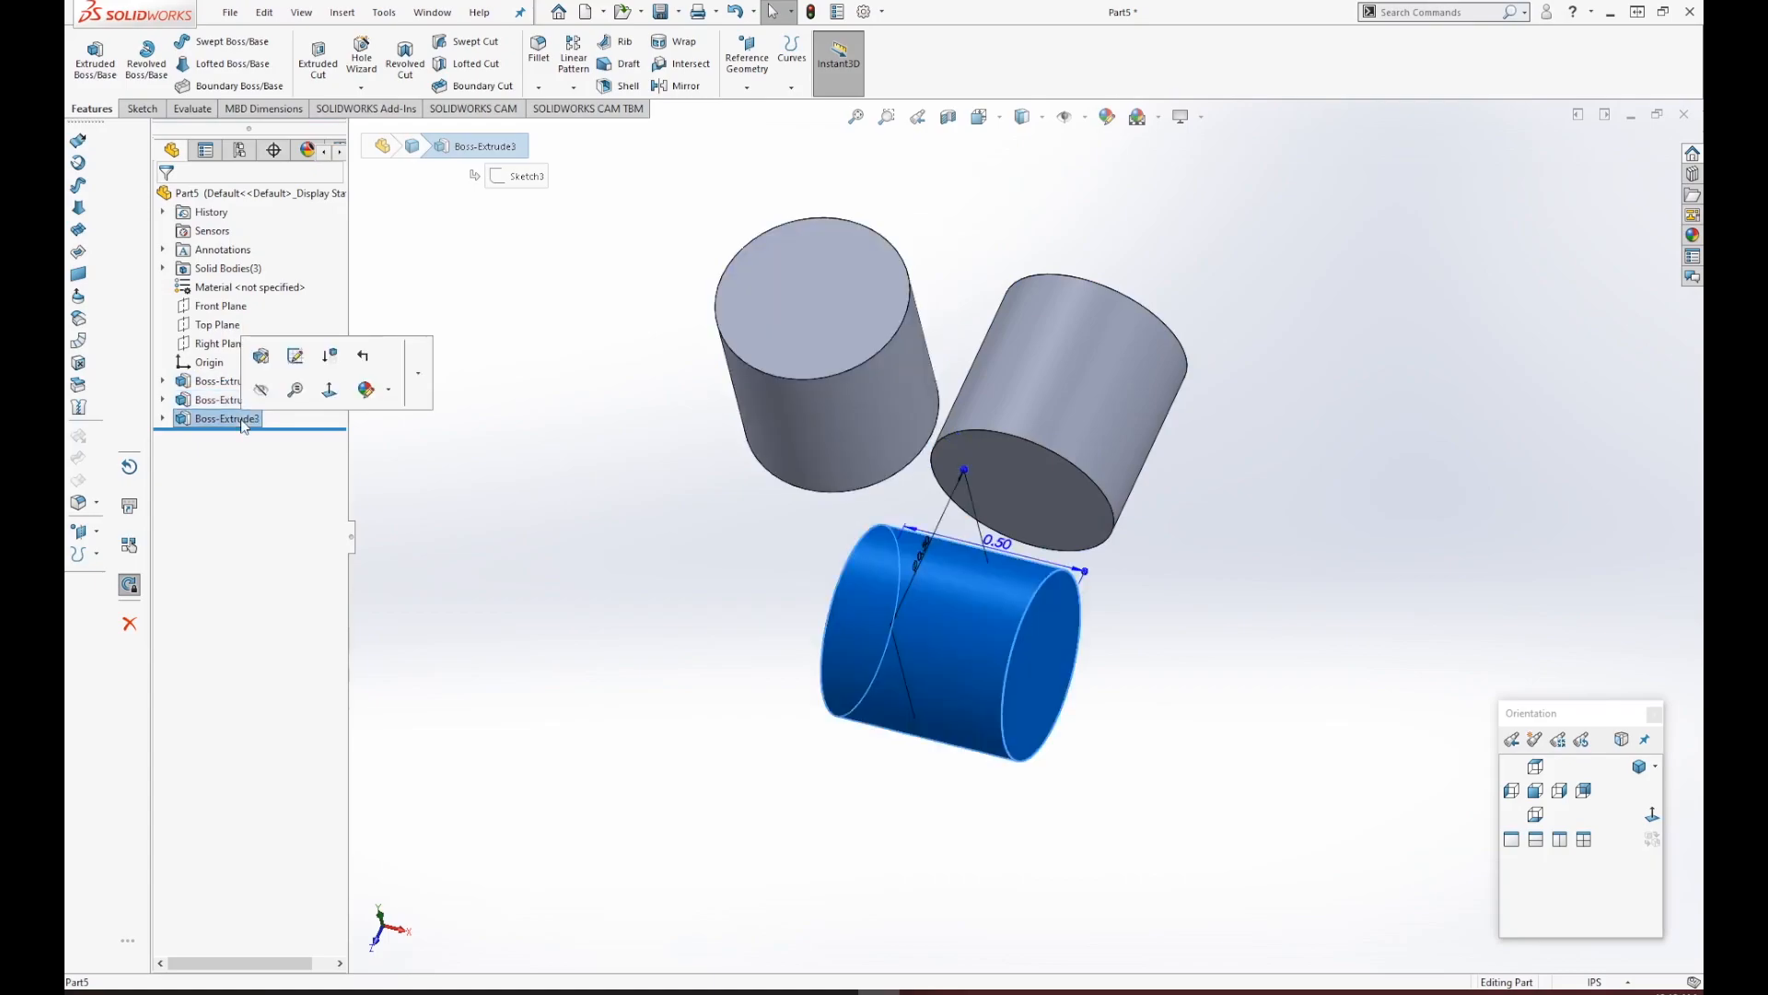
pyautogui.moveTo(727, 583); pyautogui.dragTo(765, 512, button='middle')
pyautogui.click(753, 605)
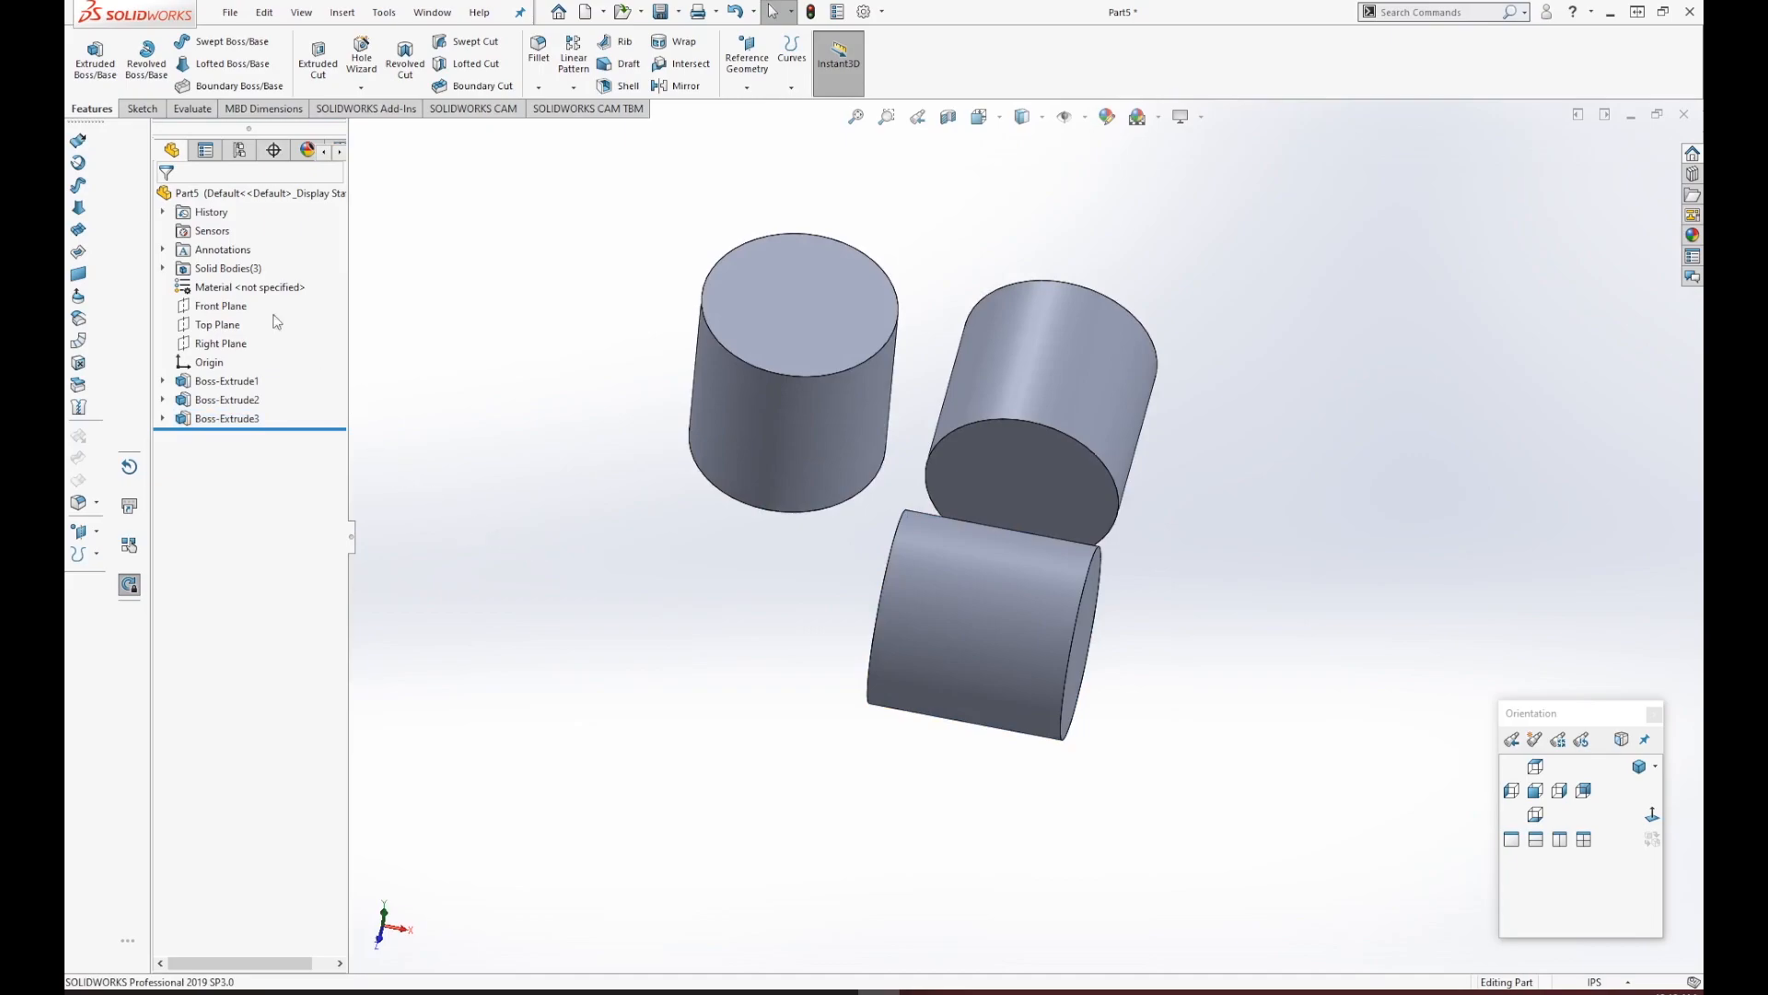
# Start a new sketch on the Front Plane and orient the view normal to it.
pyautogui.click(143, 109)
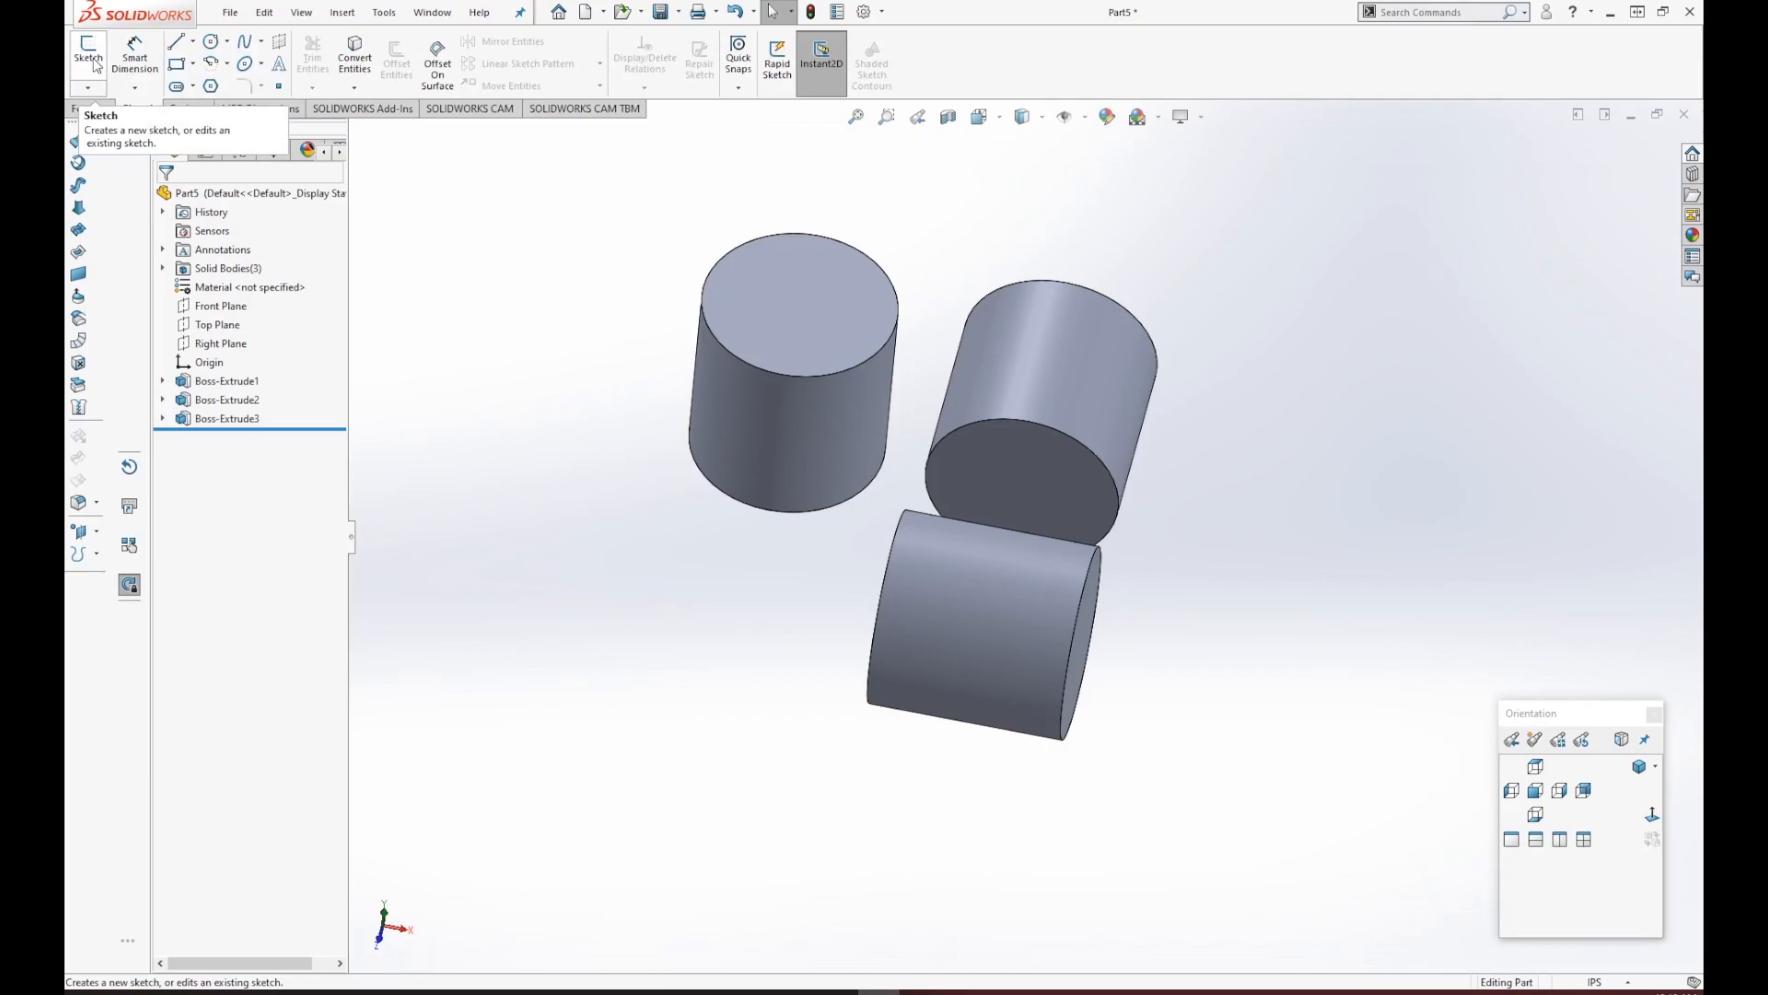
pyautogui.click(95, 65)
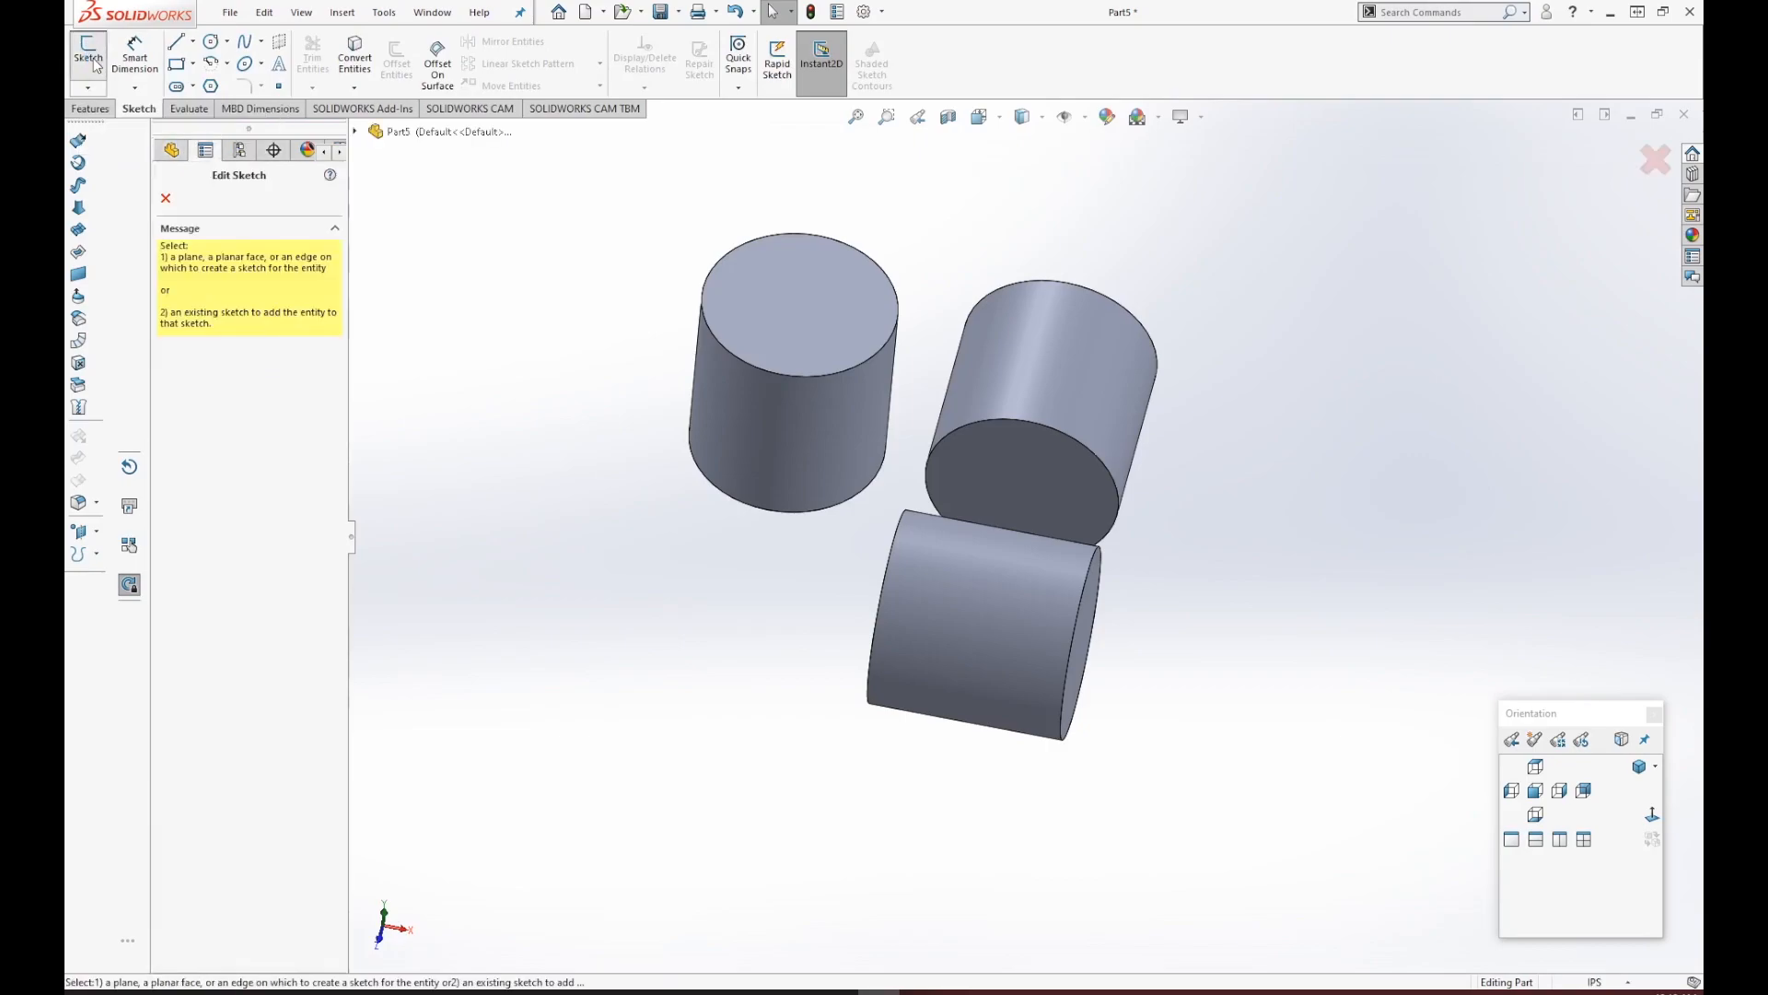
pyautogui.click(356, 134)
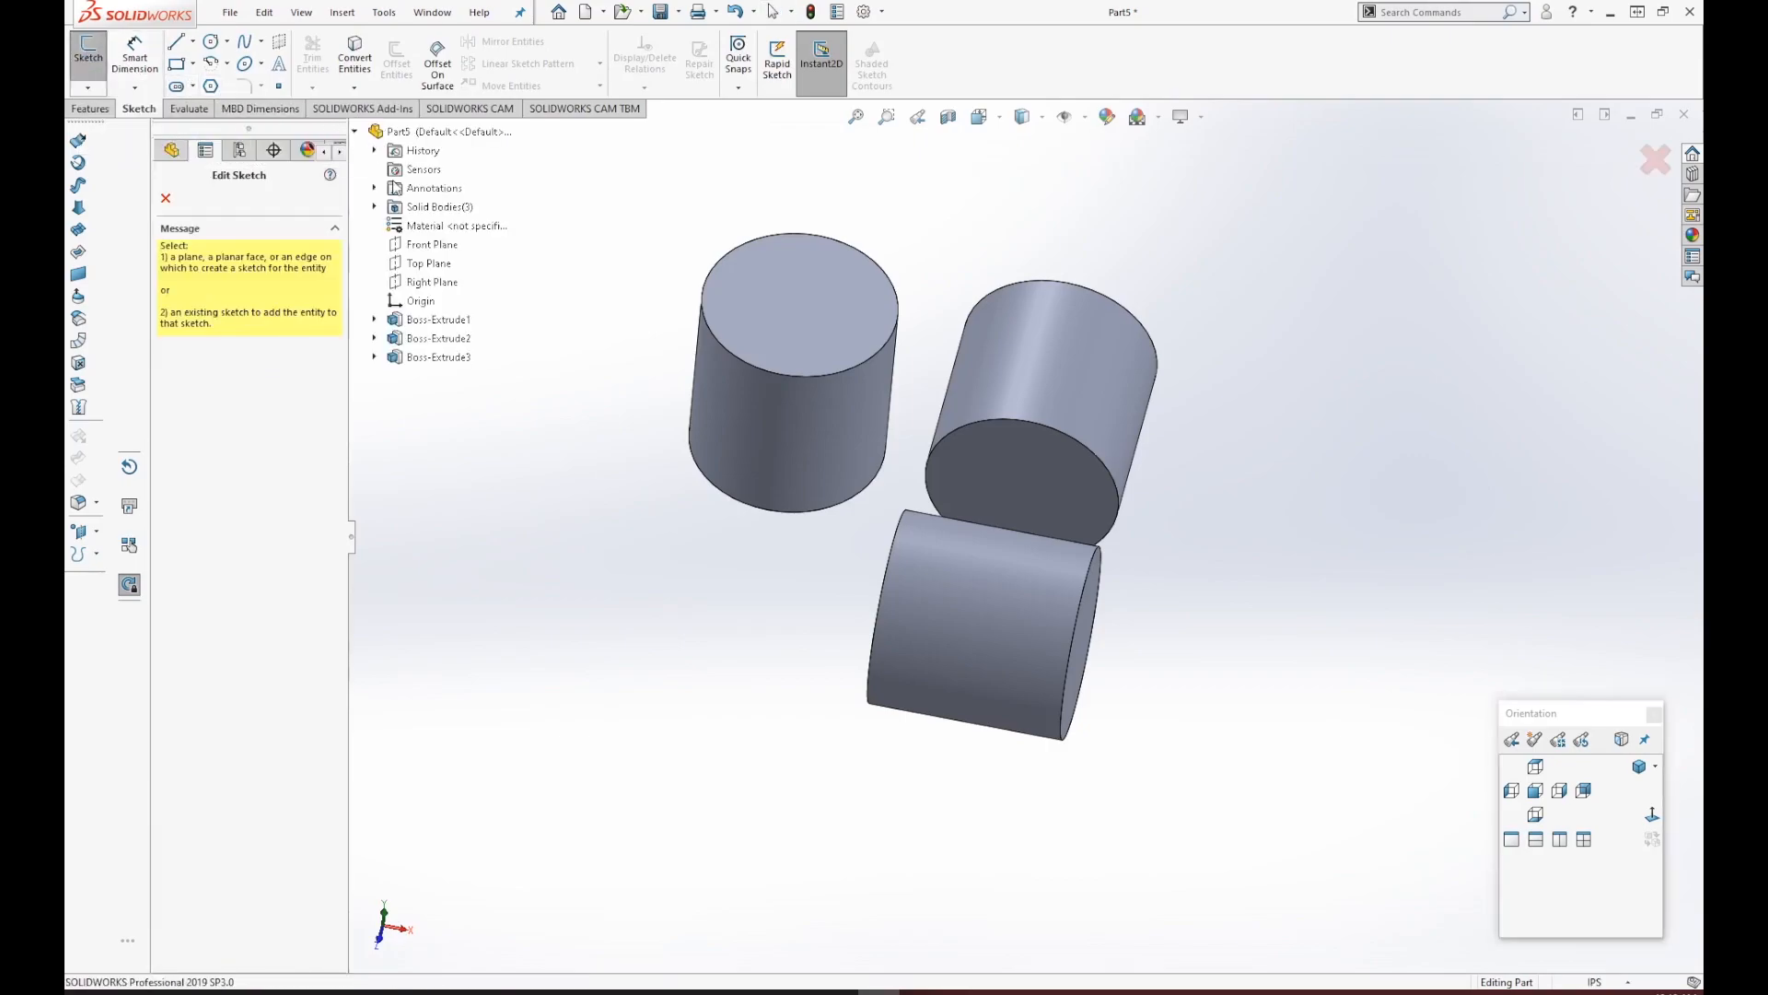
pyautogui.click(432, 247)
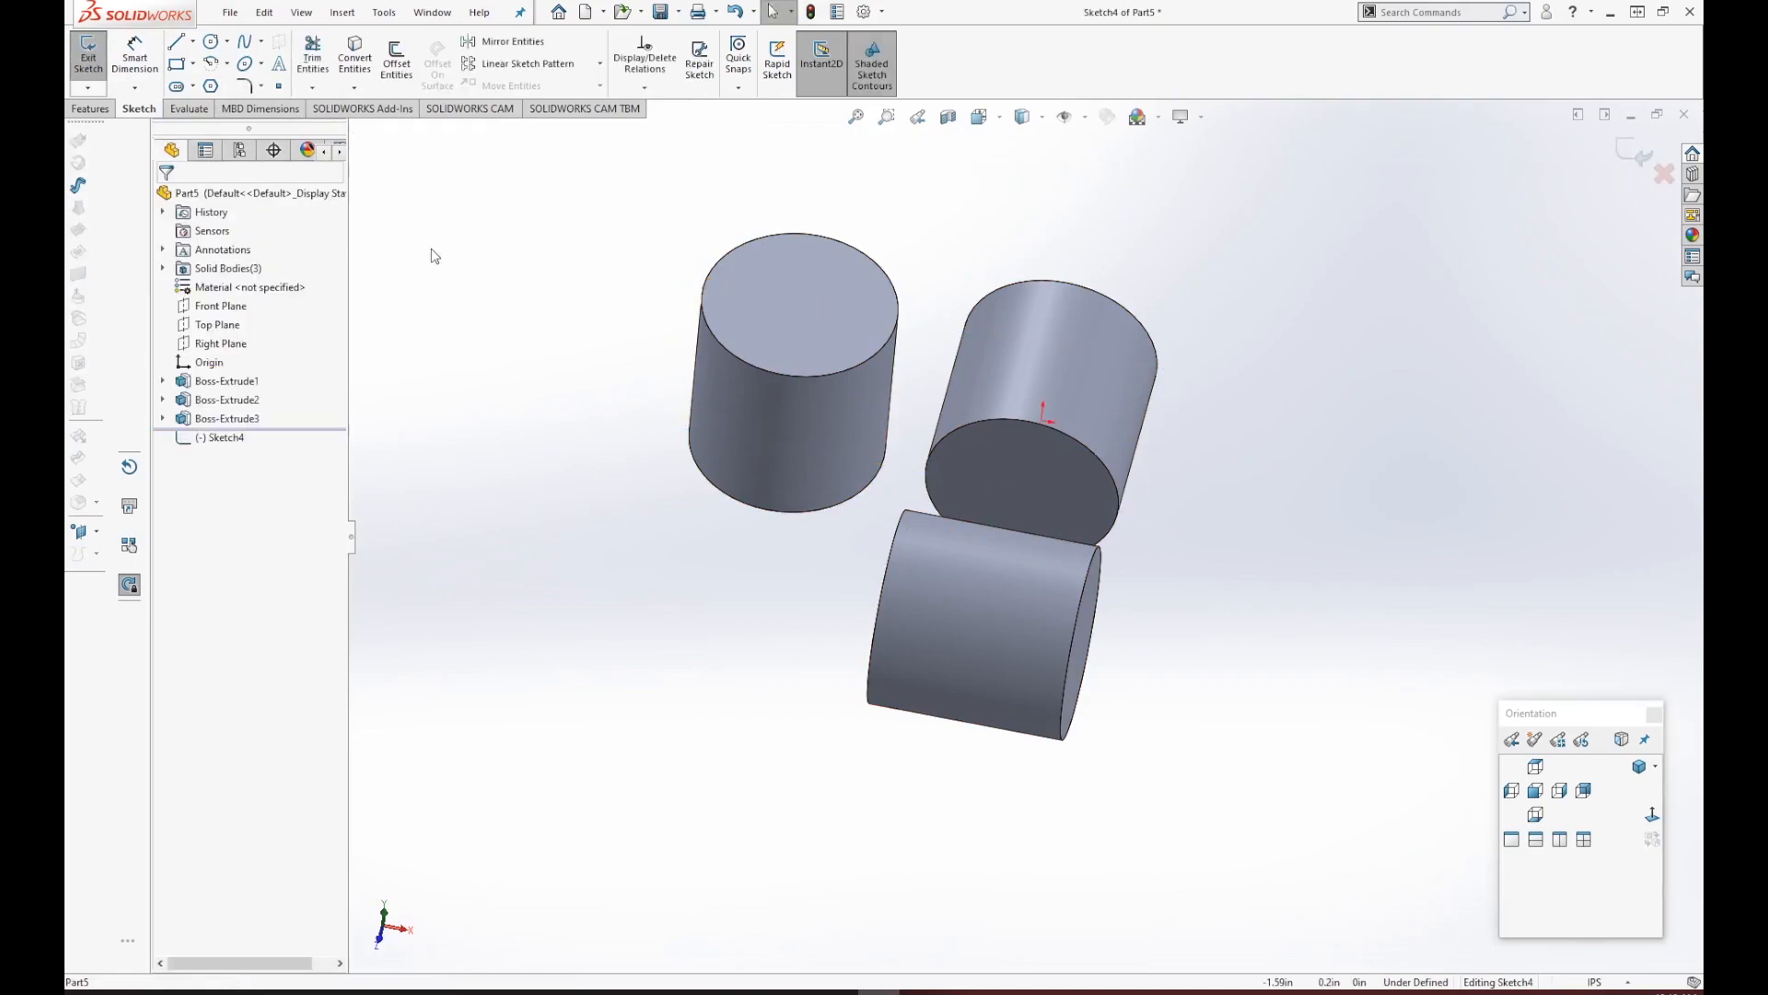
pyautogui.click(1657, 818)
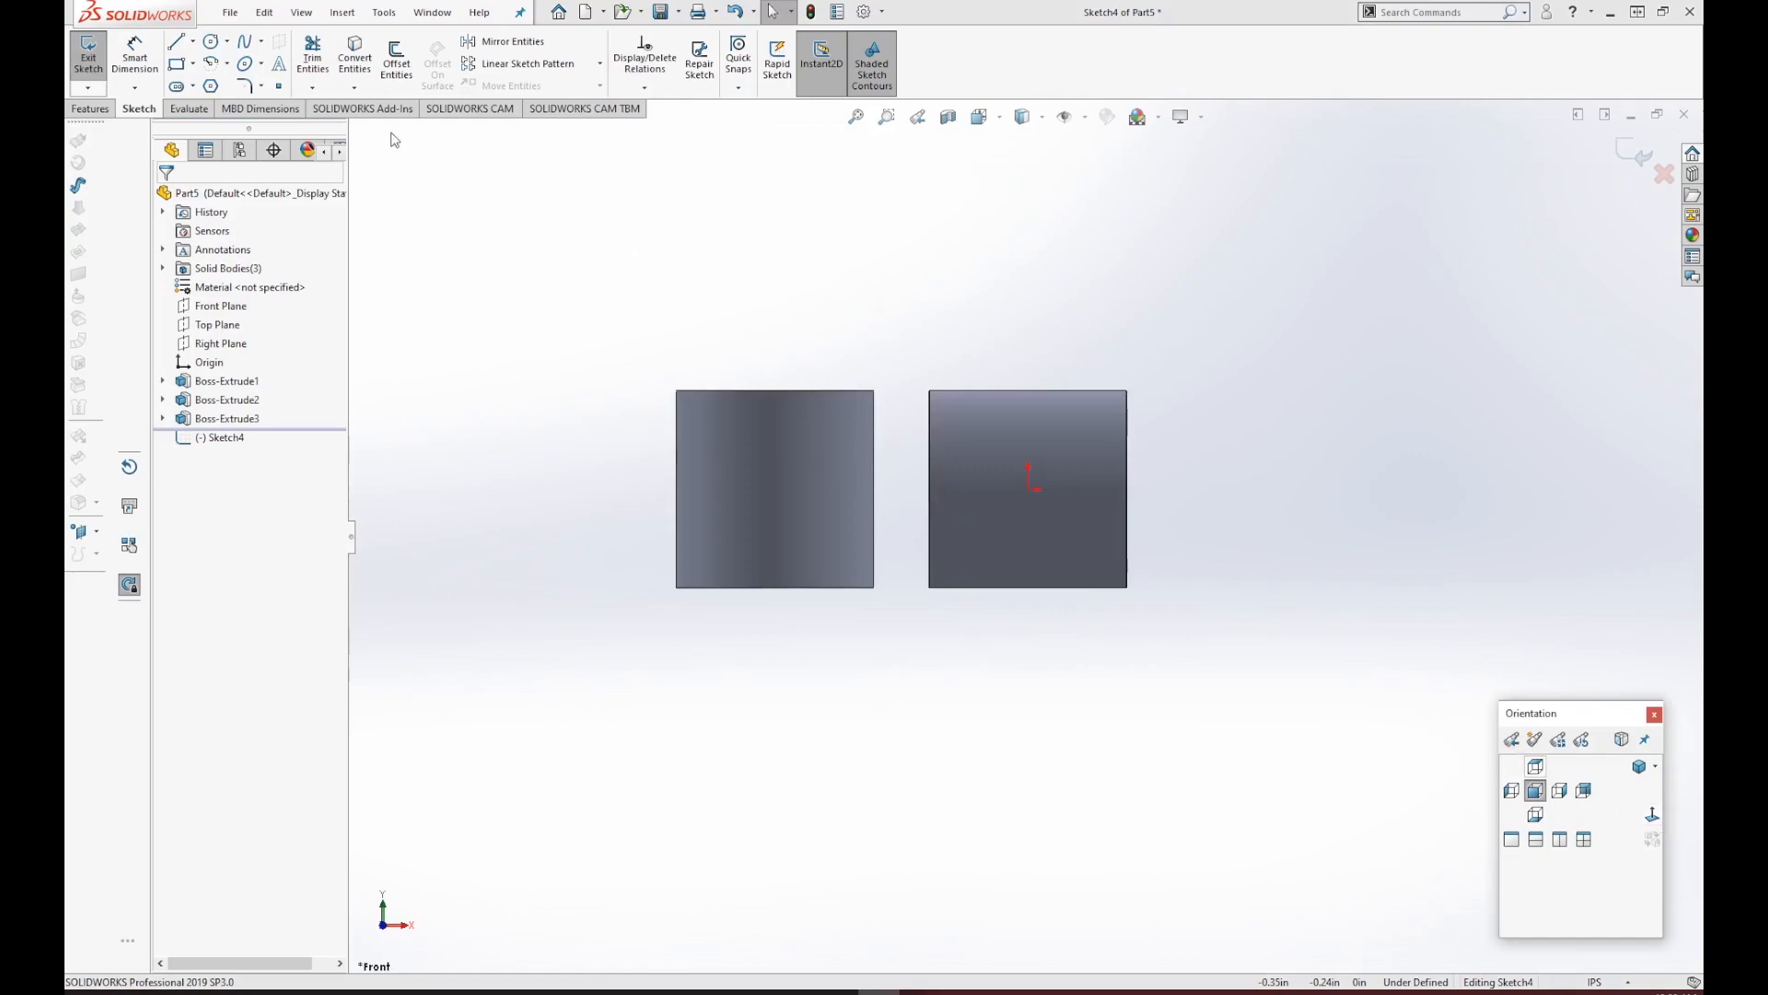
# Sketch a center rectangle about 0.42 in wide and 0.48 in high, centred level with the origin and about 0.70 in to its right.
pyautogui.click(191, 65)
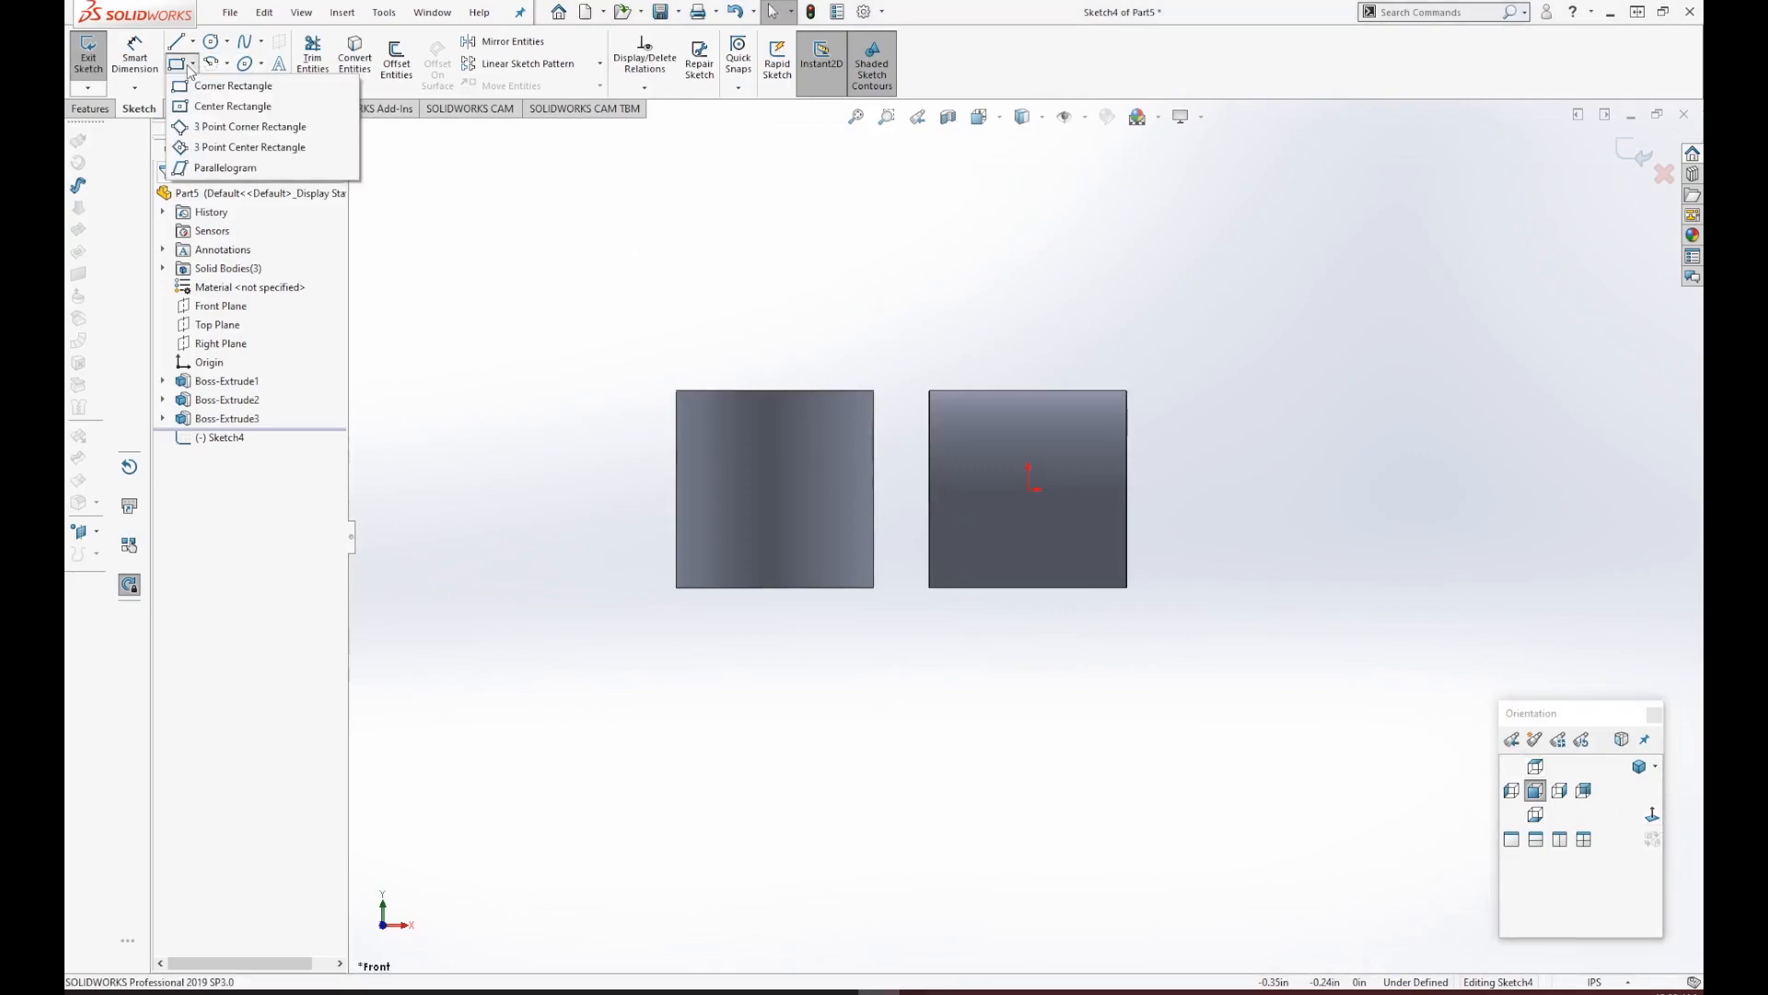
pyautogui.click(233, 108)
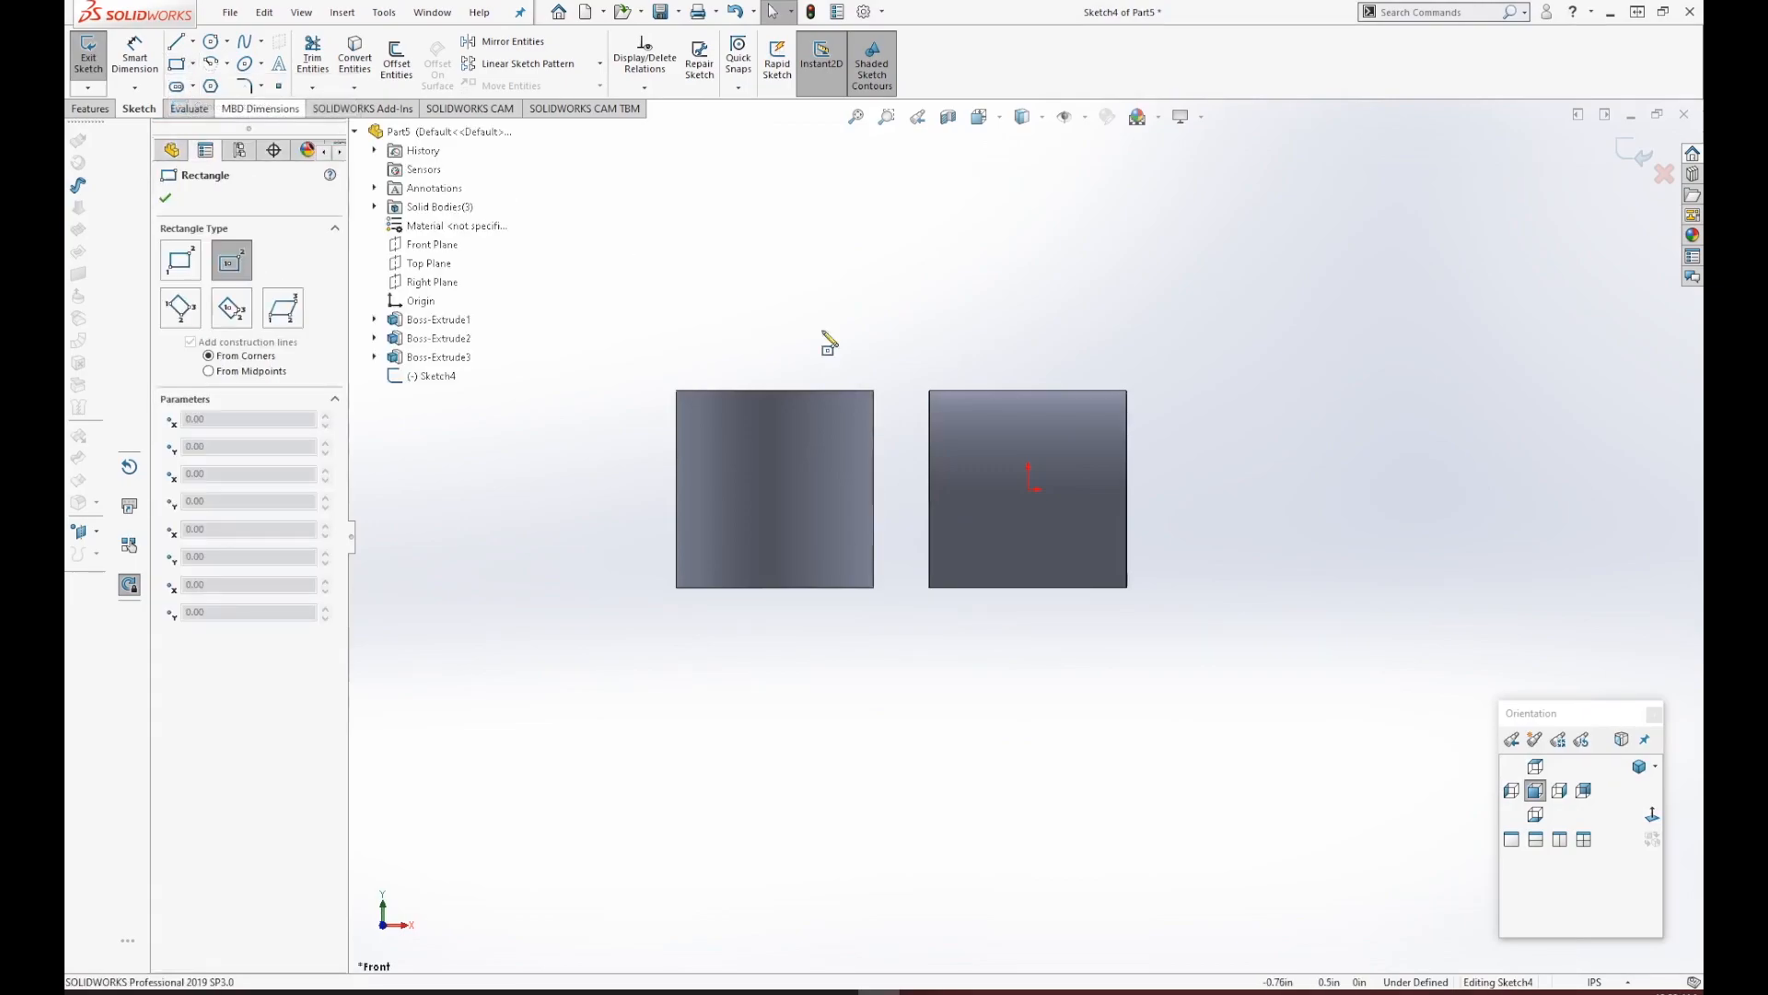
pyautogui.click(1304, 489)
pyautogui.click(1387, 584)
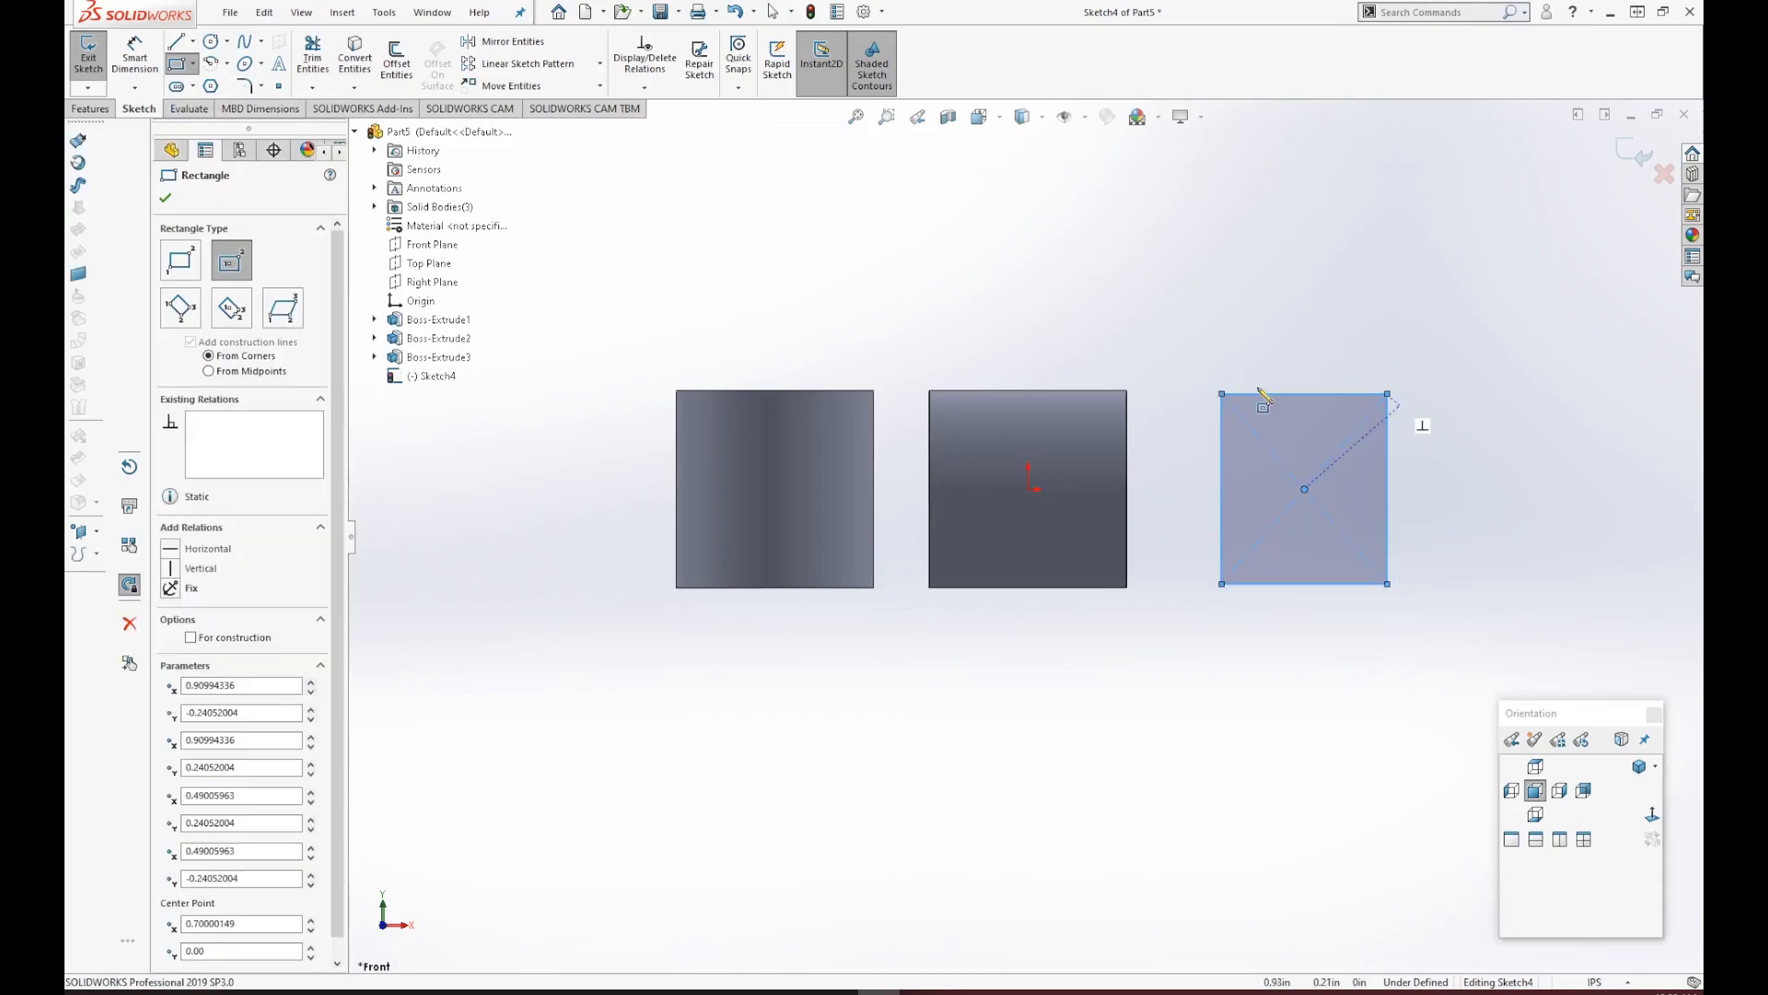
# Dimension the rectangle's width as 0.5 in.
pyautogui.click(131, 52)
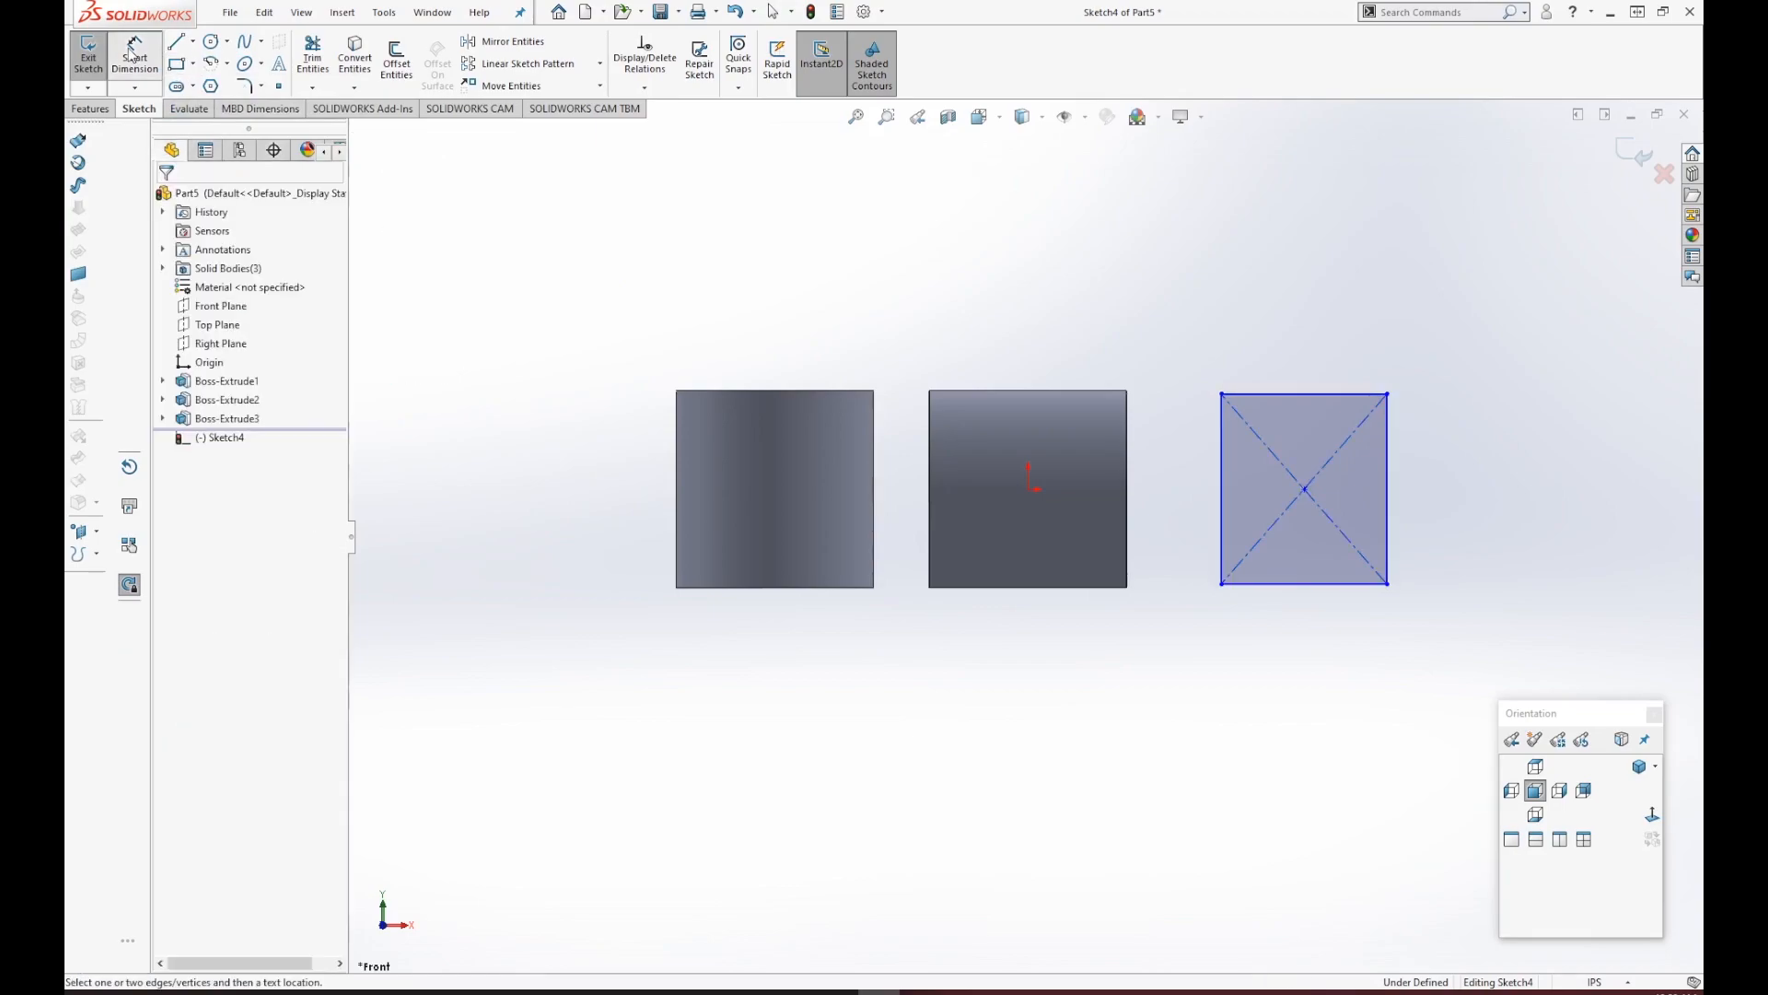
pyautogui.click(1258, 394)
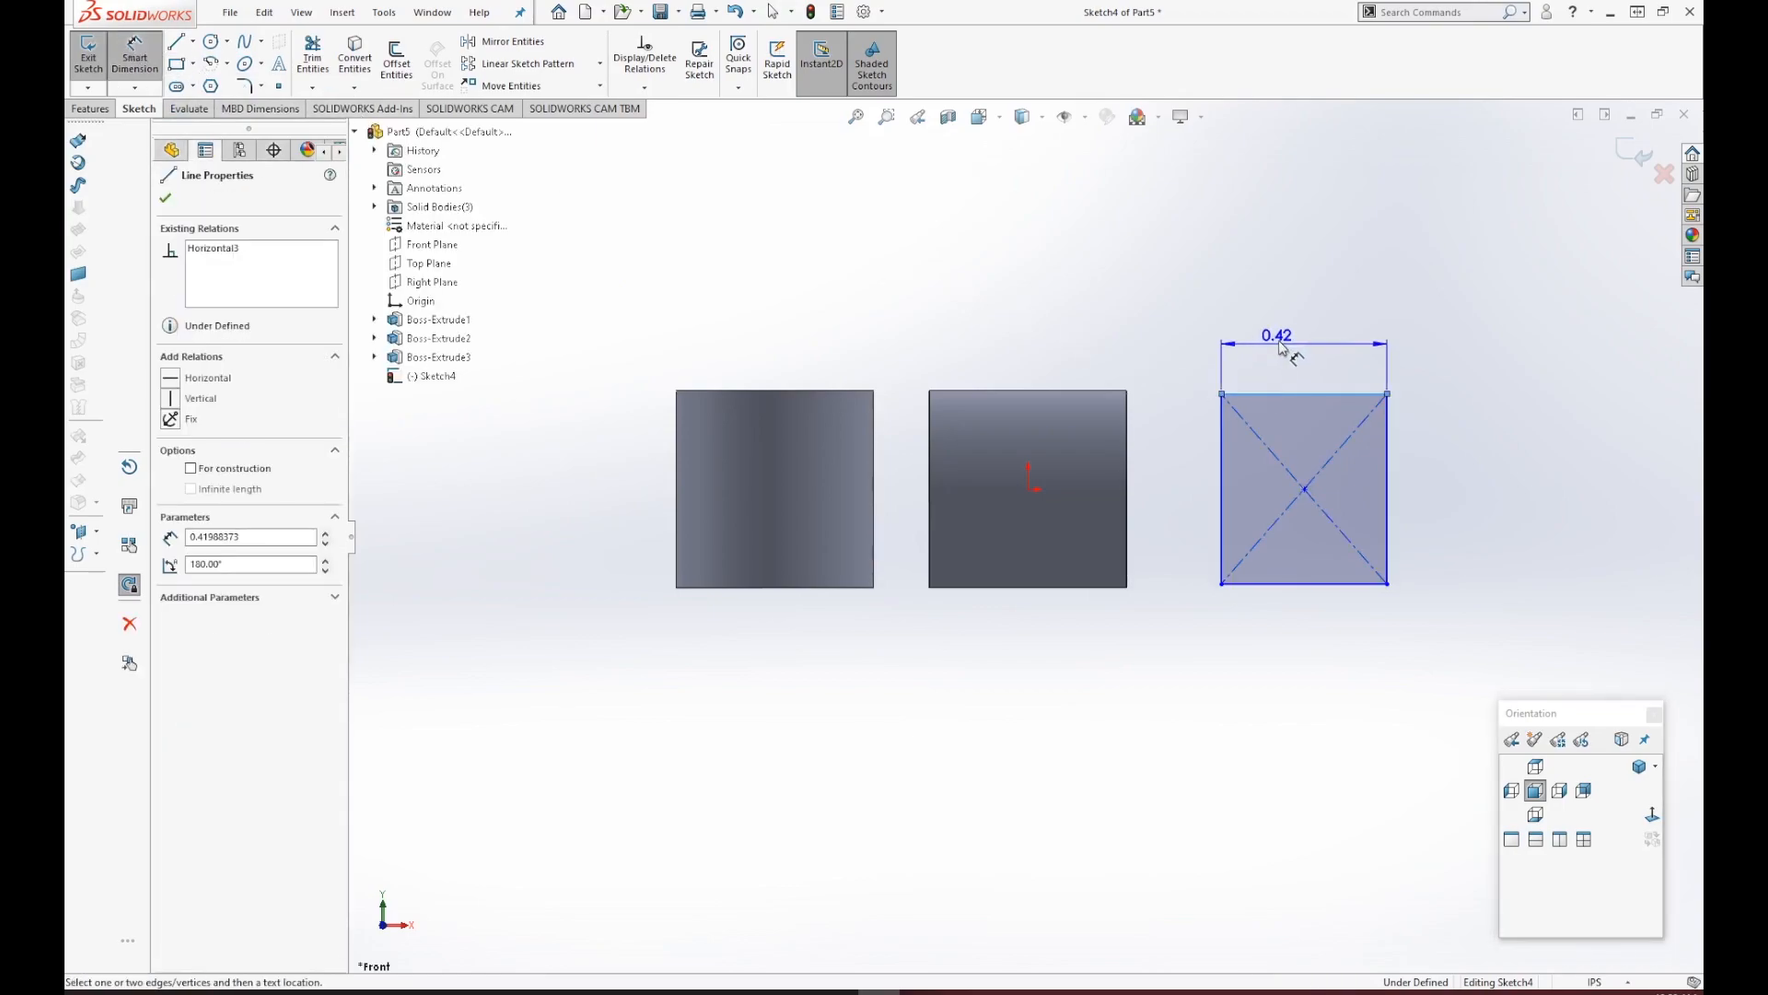
pyautogui.click(1291, 306)
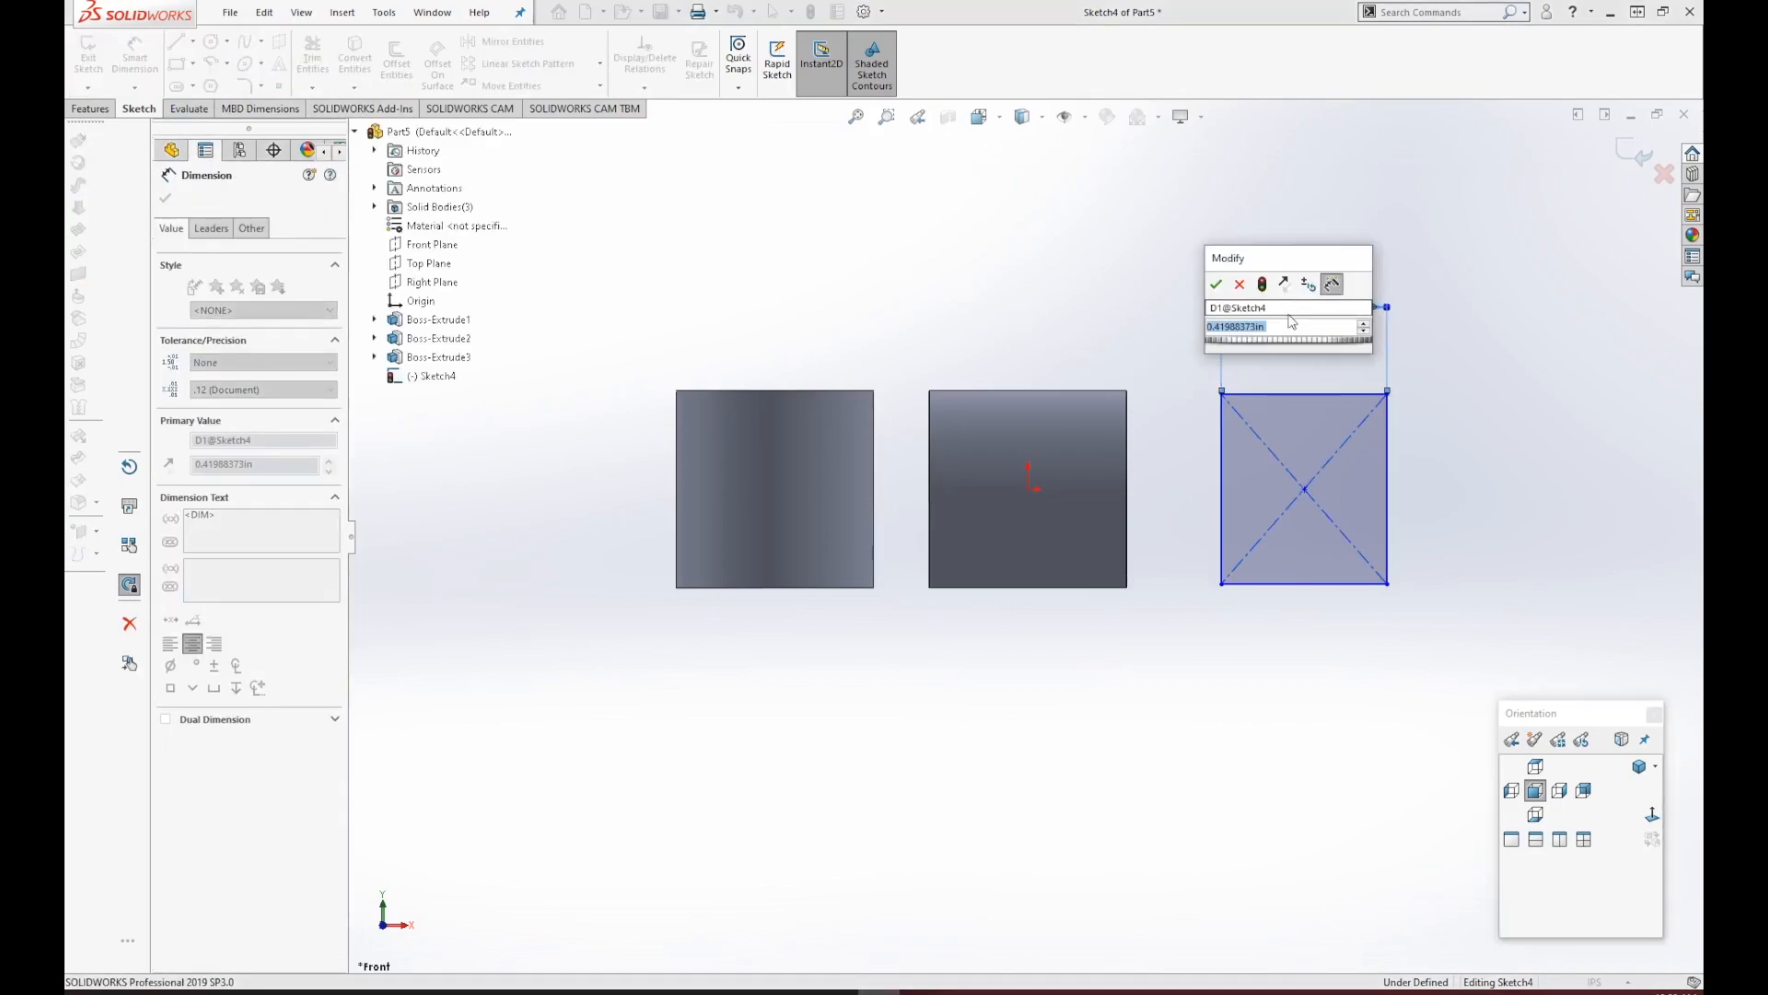
pyautogui.write('.5')
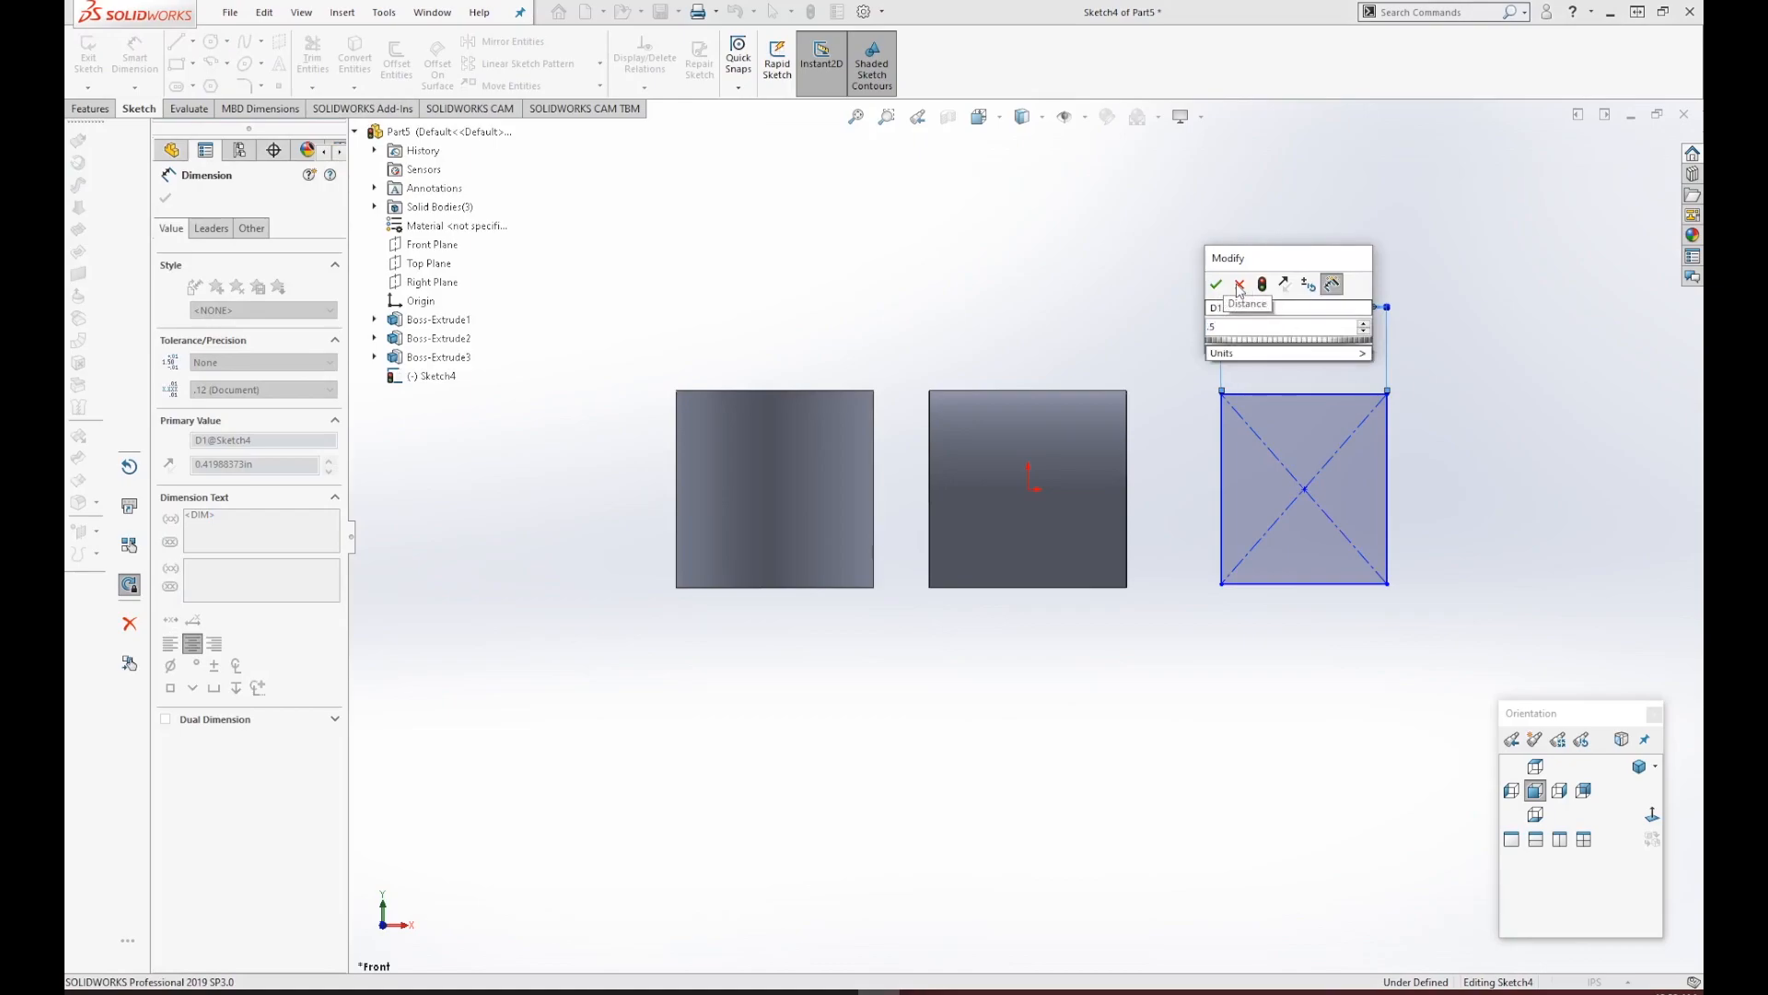
pyautogui.click(1217, 285)
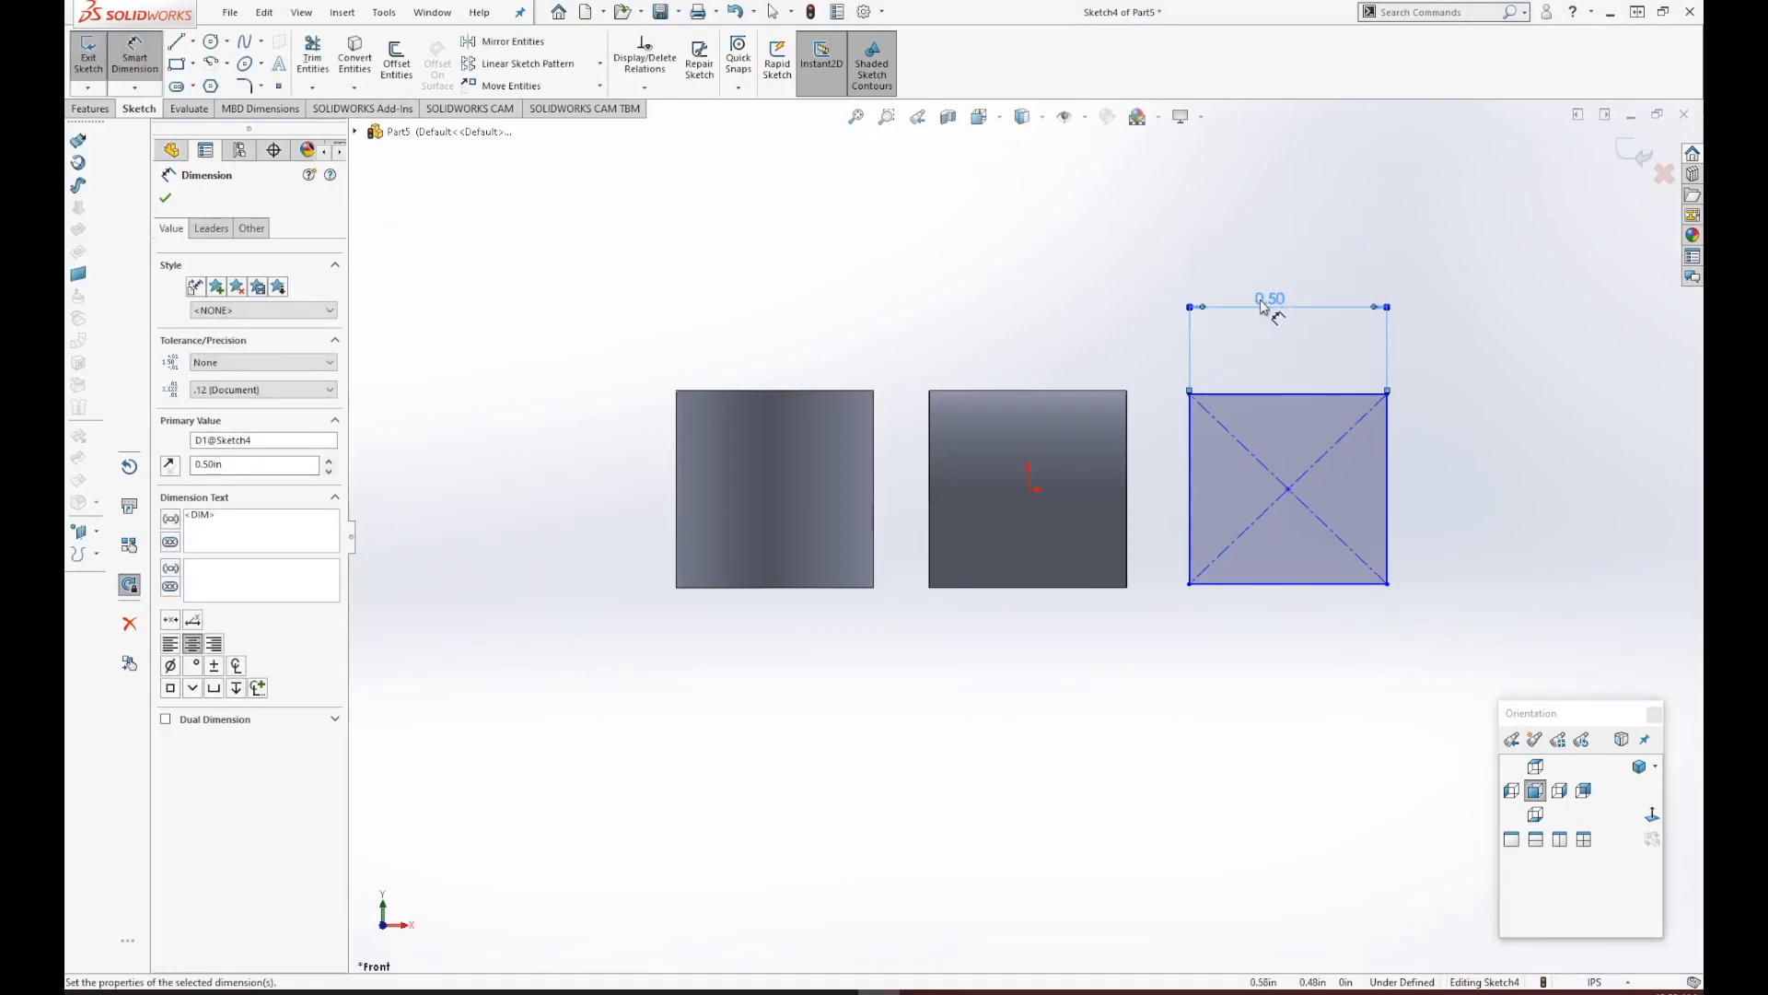
# Dimension the rectangle's height as 0.5 in.
pyautogui.click(1389, 460)
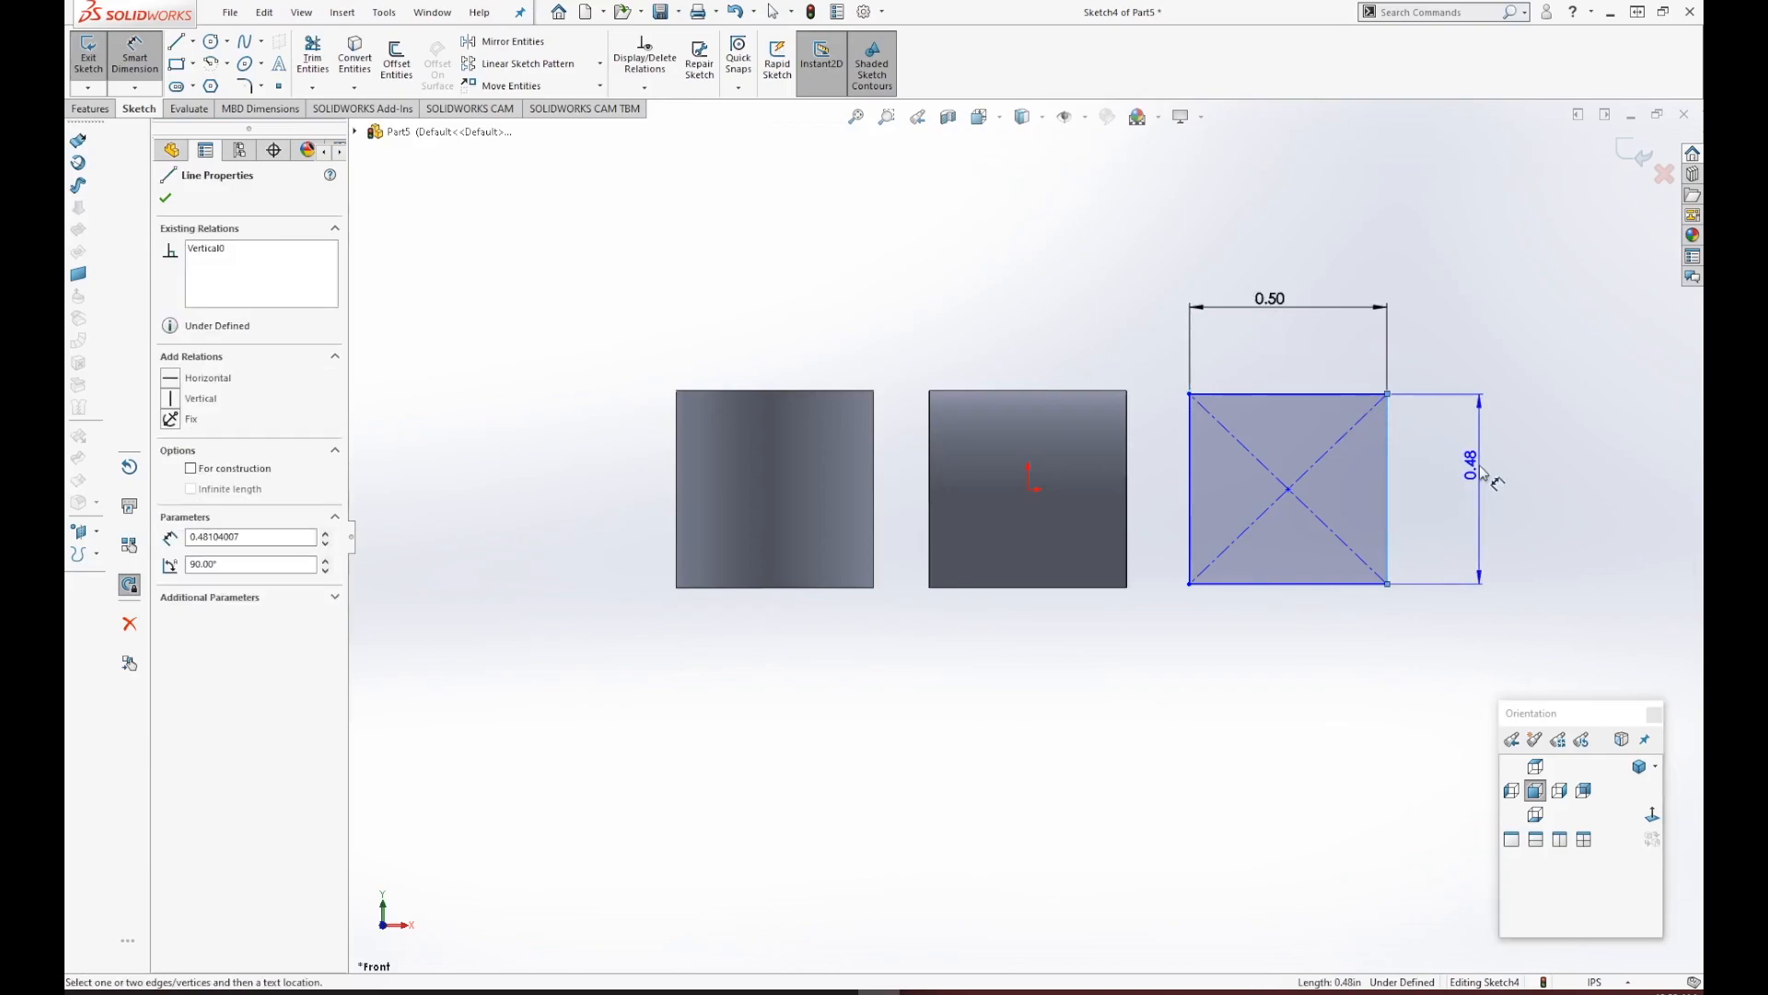
pyautogui.click(1485, 472)
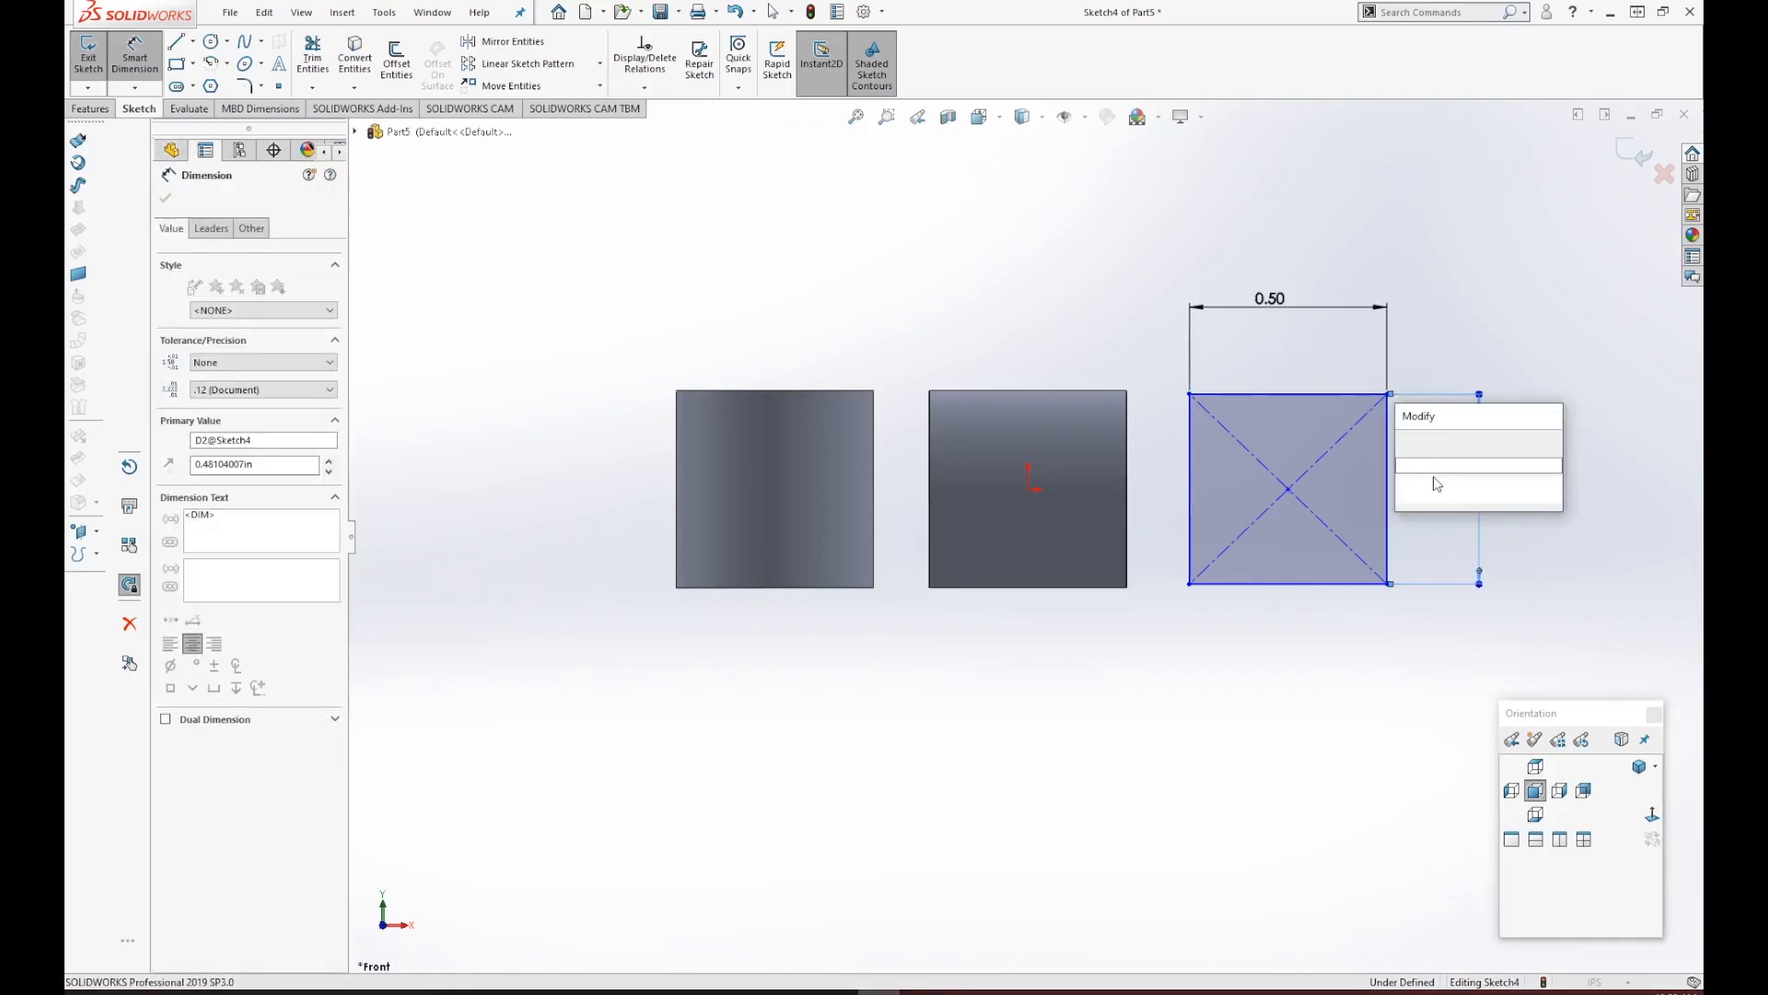
pyautogui.write('.5')
pyautogui.press('Return')
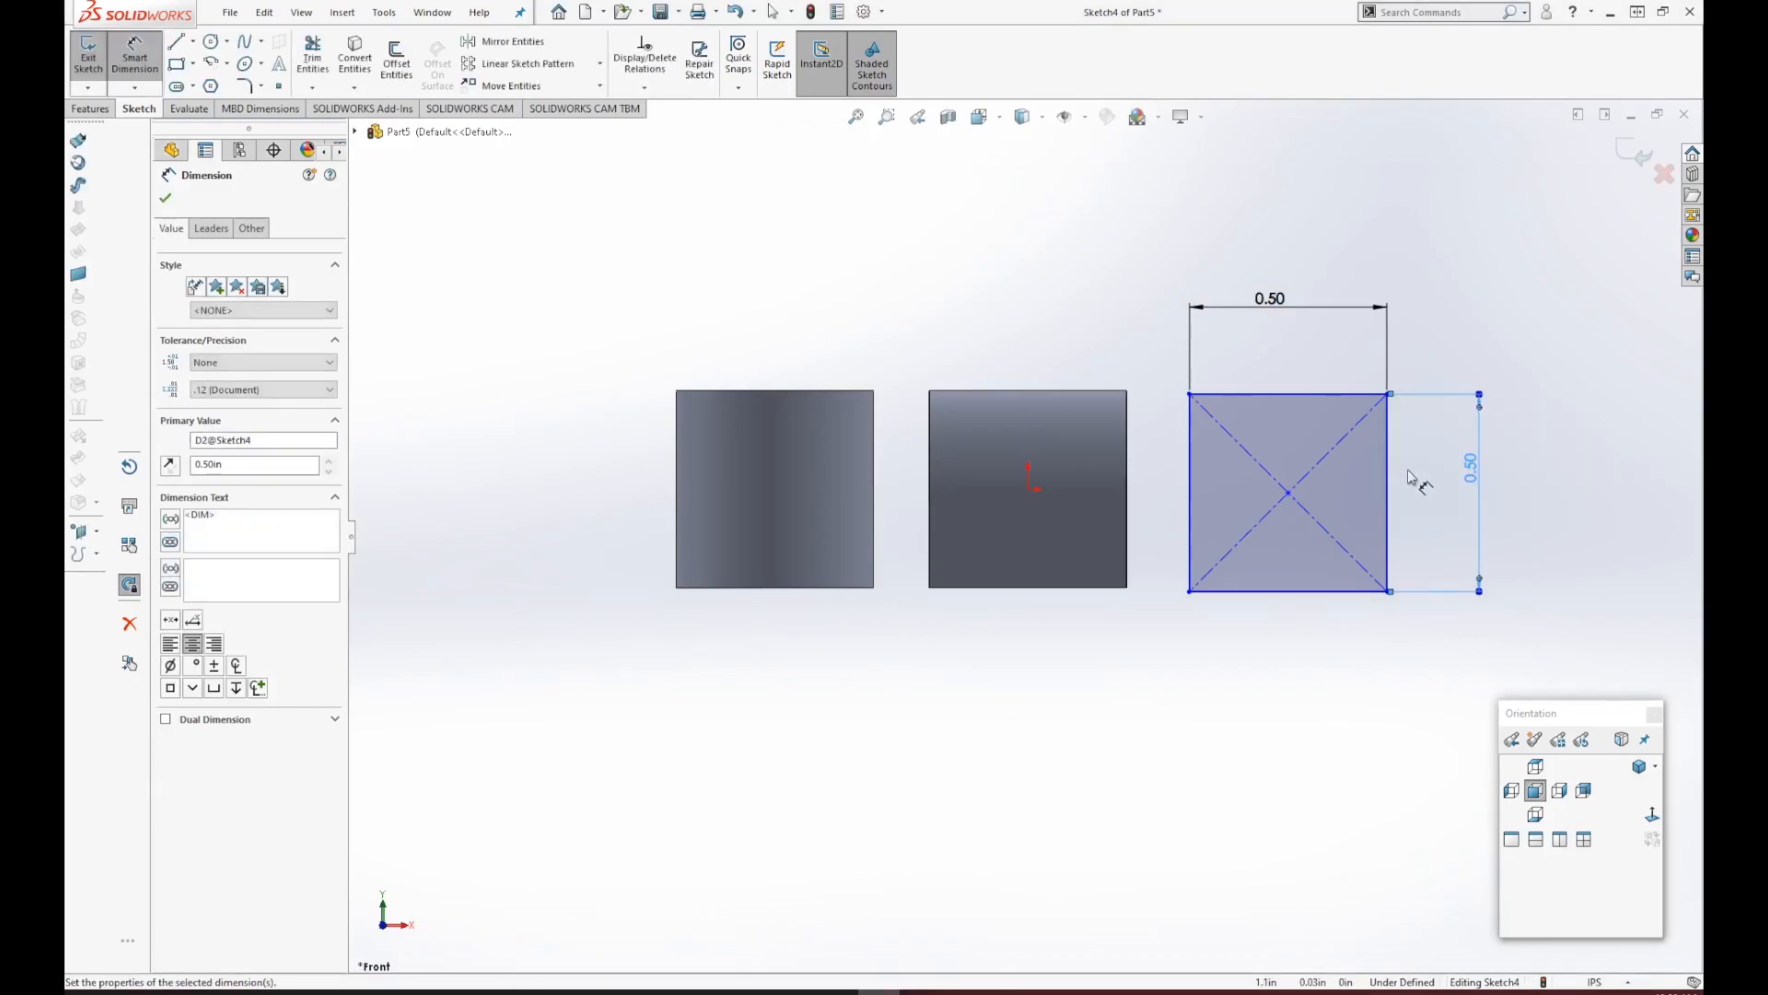
pyautogui.doubleClick(1470, 466)
pyautogui.press('Return')
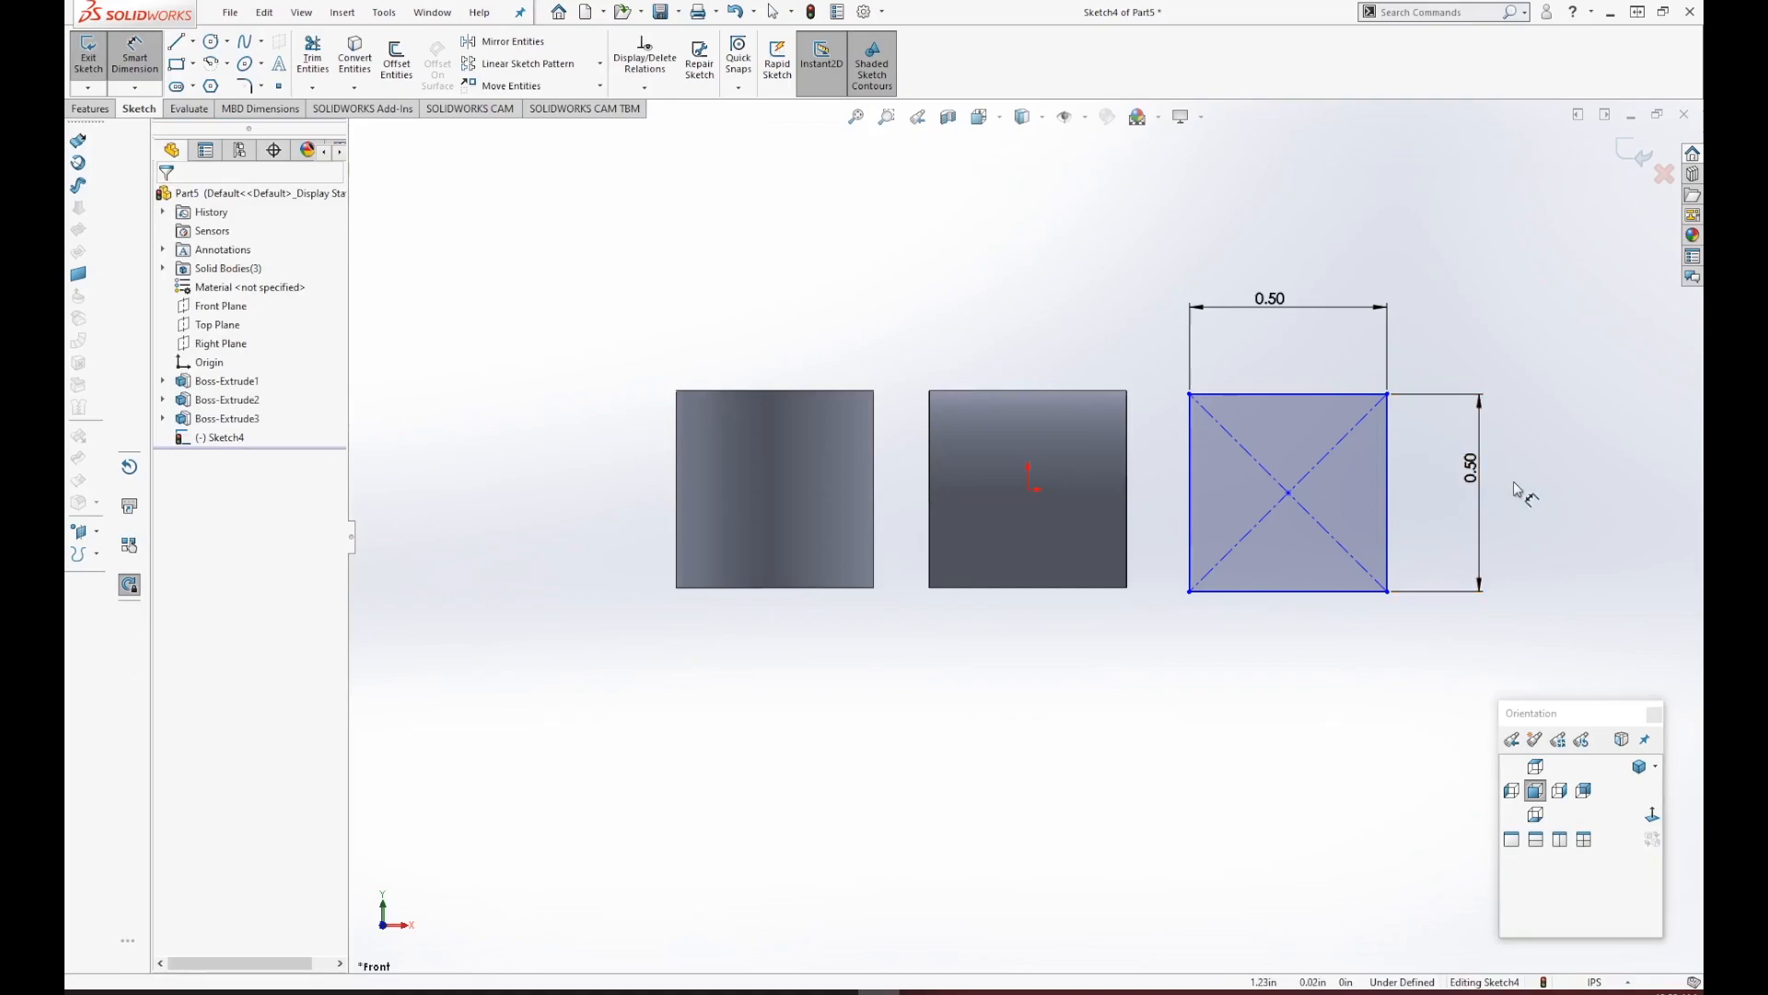
# Leave the dimension tool and delete the rectangle's height dimension.
pyautogui.press('Escape')
pyautogui.moveTo(1446, 337); pyautogui.dragTo(1523, 610)
pyautogui.press('Delete')
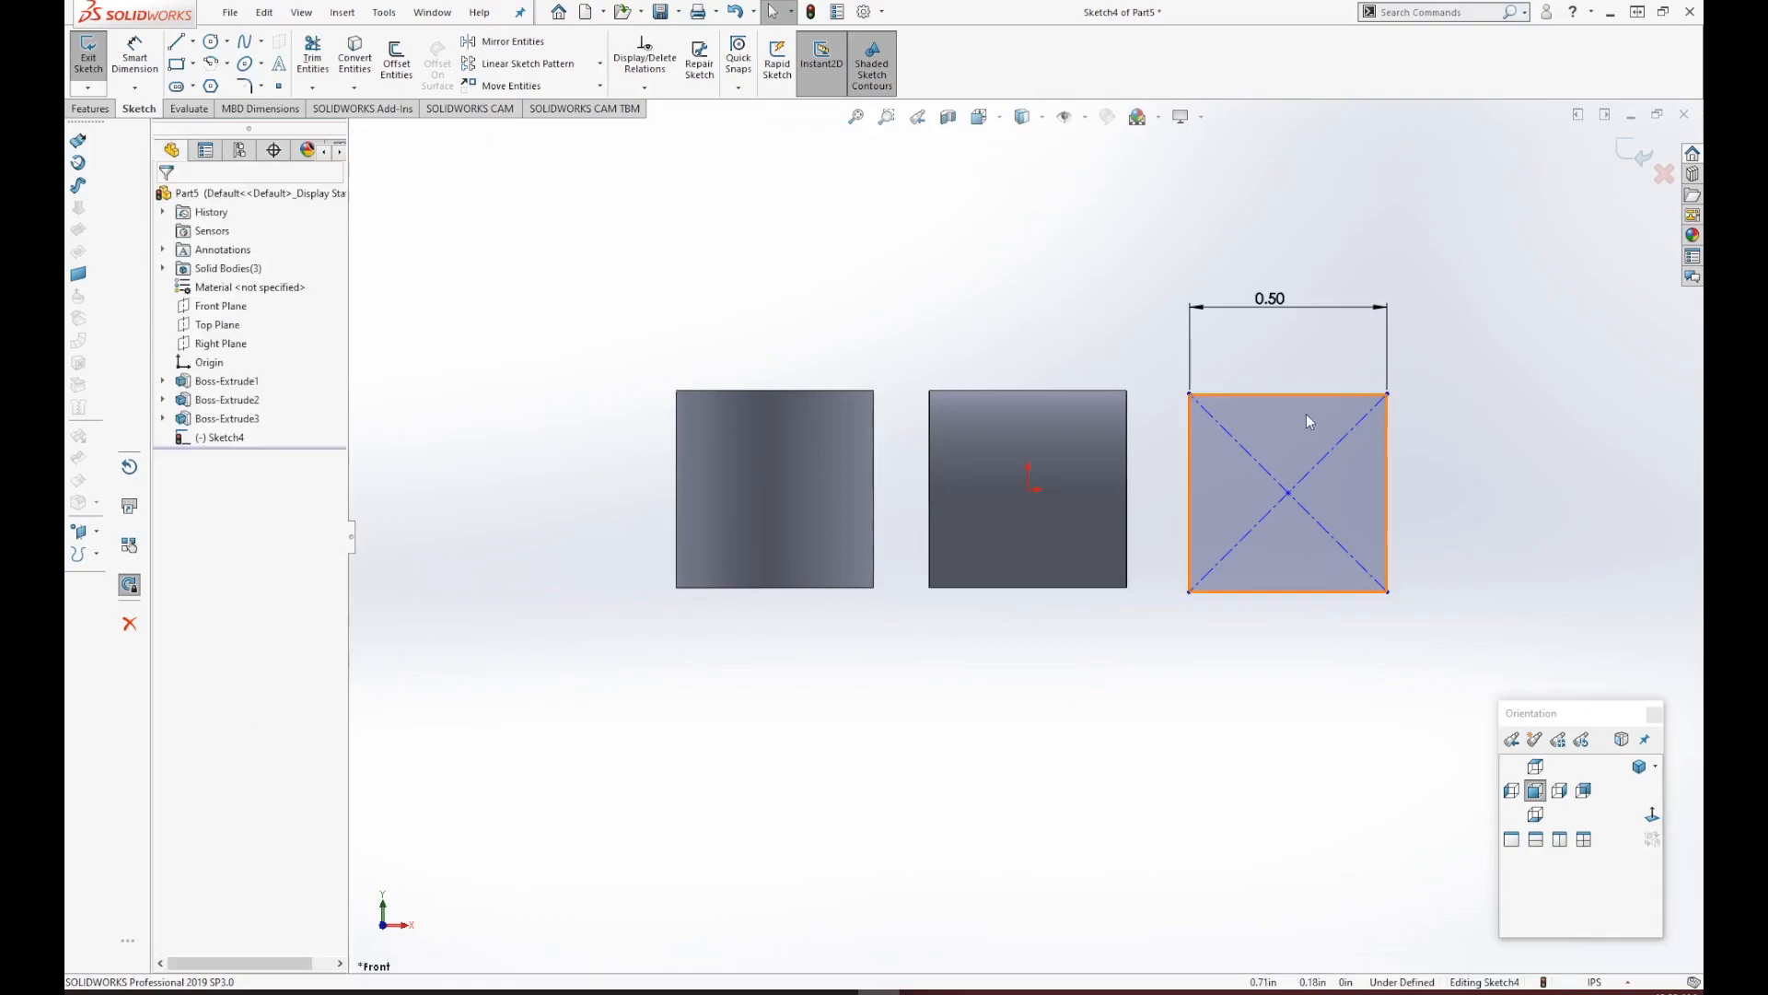
pyautogui.click(1290, 394)
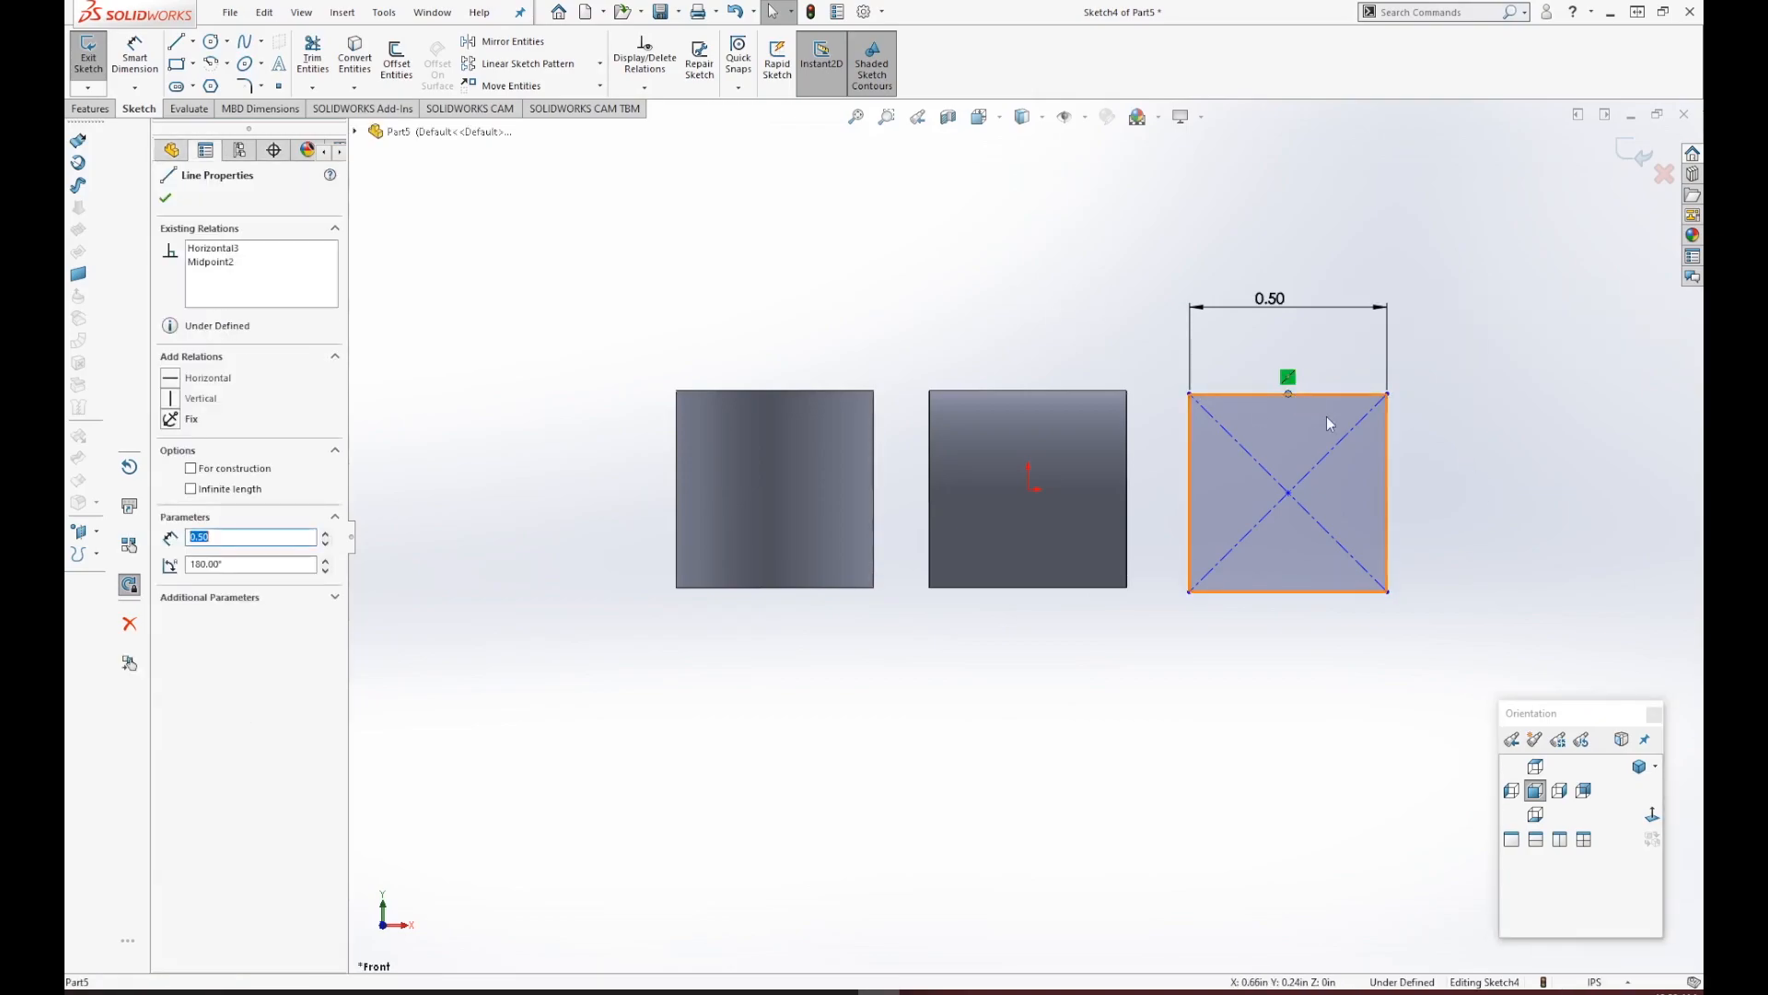
pyautogui.keyDown('ctrl'); pyautogui.click(1388, 464); pyautogui.keyUp('ctrl')
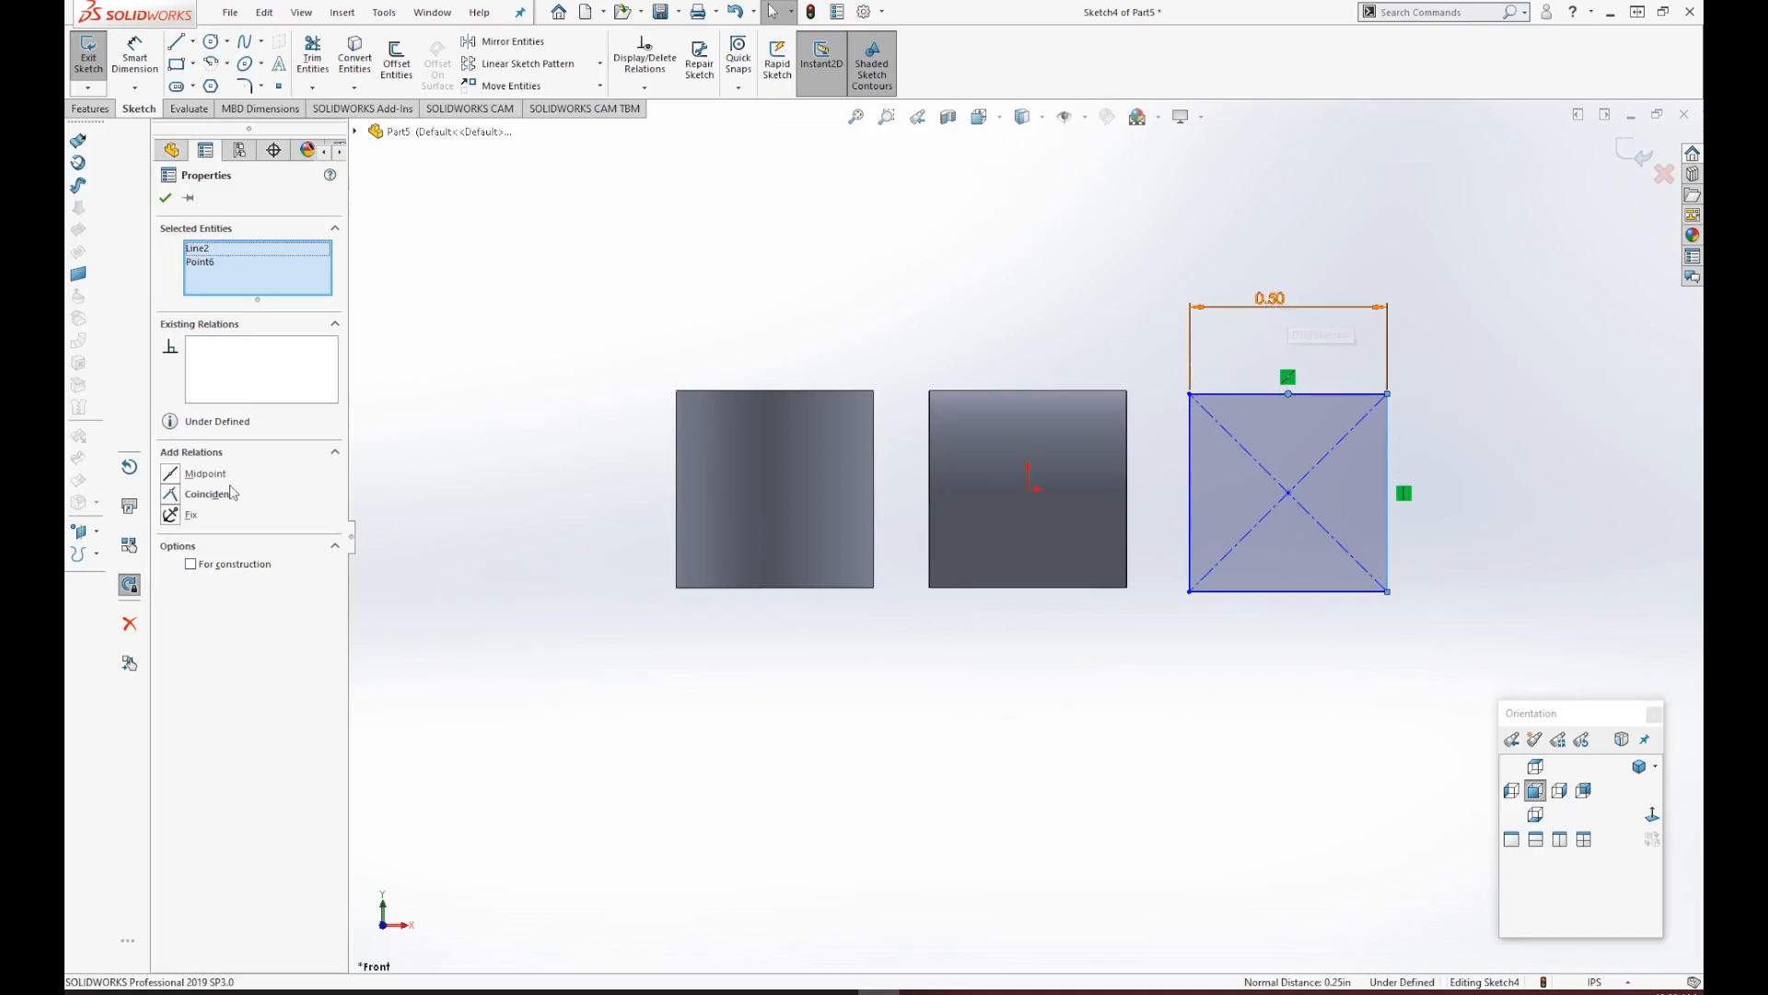
pyautogui.click(1135, 392)
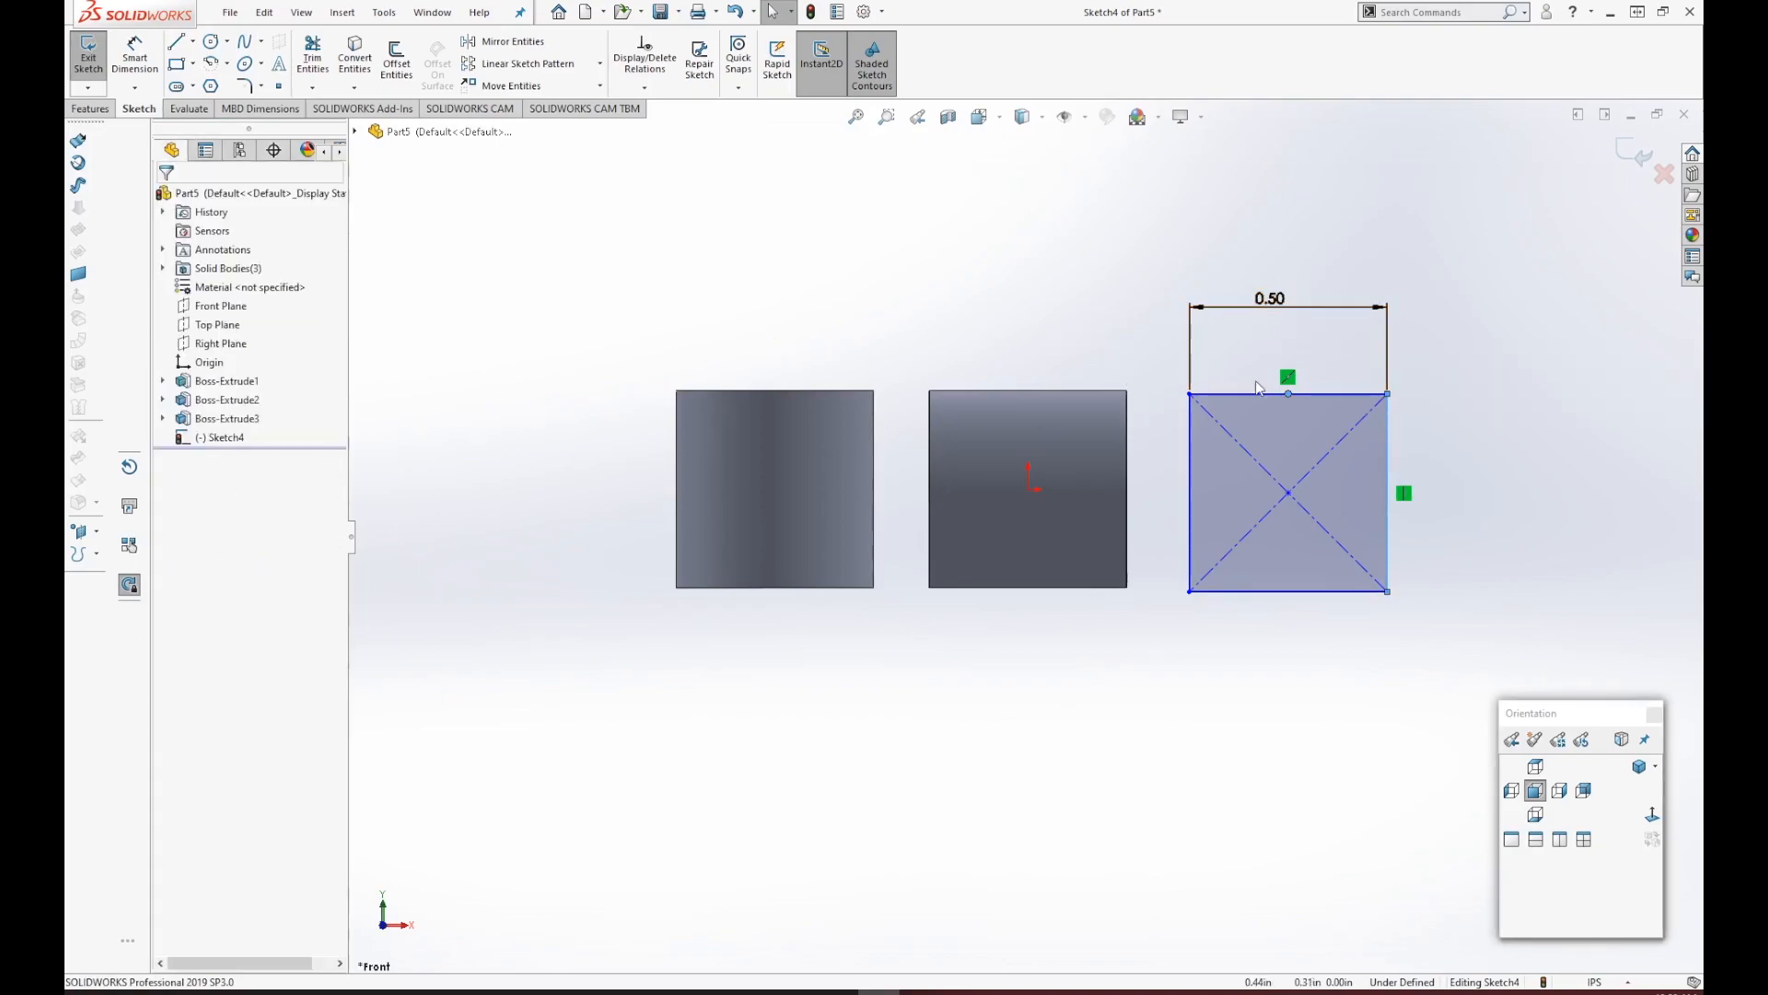
# Add an Equal relation between the rectangle's upper and right edges and check the relations on the right edge.
pyautogui.click(1325, 395)
pyautogui.keyDown('ctrl'); pyautogui.click(1389, 451); pyautogui.keyUp('ctrl')
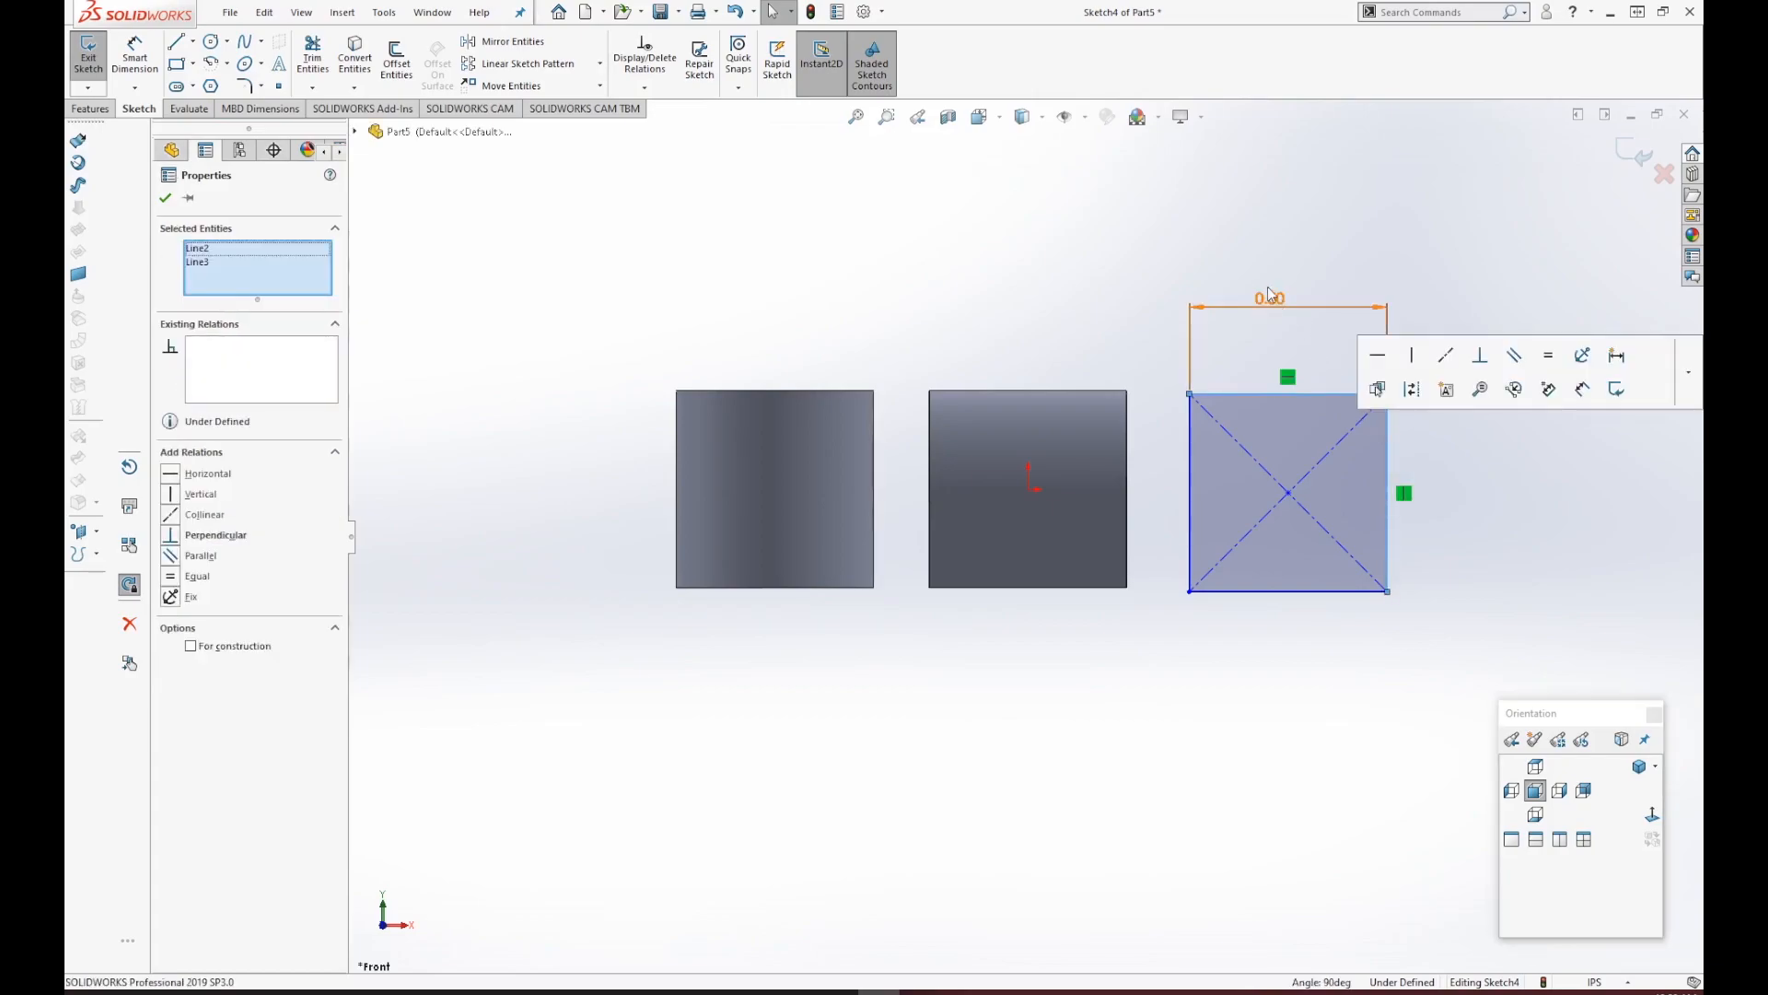
pyautogui.click(178, 580)
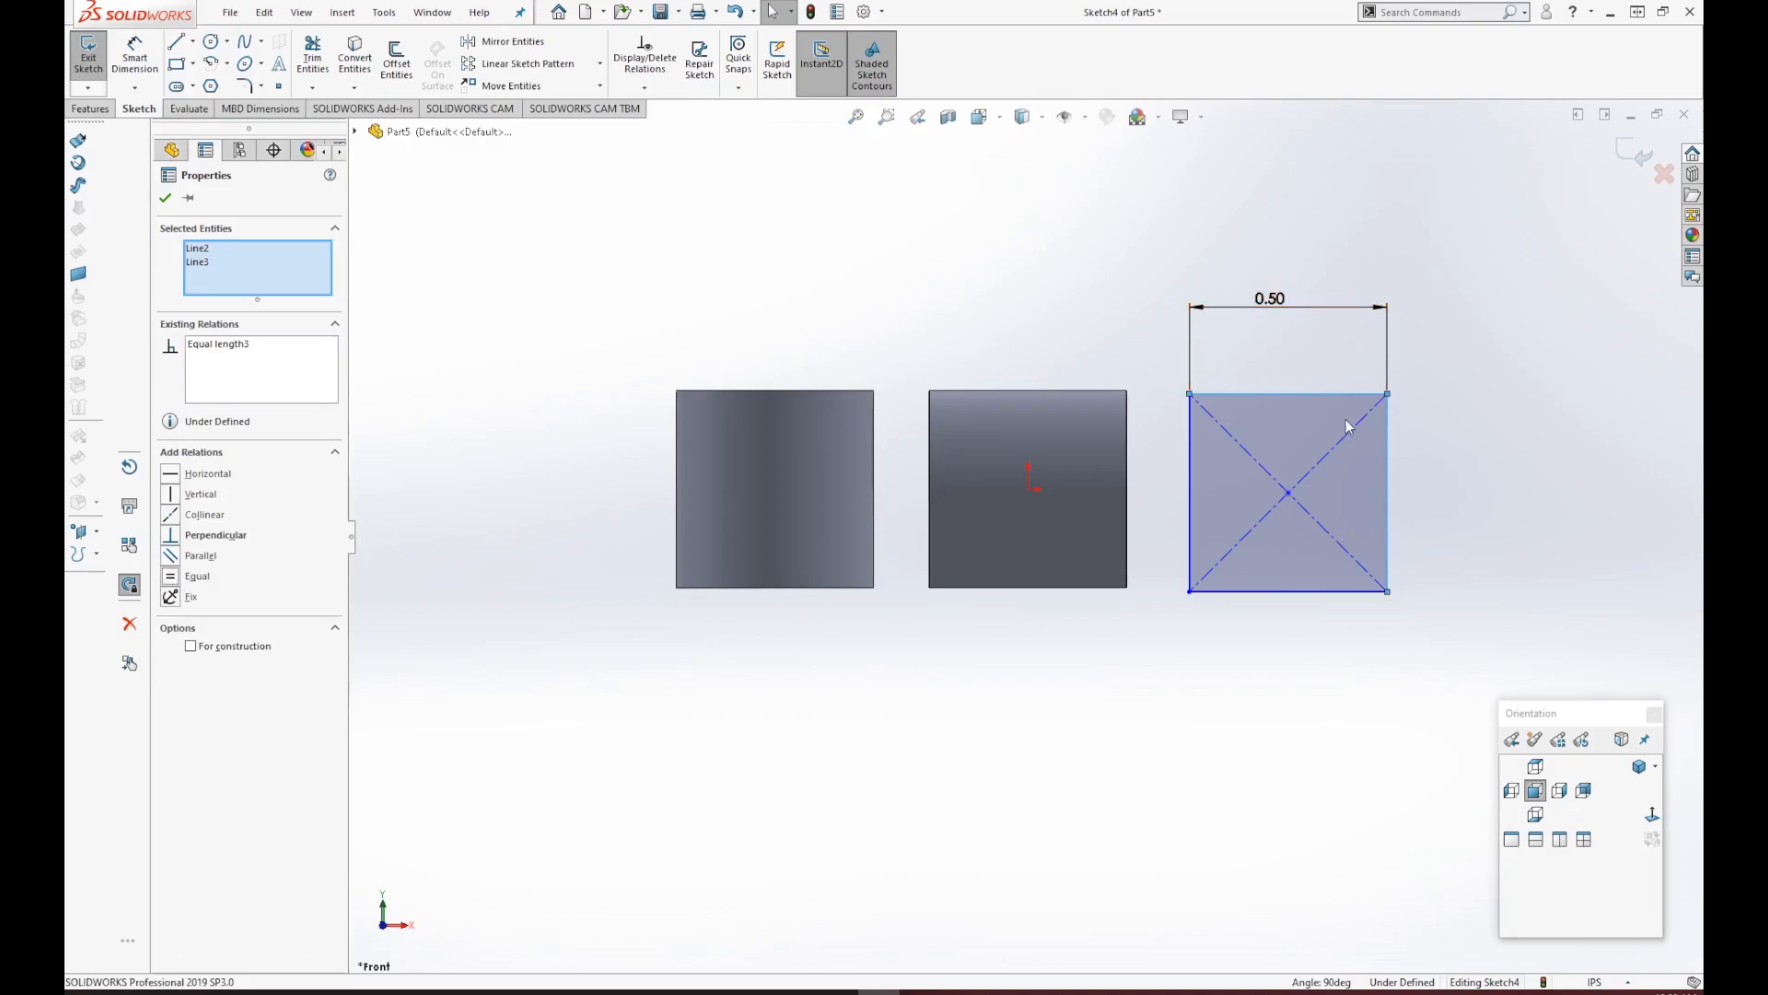
pyautogui.click(1423, 485)
pyautogui.click(1387, 484)
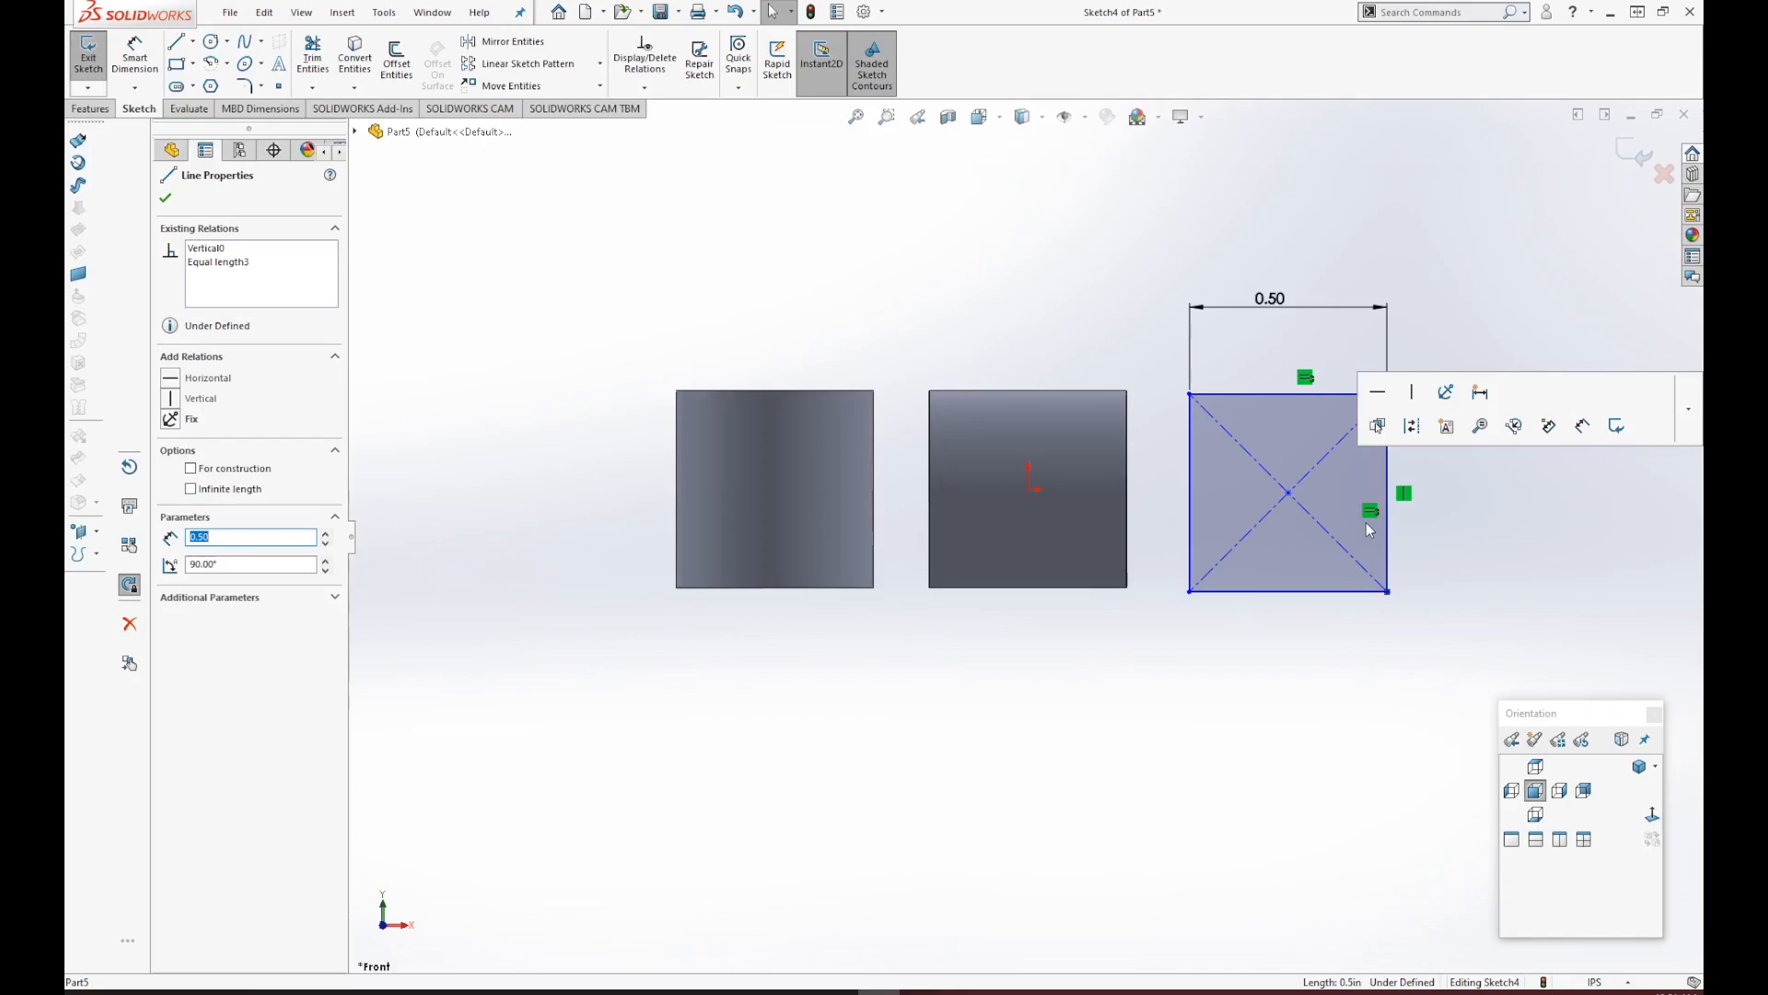
pyautogui.click(1315, 690)
pyautogui.scroll(2, 1353, 666)
pyautogui.moveTo(1288, 739); pyautogui.dragTo(1260, 768, button='middle')
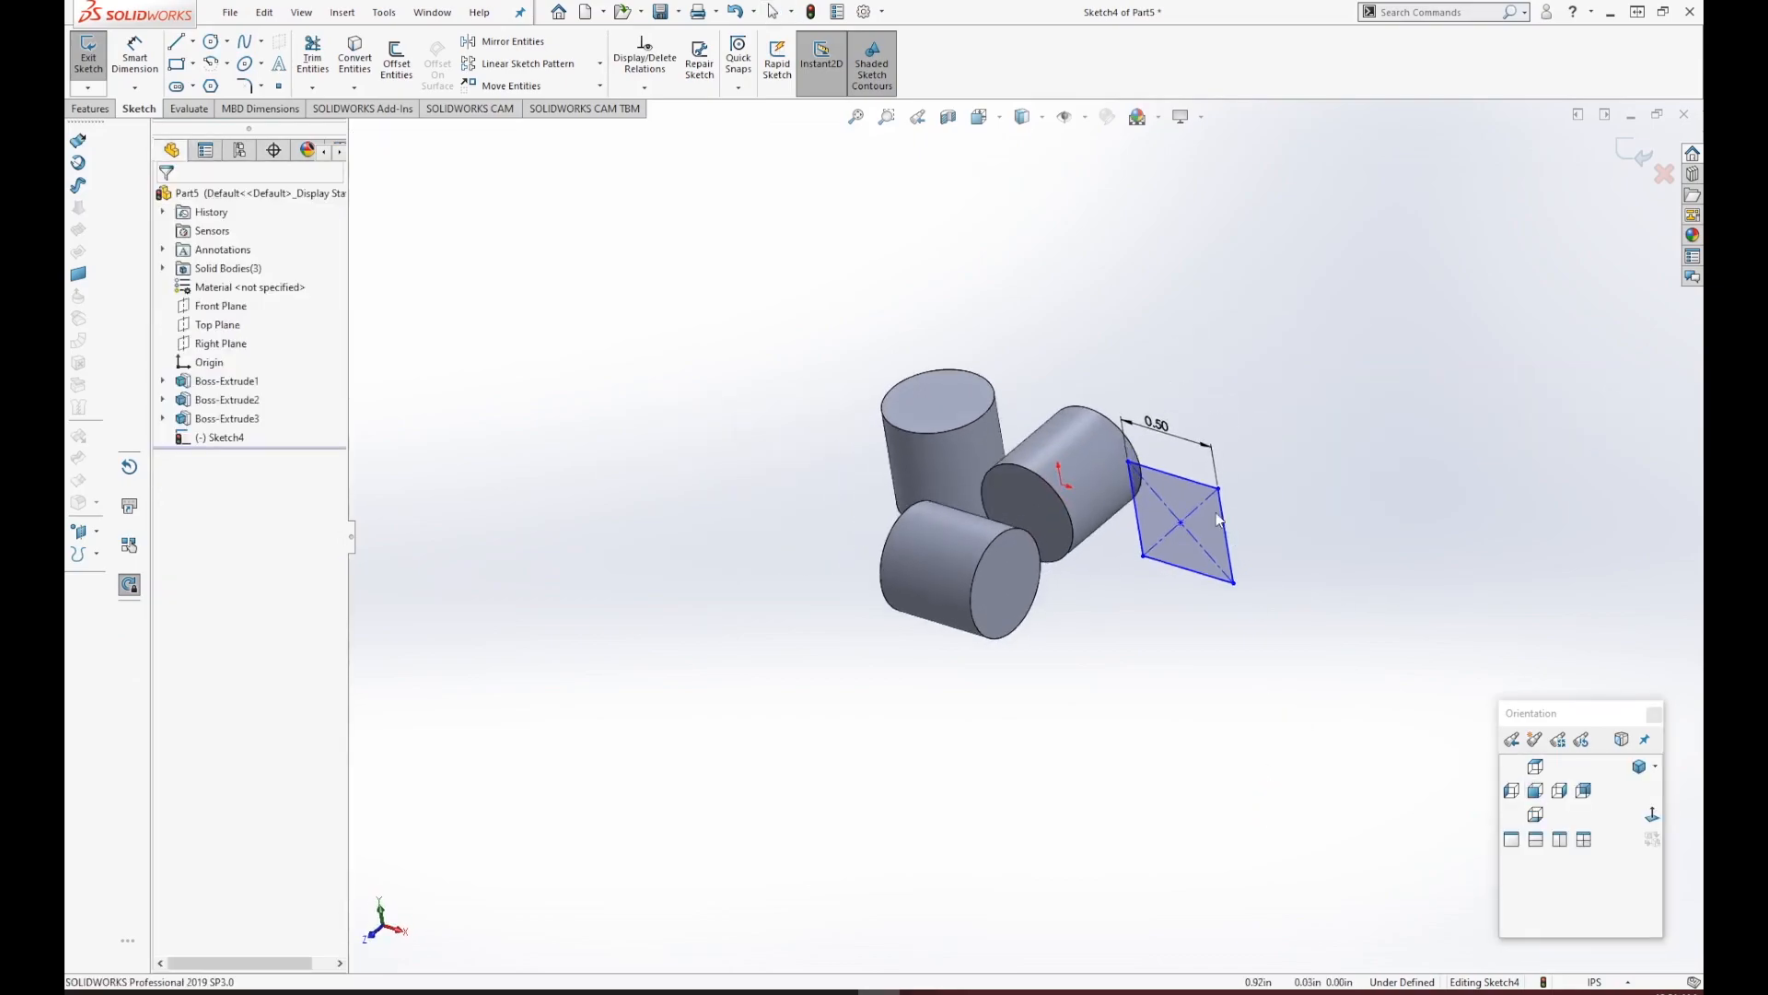
# Exit the square's sketch on the Front Plane.
pyautogui.scroll(-3, 1217, 514)
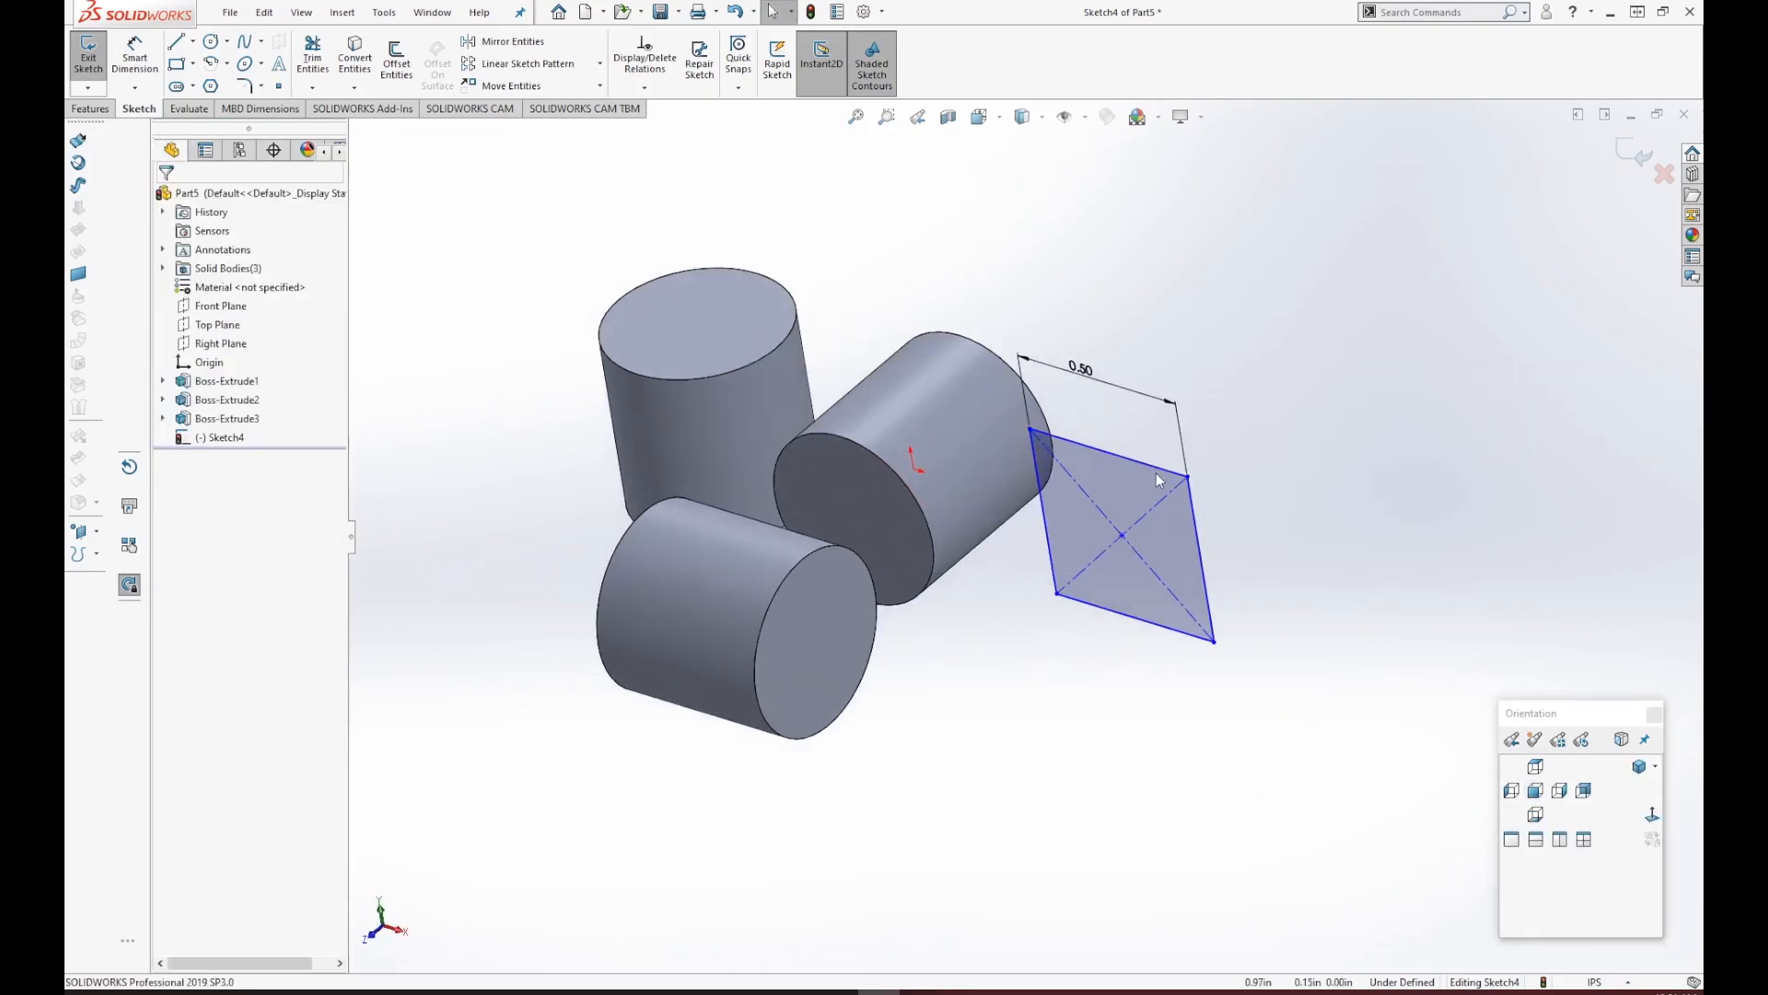
pyautogui.click(1646, 159)
pyautogui.moveTo(1382, 407)
pyautogui.mouseDown(button='middle')
pyautogui.moveTo(1323, 497)
pyautogui.moveTo(1467, 463)
pyautogui.moveTo(1342, 457)
pyautogui.moveTo(1282, 804)
pyautogui.mouseUp(button='middle')
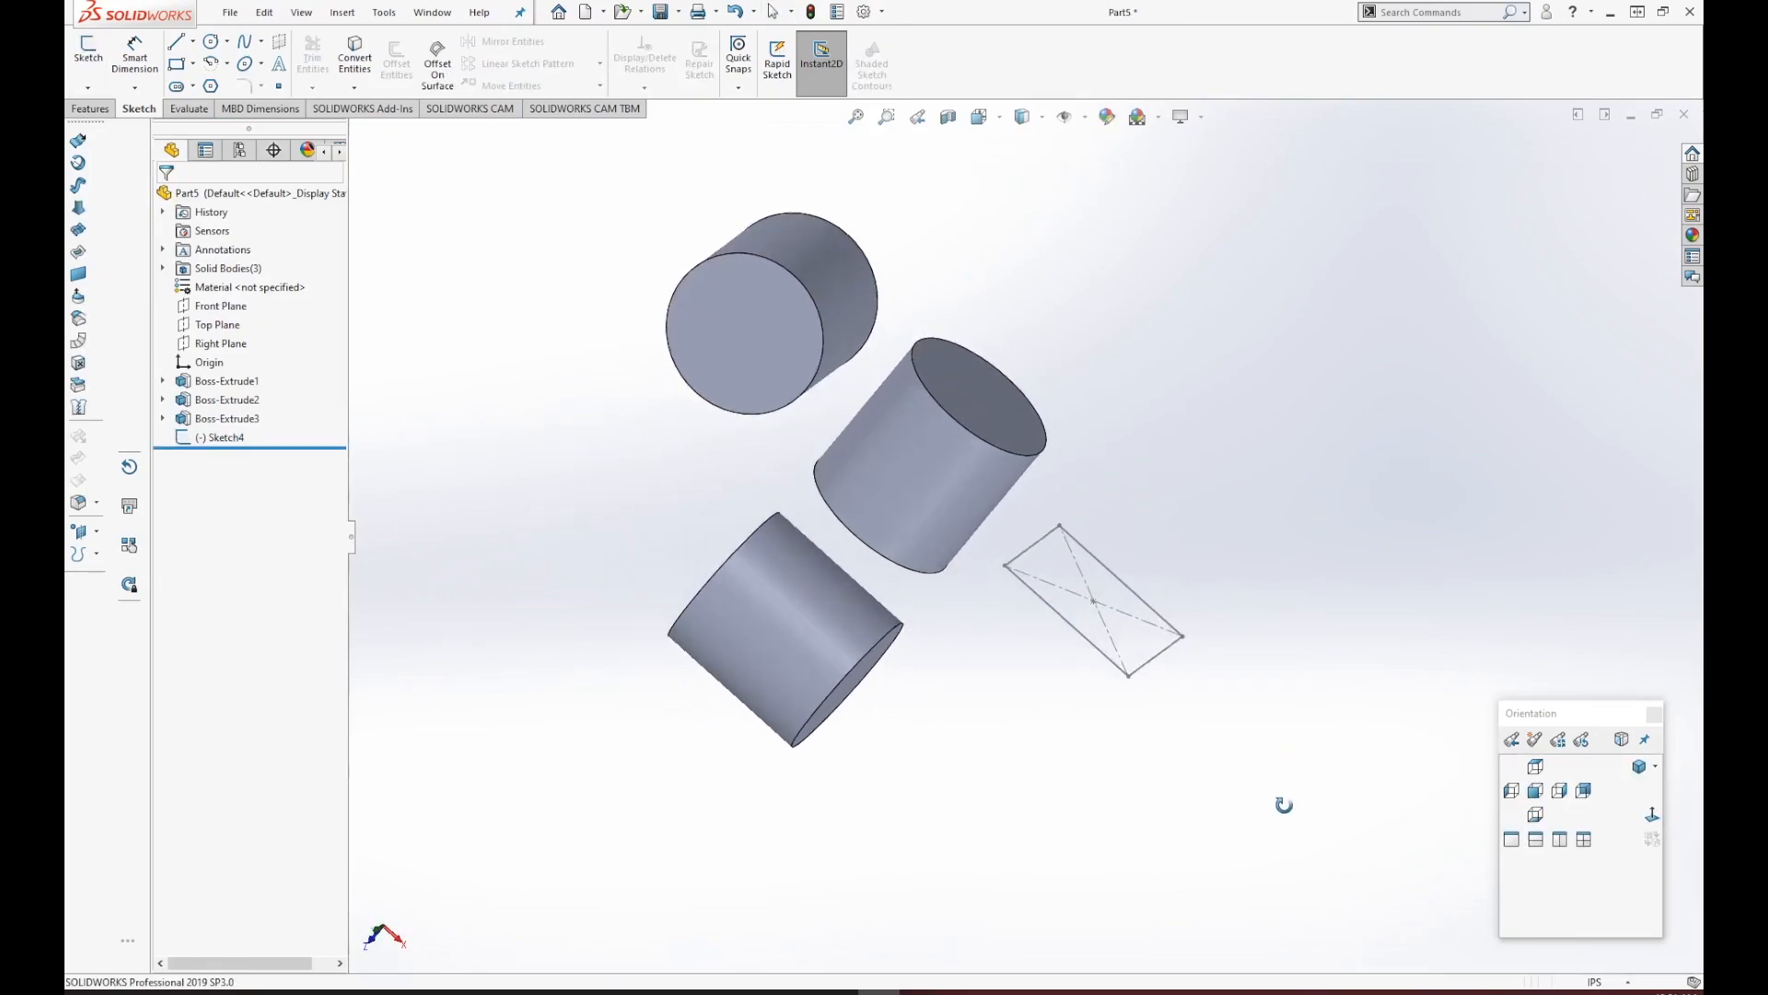
# Extrude the square sketch 0.5 in with the Mid Plane end condition to form a separate block beside the cylinders.
pyautogui.click(220, 437)
pyautogui.moveTo(955, 675)
pyautogui.mouseDown(button='middle')
pyautogui.moveTo(1120, 660)
pyautogui.moveTo(1222, 541)
pyautogui.mouseUp(button='middle')
pyautogui.moveTo(1318, 620)
pyautogui.mouseDown(button='middle')
pyautogui.moveTo(1314, 584)
pyautogui.moveTo(1004, 454)
pyautogui.mouseUp(button='middle')
pyautogui.click(90, 109)
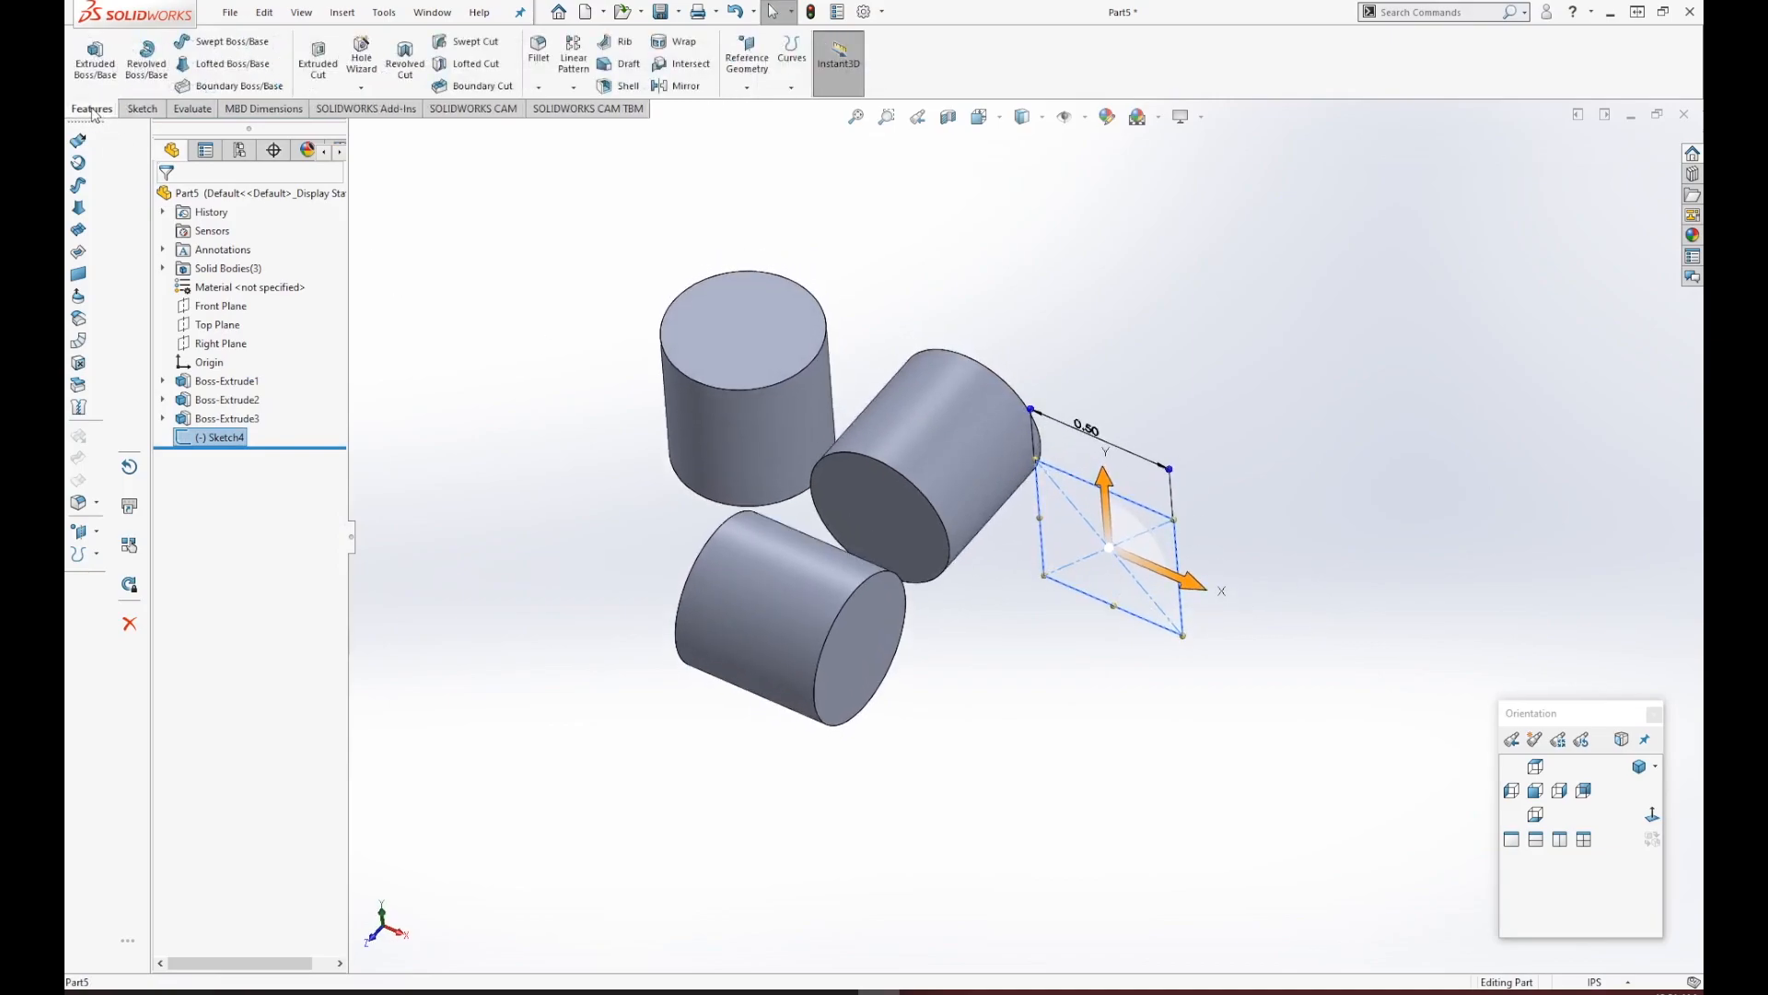
pyautogui.click(101, 65)
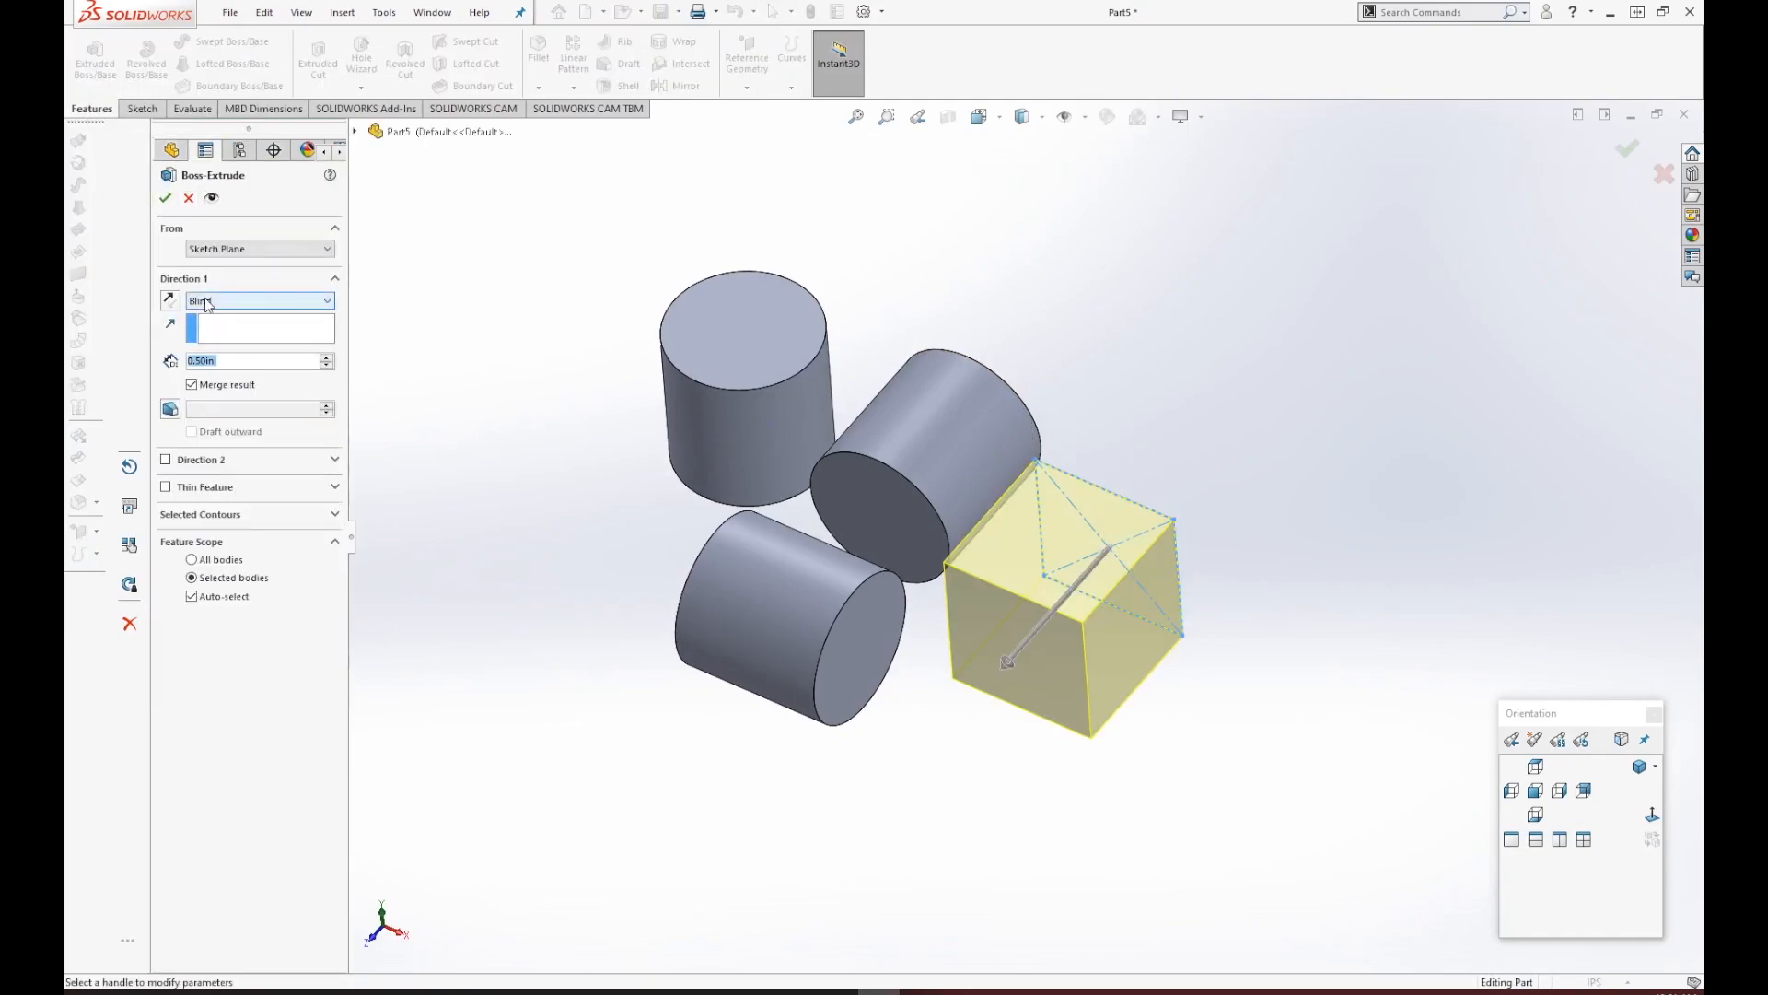
pyautogui.click(208, 300)
pyautogui.click(221, 389)
pyautogui.moveTo(1247, 576); pyautogui.dragTo(1125, 659, button='middle')
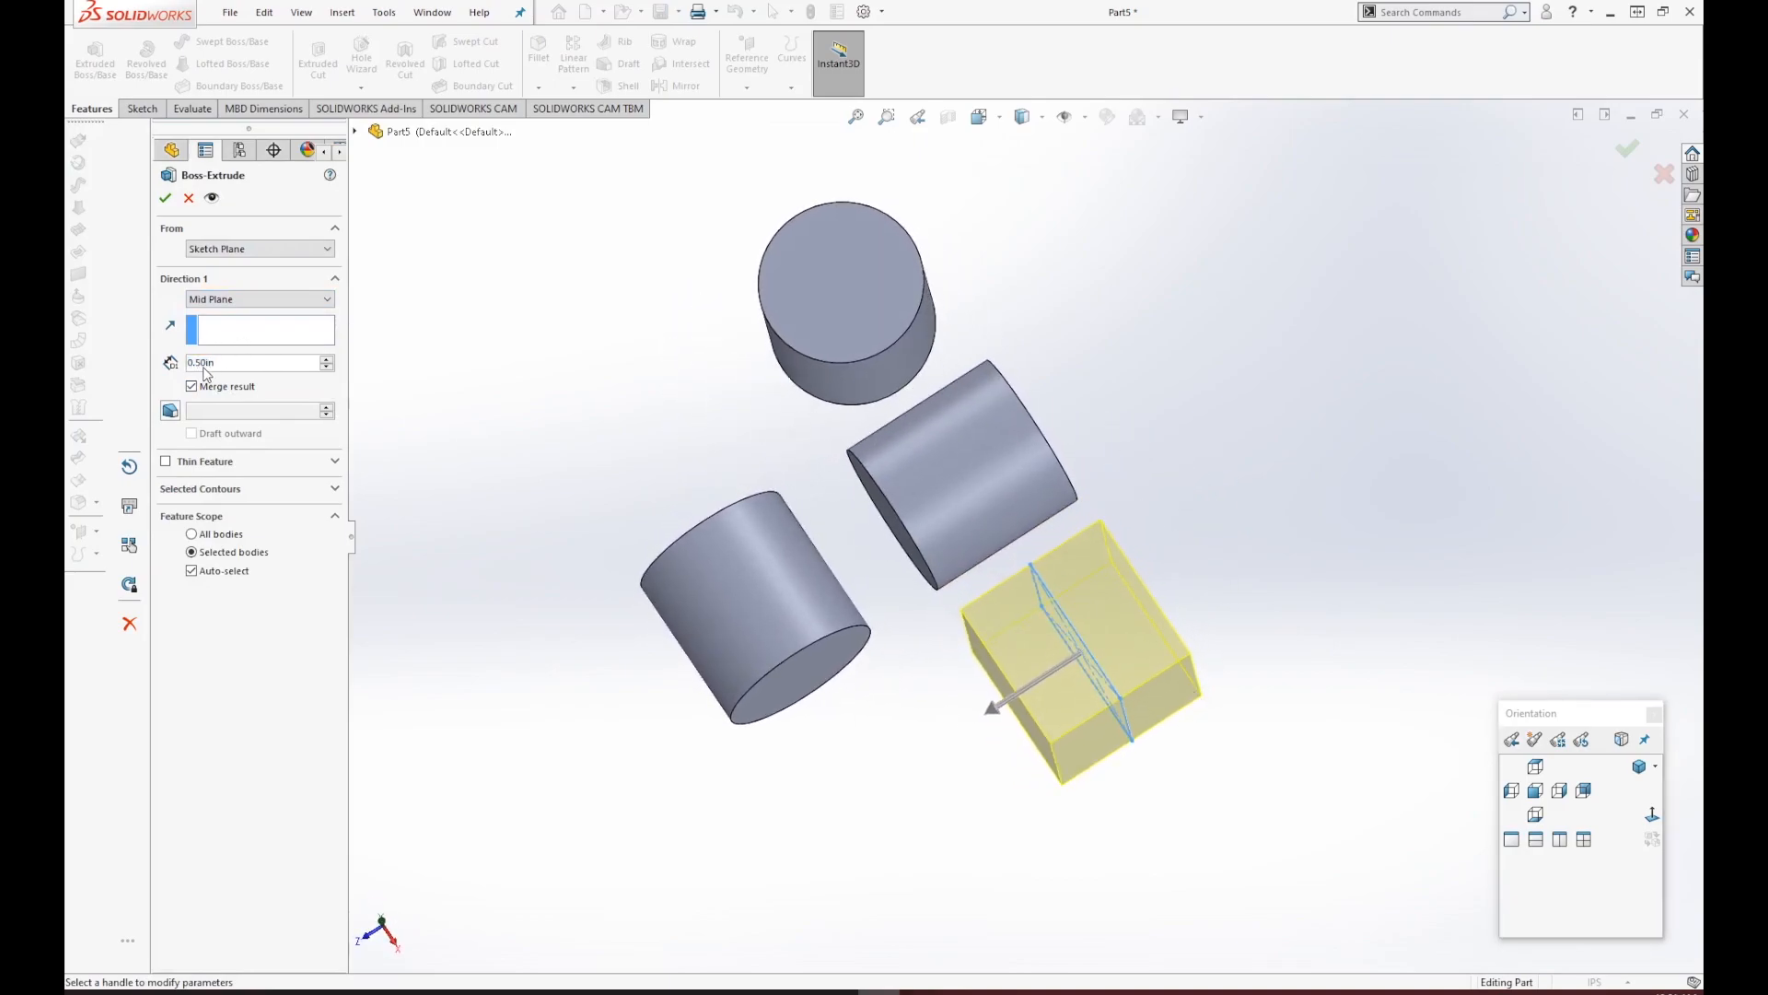
pyautogui.click(166, 198)
pyautogui.moveTo(1068, 645); pyautogui.dragTo(1173, 575, button='middle')
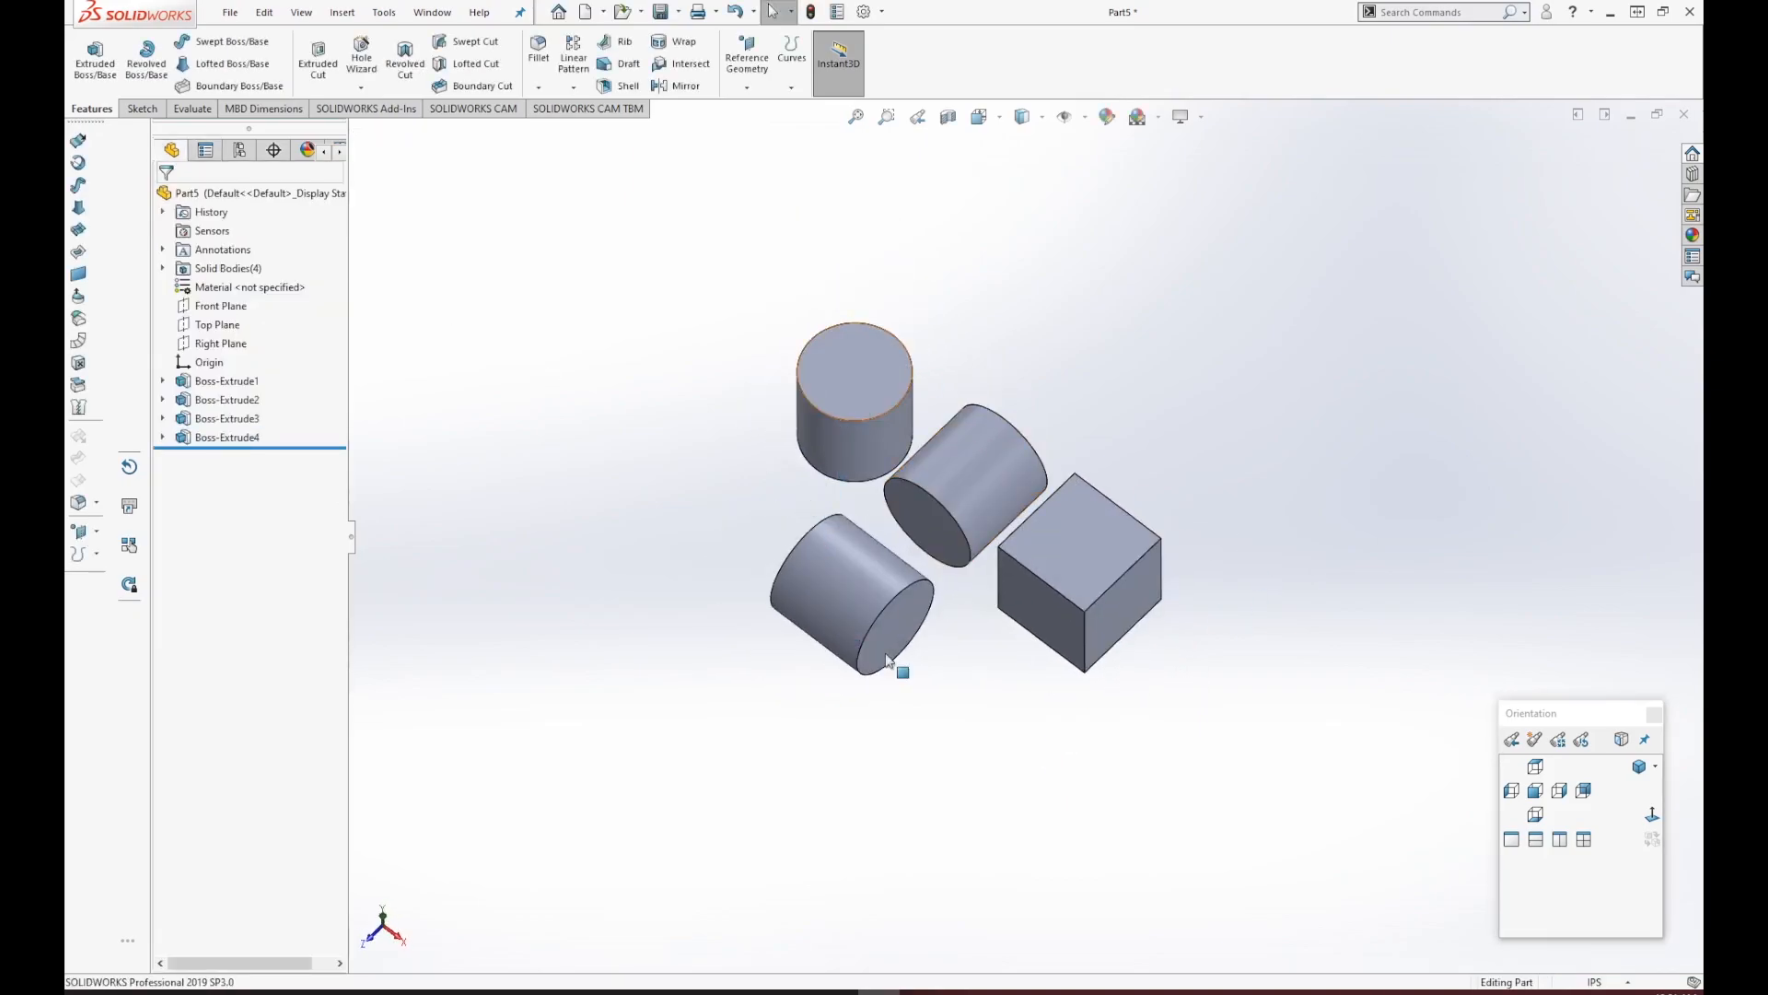
# List the part's solid bodies and select each one in turn to identify it in the model.
pyautogui.scroll(-3, 1013, 529)
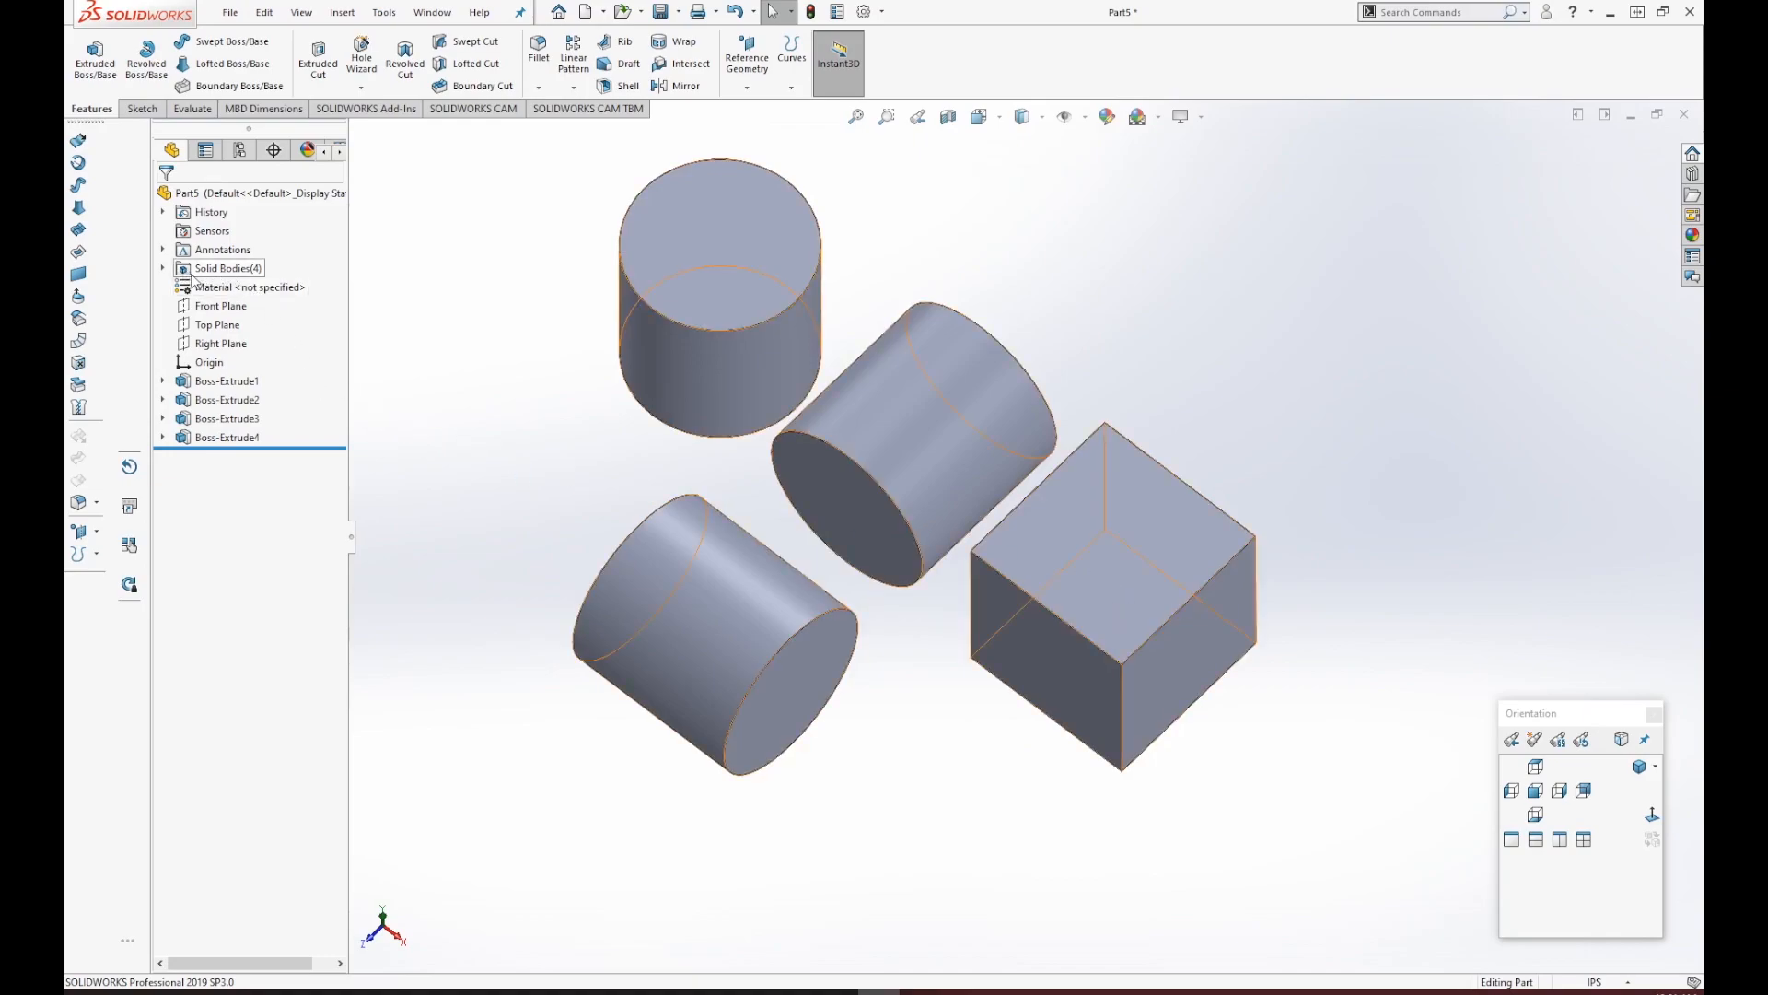
pyautogui.click(243, 270)
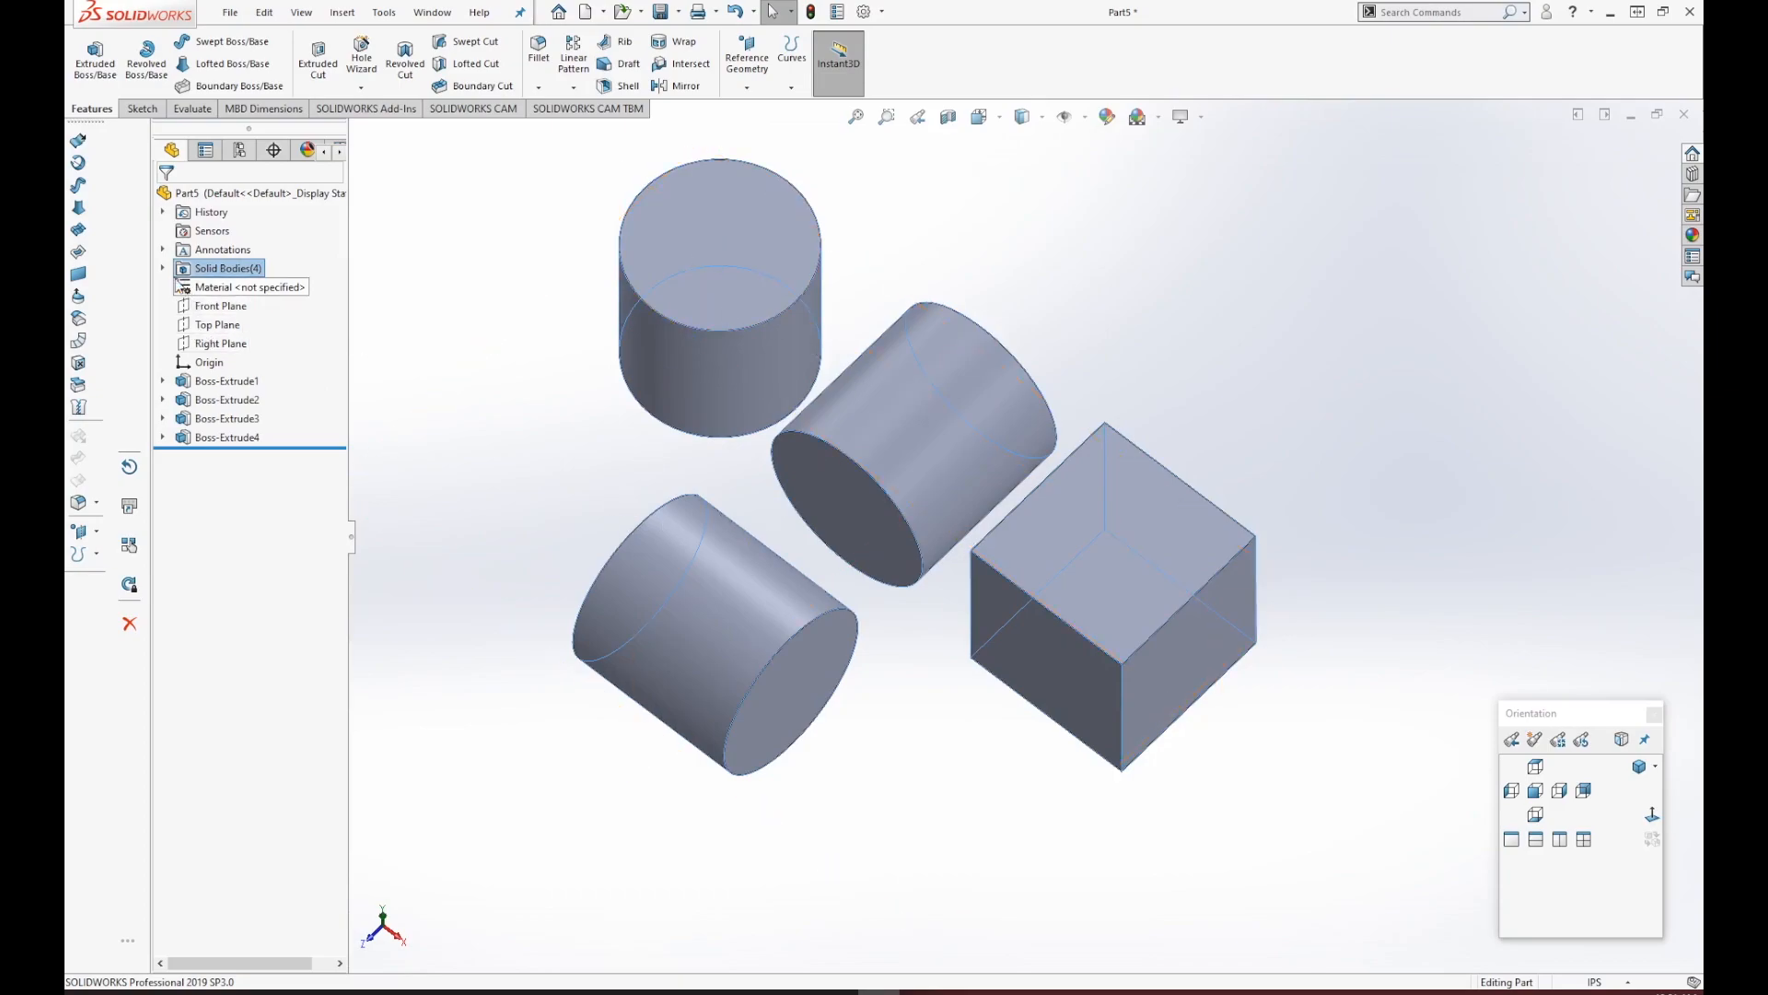
pyautogui.click(162, 268)
pyautogui.click(226, 288)
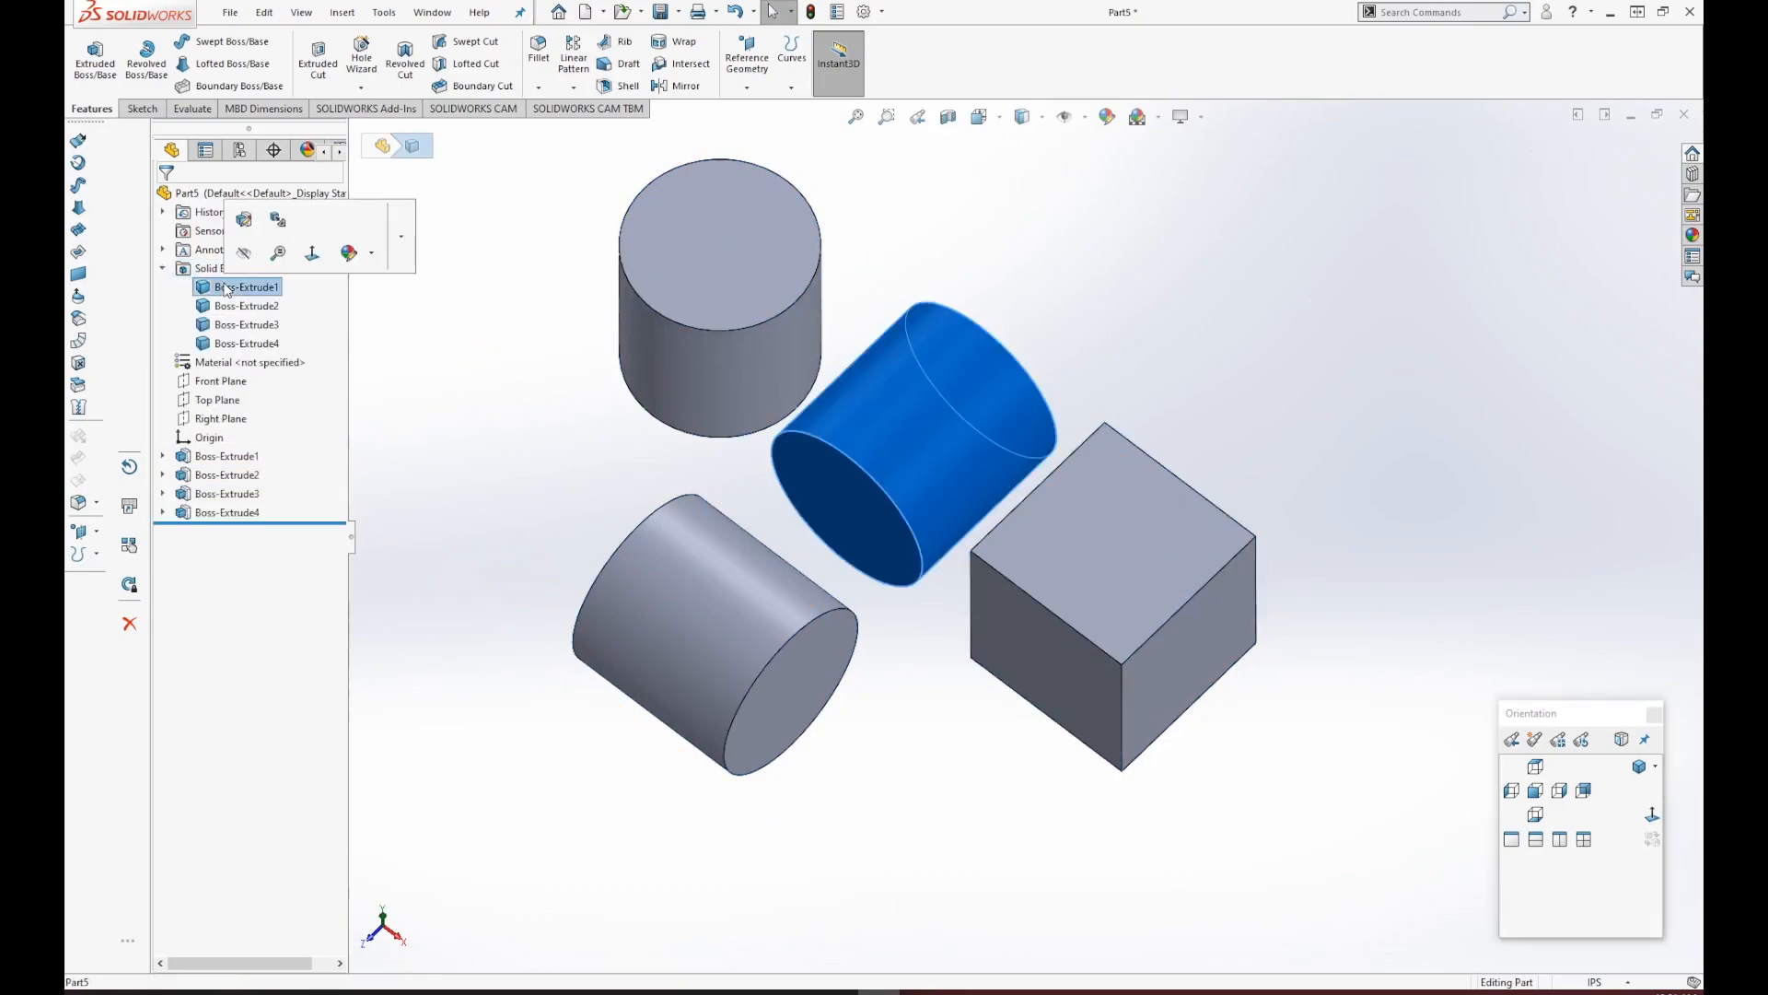
pyautogui.click(228, 306)
pyautogui.click(228, 324)
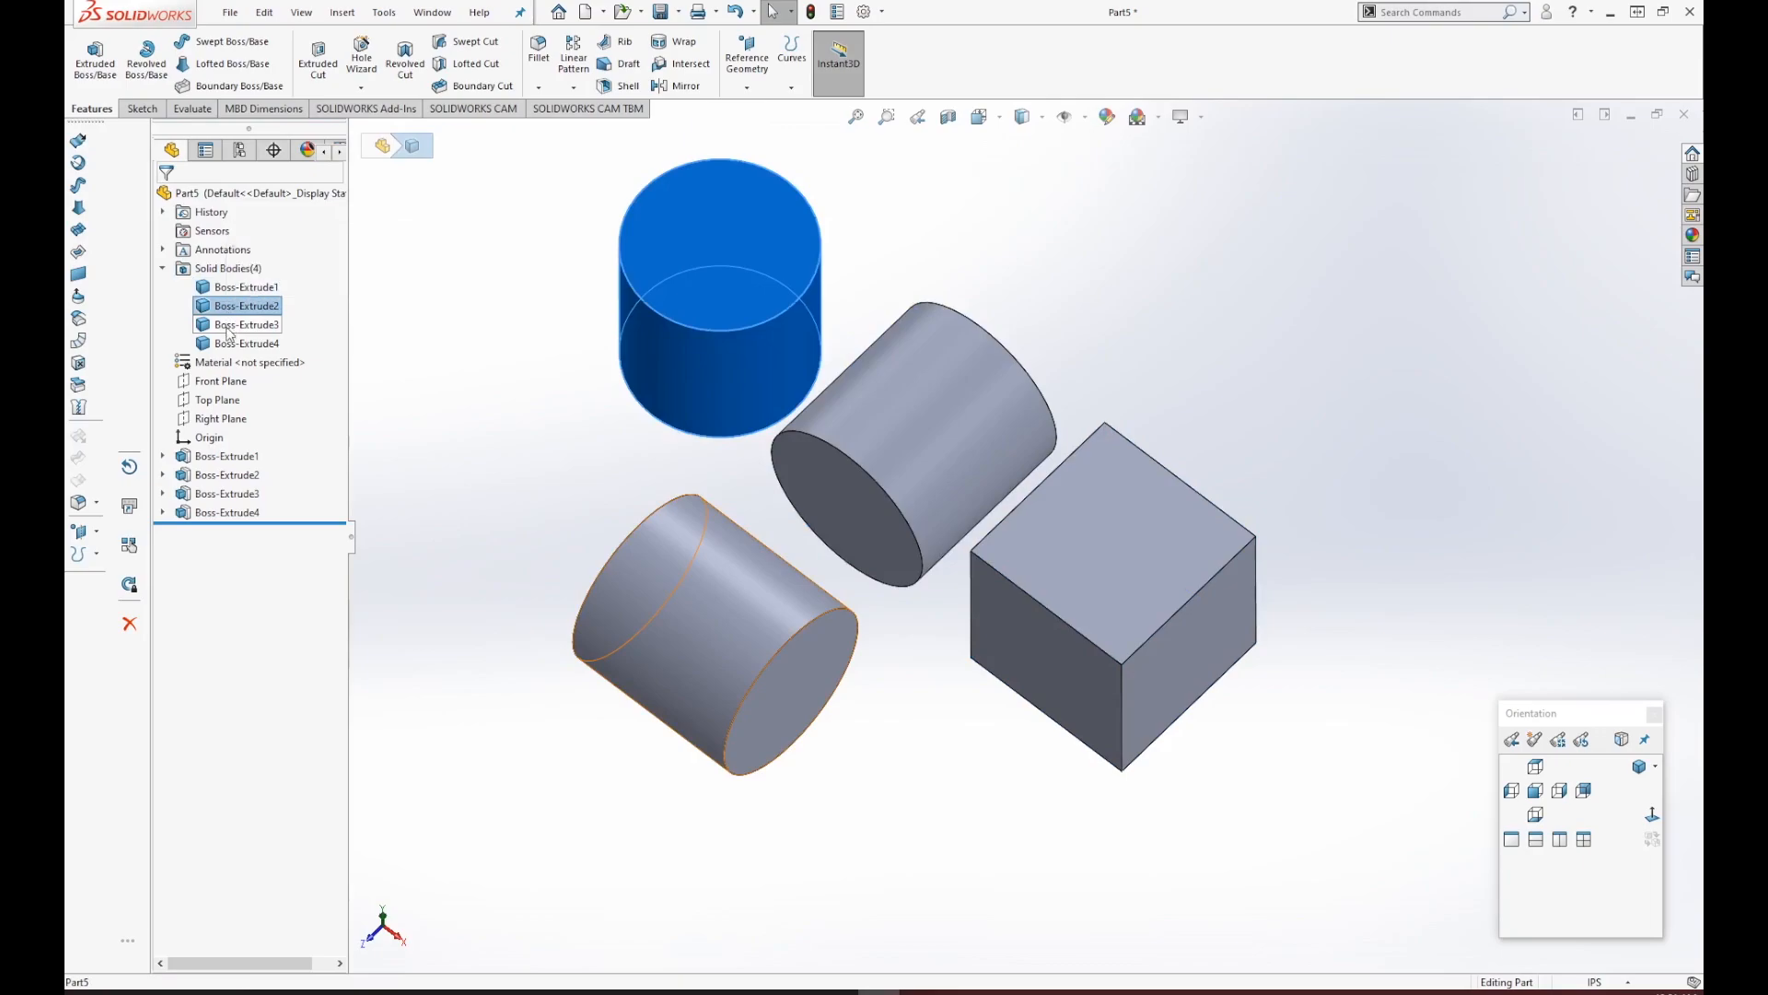
pyautogui.click(230, 343)
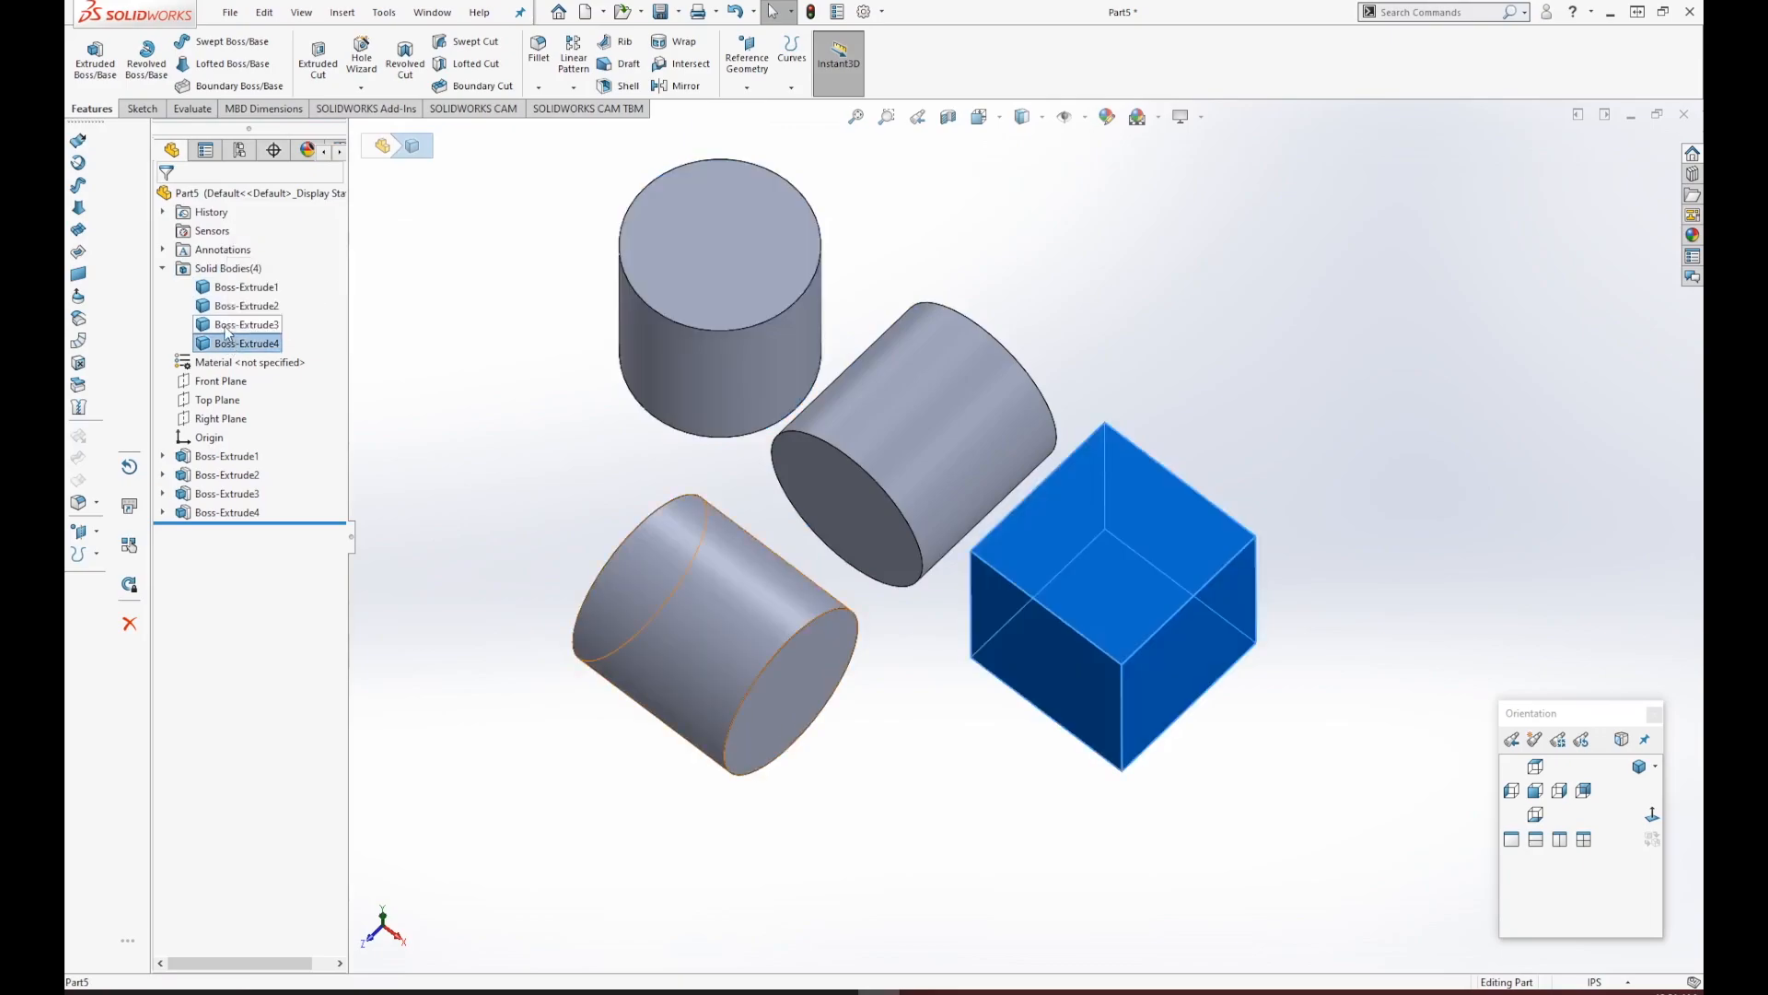
pyautogui.click(226, 324)
pyautogui.click(227, 306)
pyautogui.click(225, 287)
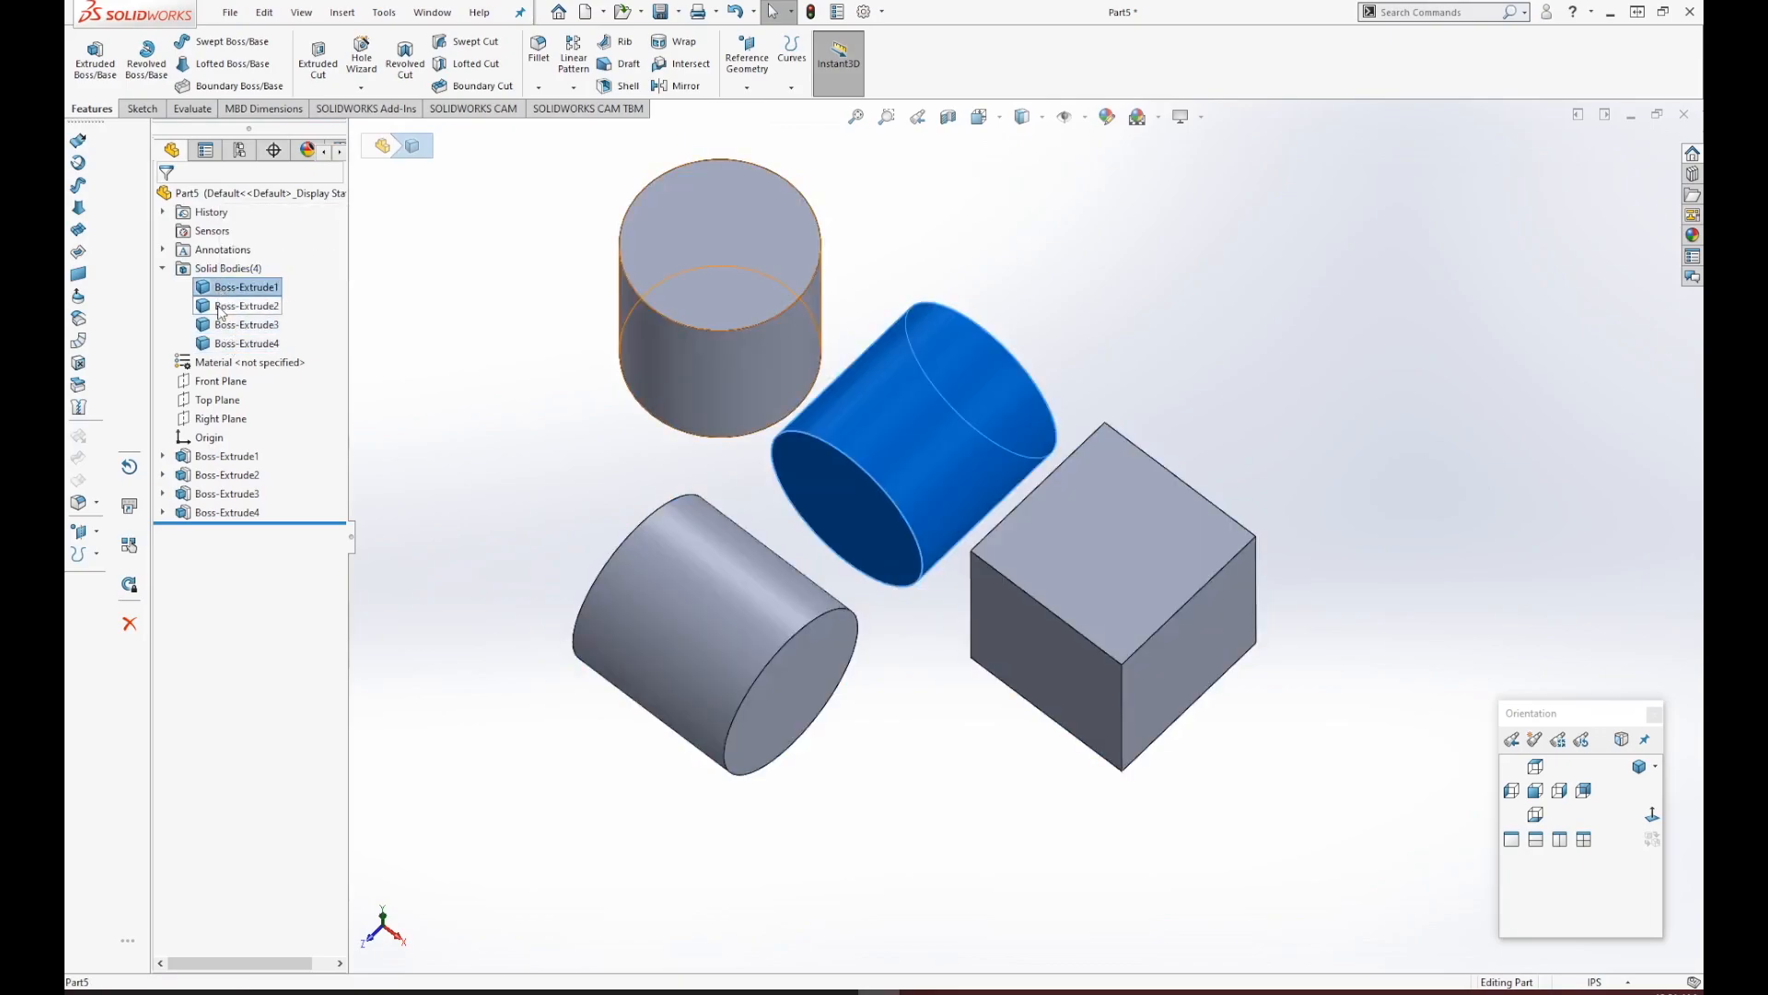
pyautogui.click(229, 306)
pyautogui.click(230, 324)
pyautogui.click(230, 343)
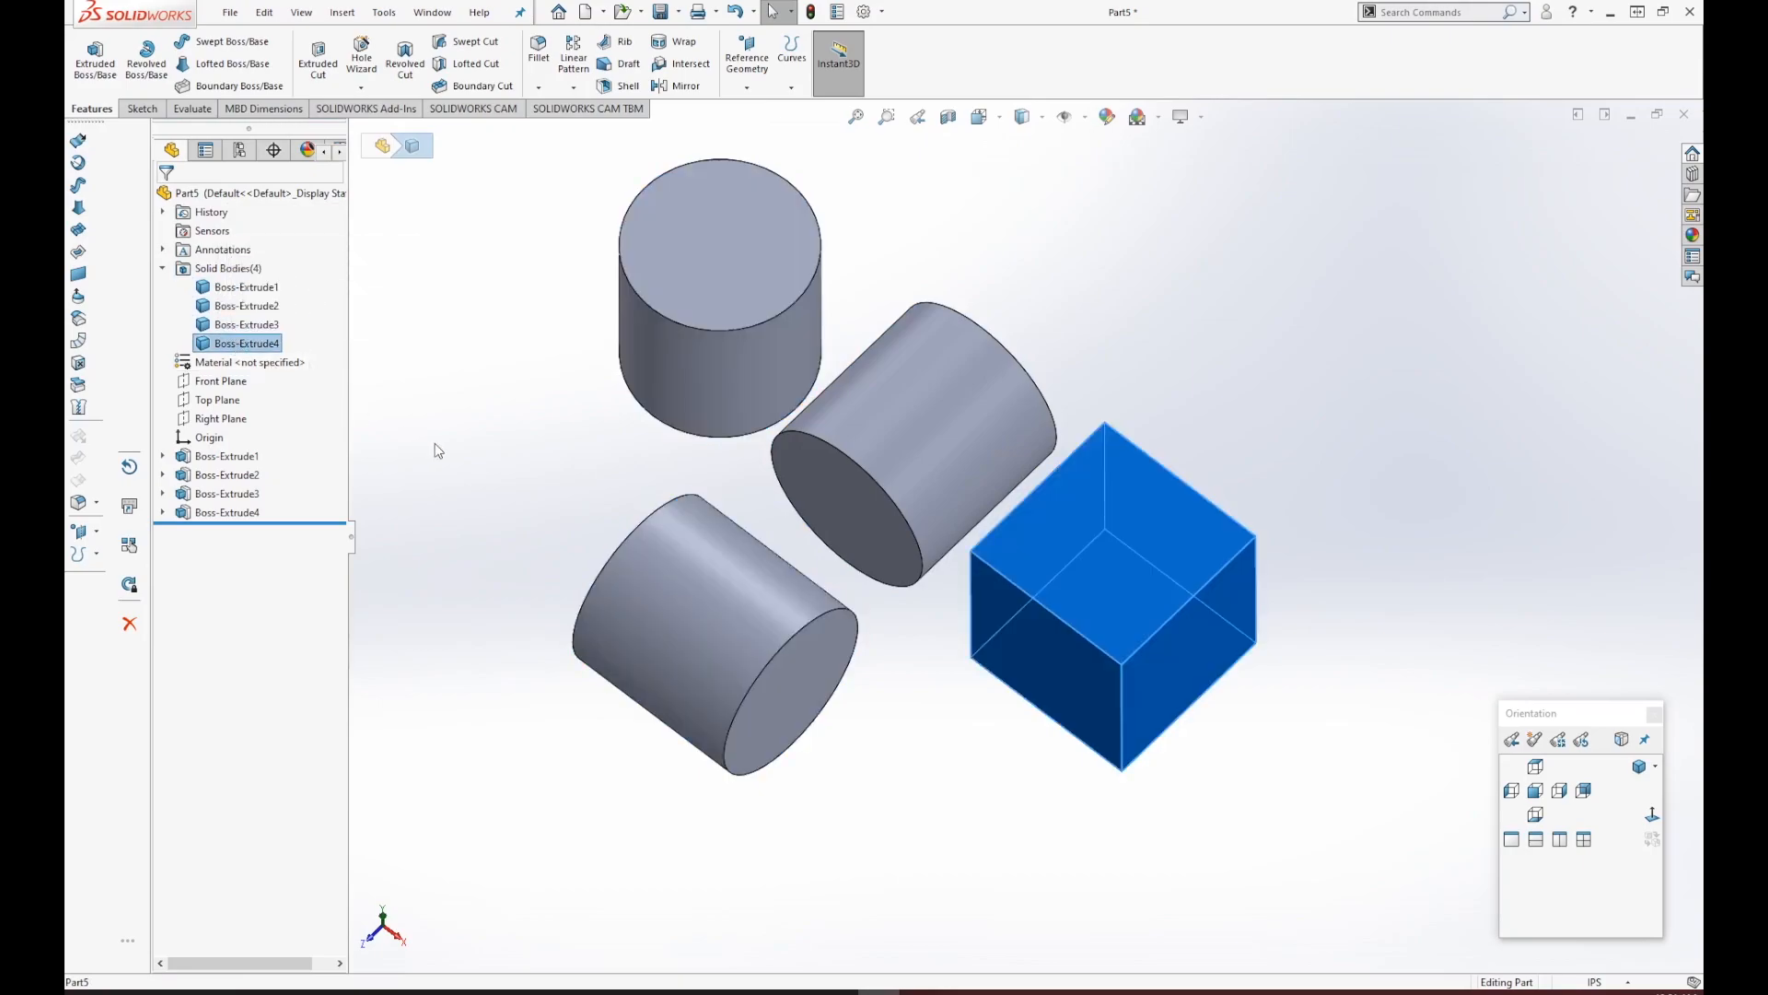
pyautogui.click(477, 460)
# Start a new sketch on the flat top face of the upright cylinder.
pyautogui.moveTo(1140, 834)
pyautogui.mouseDown(button='middle')
pyautogui.moveTo(1157, 774)
pyautogui.moveTo(1173, 845)
pyautogui.moveTo(1136, 789)
pyautogui.mouseUp(button='middle')
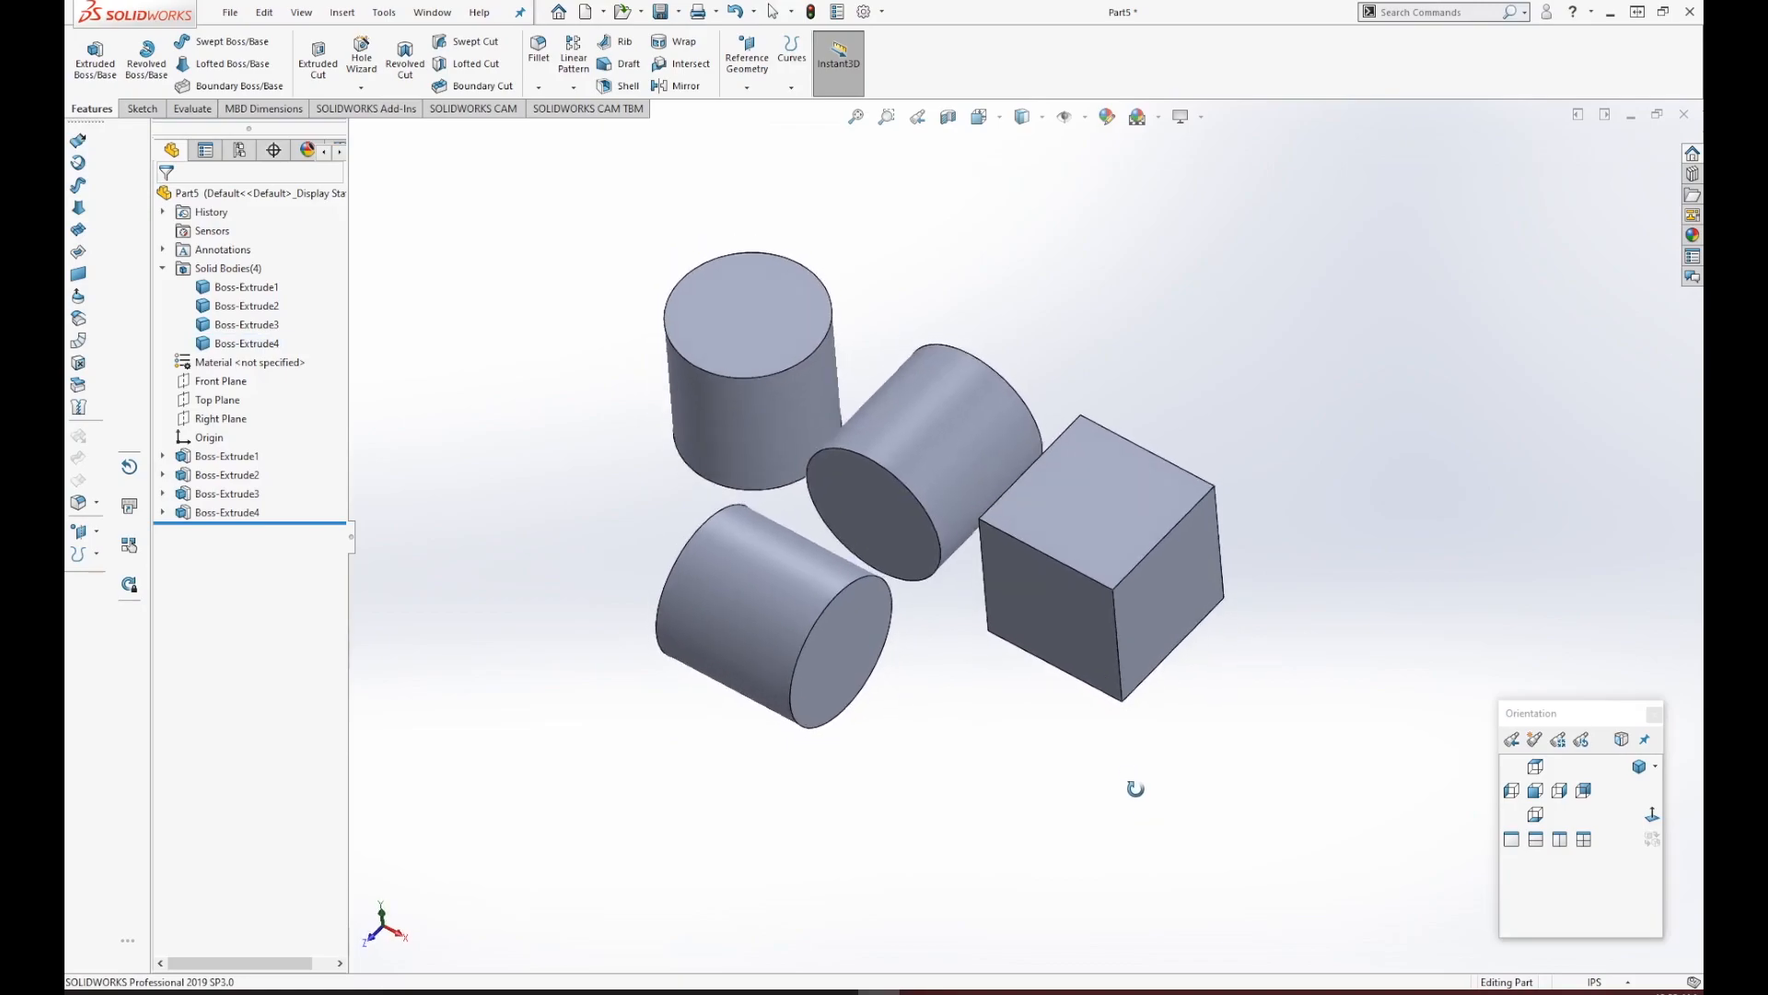
pyautogui.click(141, 109)
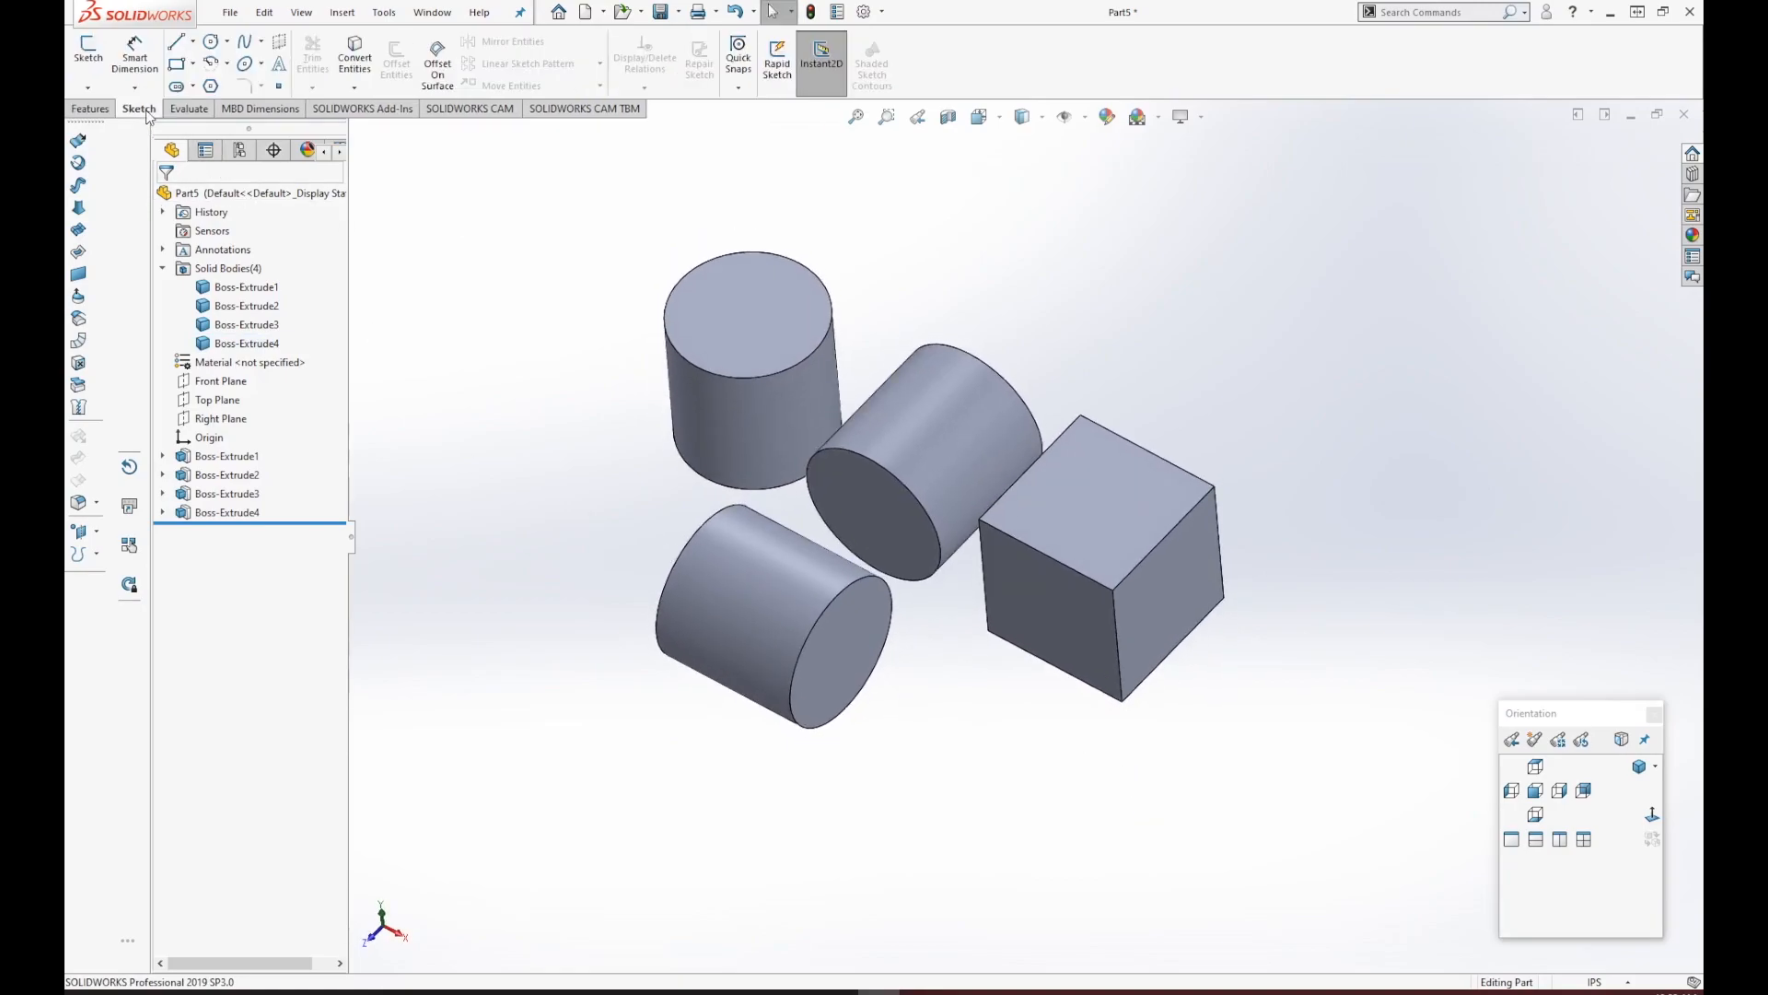
pyautogui.click(91, 53)
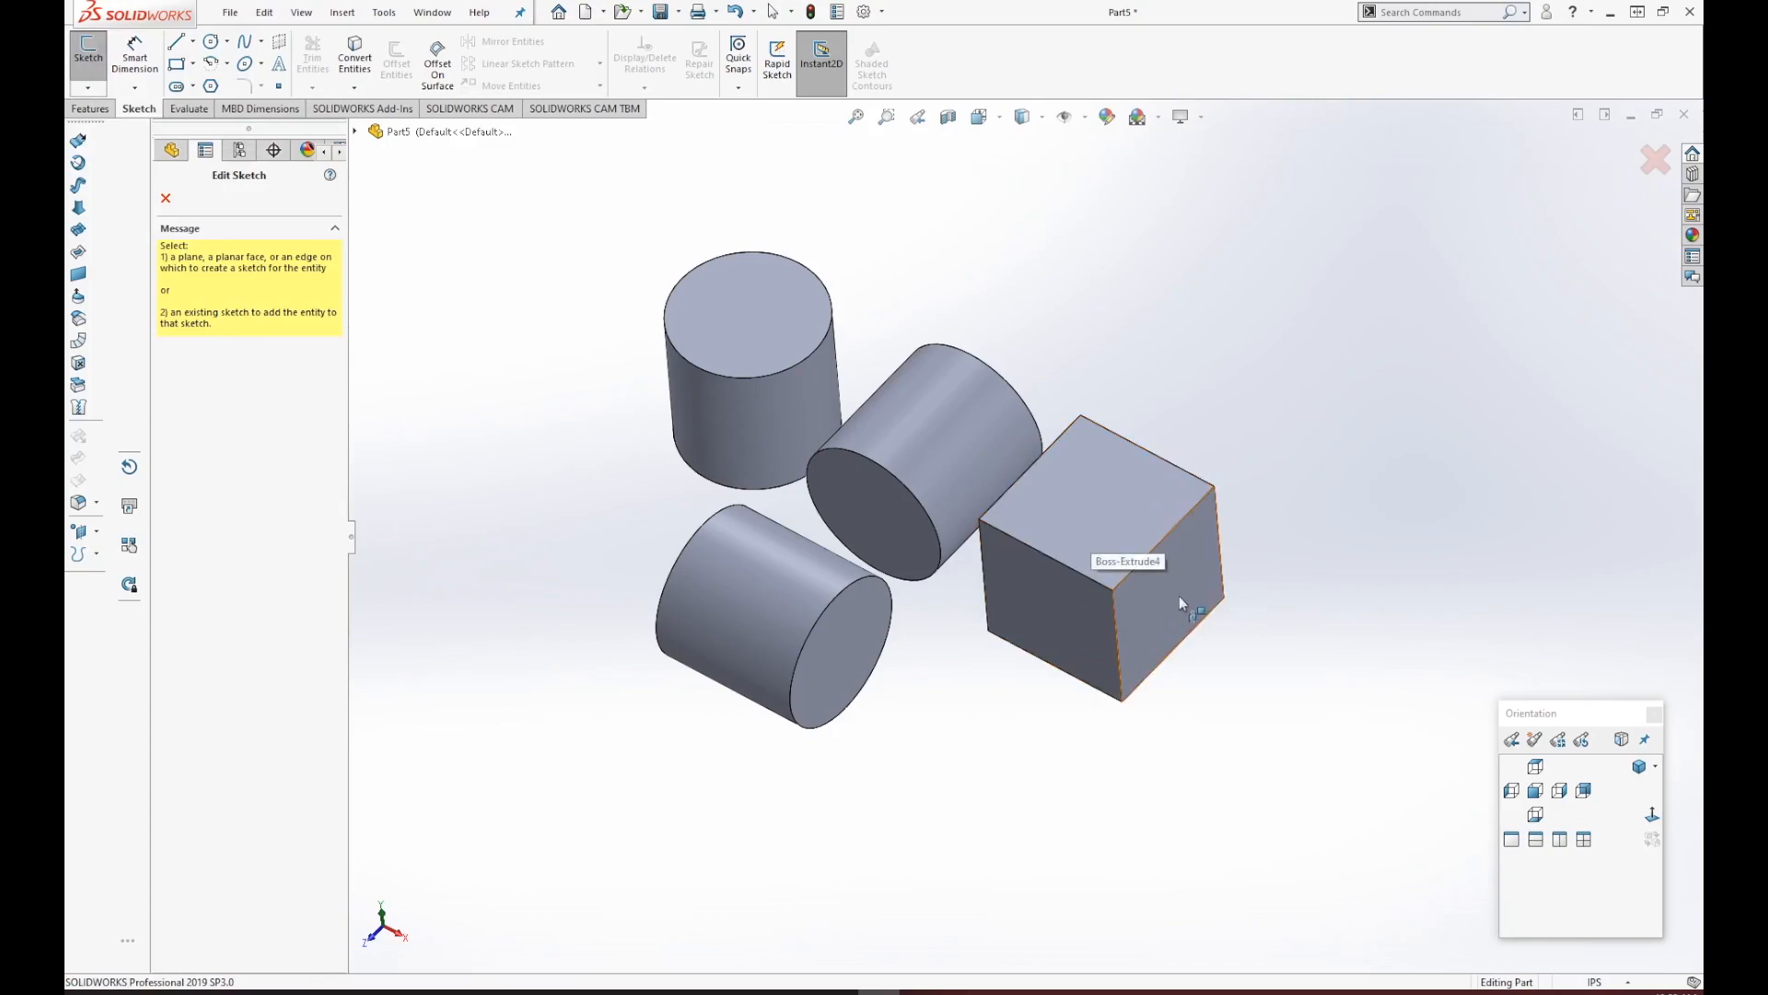
pyautogui.scroll(-3, 1179, 595)
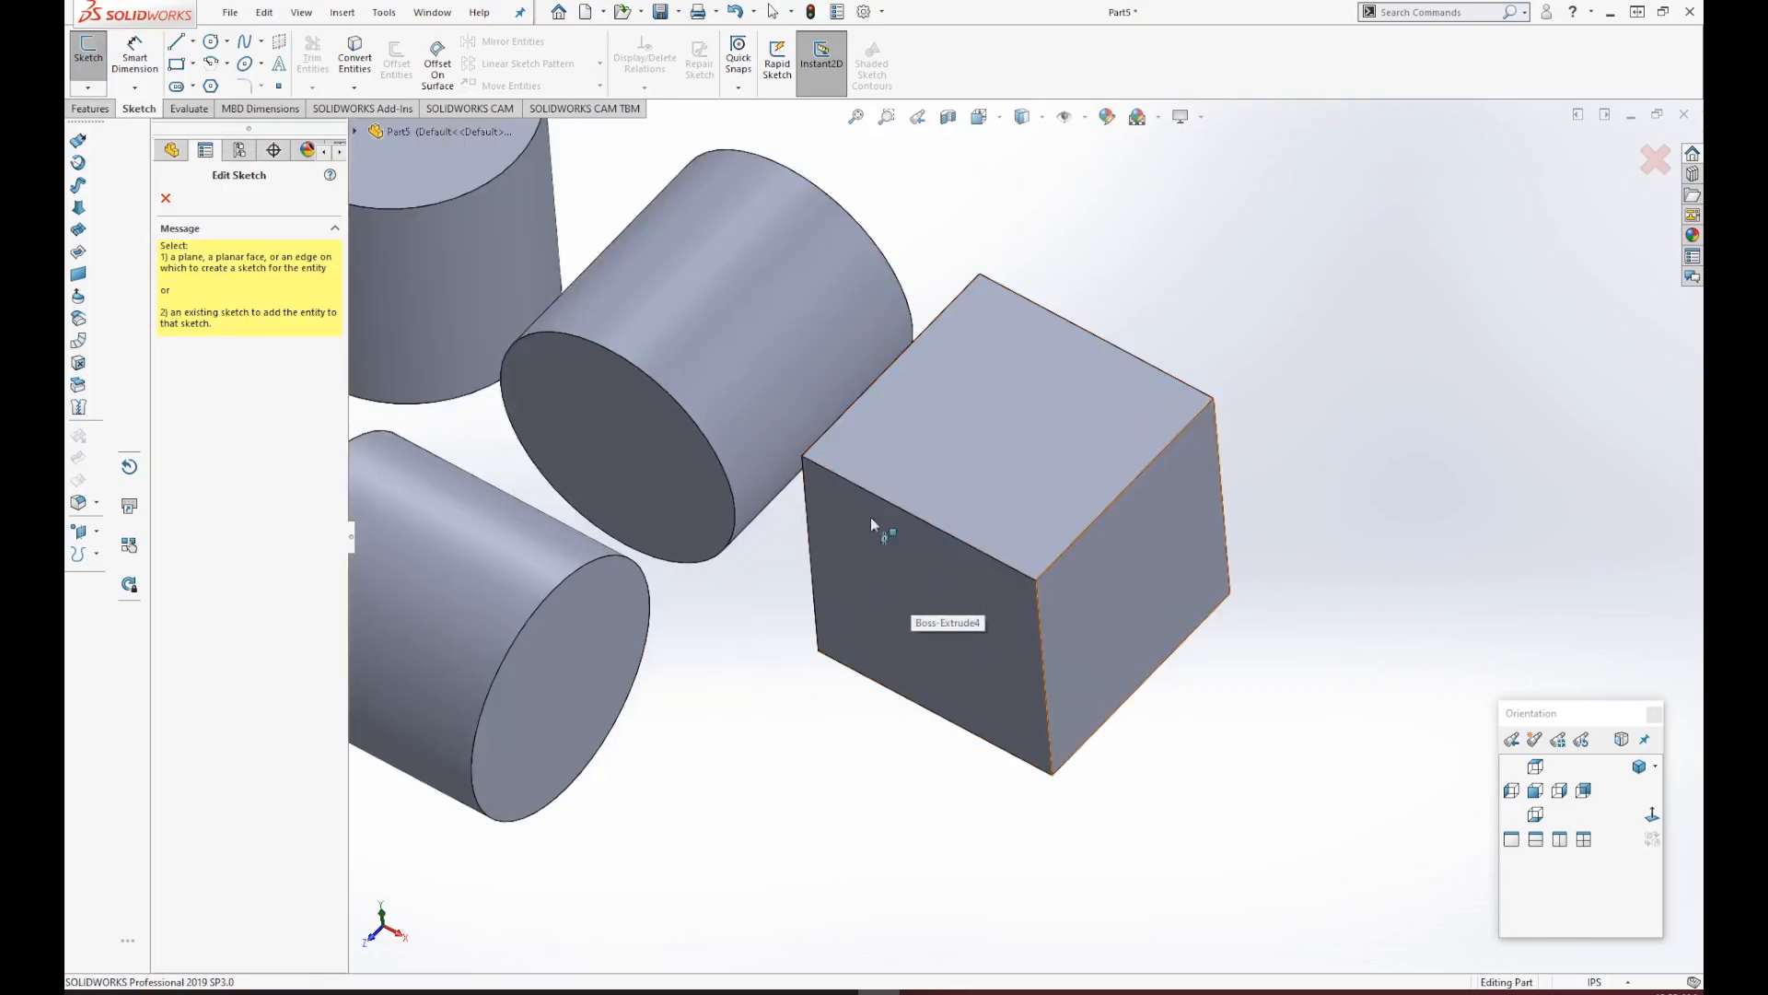
pyautogui.click(355, 131)
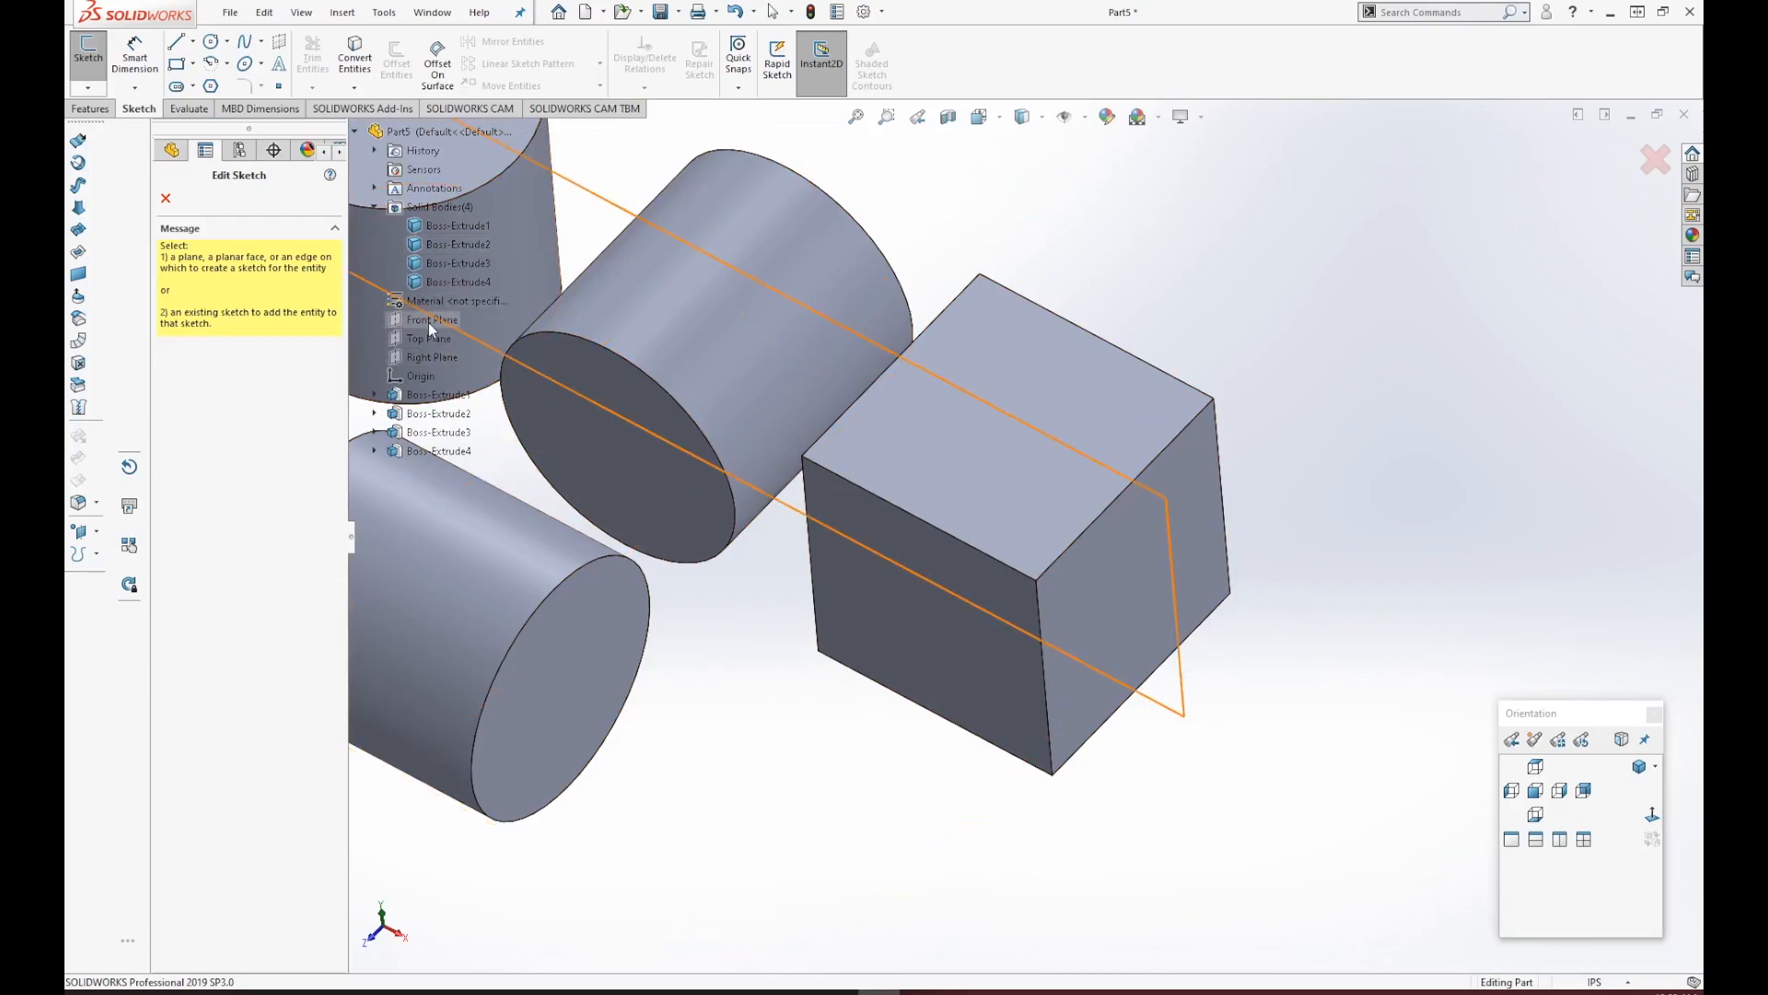
pyautogui.scroll(3, 792, 467)
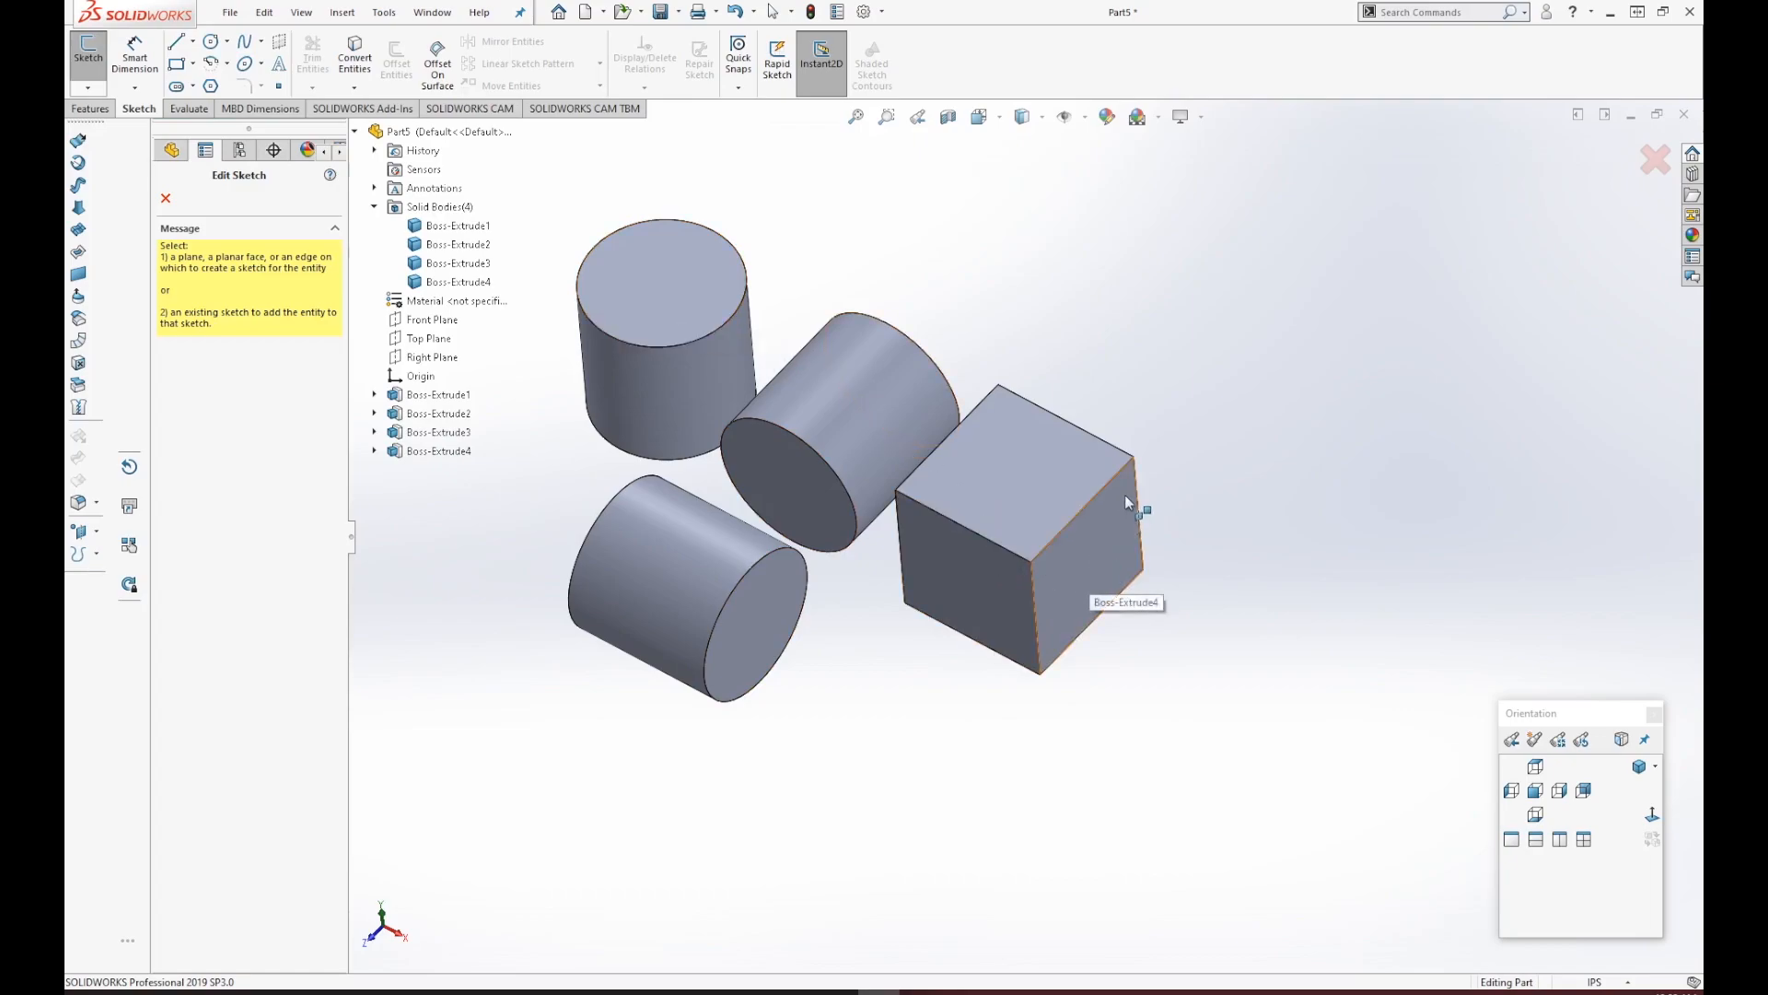
pyautogui.moveTo(722, 599); pyautogui.dragTo(733, 644, button='middle')
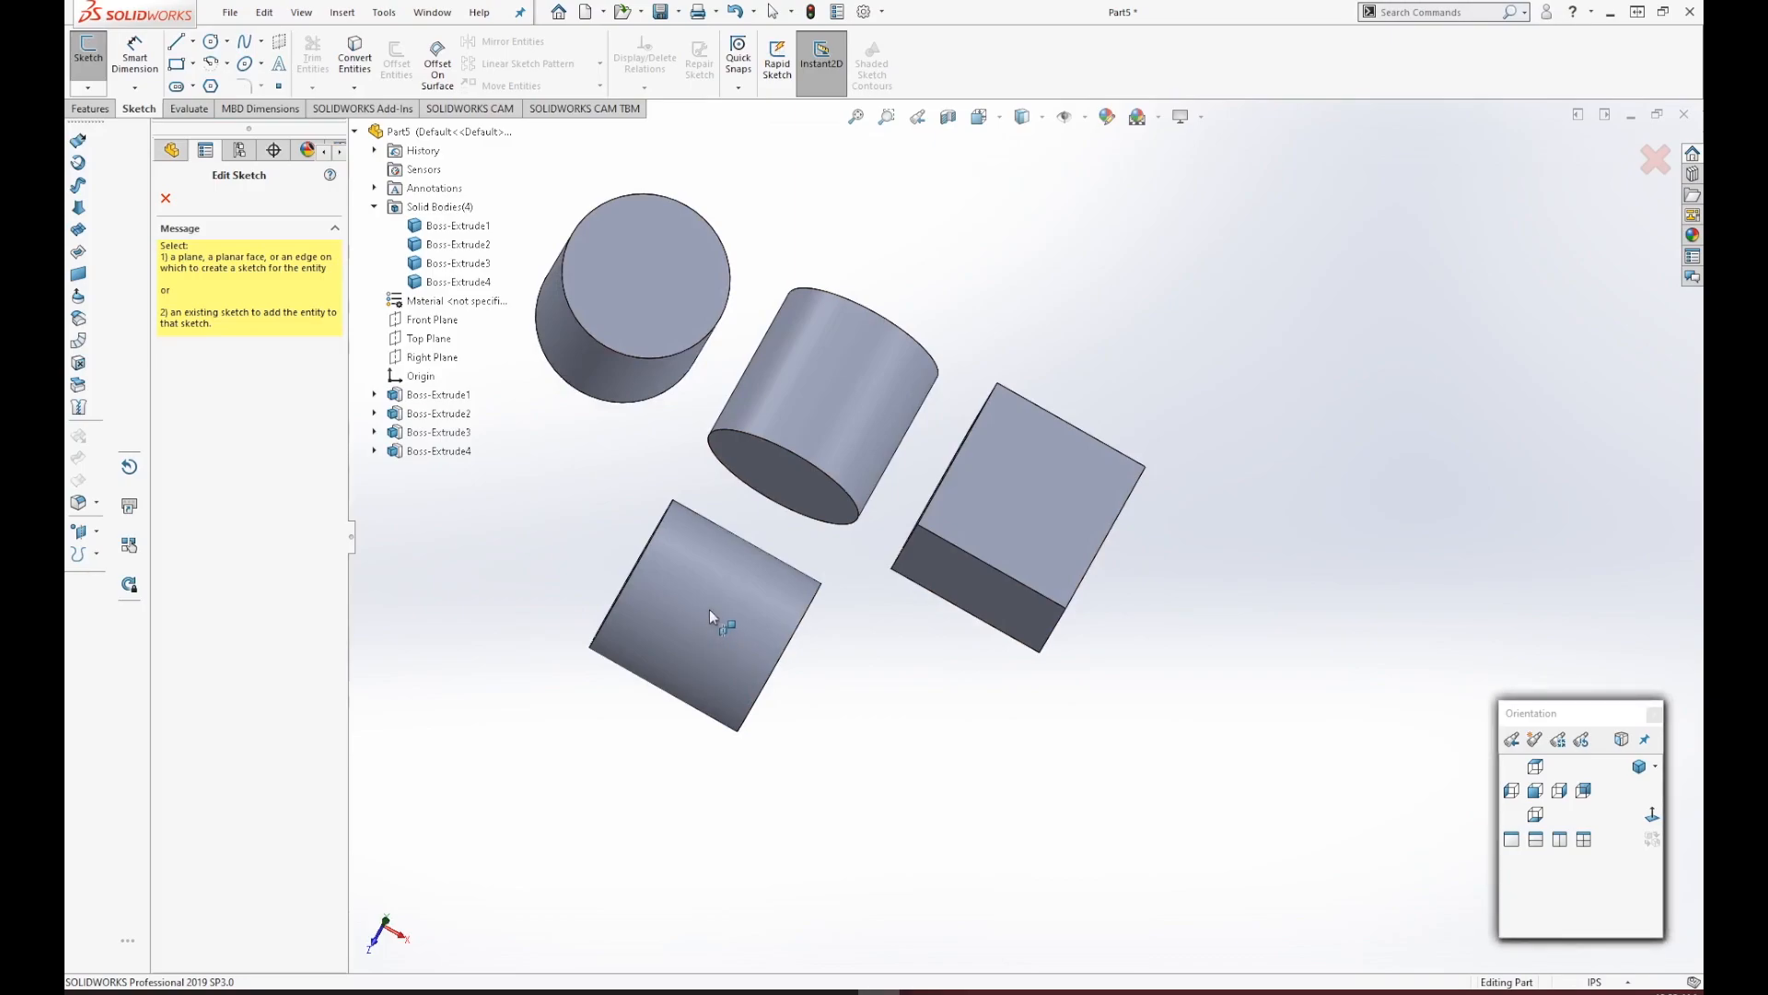
pyautogui.moveTo(782, 444); pyautogui.dragTo(823, 427, button='middle')
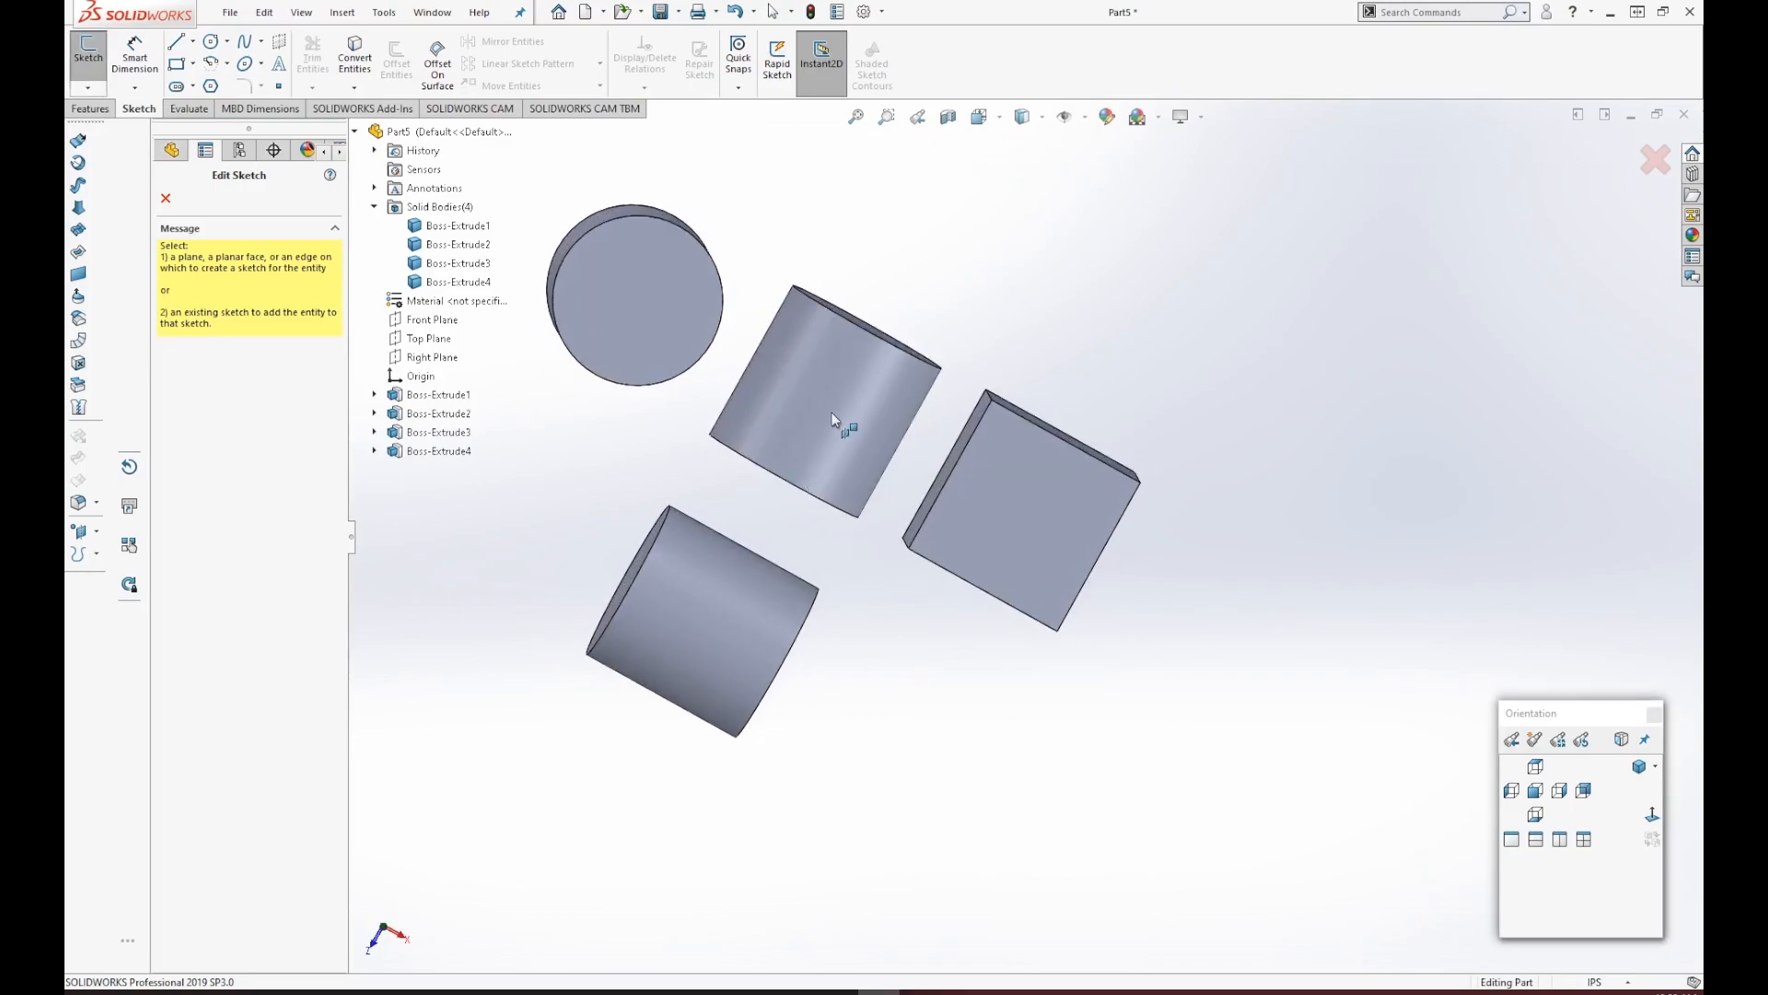
pyautogui.moveTo(930, 709); pyautogui.dragTo(604, 400, button='middle')
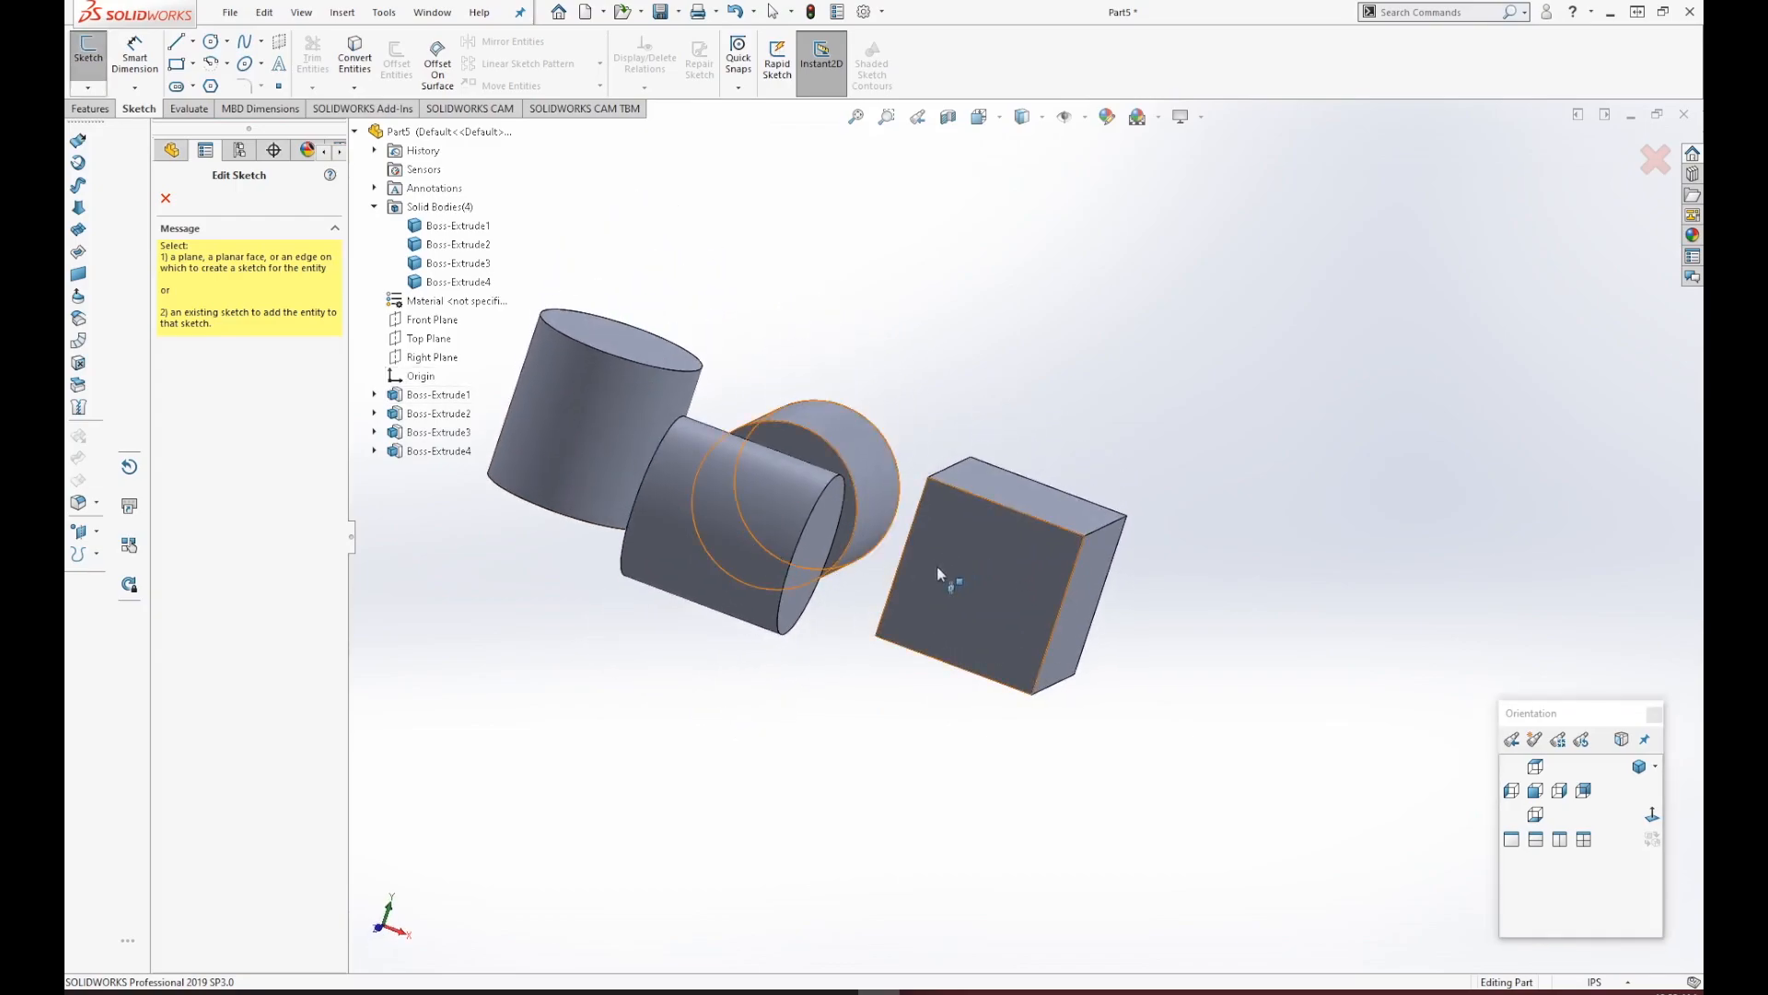
pyautogui.hotkey('ctrl', '7')
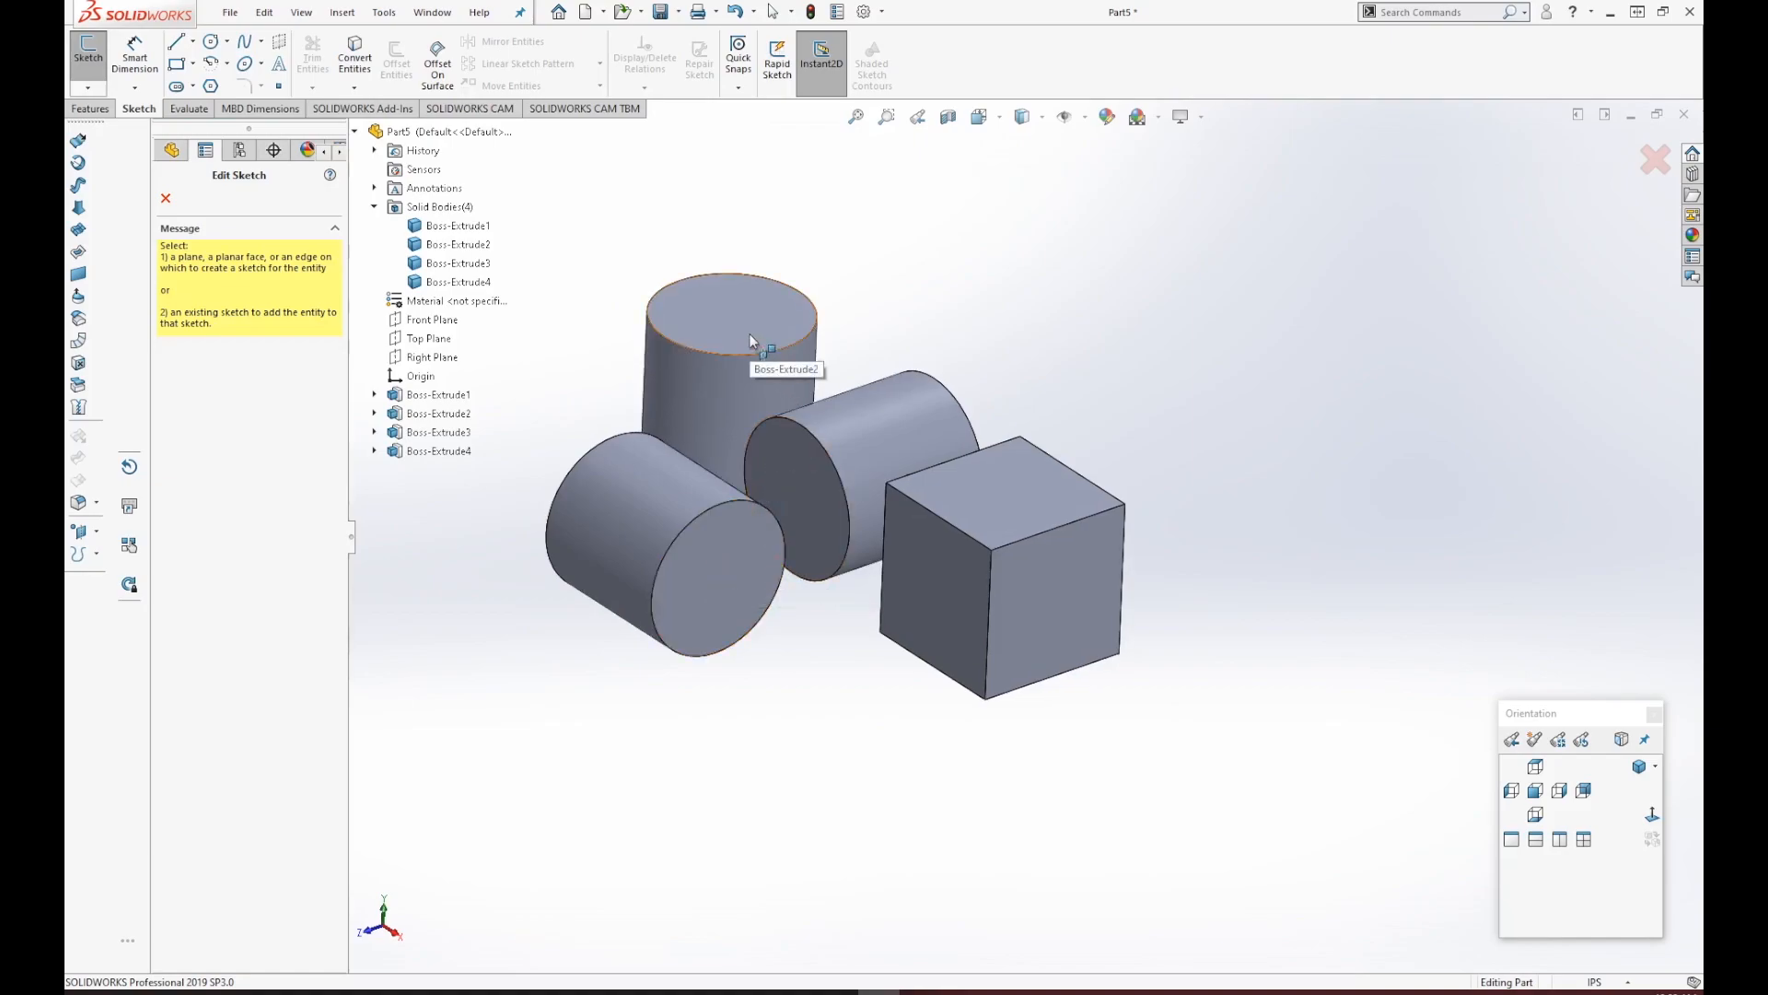
pyautogui.moveTo(936, 335); pyautogui.dragTo(1127, 466, button='middle')
pyautogui.hotkey('ctrl', '1')
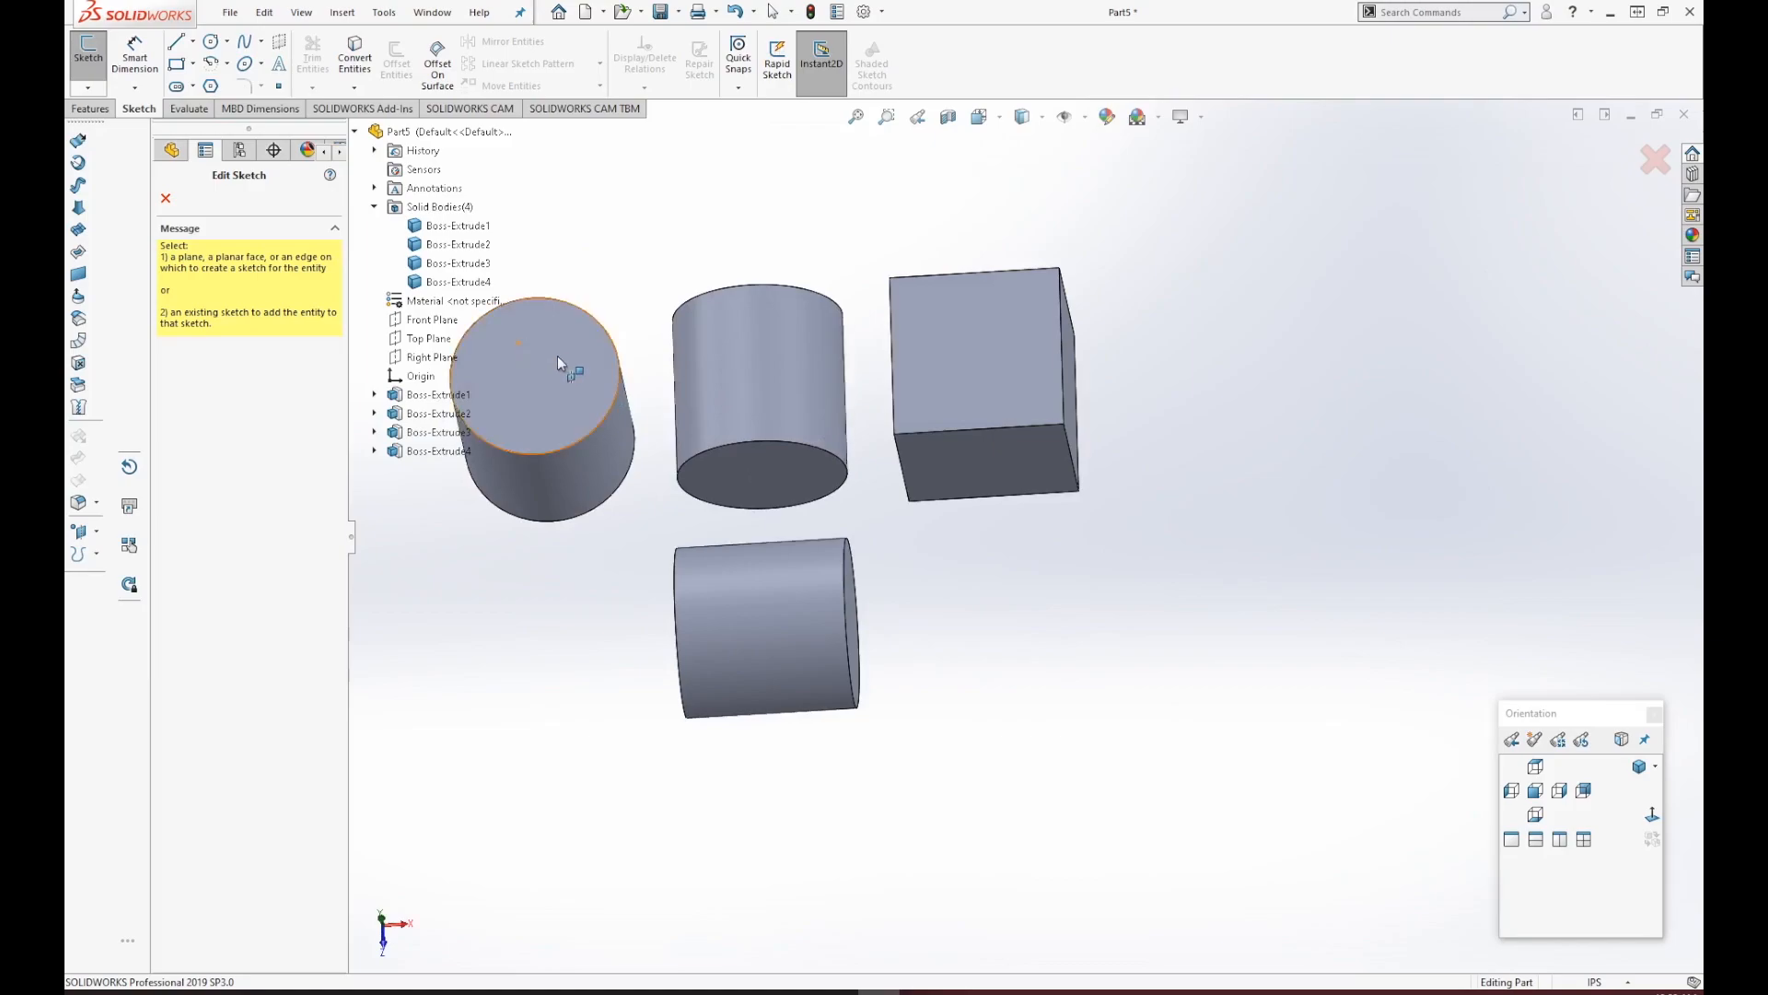
pyautogui.click(560, 356)
pyautogui.click(846, 571)
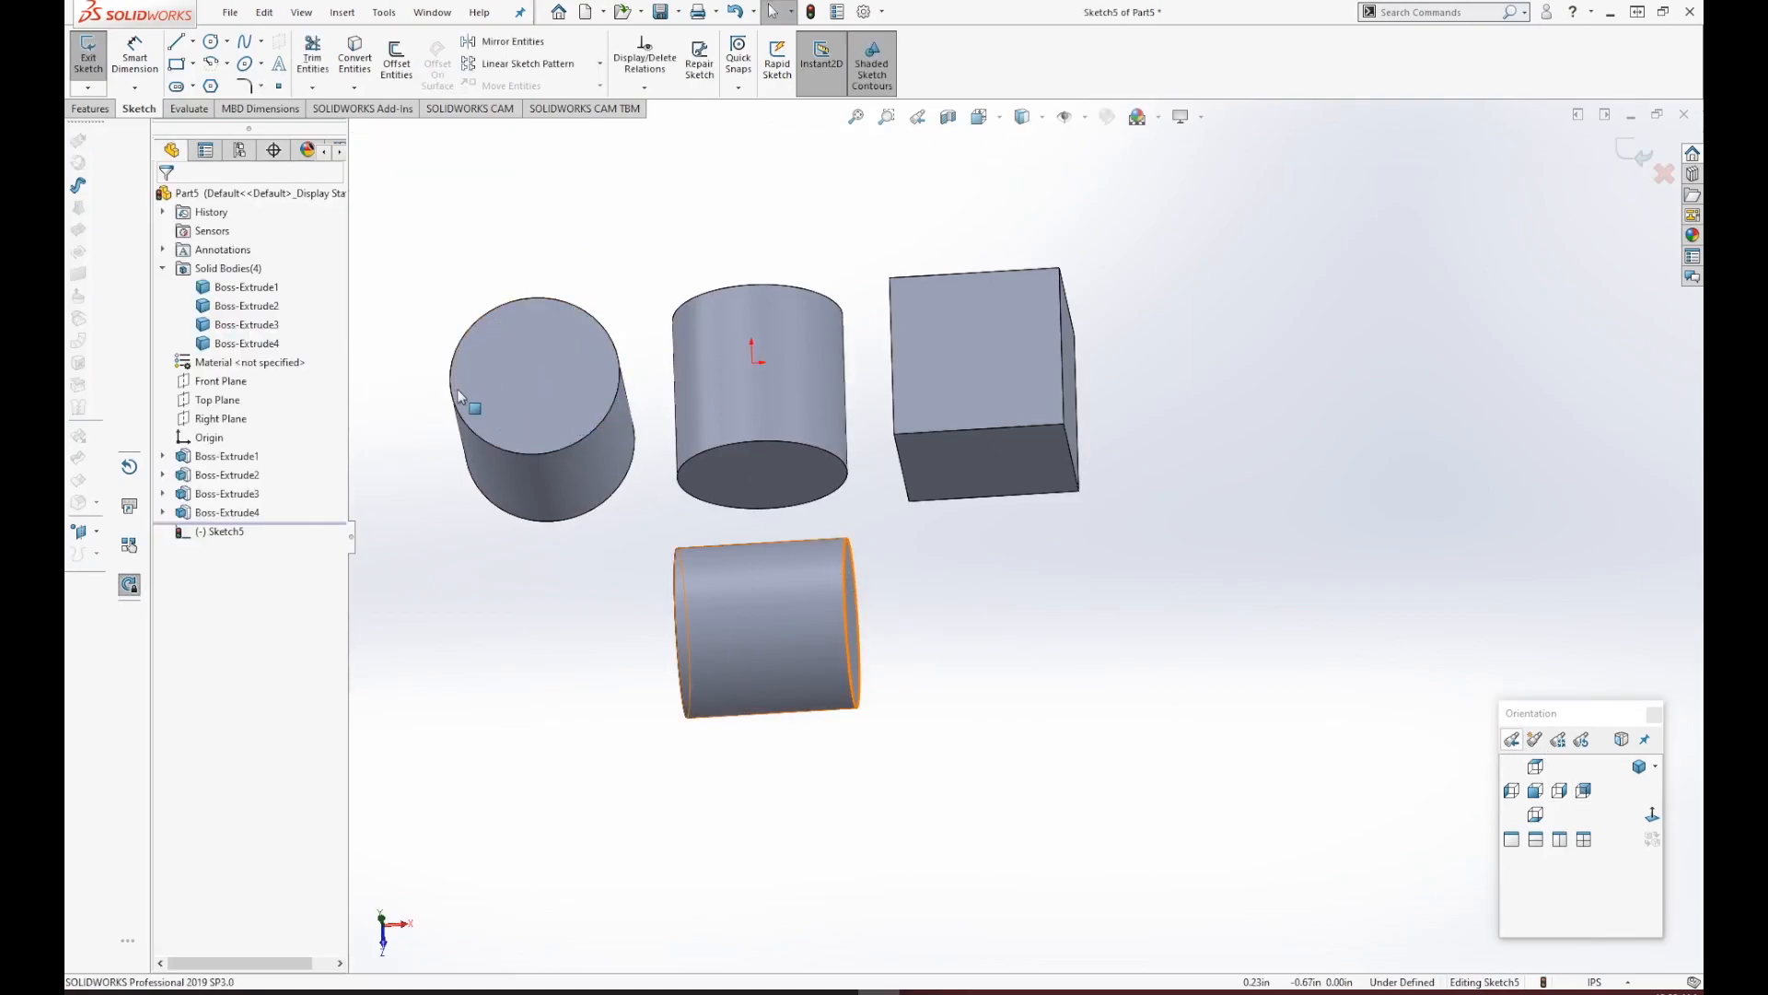
pyautogui.click(1653, 816)
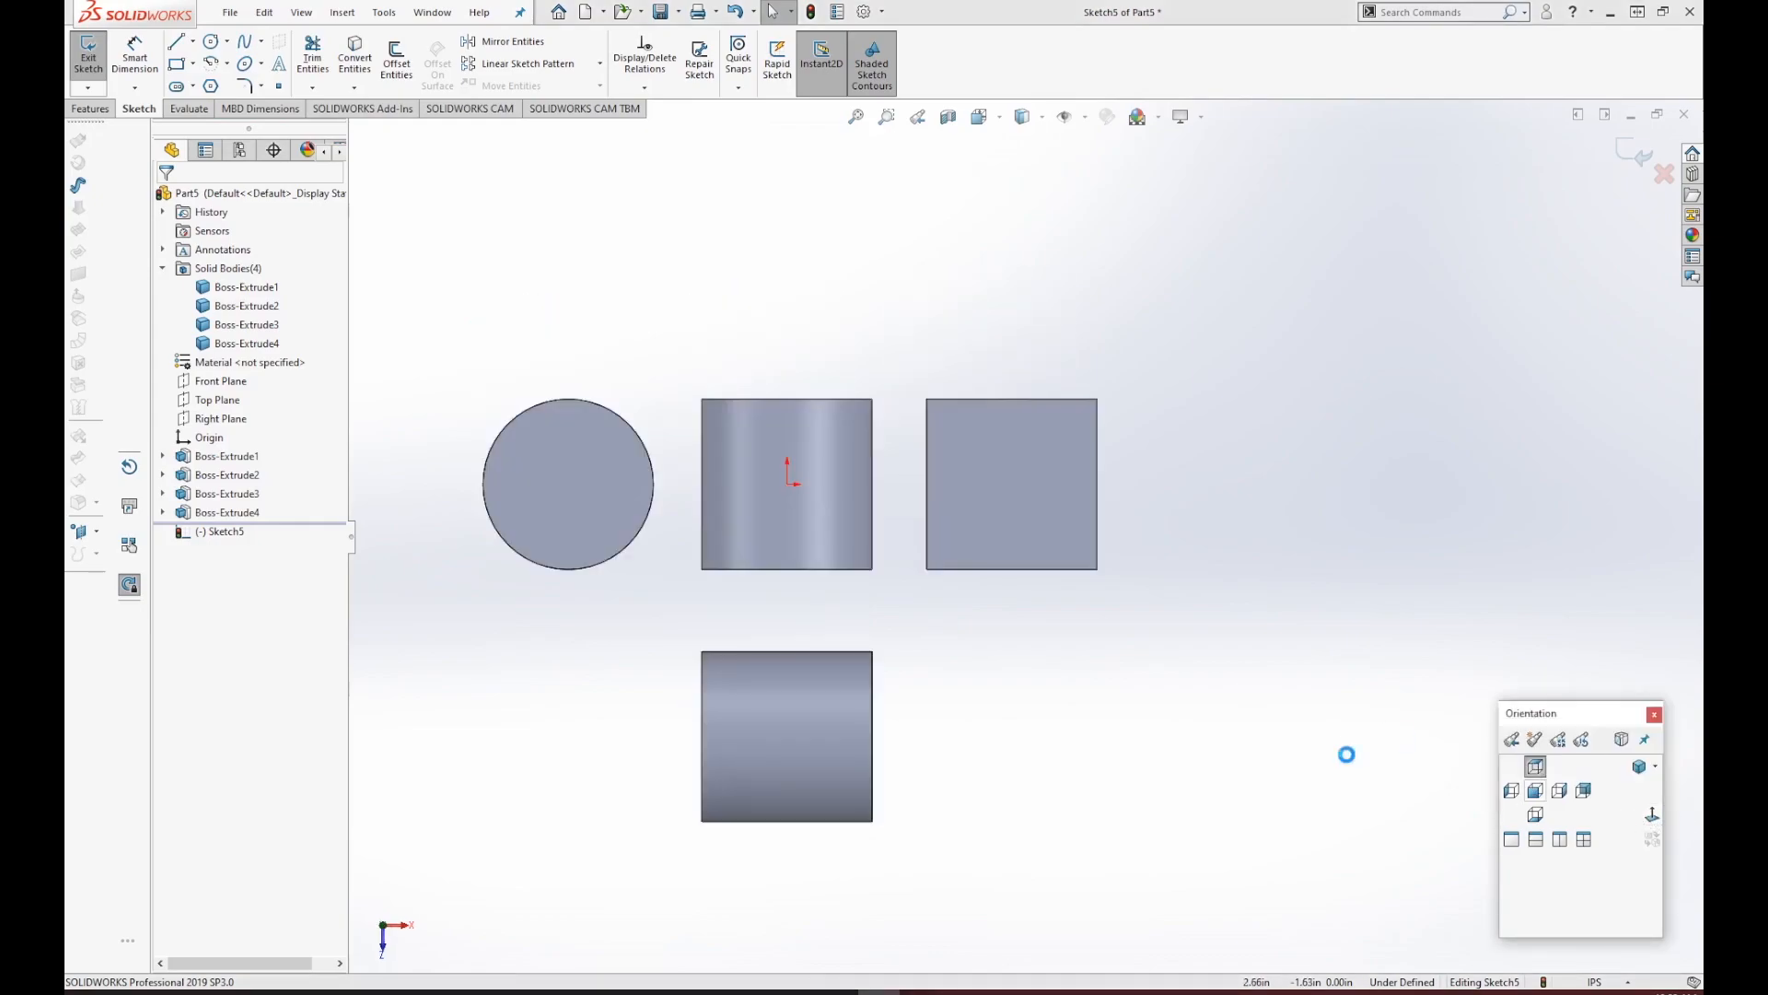
# Sketch a circle of about 0.15 in radius at the center of the upright cylinder's top face.
pyautogui.click(226, 42)
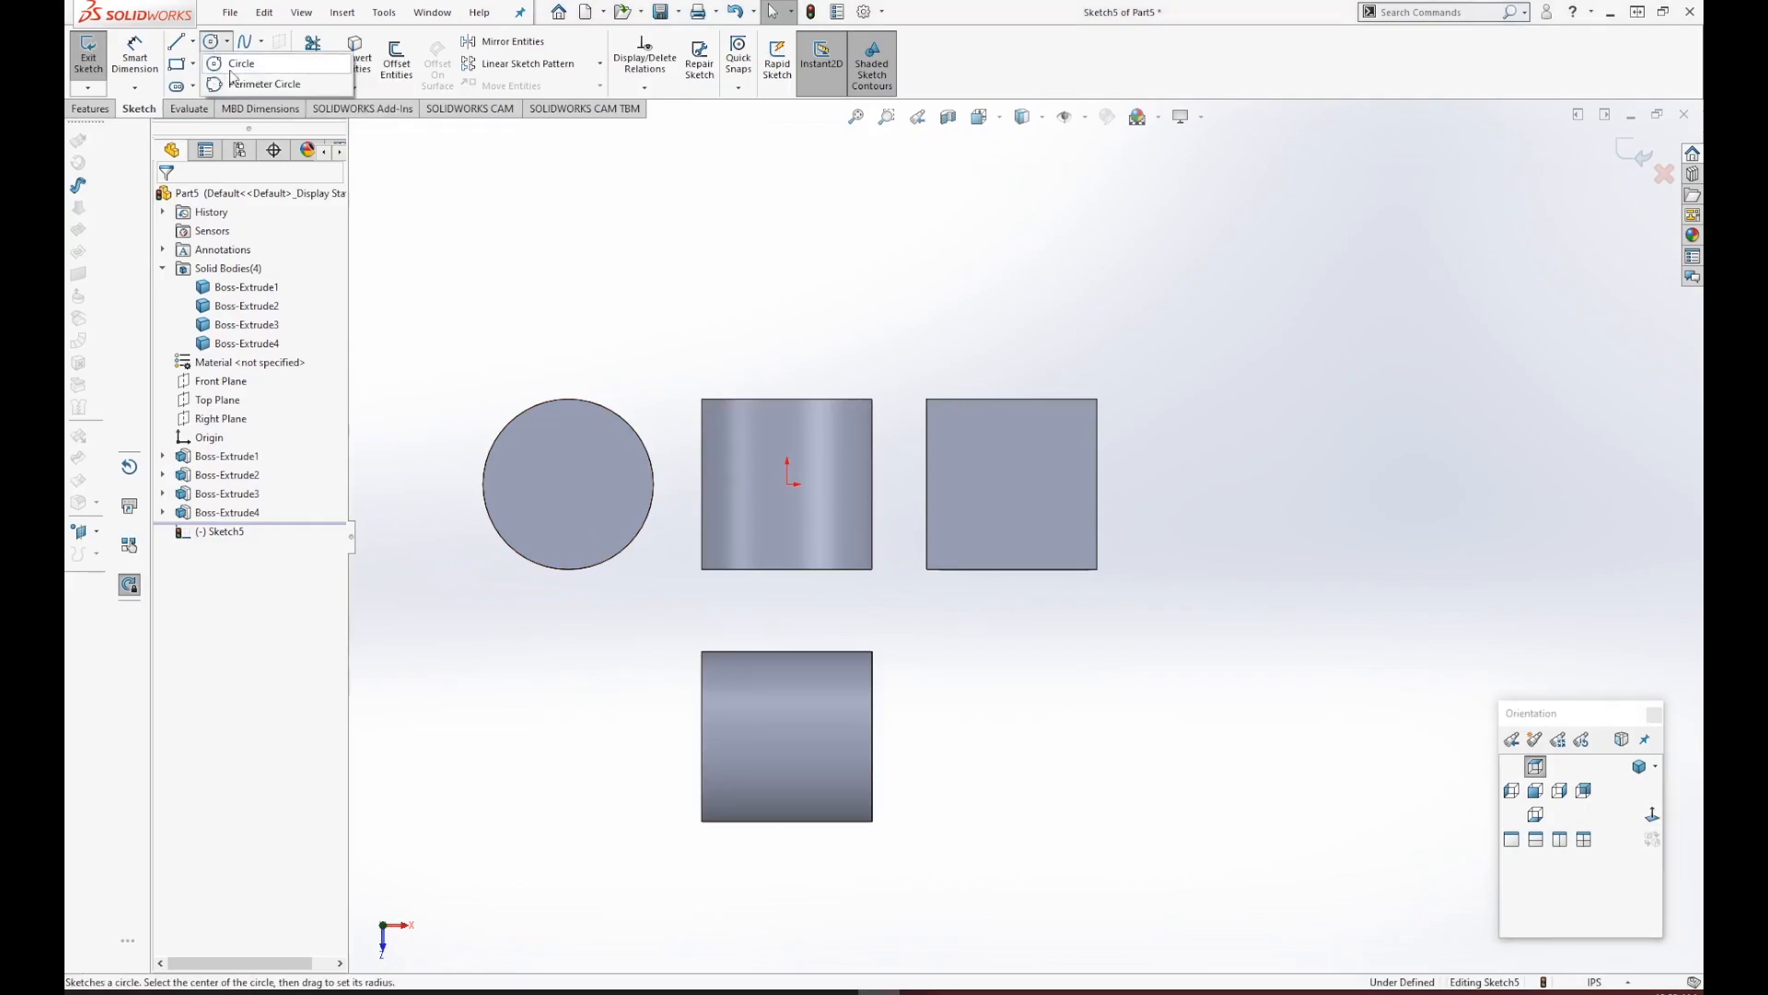
pyautogui.click(236, 70)
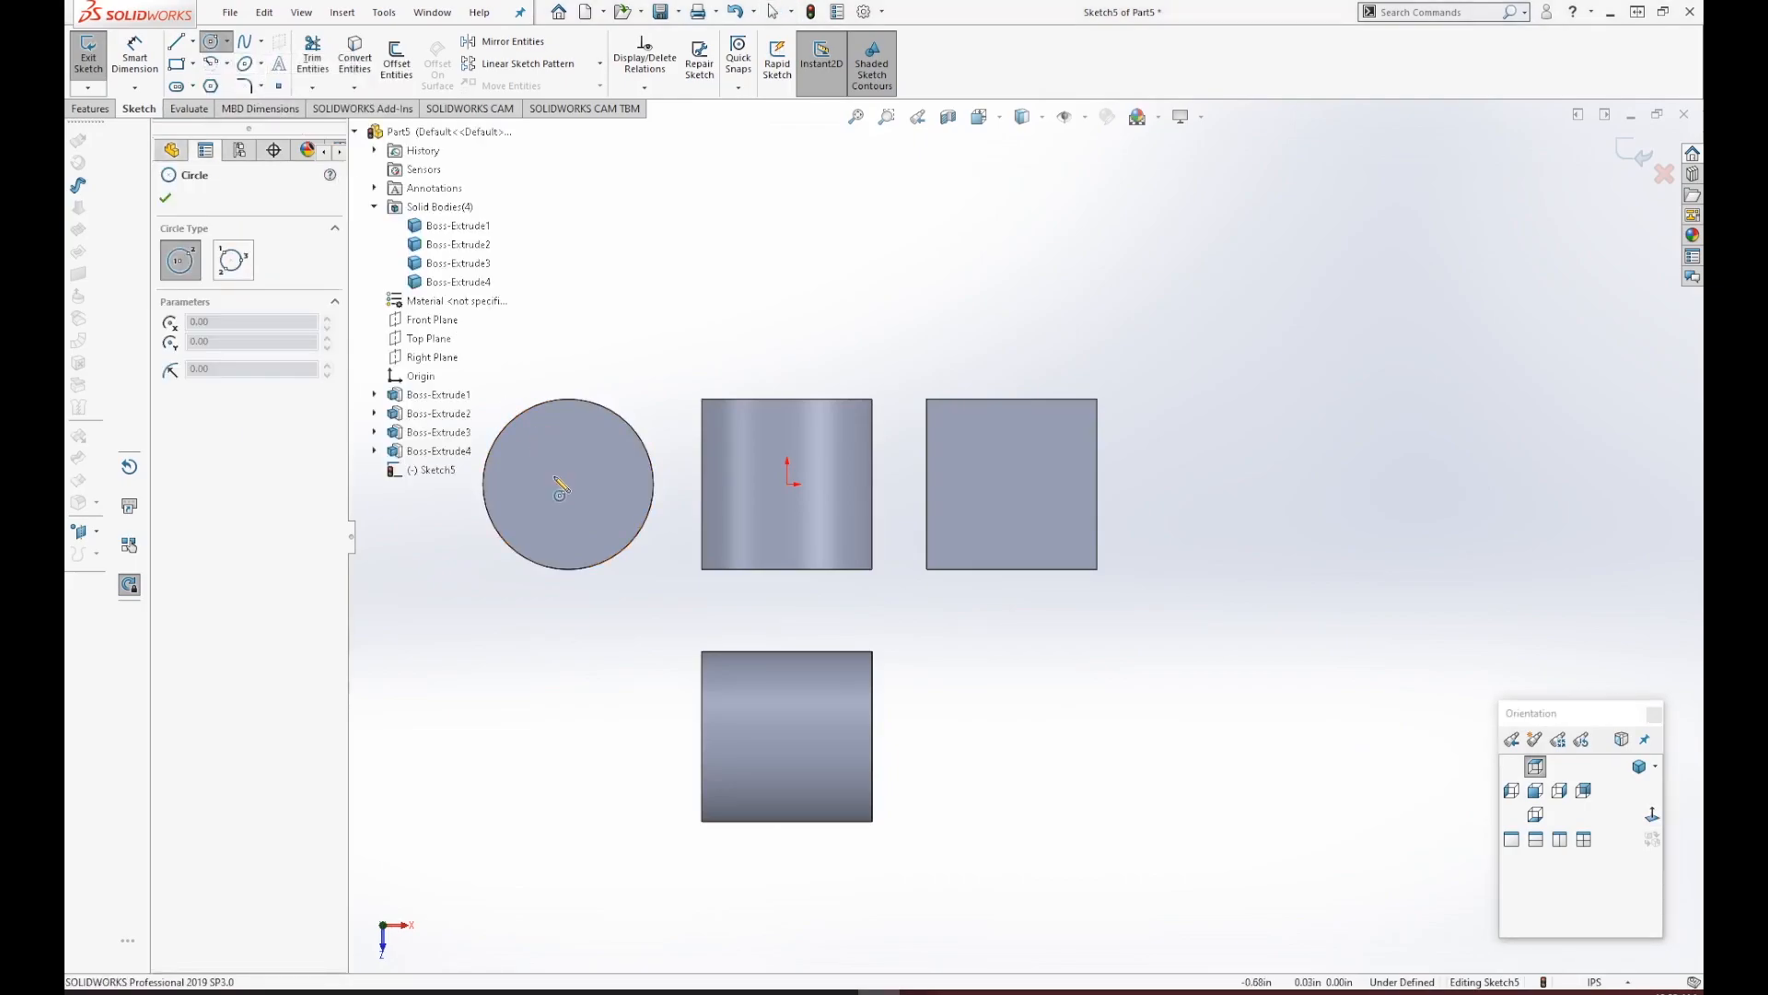
pyautogui.moveTo(570, 484); pyautogui.dragTo(609, 447)
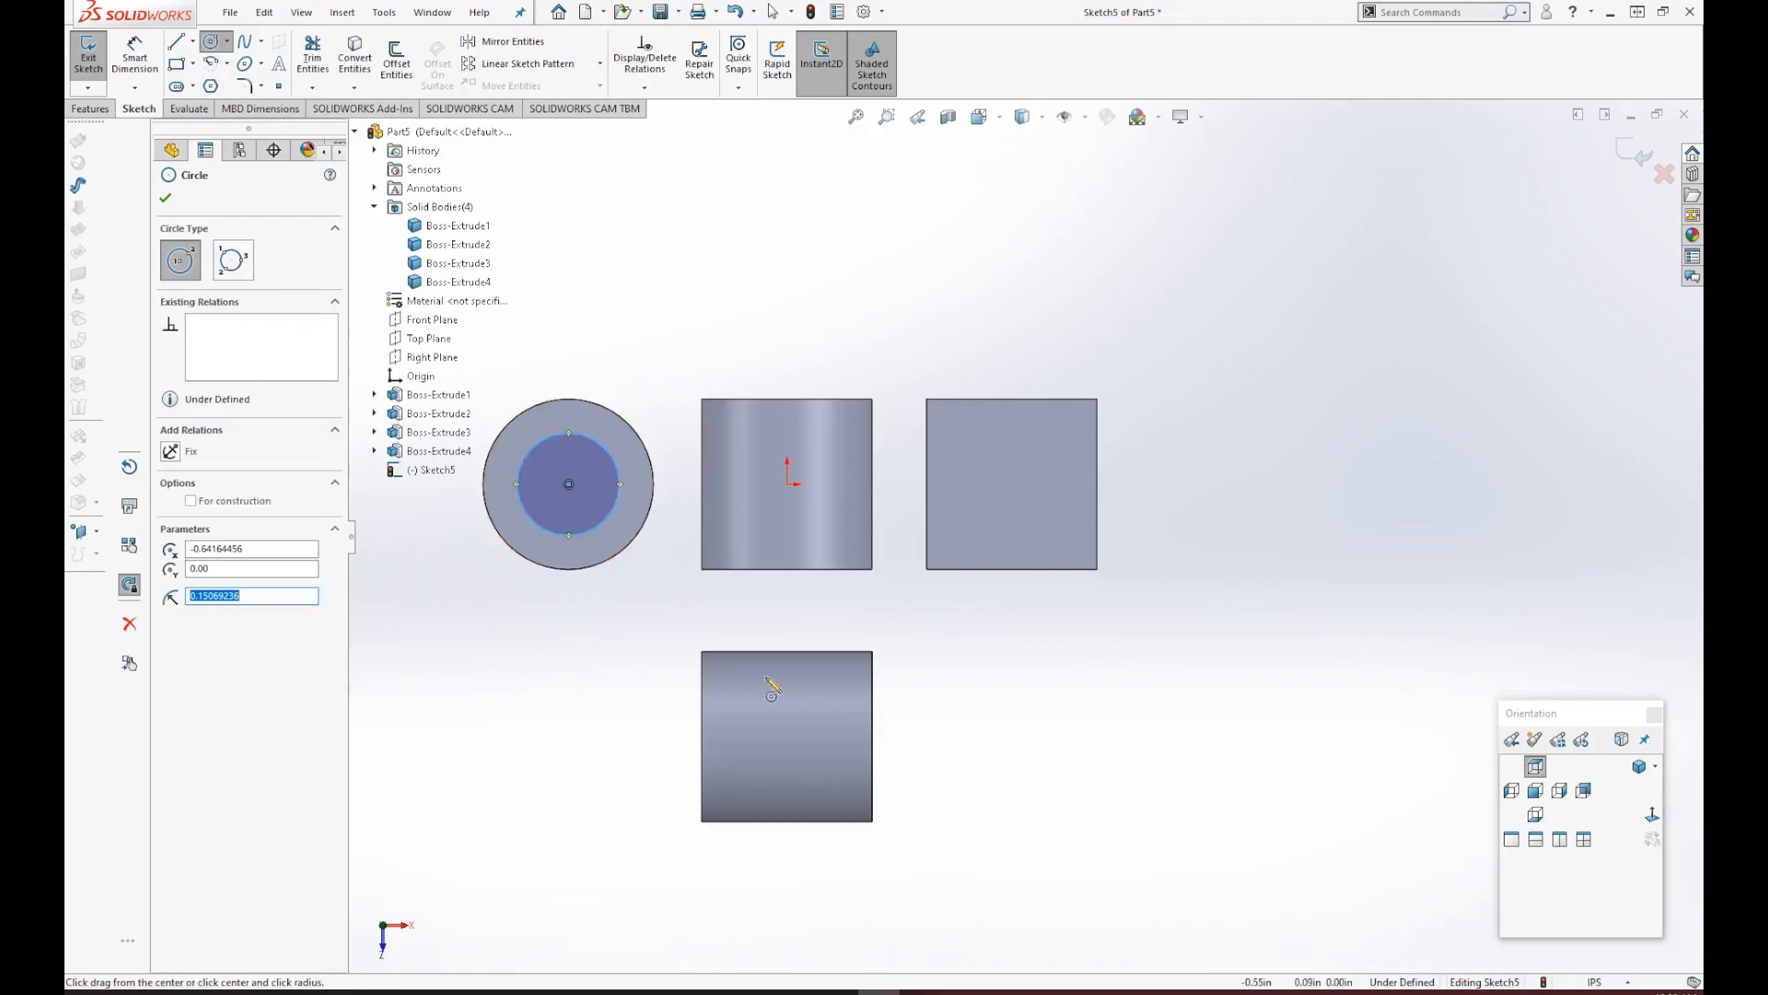
# Start an offset of the sketched circle with an offset distance of 0.5 in.
pyautogui.scroll(-2, 599, 493)
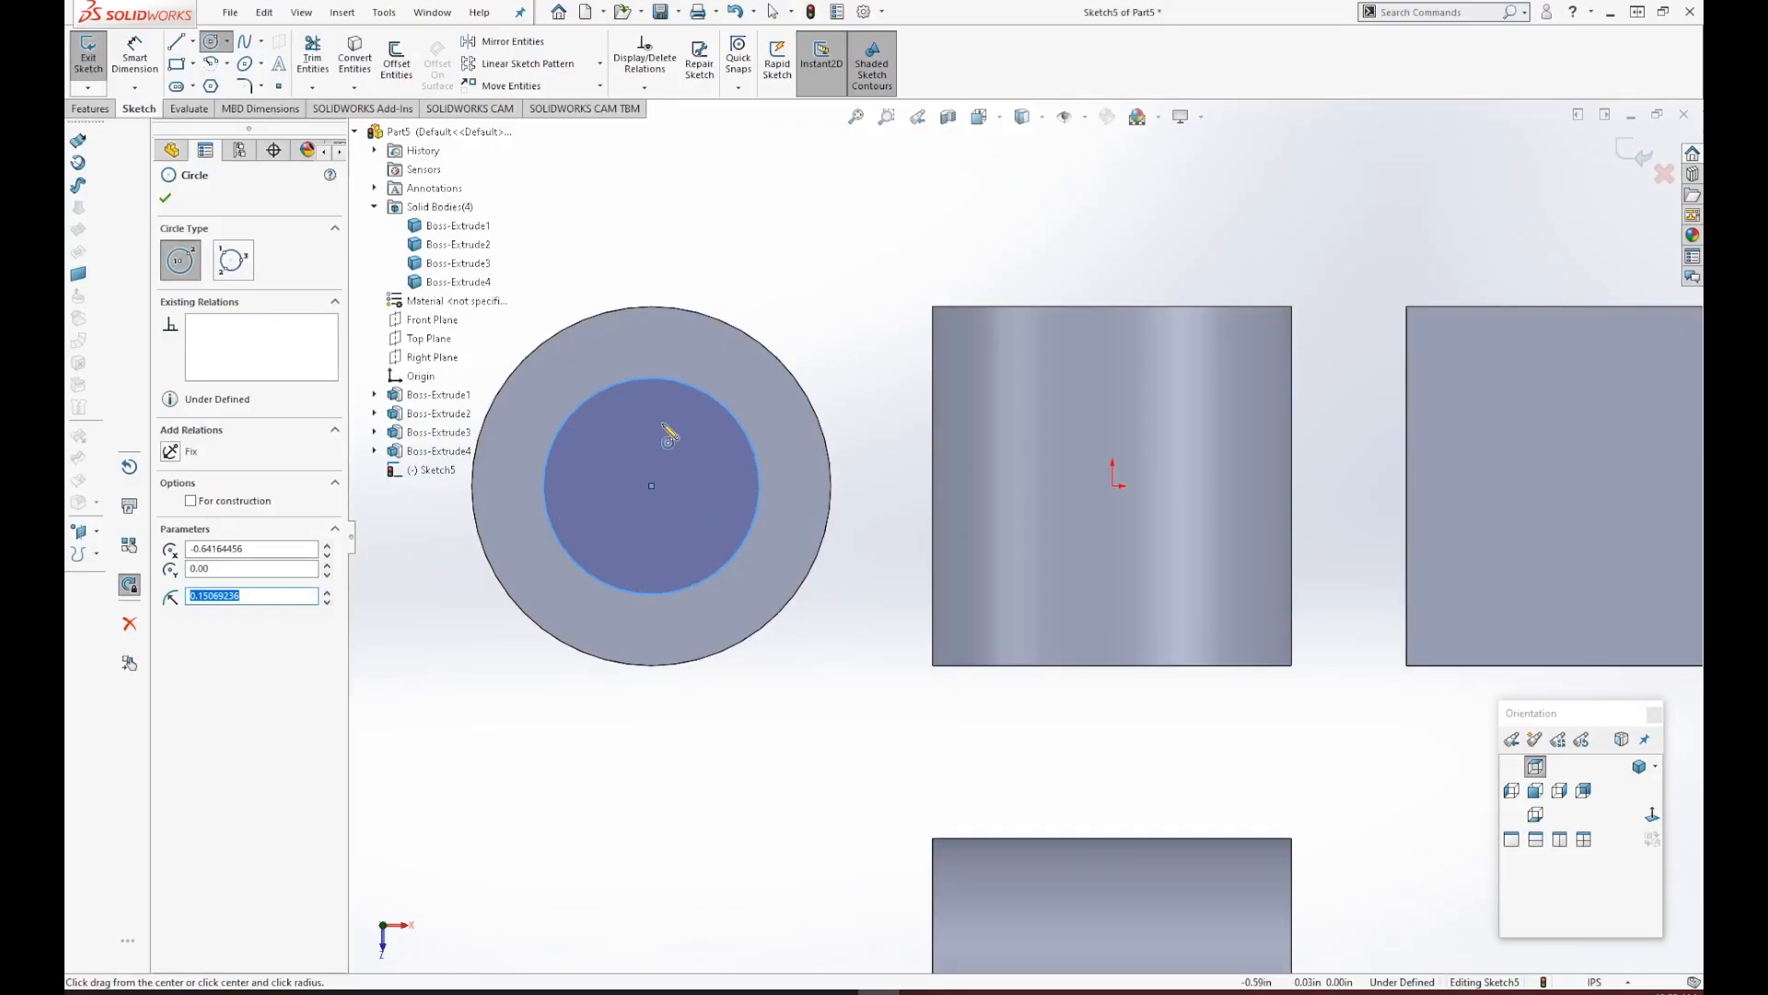
pyautogui.click(396, 66)
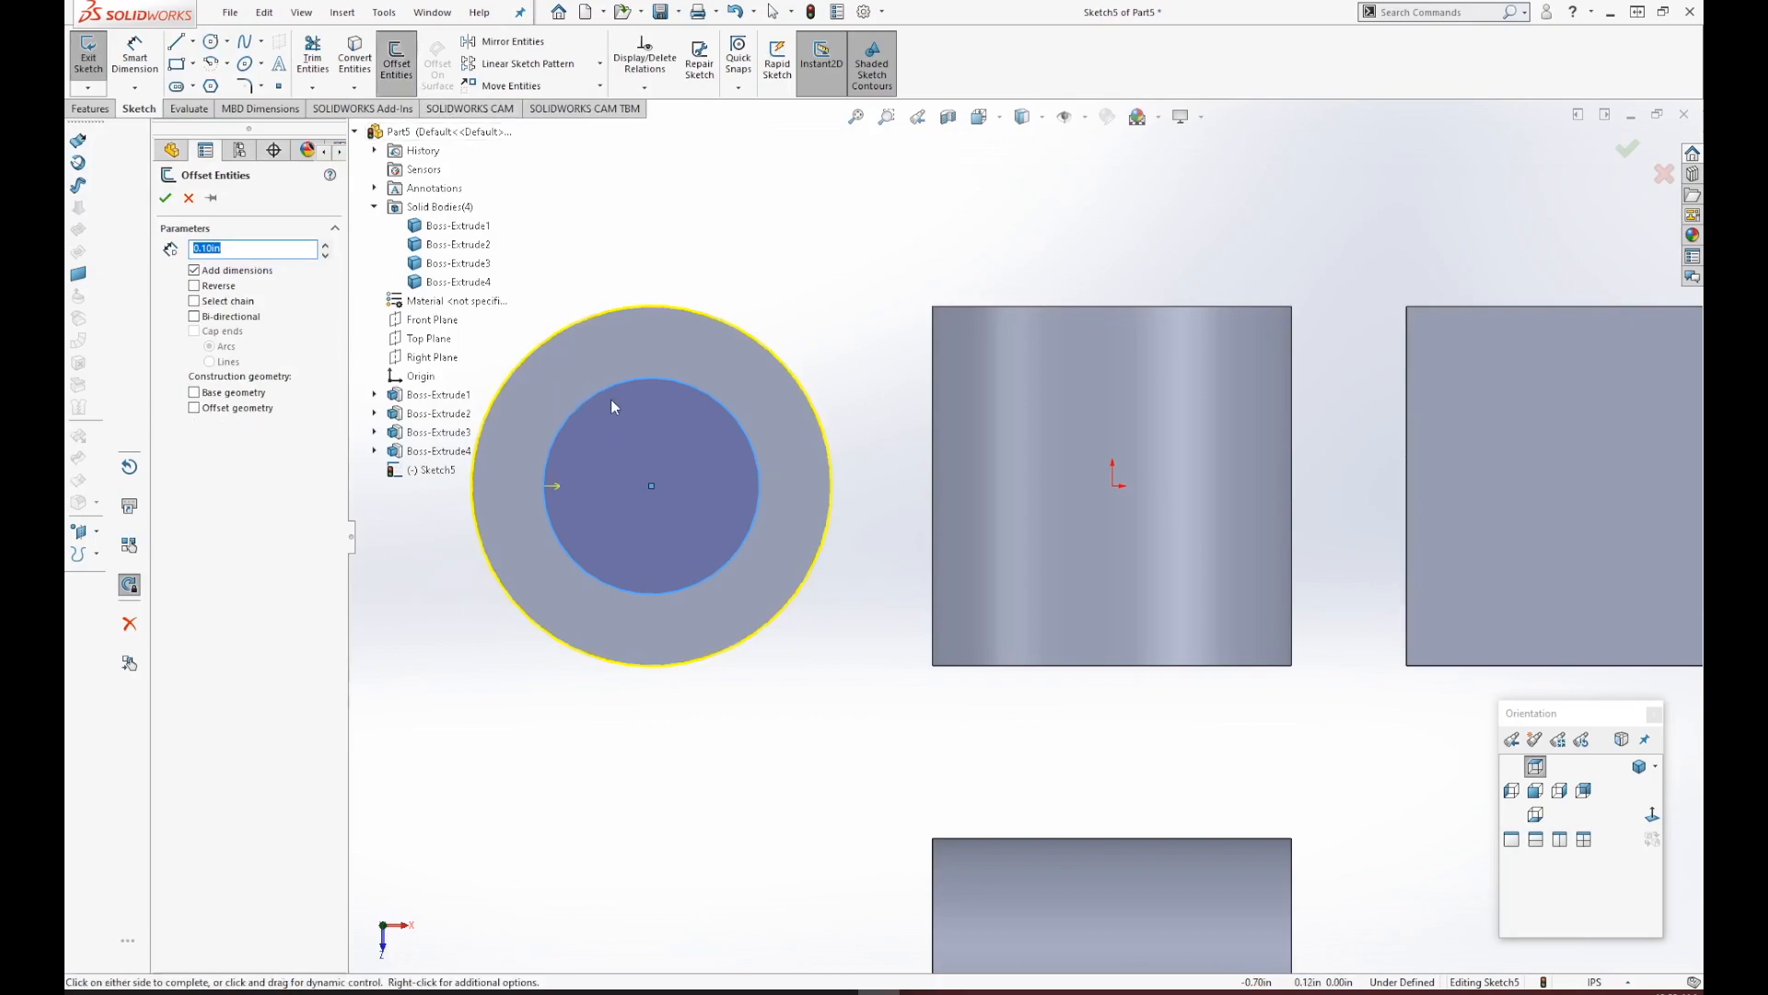
pyautogui.moveTo(702, 480); pyautogui.dragTo(575, 462, button='middle')
pyautogui.click(234, 251)
pyautogui.moveTo(234, 253); pyautogui.dragTo(169, 245)
pyautogui.write('.5')
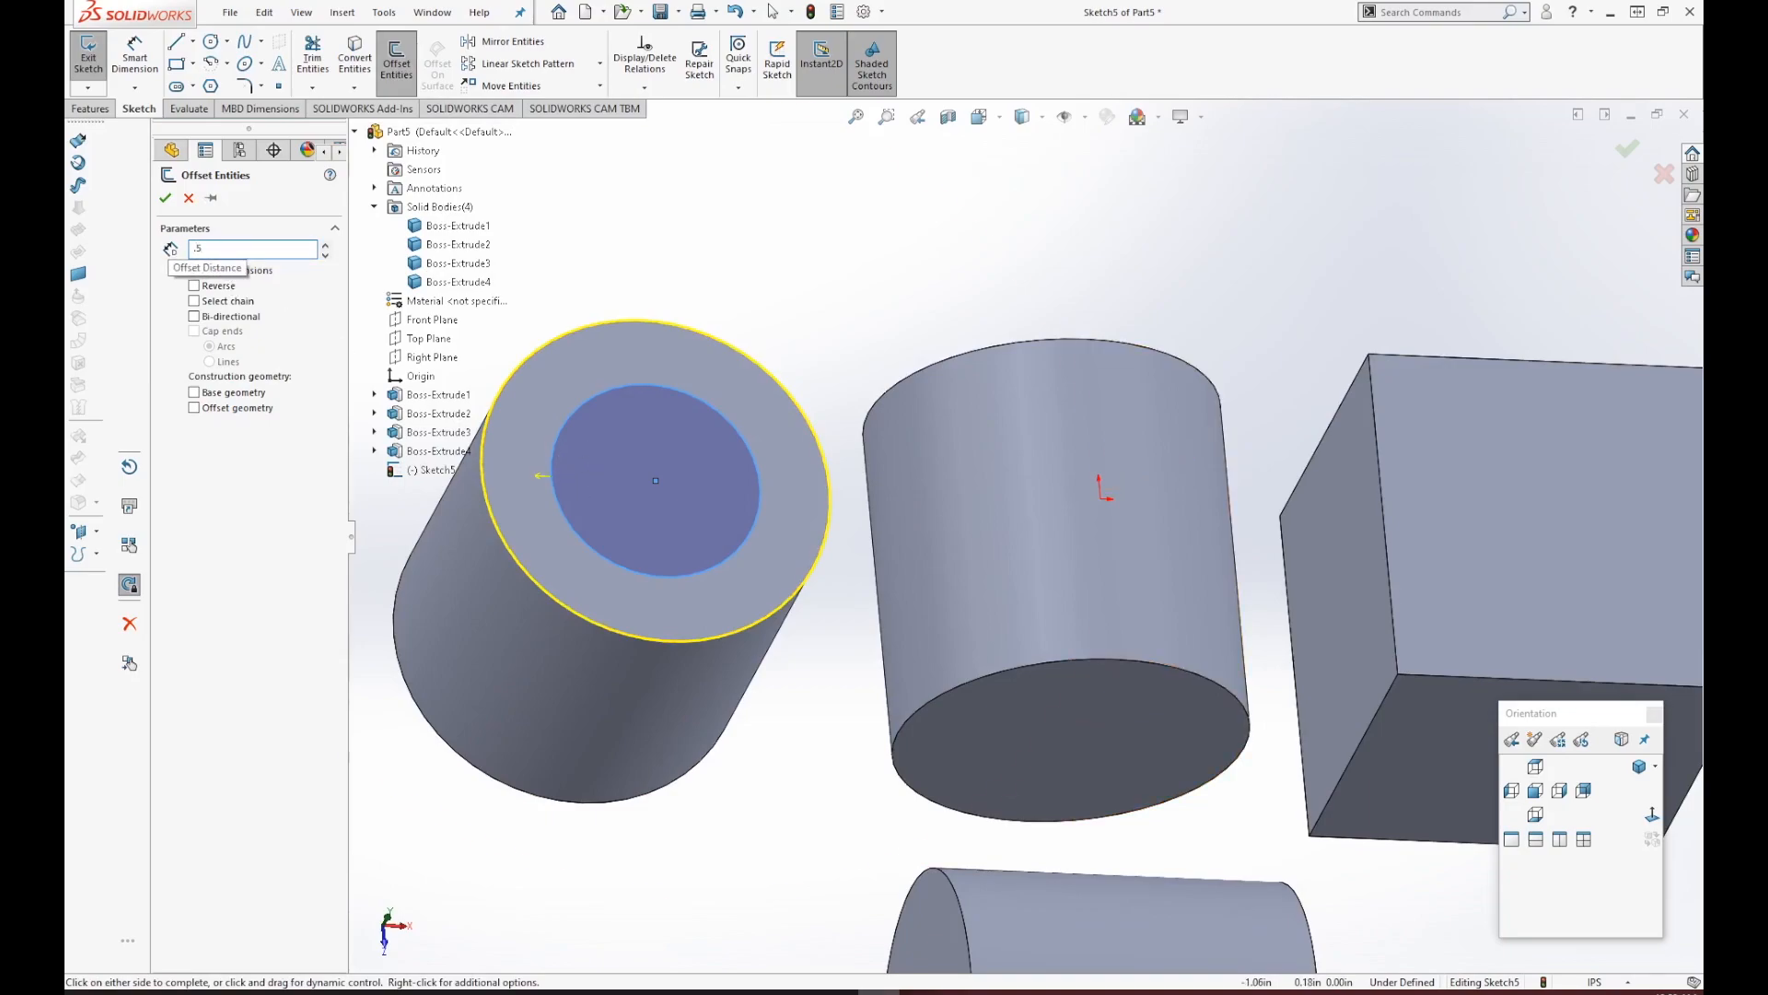
pyautogui.press('Return')
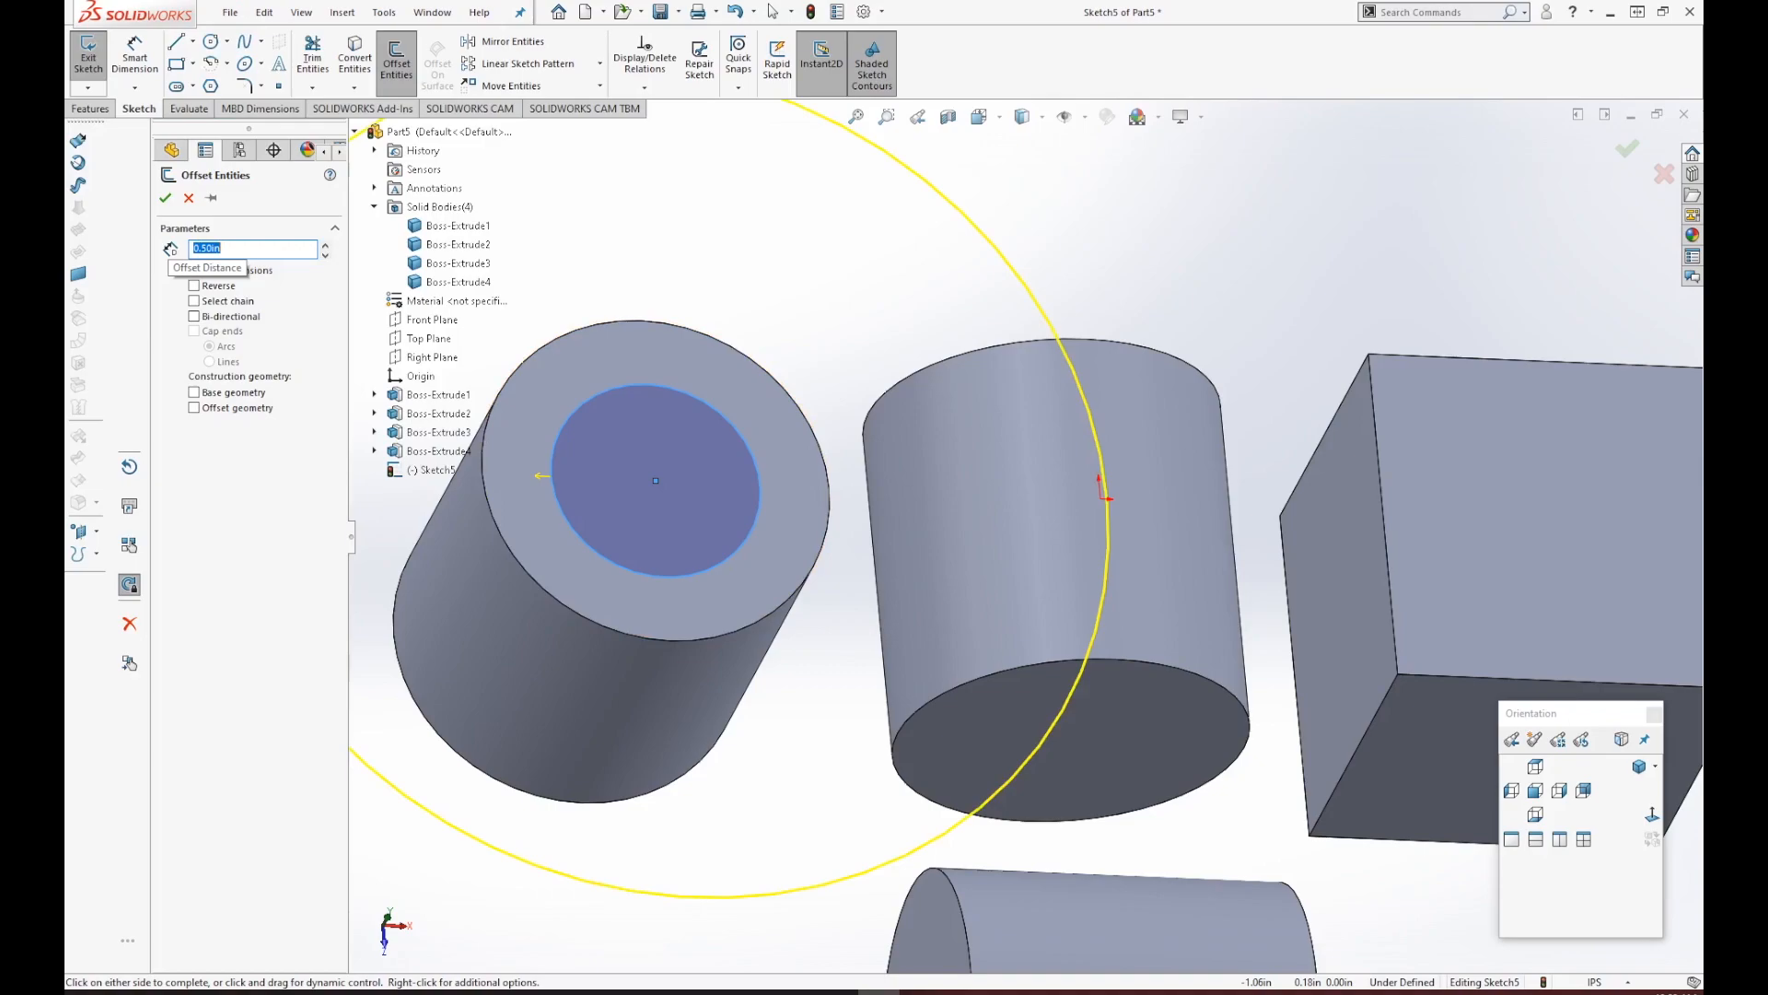
# Set the circle's offset distance to 0.05 in.
pyautogui.scroll(3, 985, 418)
pyautogui.moveTo(985, 418); pyautogui.dragTo(973, 415, button='middle')
pyautogui.moveTo(241, 252); pyautogui.dragTo(182, 249)
pyautogui.write('.')
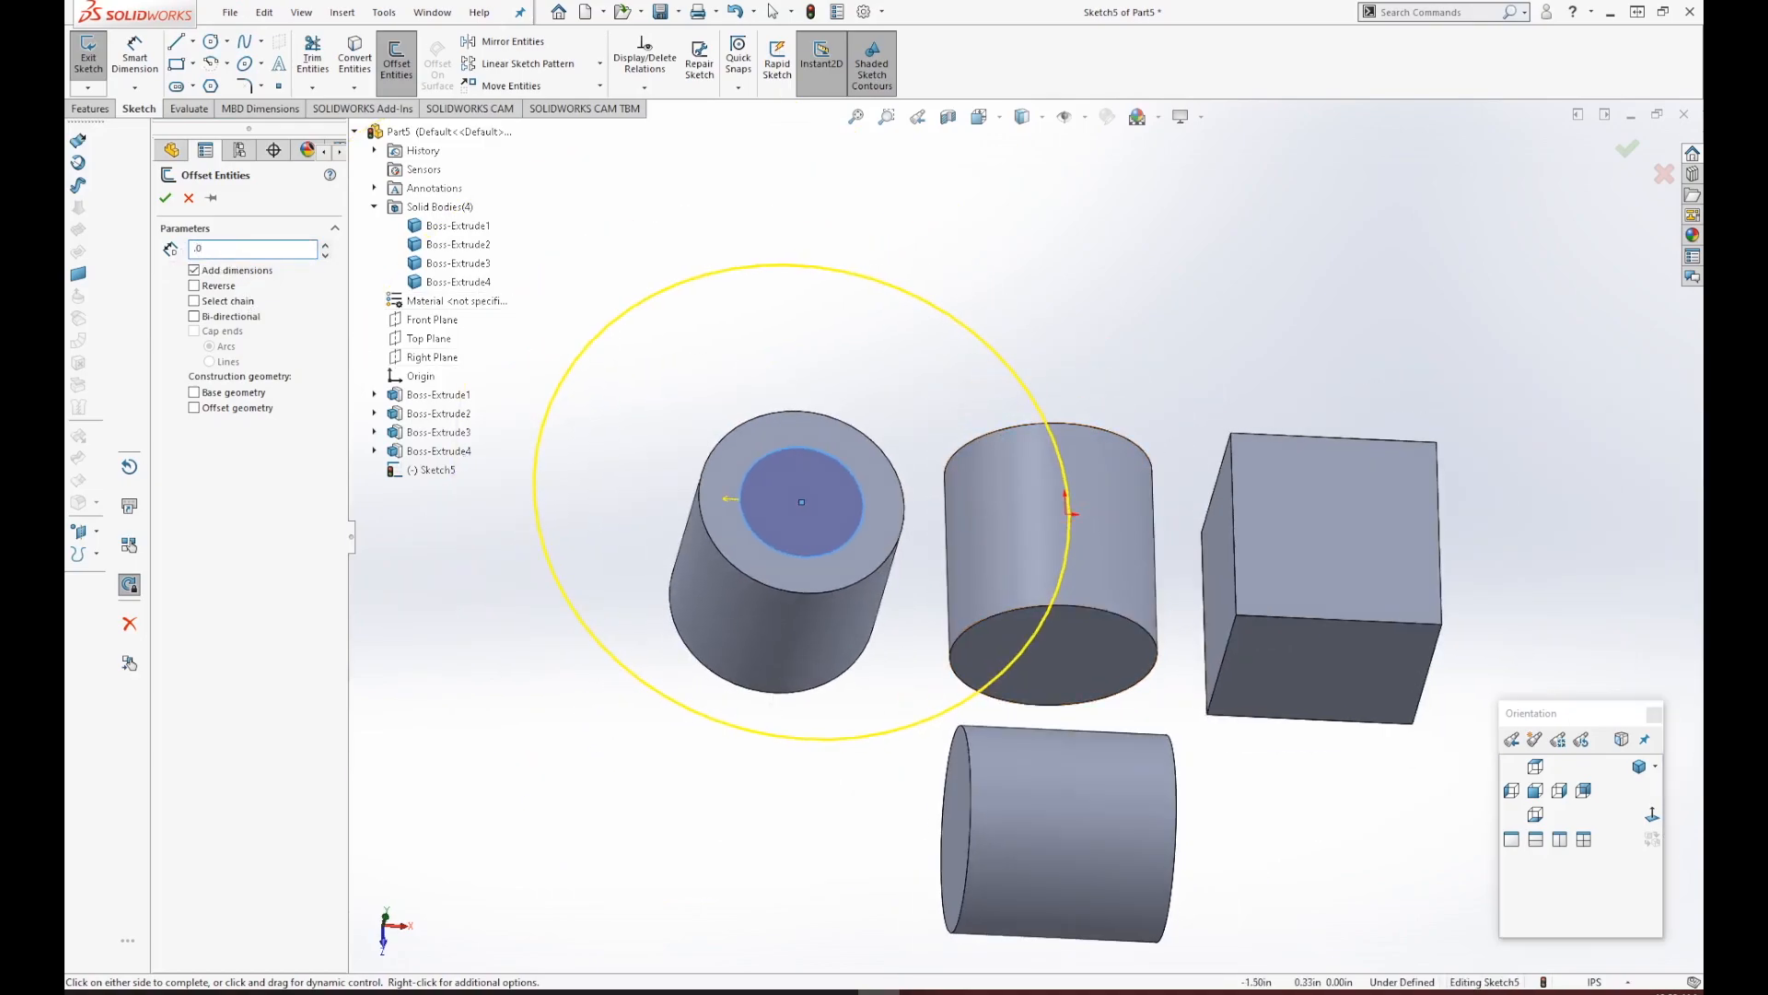
pyautogui.write('05')
pyautogui.press('Return')
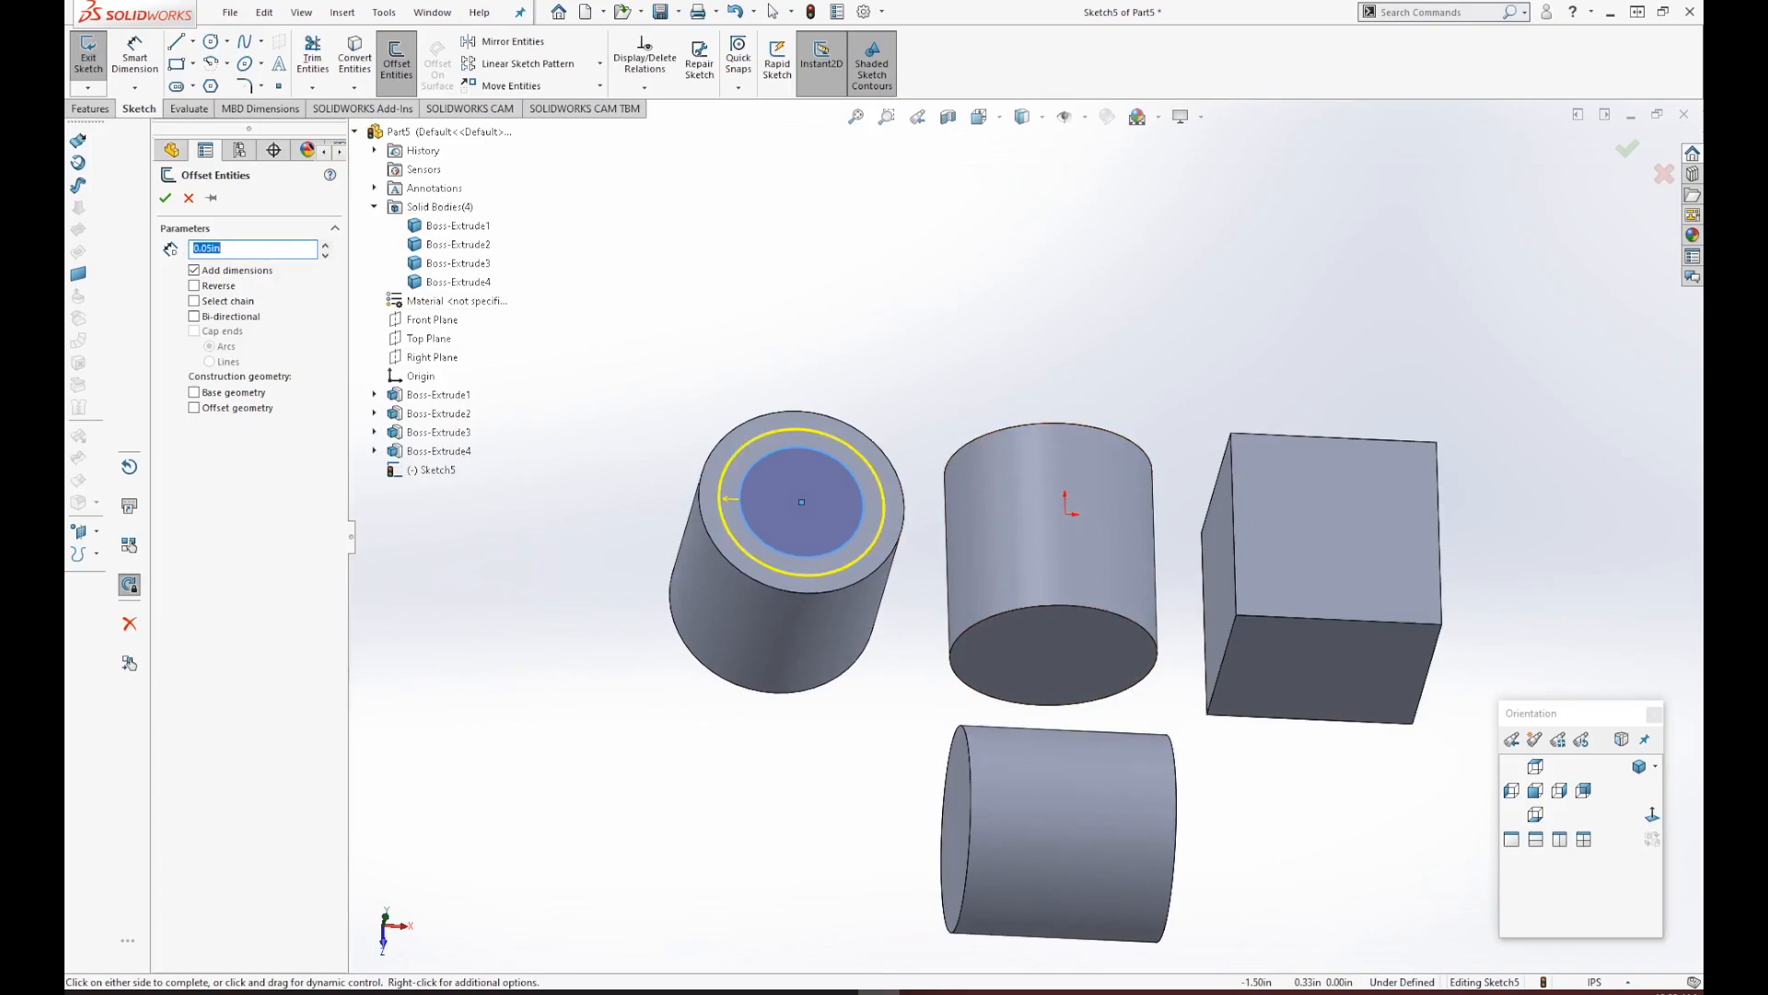
# Accept the circle offset on the upright cylinder's top face and close the sketch.
pyautogui.scroll(-3, 790, 480)
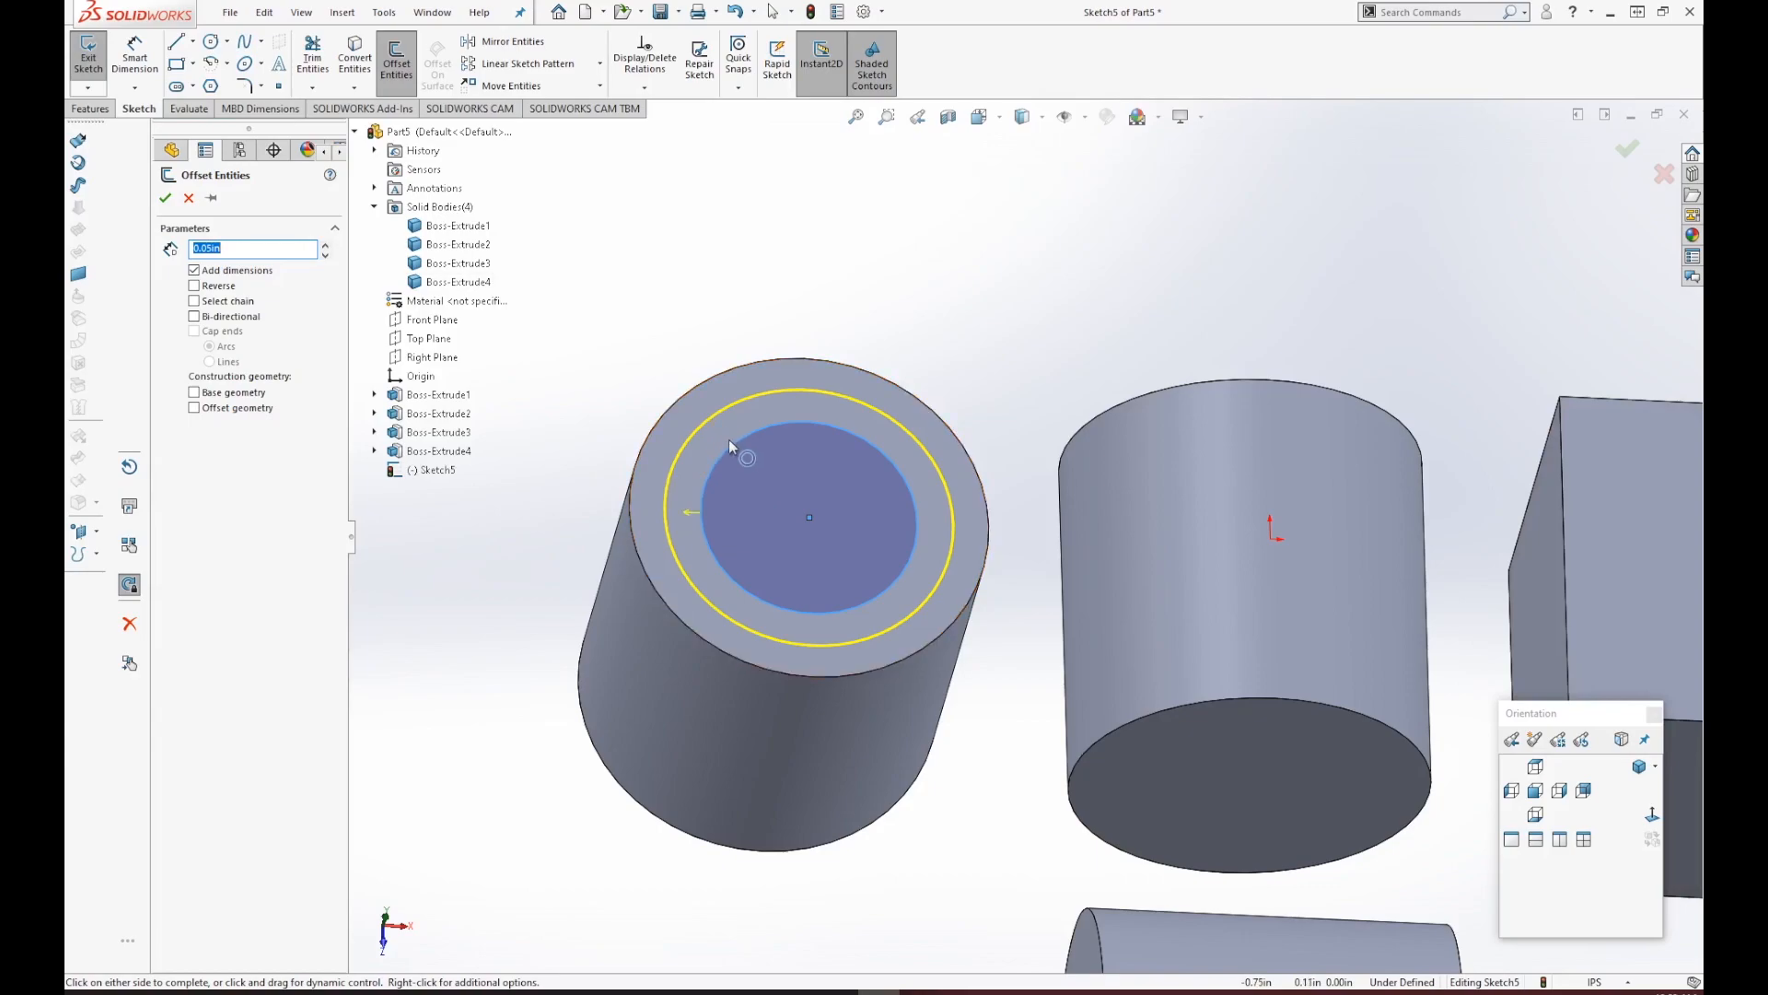
pyautogui.click(174, 202)
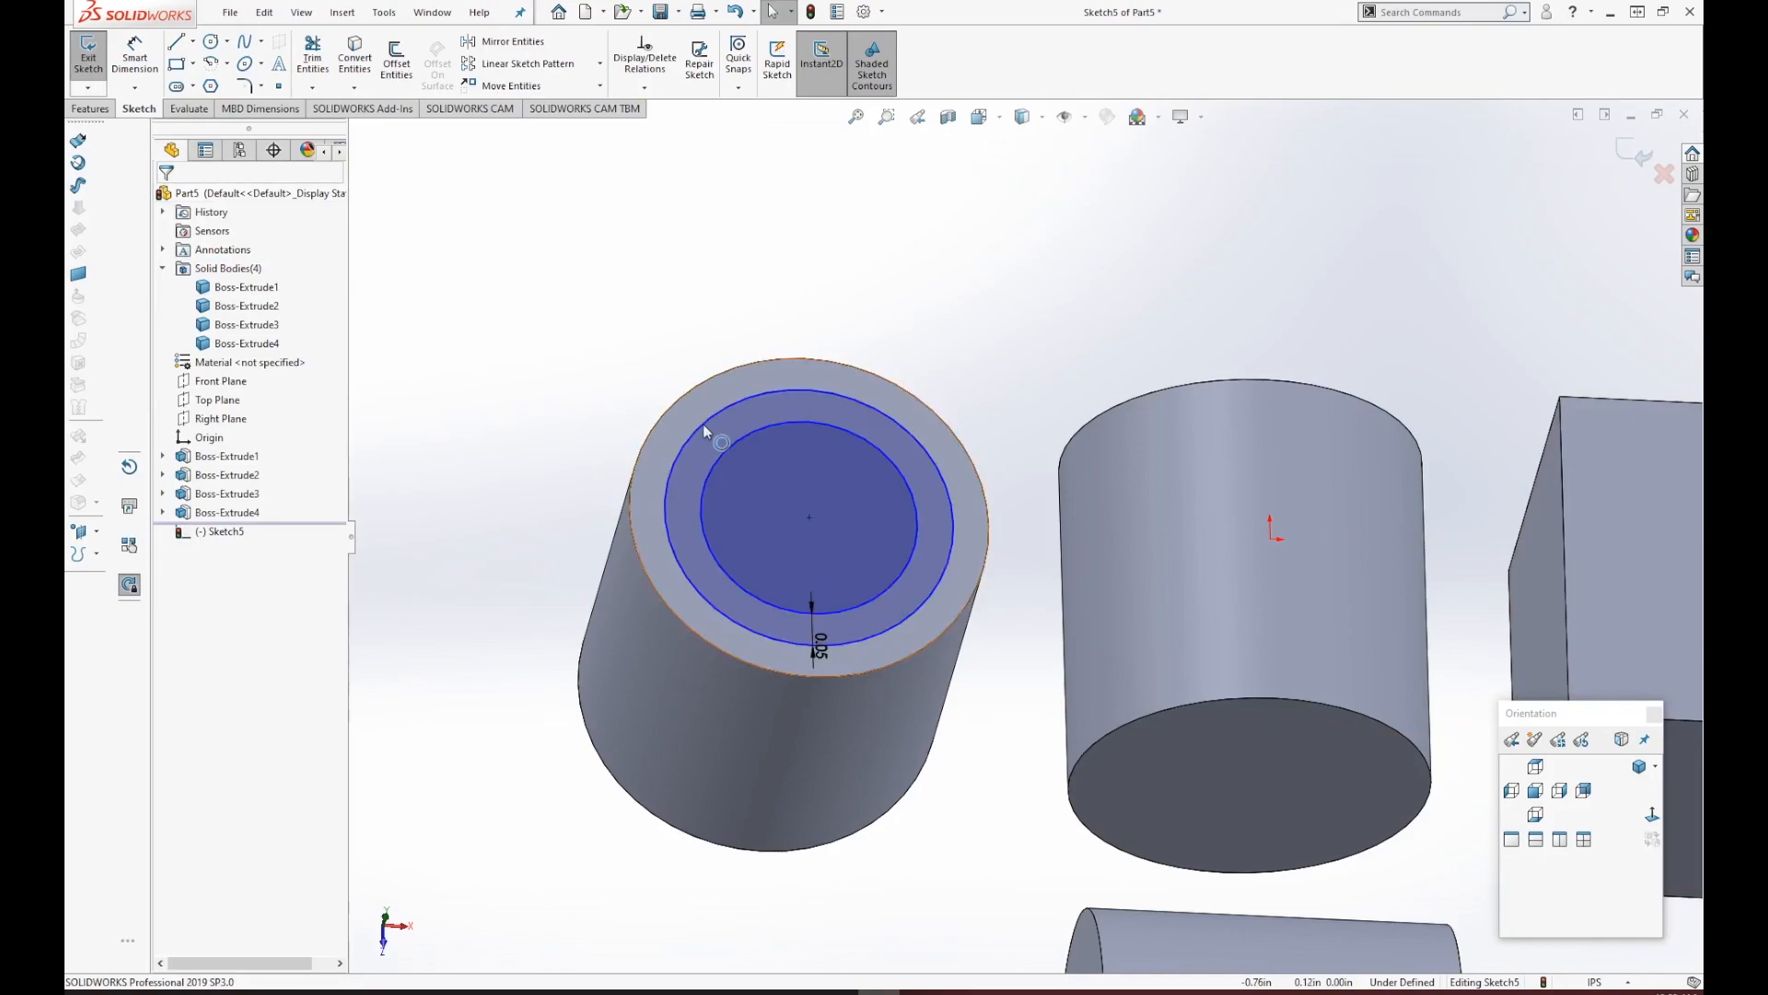
pyautogui.moveTo(877, 600); pyautogui.dragTo(919, 507, button='middle')
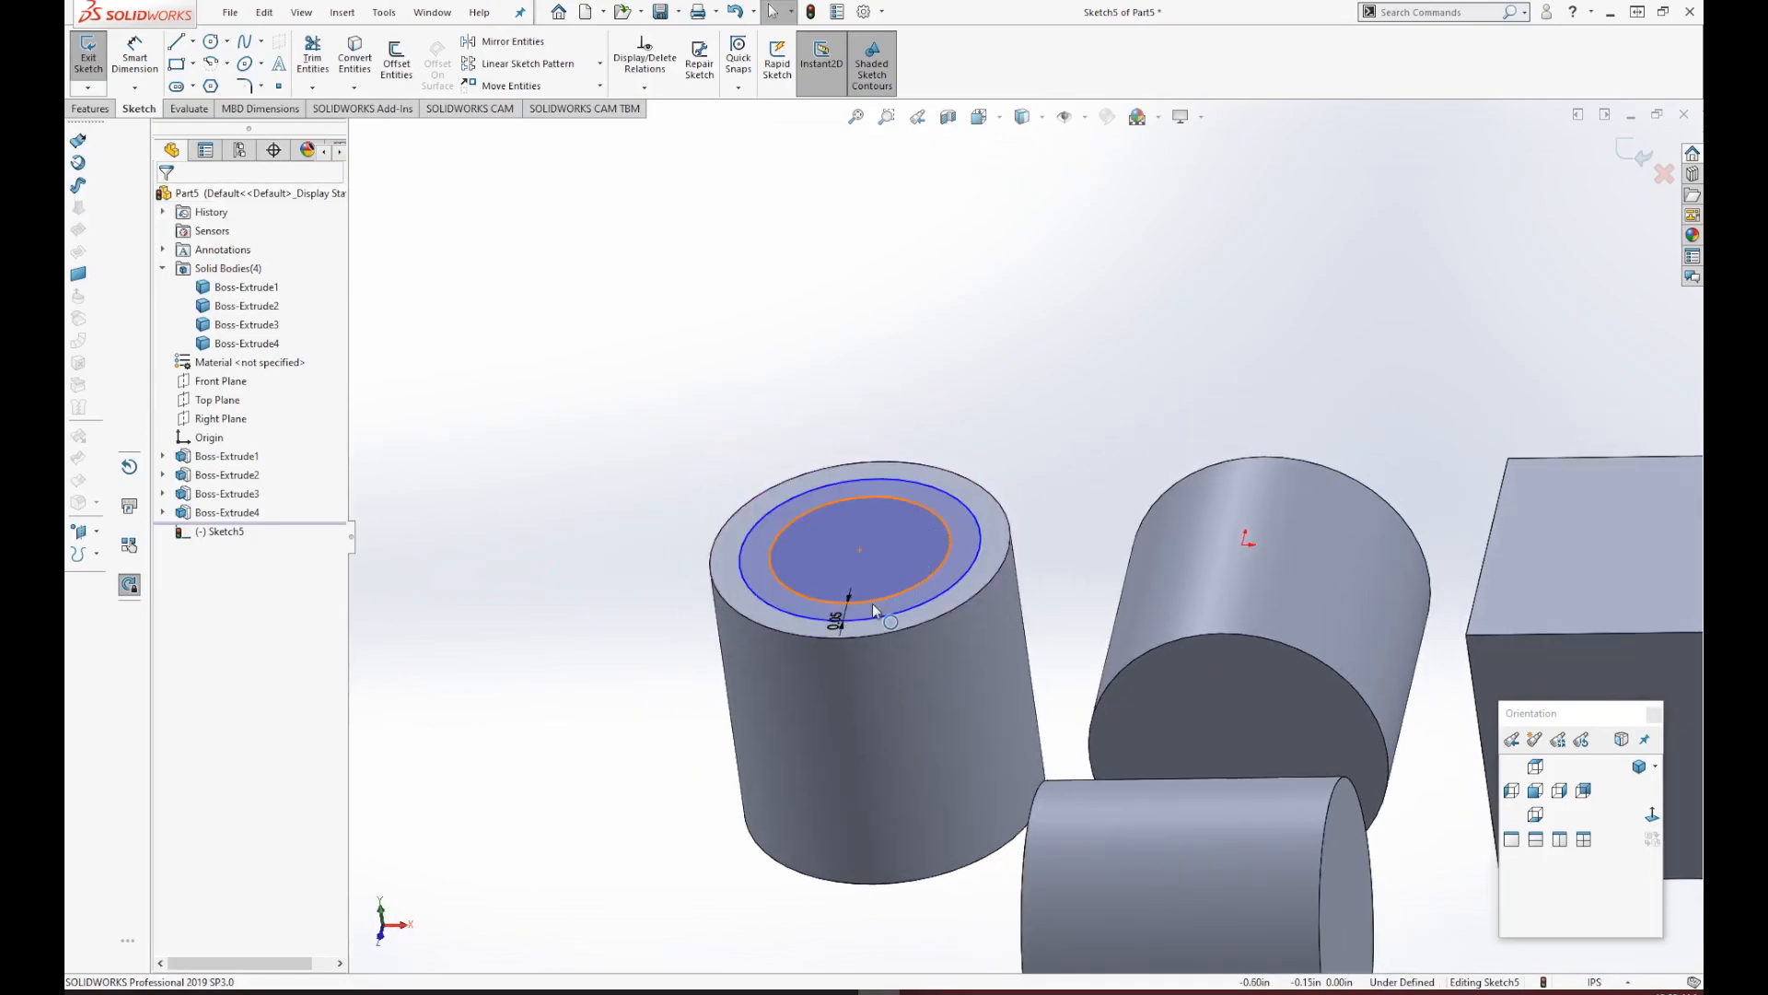
pyautogui.click(1638, 155)
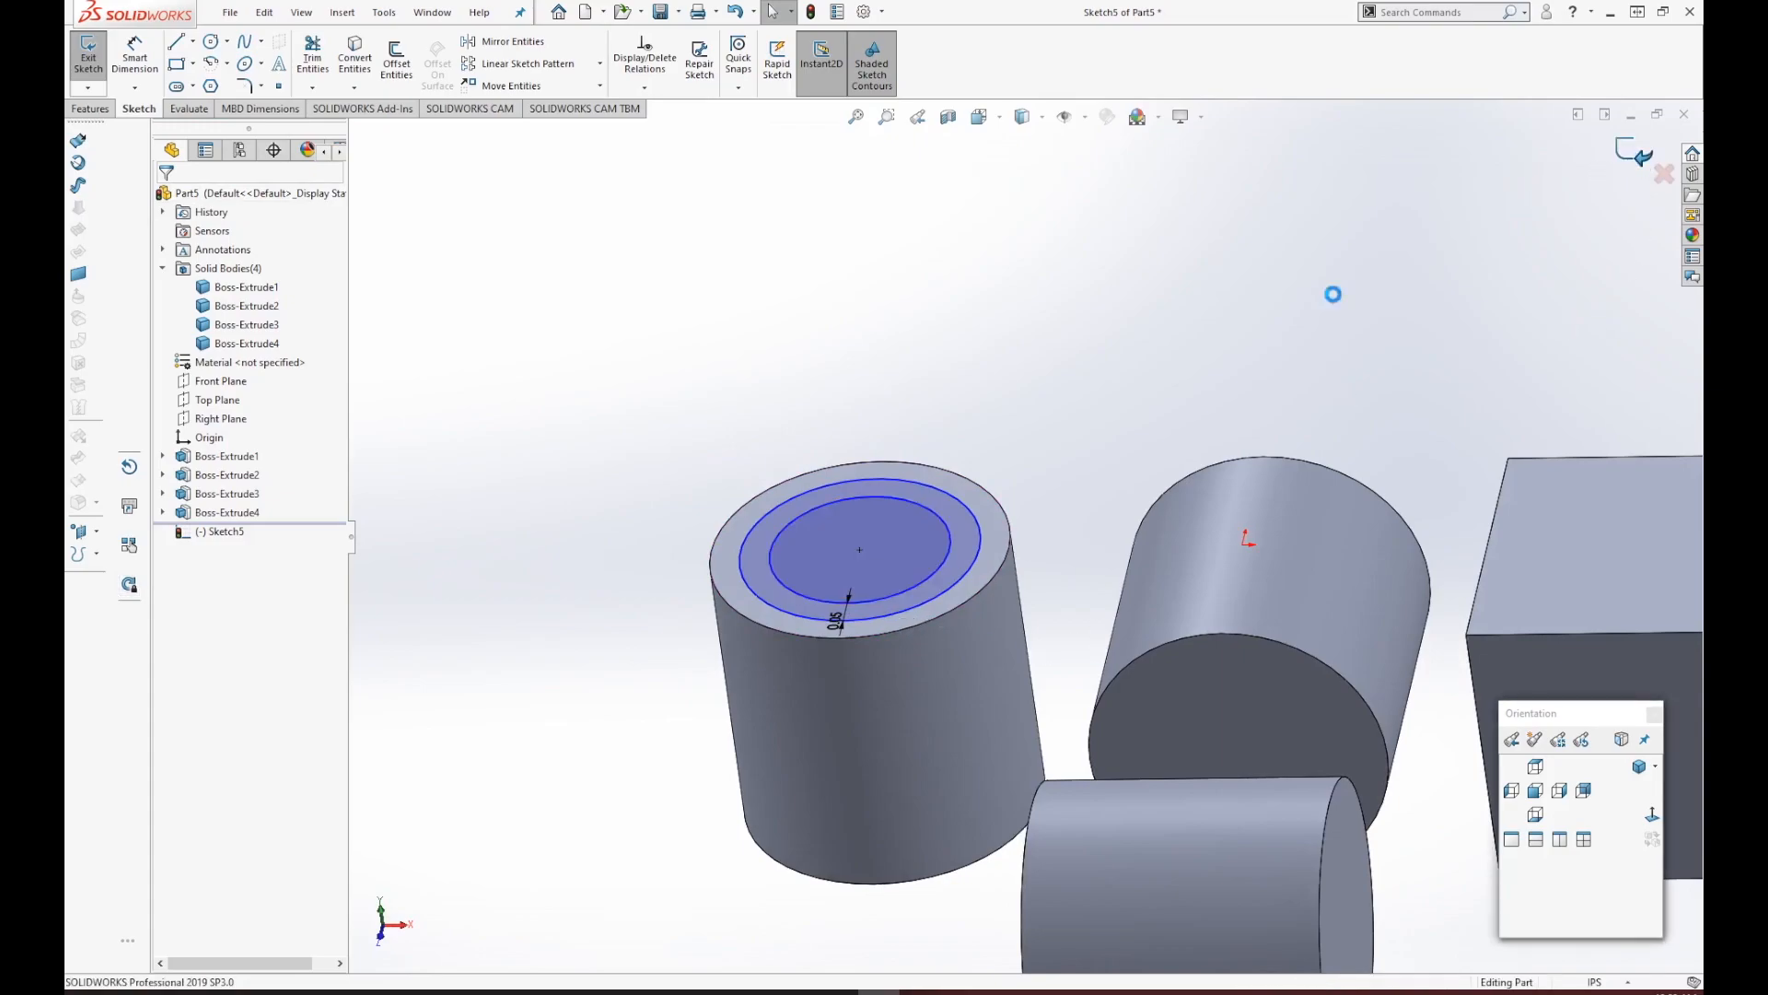
# Extrude the two-circle sketch upward as a 0.25 in blind ring boss, with Merge result on, from the upright cylinder's top face.
pyautogui.moveTo(1044, 449)
pyautogui.mouseDown(button='middle')
pyautogui.moveTo(1066, 427)
pyautogui.moveTo(1097, 478)
pyautogui.mouseUp(button='middle')
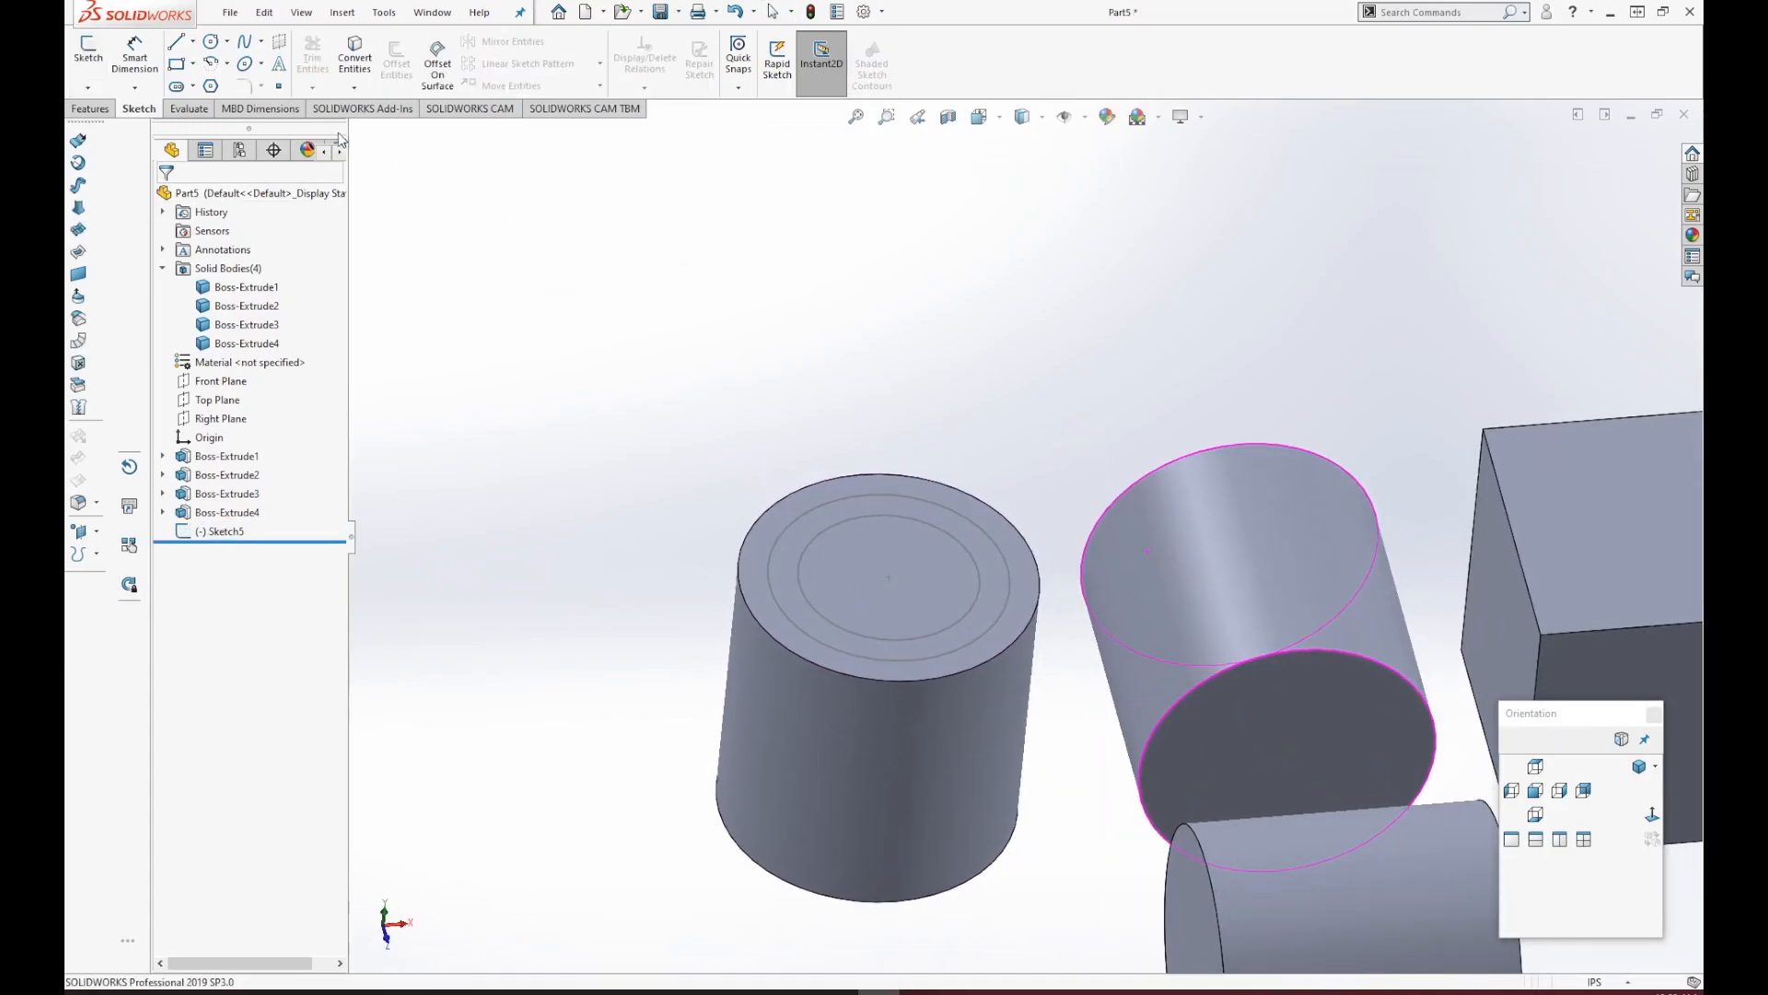
pyautogui.click(89, 110)
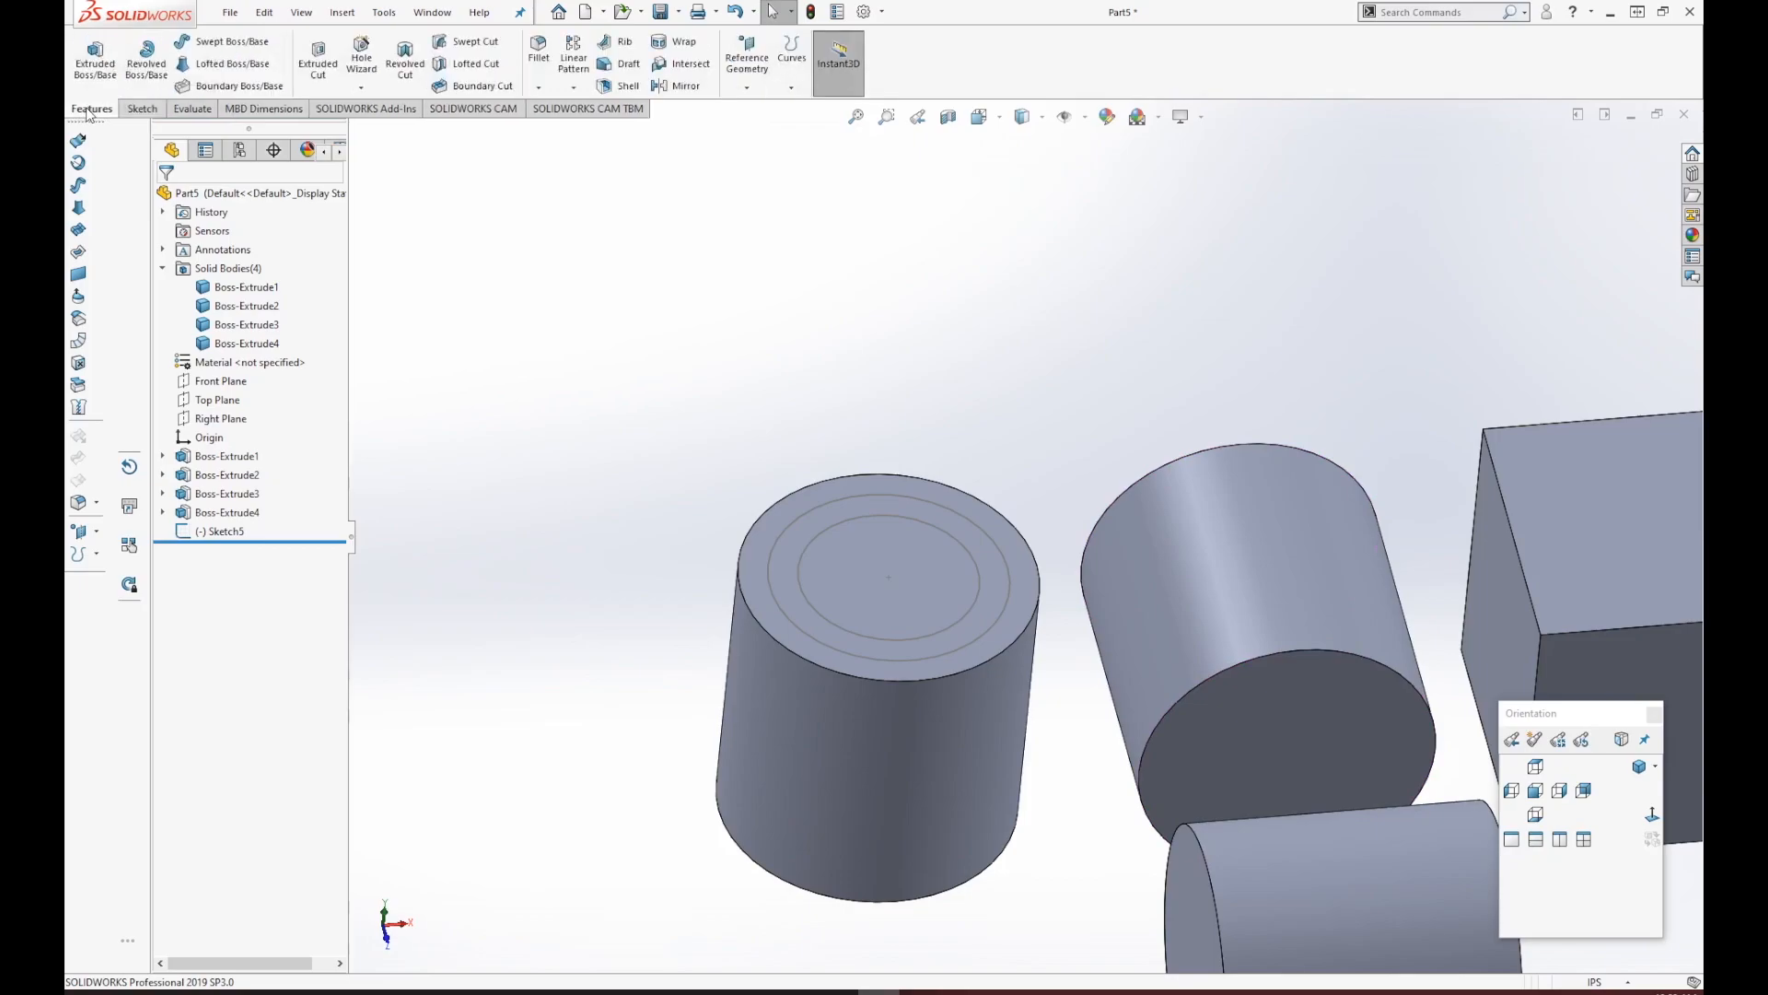
pyautogui.click(96, 60)
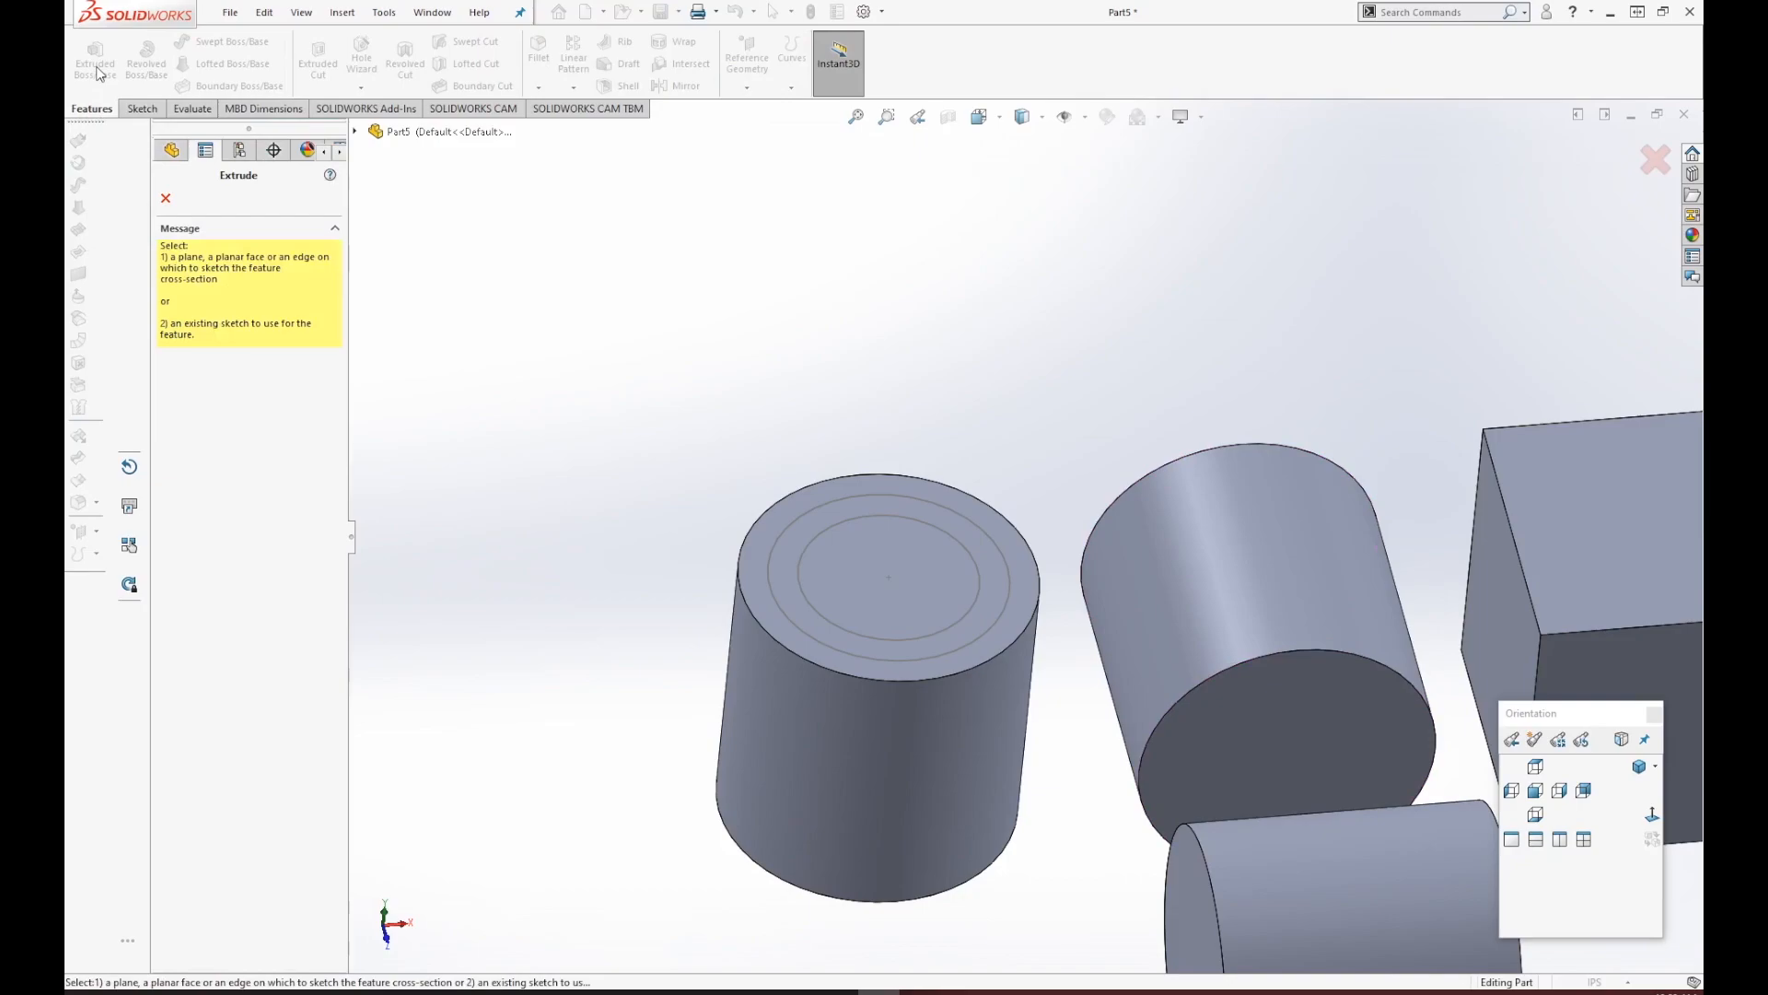
pyautogui.click(355, 132)
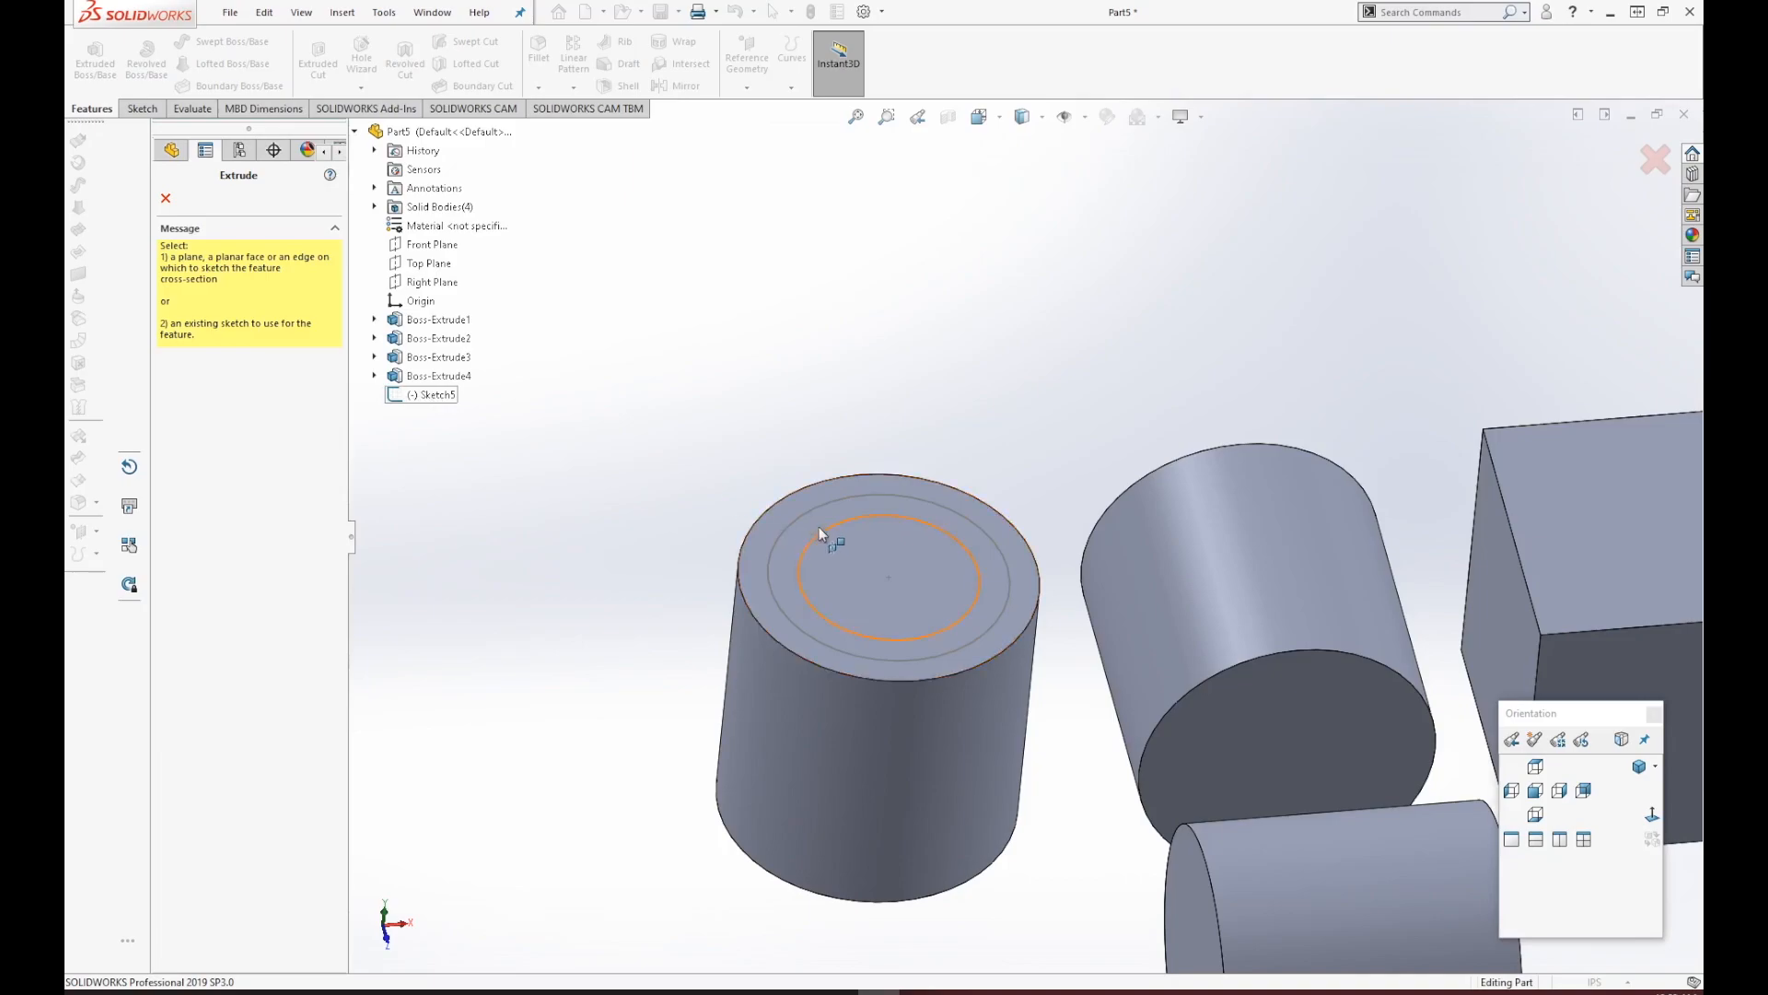
pyautogui.click(431, 396)
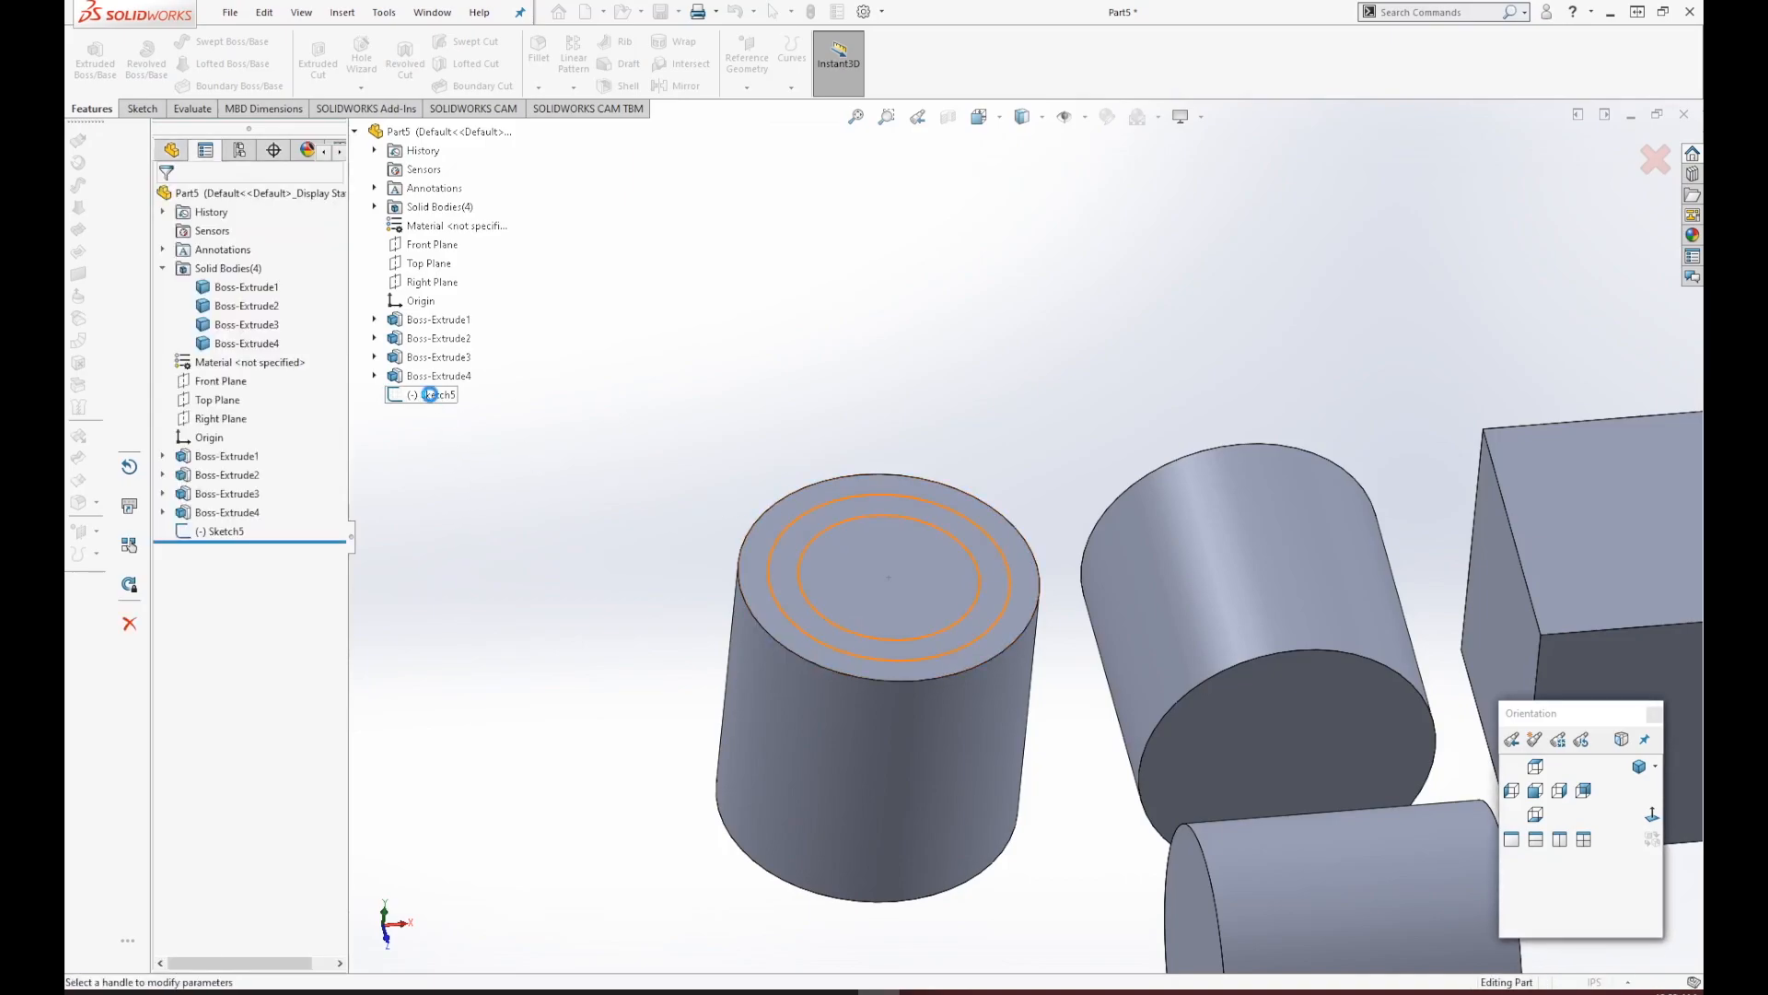
pyautogui.moveTo(1111, 682); pyautogui.dragTo(1114, 564, button='middle')
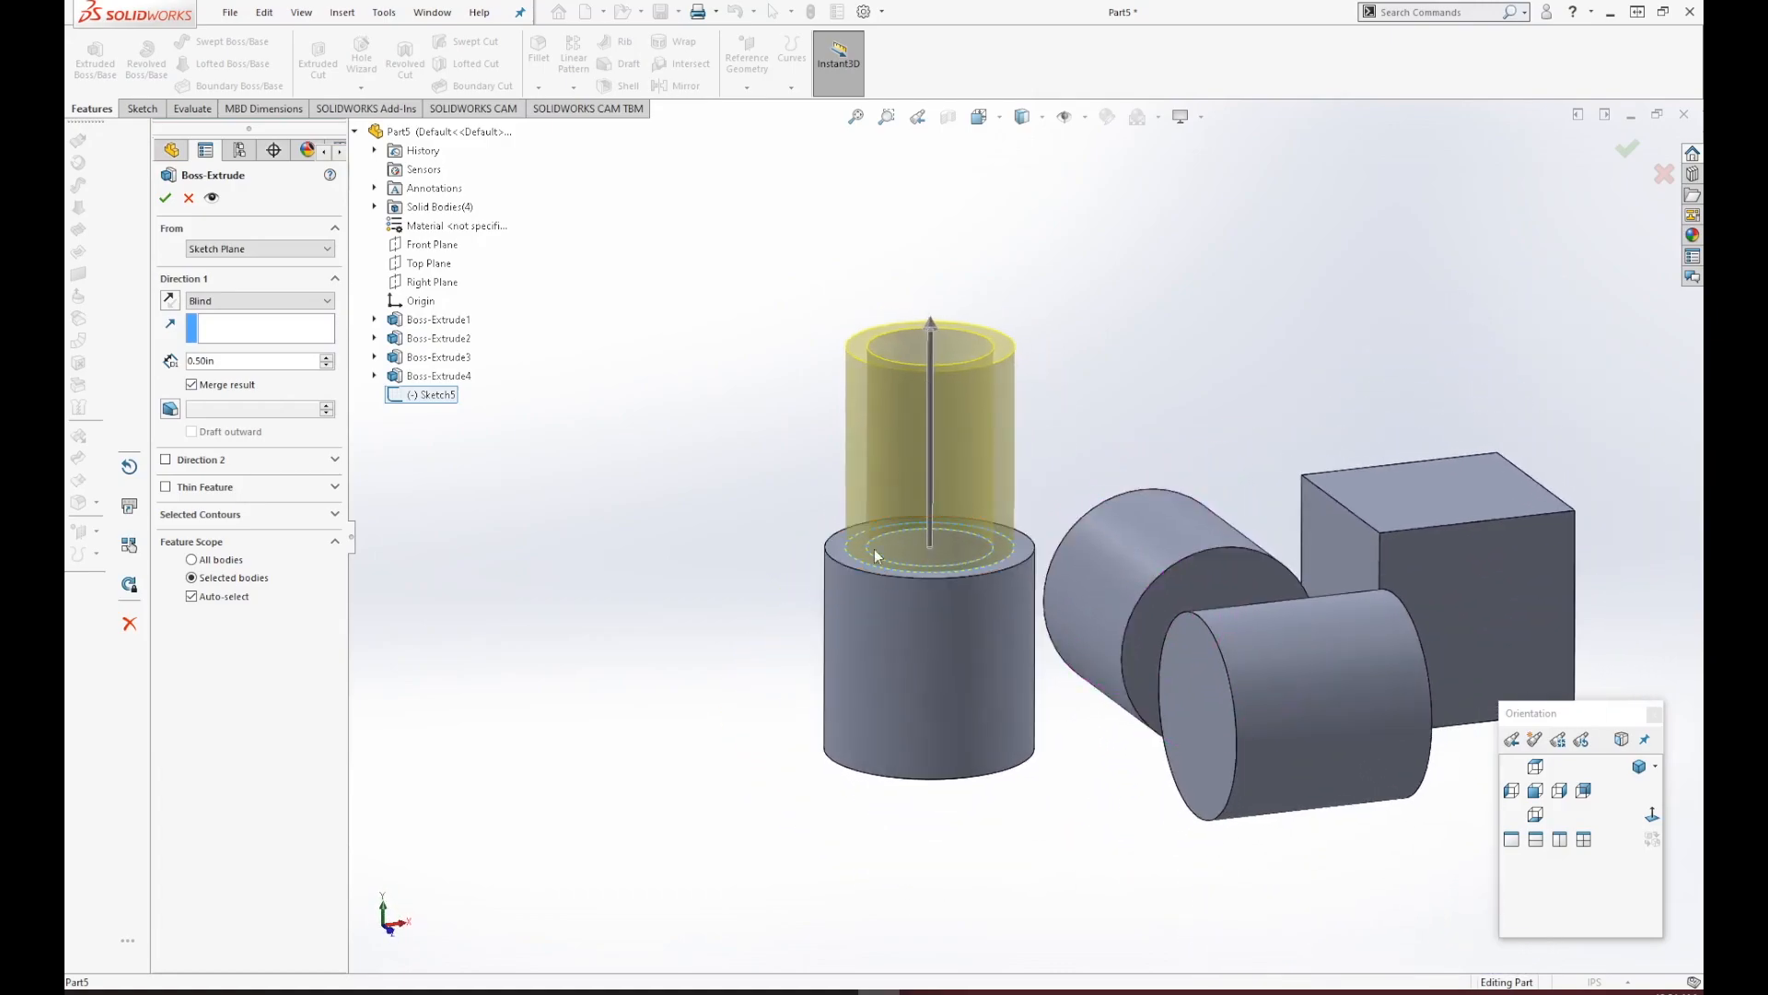
pyautogui.moveTo(930, 323); pyautogui.dragTo(941, 463)
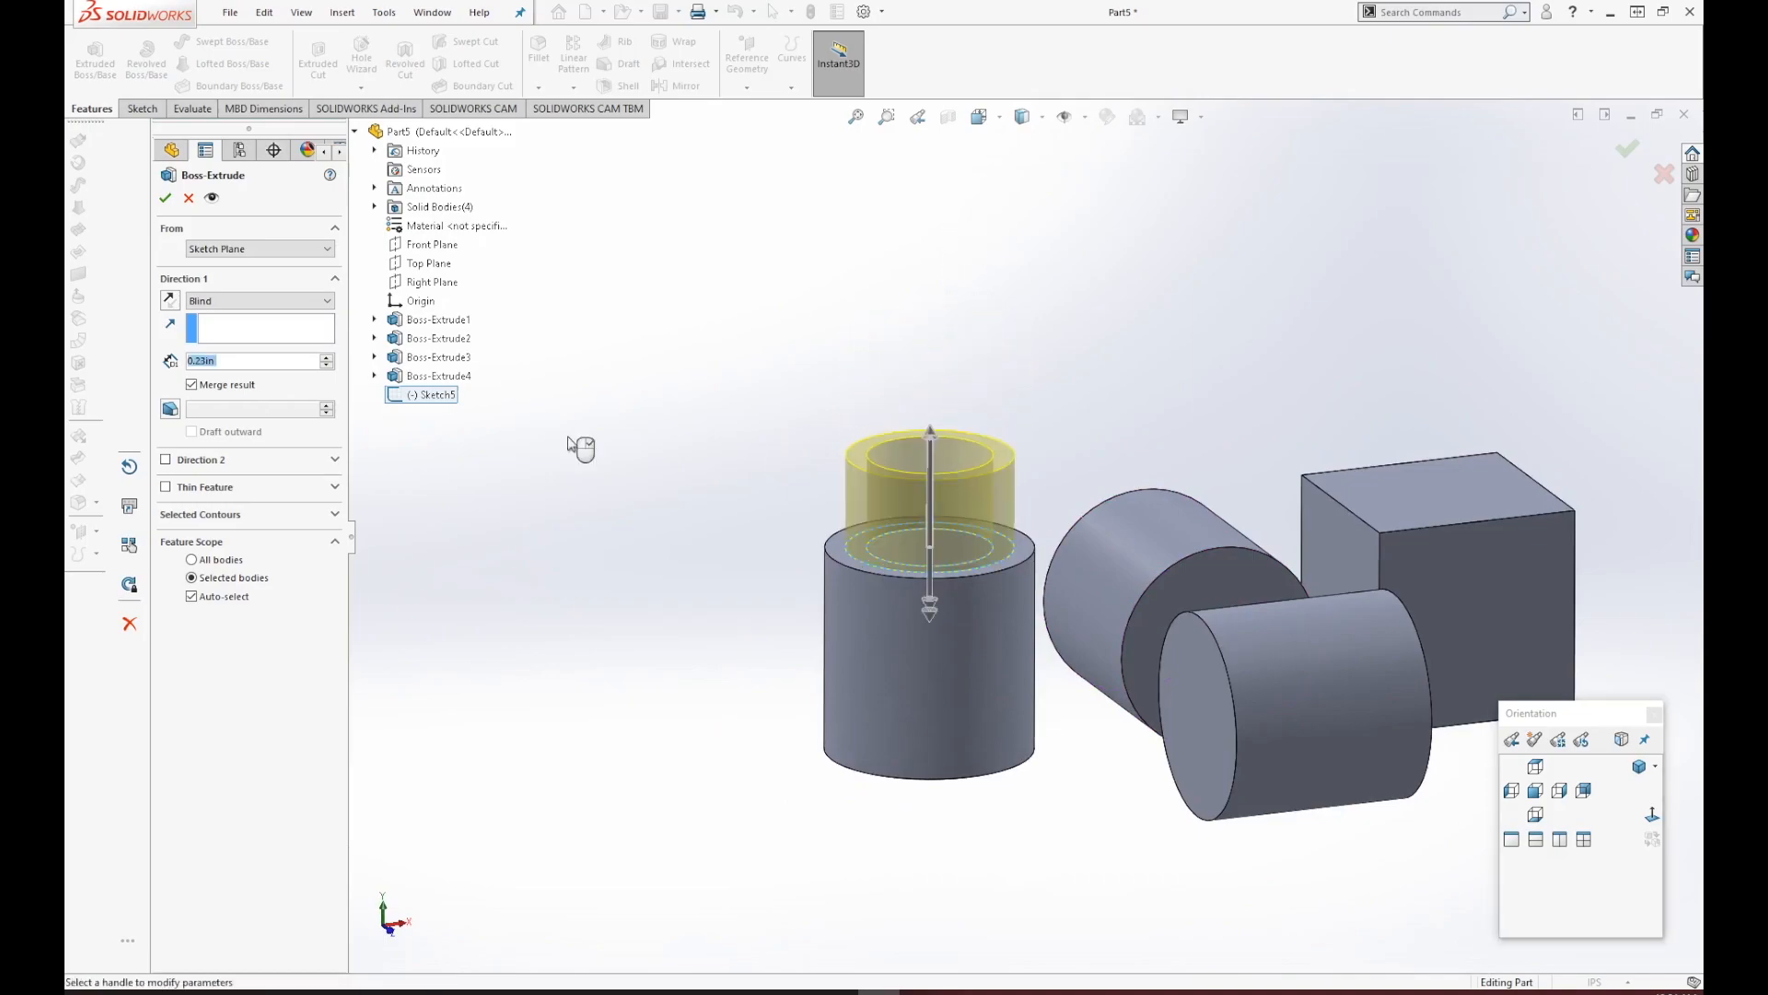
pyautogui.write('0.25')
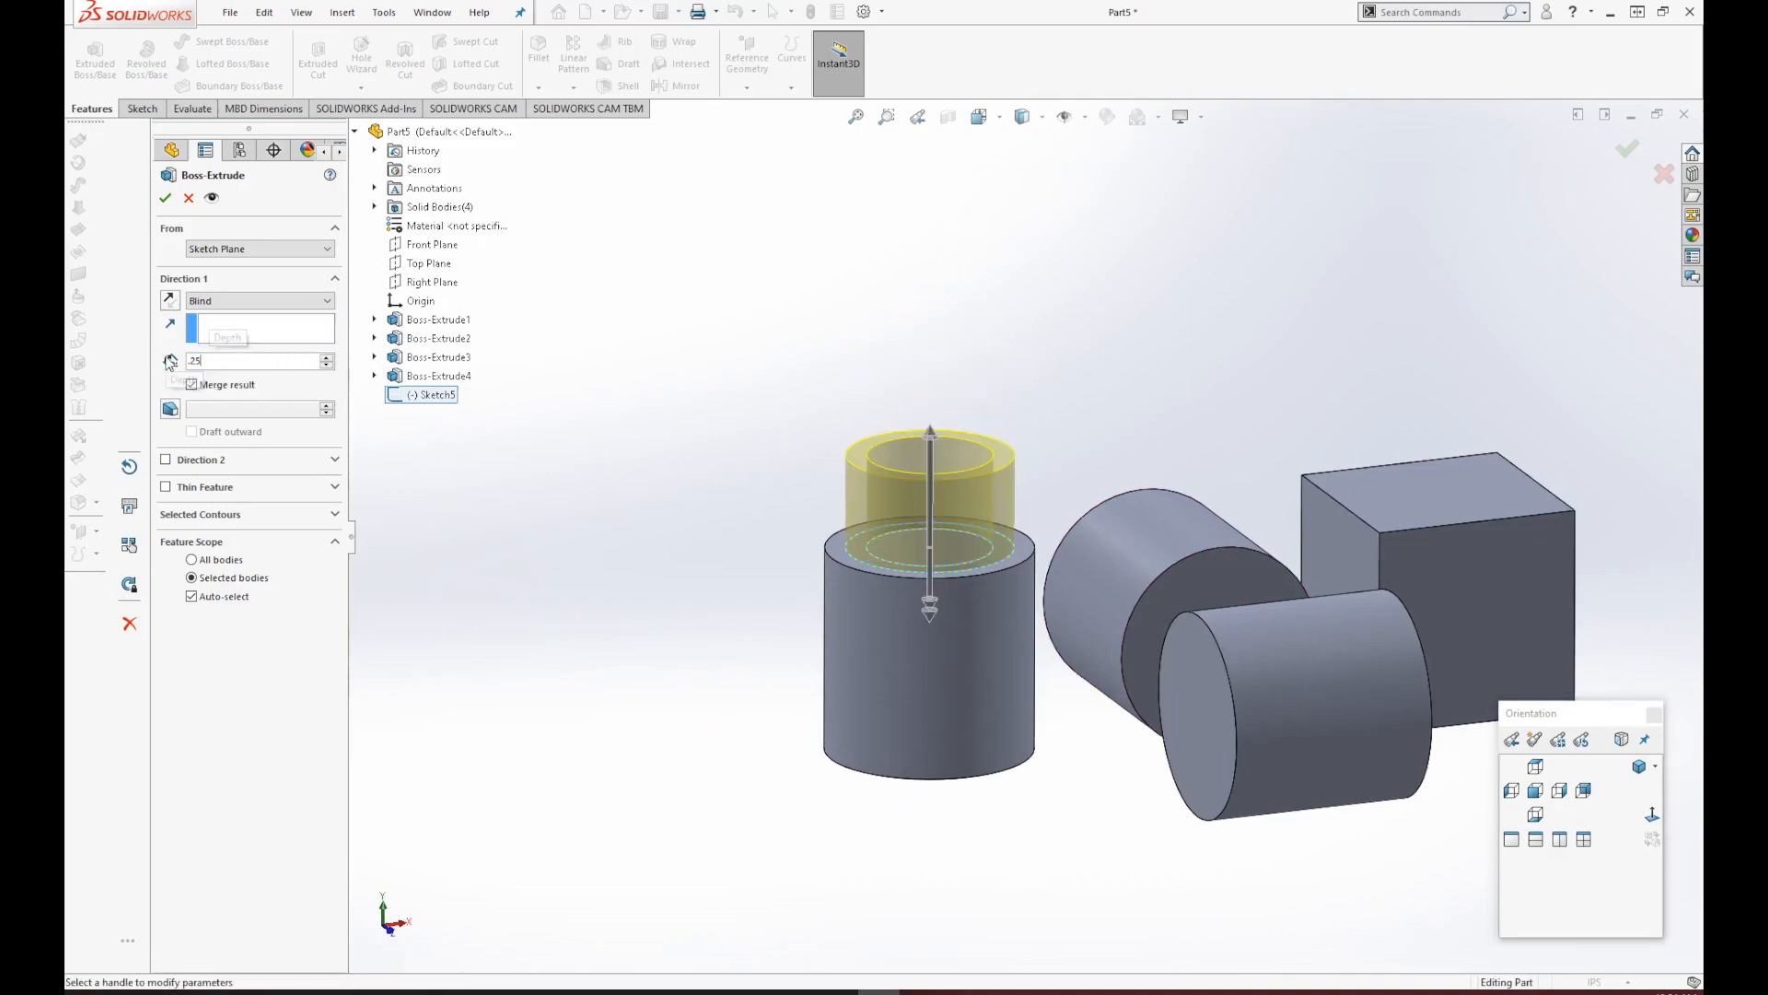
pyautogui.press('Return')
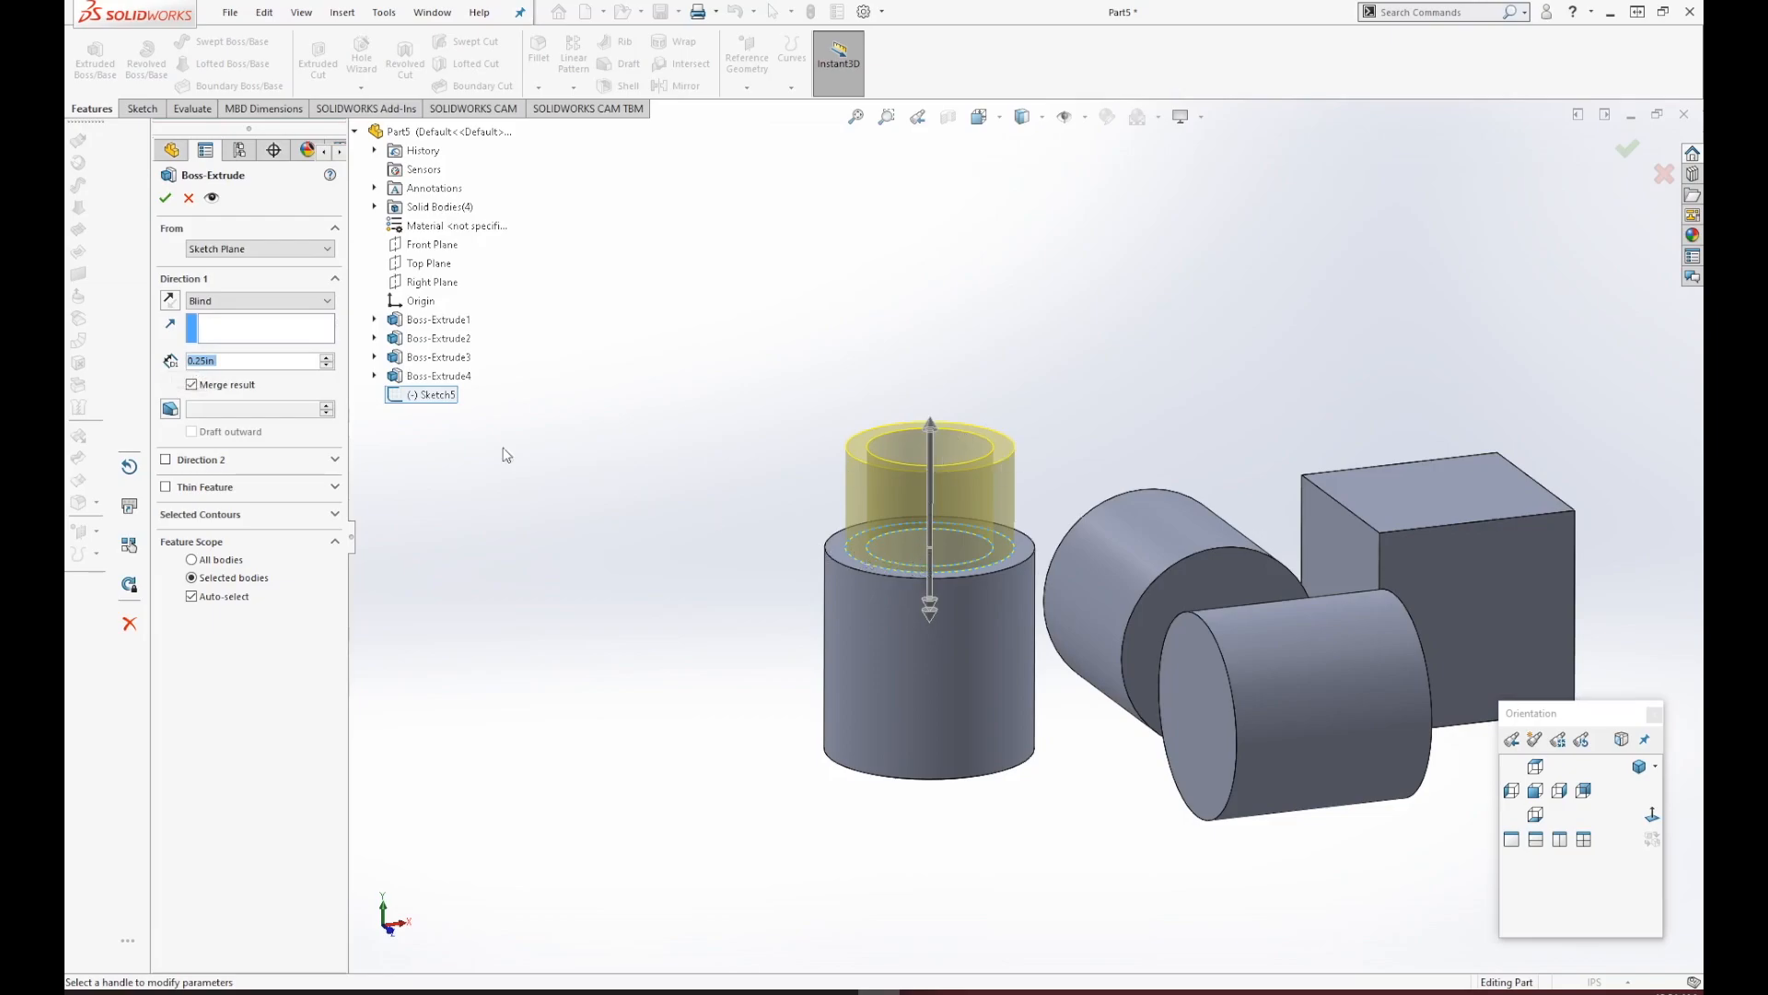
pyautogui.click(166, 199)
# Examine which geometry each entry in the solid bodies list covers, including the upright cylinder with its ring.
pyautogui.moveTo(1046, 693); pyautogui.dragTo(1022, 754, button='middle')
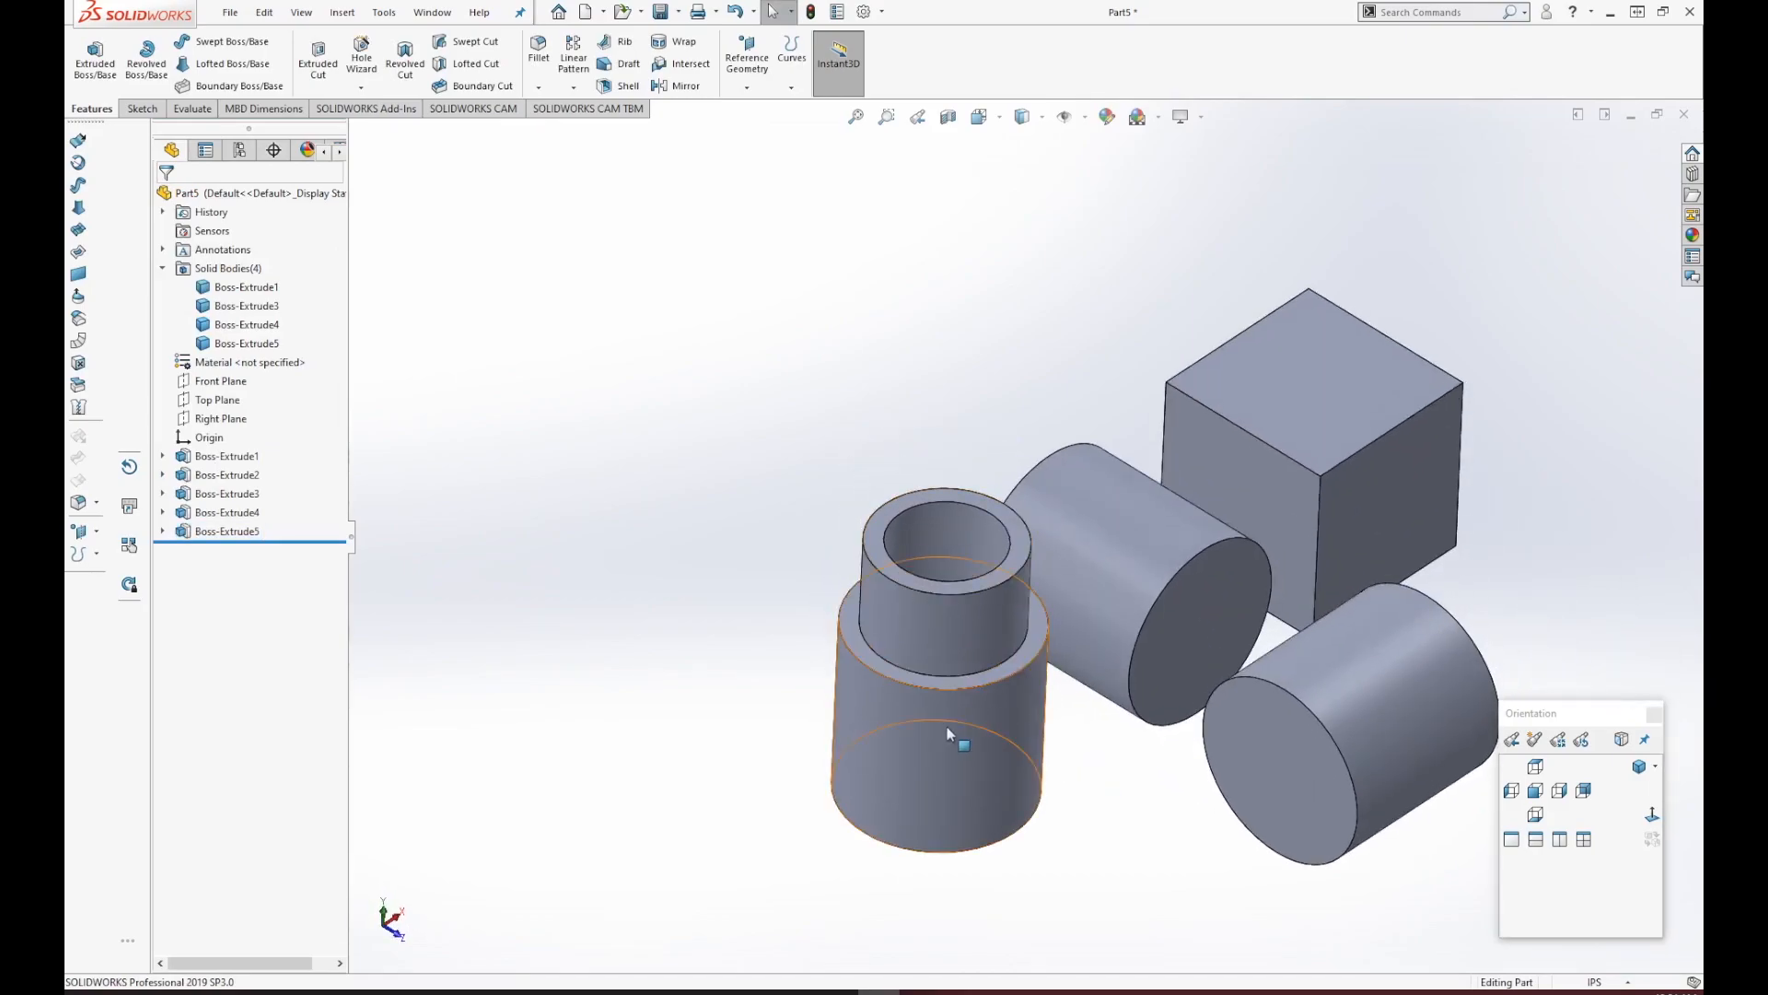
pyautogui.moveTo(1073, 757); pyautogui.dragTo(1009, 714, button='middle')
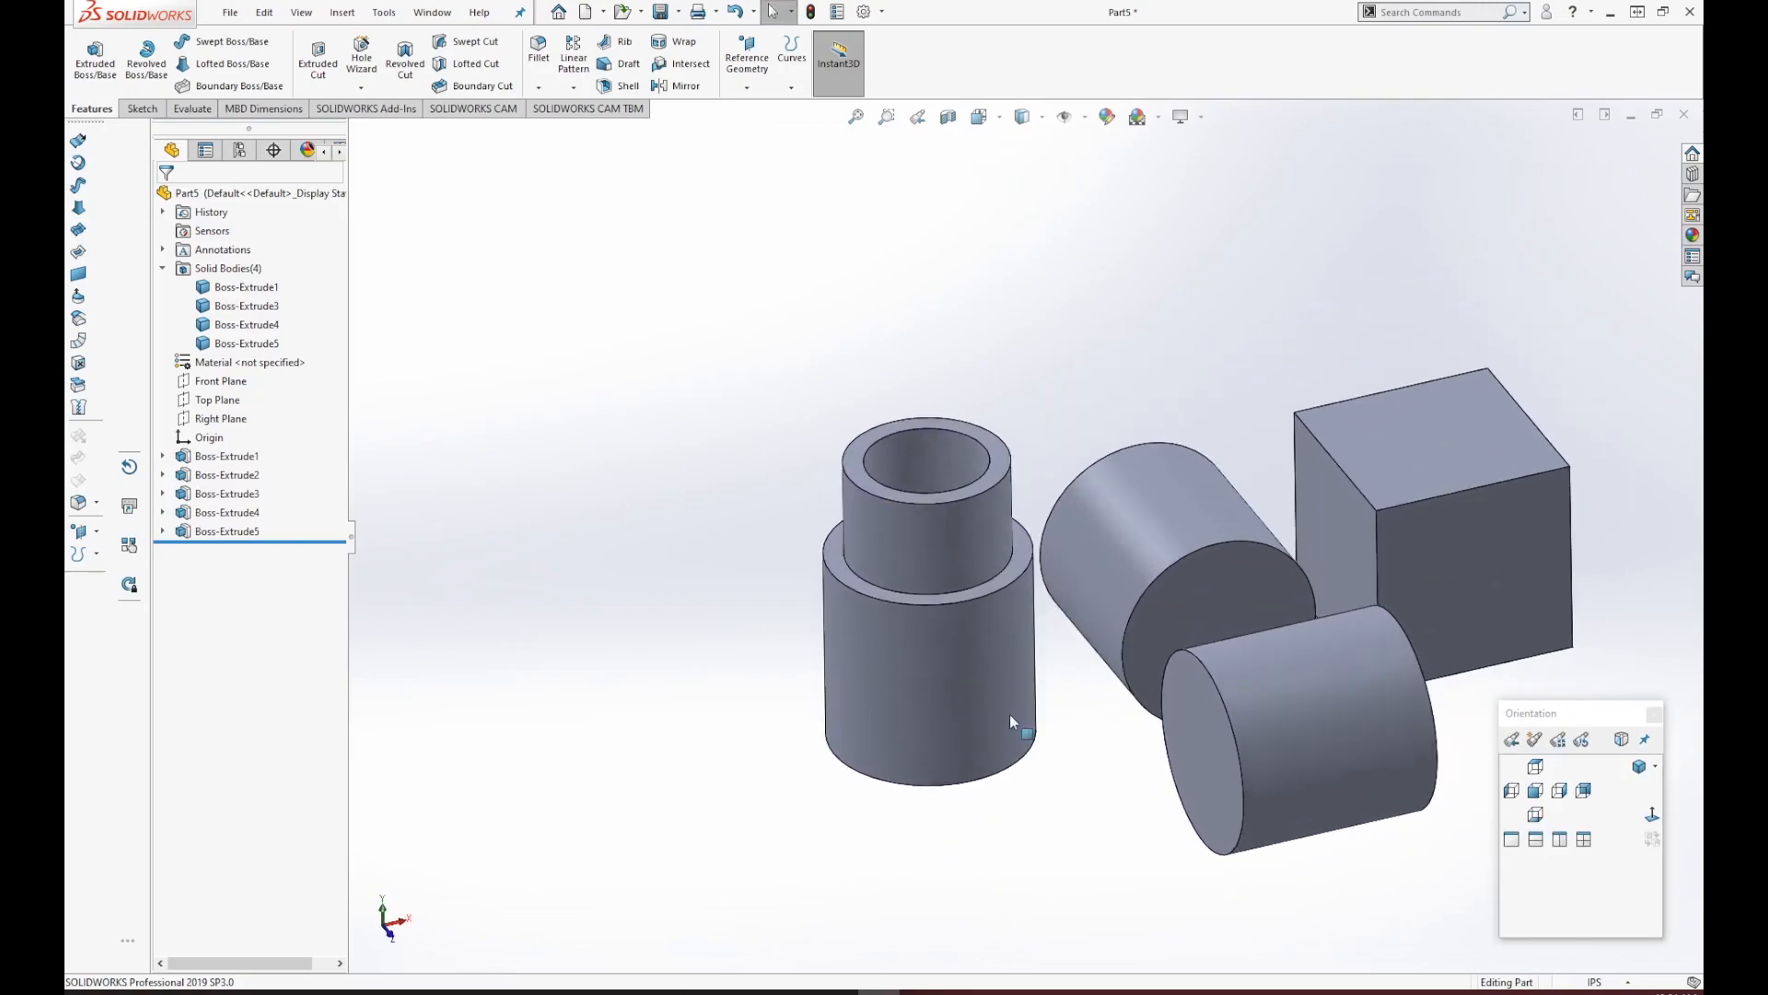
pyautogui.click(248, 306)
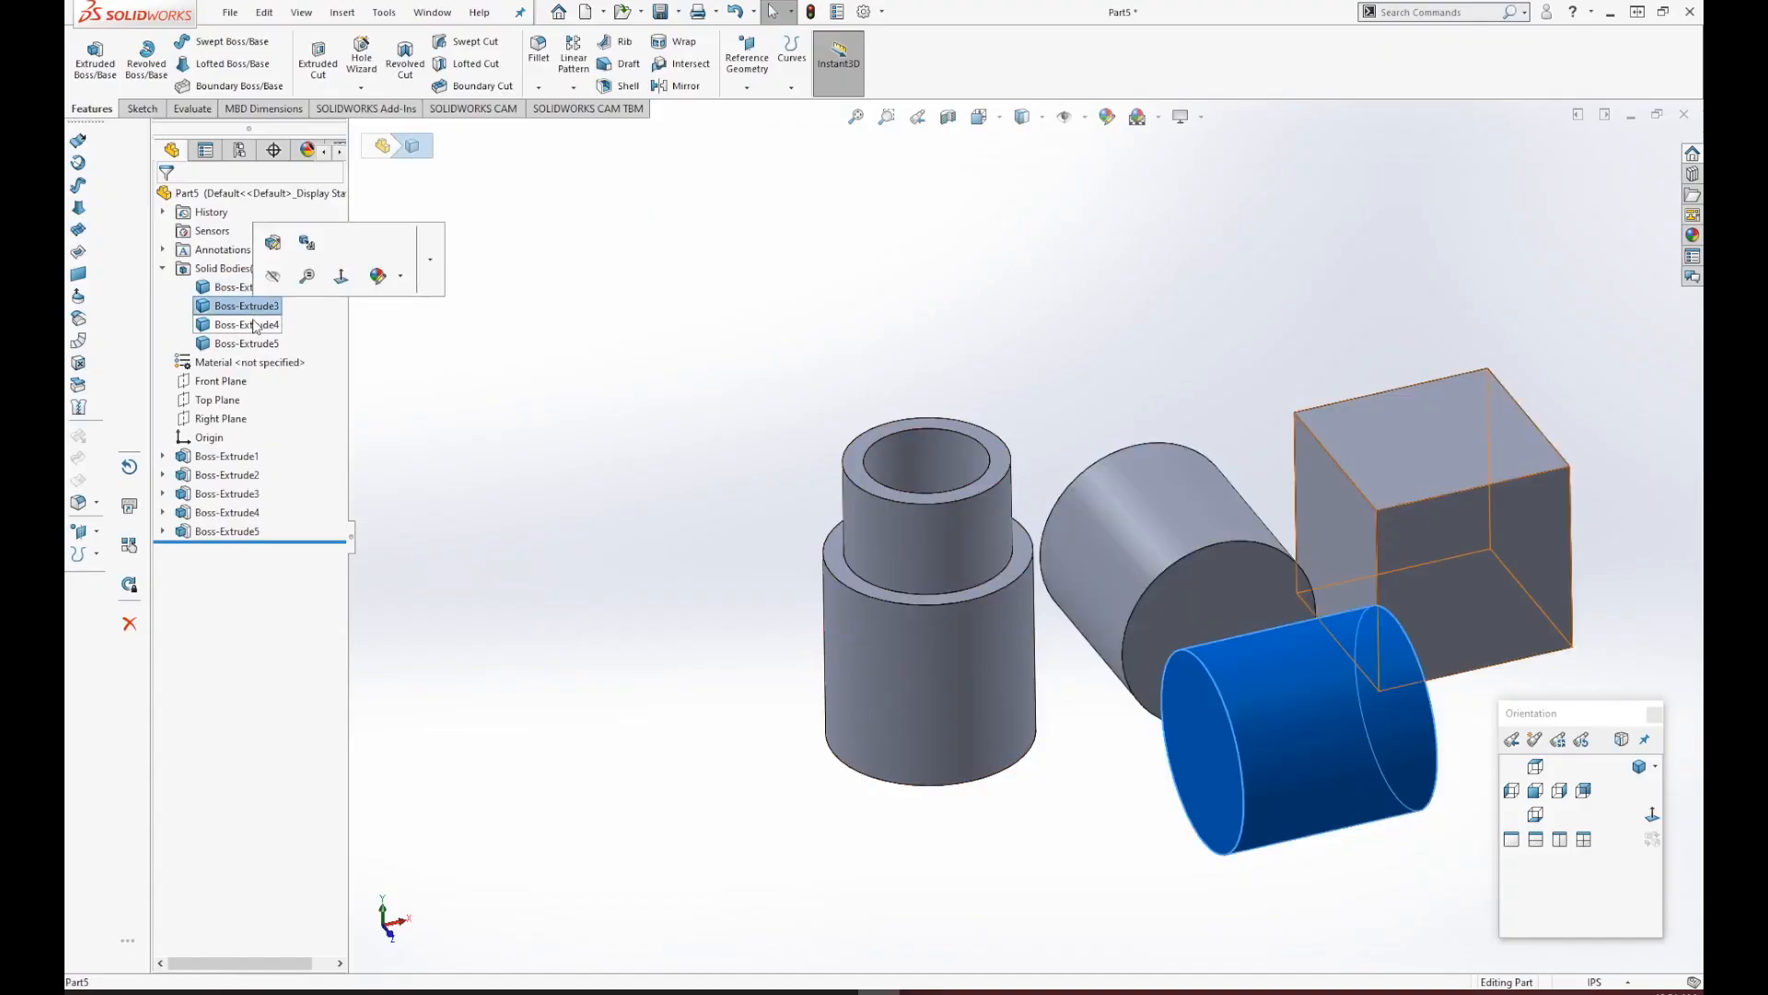
pyautogui.click(246, 343)
pyautogui.click(254, 345)
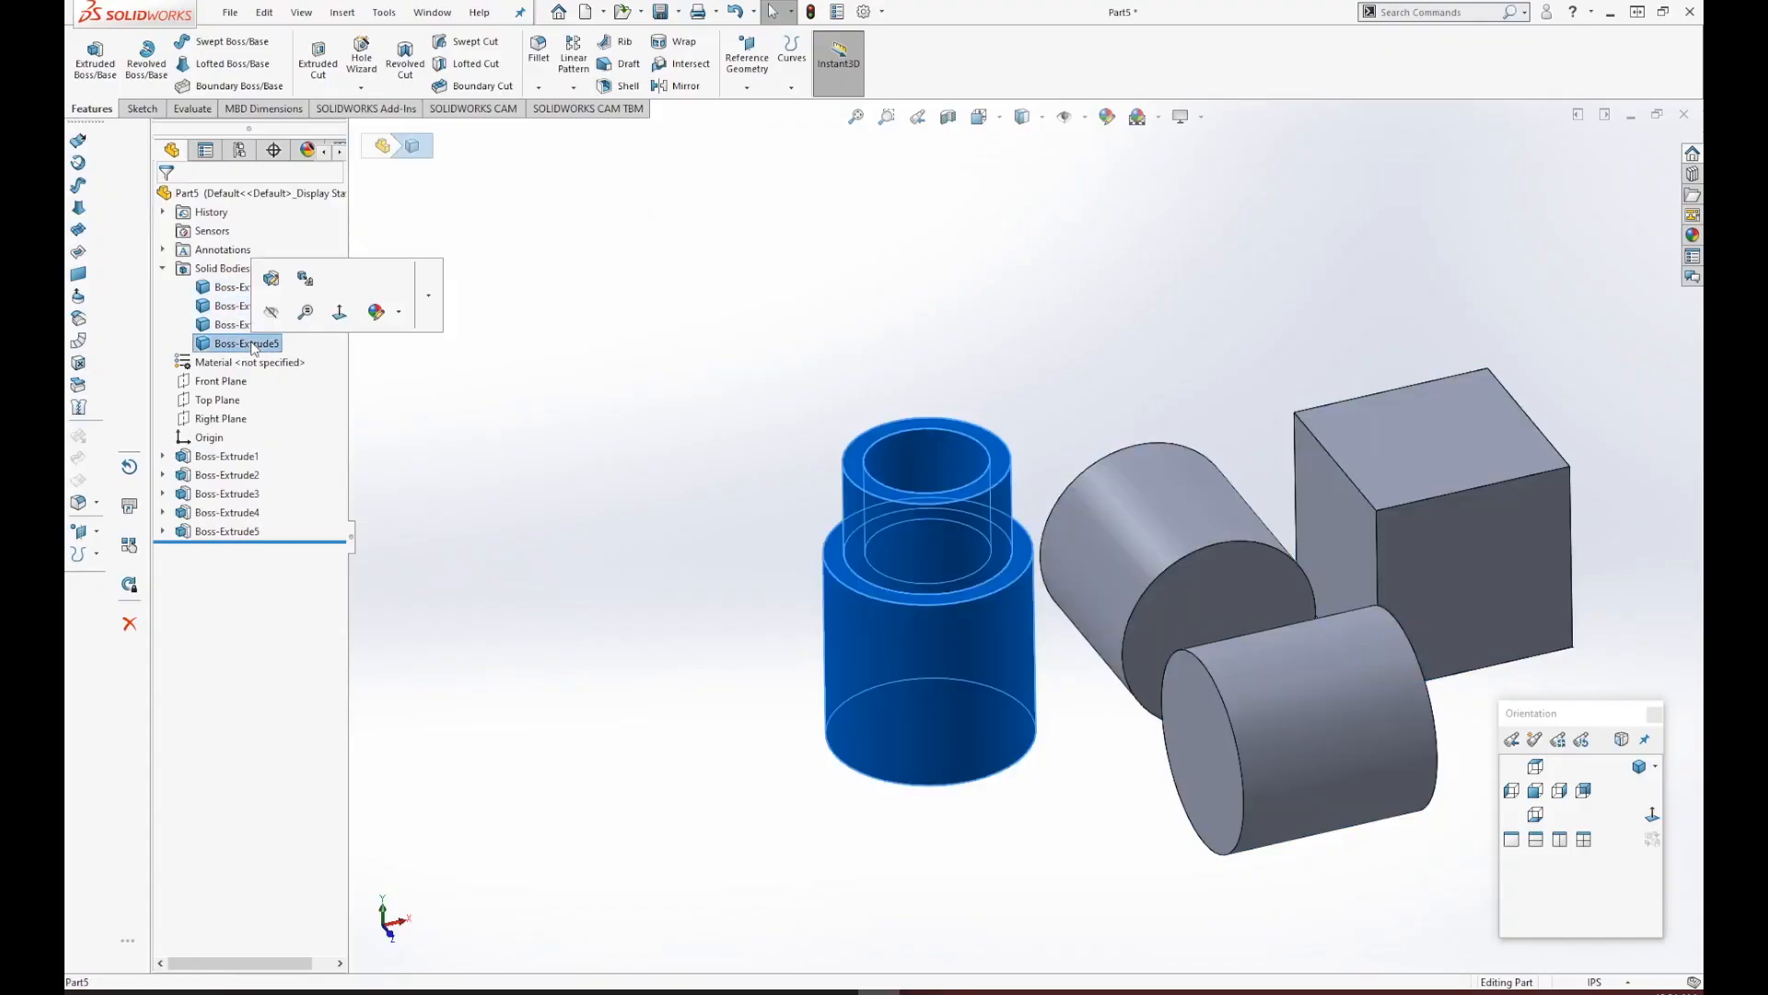
pyautogui.click(249, 325)
pyautogui.click(244, 306)
pyautogui.click(238, 287)
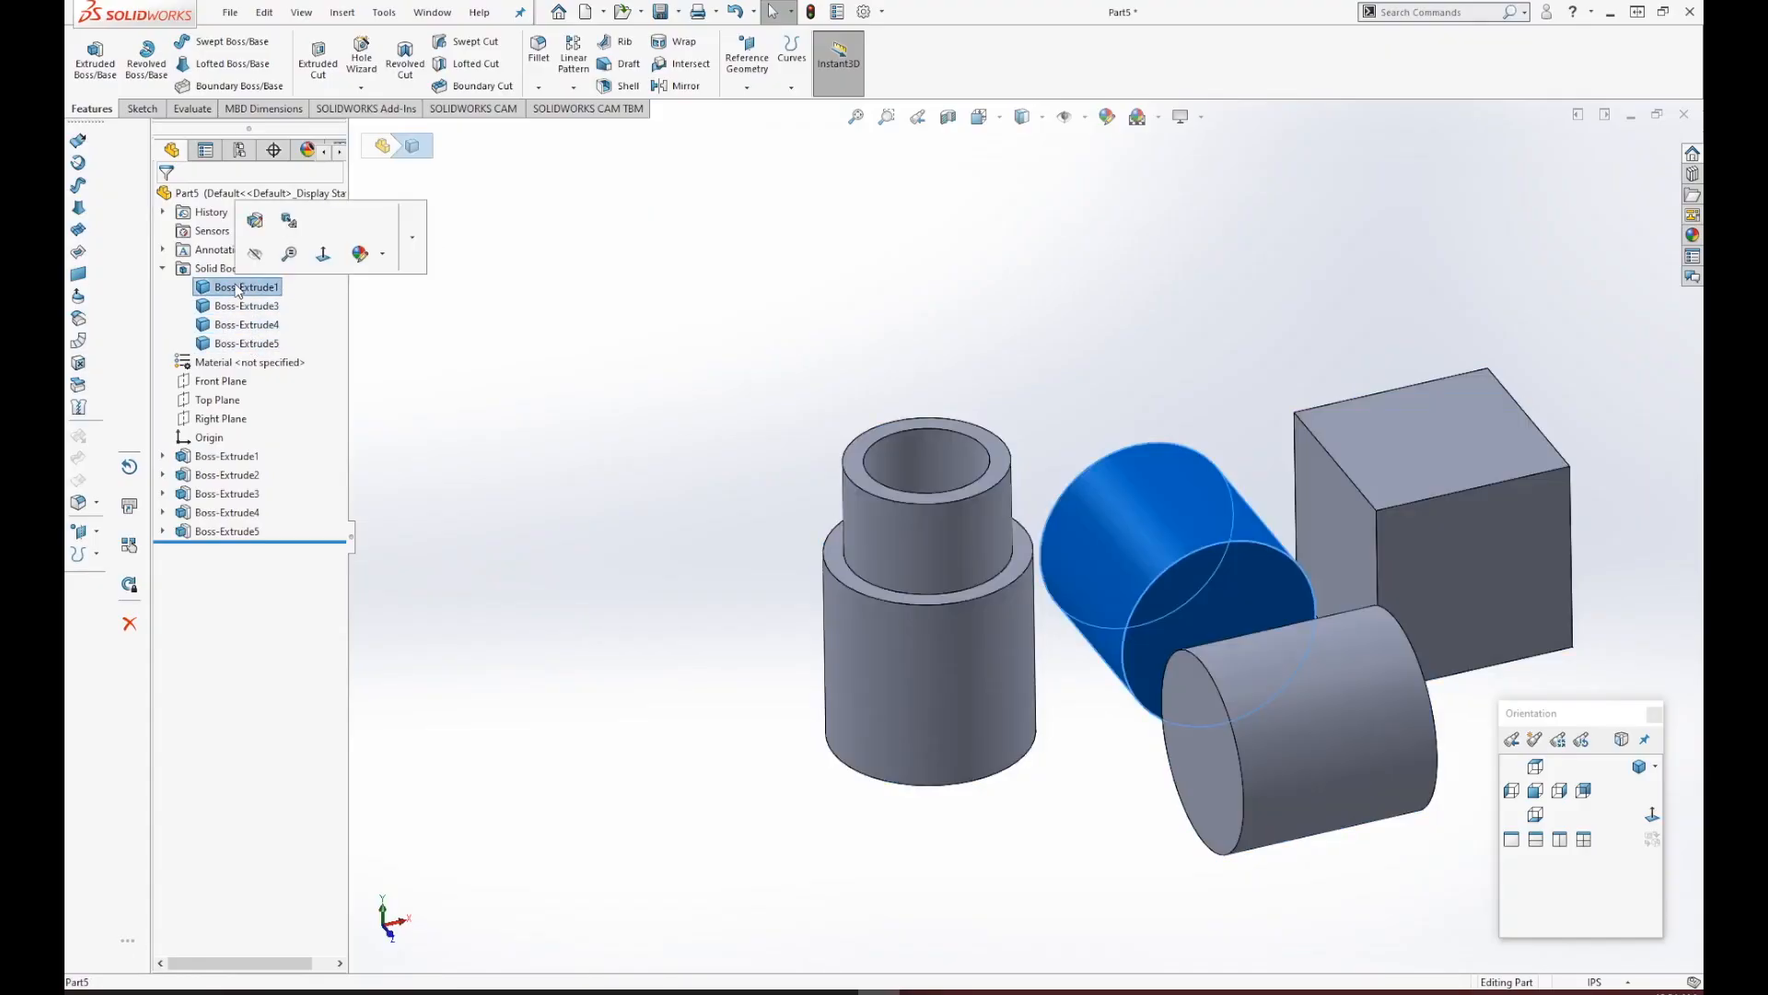
pyautogui.click(247, 343)
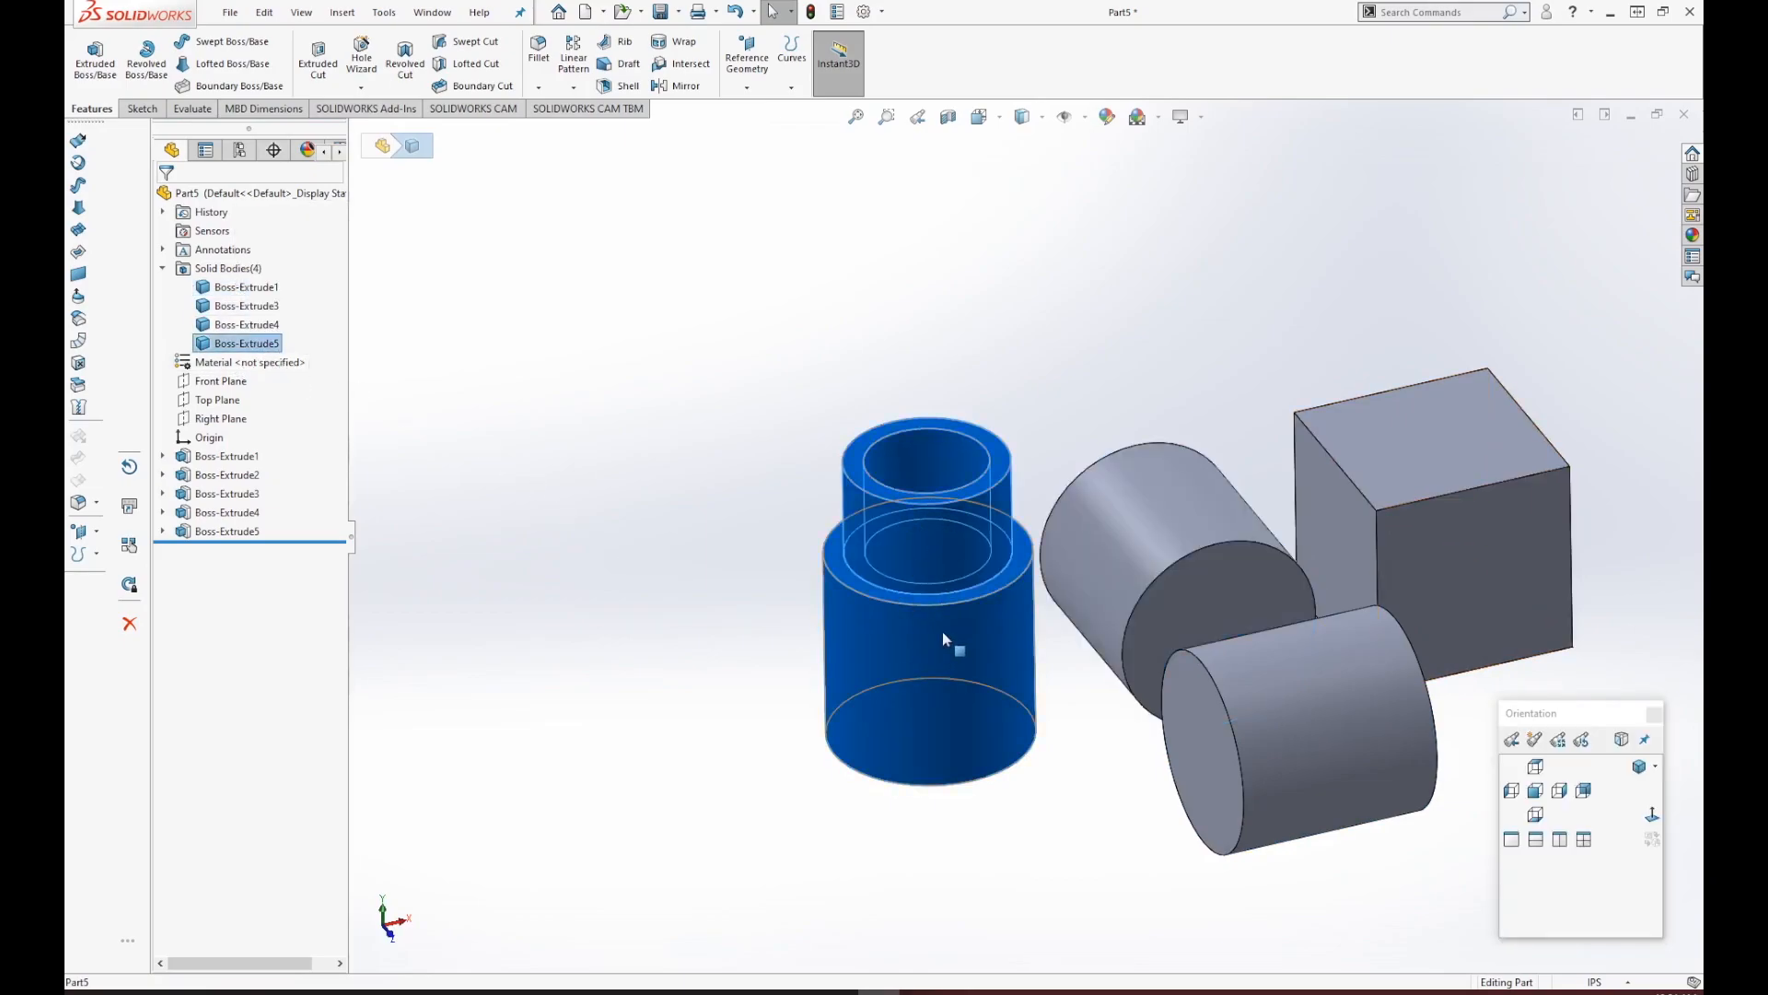
pyautogui.click(1044, 777)
# Edit the ring's extrusion to turn off Merge result.
pyautogui.scroll(-2, 1044, 777)
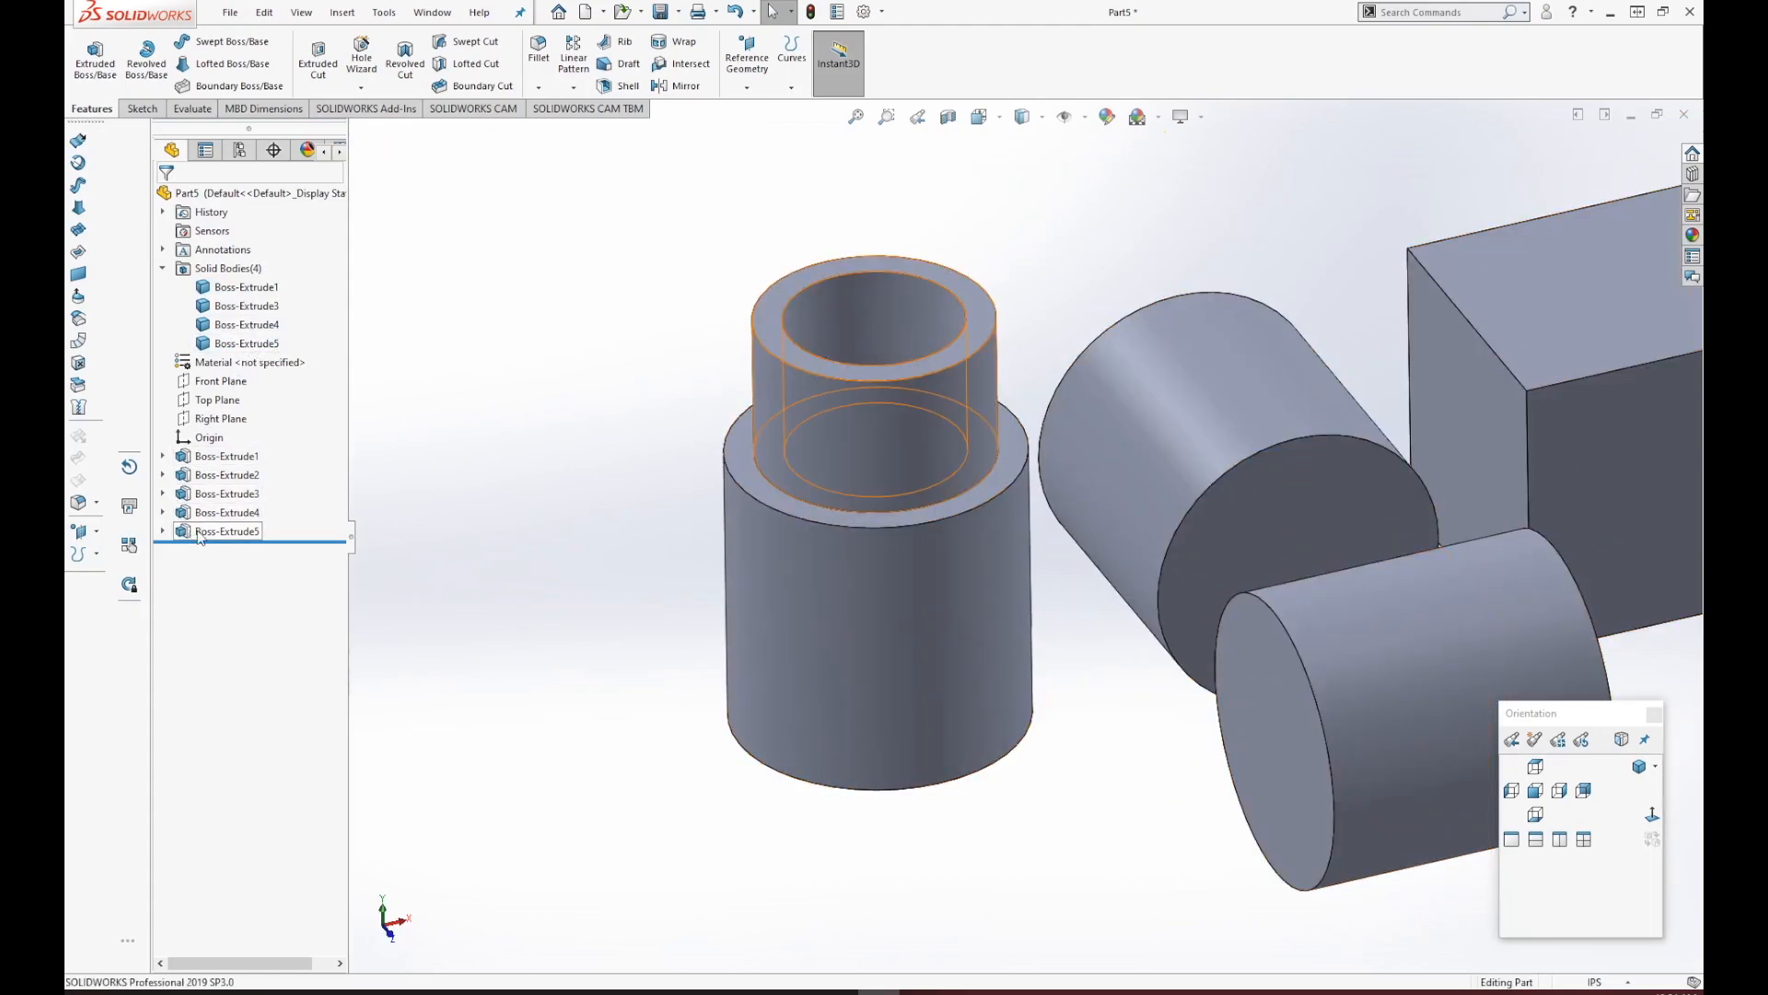
pyautogui.click(227, 533)
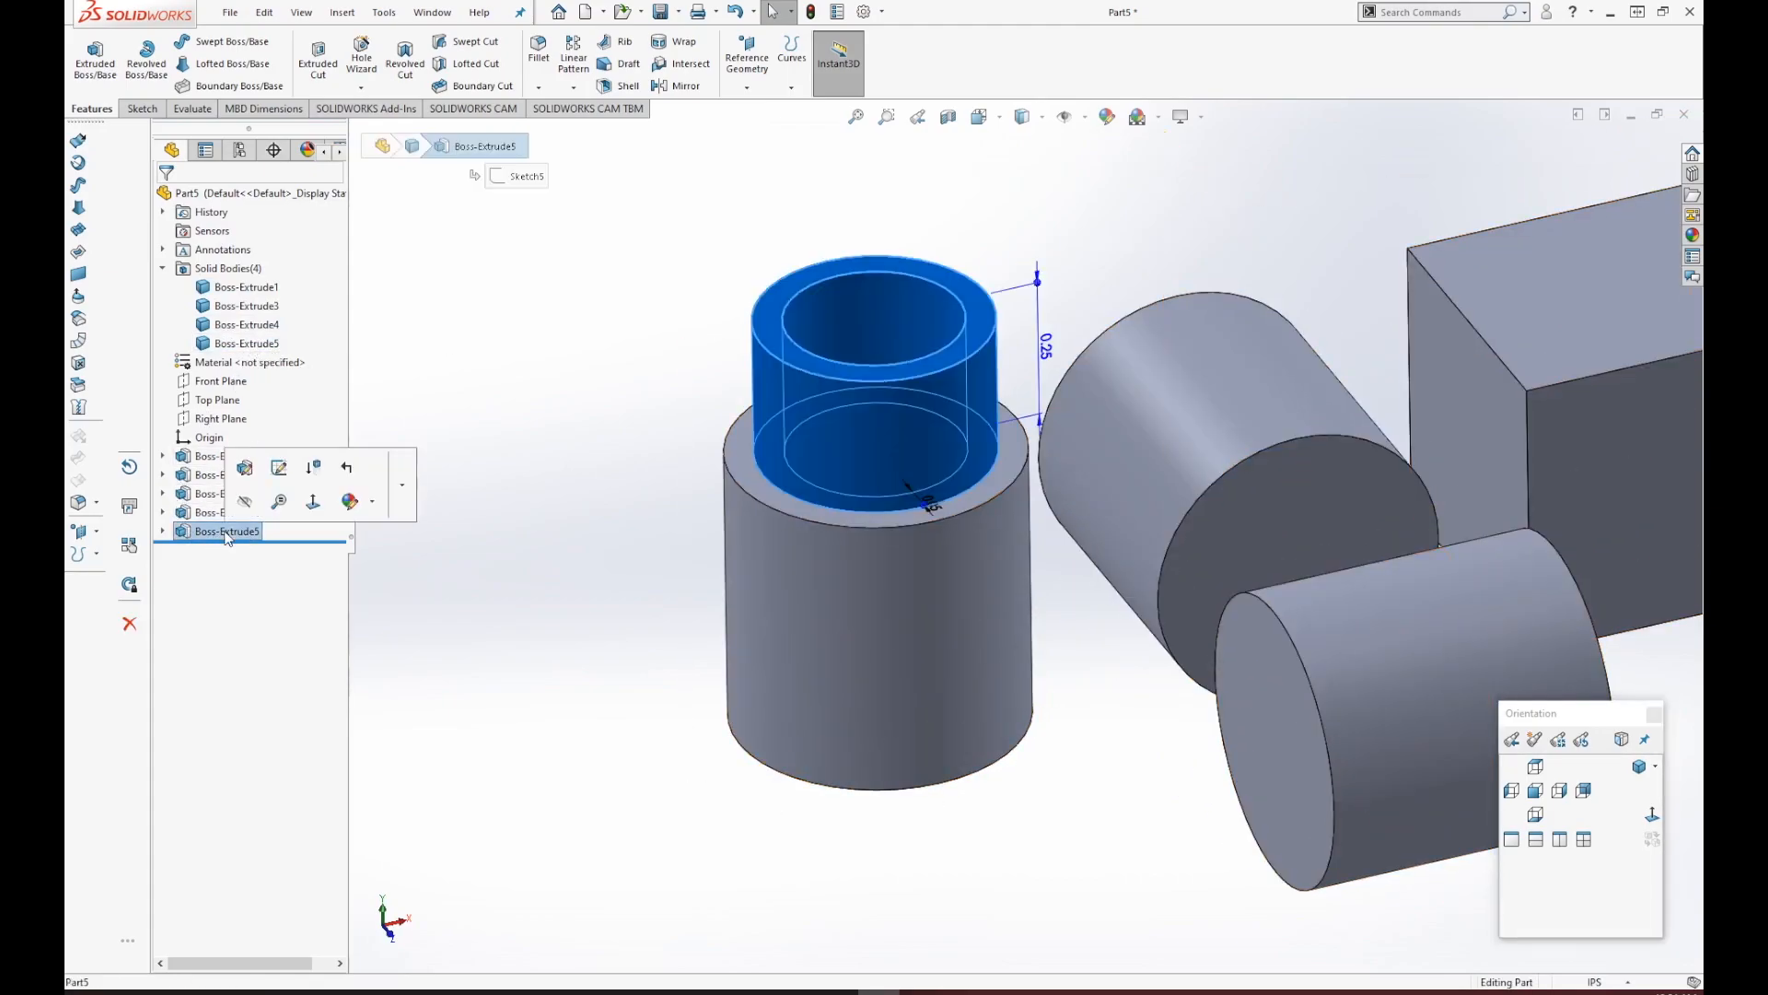
pyautogui.click(246, 469)
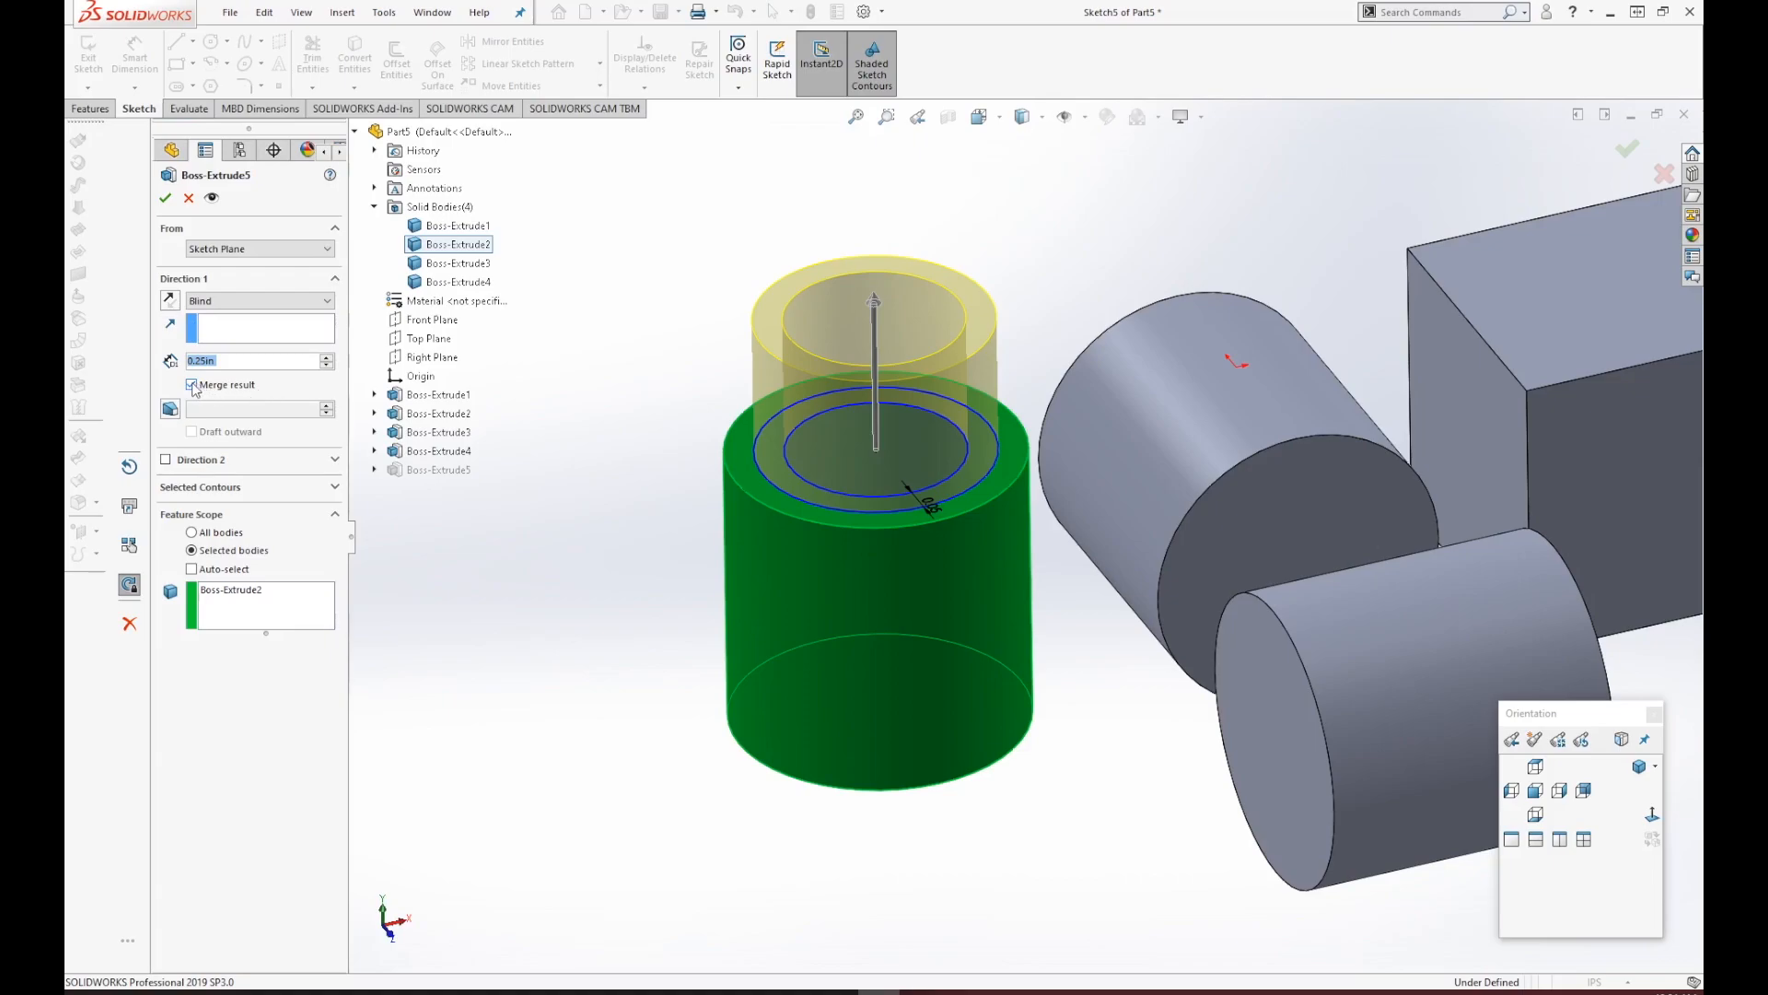
pyautogui.click(192, 386)
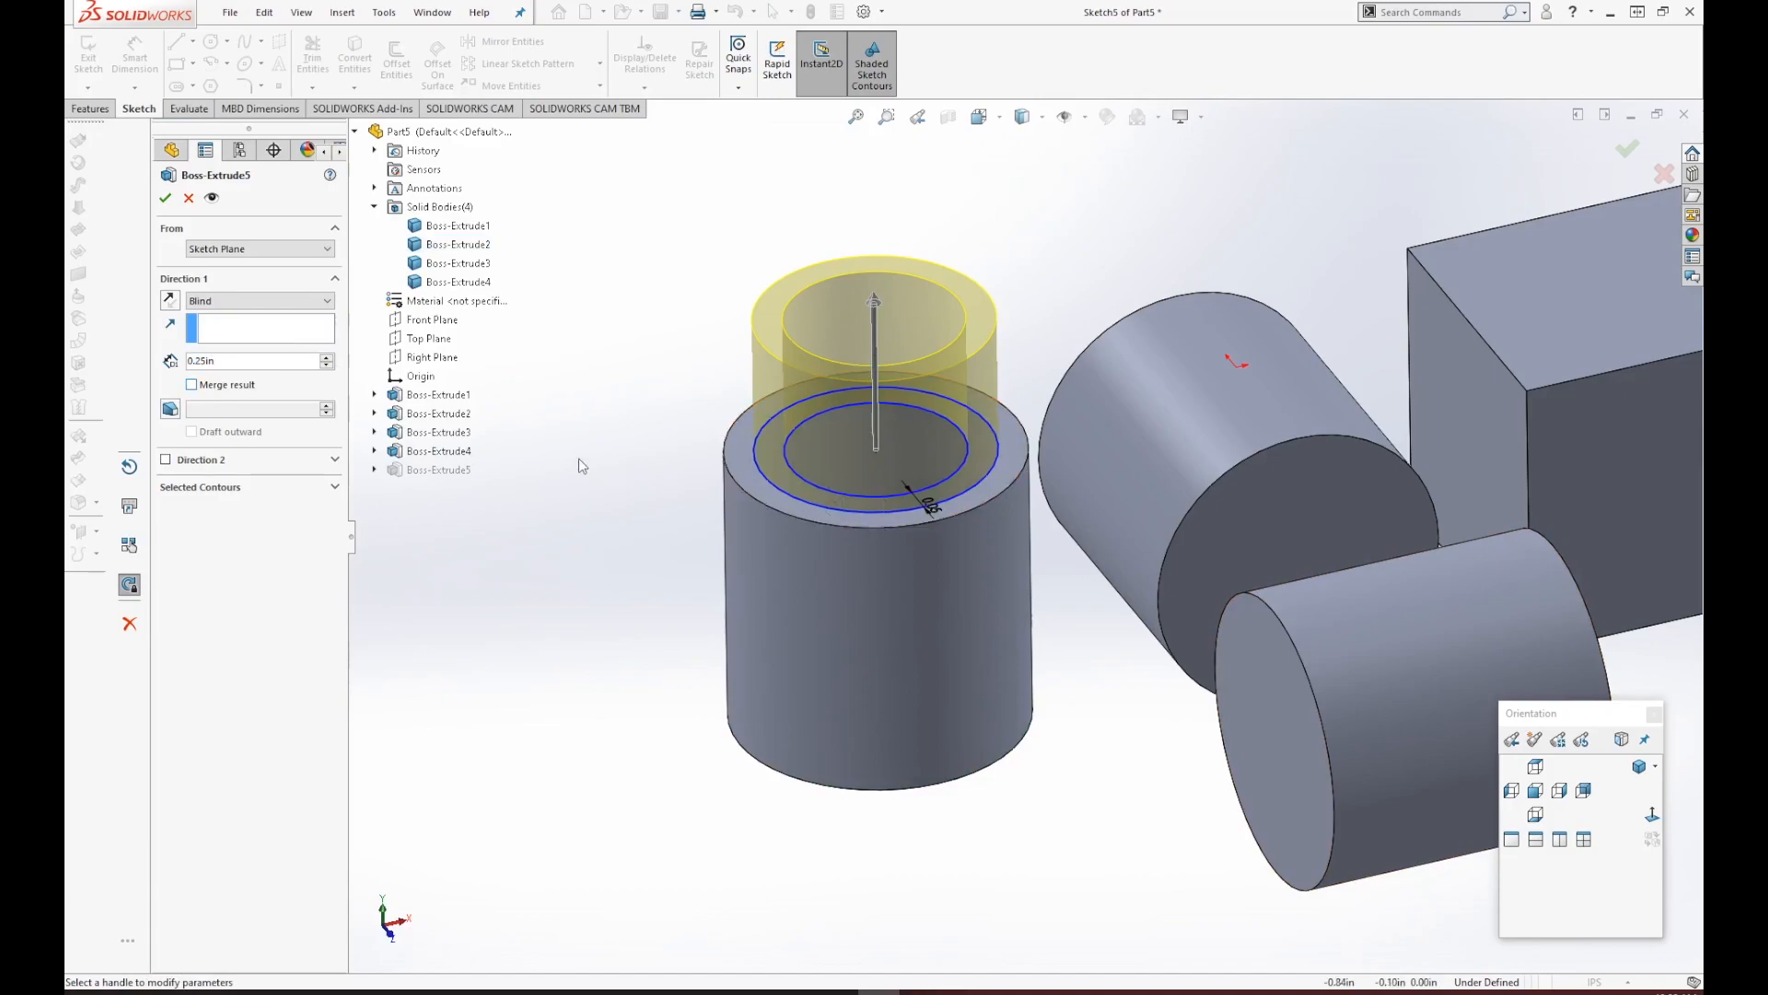
pyautogui.click(166, 200)
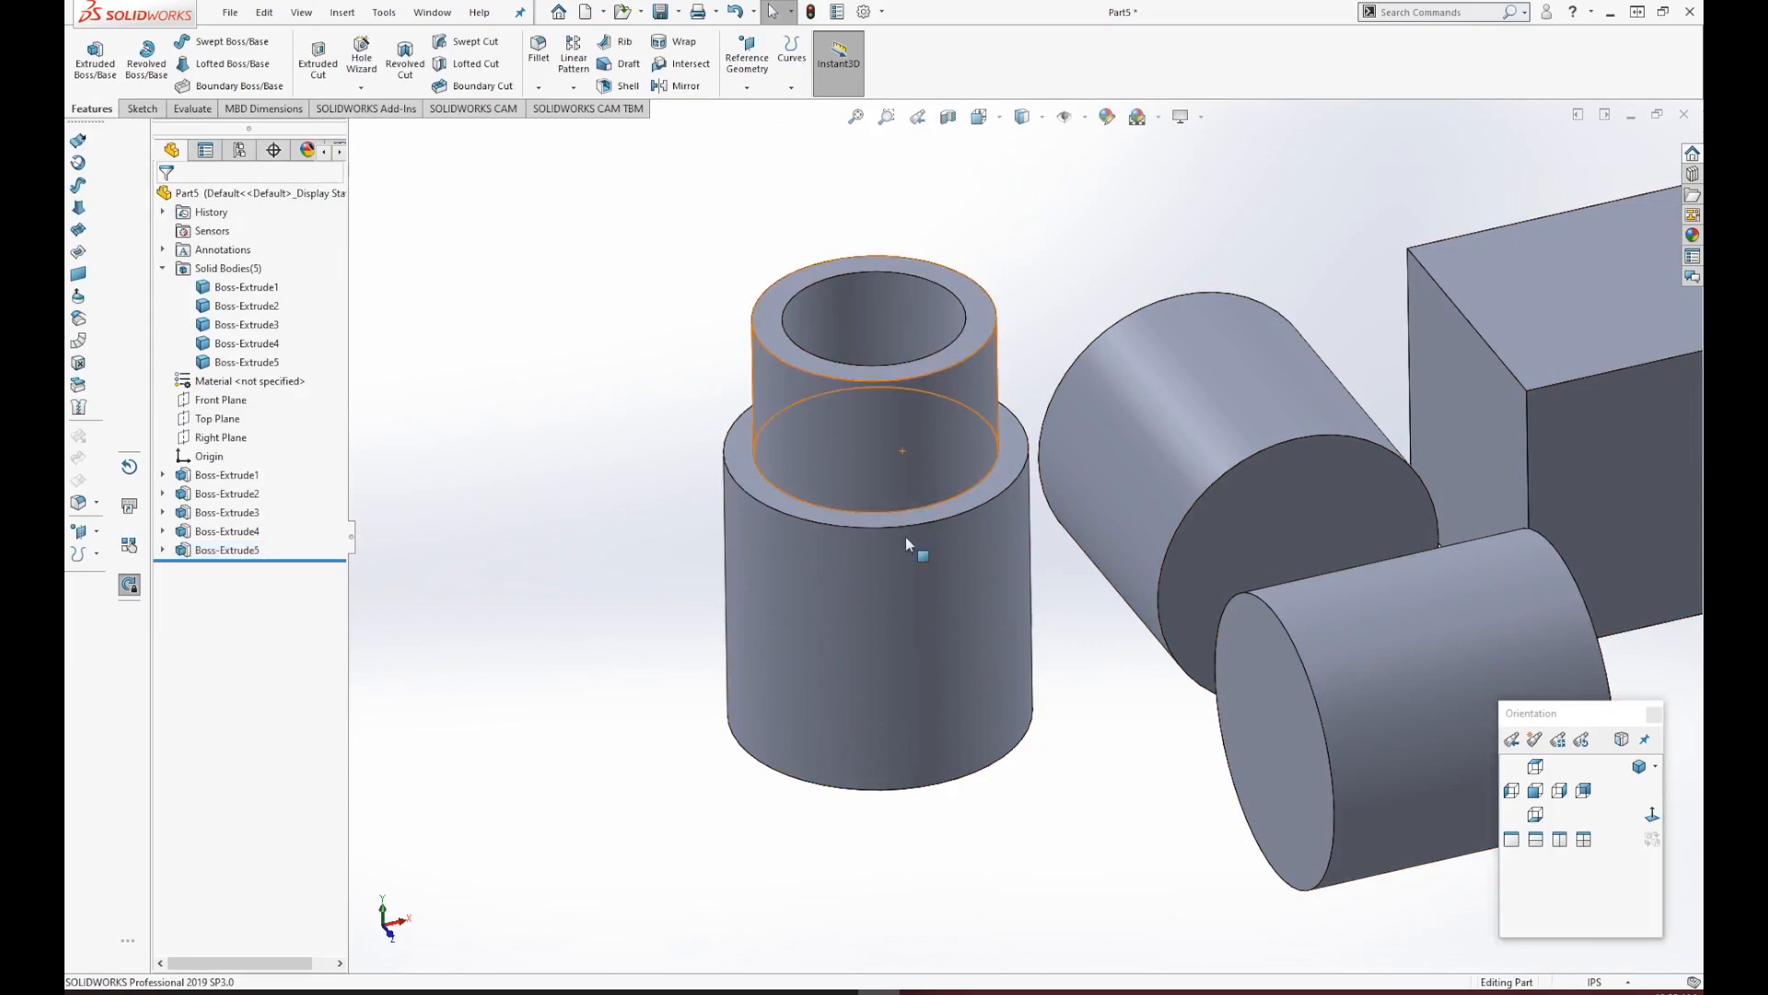
# Check each entry in the solid bodies list against the model, comparing the ring and the upright cylinder.
pyautogui.click(248, 363)
pyautogui.scroll(2, 941, 613)
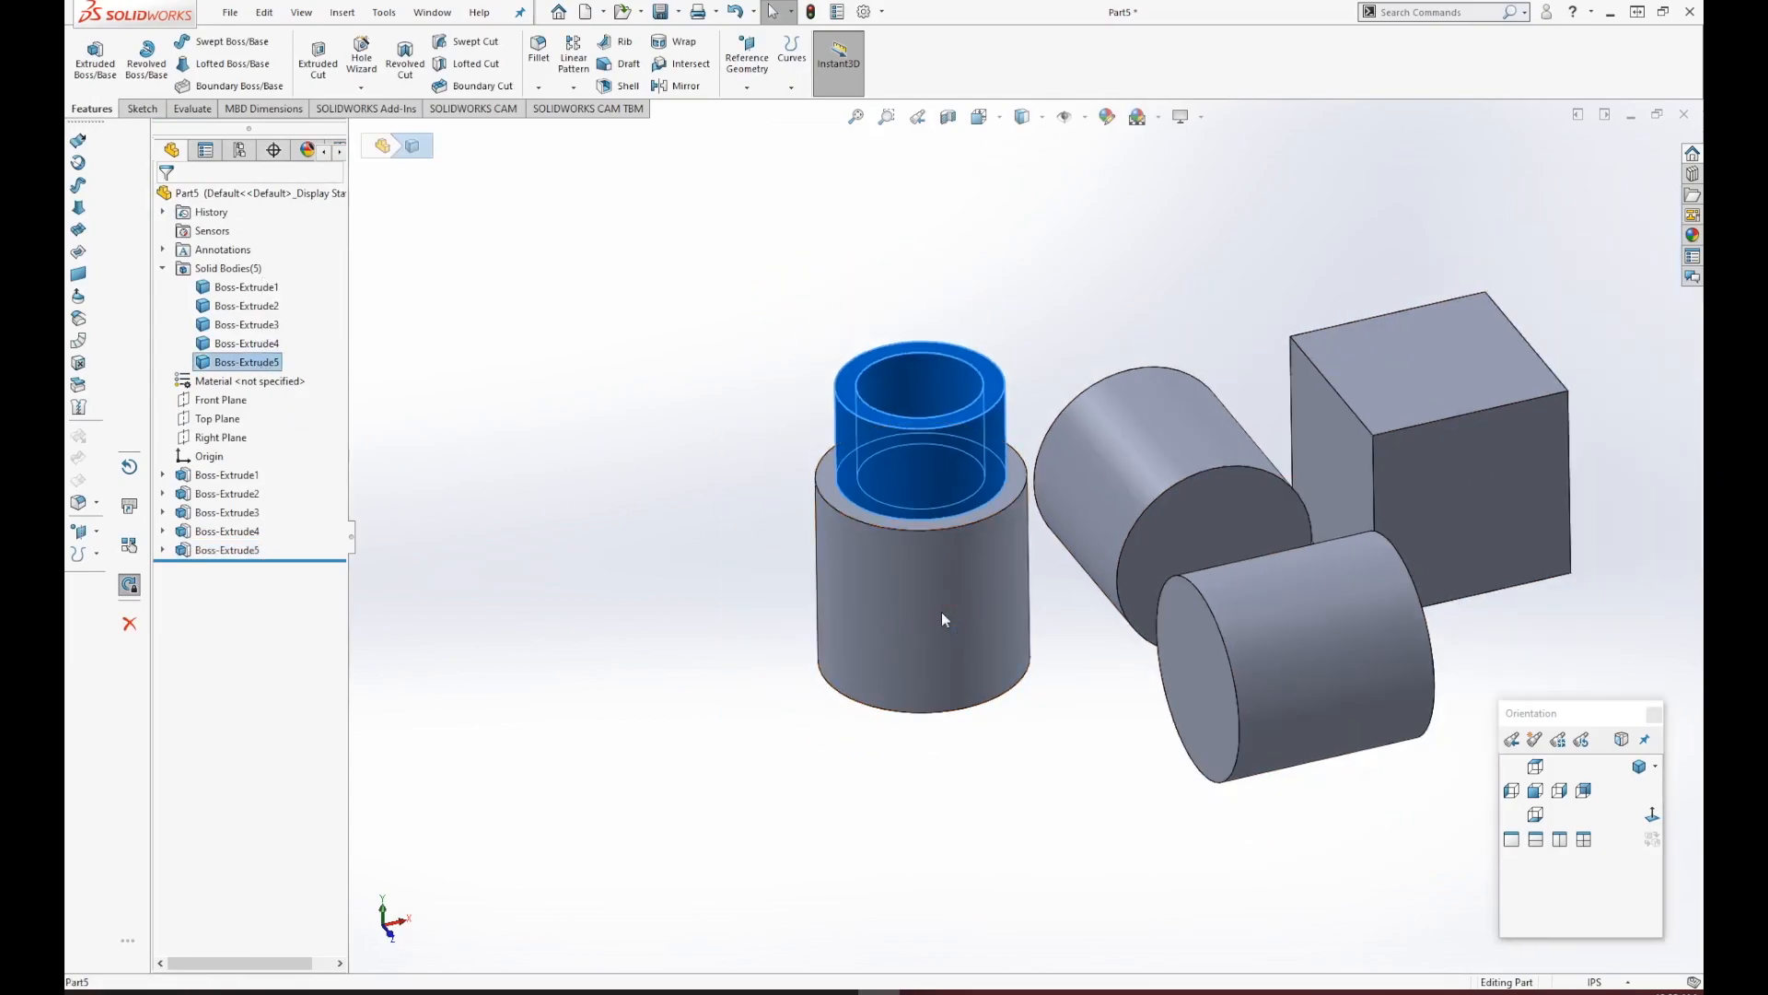
pyautogui.click(241, 306)
pyautogui.click(245, 325)
pyautogui.click(274, 343)
pyautogui.click(246, 362)
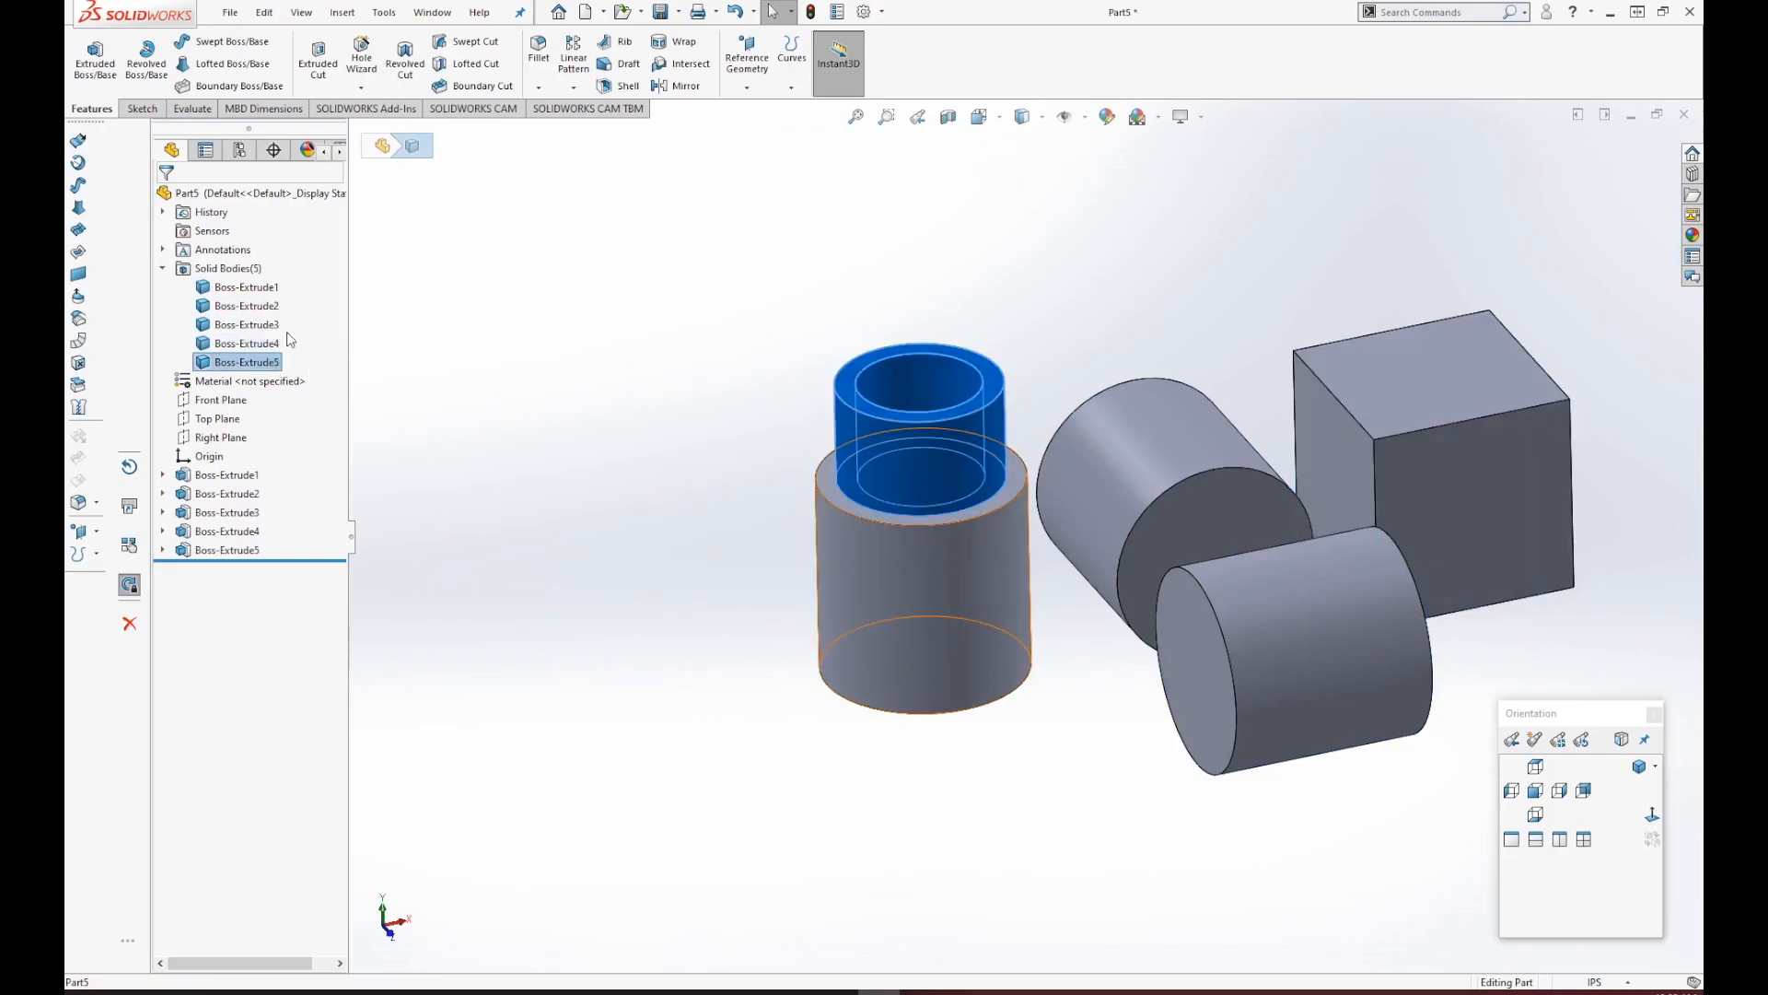
pyautogui.click(267, 343)
pyautogui.click(255, 324)
pyautogui.click(246, 306)
pyautogui.click(235, 287)
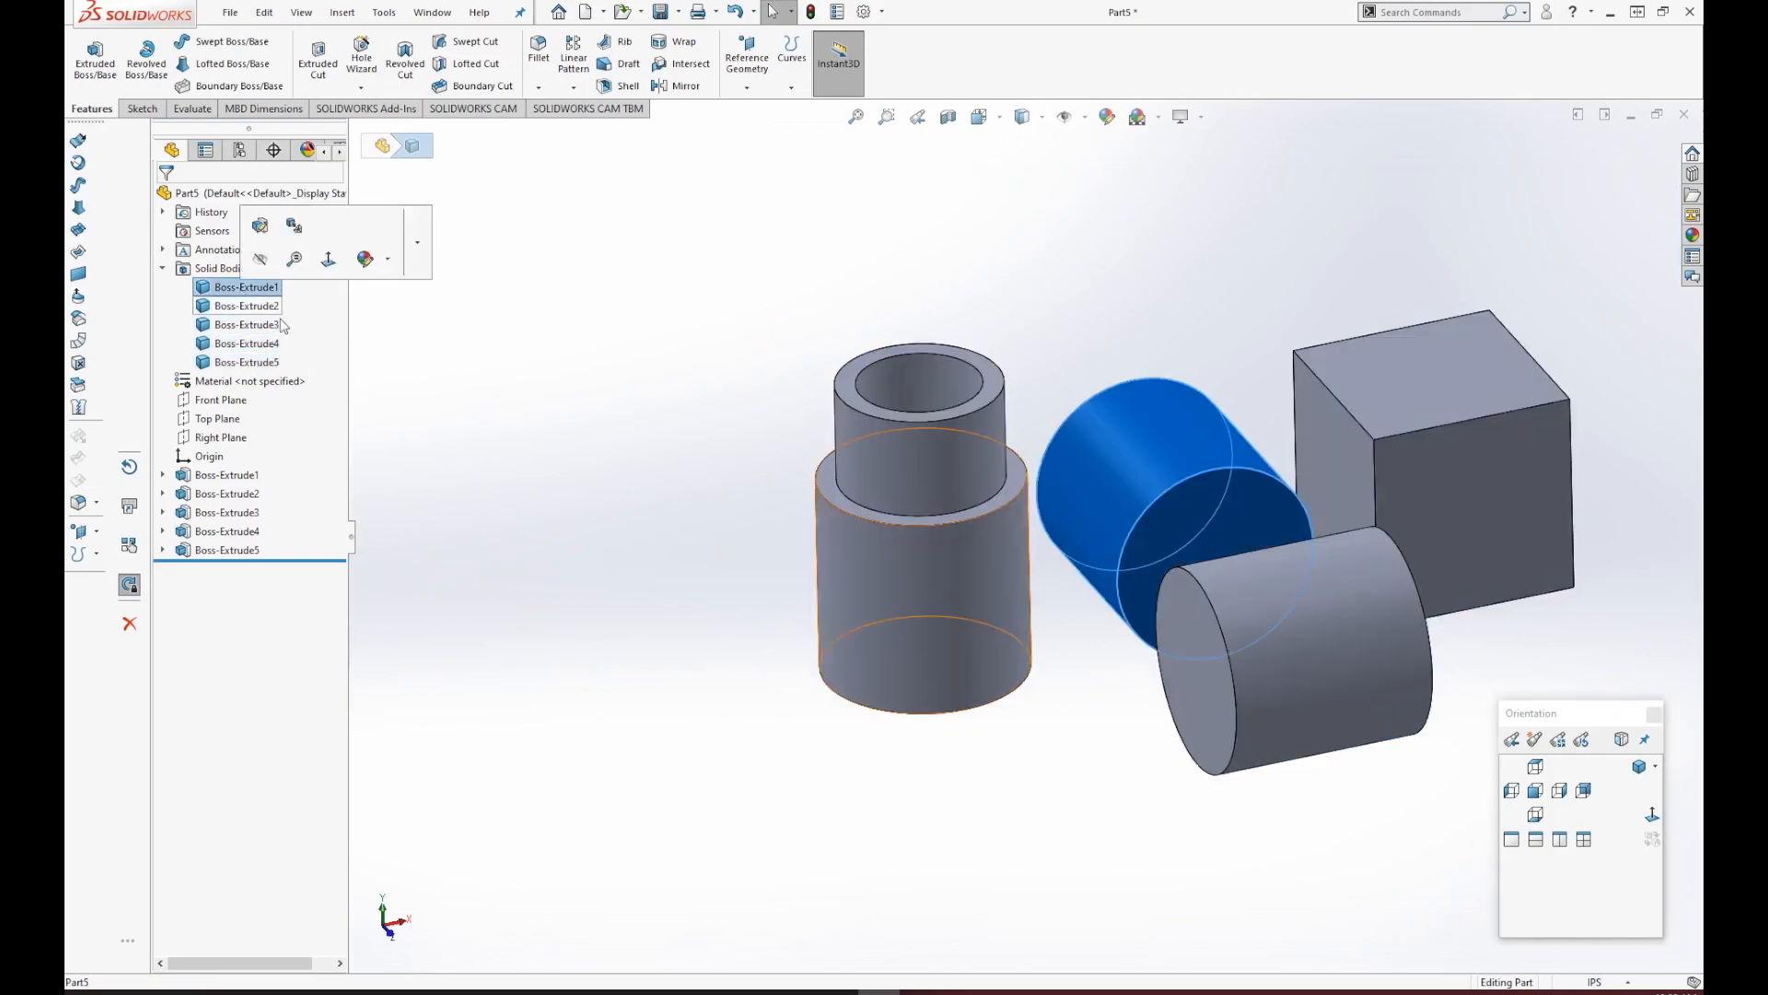
pyautogui.click(1187, 794)
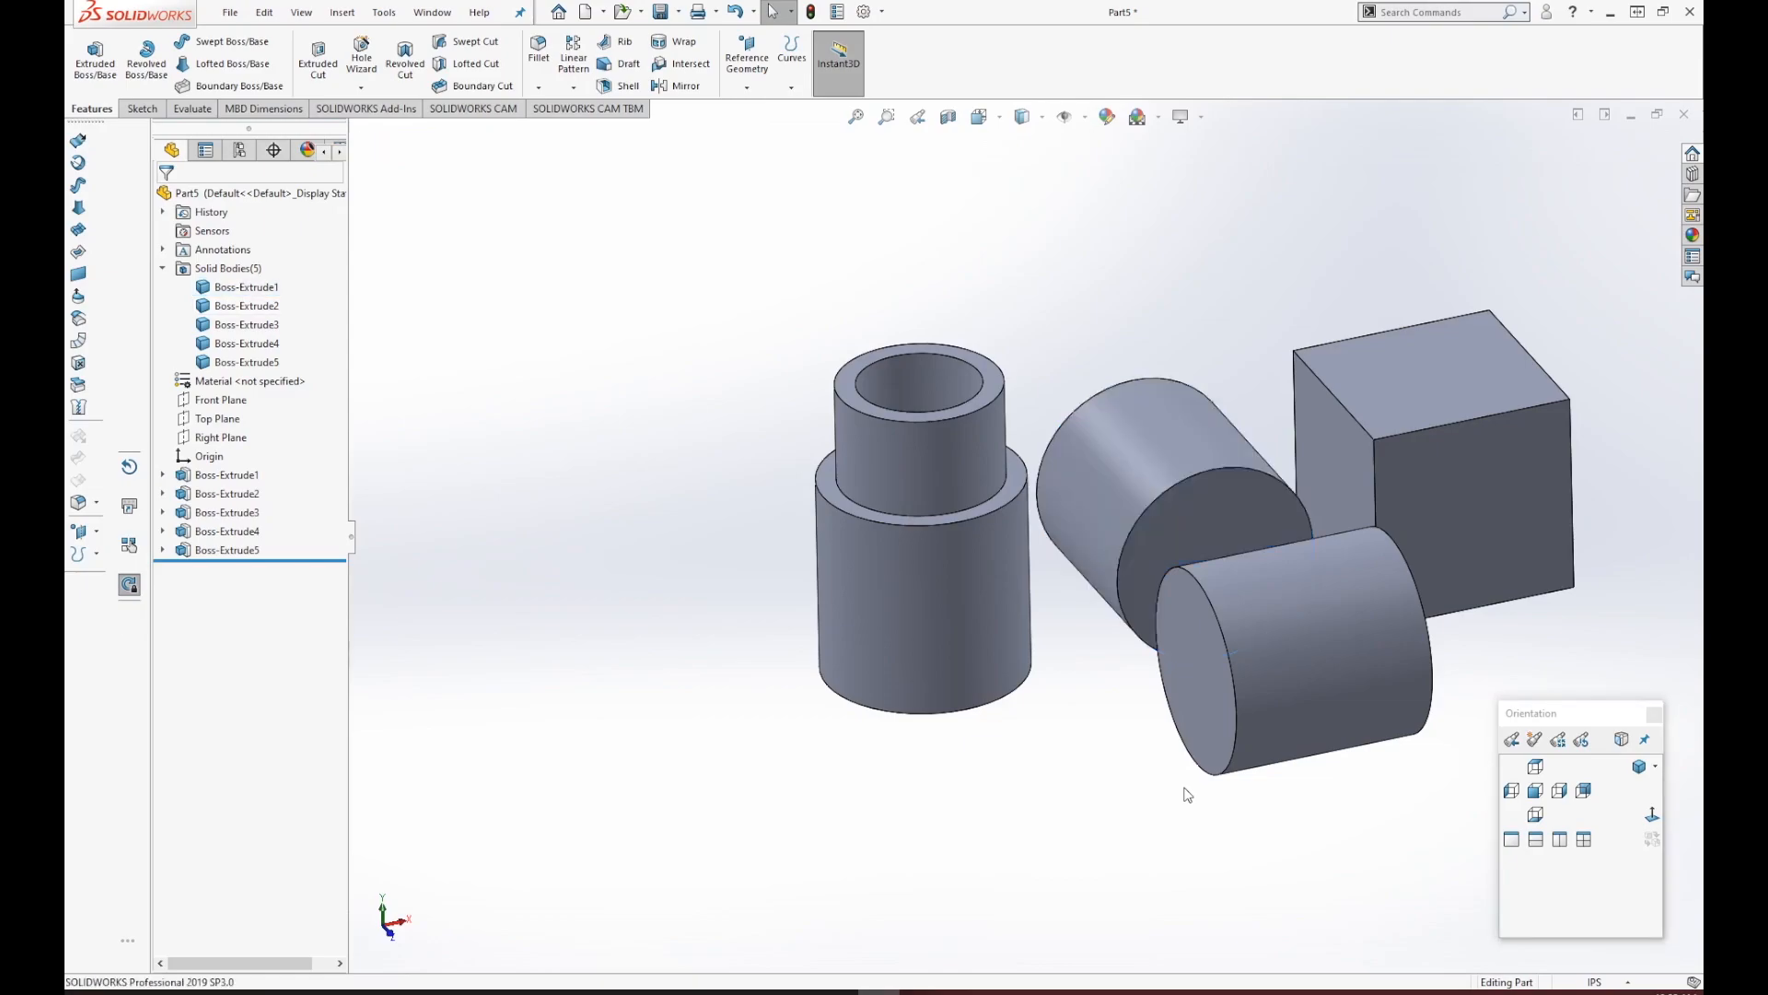
# Start a new sketch on the block's outer side face, facing away from the cylinders, and view it face-on.
pyautogui.moveTo(1261, 782); pyautogui.dragTo(1054, 818, button='middle')
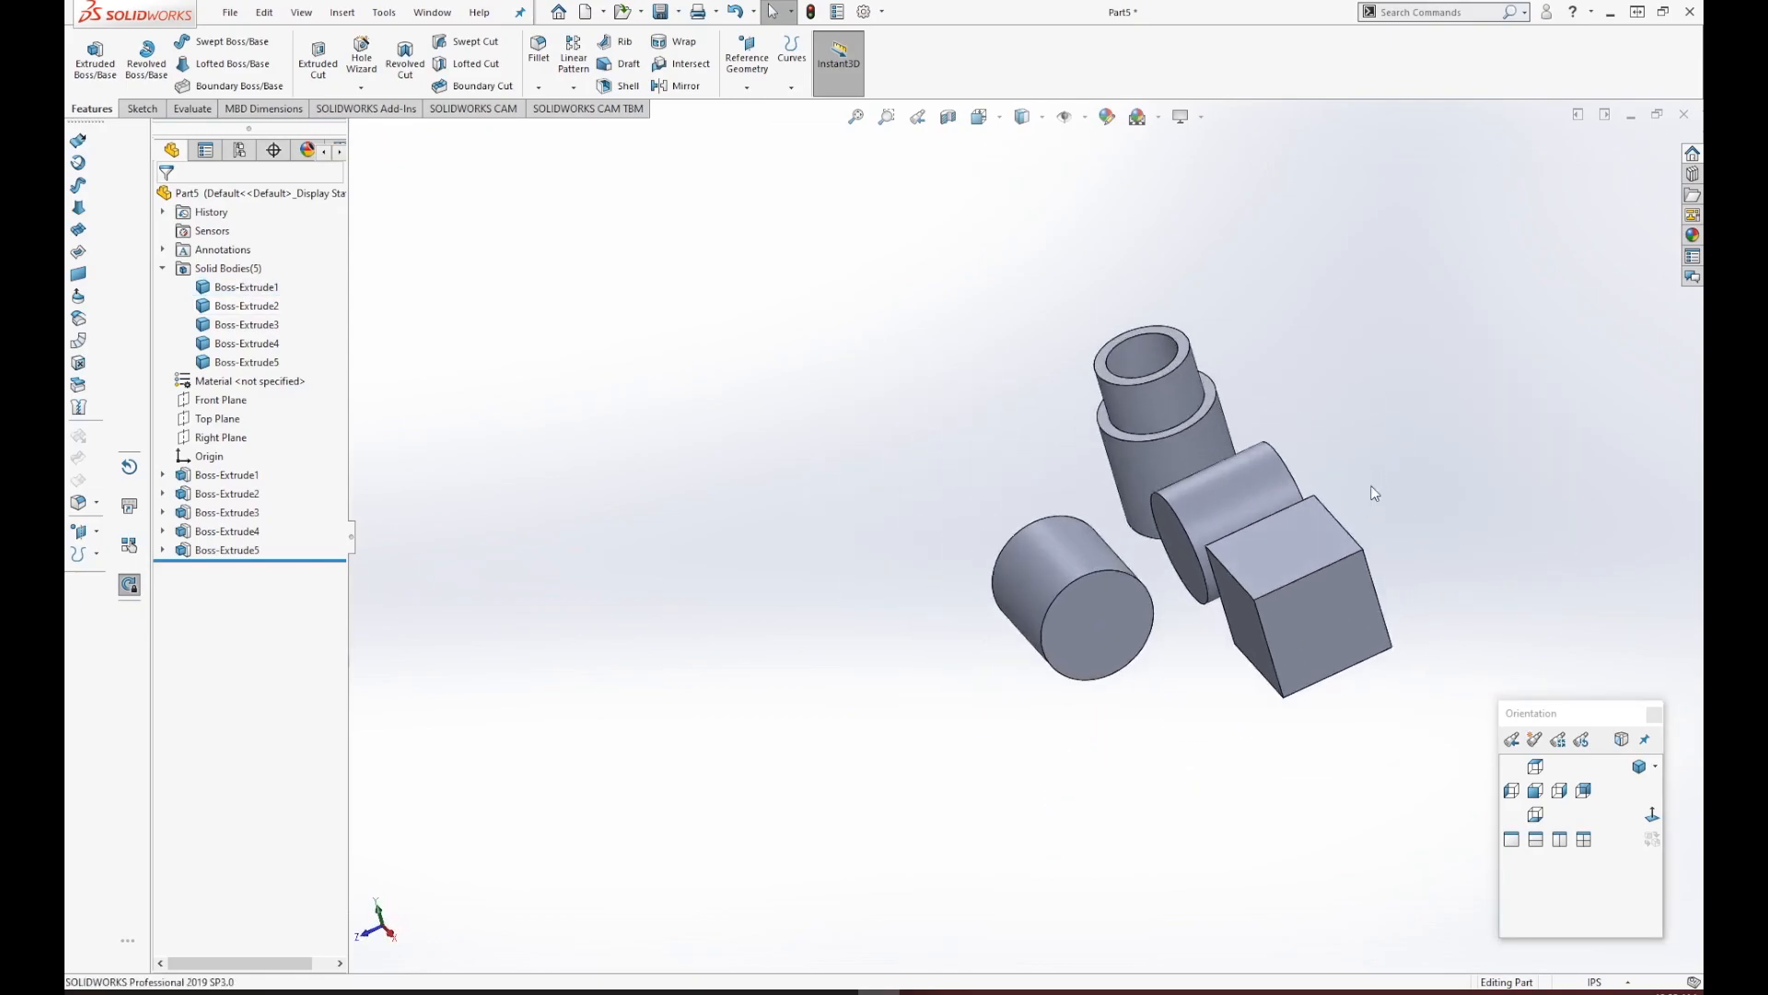
pyautogui.scroll(-2, 1372, 495)
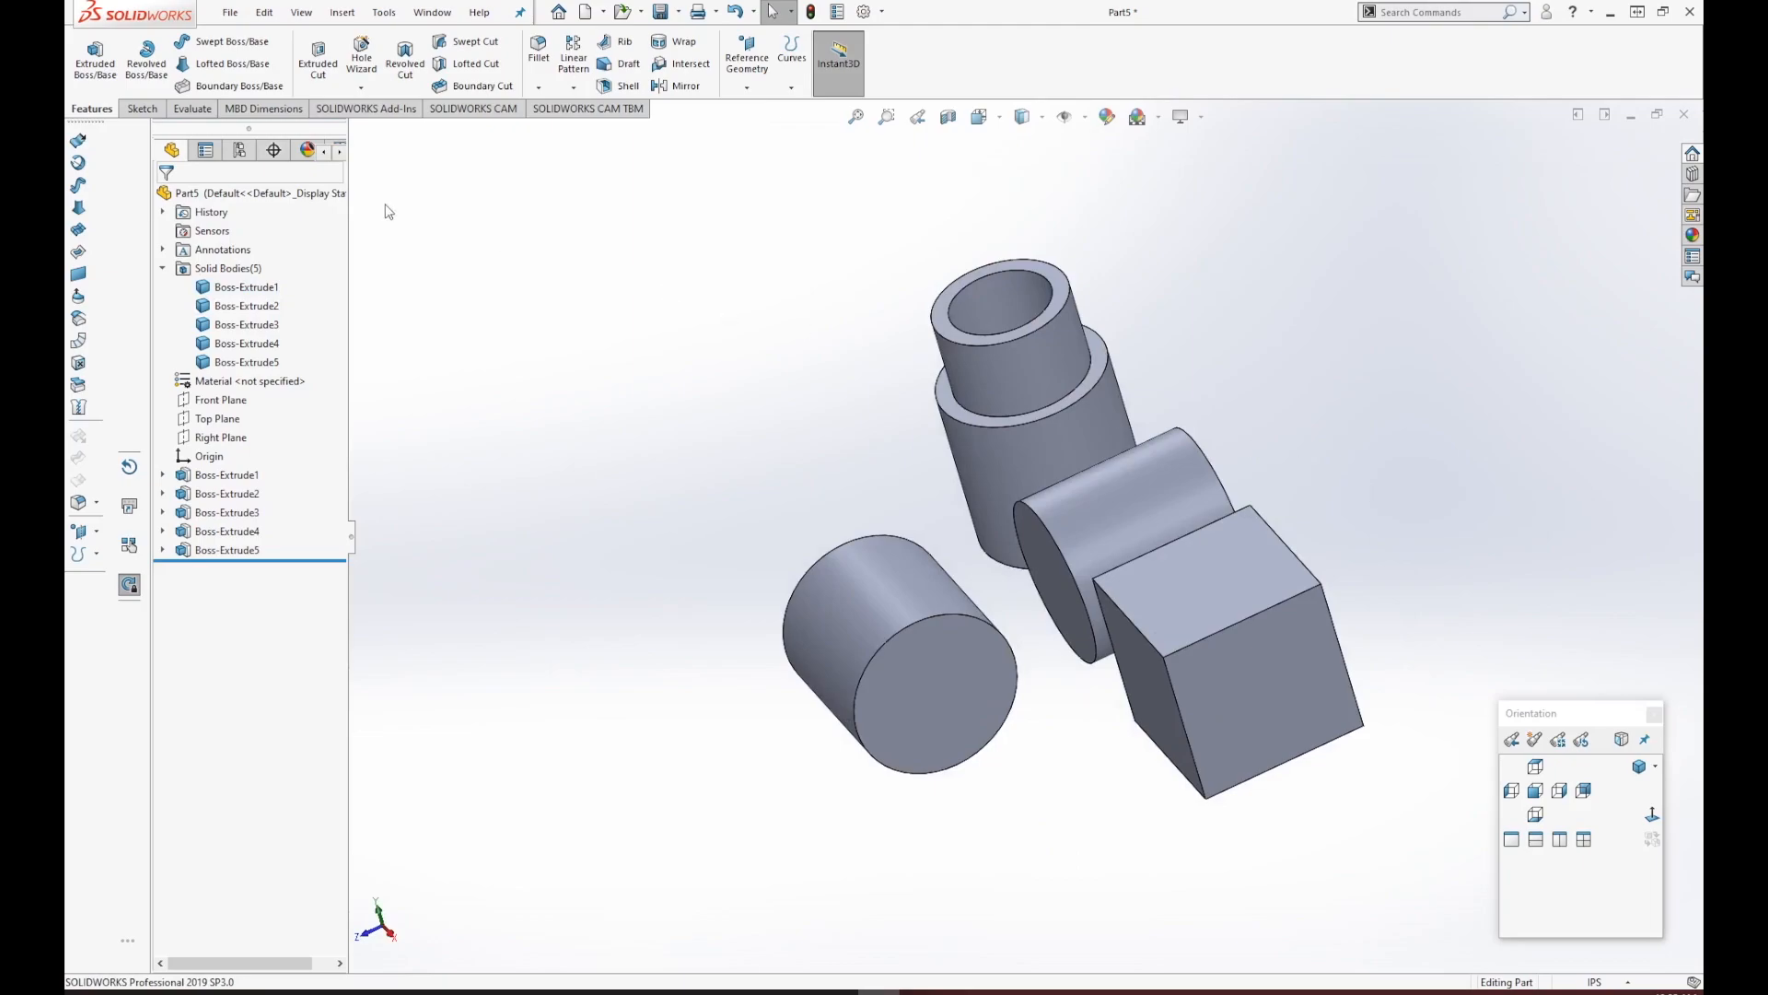
pyautogui.click(143, 110)
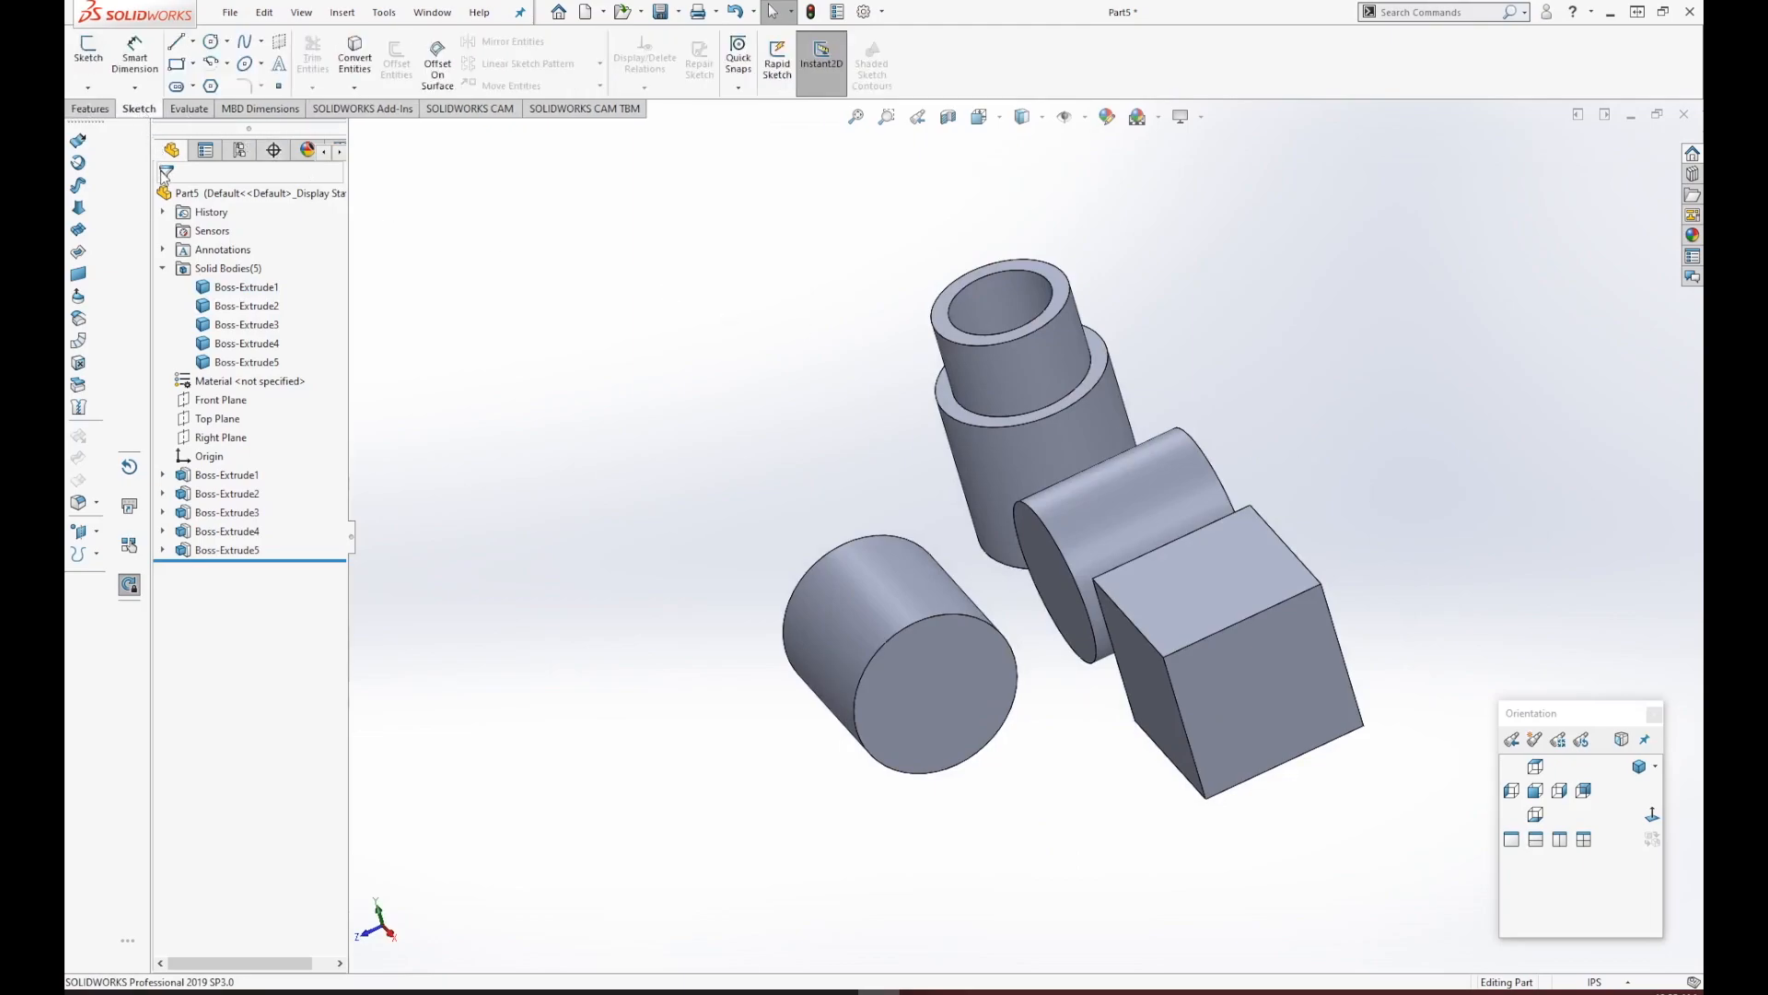
pyautogui.click(91, 57)
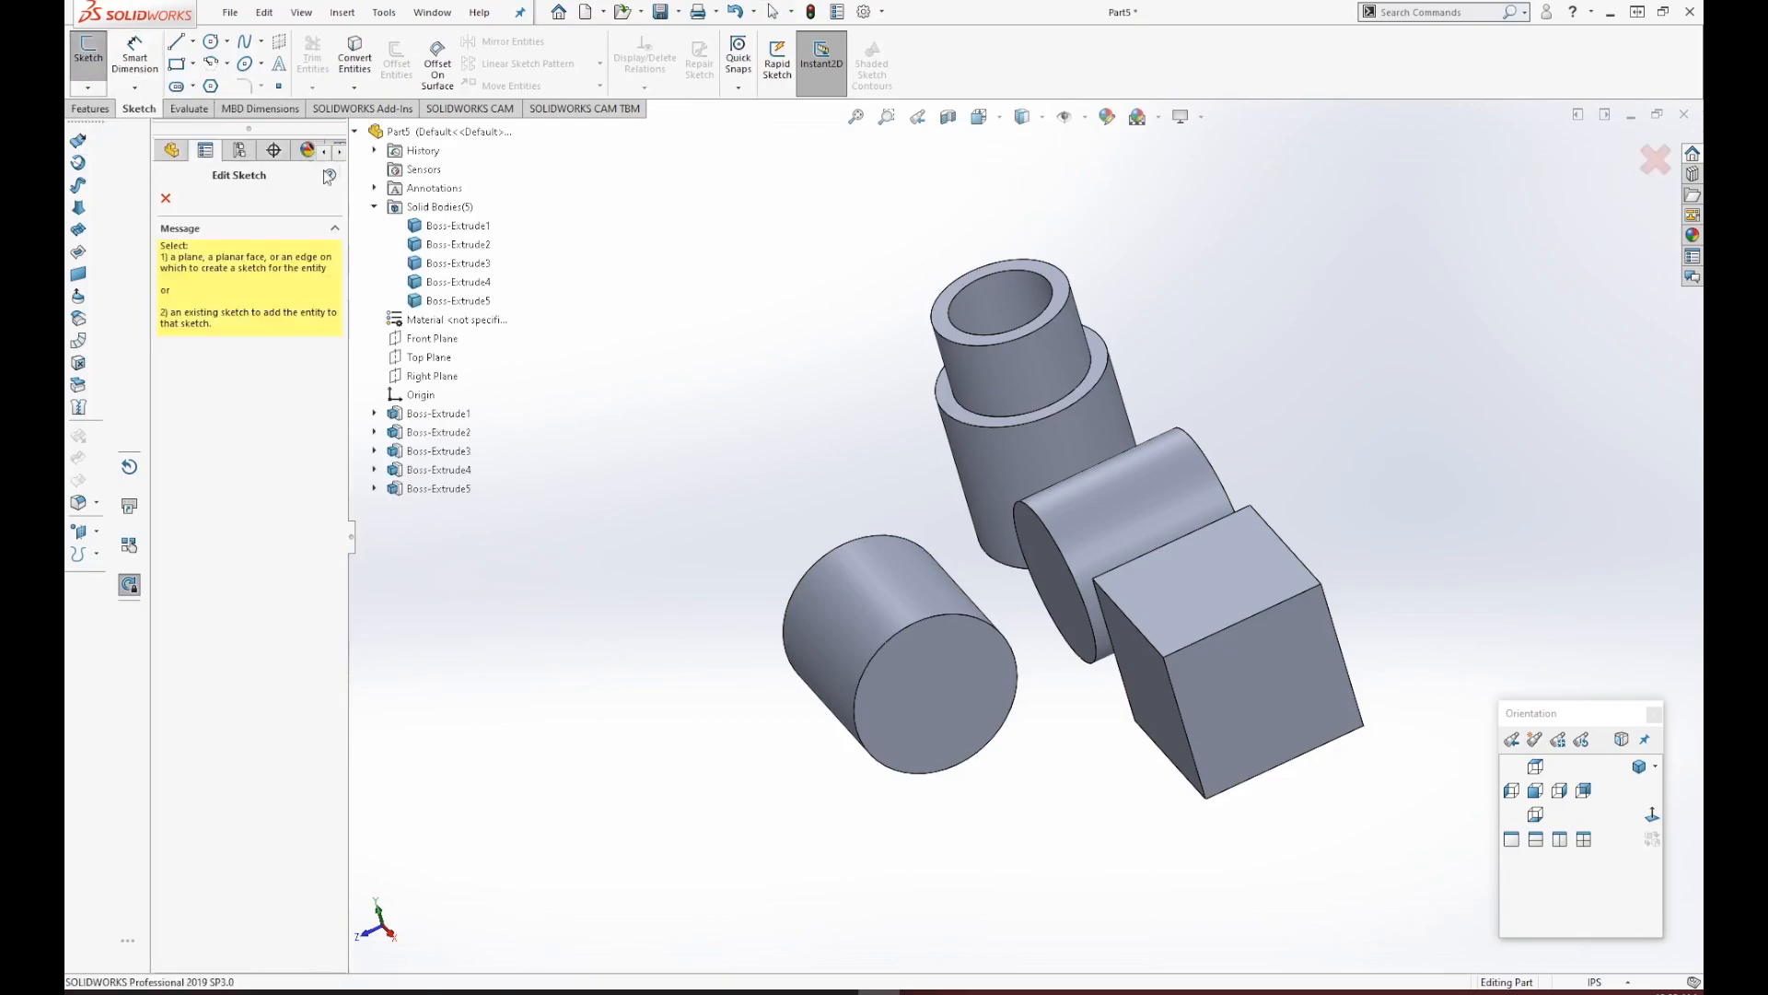
pyautogui.click(1320, 647)
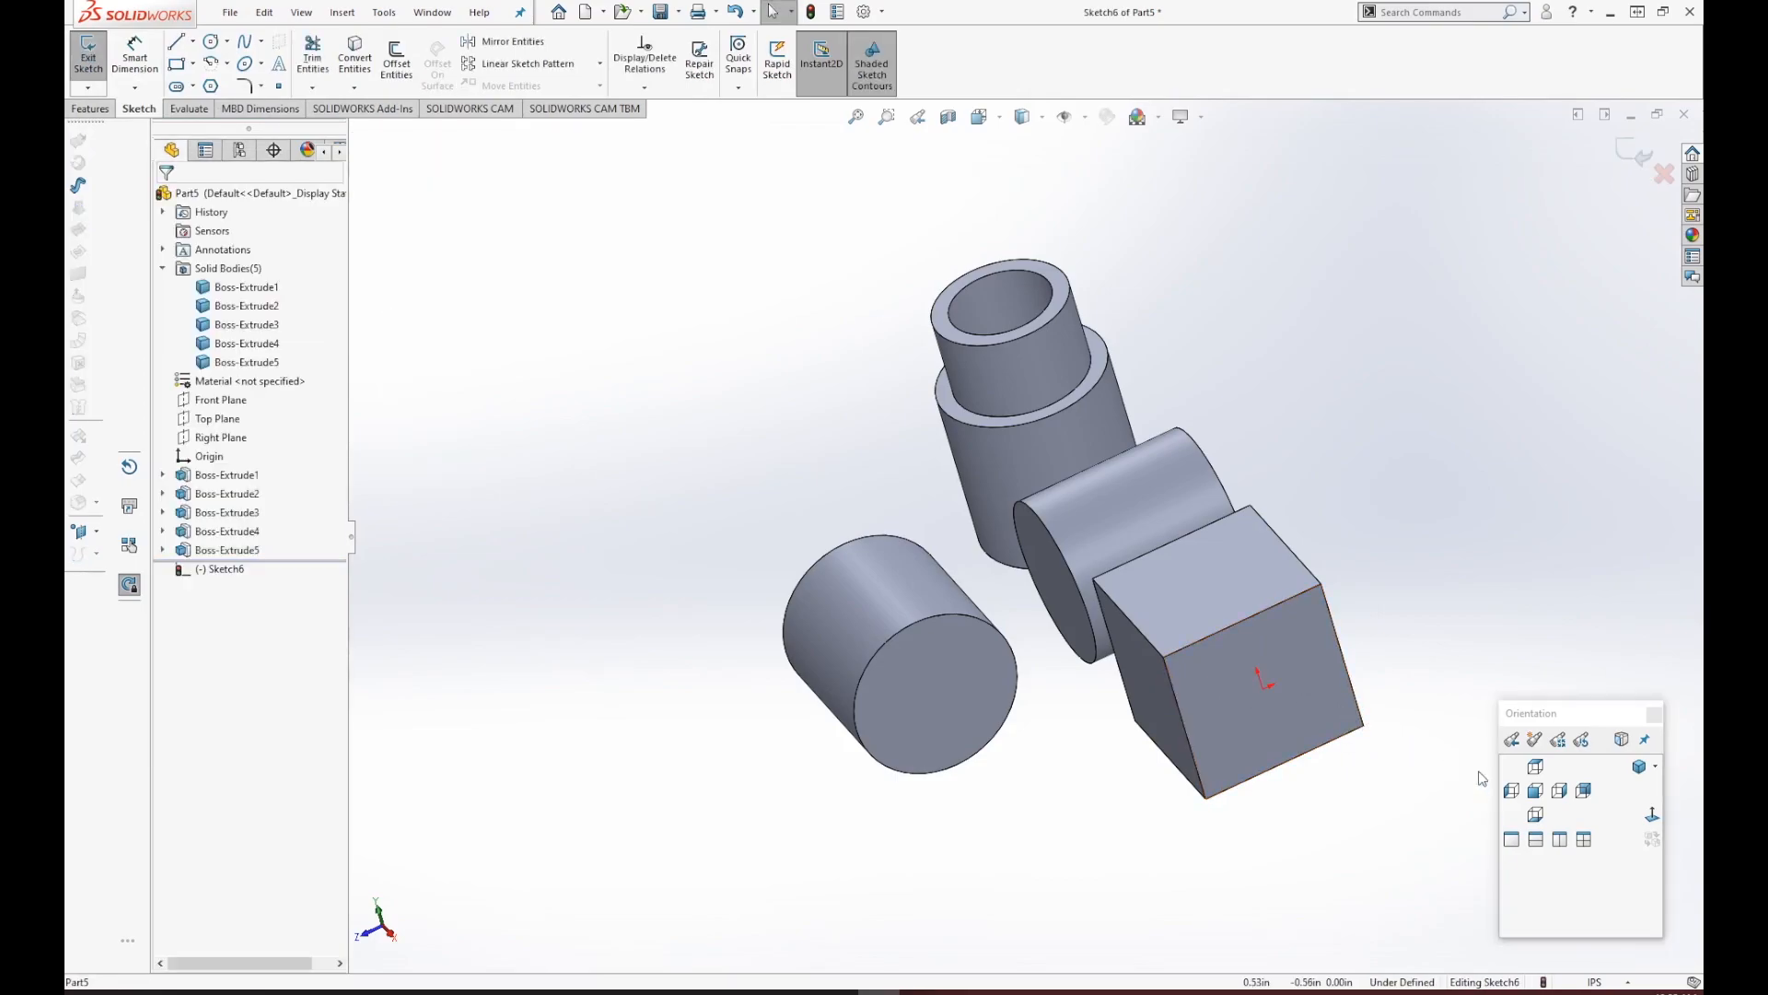
pyautogui.click(1655, 814)
pyautogui.scroll(-5, 984, 510)
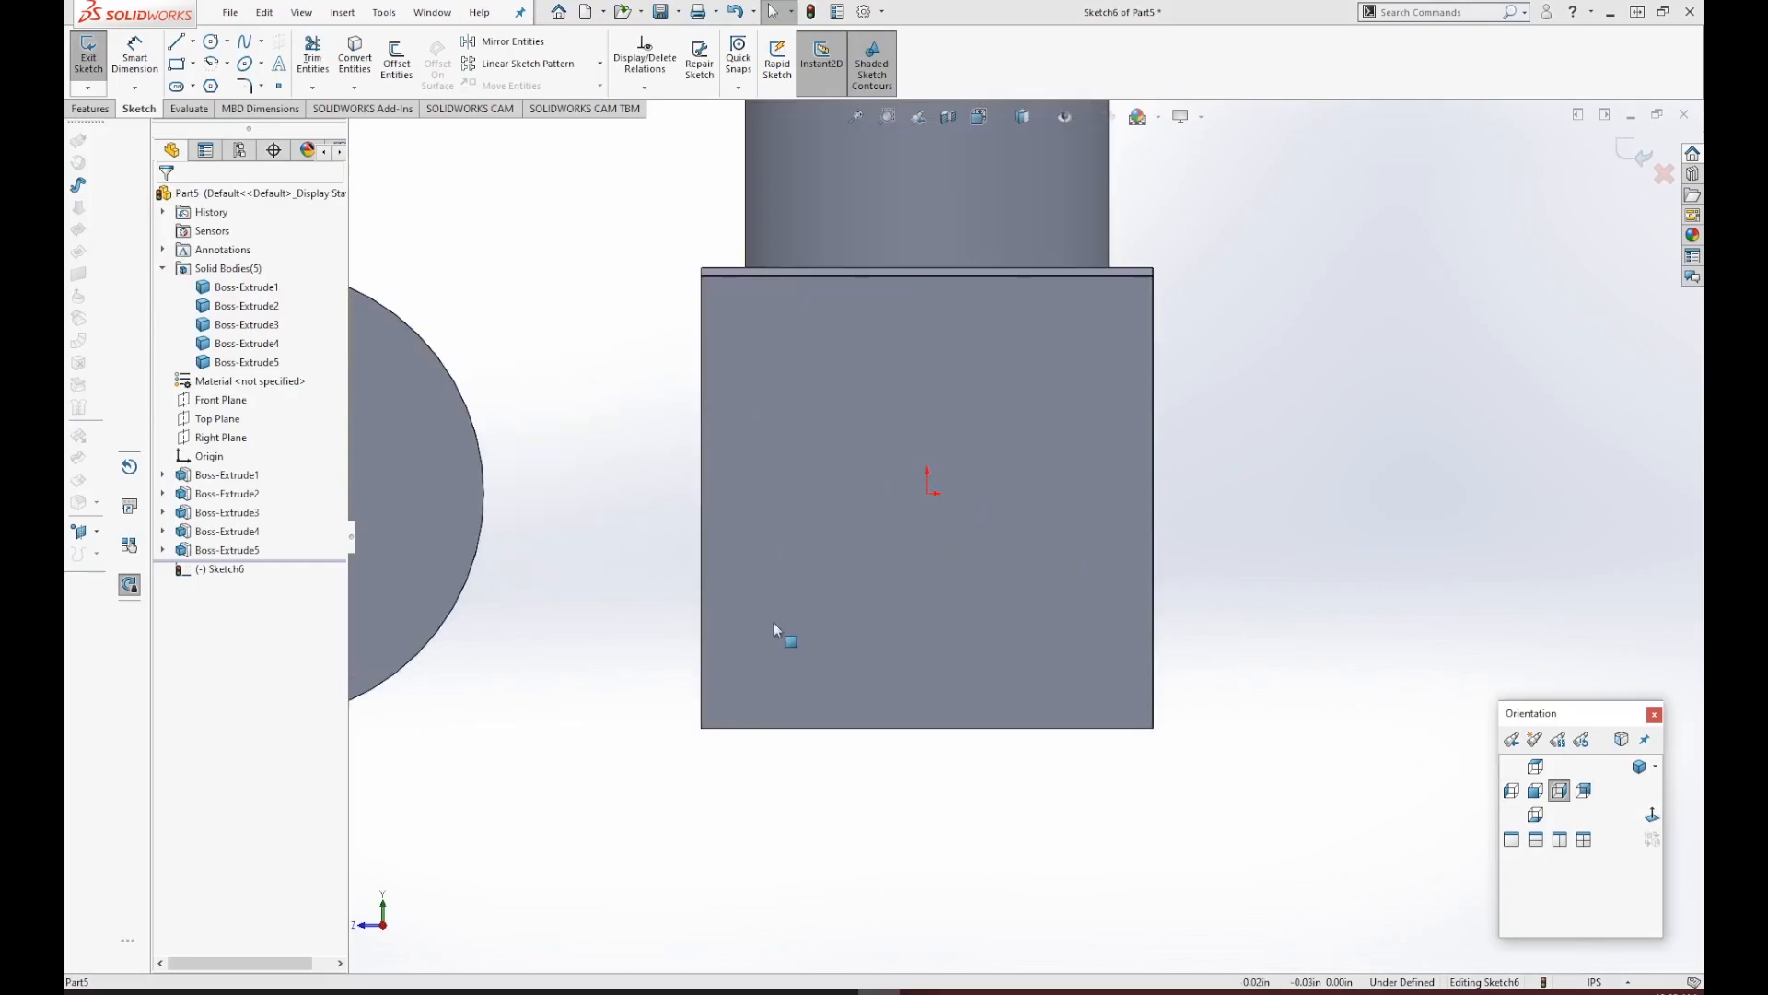
# Sketch a circle of about 0.125 in radius centred on the origin in the block's side face and finish the sketch.
pyautogui.click(227, 40)
pyautogui.click(224, 63)
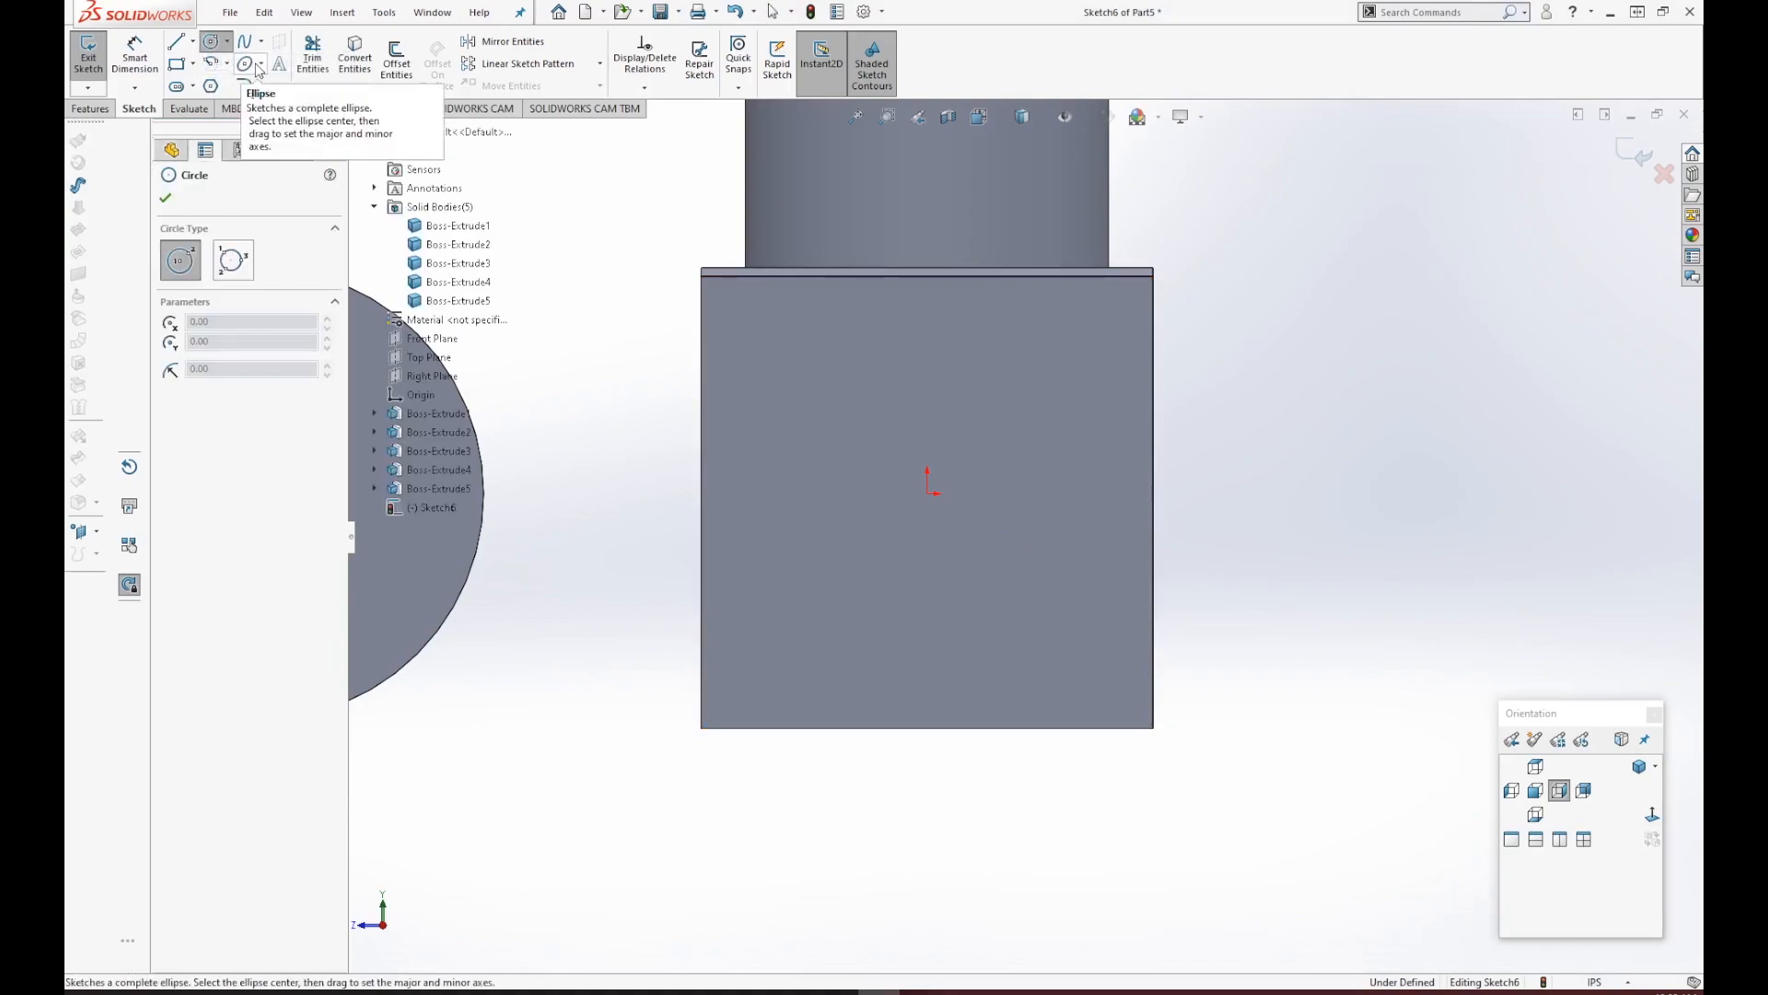
pyautogui.click(929, 491)
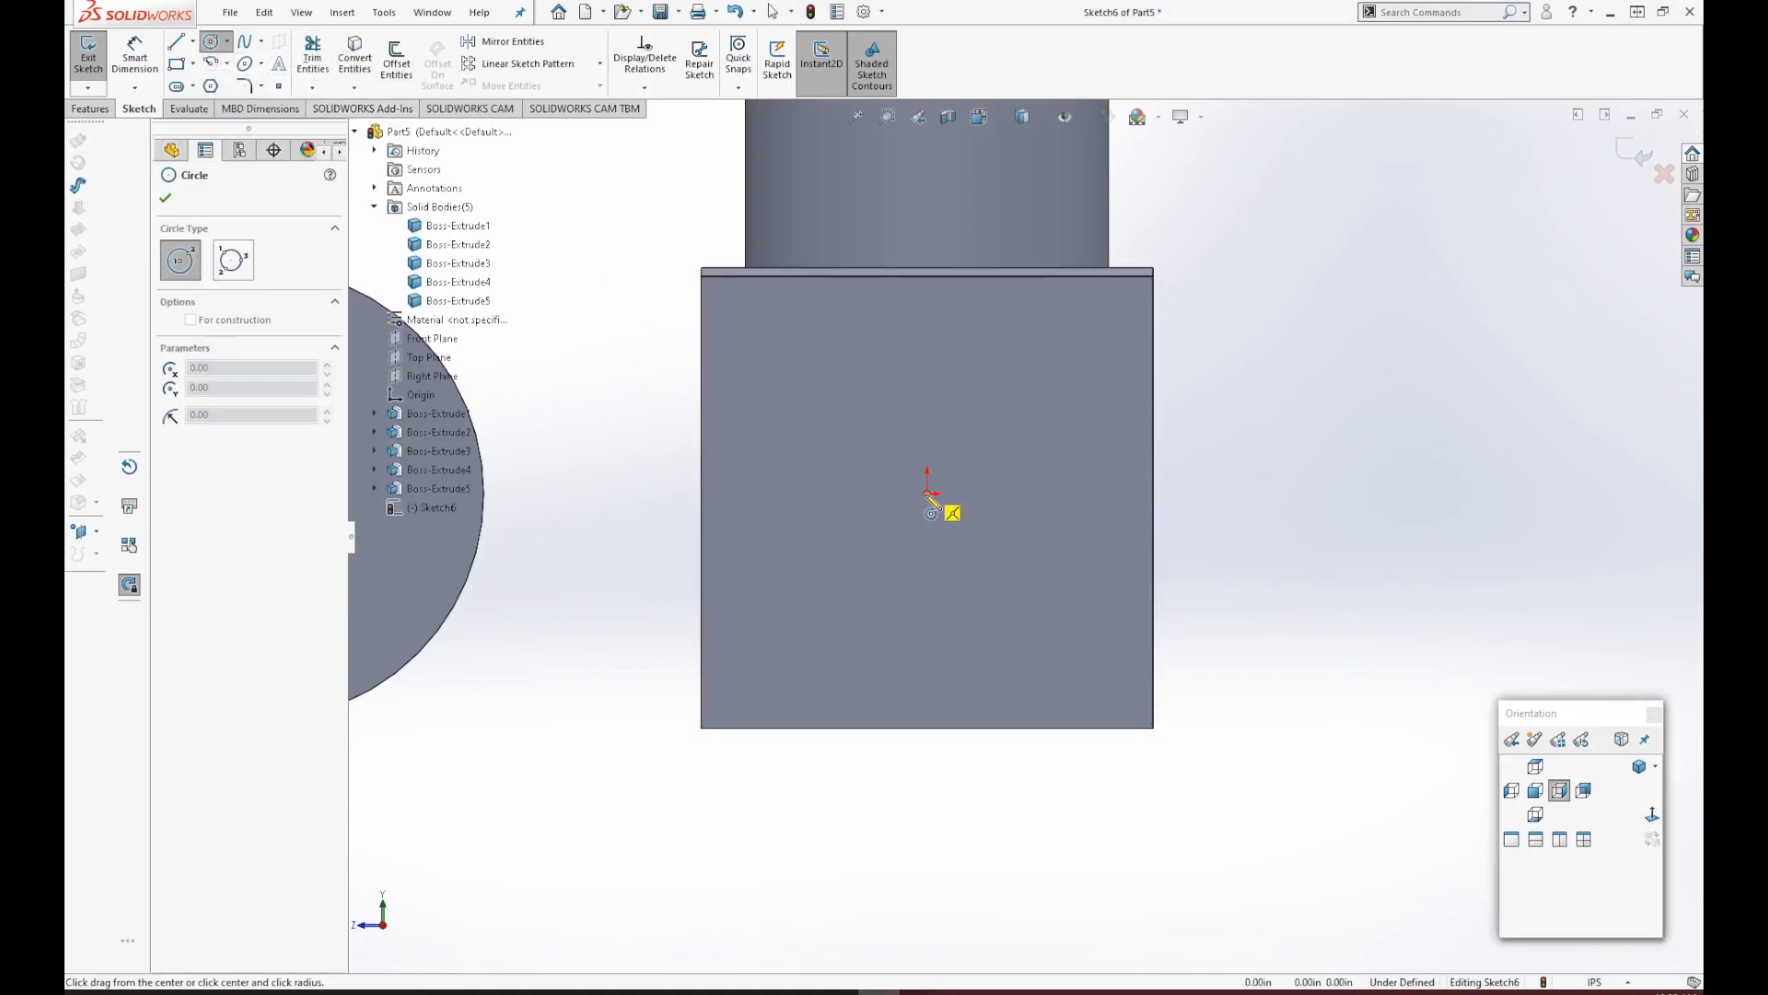
pyautogui.click(975, 394)
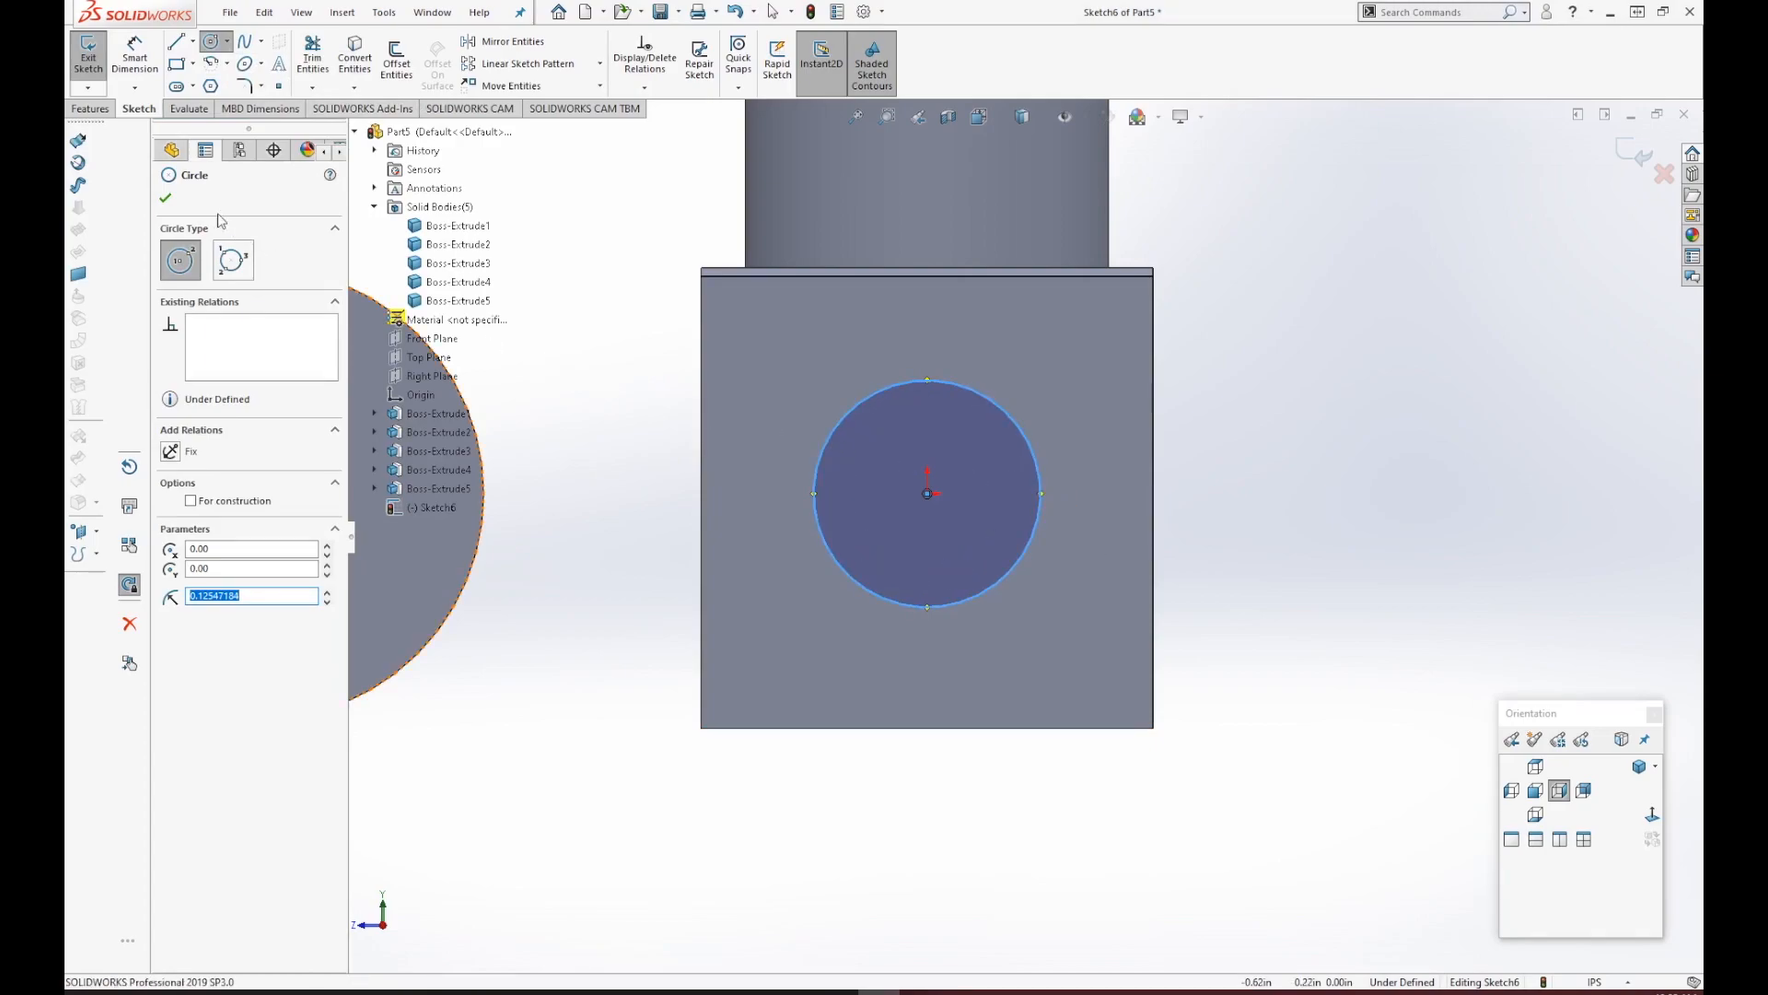
pyautogui.click(165, 197)
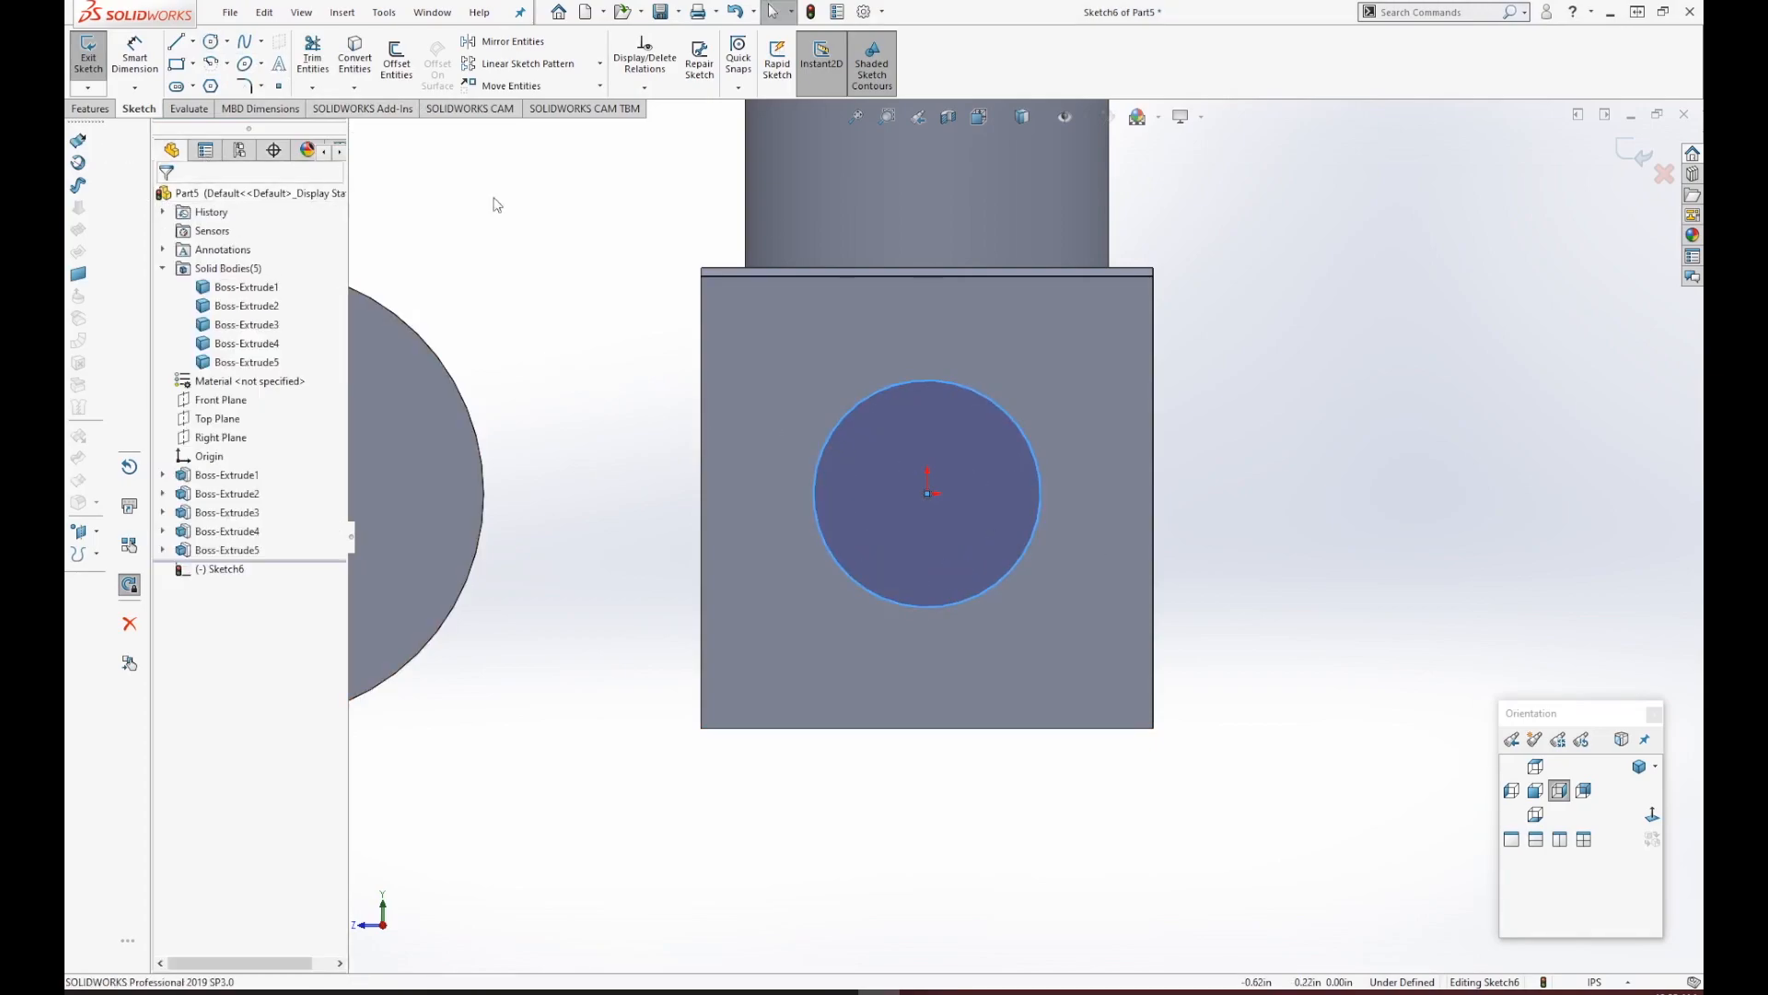
pyautogui.click(1636, 155)
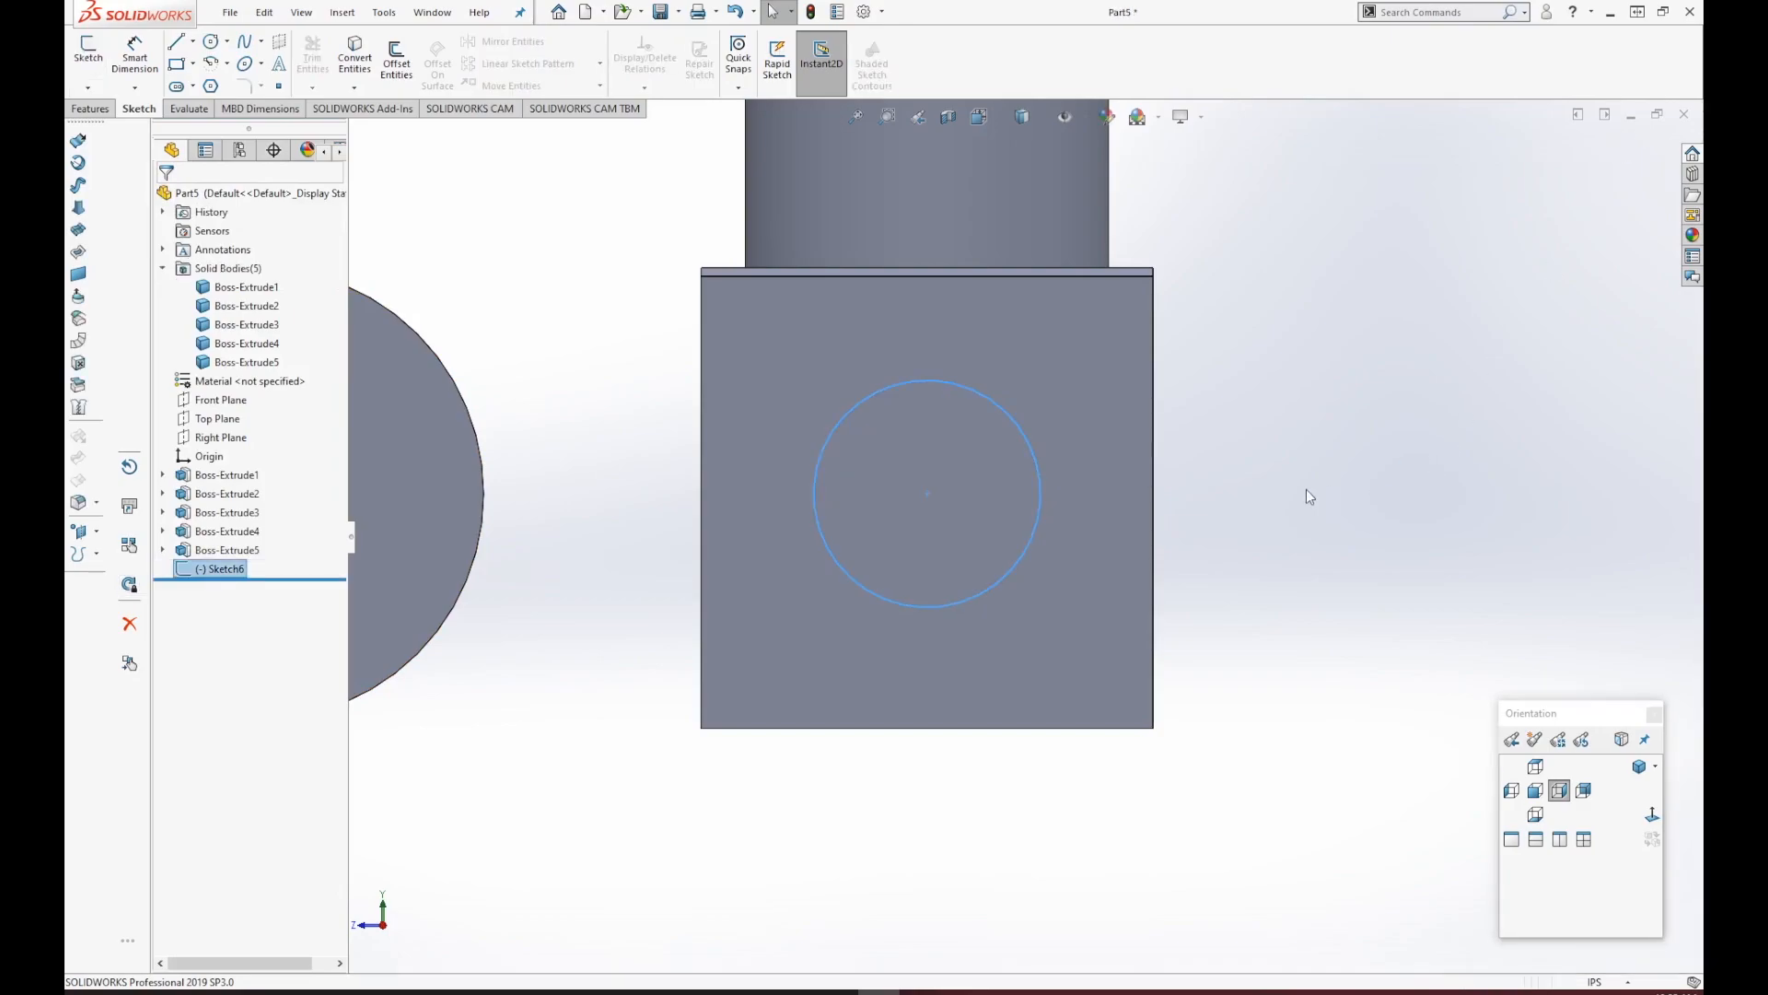
# Extrude the circle about 2.35 in back through the block, the middle cylinder and the upright cylinder, with Merge result on.
pyautogui.press('f')
pyautogui.moveTo(1314, 497); pyautogui.dragTo(1412, 644, button='middle')
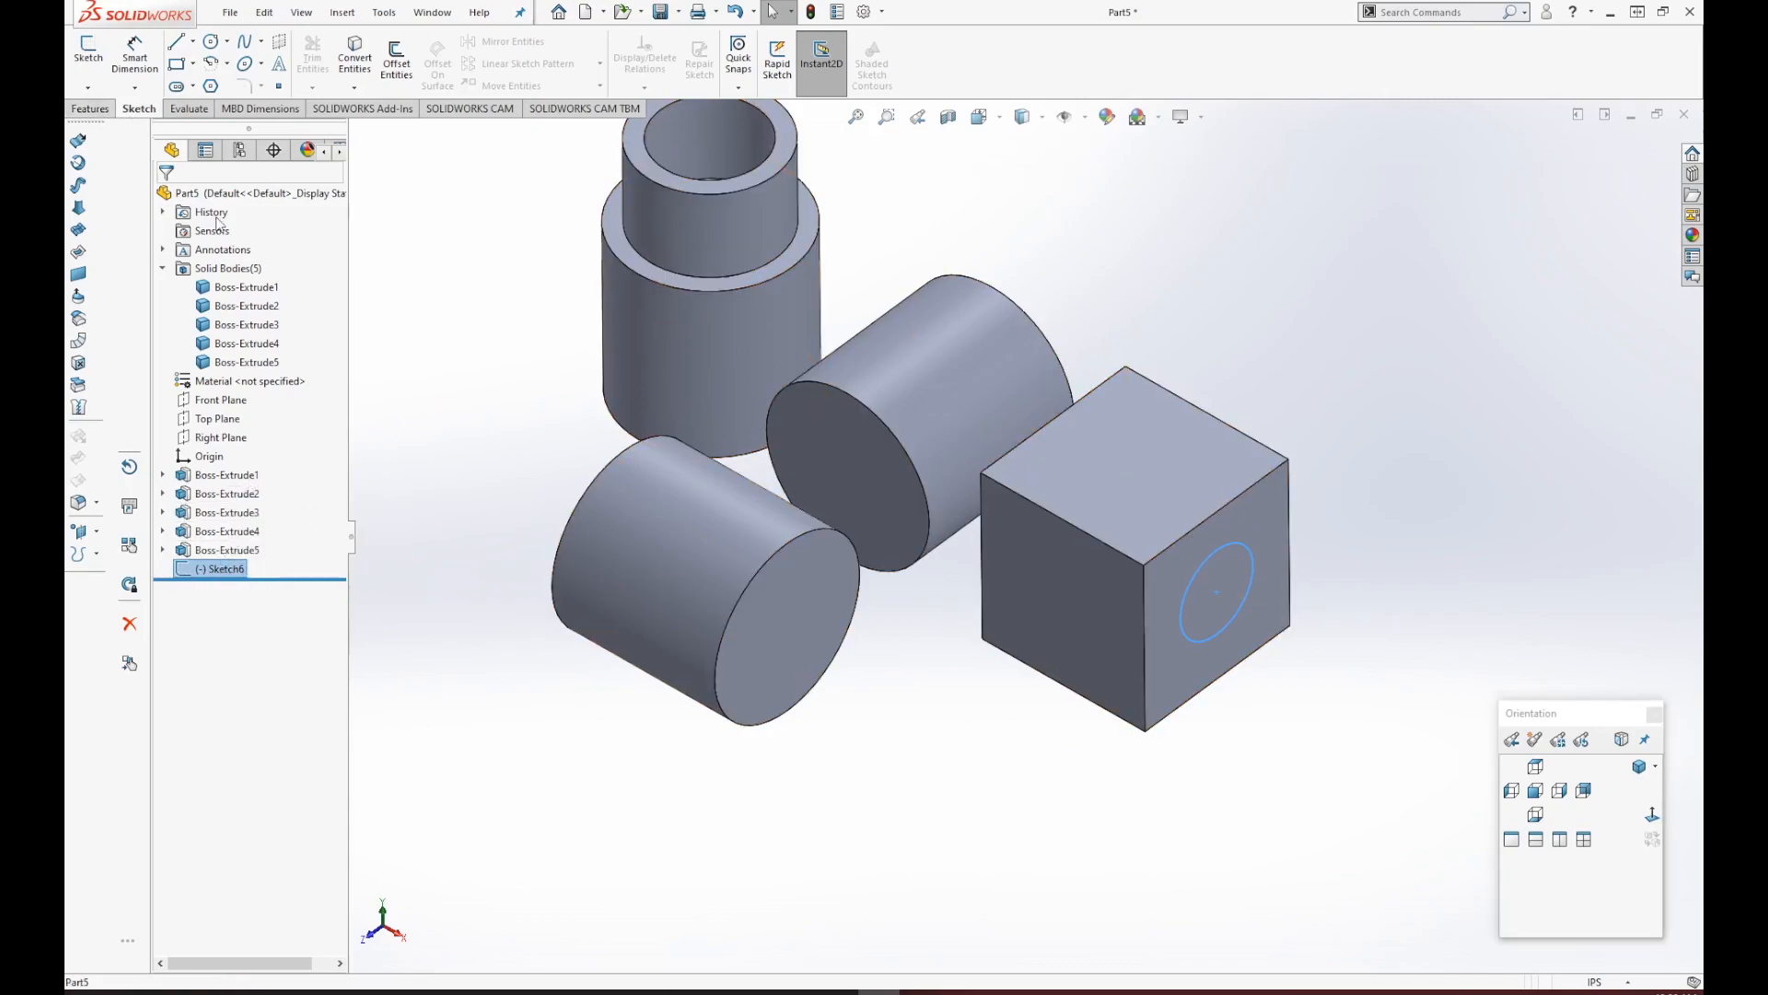
pyautogui.click(96, 110)
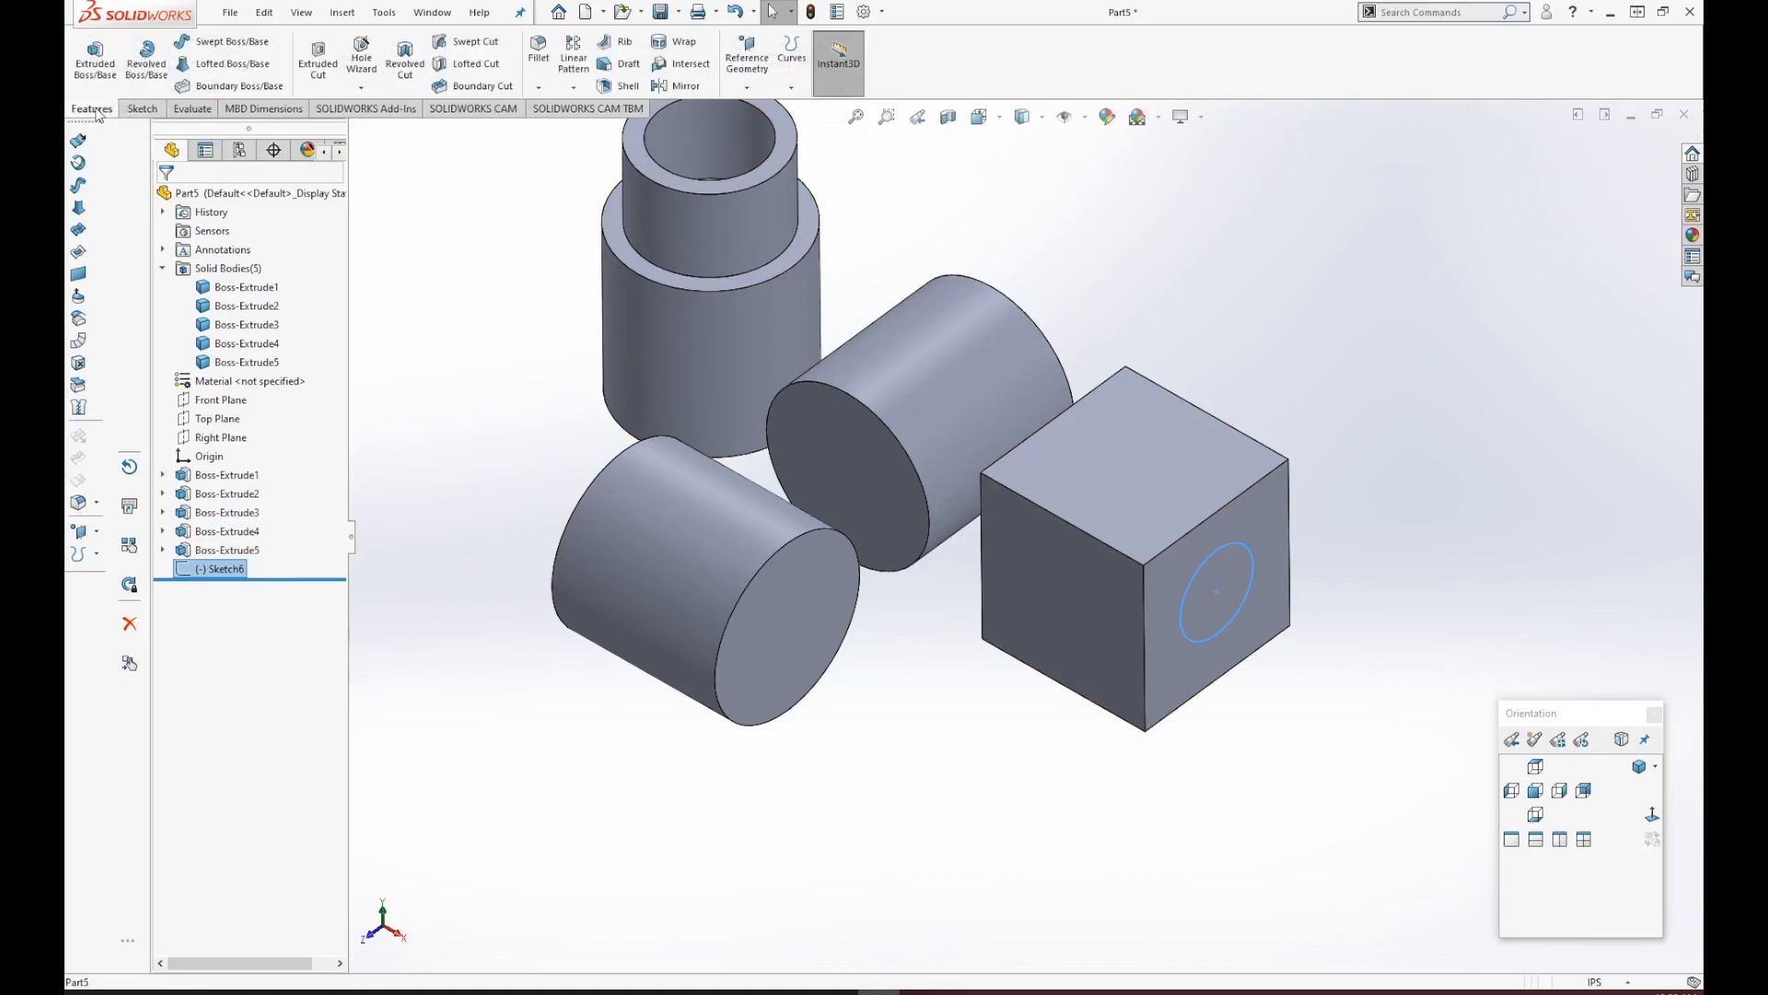
pyautogui.click(95, 61)
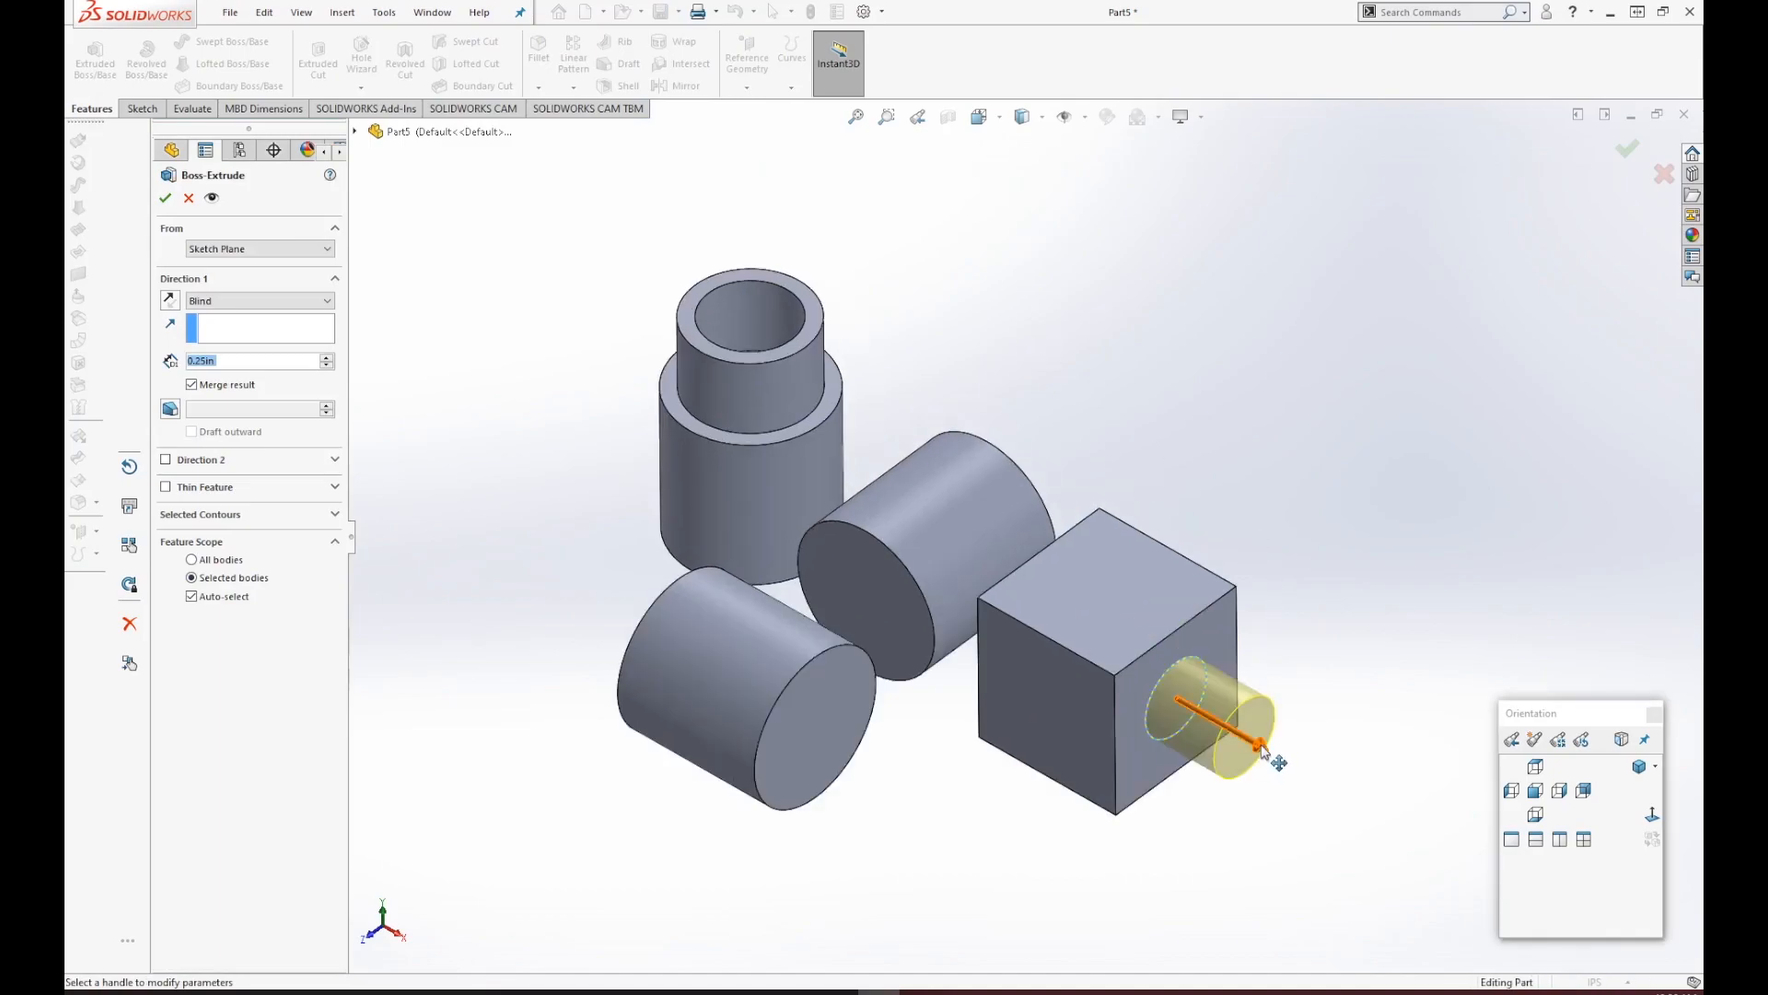
pyautogui.click(1260, 746)
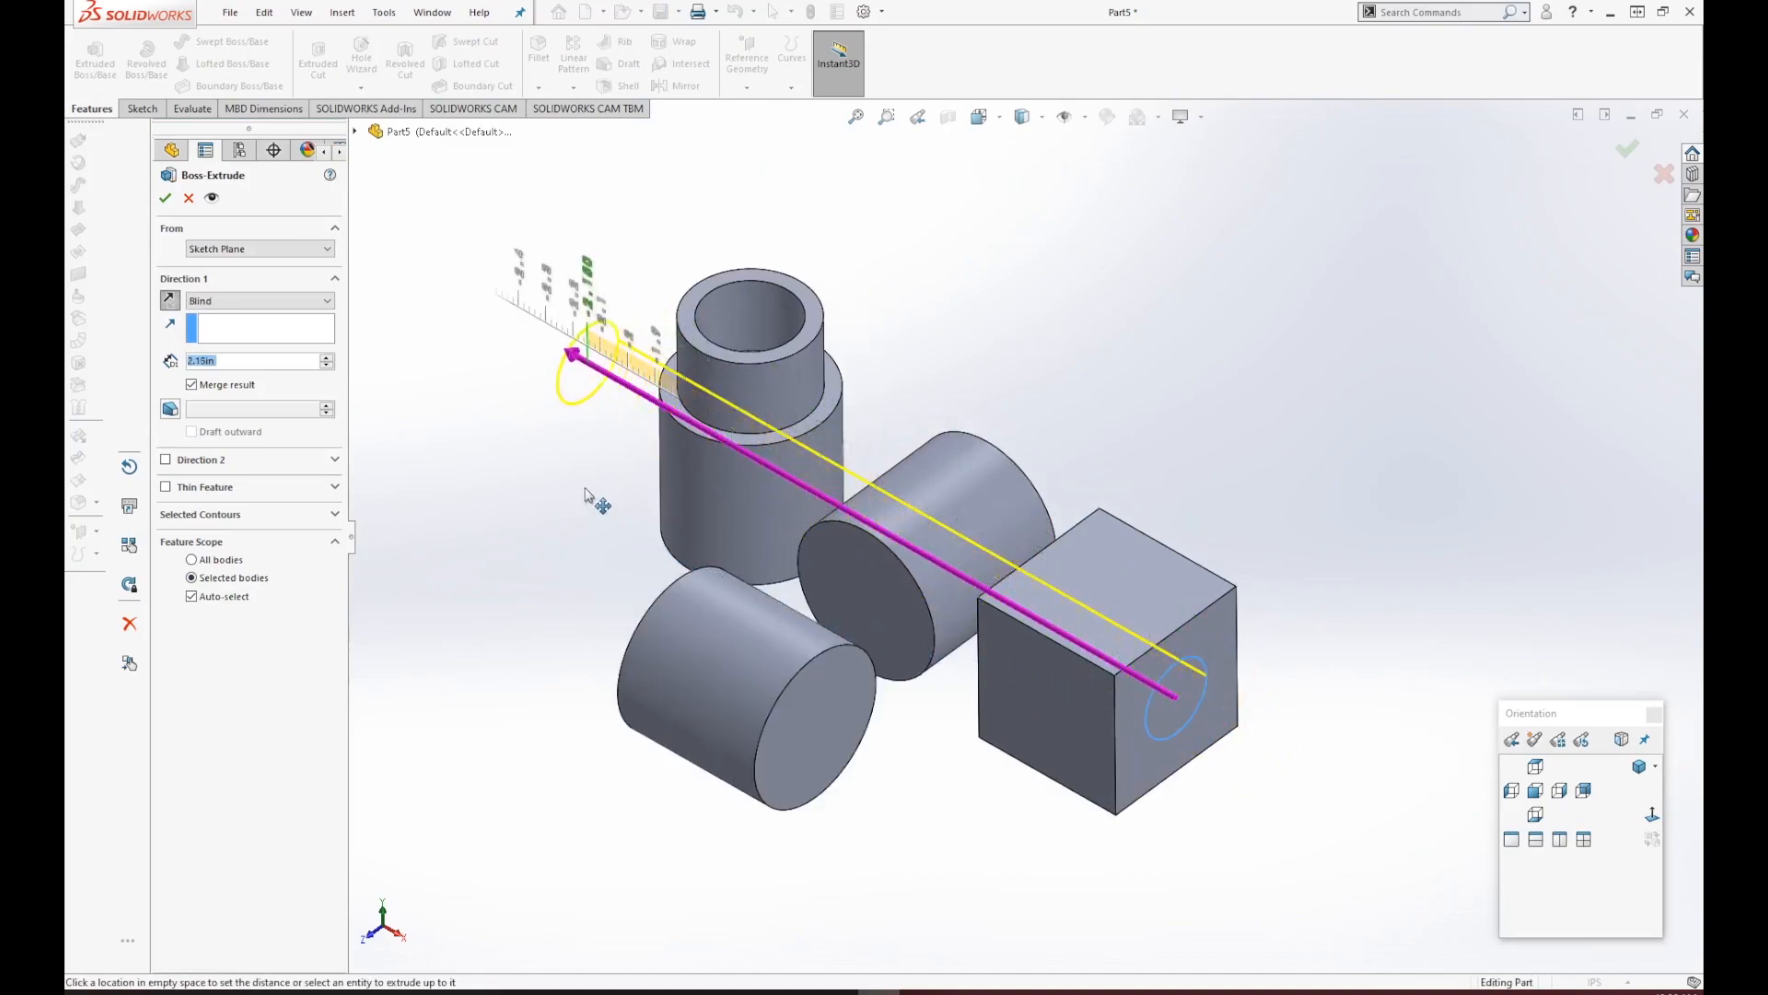
pyautogui.click(531, 460)
pyautogui.scroll(3, 974, 800)
pyautogui.moveTo(973, 800); pyautogui.dragTo(1164, 876, button='middle')
pyautogui.scroll(3, 876, 508)
pyautogui.moveTo(875, 506); pyautogui.dragTo(834, 492, button='middle')
pyautogui.scroll(1, 738, 528)
pyautogui.scroll(-2, 738, 529)
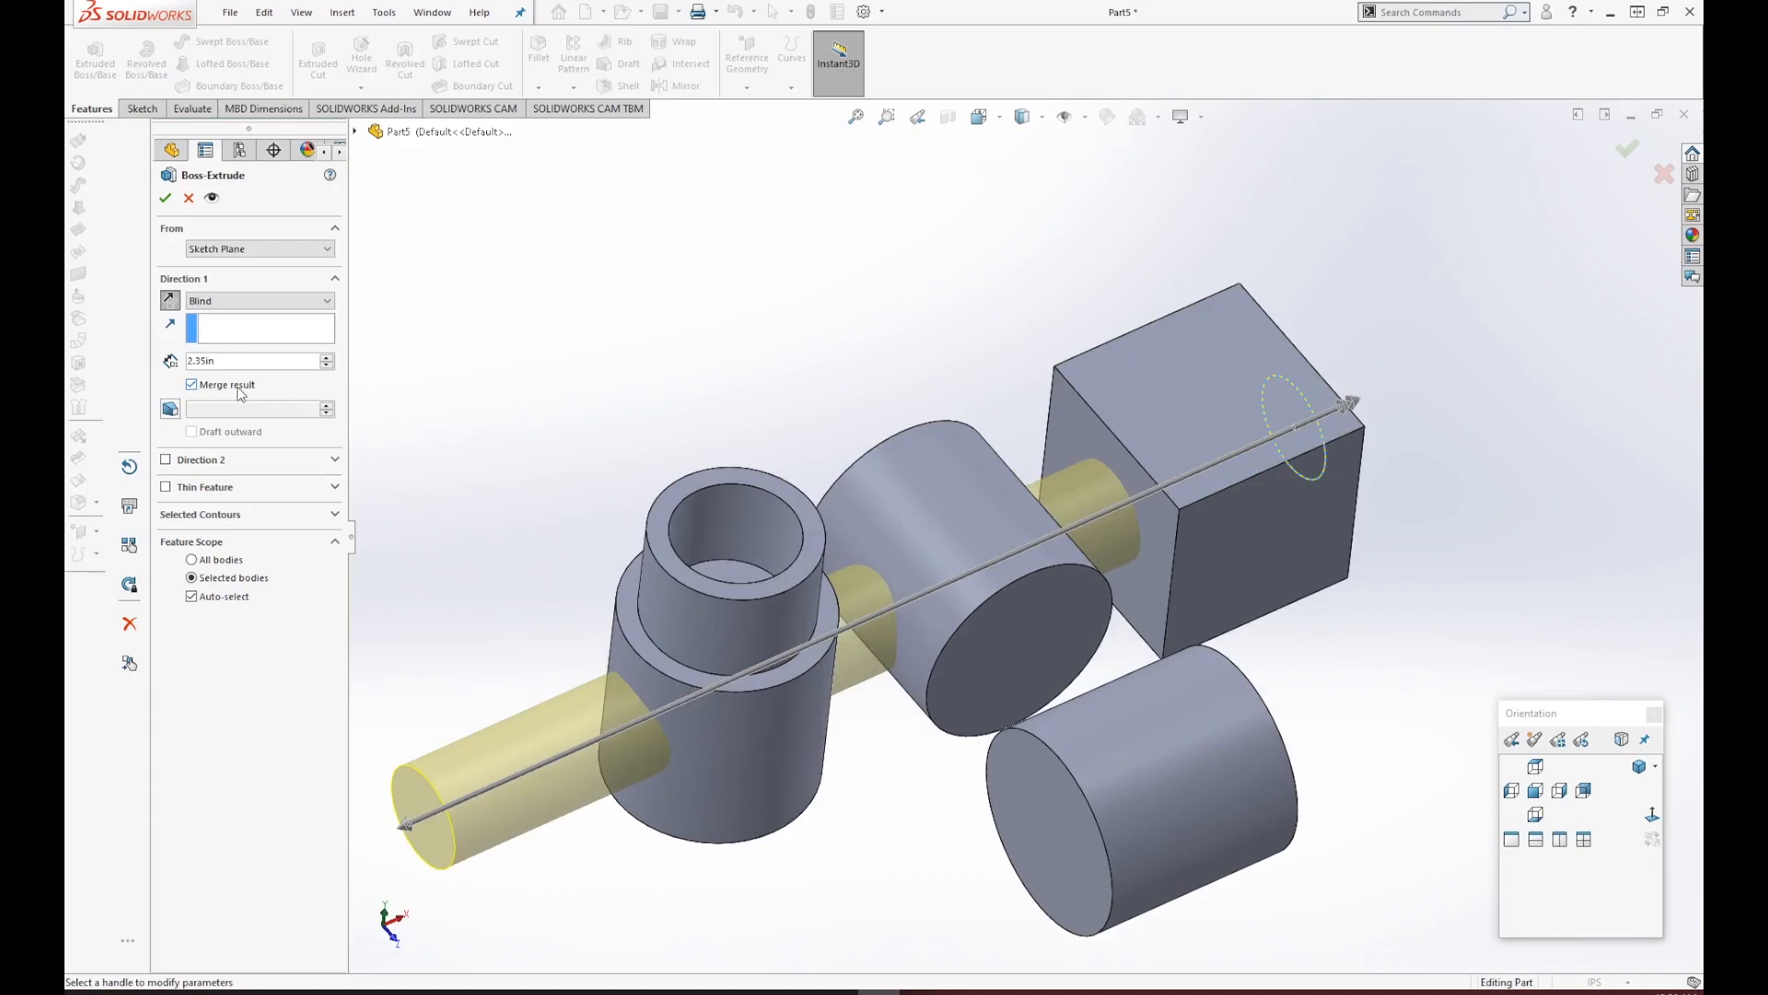
pyautogui.click(165, 199)
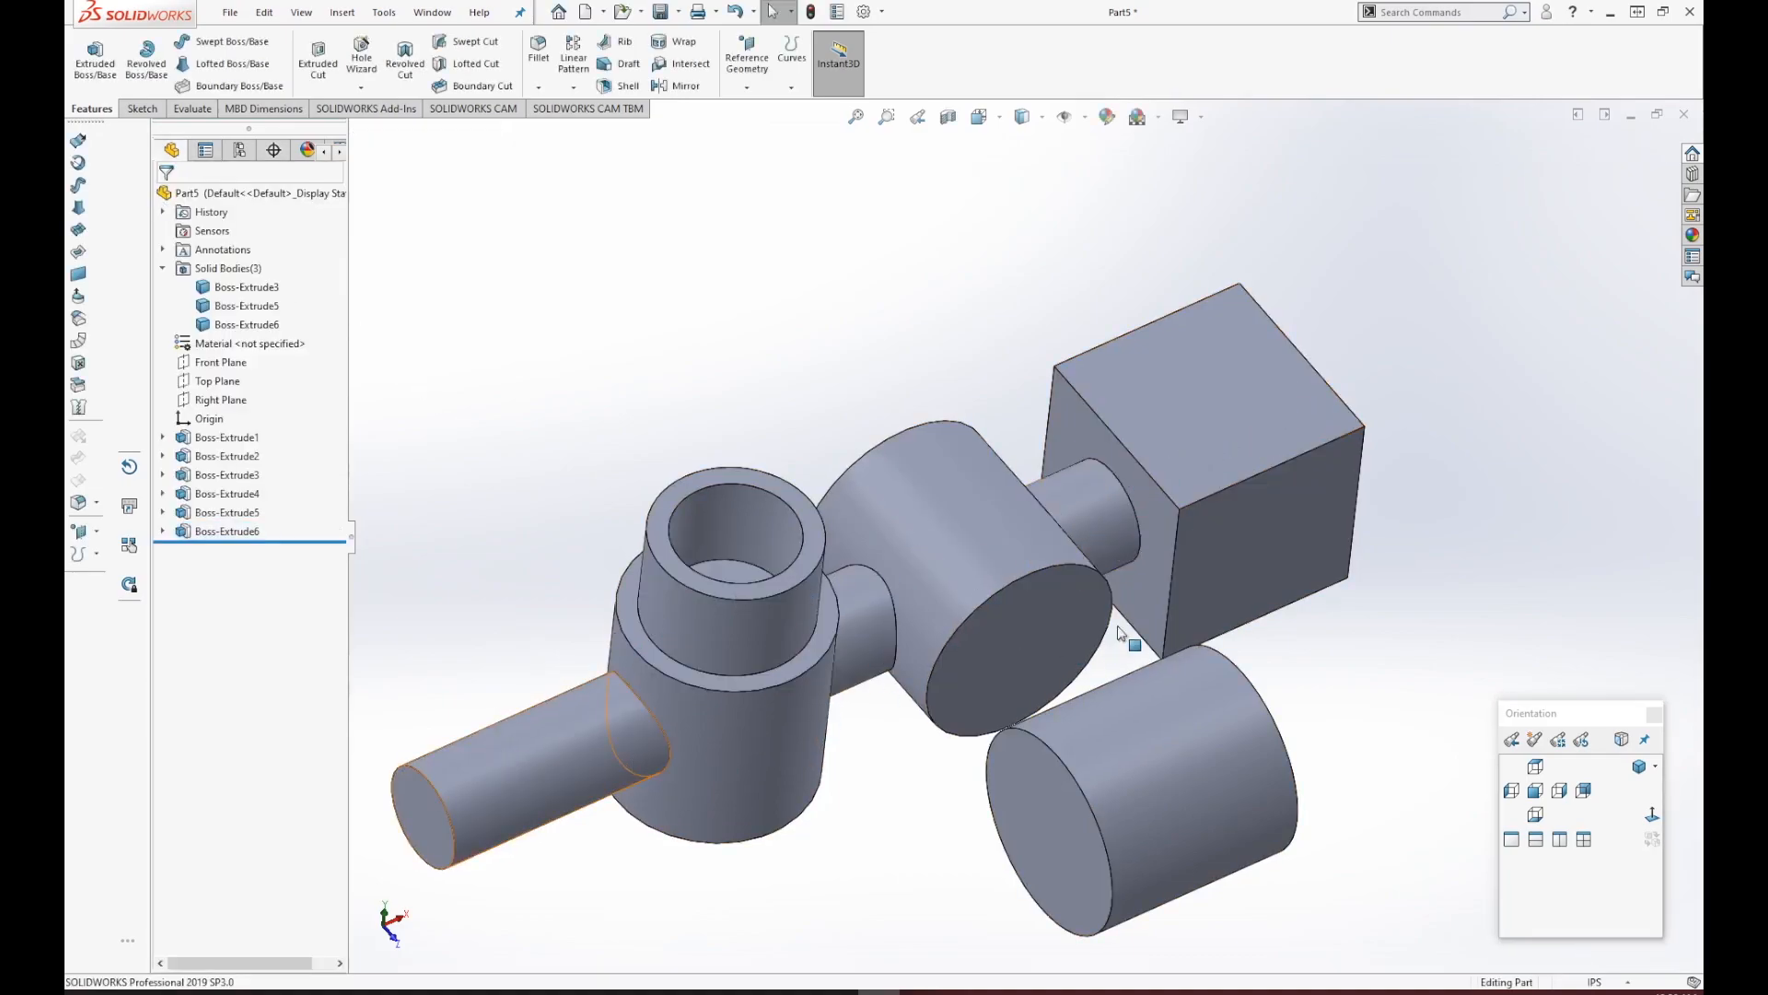
# Examine which geometry each entry in the solid bodies list covers after the rod is merged.
pyautogui.moveTo(1290, 653); pyautogui.dragTo(1306, 621, button='middle')
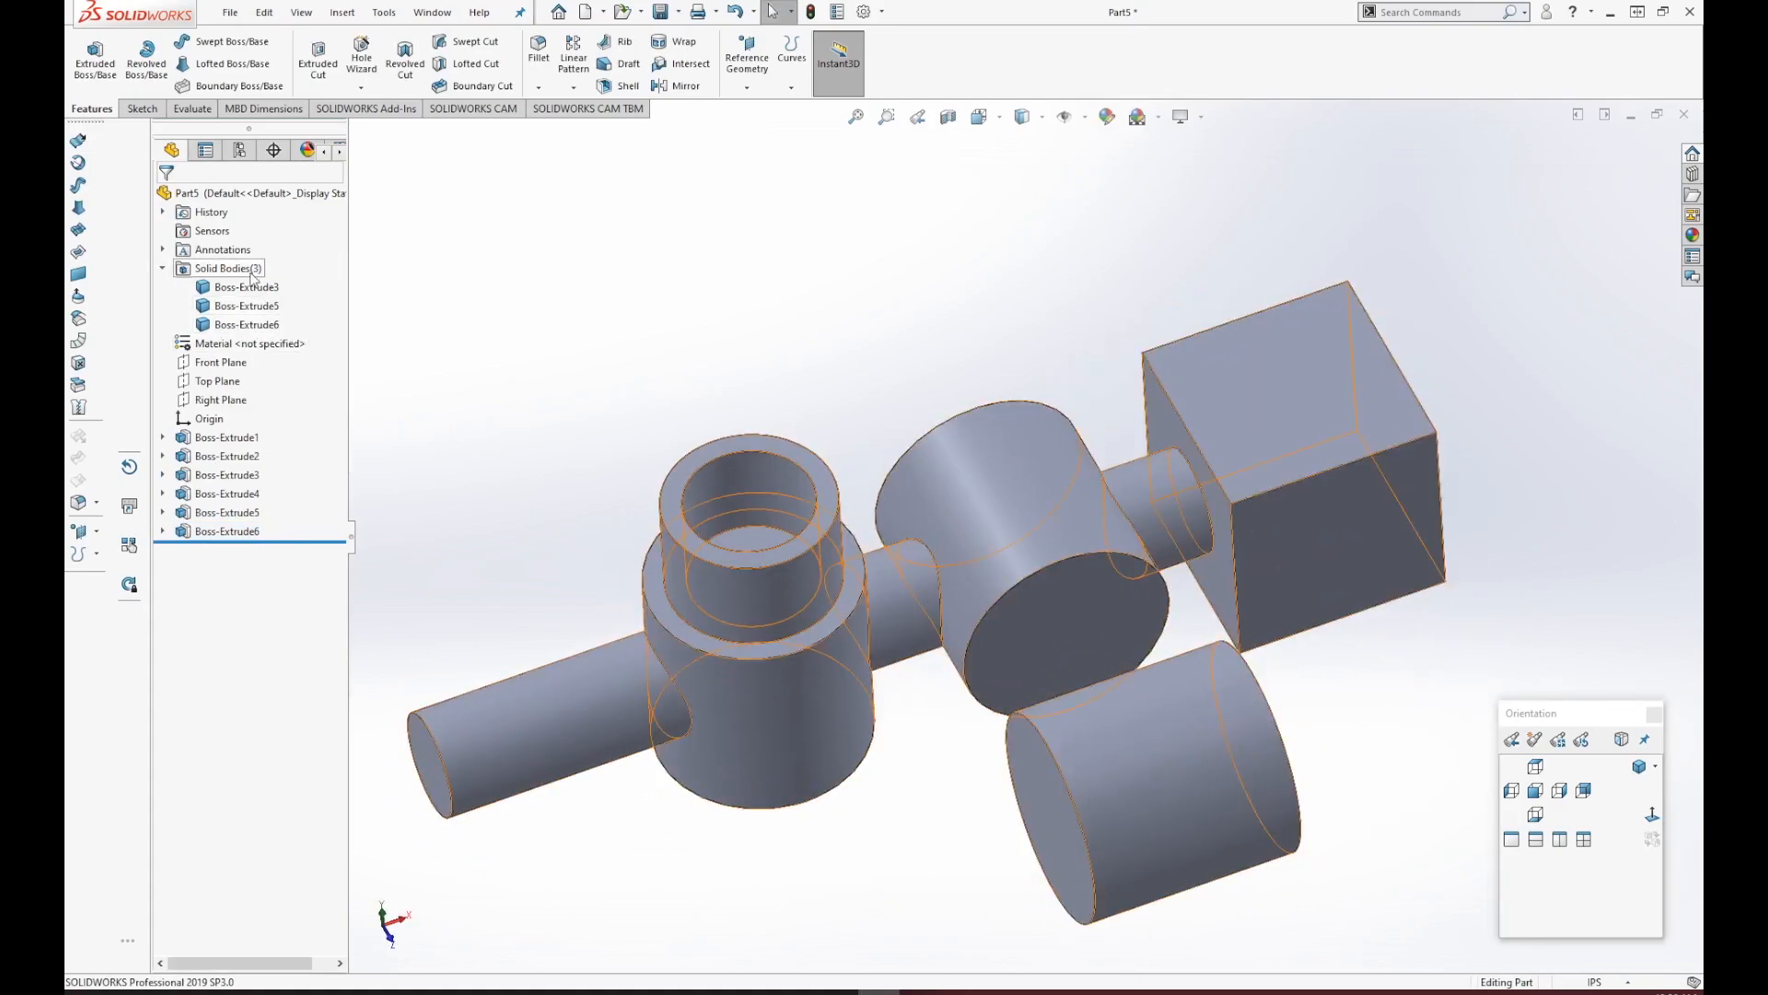
pyautogui.click(253, 288)
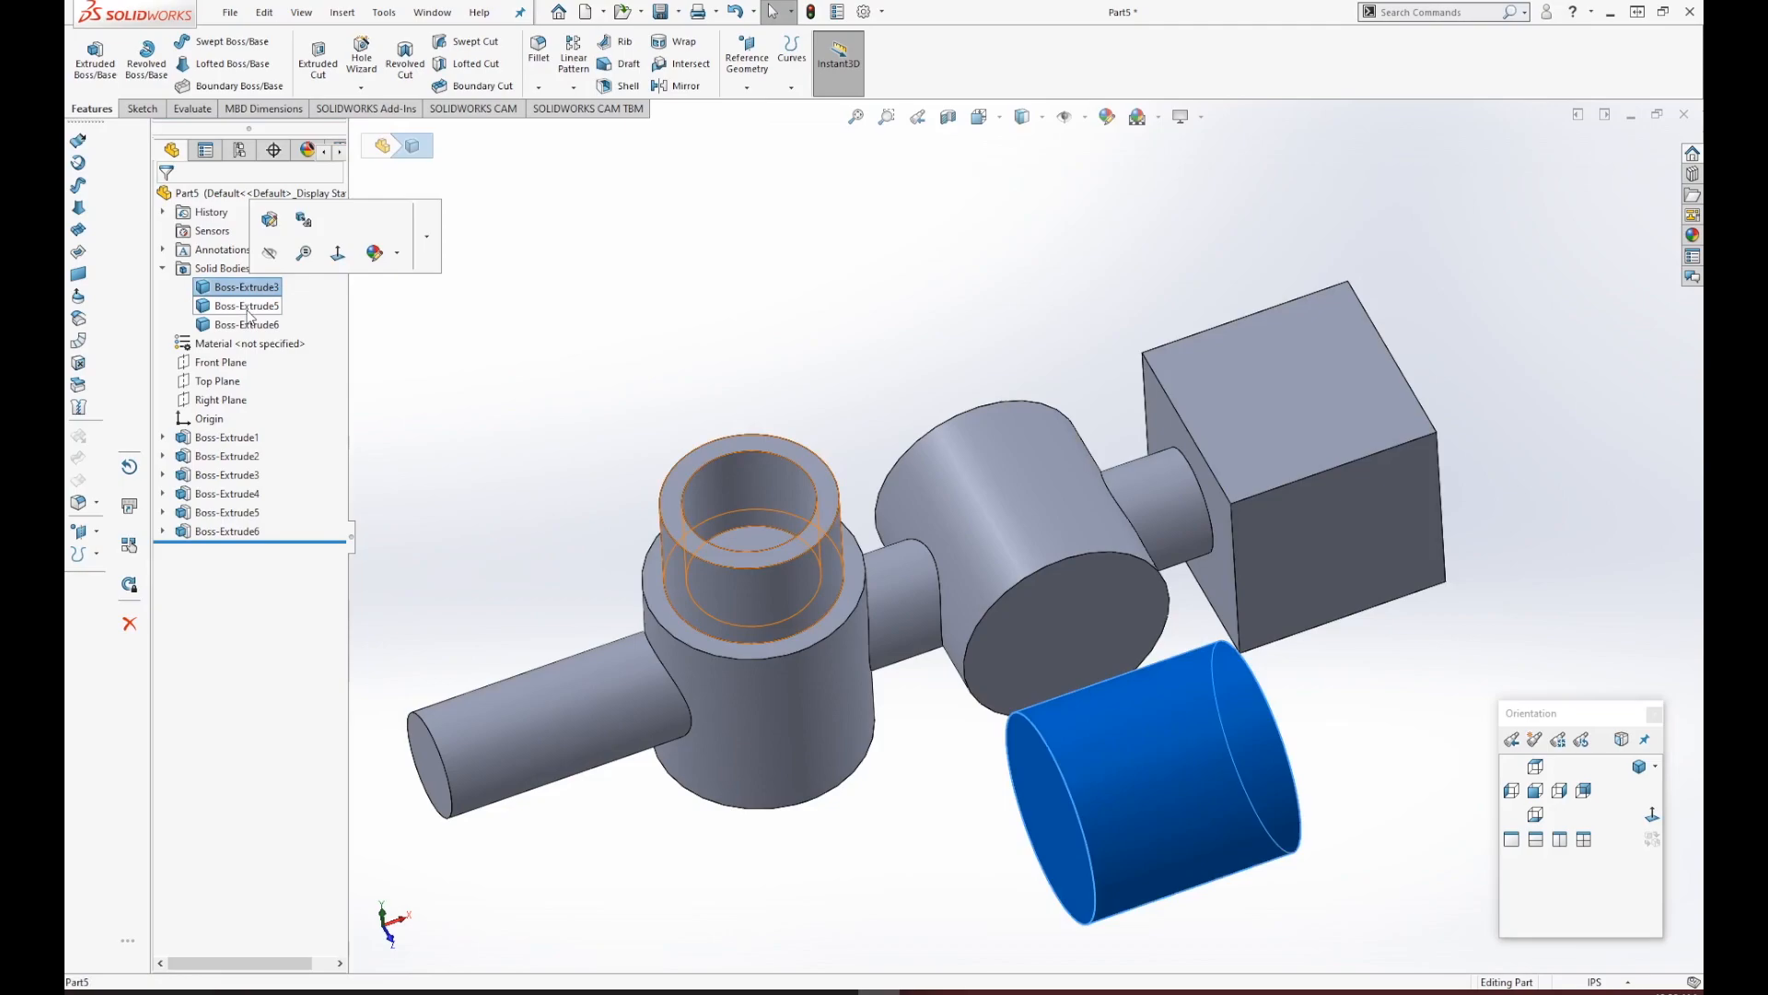
pyautogui.click(247, 306)
pyautogui.scroll(2, 893, 446)
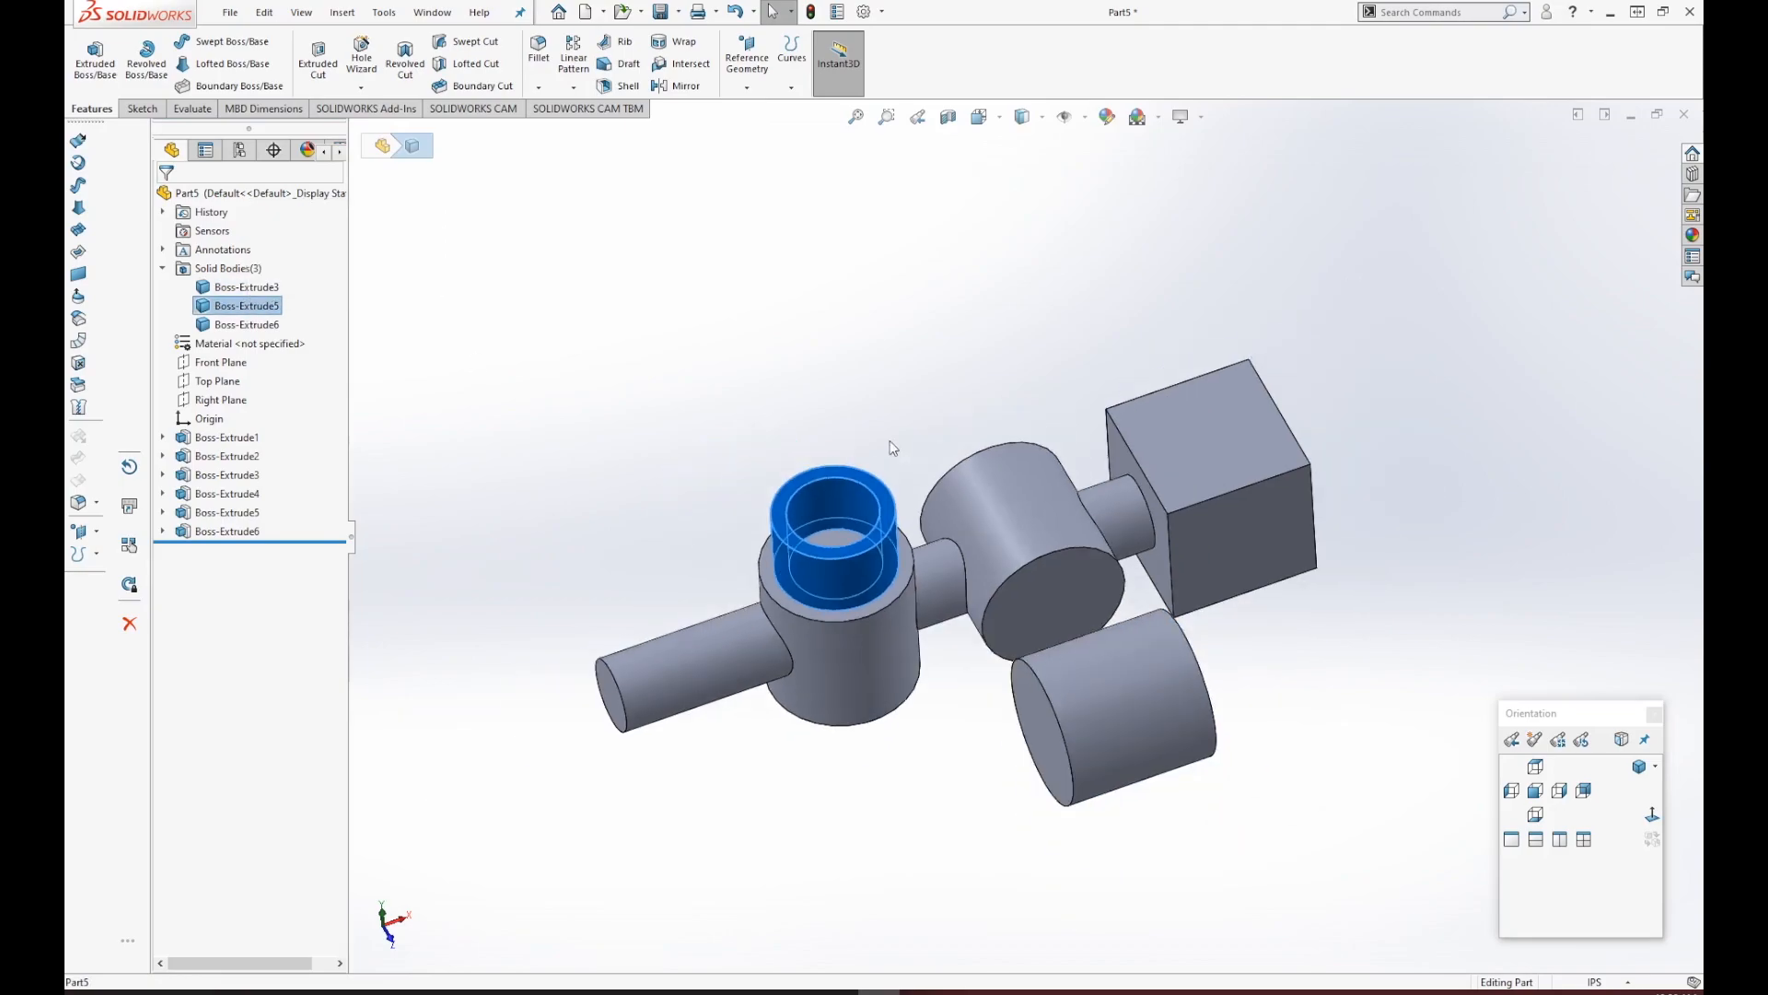
pyautogui.moveTo(892, 488); pyautogui.dragTo(888, 457, button='middle')
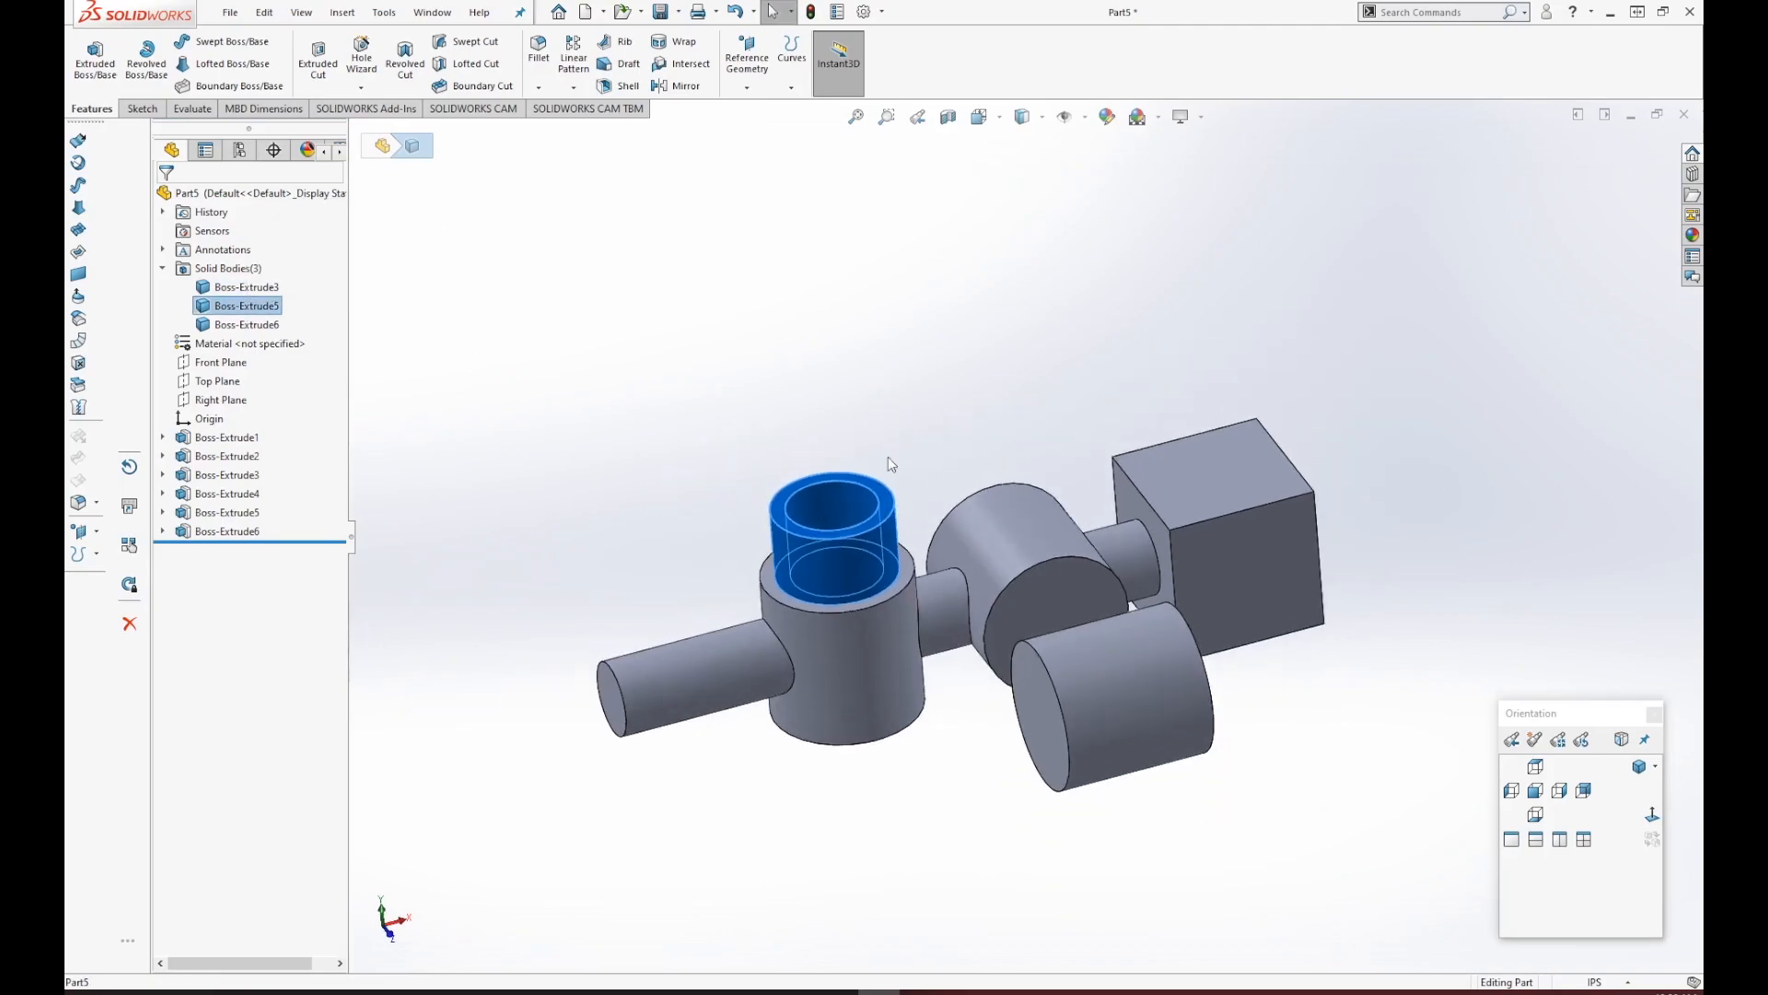
pyautogui.click(265, 327)
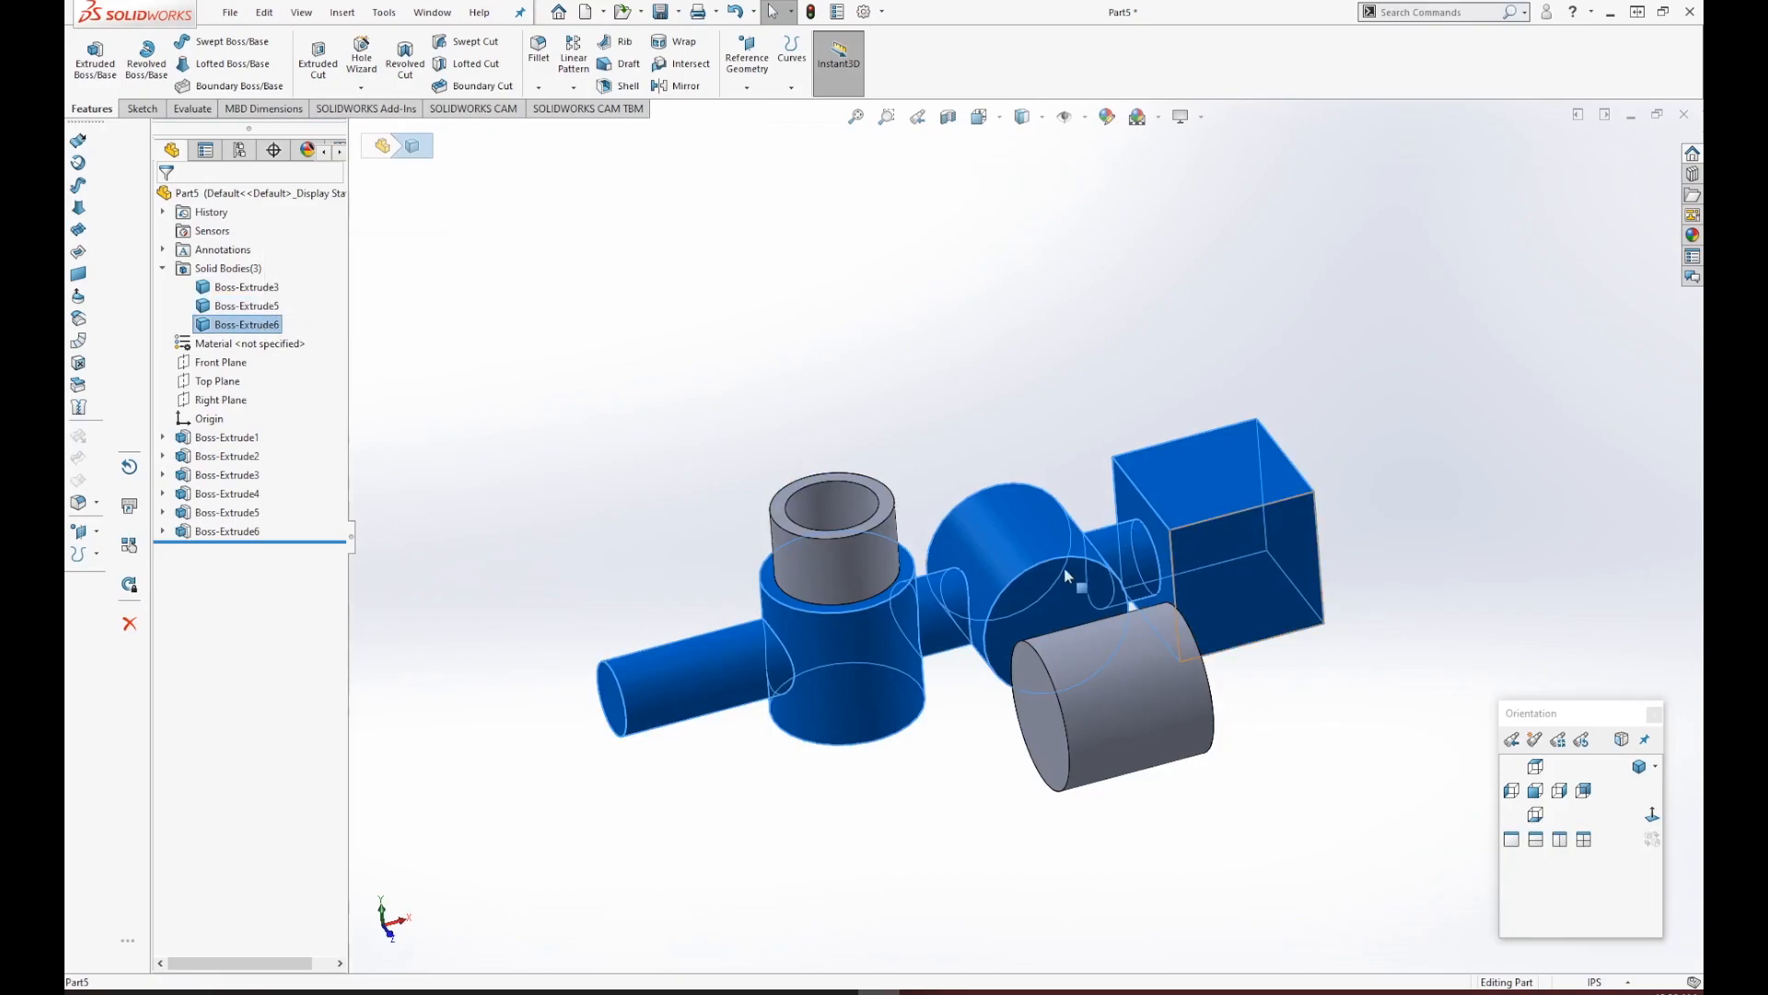
pyautogui.click(837, 798)
pyautogui.moveTo(836, 798); pyautogui.dragTo(1003, 704, button='middle')
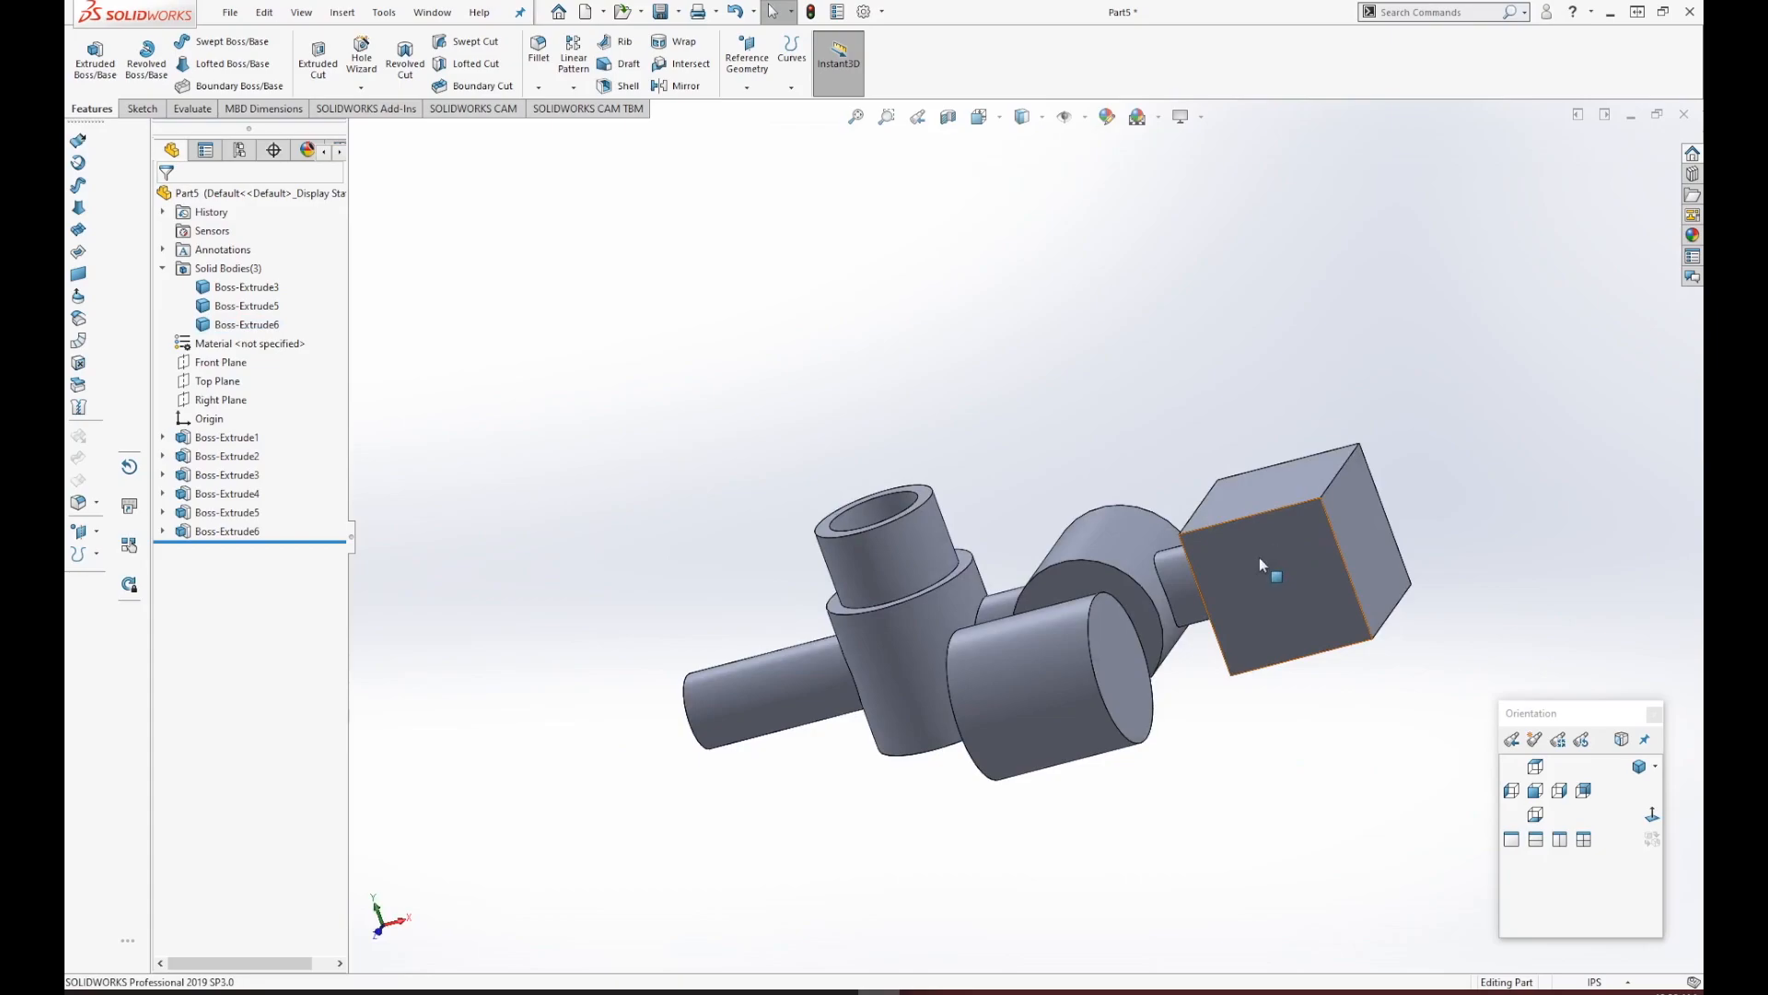
pyautogui.moveTo(807, 560); pyautogui.dragTo(1020, 617, button='middle')
pyautogui.scroll(-1, 1019, 615)
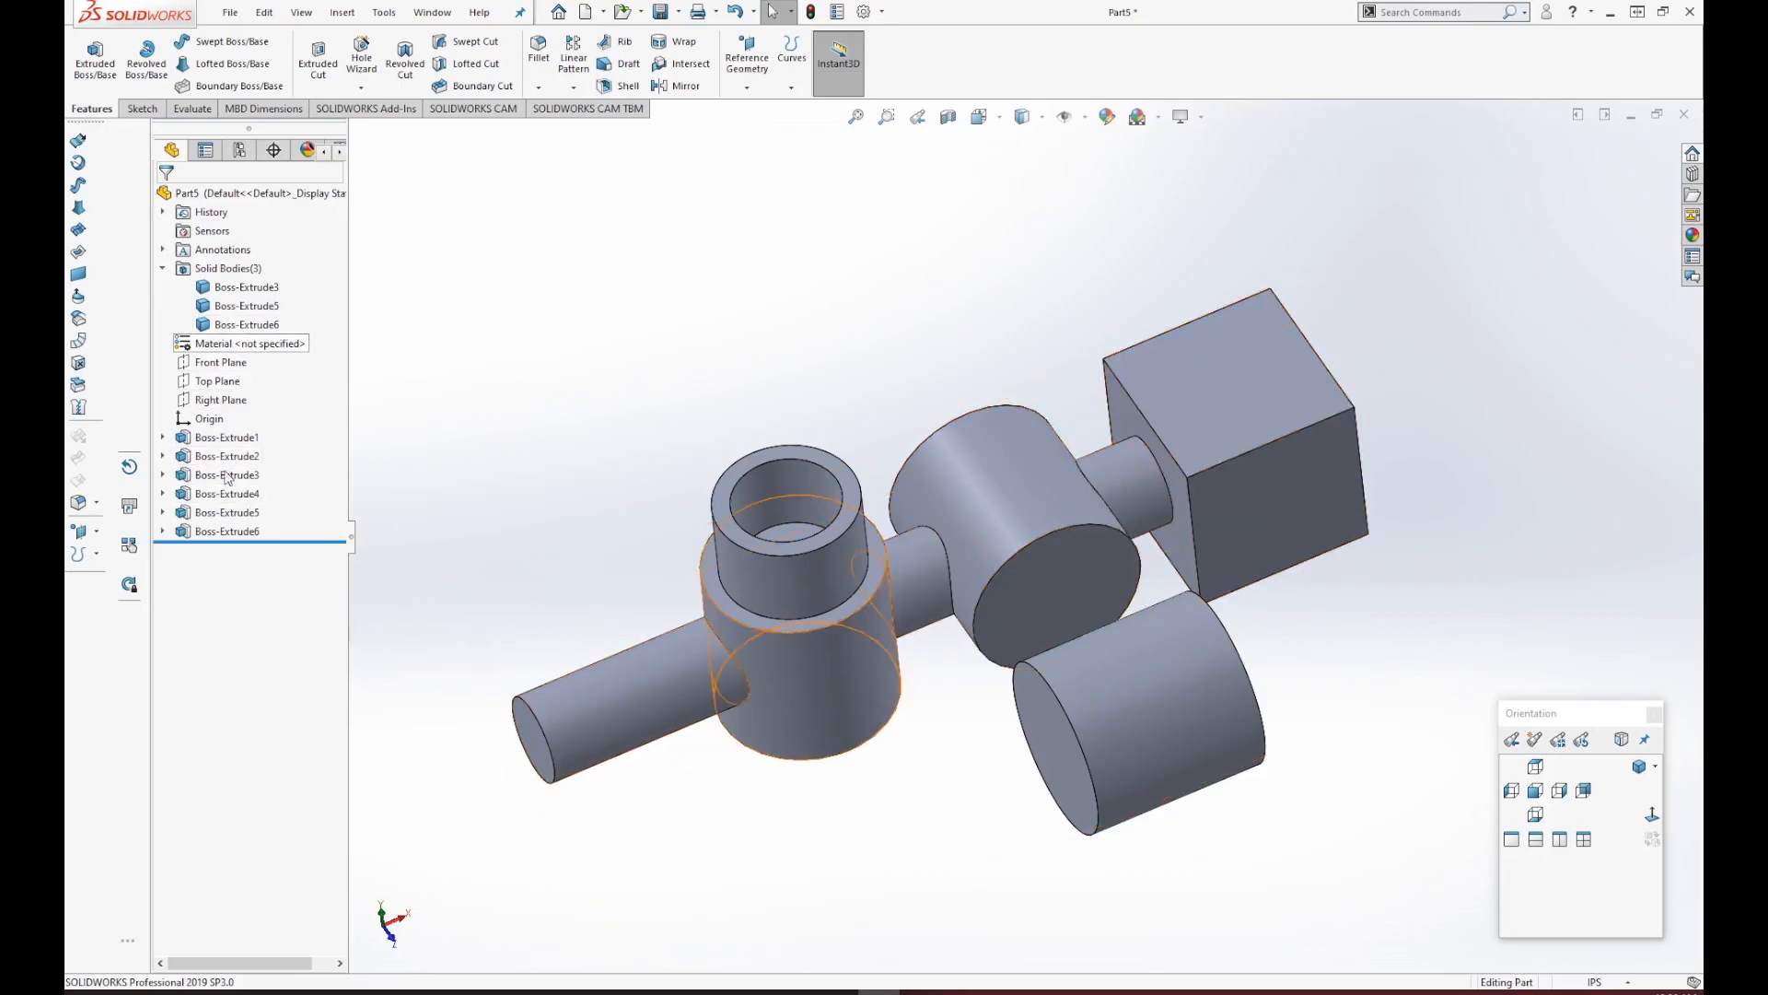
# Edit the rod's extrusion, checking the bodies in its feature scope, and turn off Merge result.
pyautogui.click(236, 533)
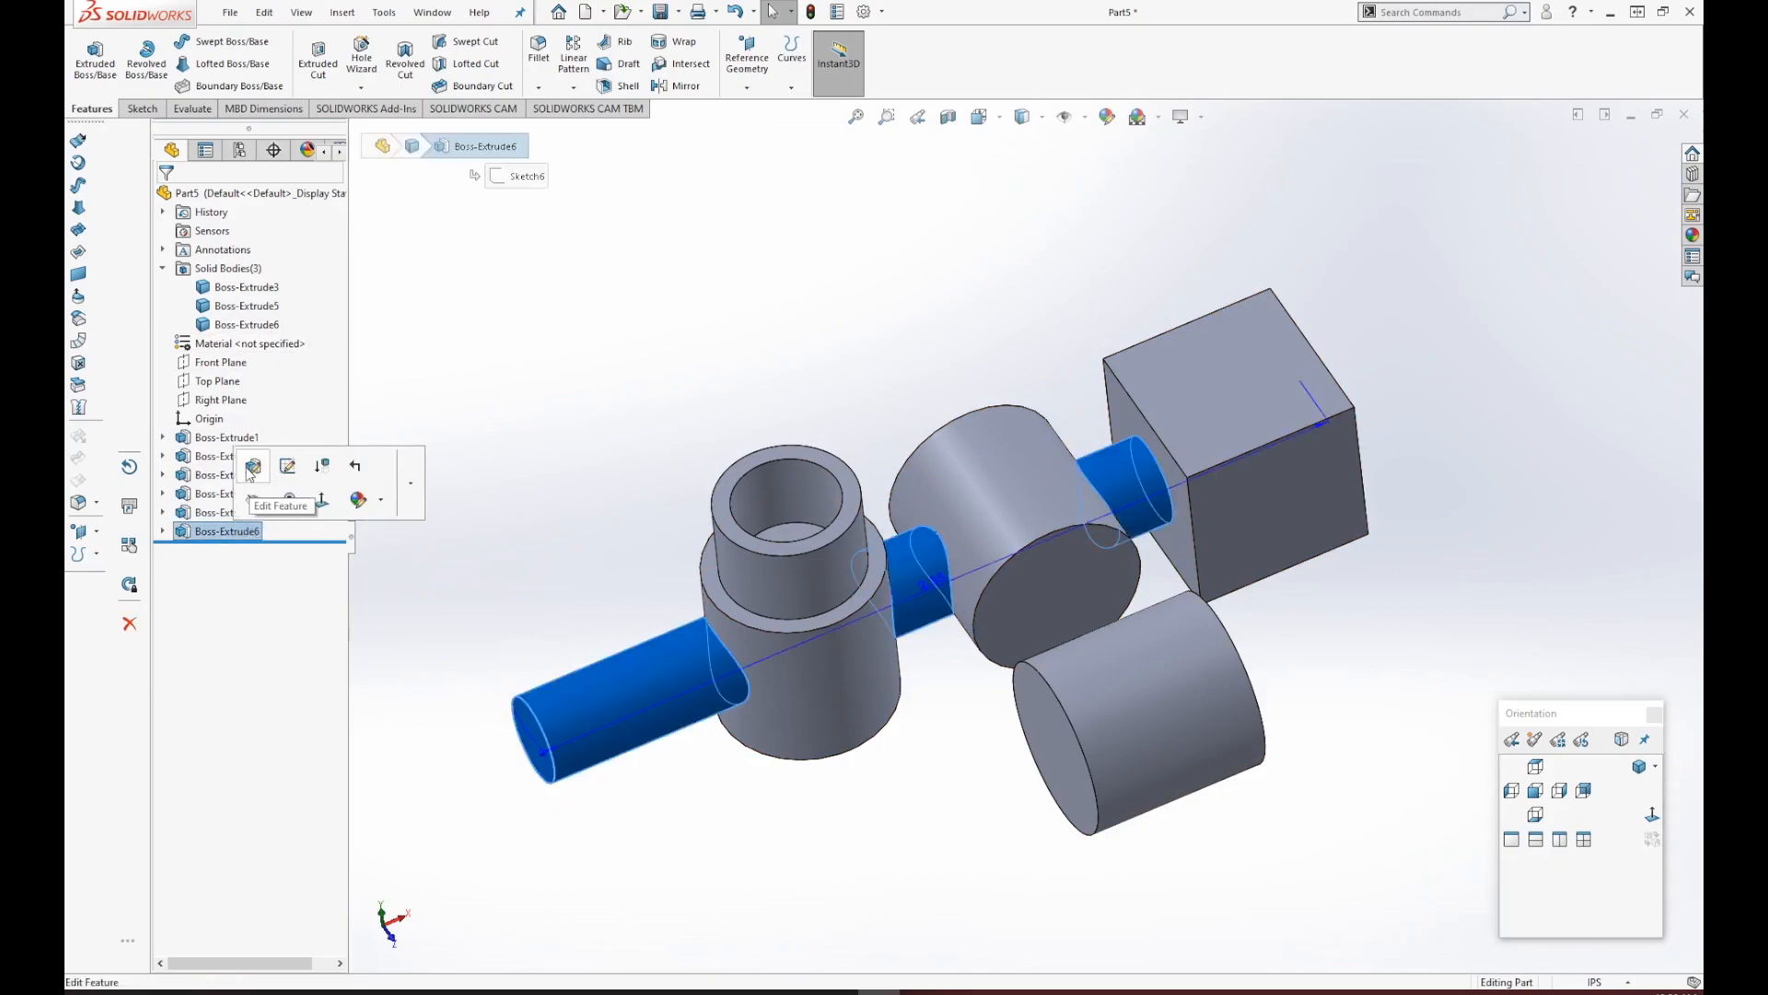
pyautogui.click(263, 468)
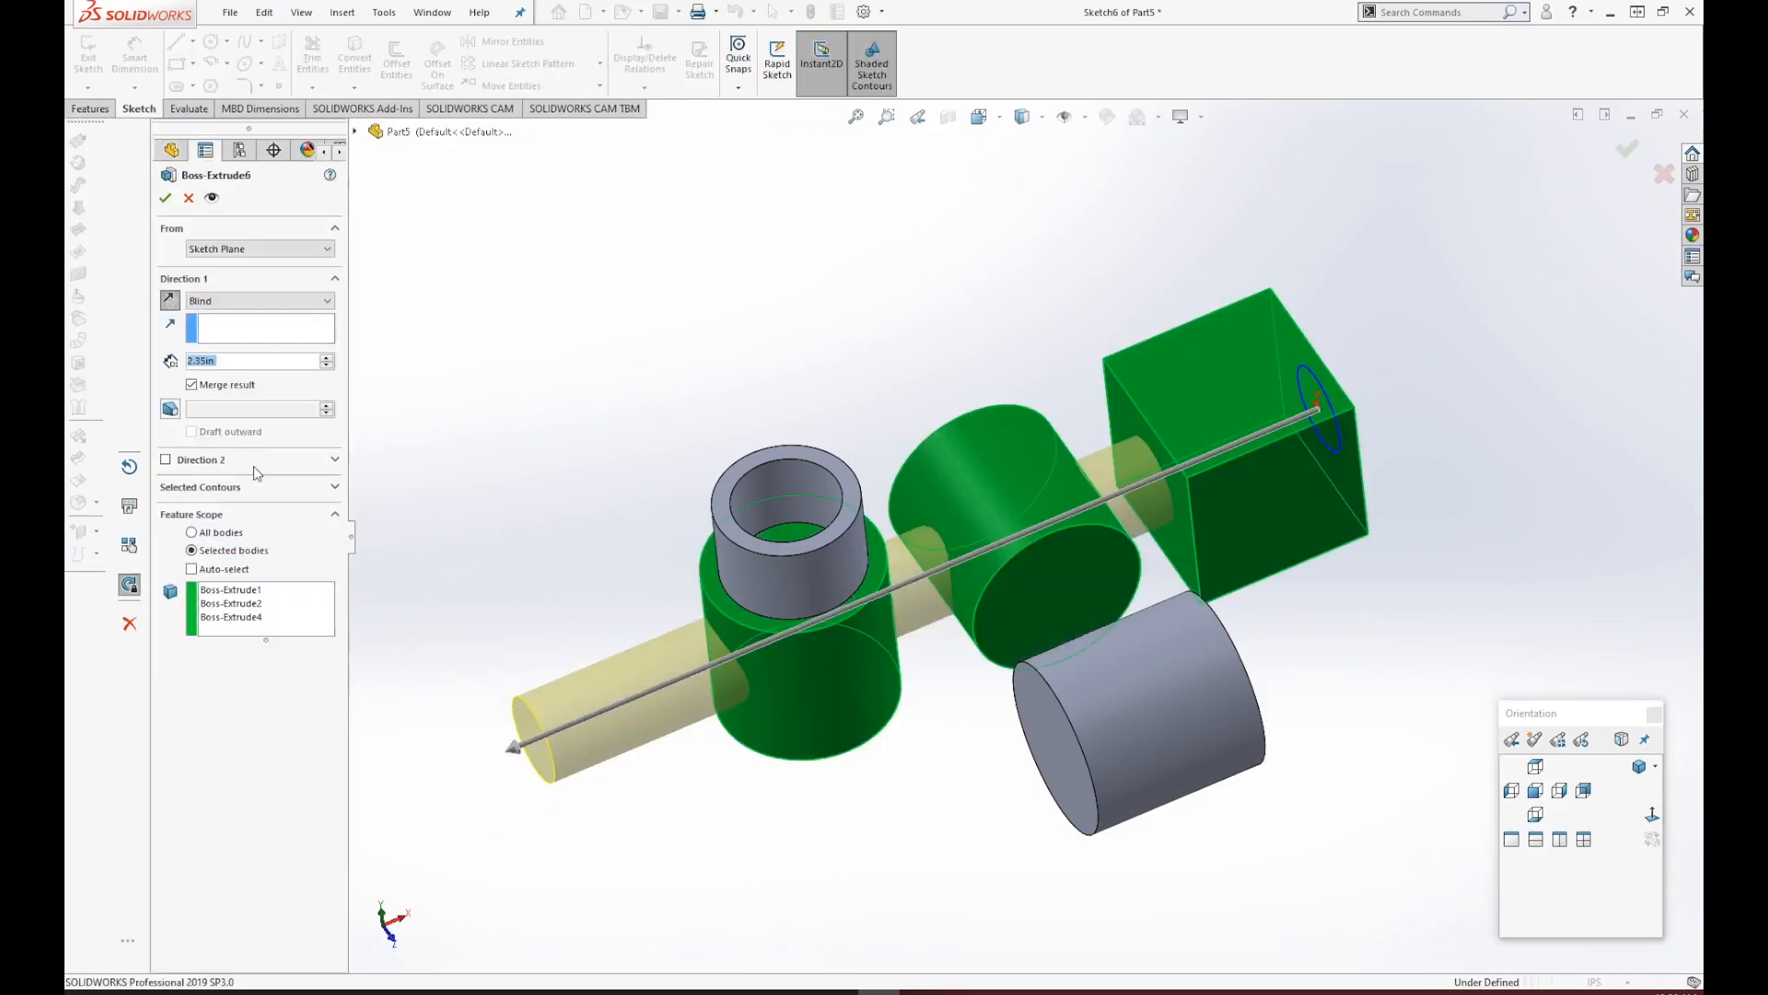
pyautogui.click(231, 591)
pyautogui.click(230, 604)
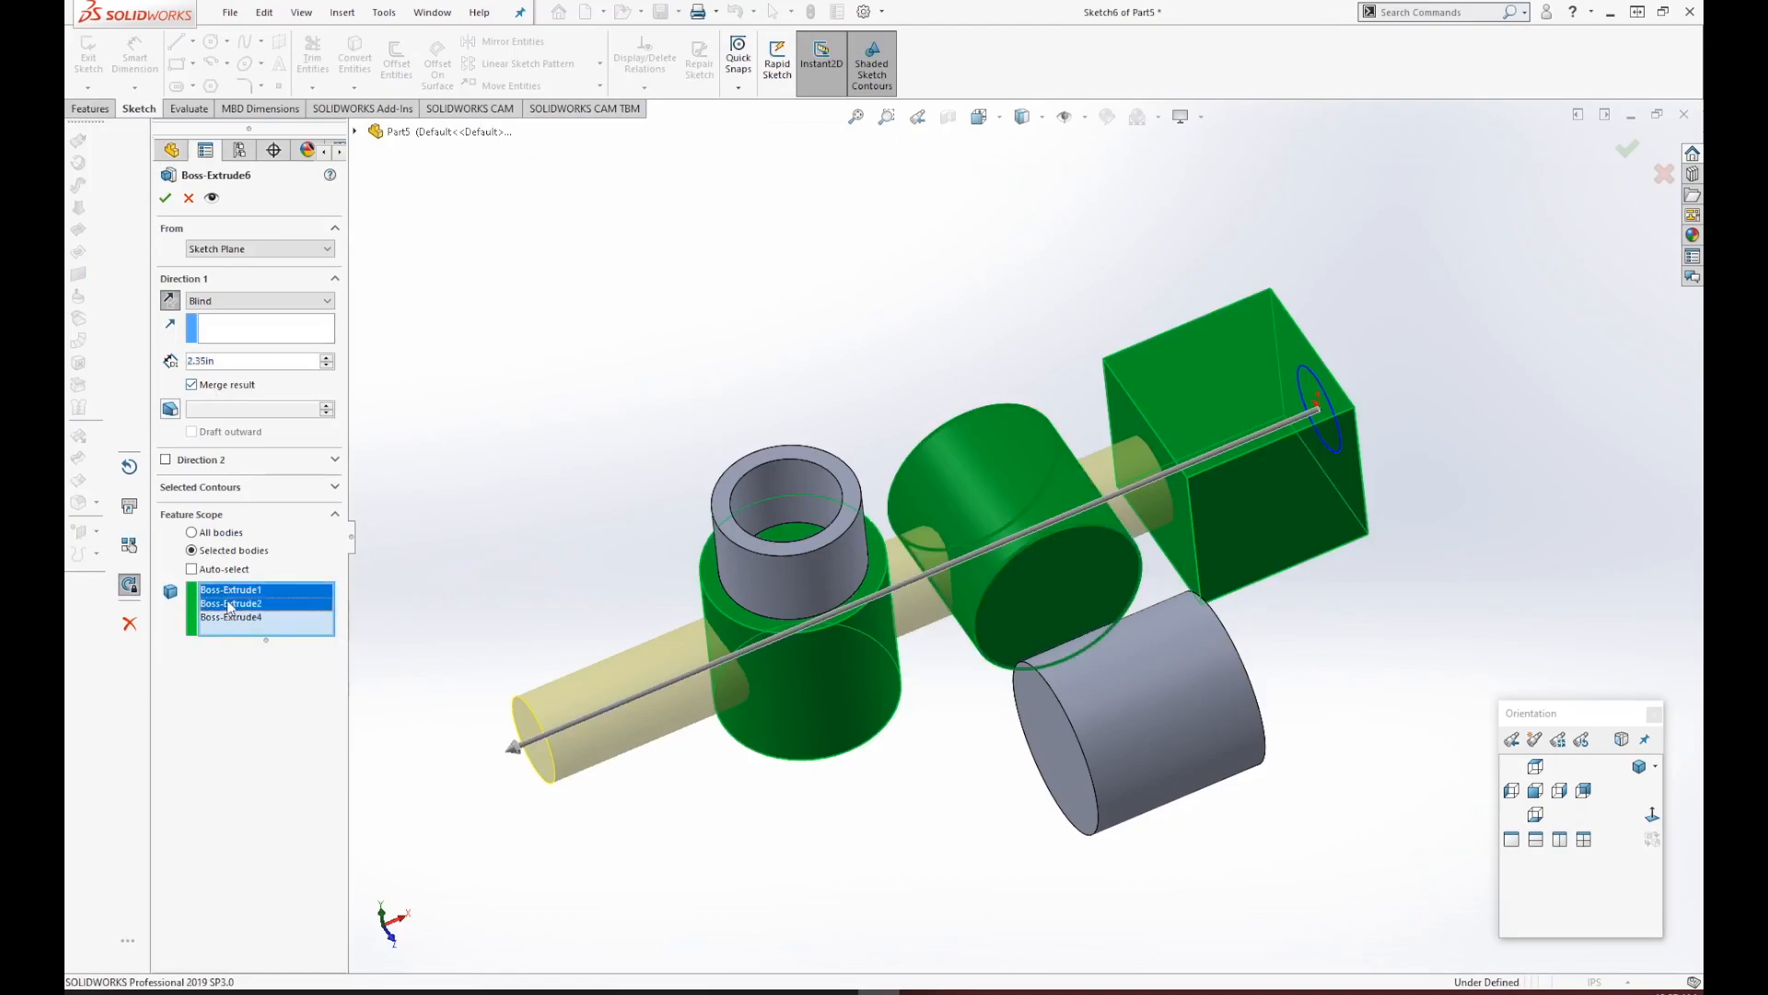
pyautogui.click(228, 617)
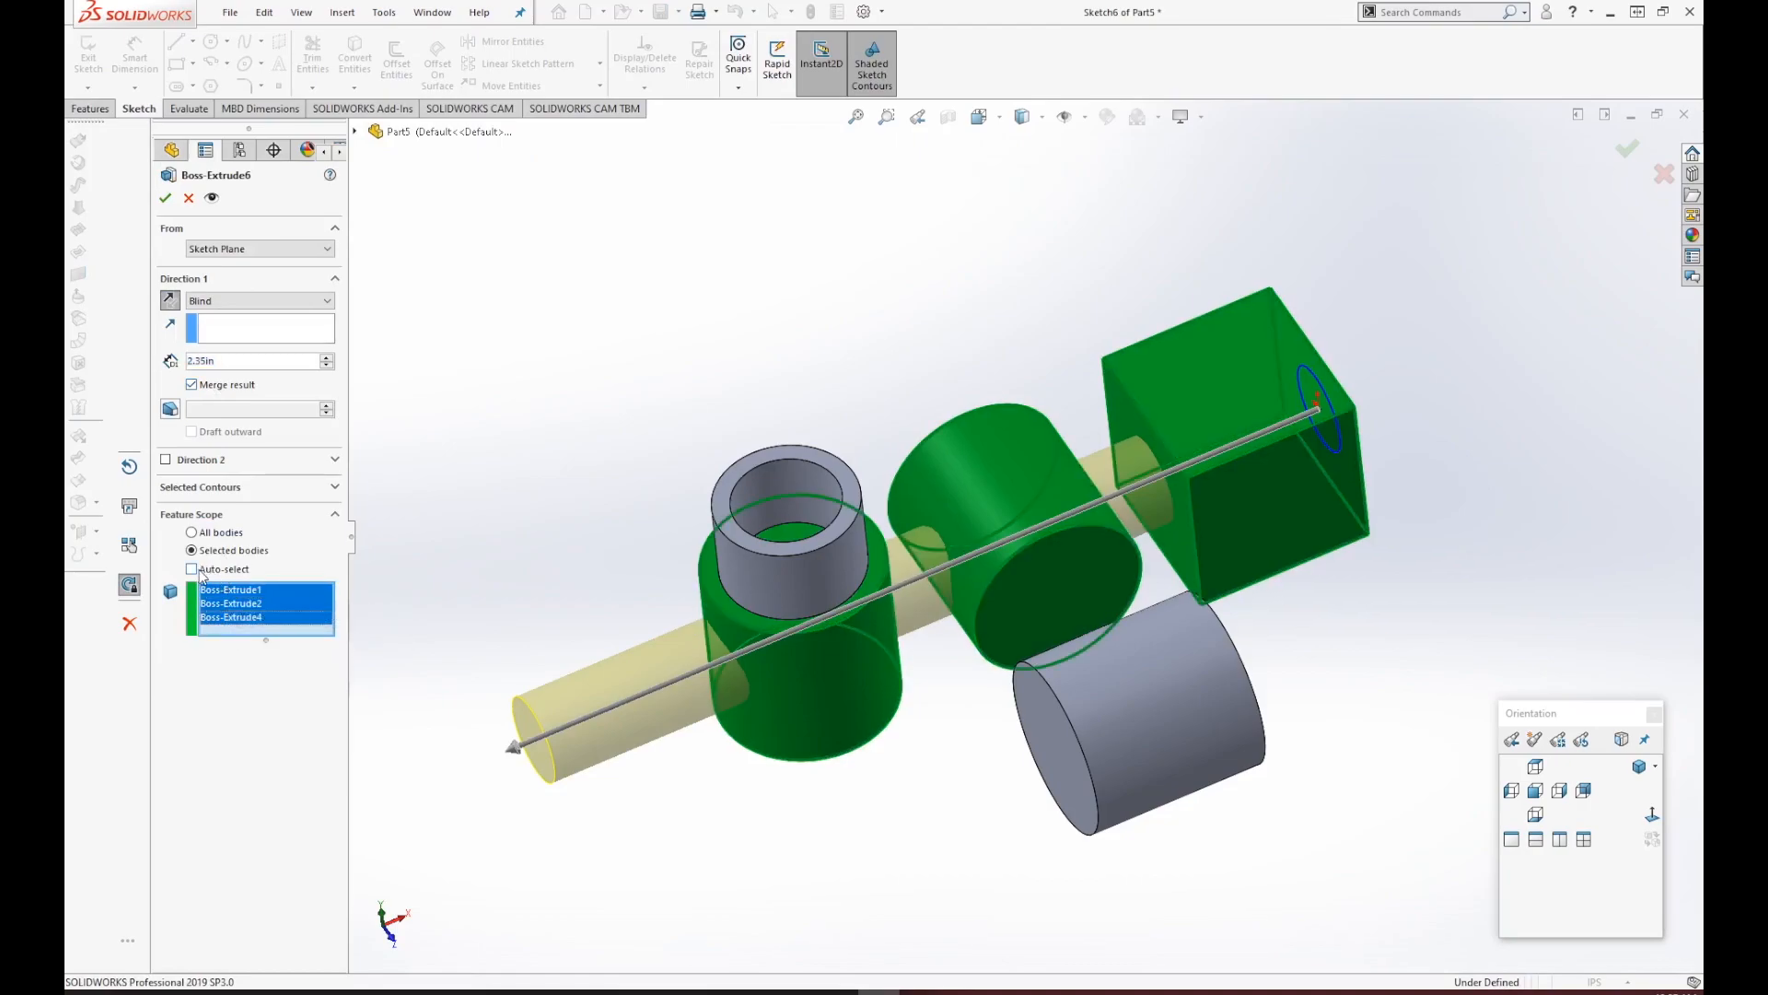
pyautogui.click(193, 385)
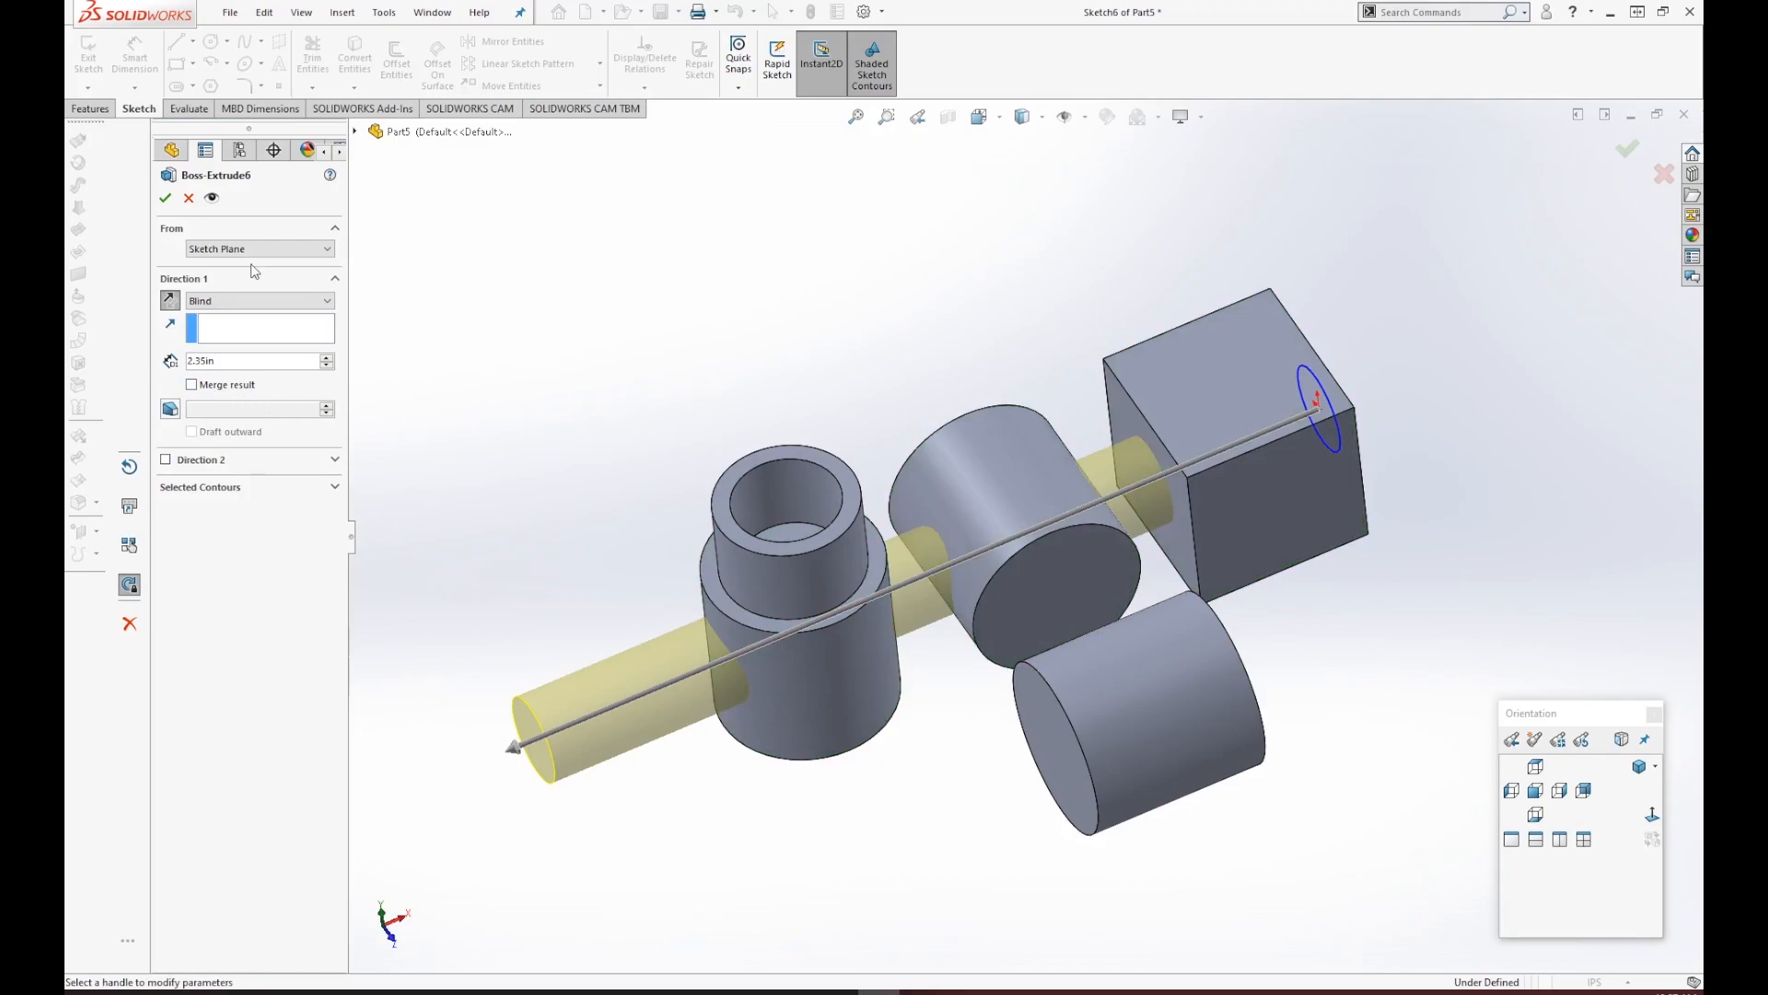
pyautogui.click(166, 200)
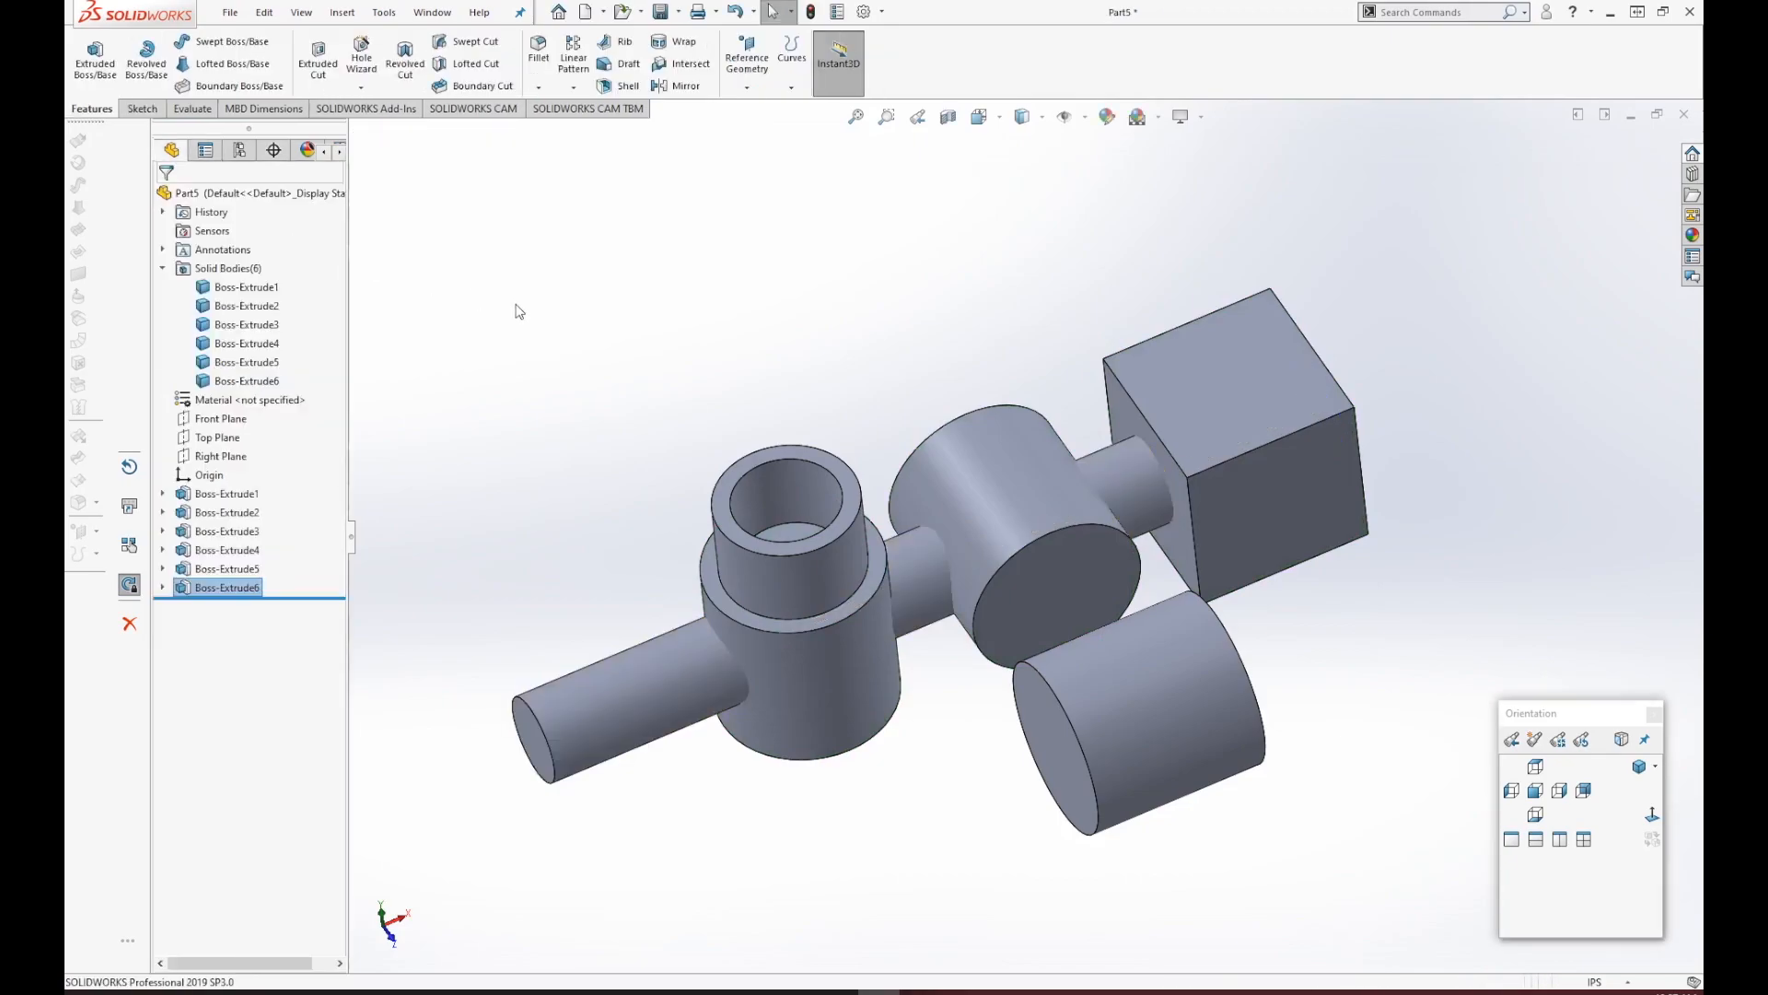
# Check each entry in the solid bodies list against the model, including the unmerged rod, ring, block and cylinders.
pyautogui.click(266, 383)
pyautogui.moveTo(700, 423); pyautogui.dragTo(644, 405, button='middle')
pyautogui.click(257, 362)
pyautogui.click(262, 344)
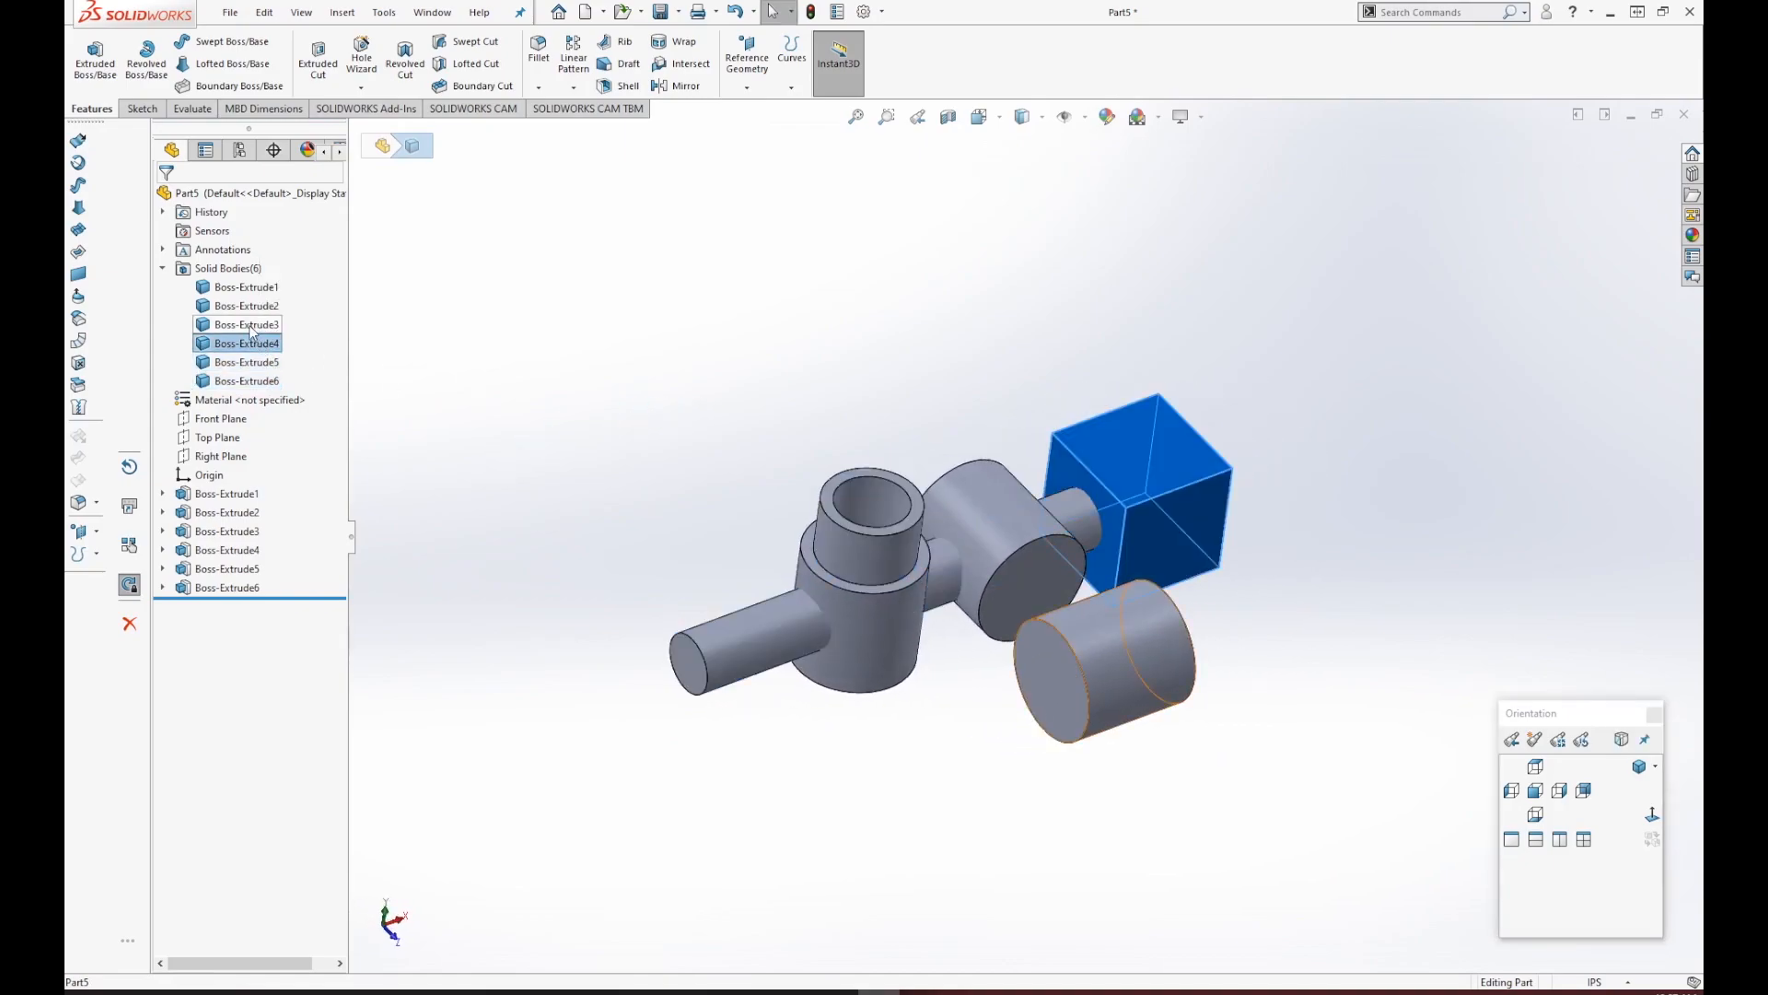
pyautogui.click(235, 324)
pyautogui.click(228, 305)
pyautogui.click(223, 288)
pyautogui.click(677, 401)
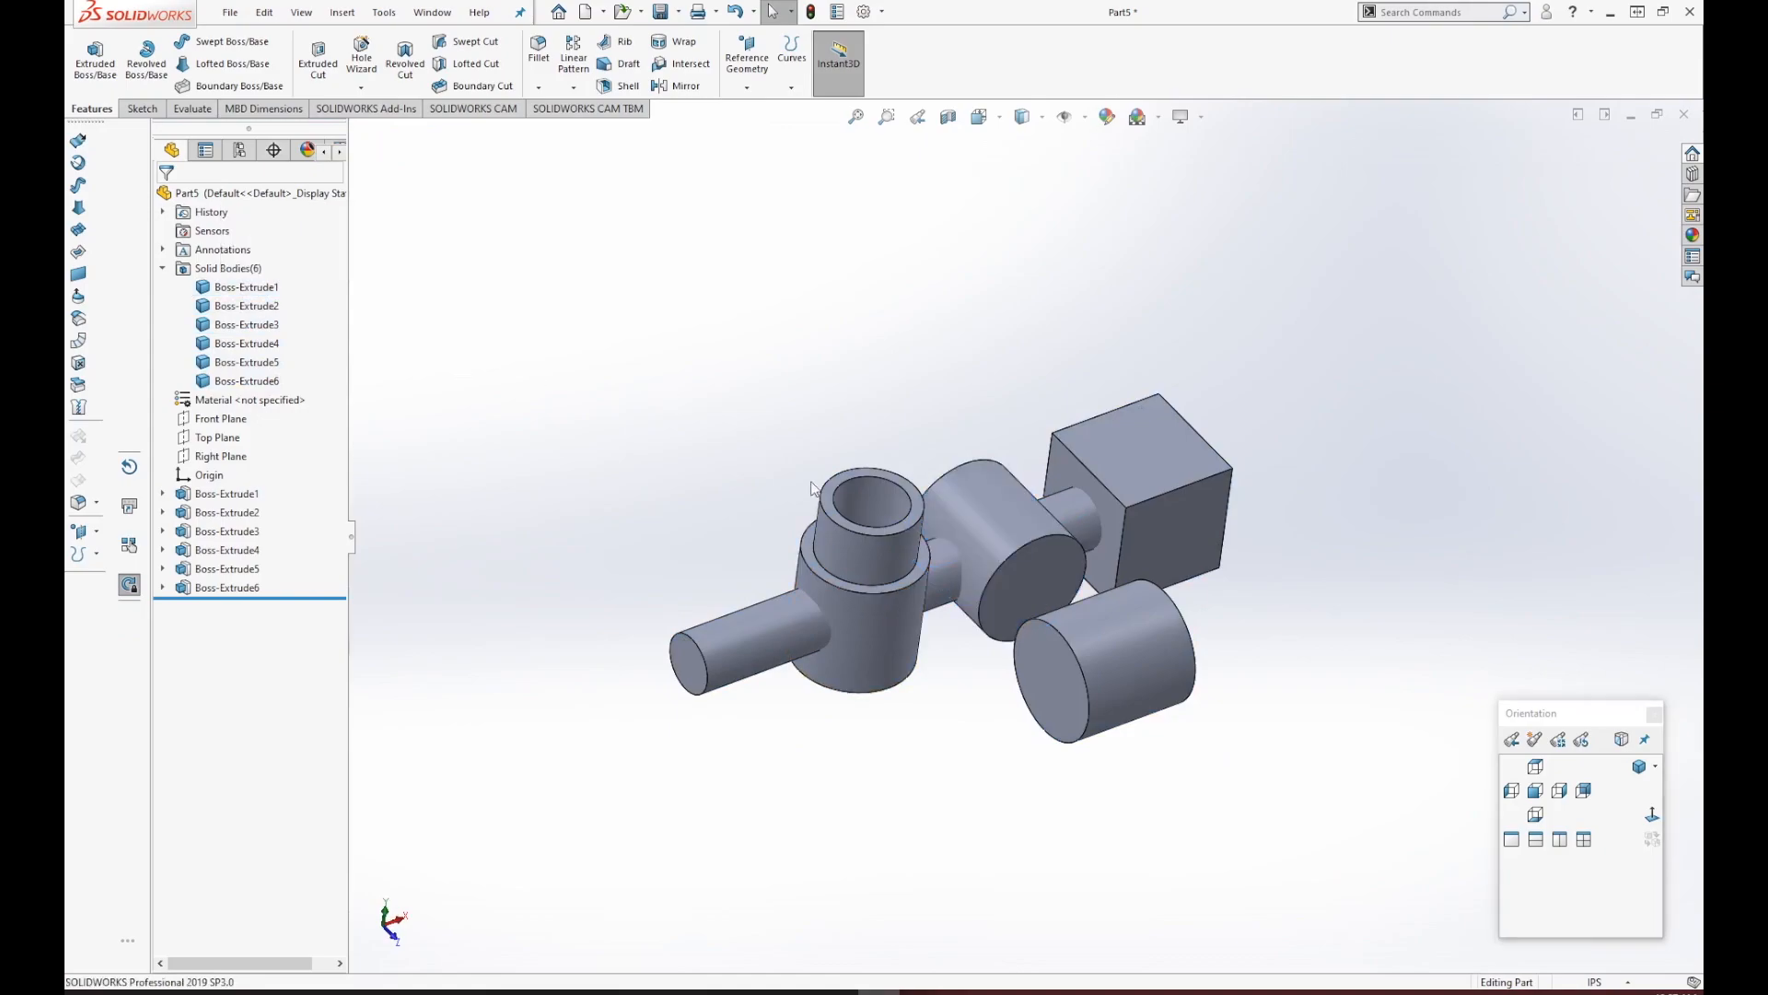
pyautogui.scroll(-3, 941, 574)
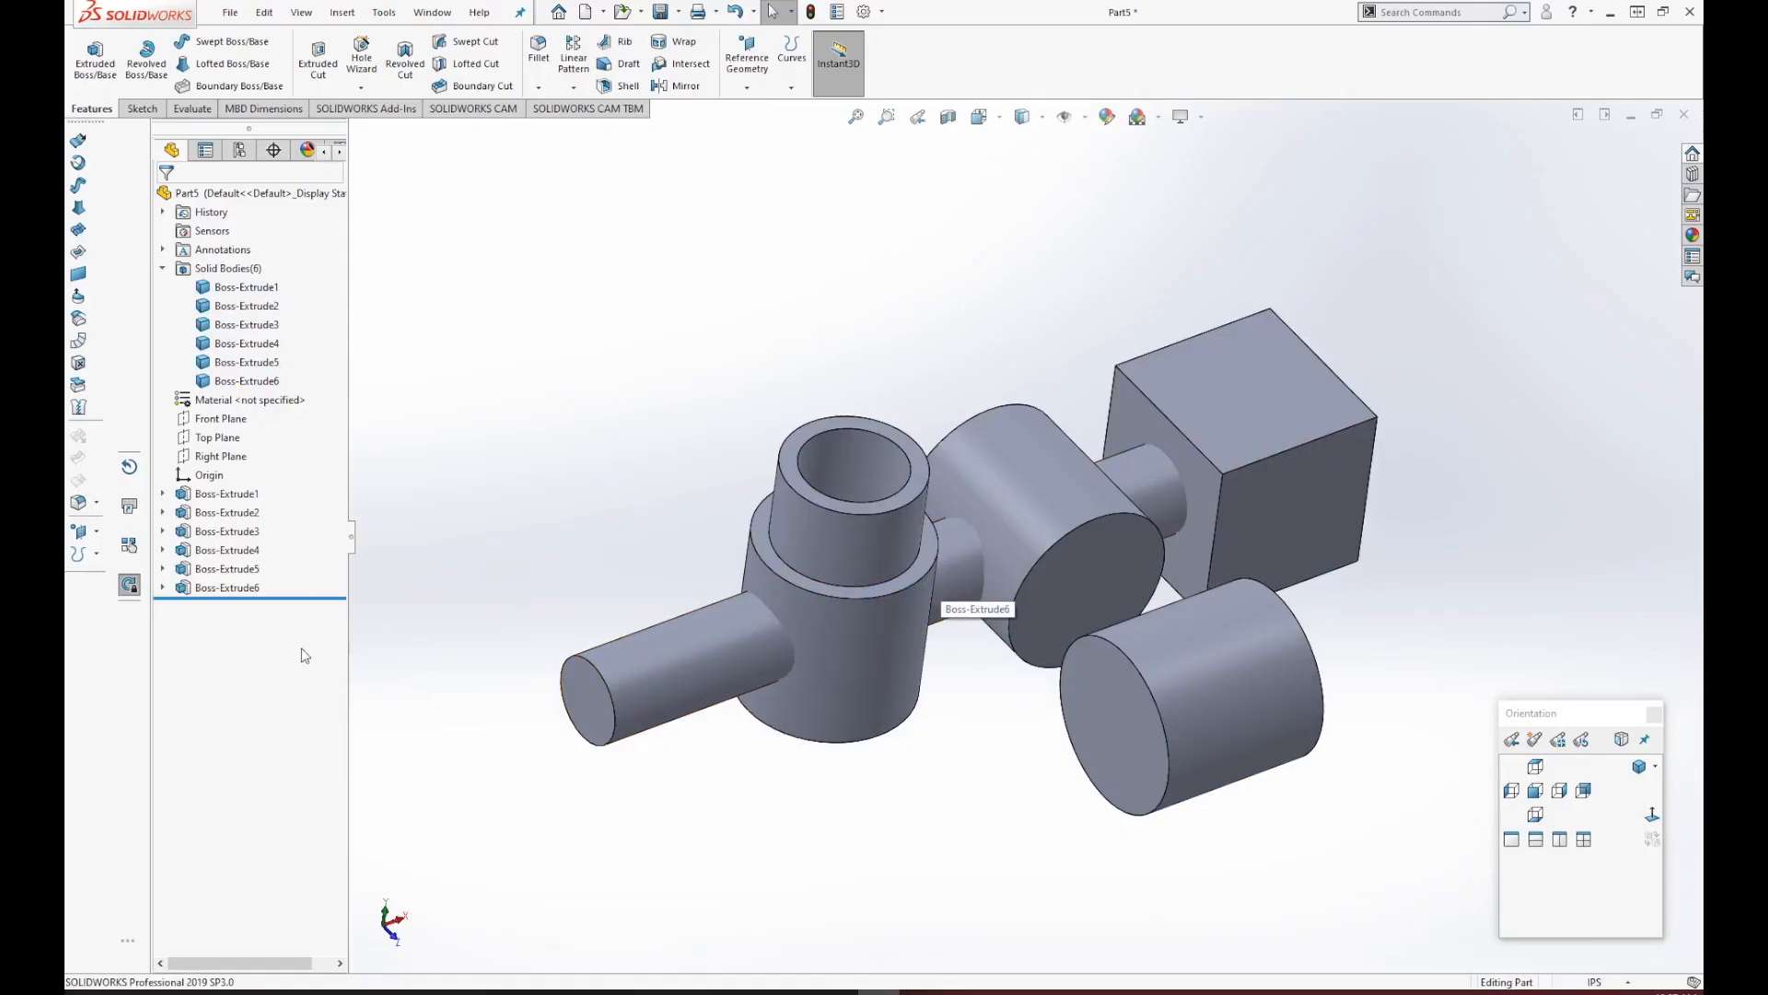
# Edit the rod's extrusion to turn Merge result on and auto-select off, limiting the feature scope to the upright cylinder and the block.
pyautogui.click(229, 589)
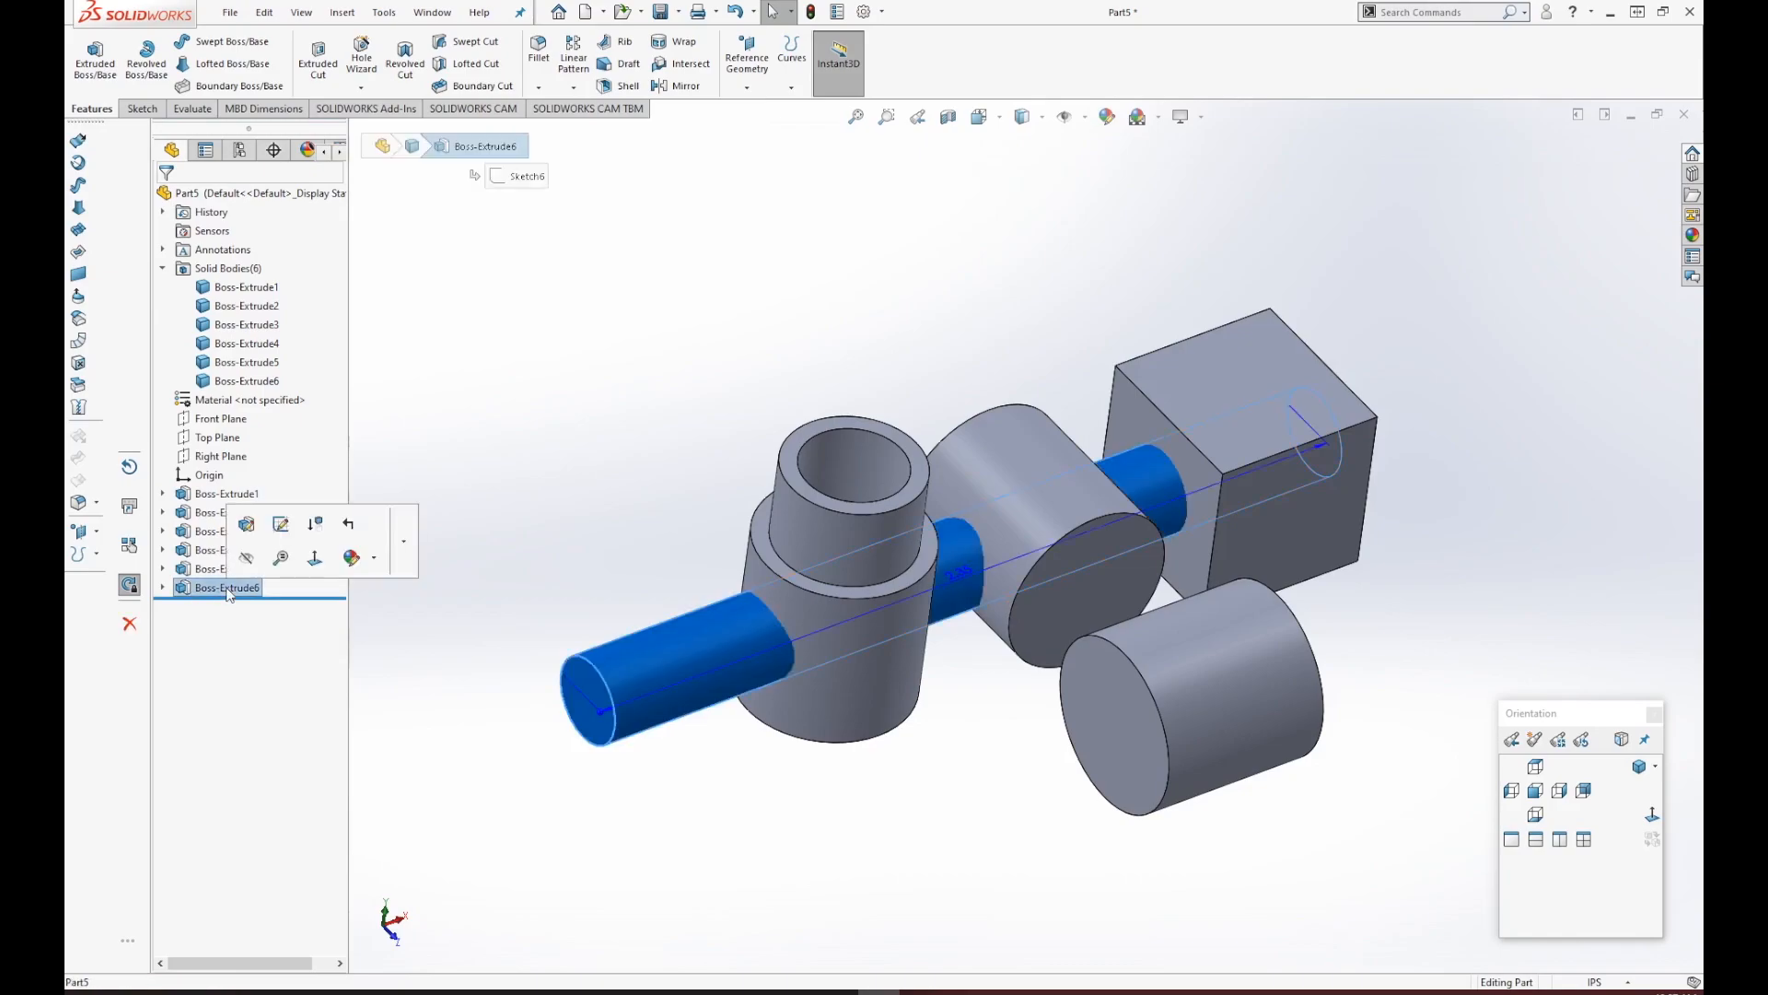
pyautogui.click(247, 526)
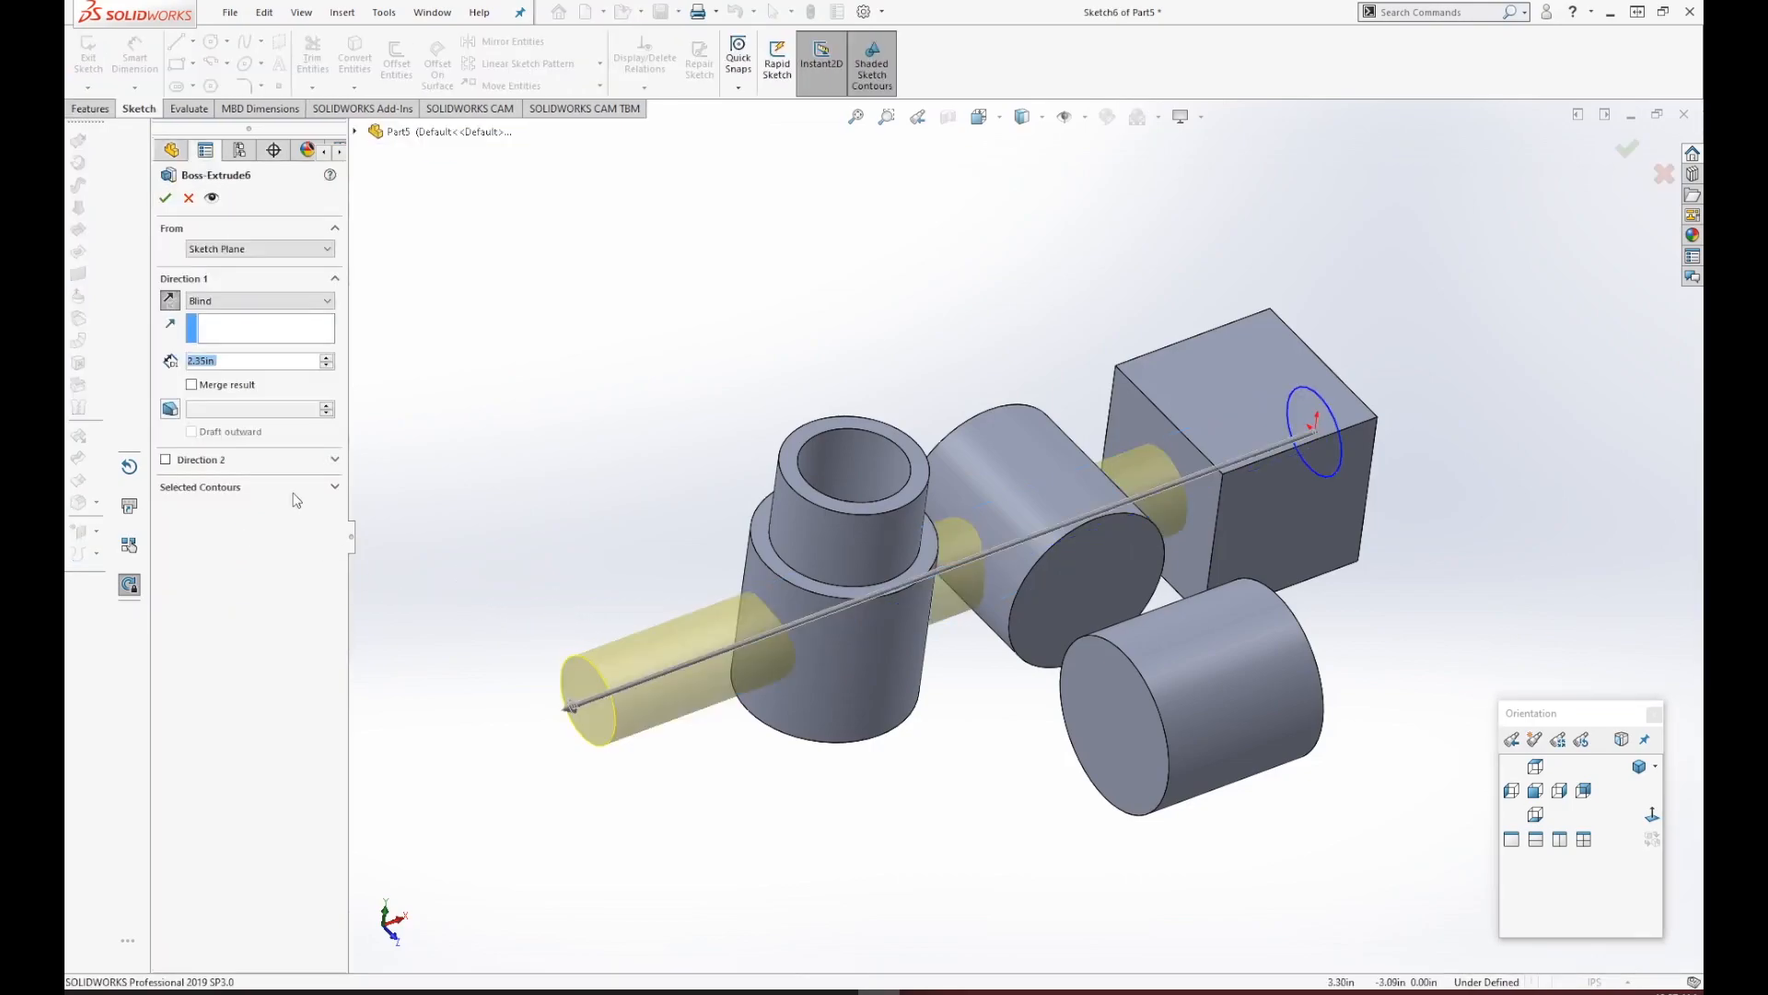
pyautogui.click(192, 385)
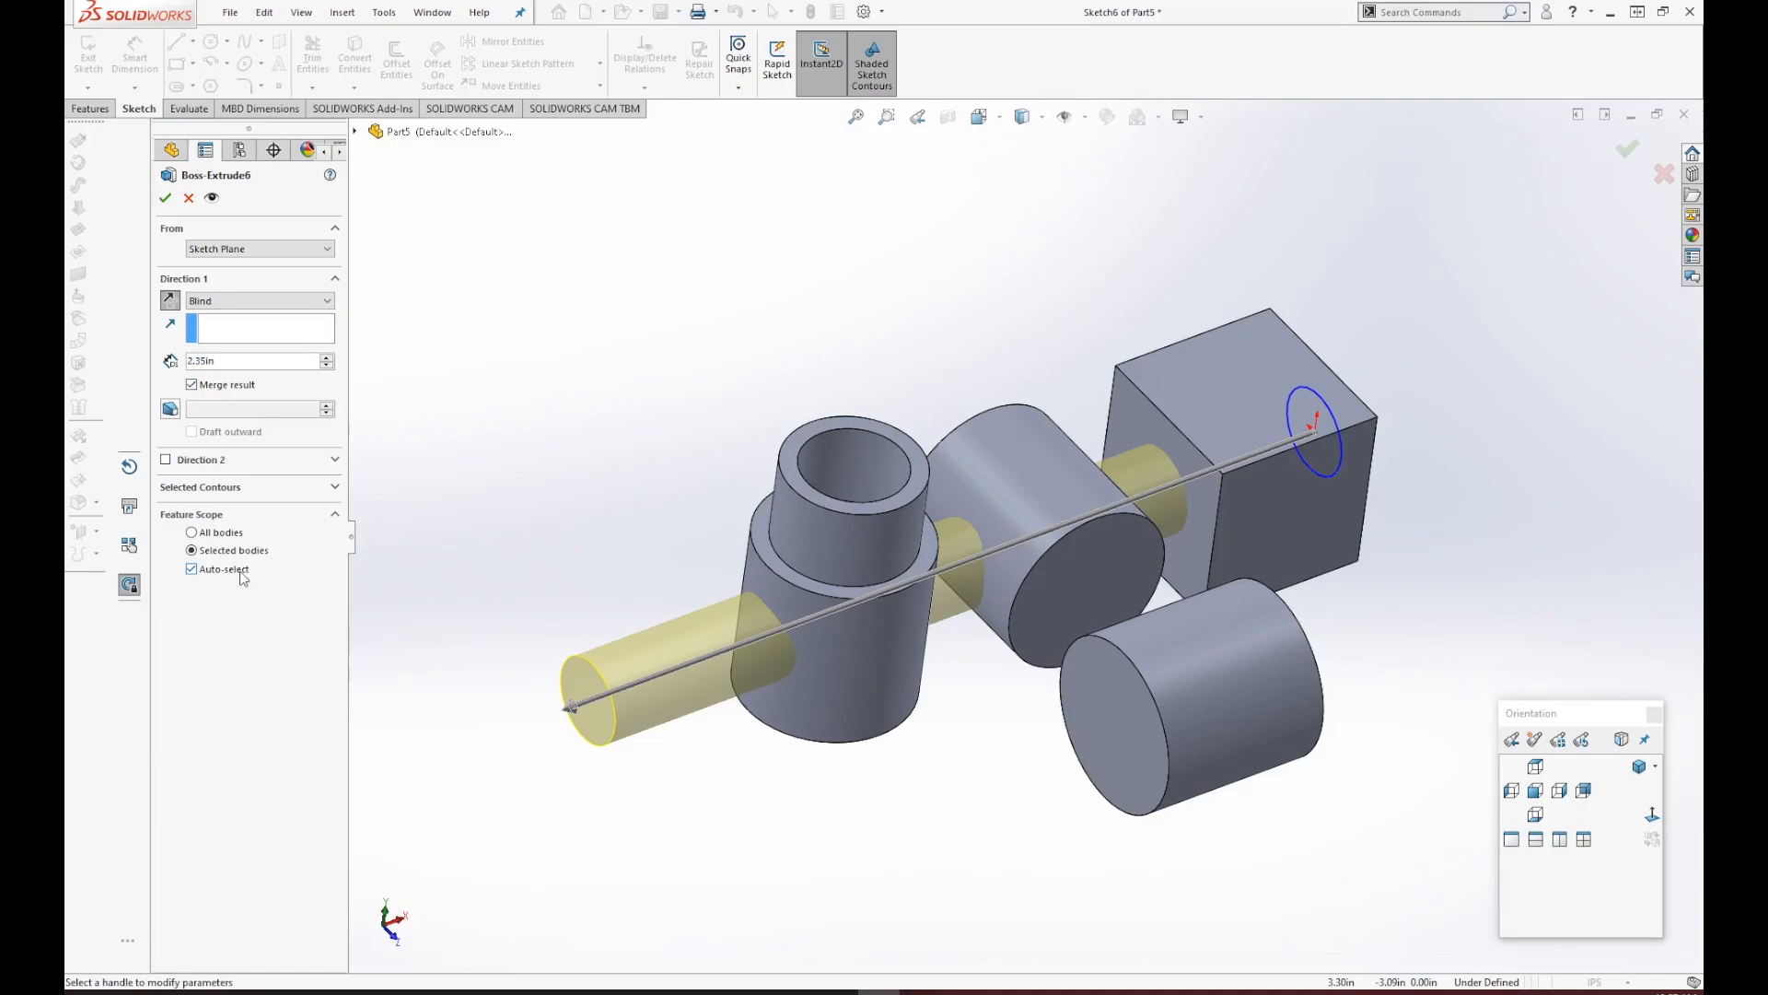
pyautogui.click(192, 570)
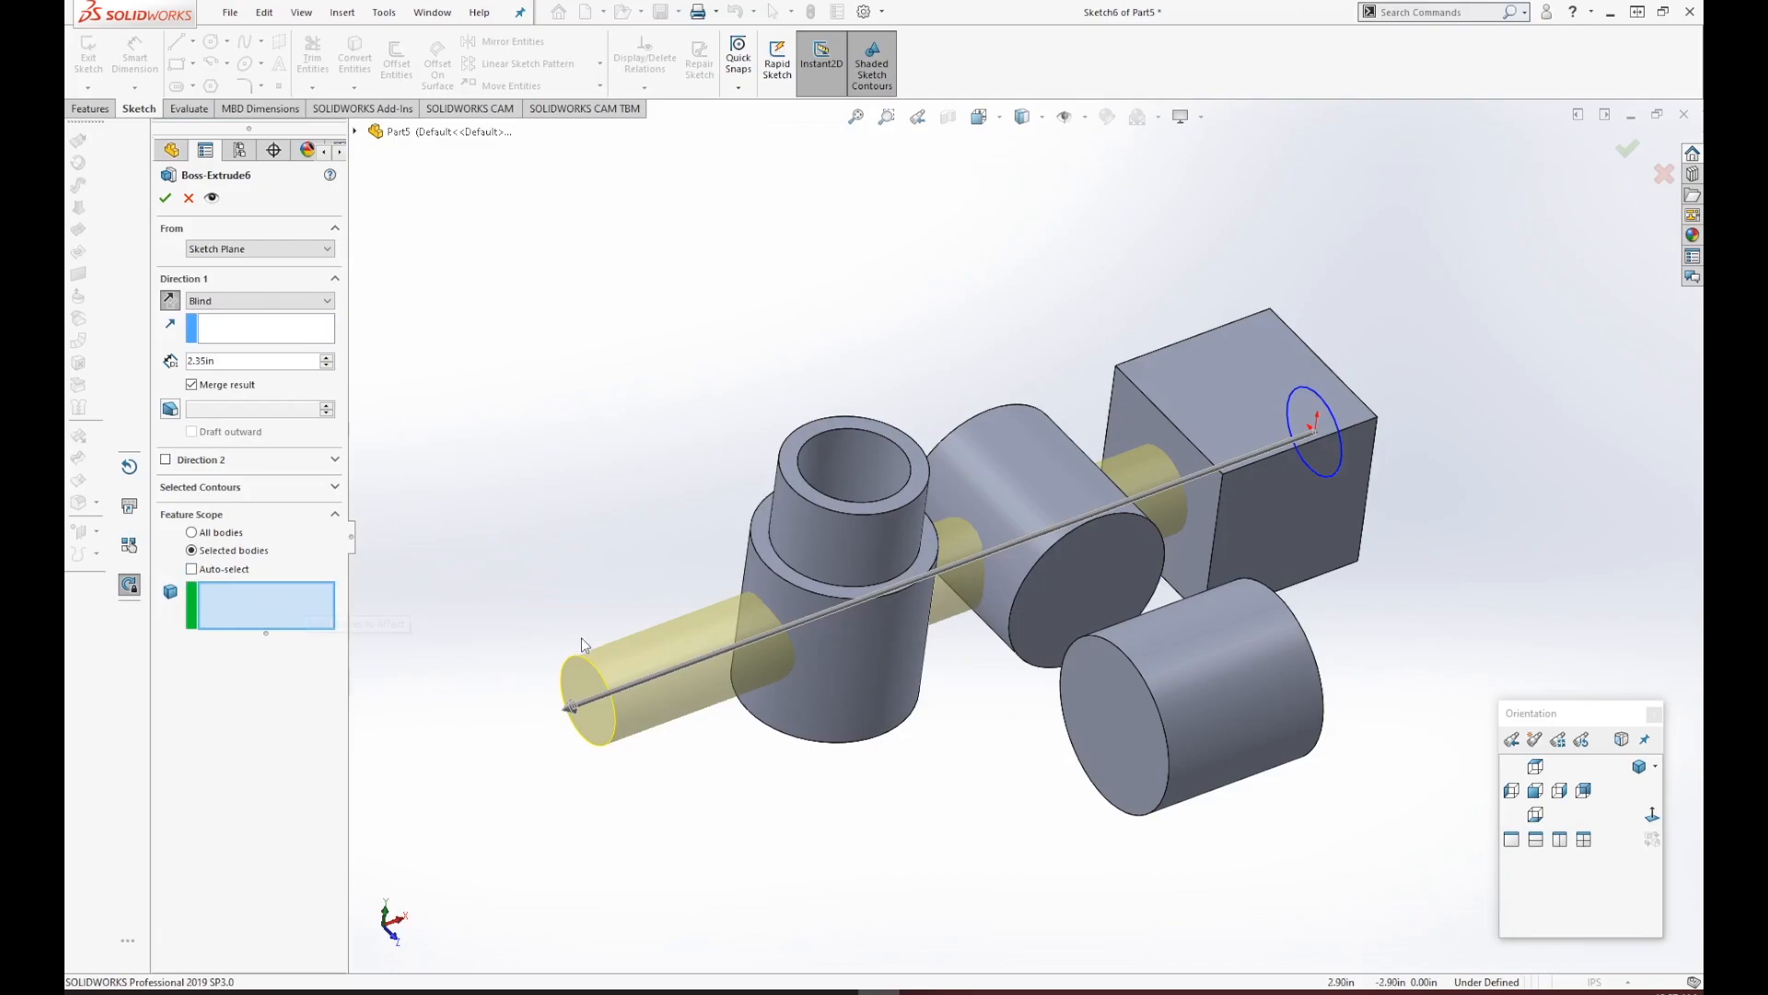
pyautogui.scroll(-1, 938, 802)
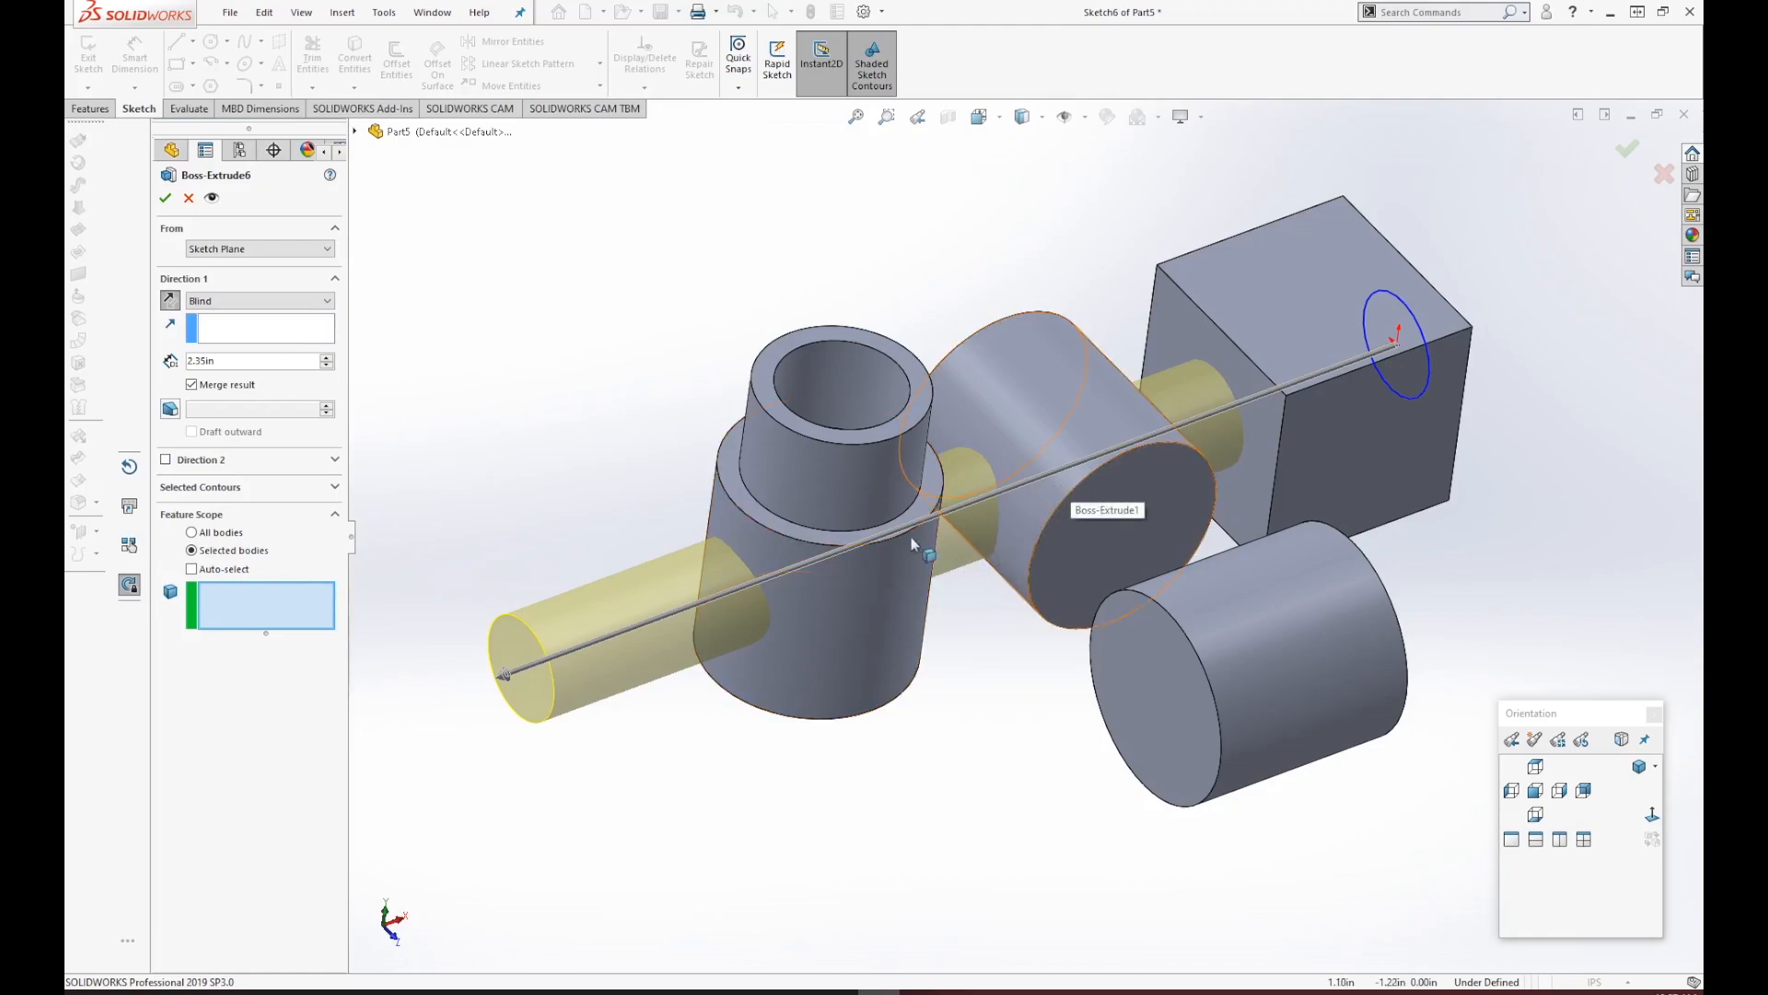
pyautogui.click(823, 557)
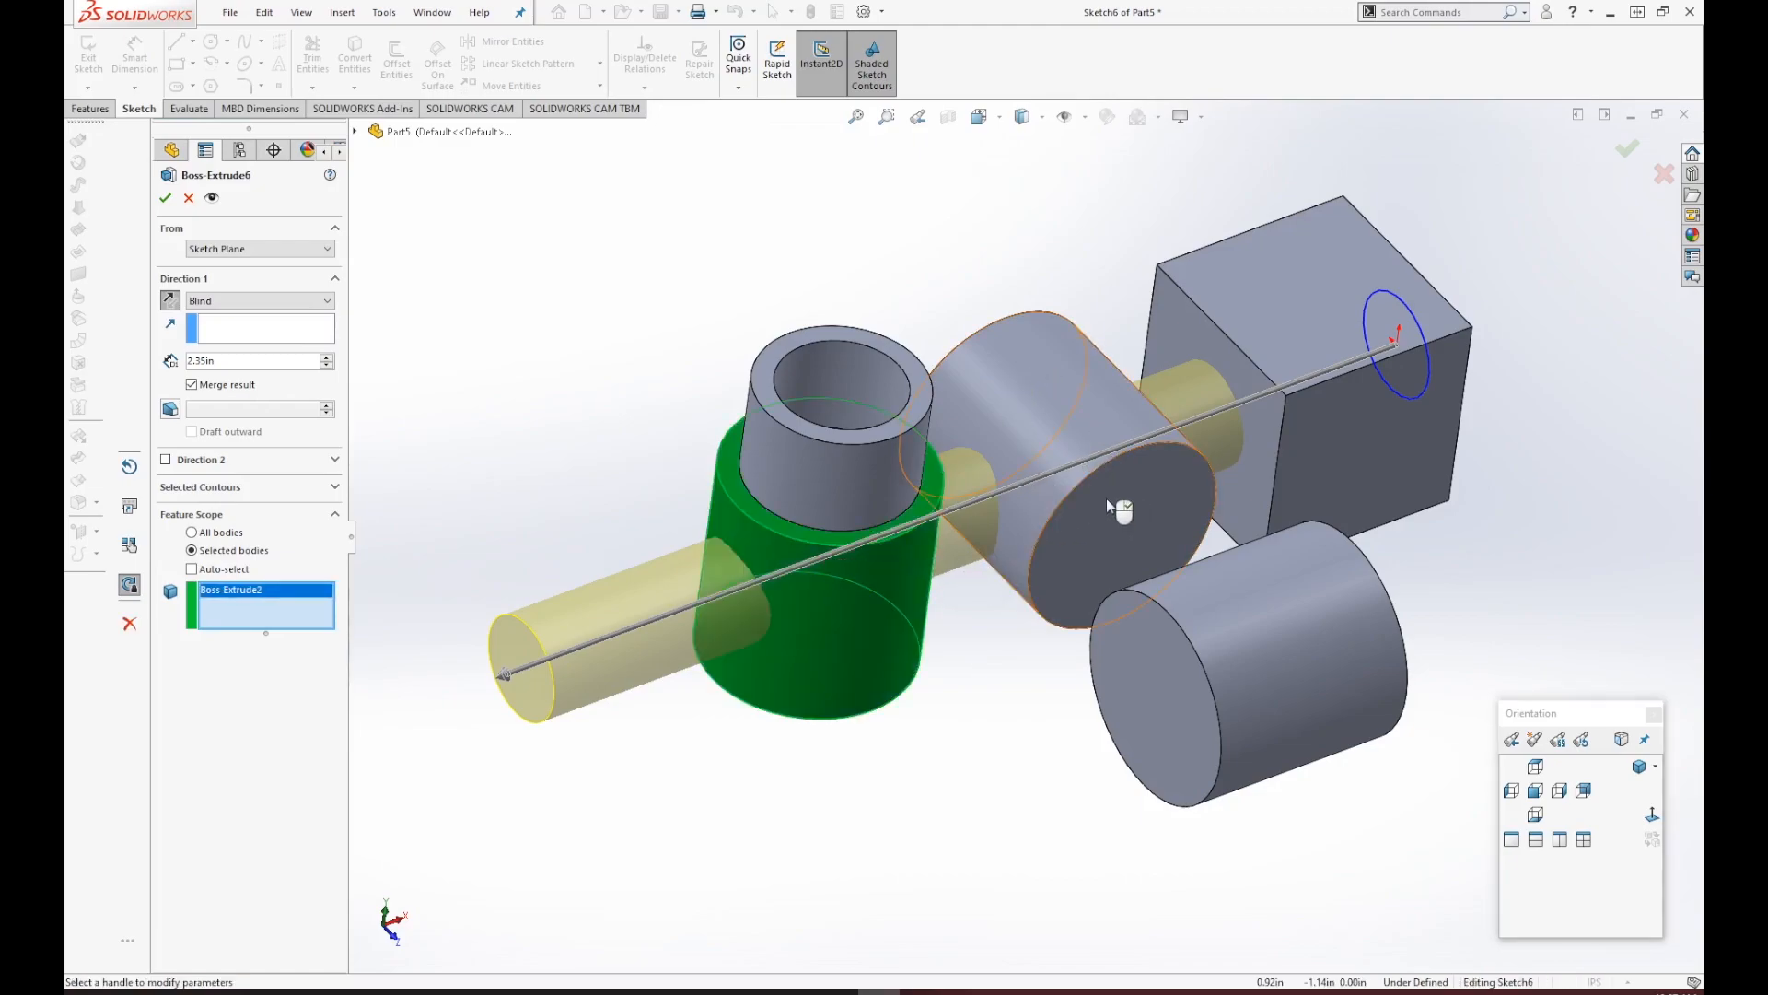
pyautogui.moveTo(978, 703); pyautogui.dragTo(433, 613, button='middle')
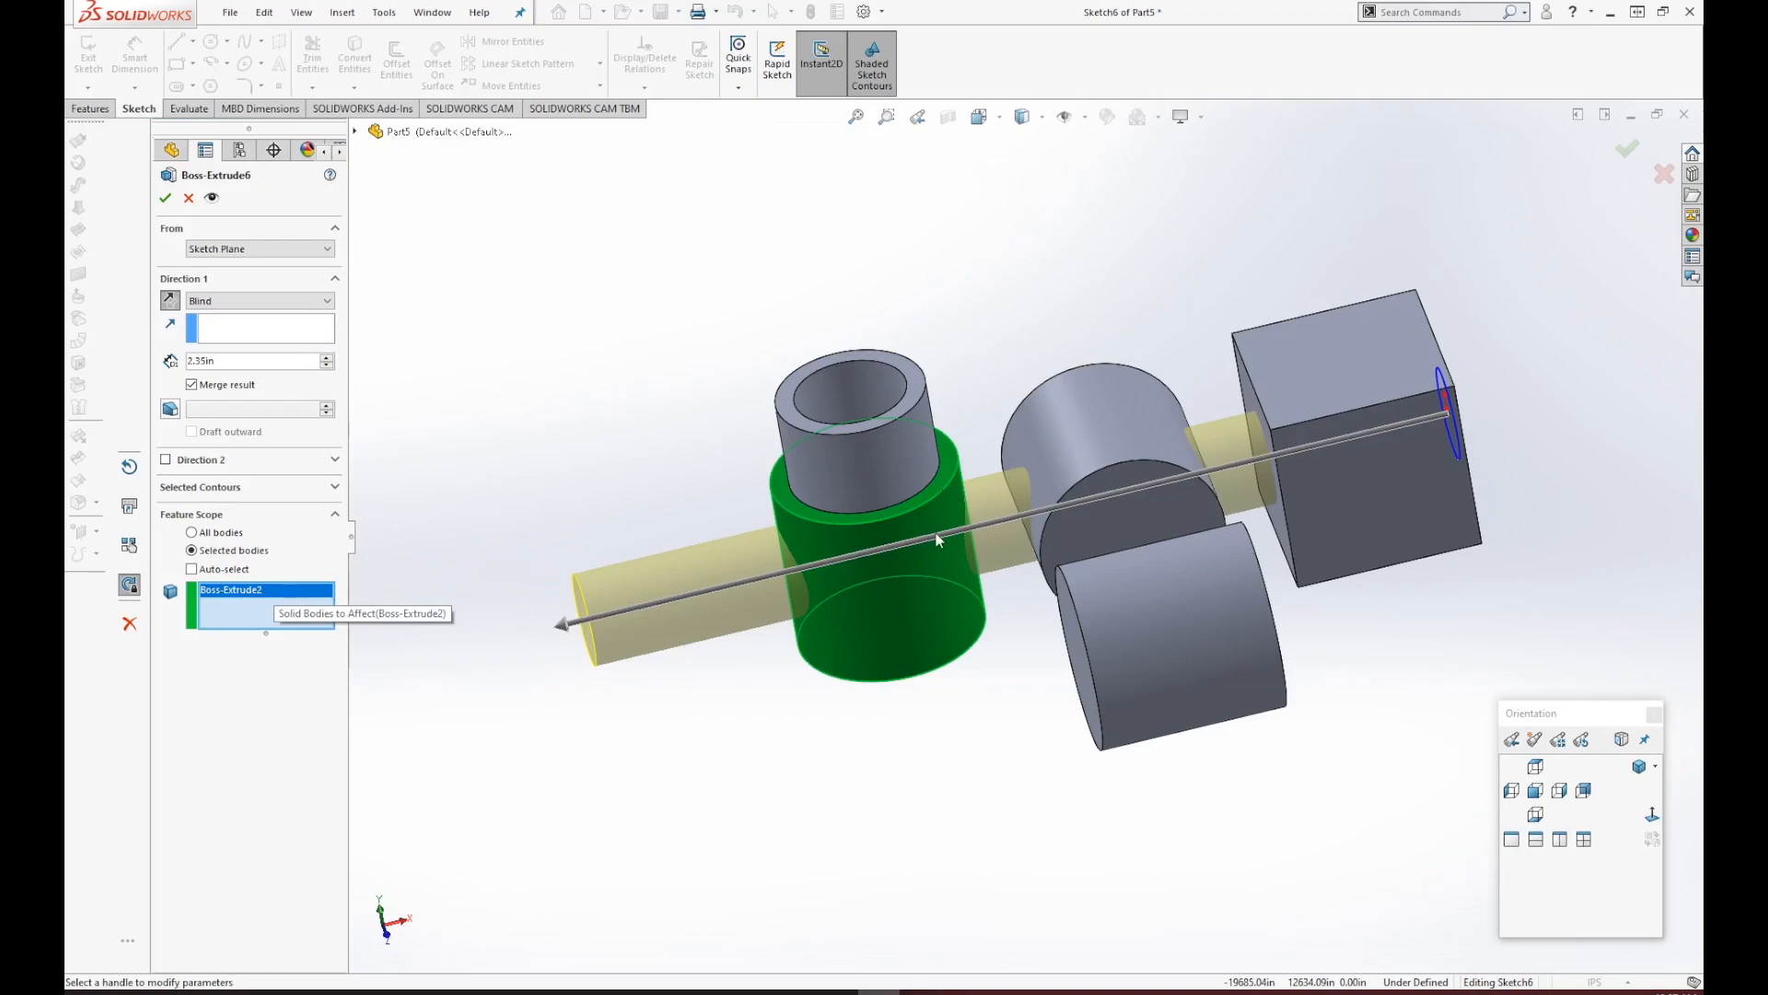
pyautogui.click(1321, 385)
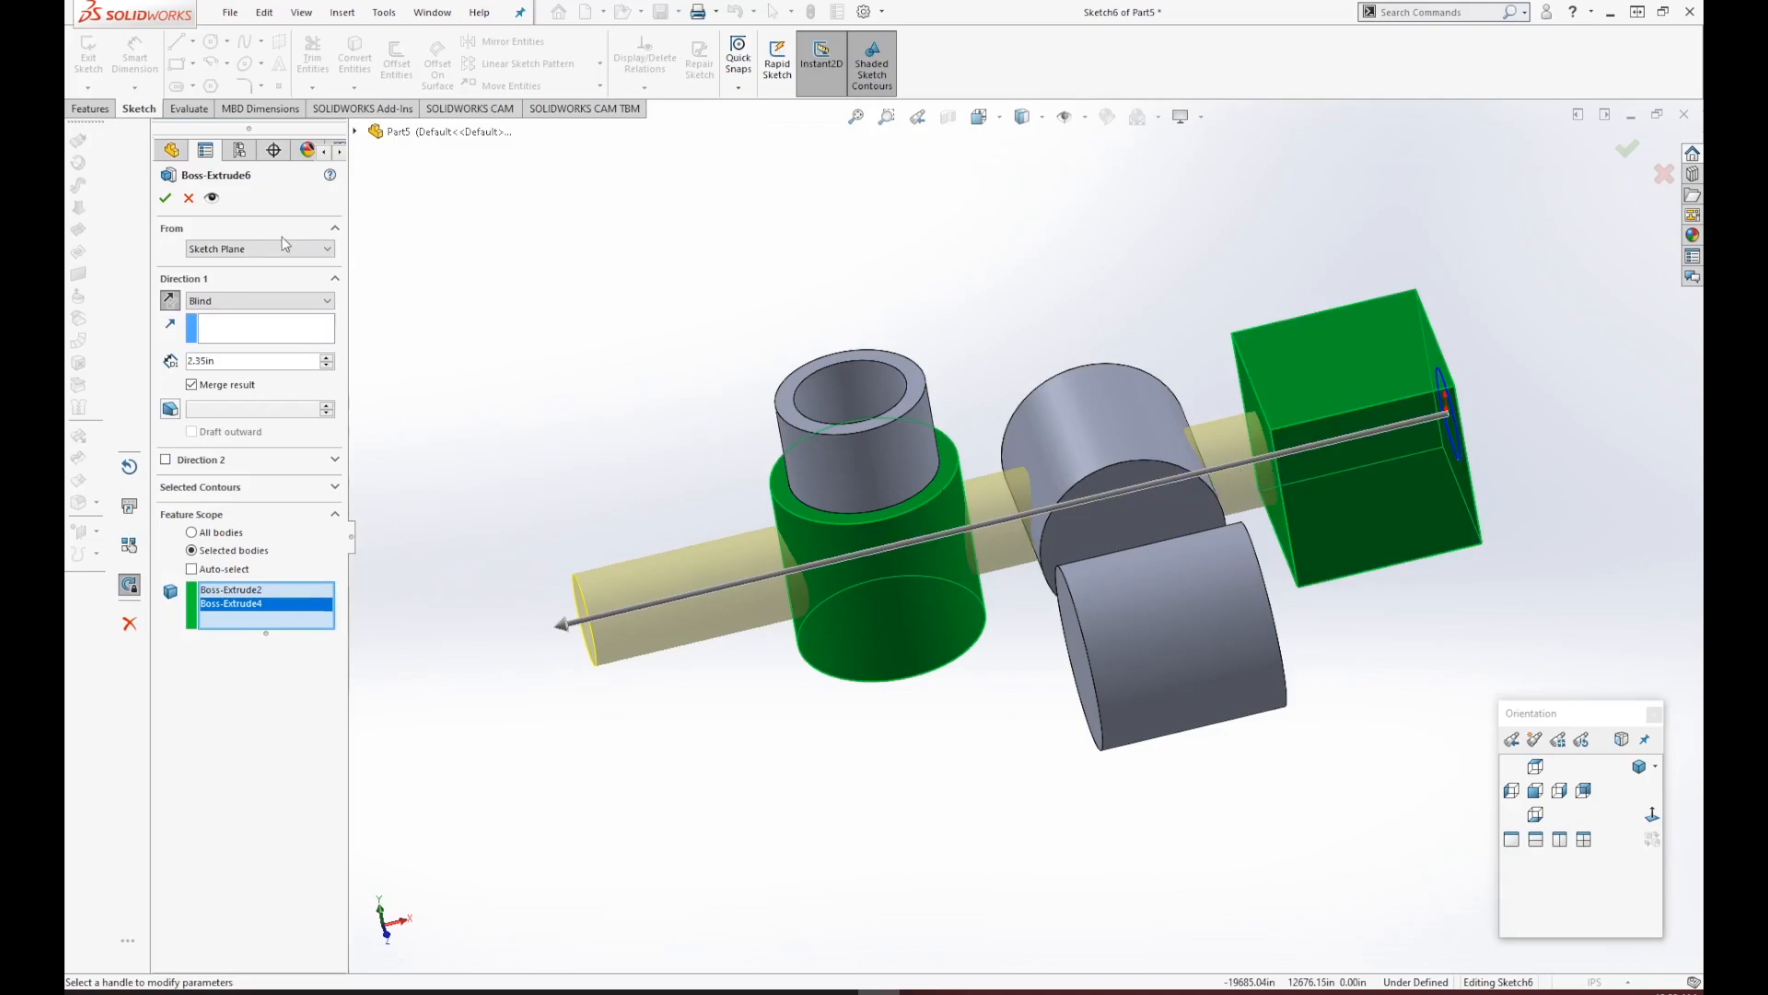
pyautogui.click(166, 199)
# Check each entry in the solid bodies list against the model after merging the rod selectively with the upright cylinder and block.
pyautogui.scroll(-3, 1037, 510)
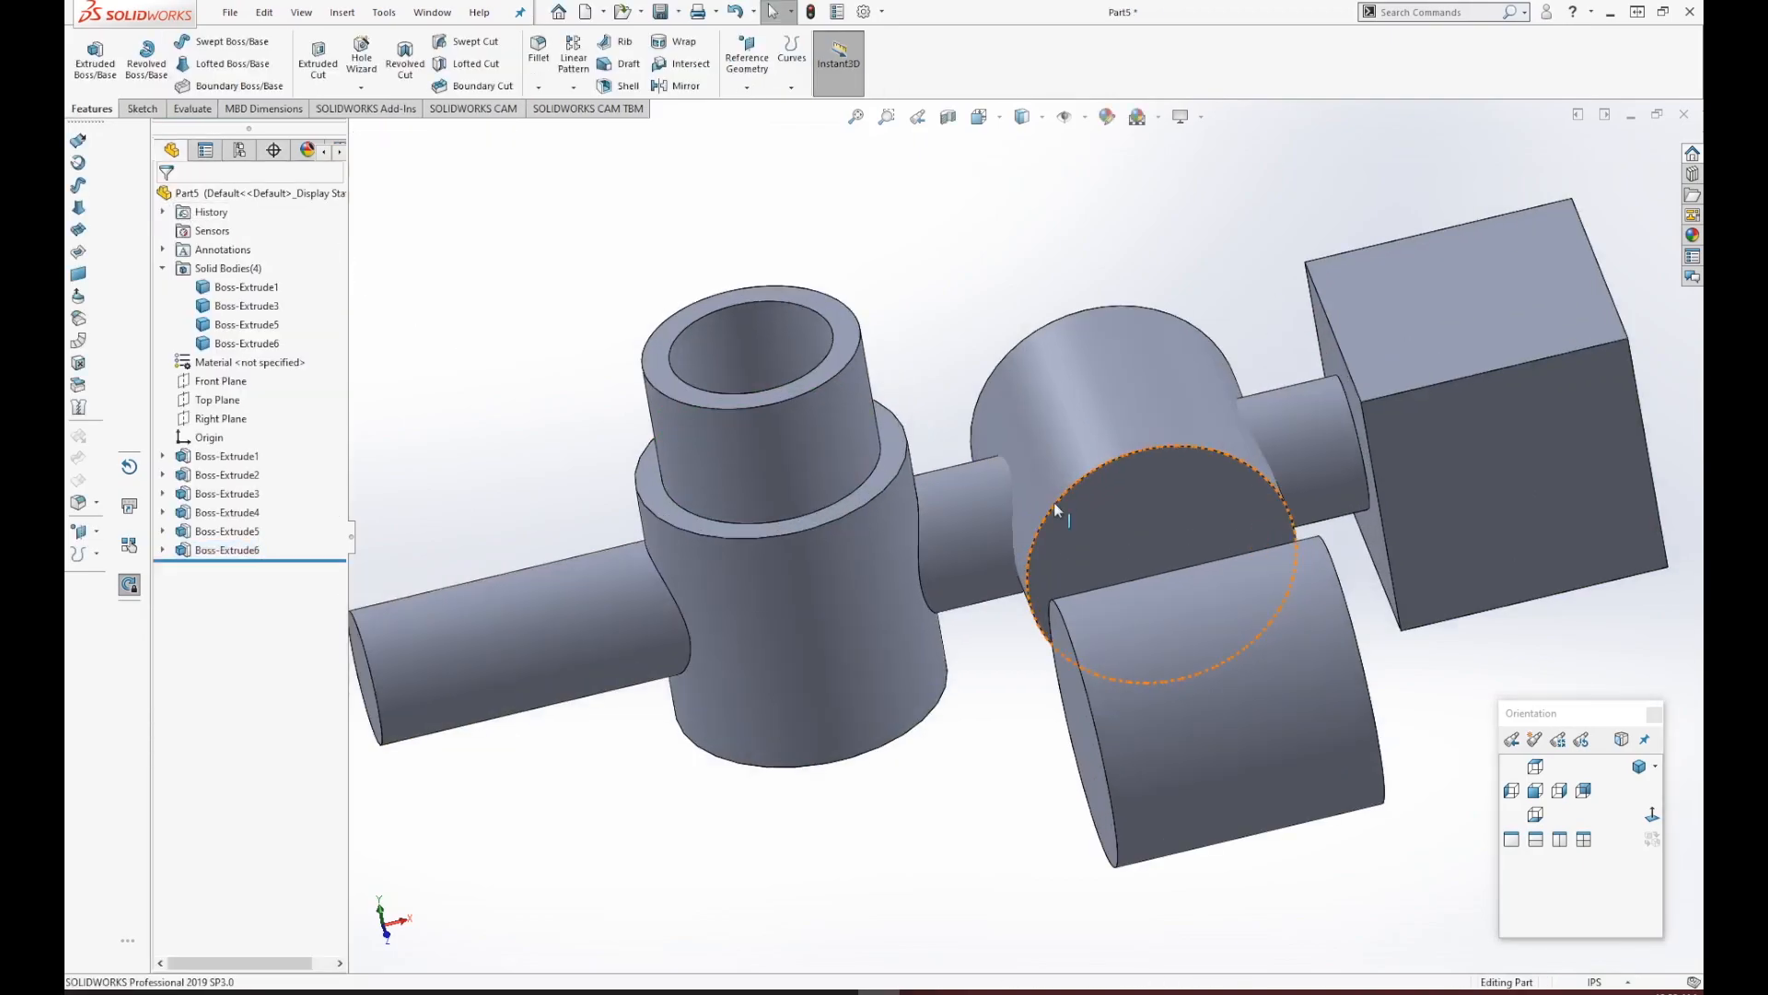
pyautogui.click(246, 343)
pyautogui.scroll(3, 523, 427)
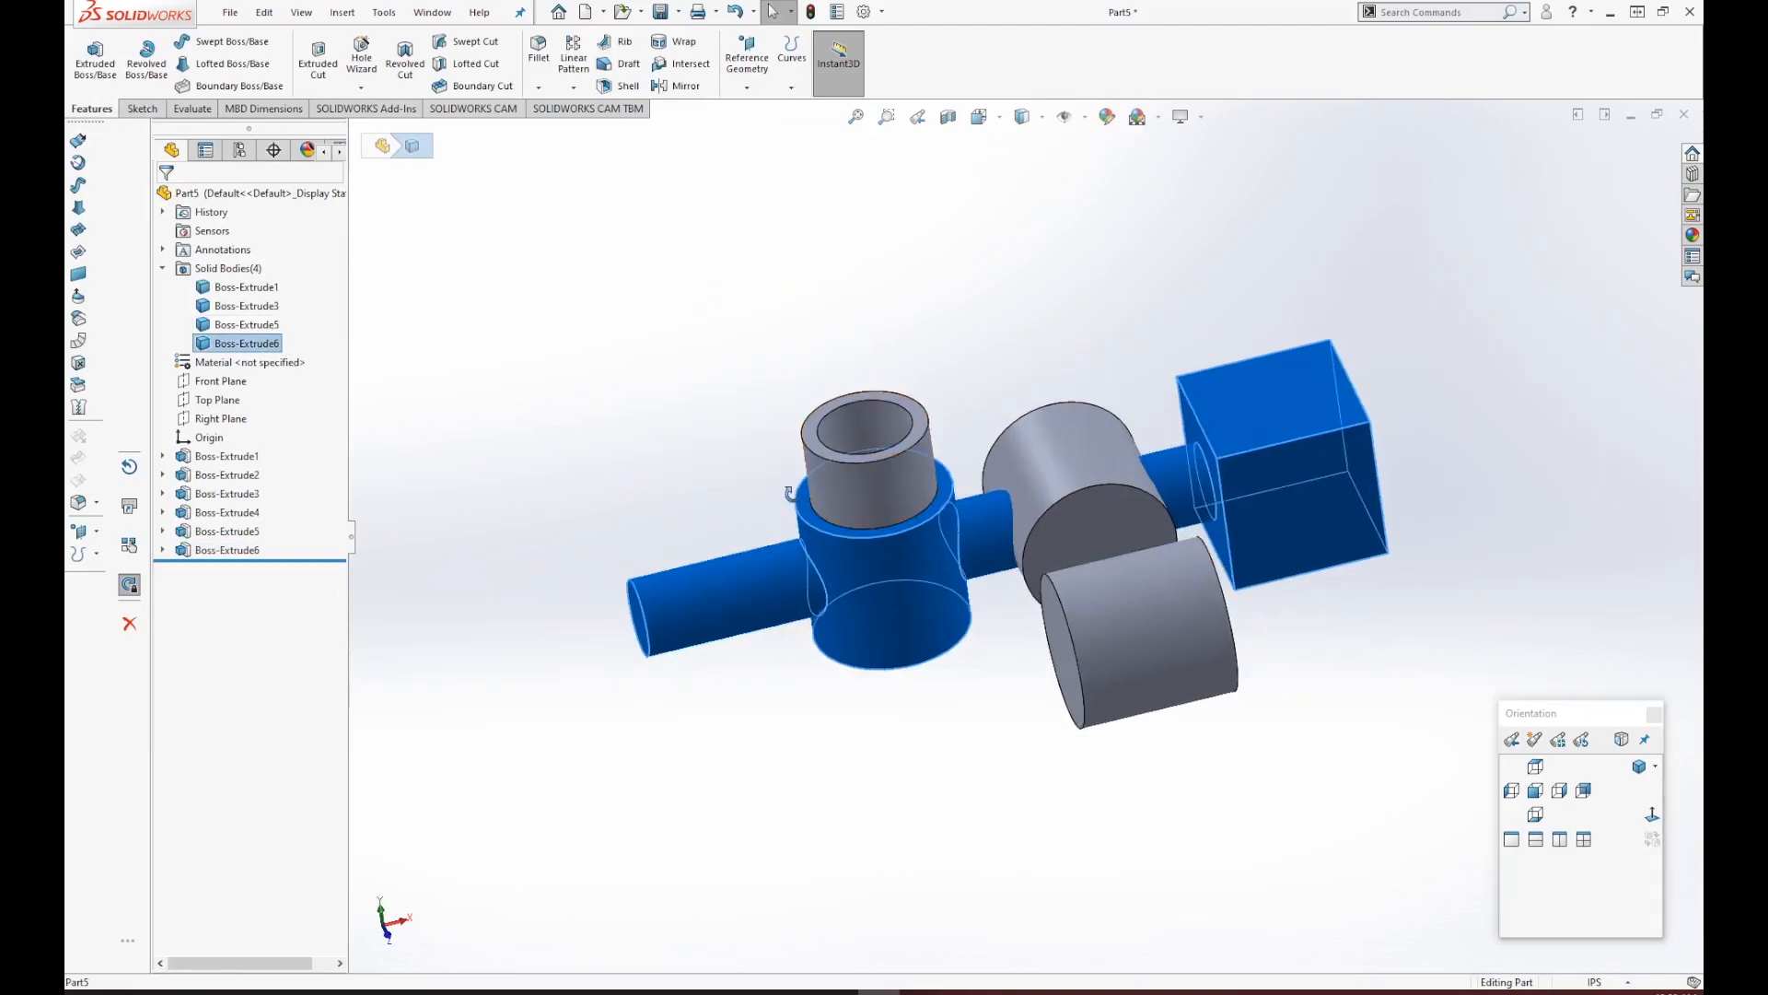
pyautogui.moveTo(665, 488); pyautogui.dragTo(733, 566, button='middle')
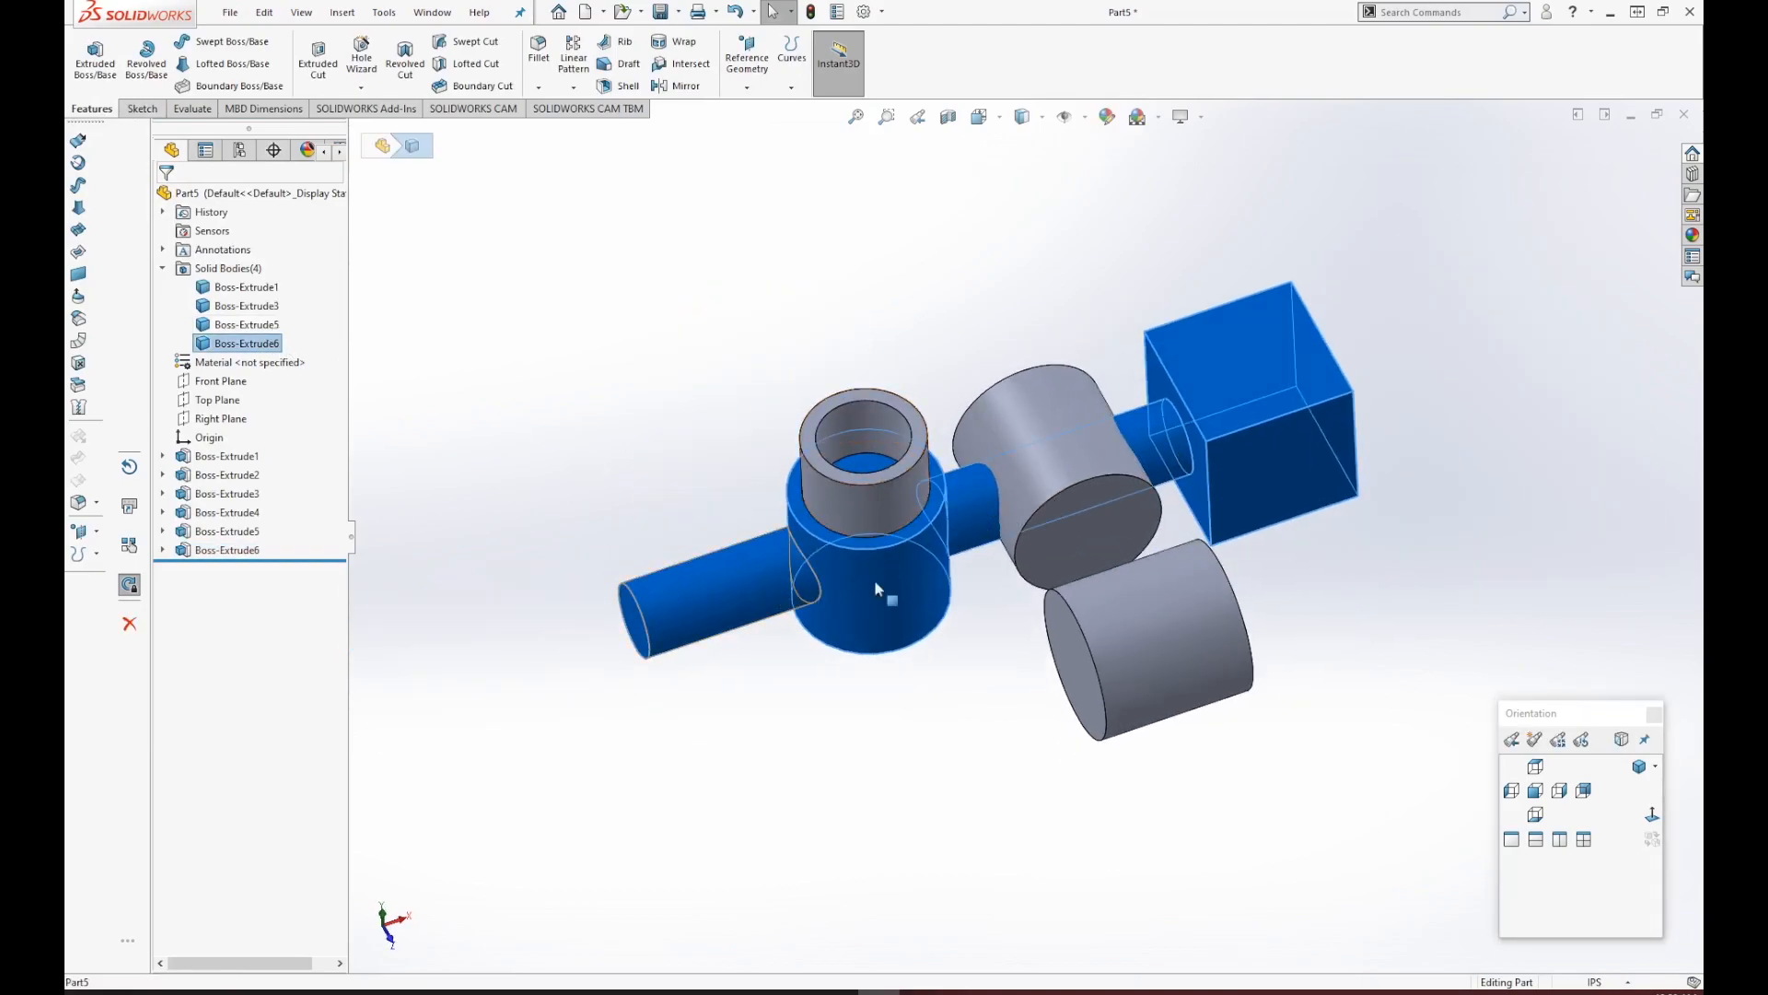
pyautogui.click(244, 324)
pyautogui.click(250, 307)
pyautogui.click(236, 289)
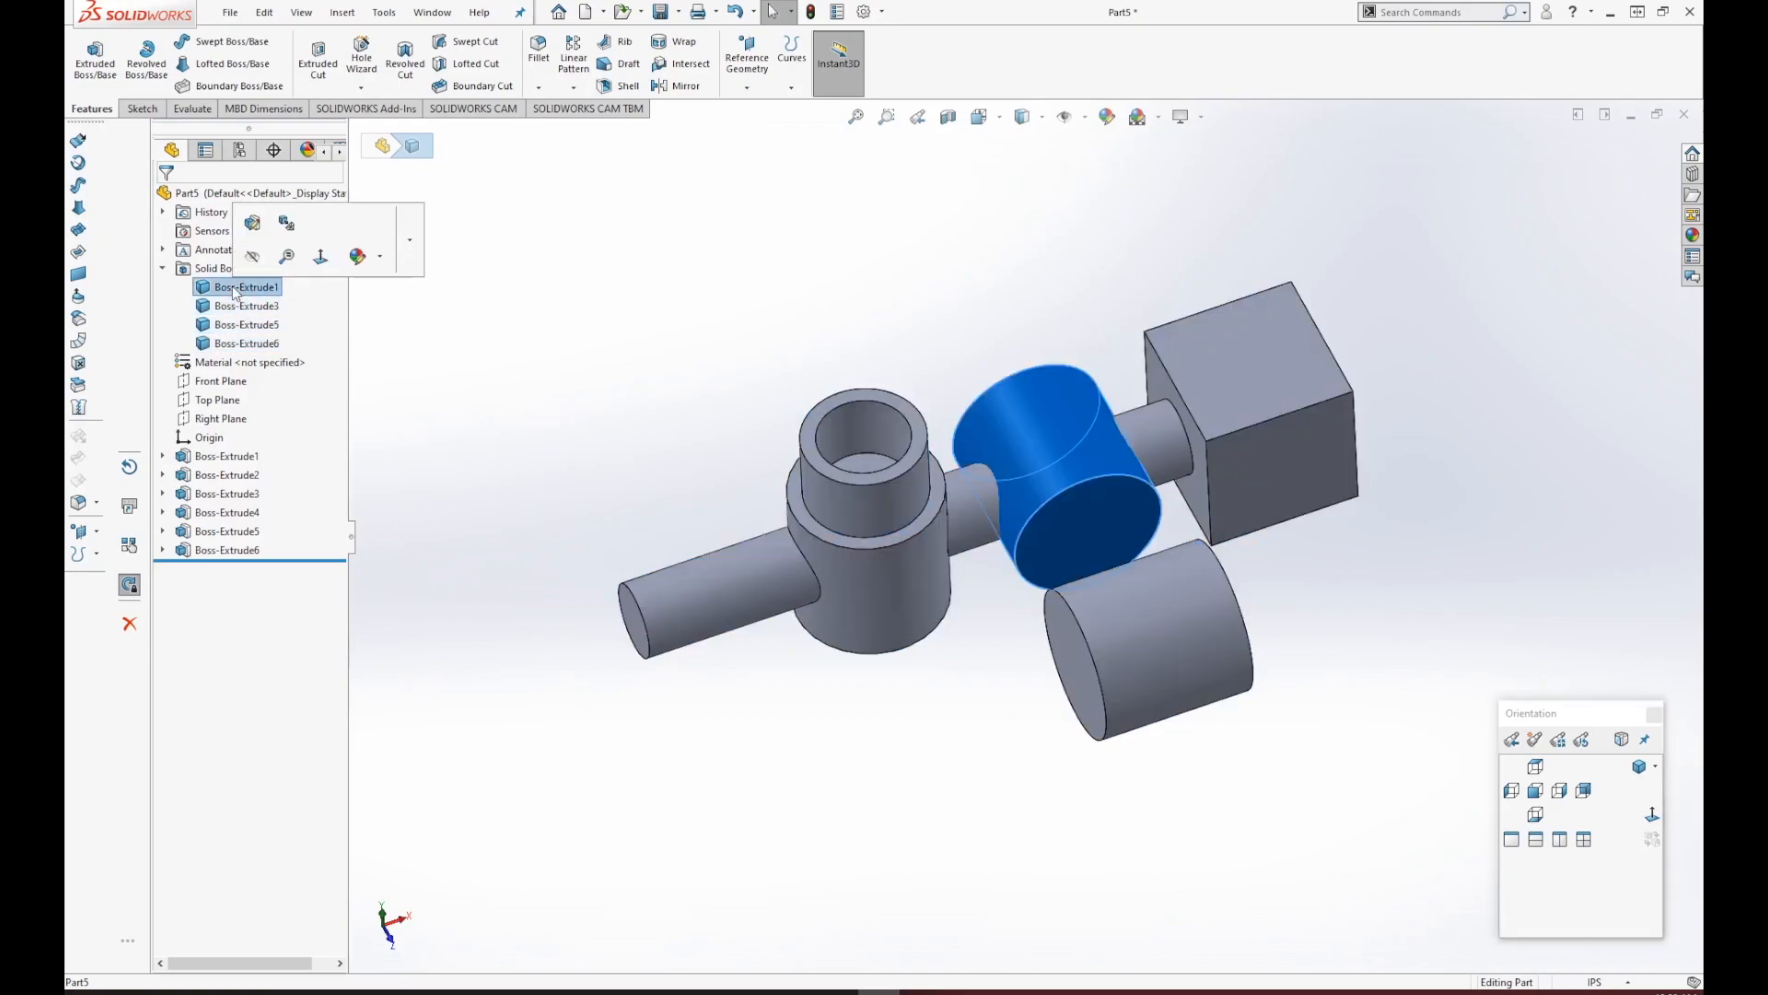
pyautogui.click(722, 406)
pyautogui.scroll(-1, 1040, 438)
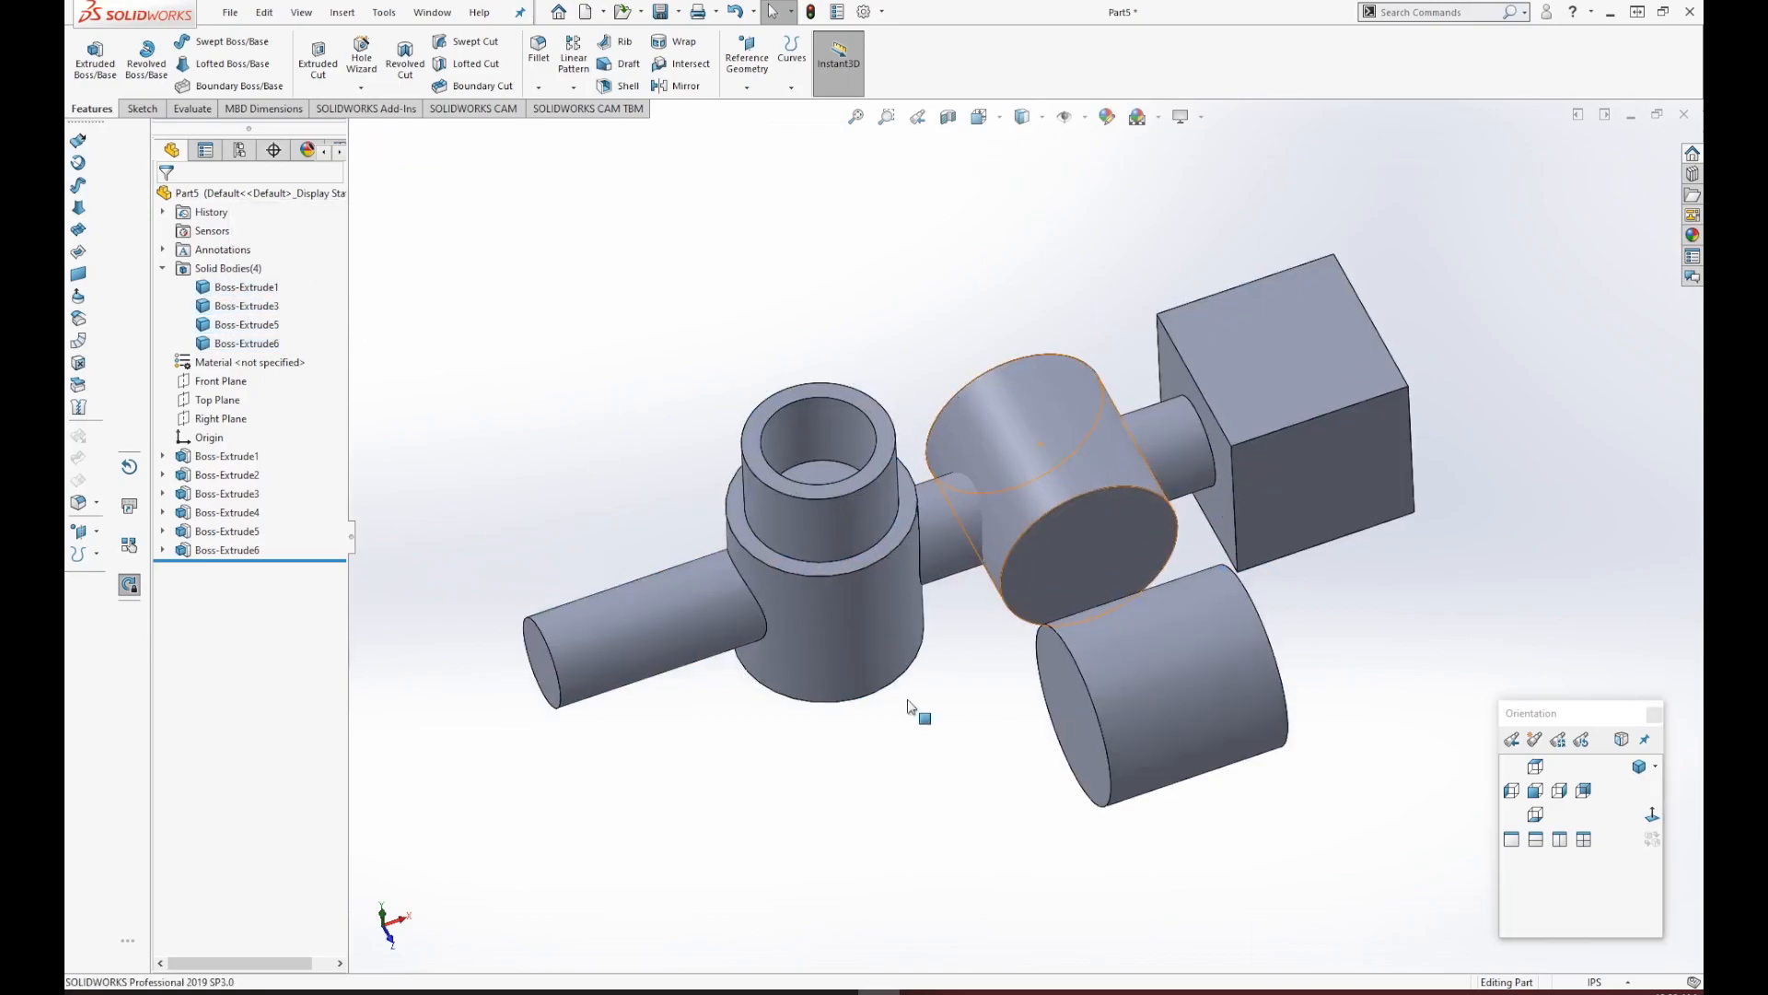
pyautogui.scroll(1, 1392, 587)
# Examine which geometry each solid body covers, comparing the joined rod body, the ring and the separate front cylinder.
pyautogui.moveTo(1395, 594); pyautogui.dragTo(1318, 591, button='middle')
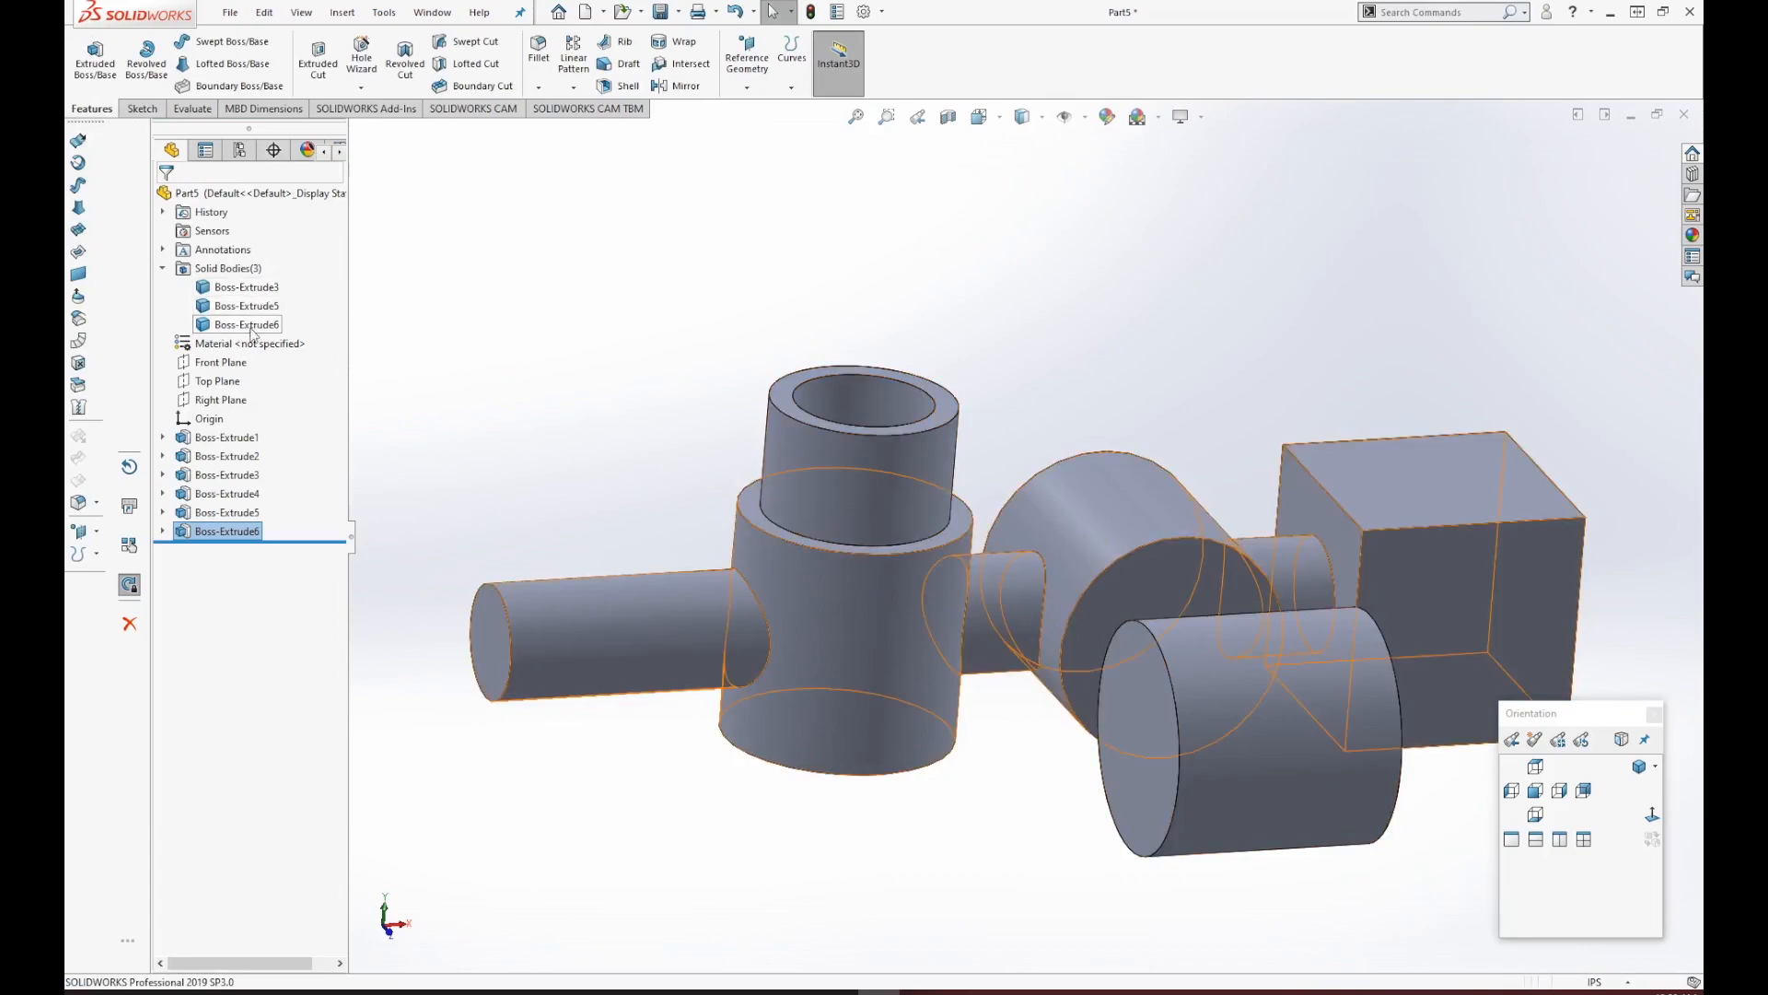
pyautogui.click(247, 324)
pyautogui.click(244, 305)
pyautogui.click(238, 288)
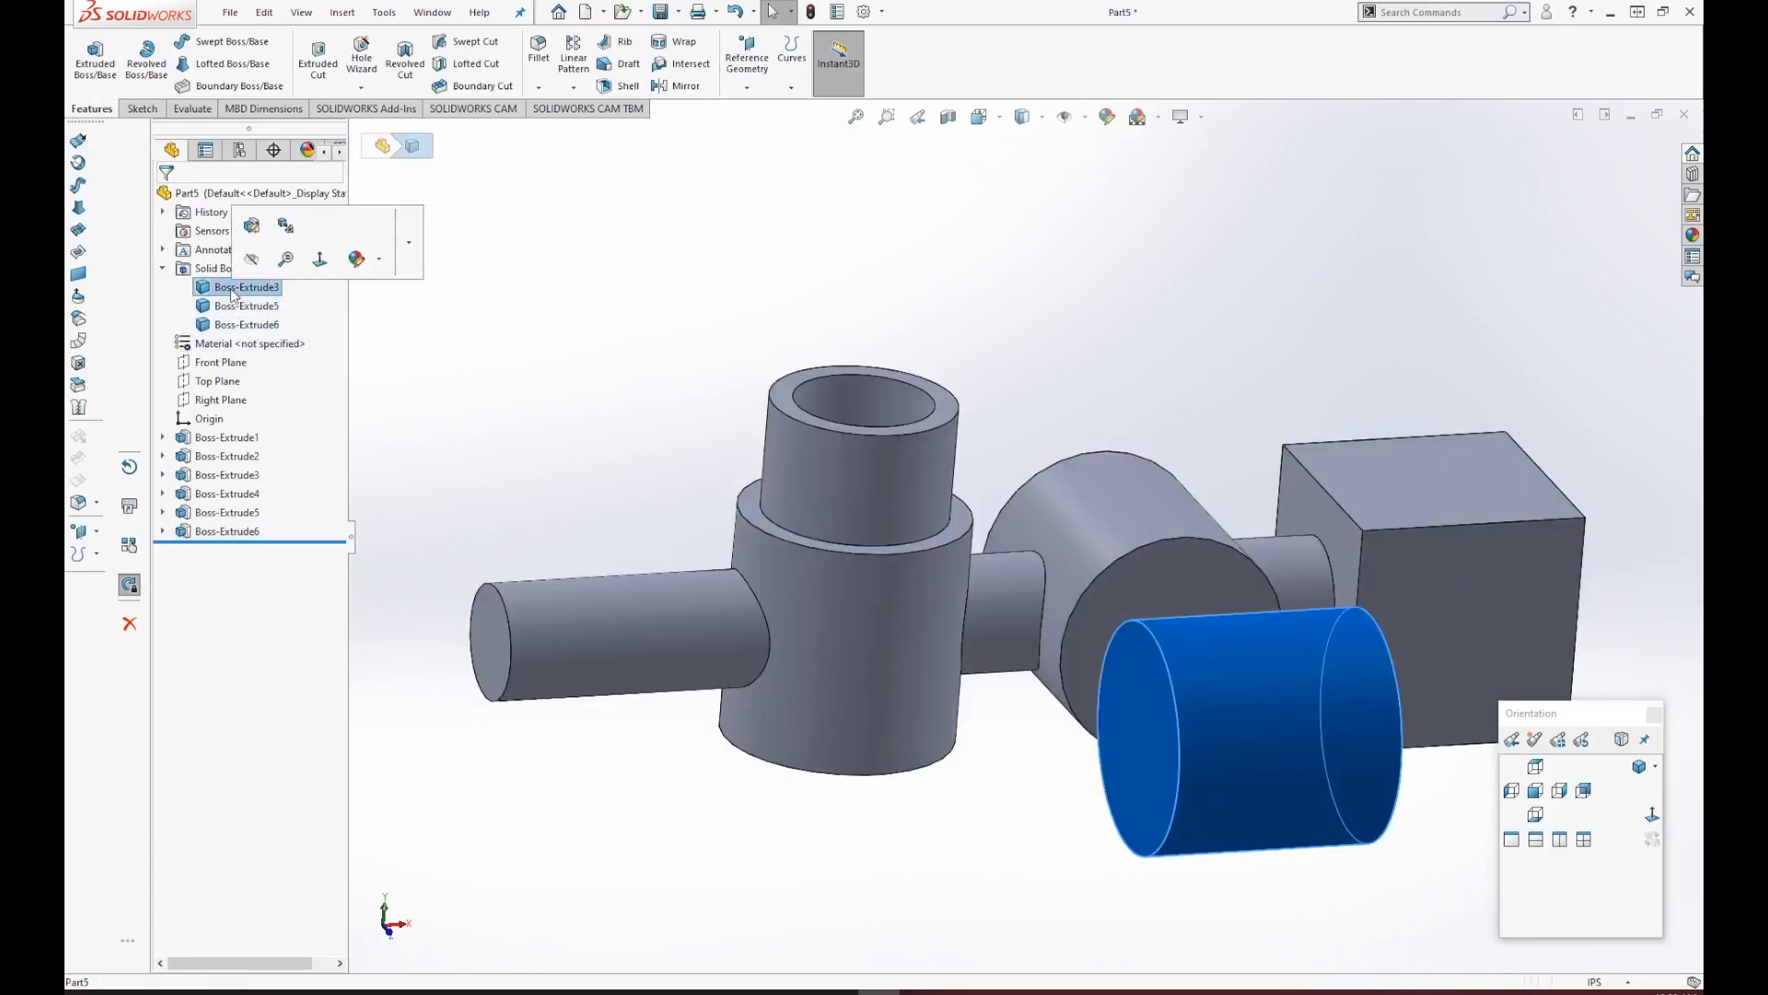
pyautogui.click(232, 306)
pyautogui.click(230, 289)
pyautogui.click(224, 305)
pyautogui.click(223, 286)
pyautogui.click(223, 302)
pyautogui.scroll(1, 1073, 821)
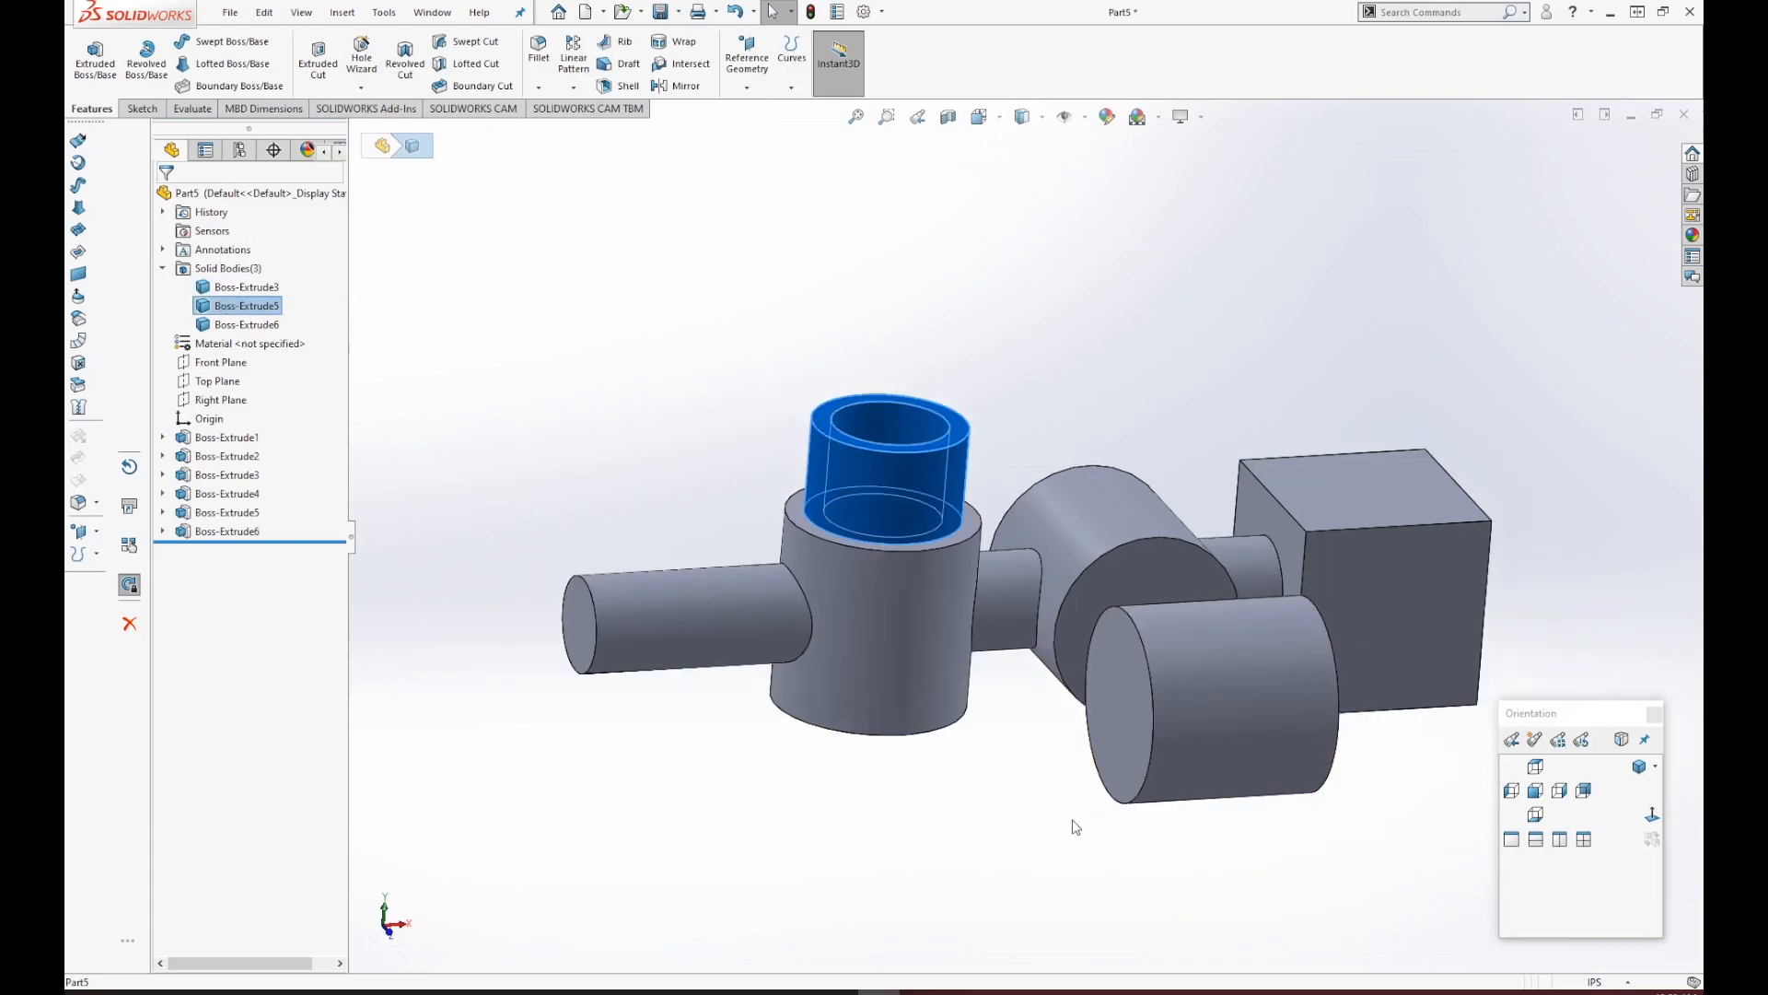
pyautogui.moveTo(1073, 820); pyautogui.dragTo(1058, 845, button='middle')
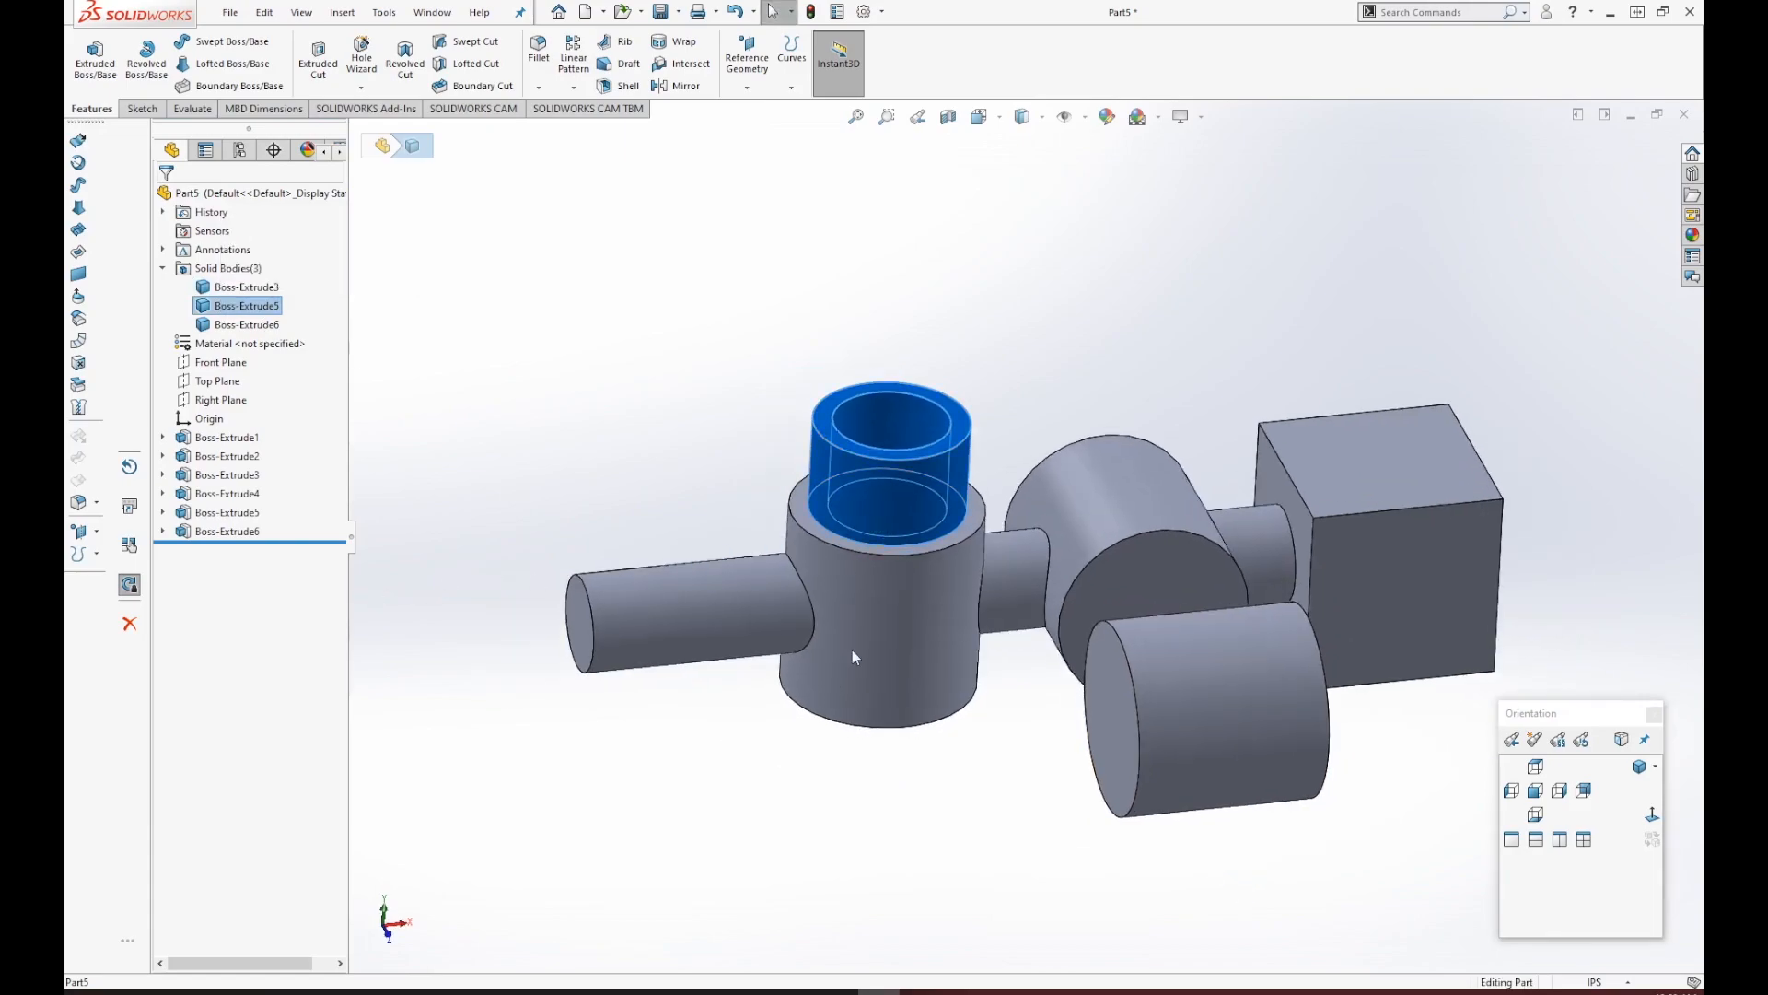
pyautogui.click(399, 615)
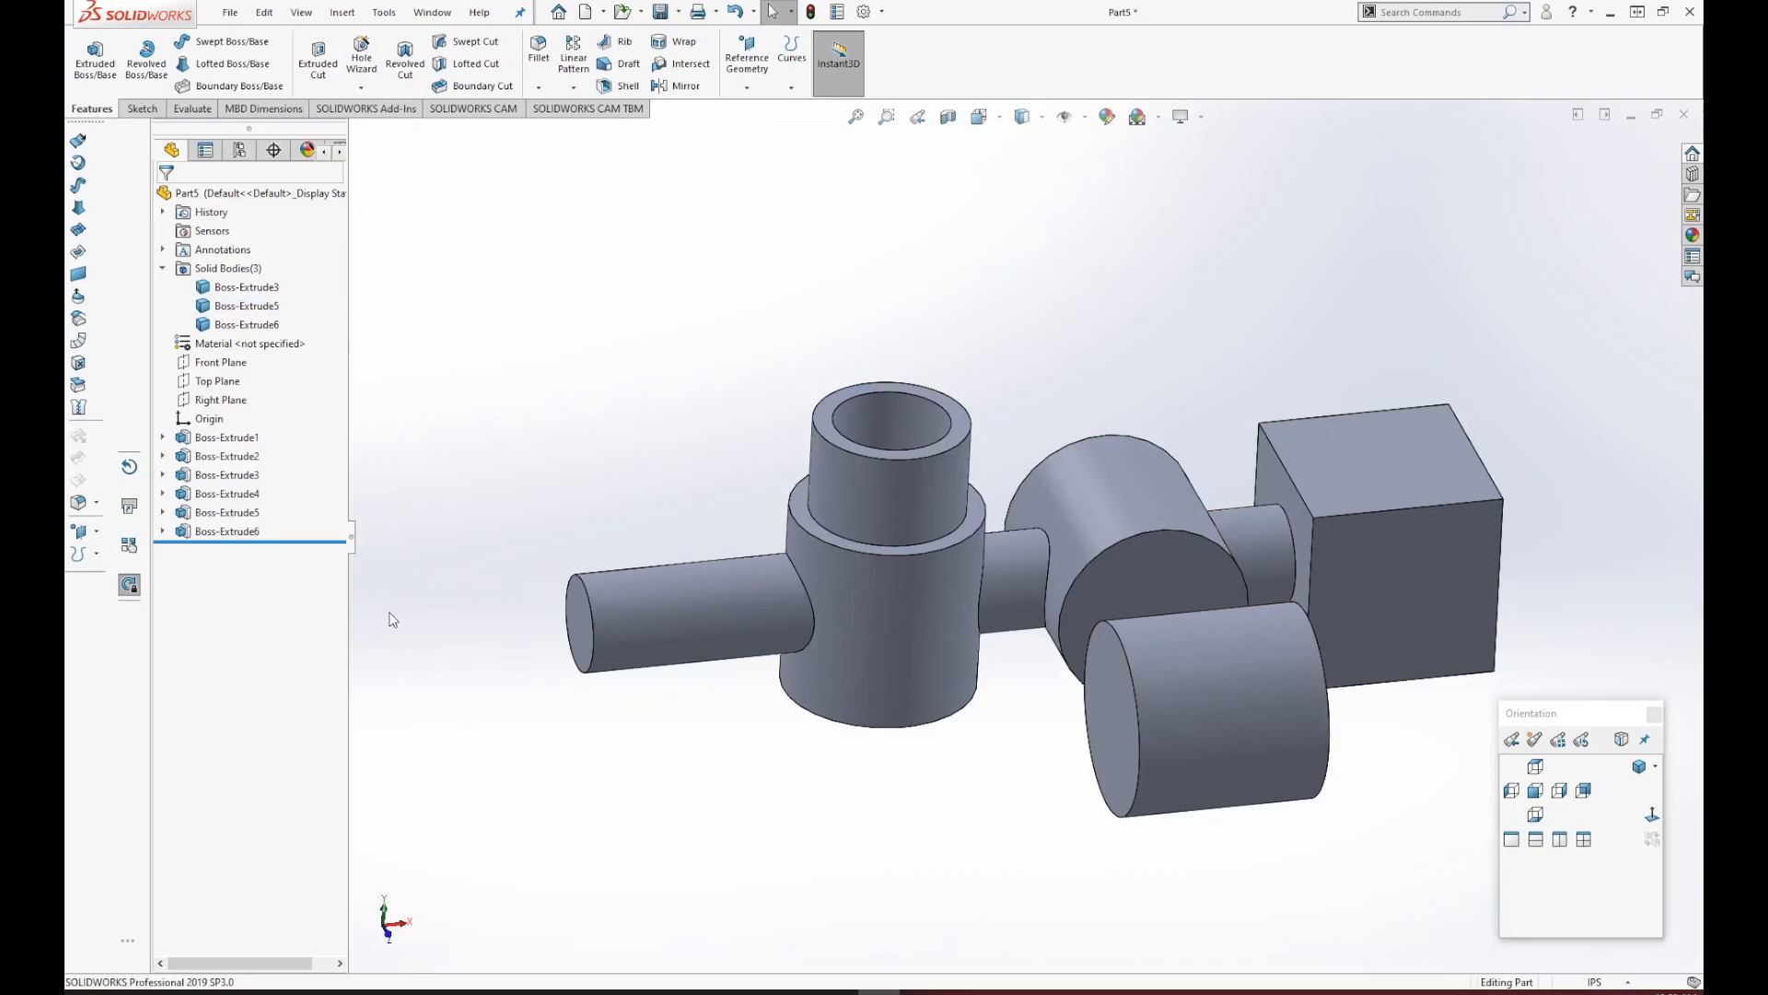
# Edit the ring's extrusion to turn Merge result on and auto-select off, with only the upright cylinder in the feature scope.
pyautogui.click(234, 519)
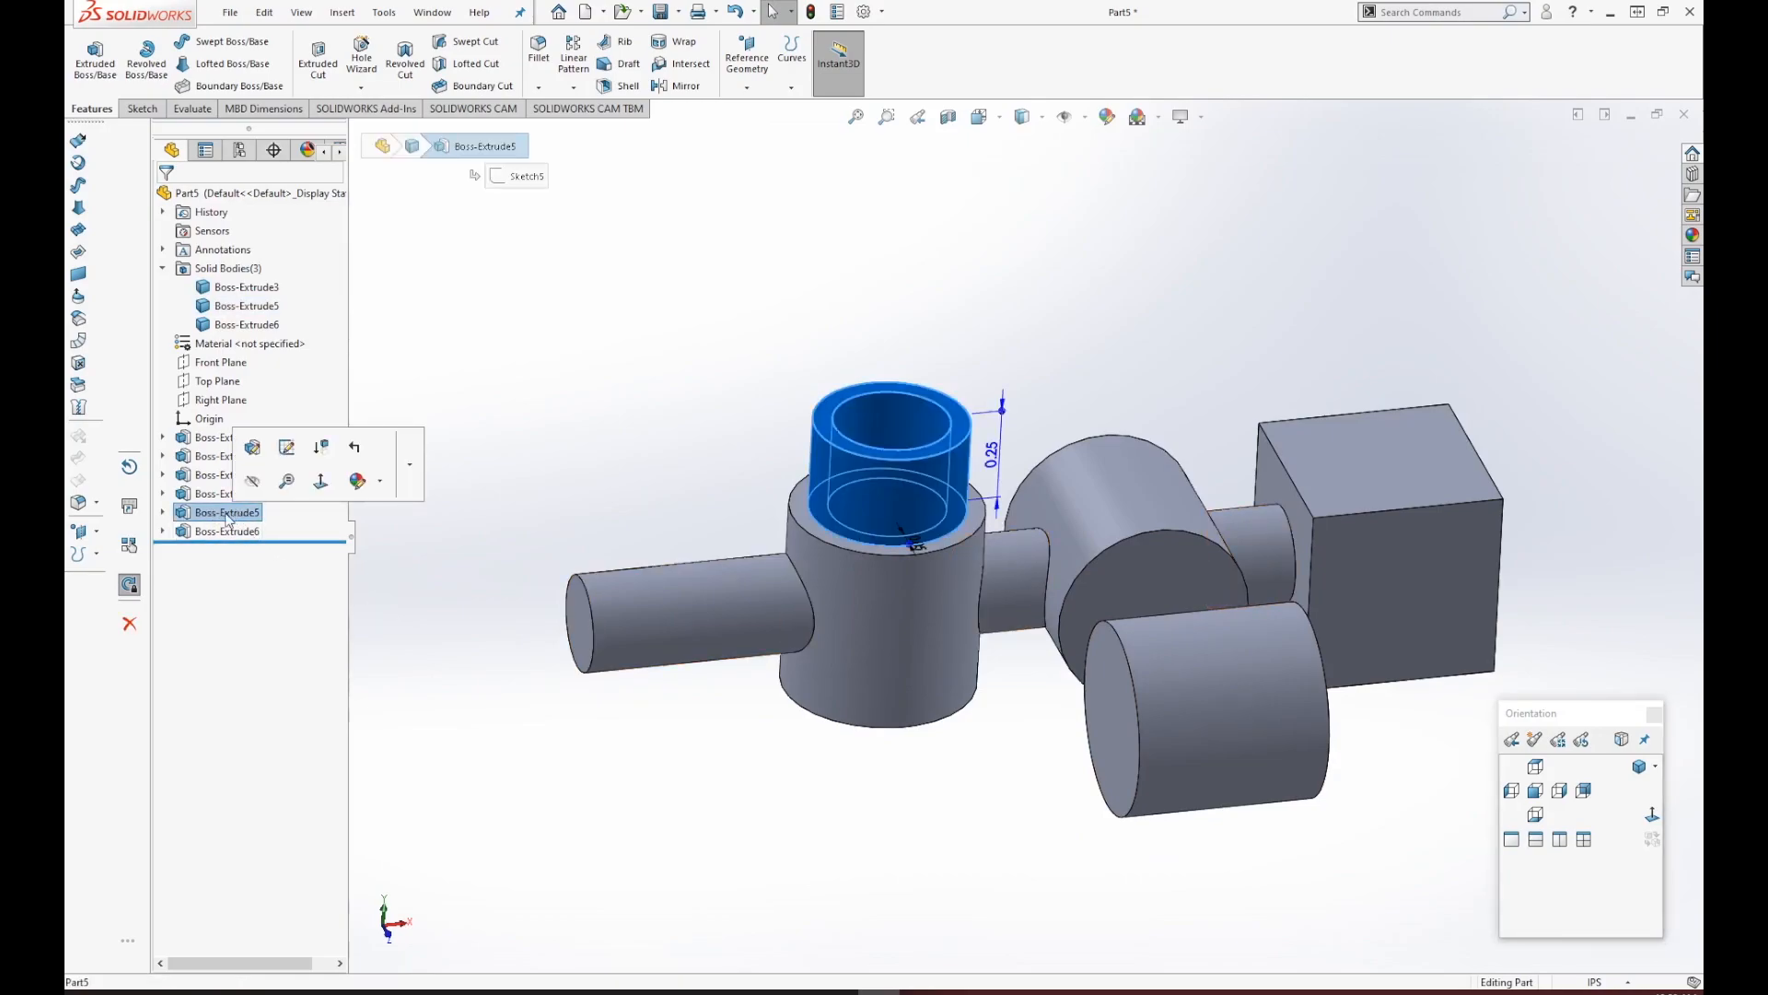
pyautogui.click(251, 449)
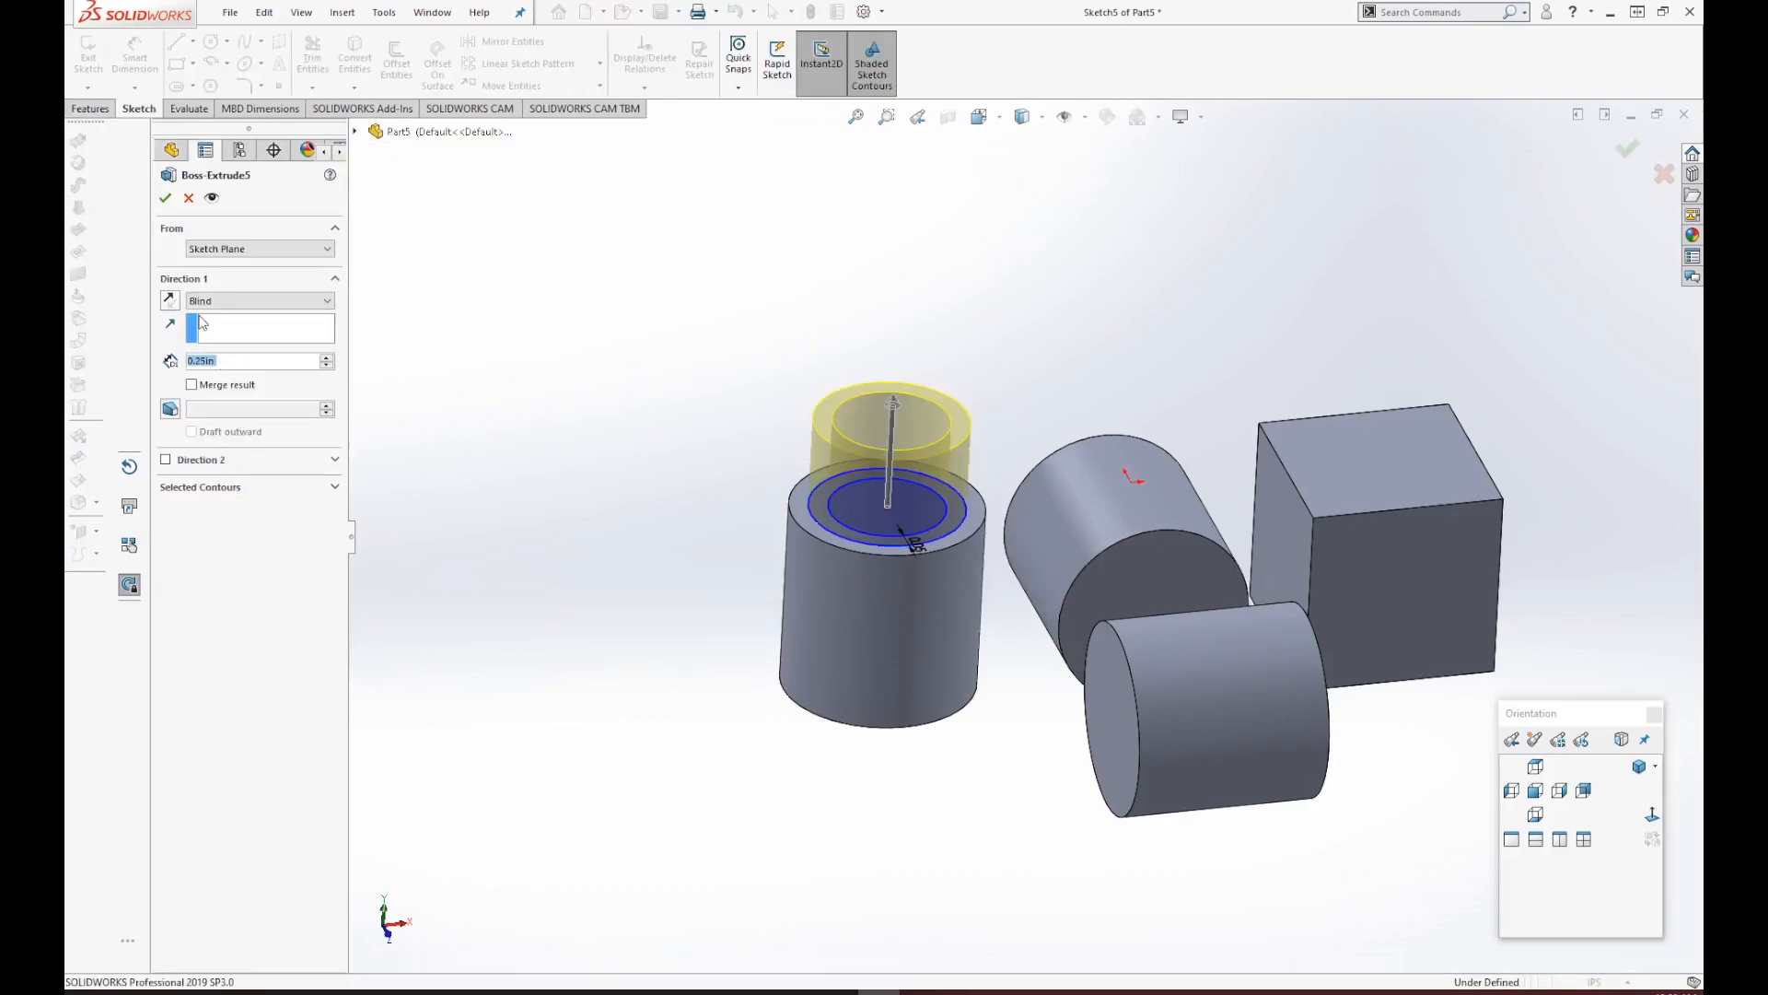
pyautogui.click(191, 385)
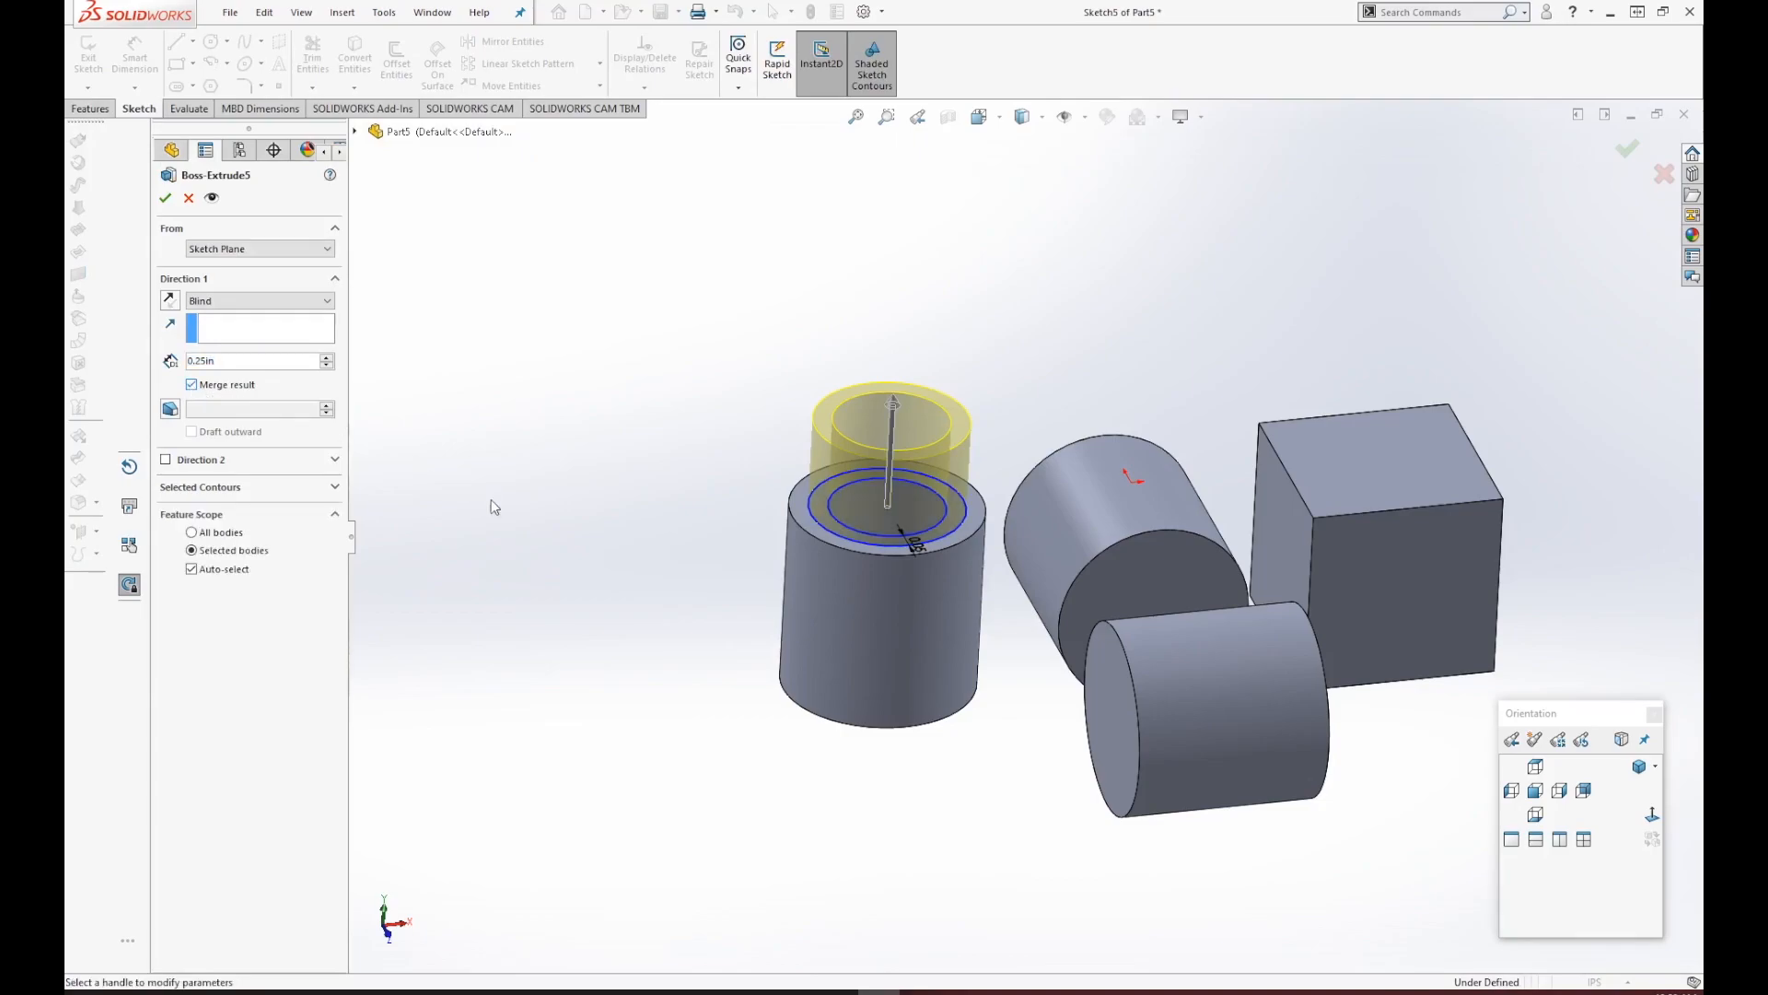
pyautogui.click(191, 569)
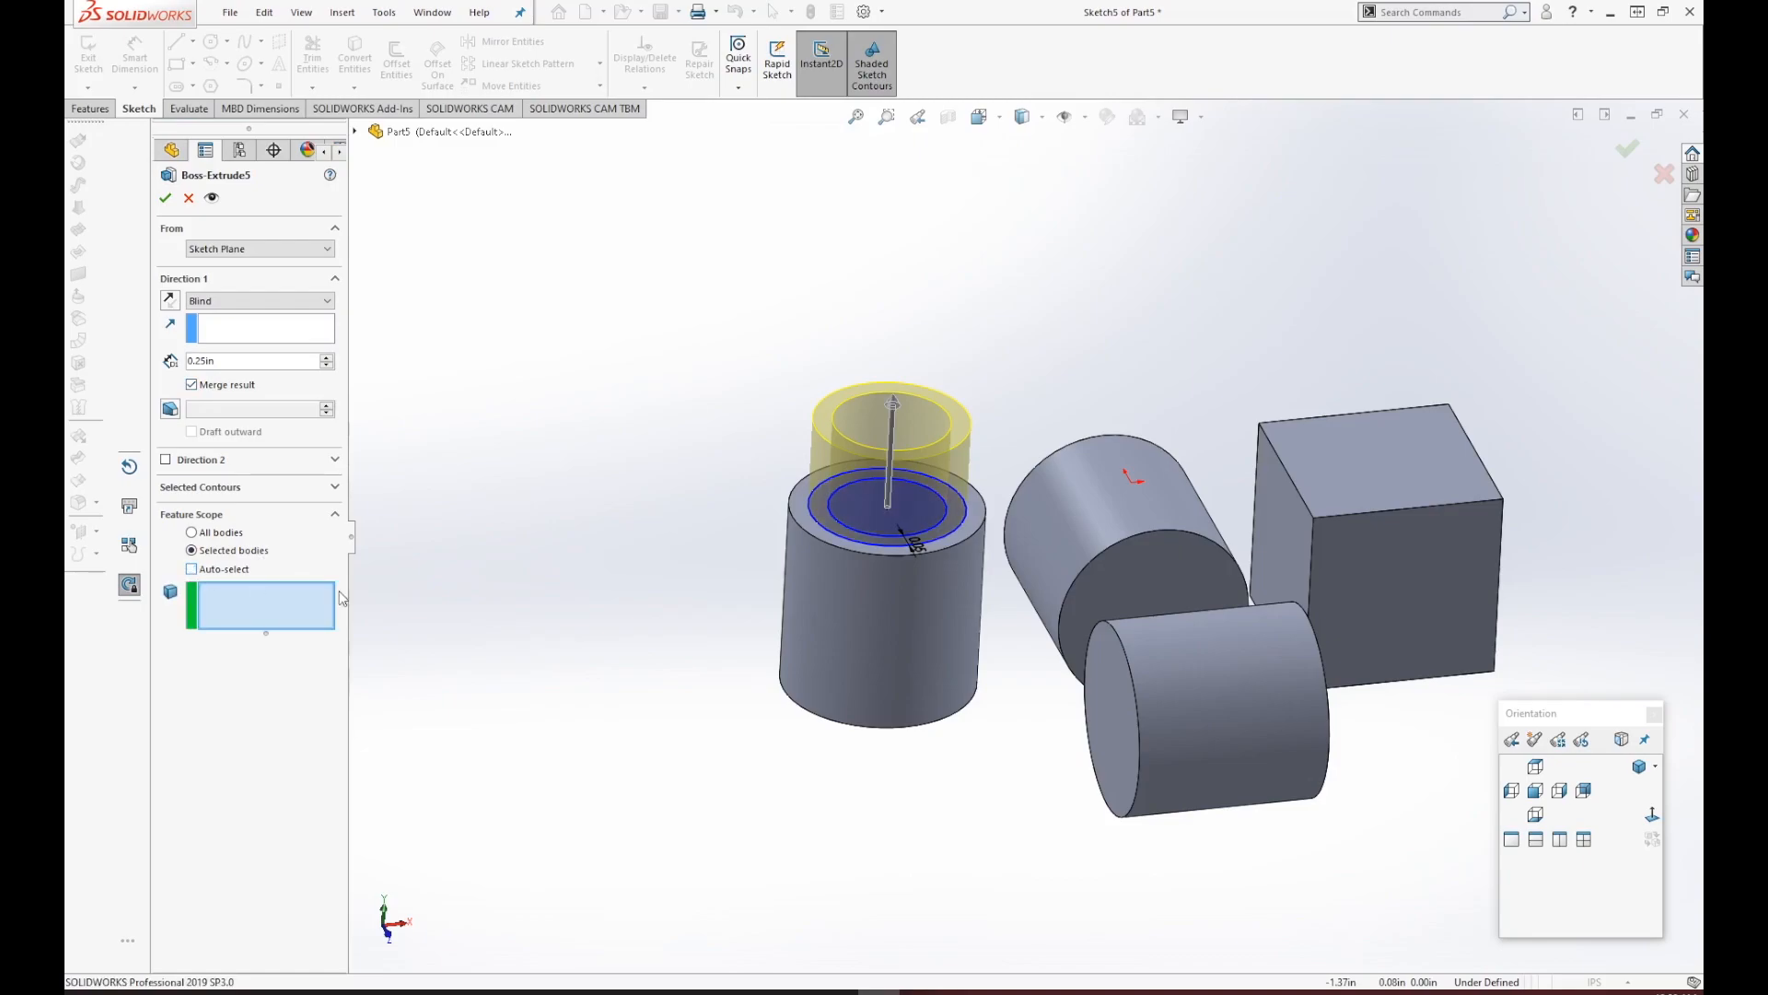
pyautogui.click(849, 606)
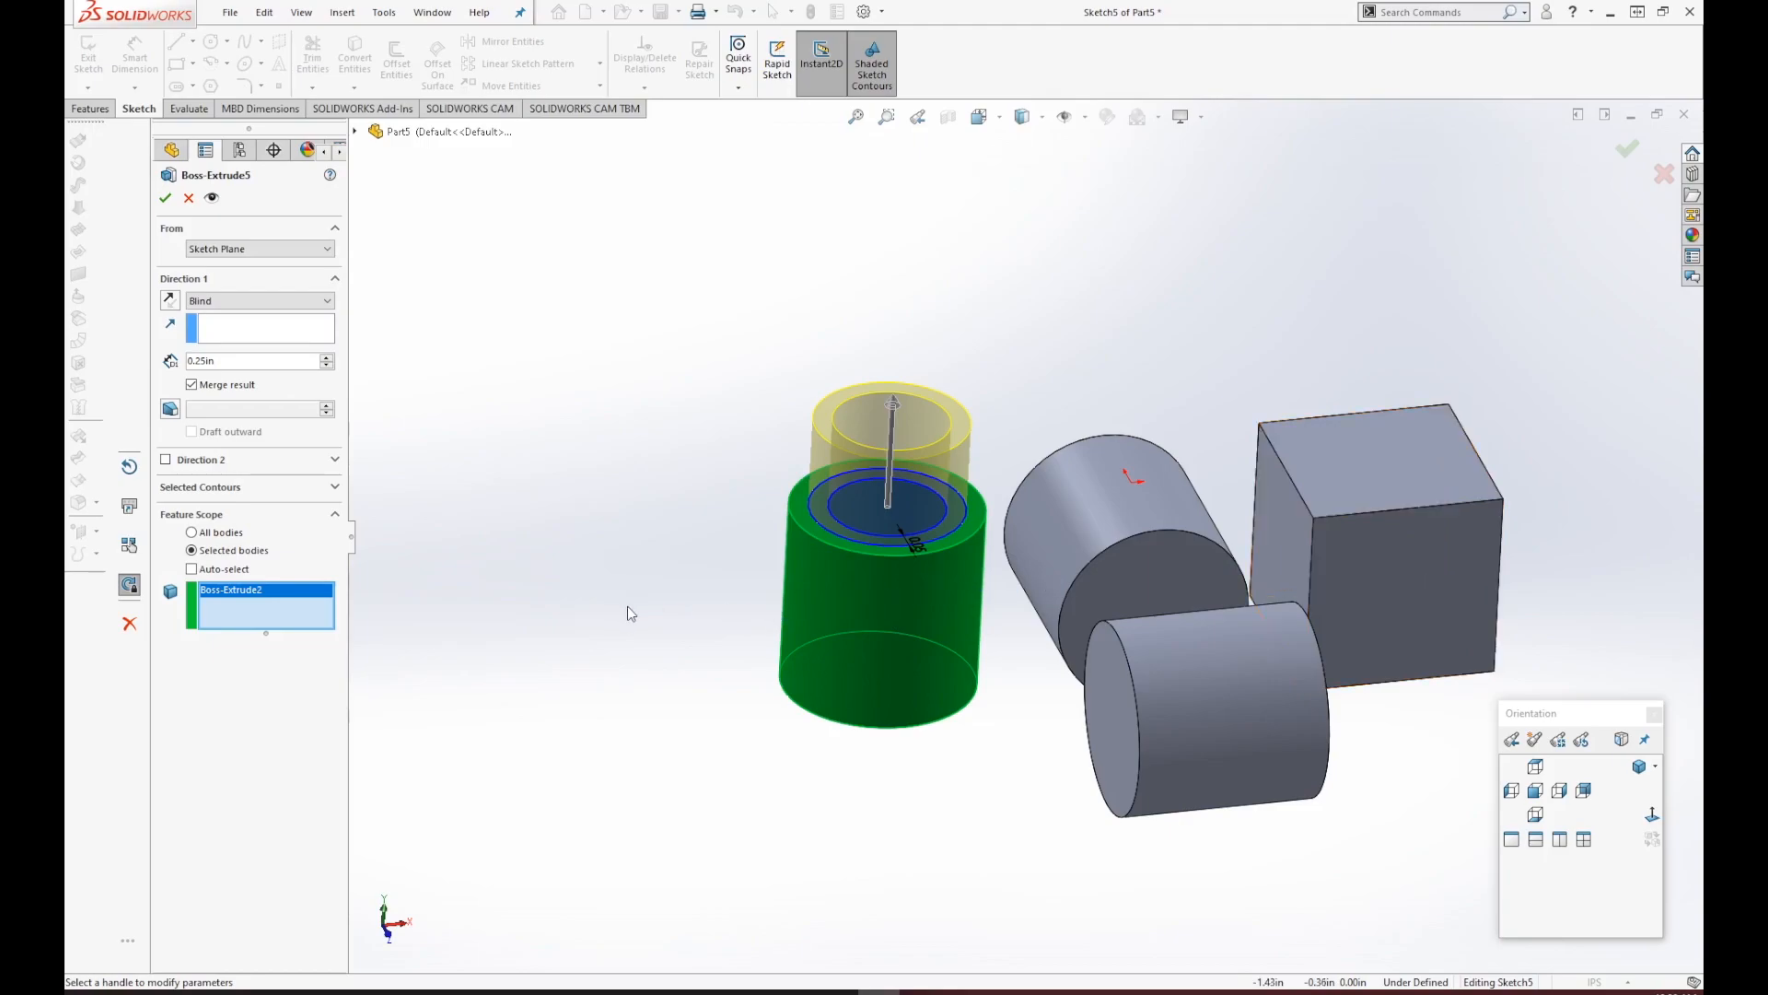
pyautogui.click(167, 201)
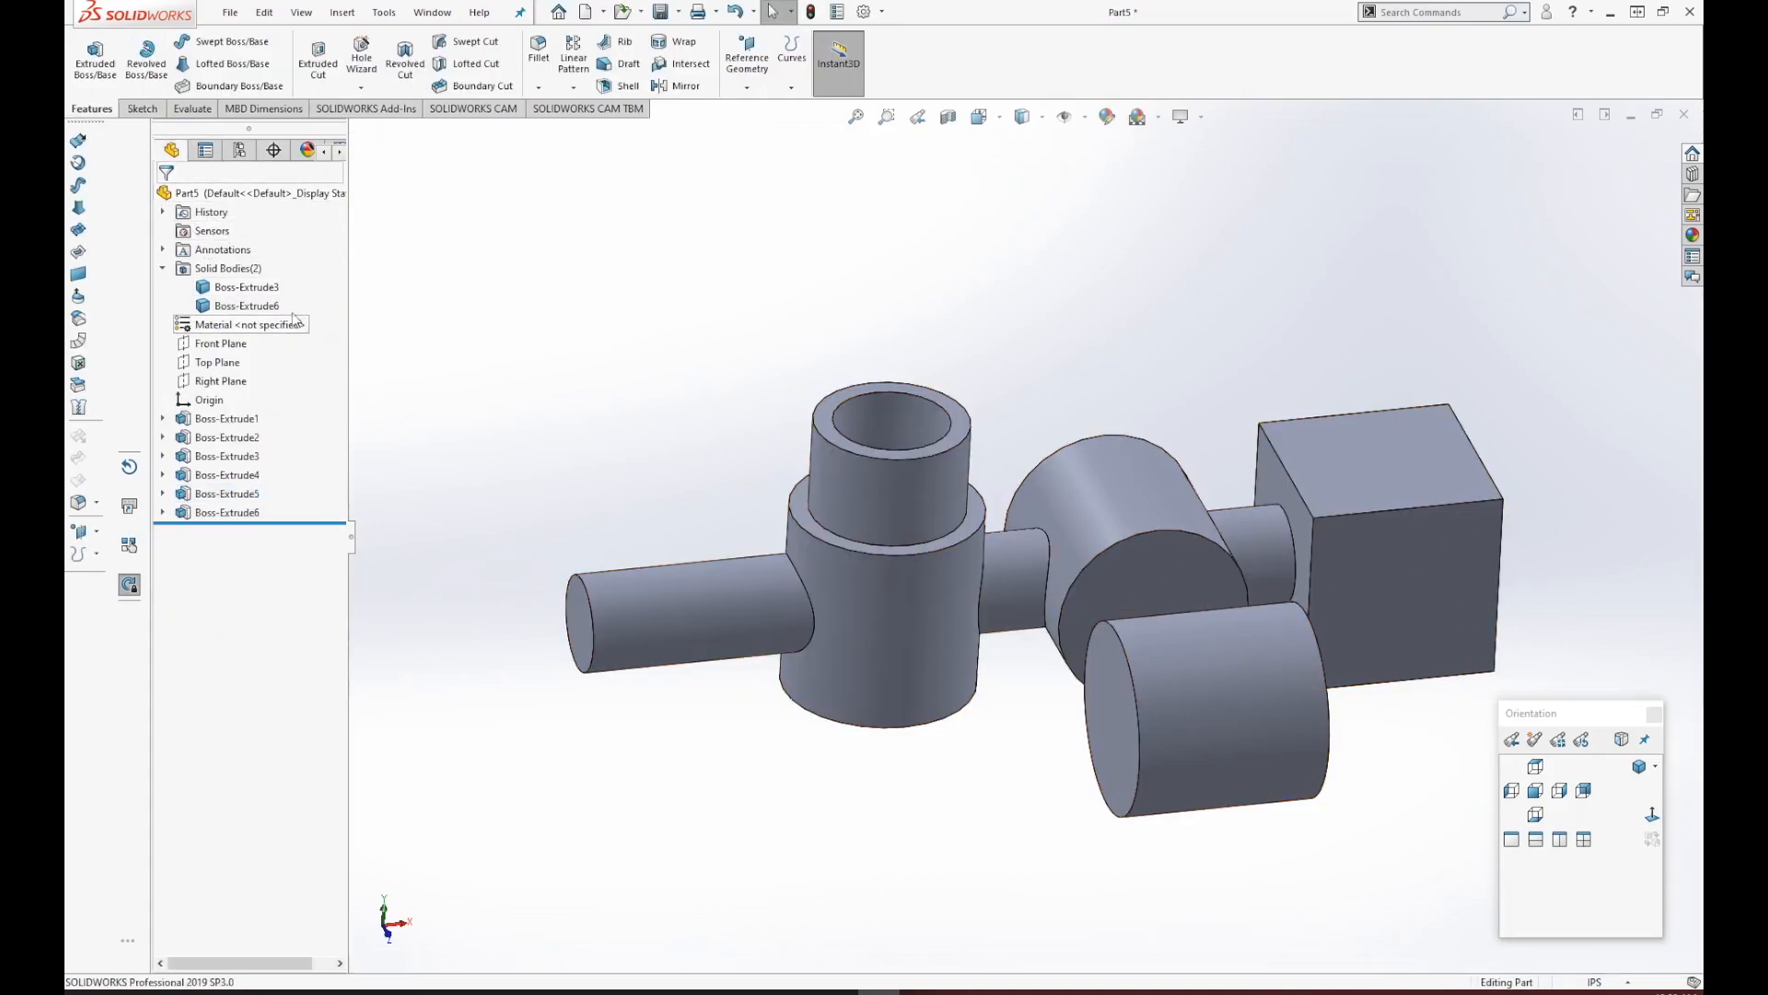
# Inspect the solid bodies list again to see which geometry each entry covers after merging the ring.
pyautogui.click(245, 307)
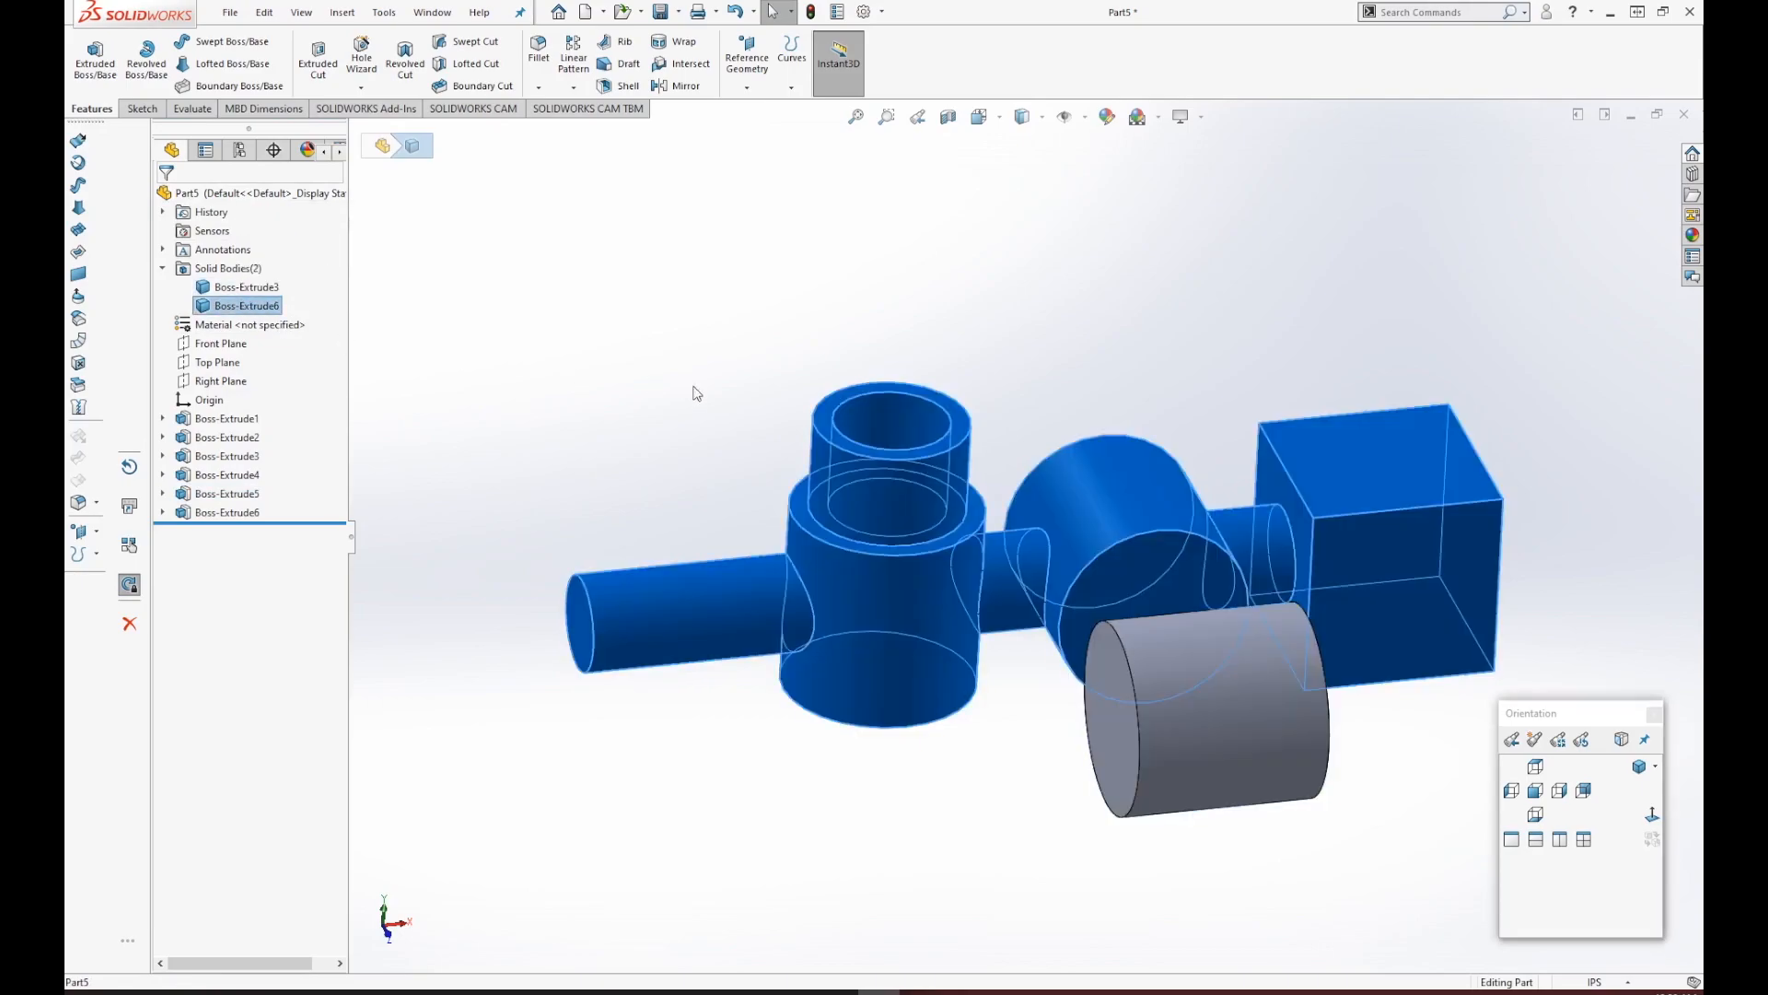
pyautogui.moveTo(978, 426); pyautogui.dragTo(994, 533, button='middle')
pyautogui.scroll(-2, 998, 497)
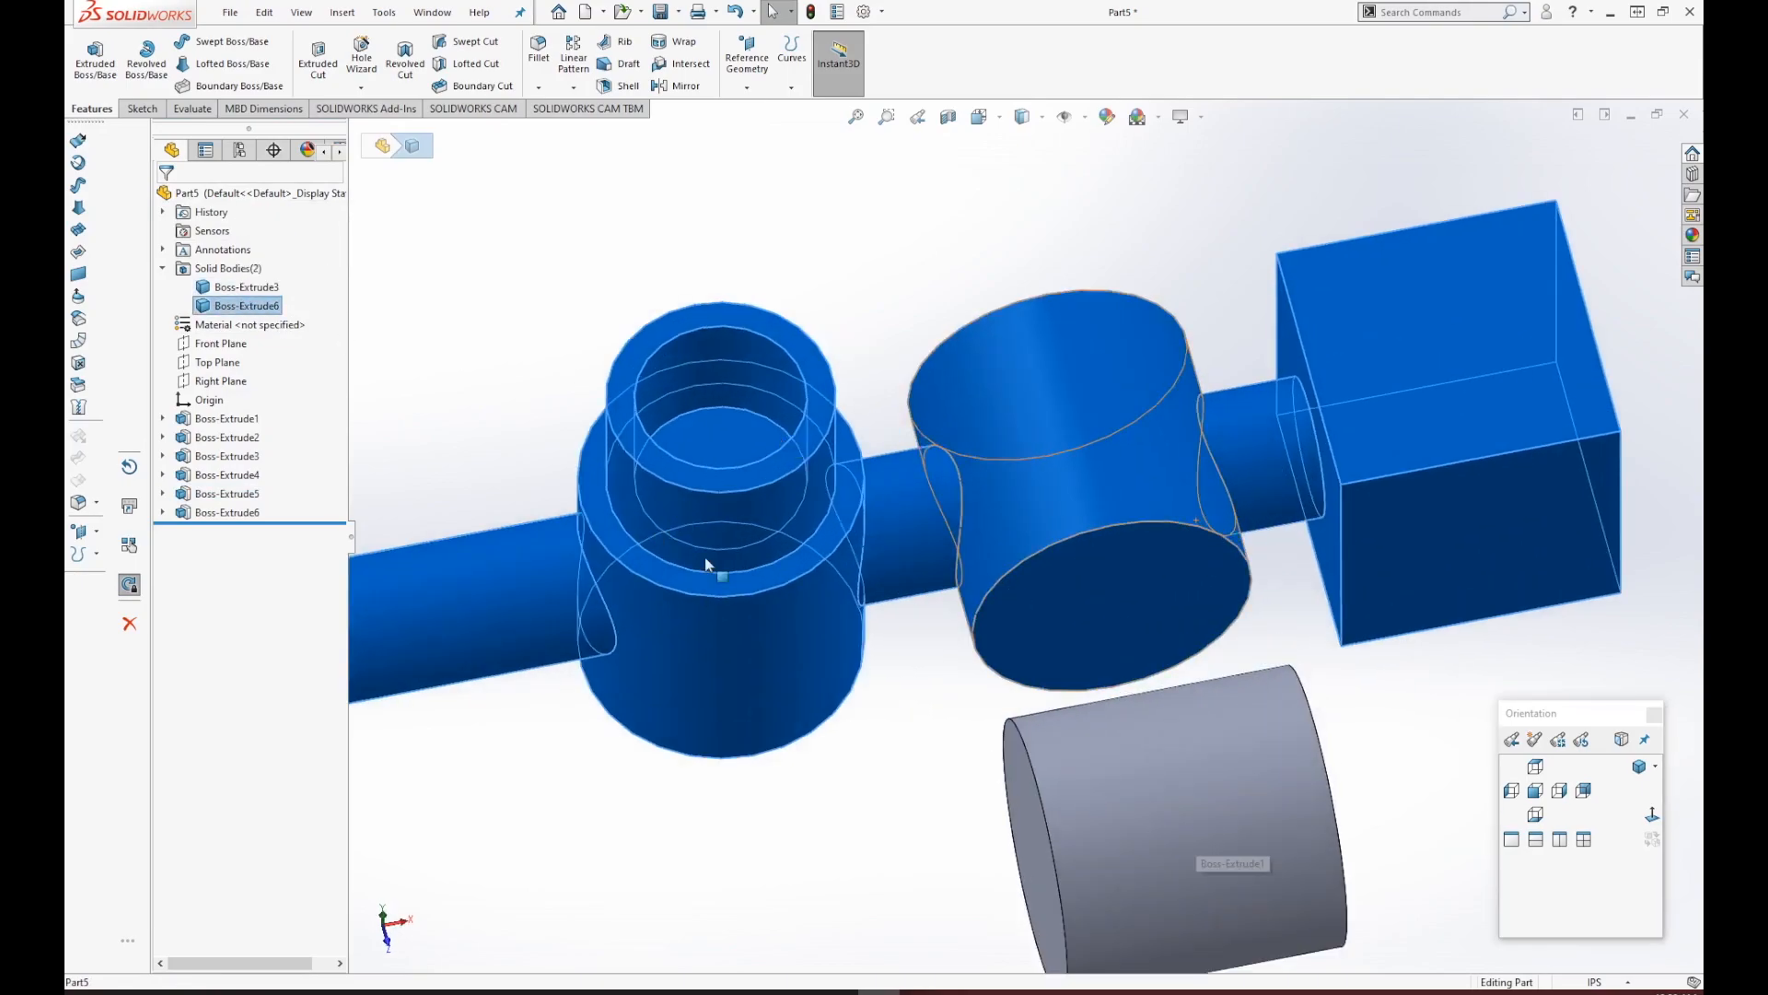
pyautogui.scroll(2, 1009, 552)
pyautogui.click(246, 286)
pyautogui.click(247, 306)
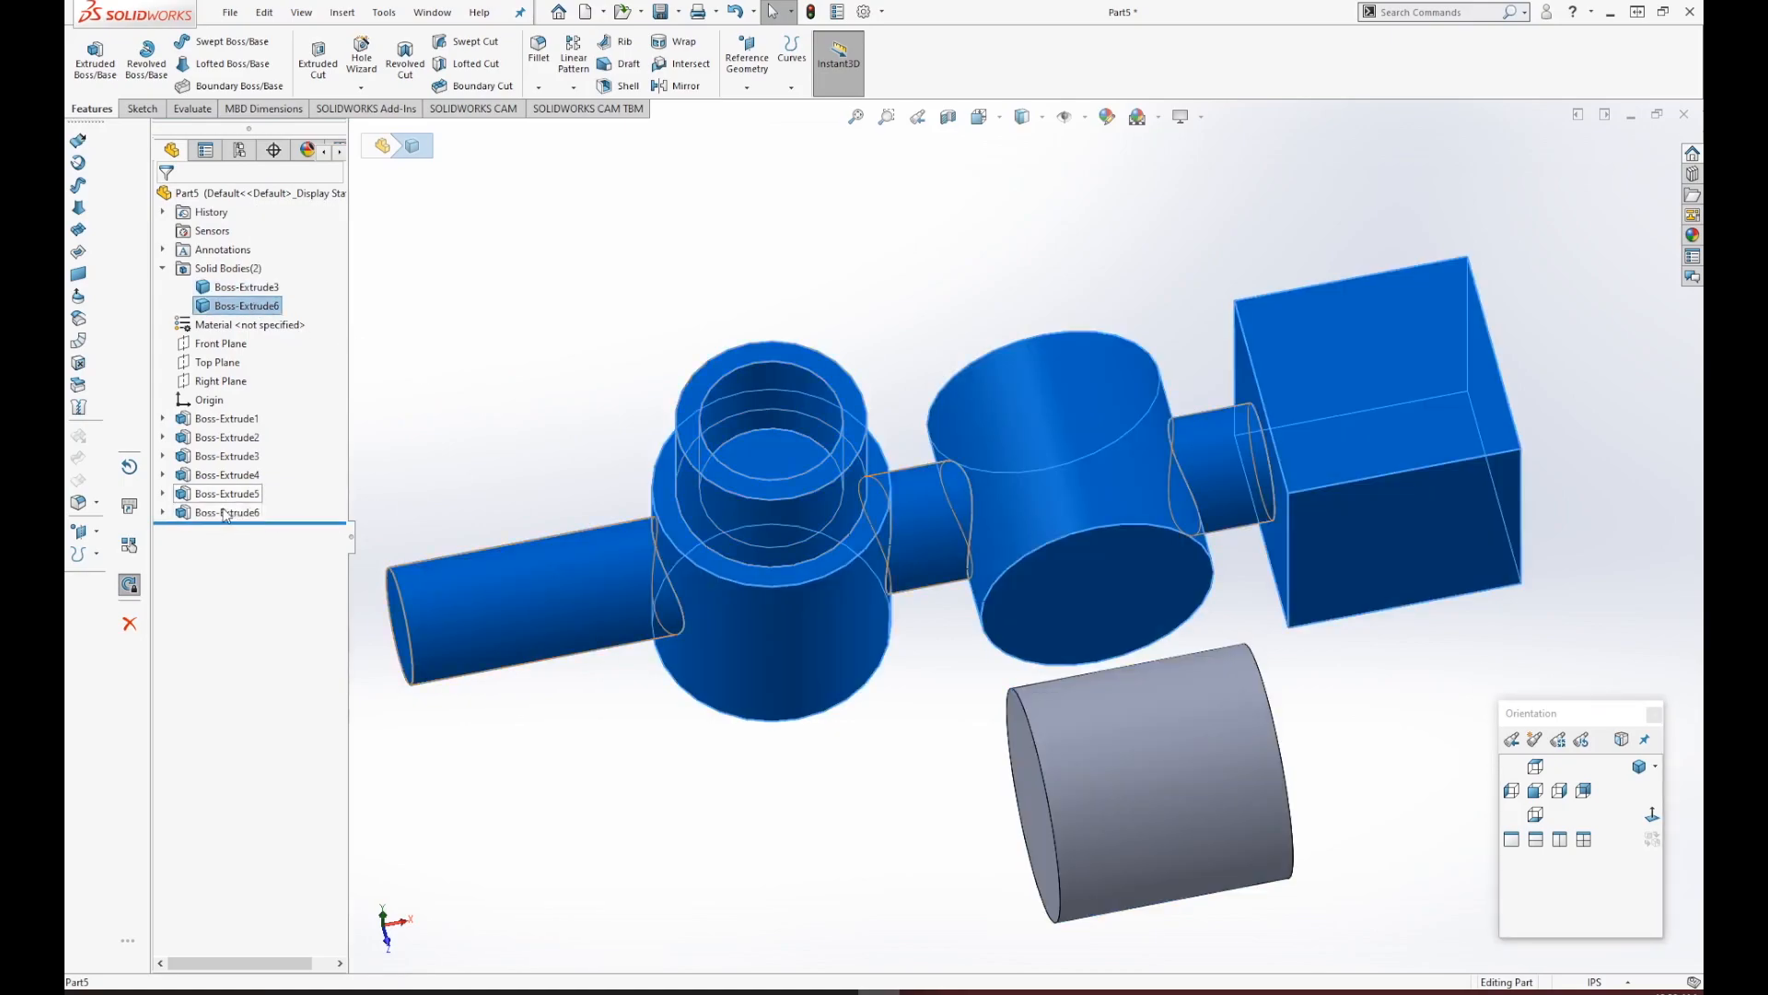
# Compare the rod, block and middle cylinder features, and review the middle cylinder's extrusion settings for a merge option.
pyautogui.click(254, 518)
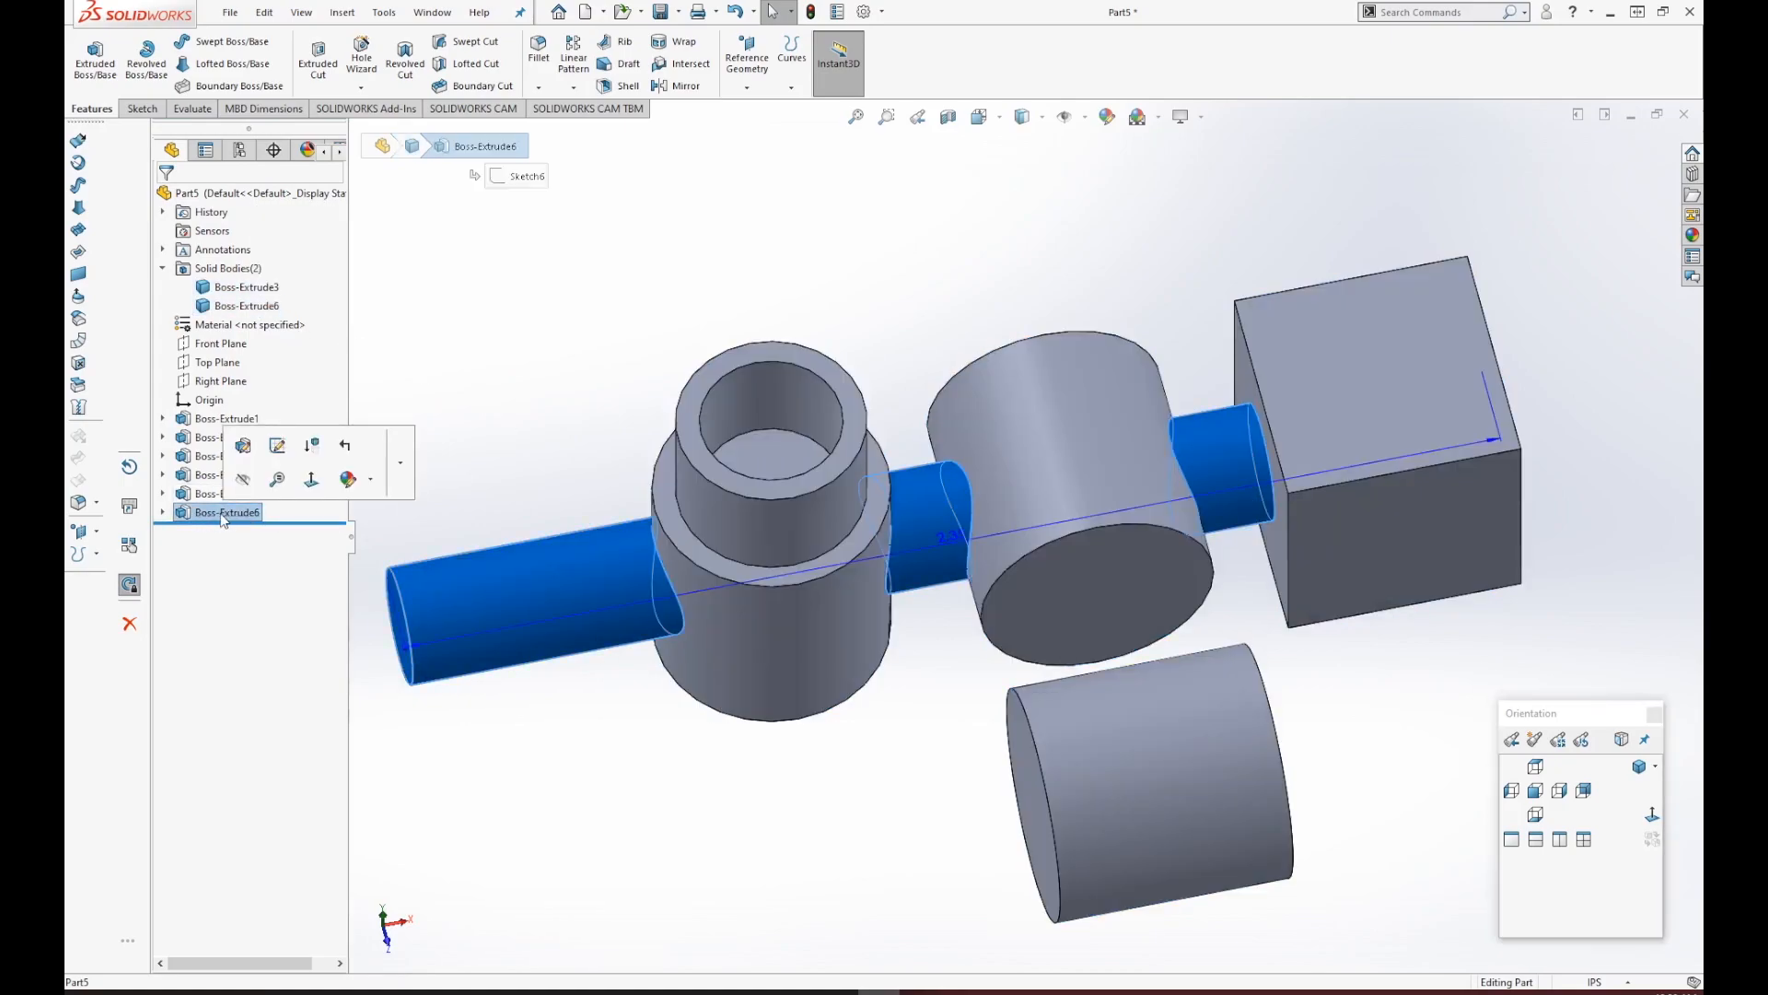
pyautogui.click(211, 476)
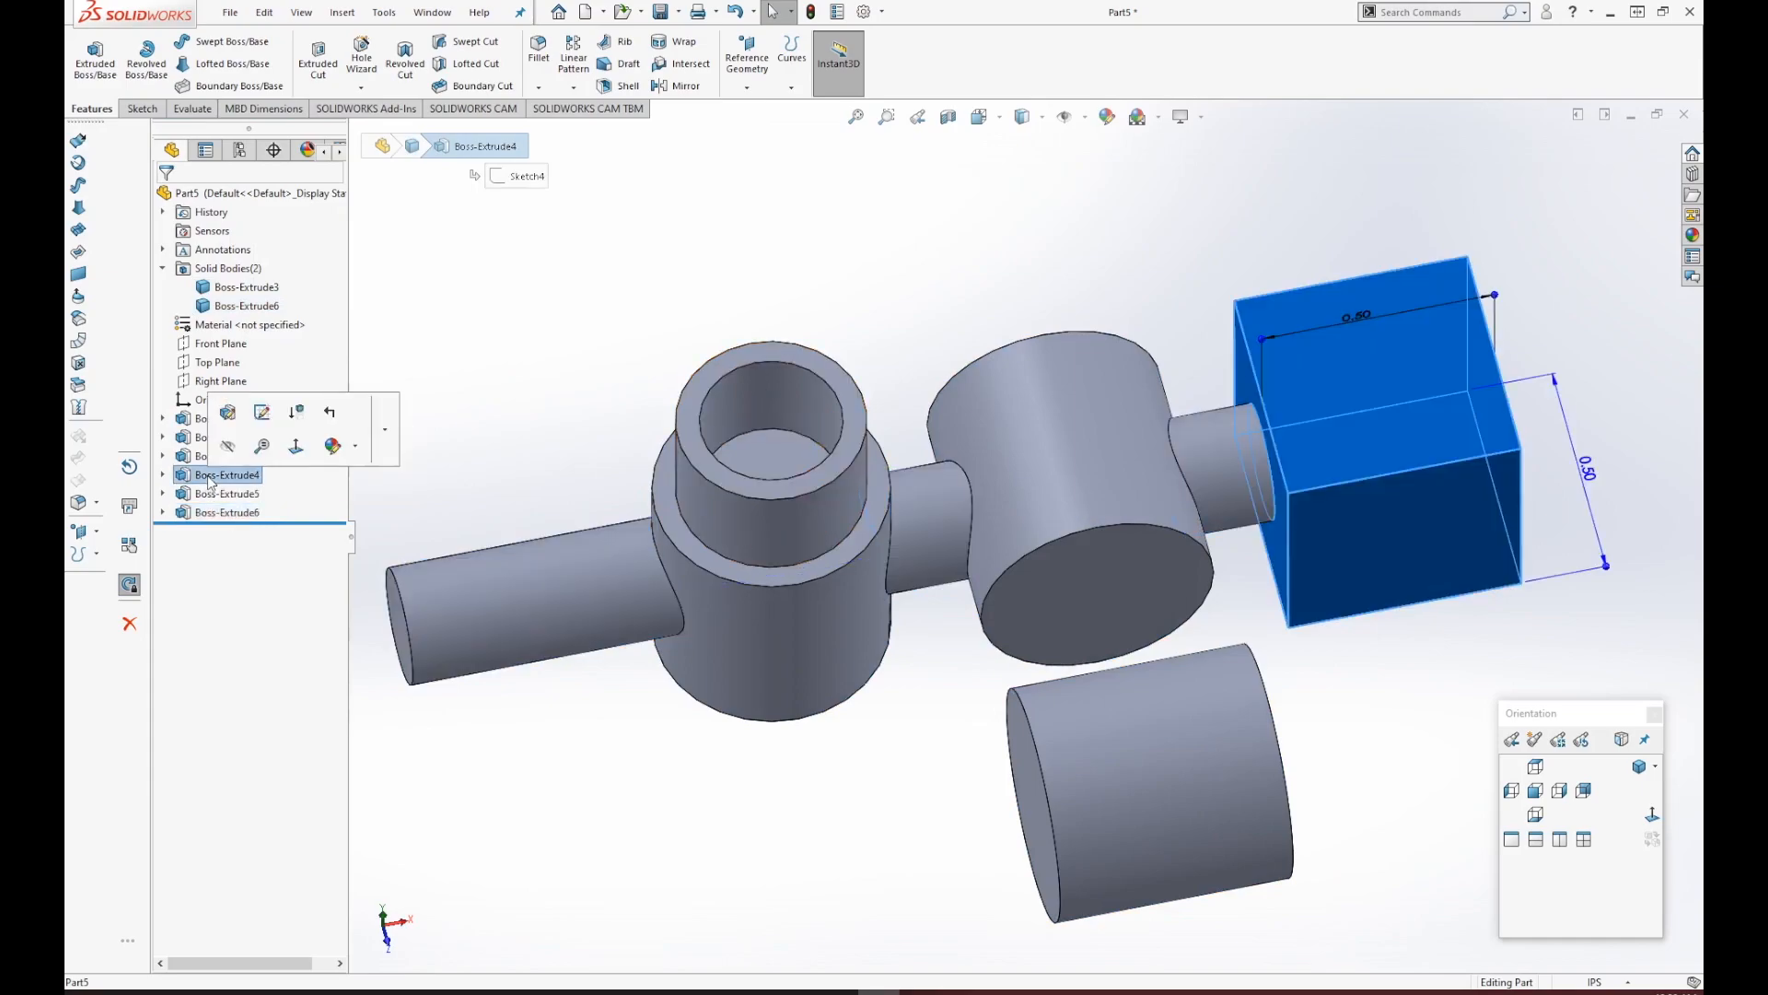
pyautogui.click(215, 420)
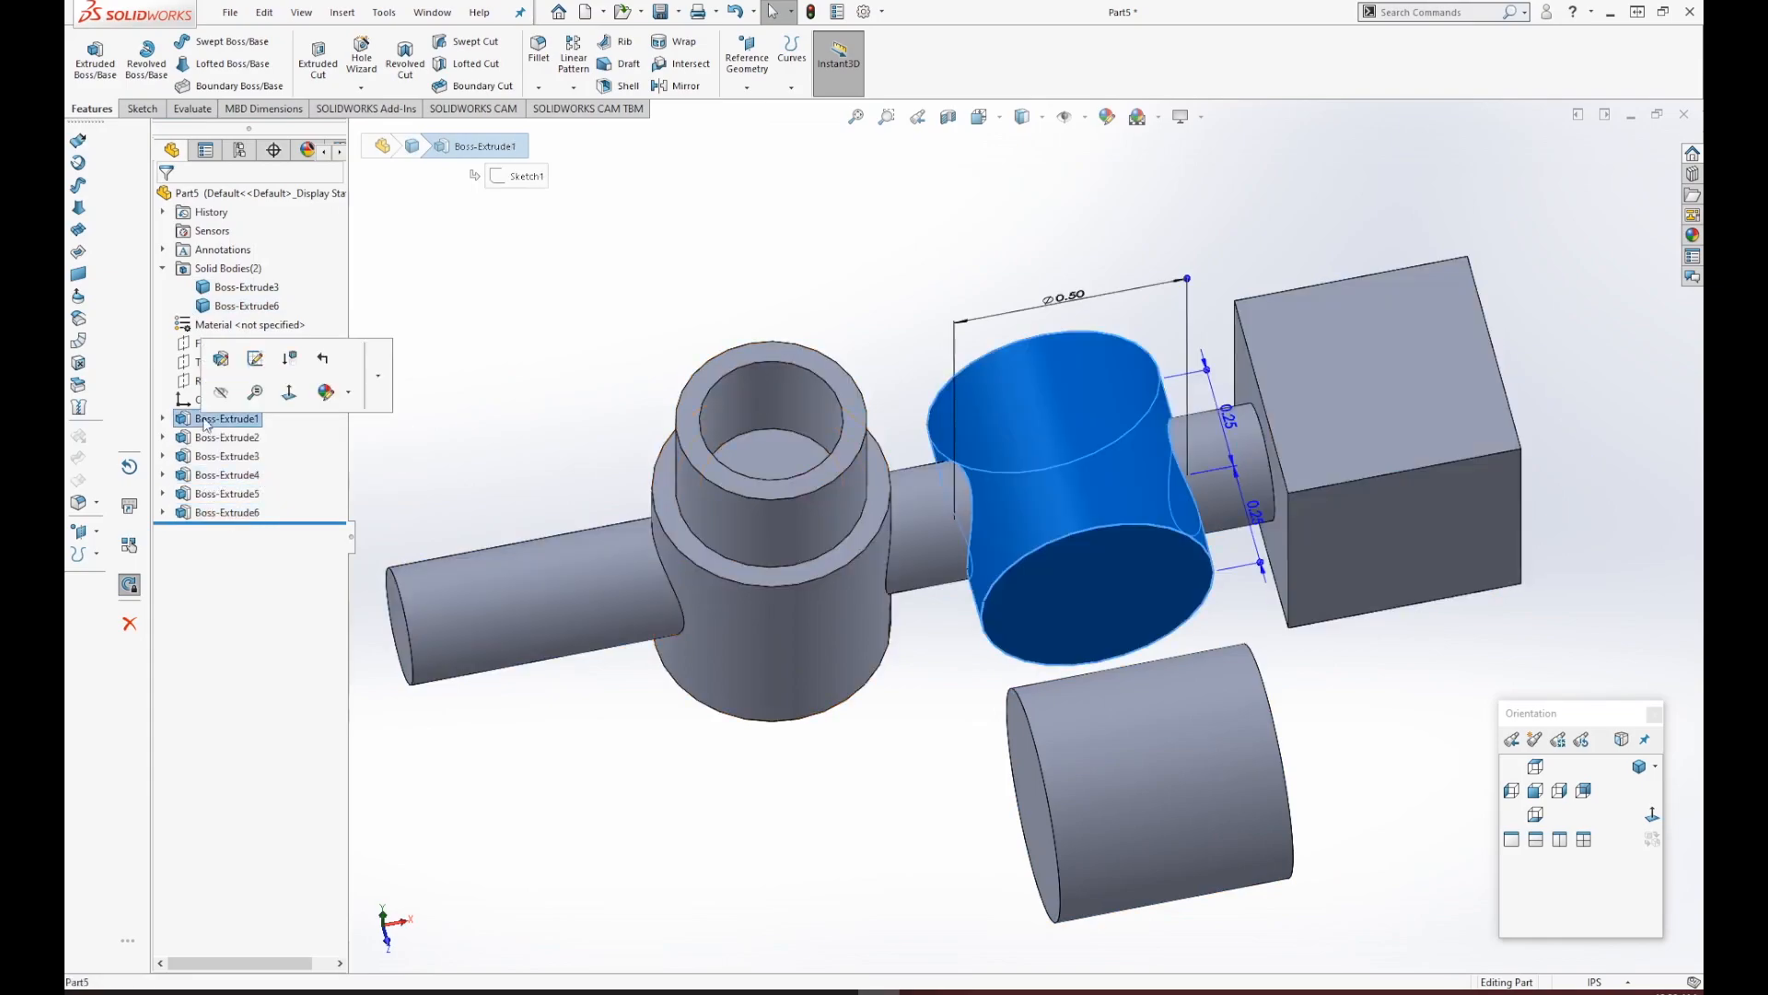
pyautogui.click(221, 361)
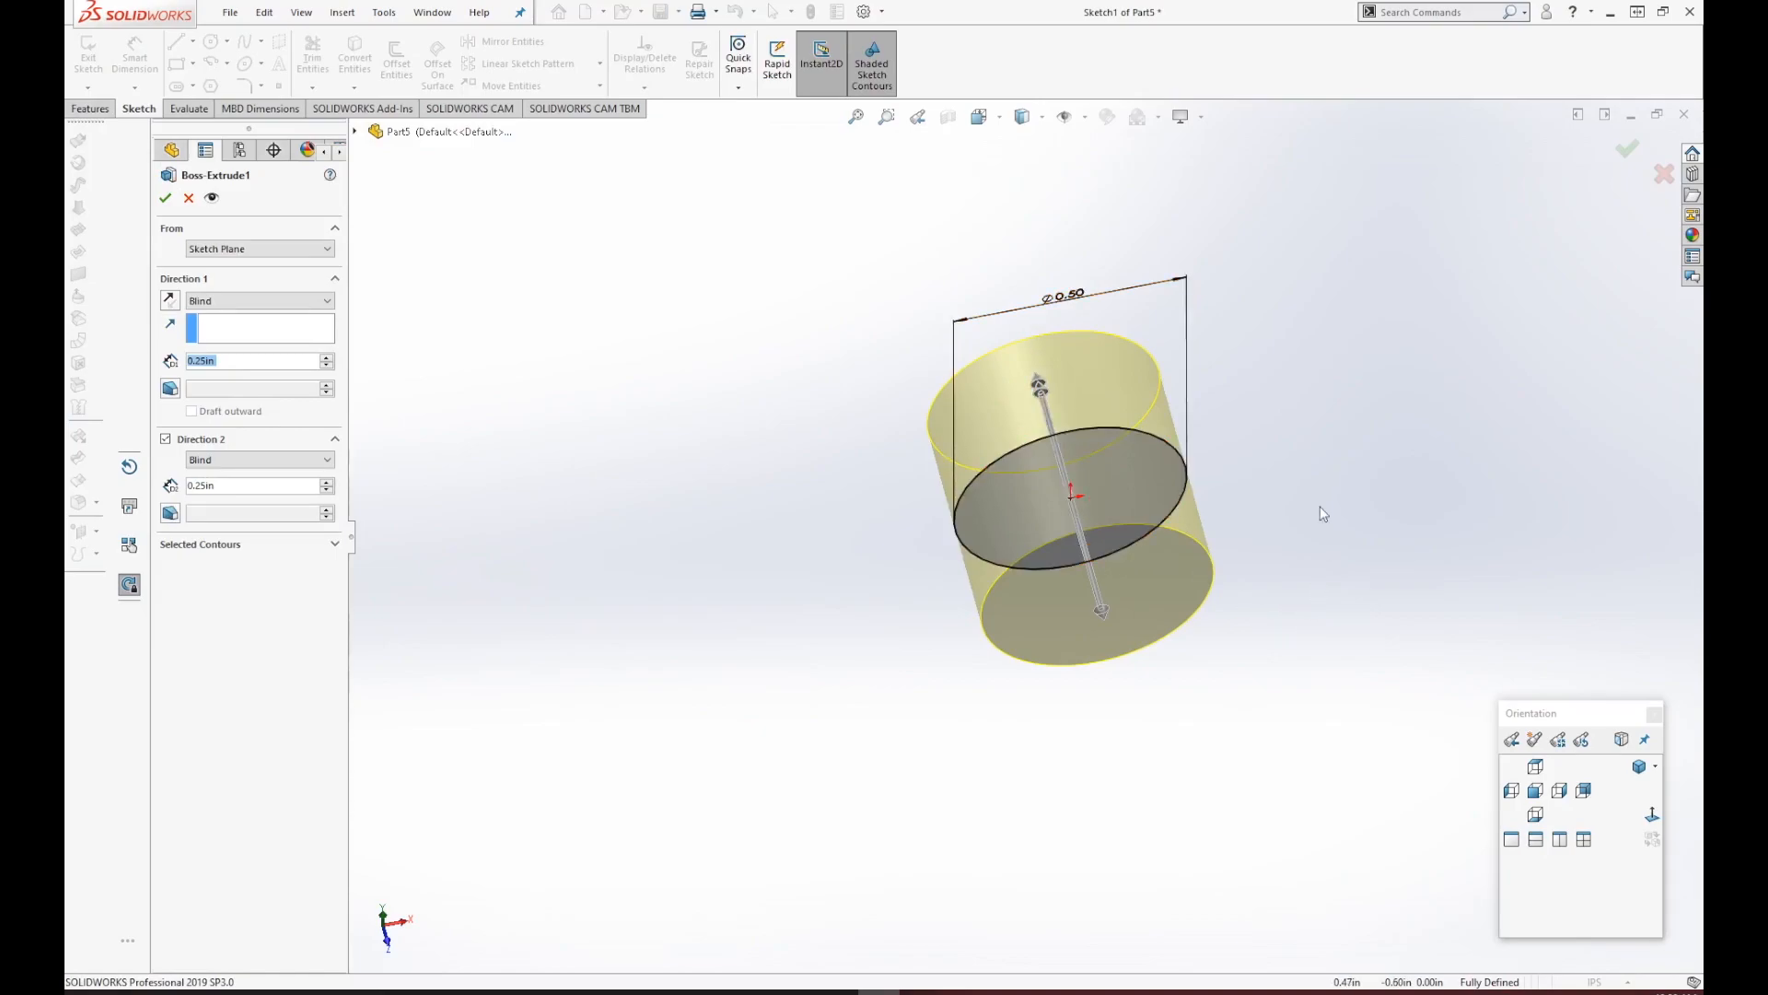
pyautogui.scroll(3, 1308, 499)
pyautogui.moveTo(1308, 500); pyautogui.dragTo(1255, 306, button='middle')
pyautogui.click(1284, 668)
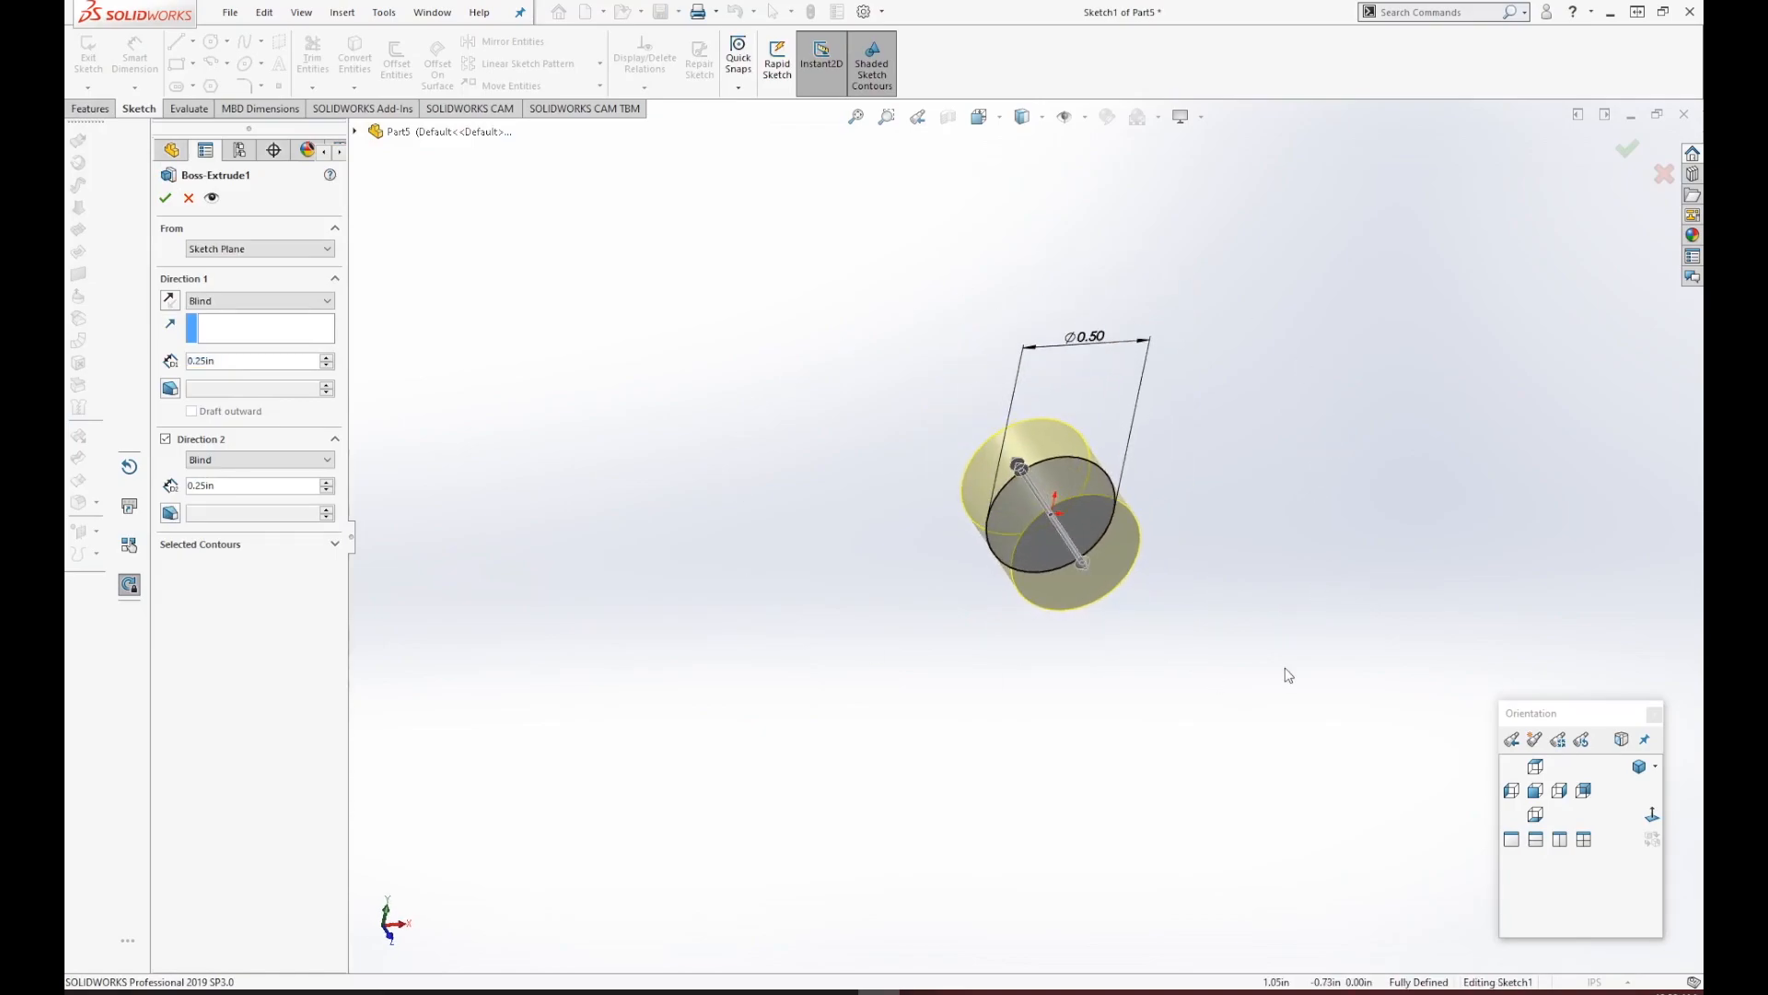
pyautogui.click(1627, 146)
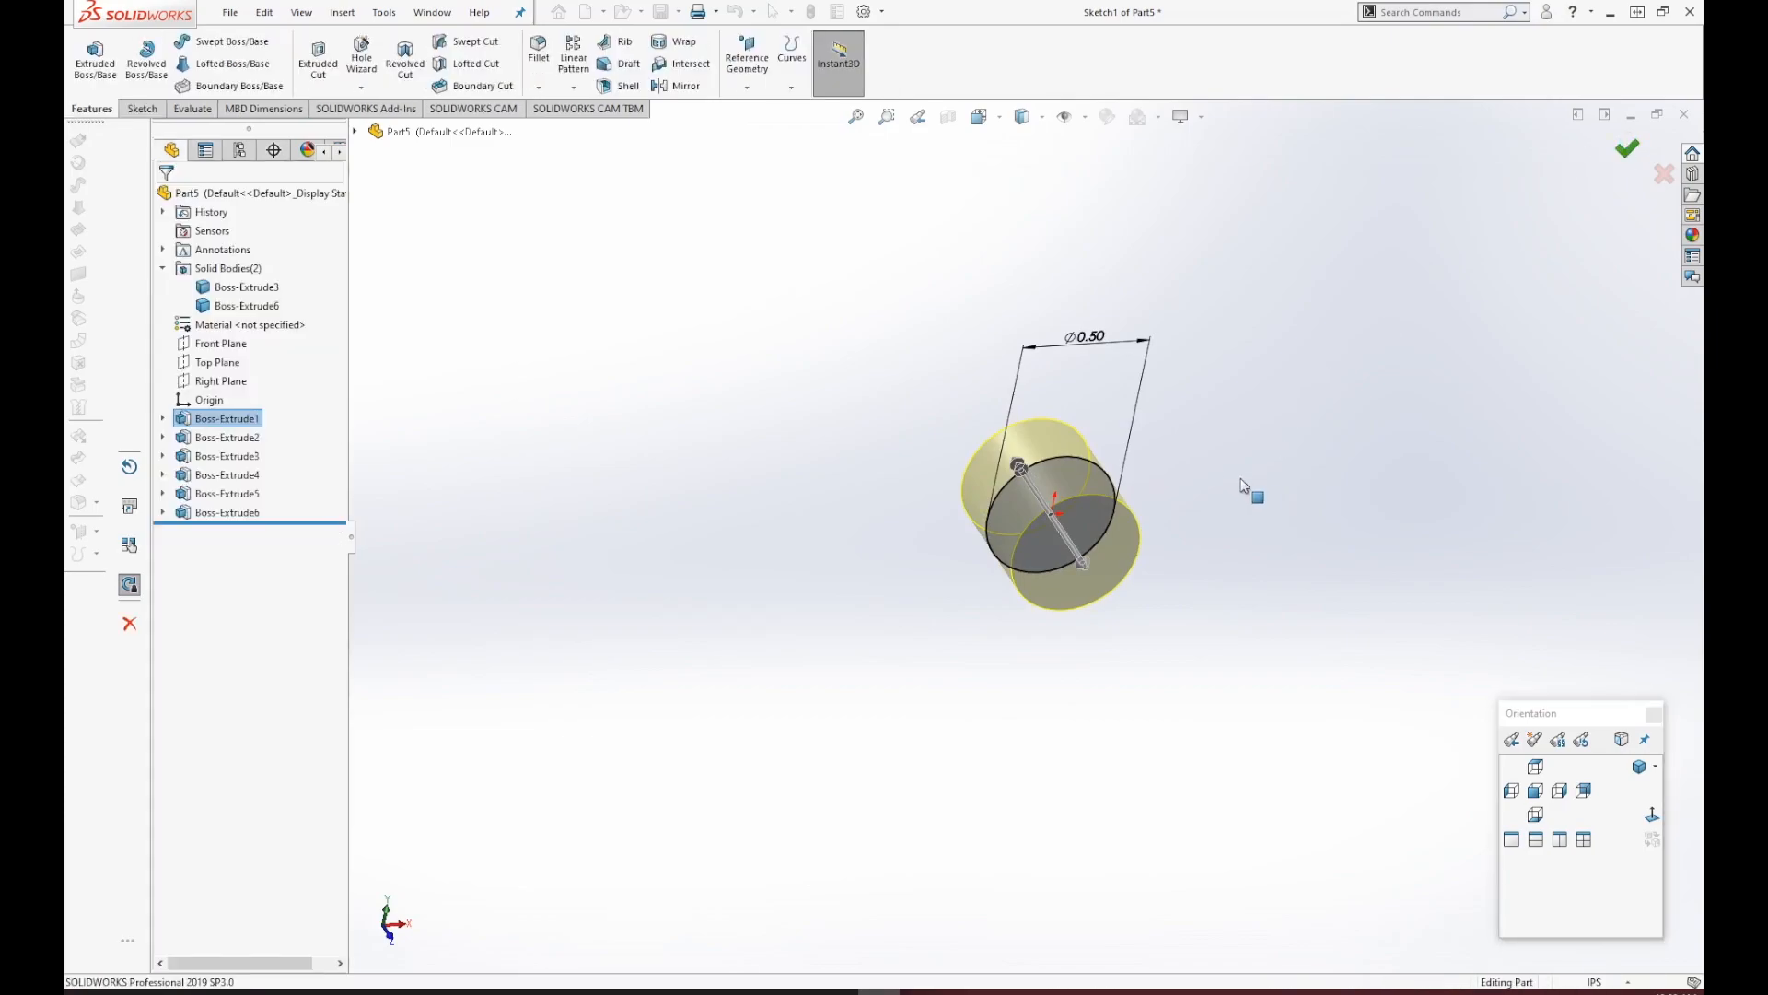
# Try to roll the feature history back to before the rod's extrusion.
pyautogui.moveTo(1096, 617); pyautogui.dragTo(1189, 683, button='middle')
pyautogui.scroll(-1, 1316, 627)
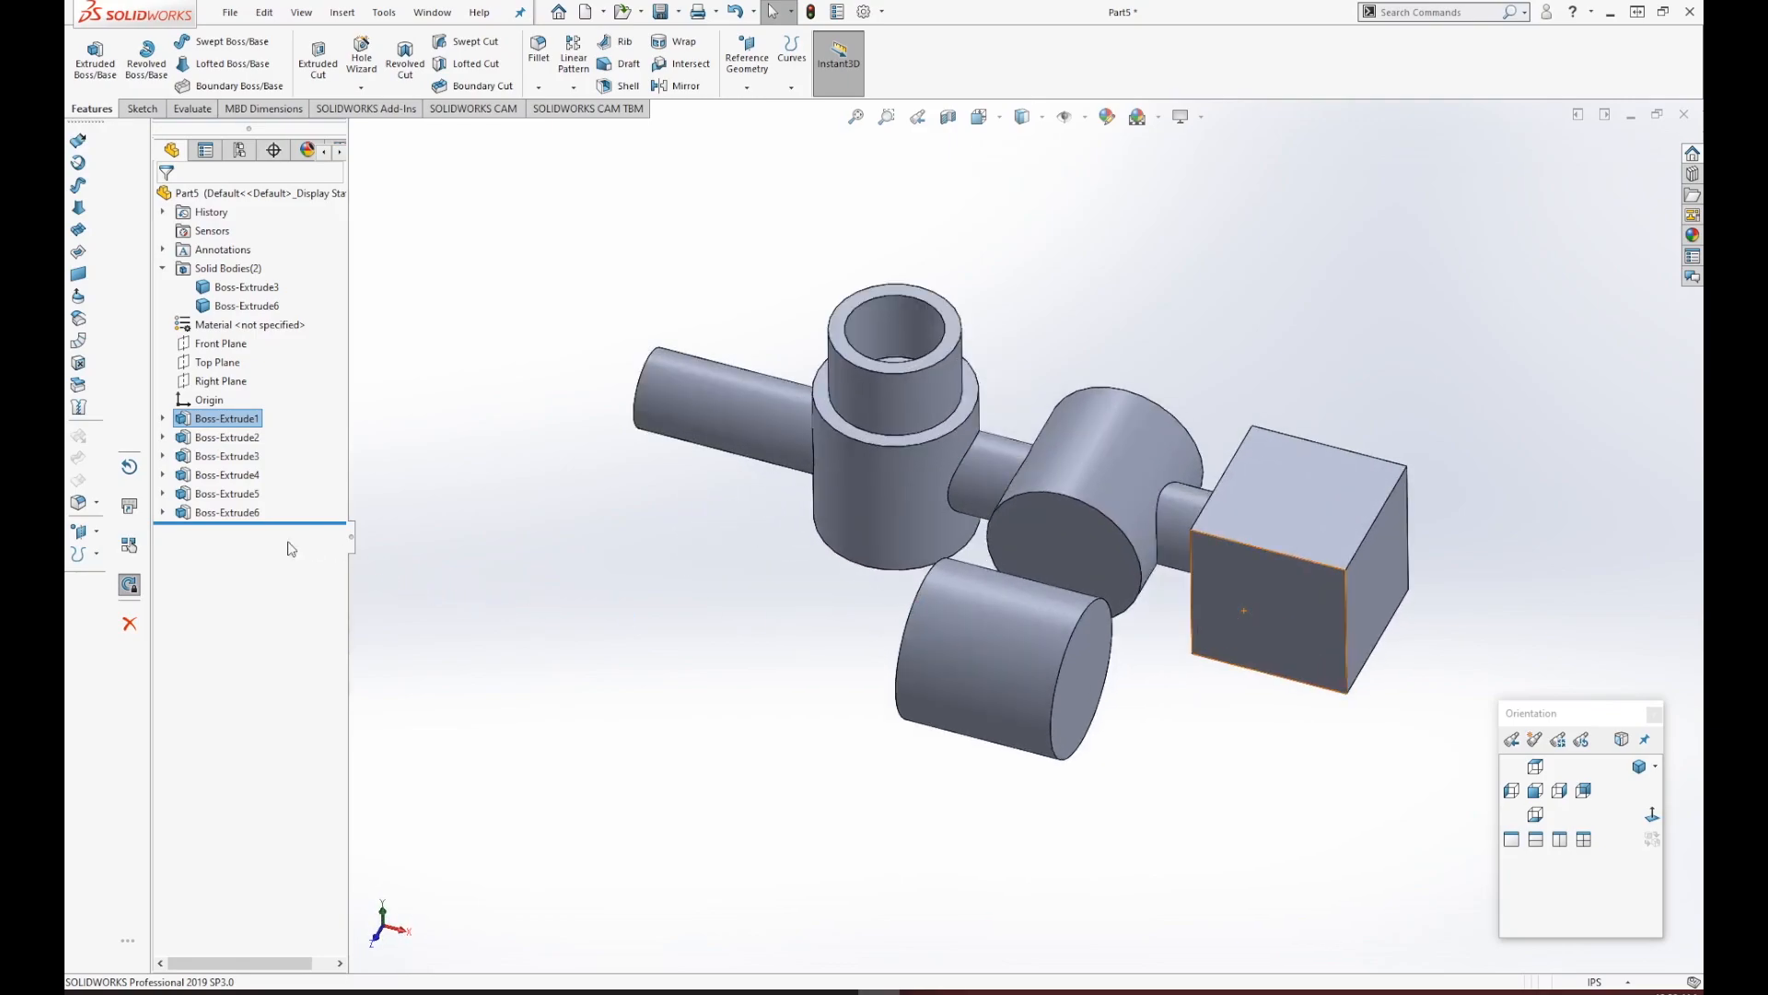
pyautogui.moveTo(290, 522)
pyautogui.mouseDown()
pyautogui.moveTo(277, 466)
pyautogui.moveTo(313, 425)
pyautogui.moveTo(309, 505)
pyautogui.mouseUp()
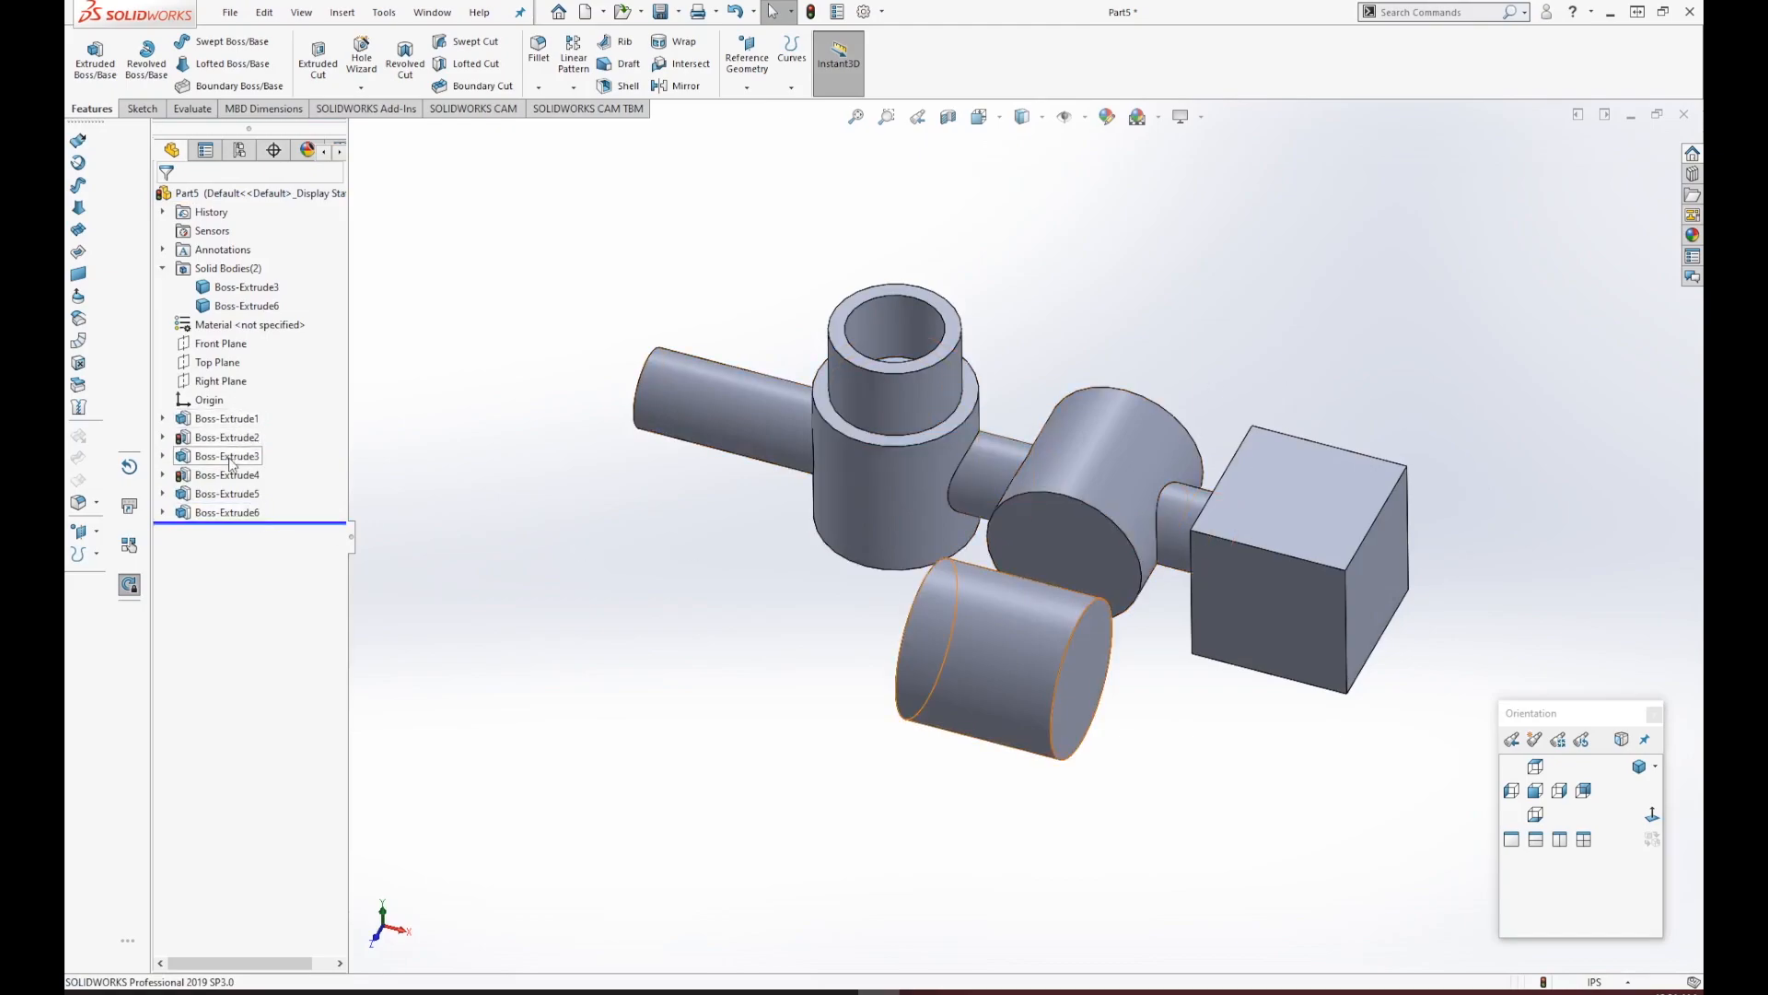
# Start a sketch on the block's top face and view it face-on.
pyautogui.scroll(2, 1082, 482)
pyautogui.scroll(-3, 1240, 532)
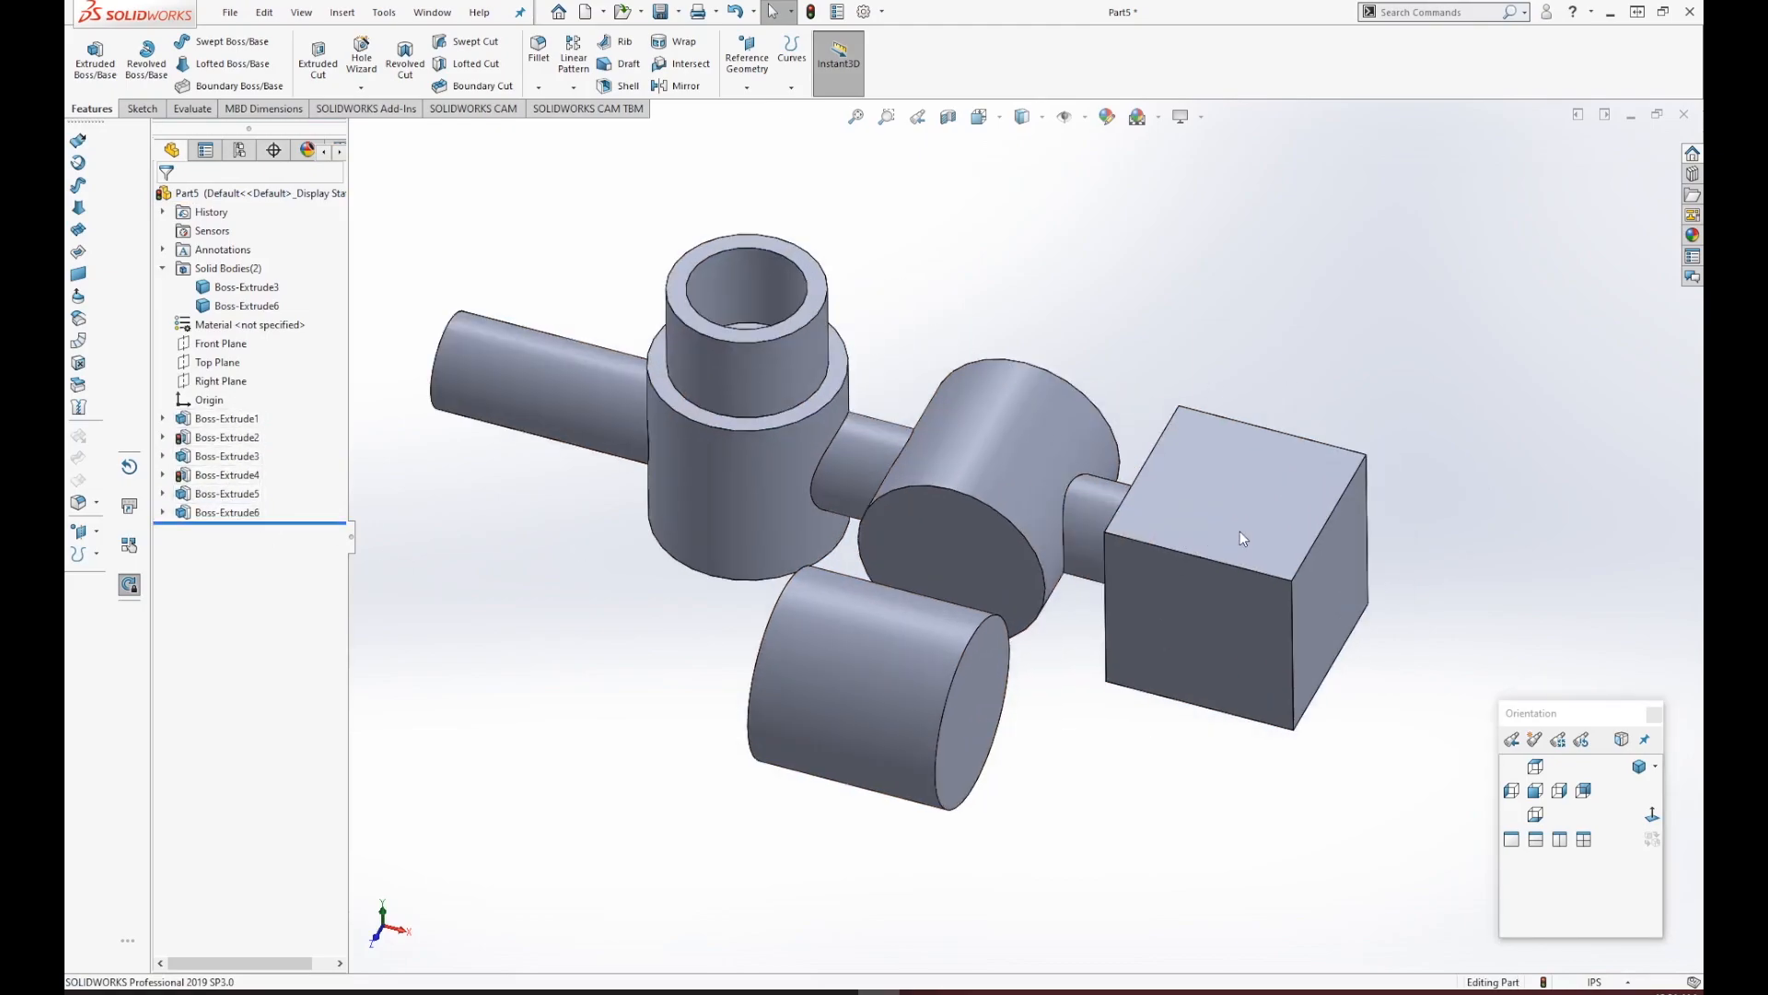
pyautogui.moveTo(1057, 635); pyautogui.dragTo(1192, 719, button='middle')
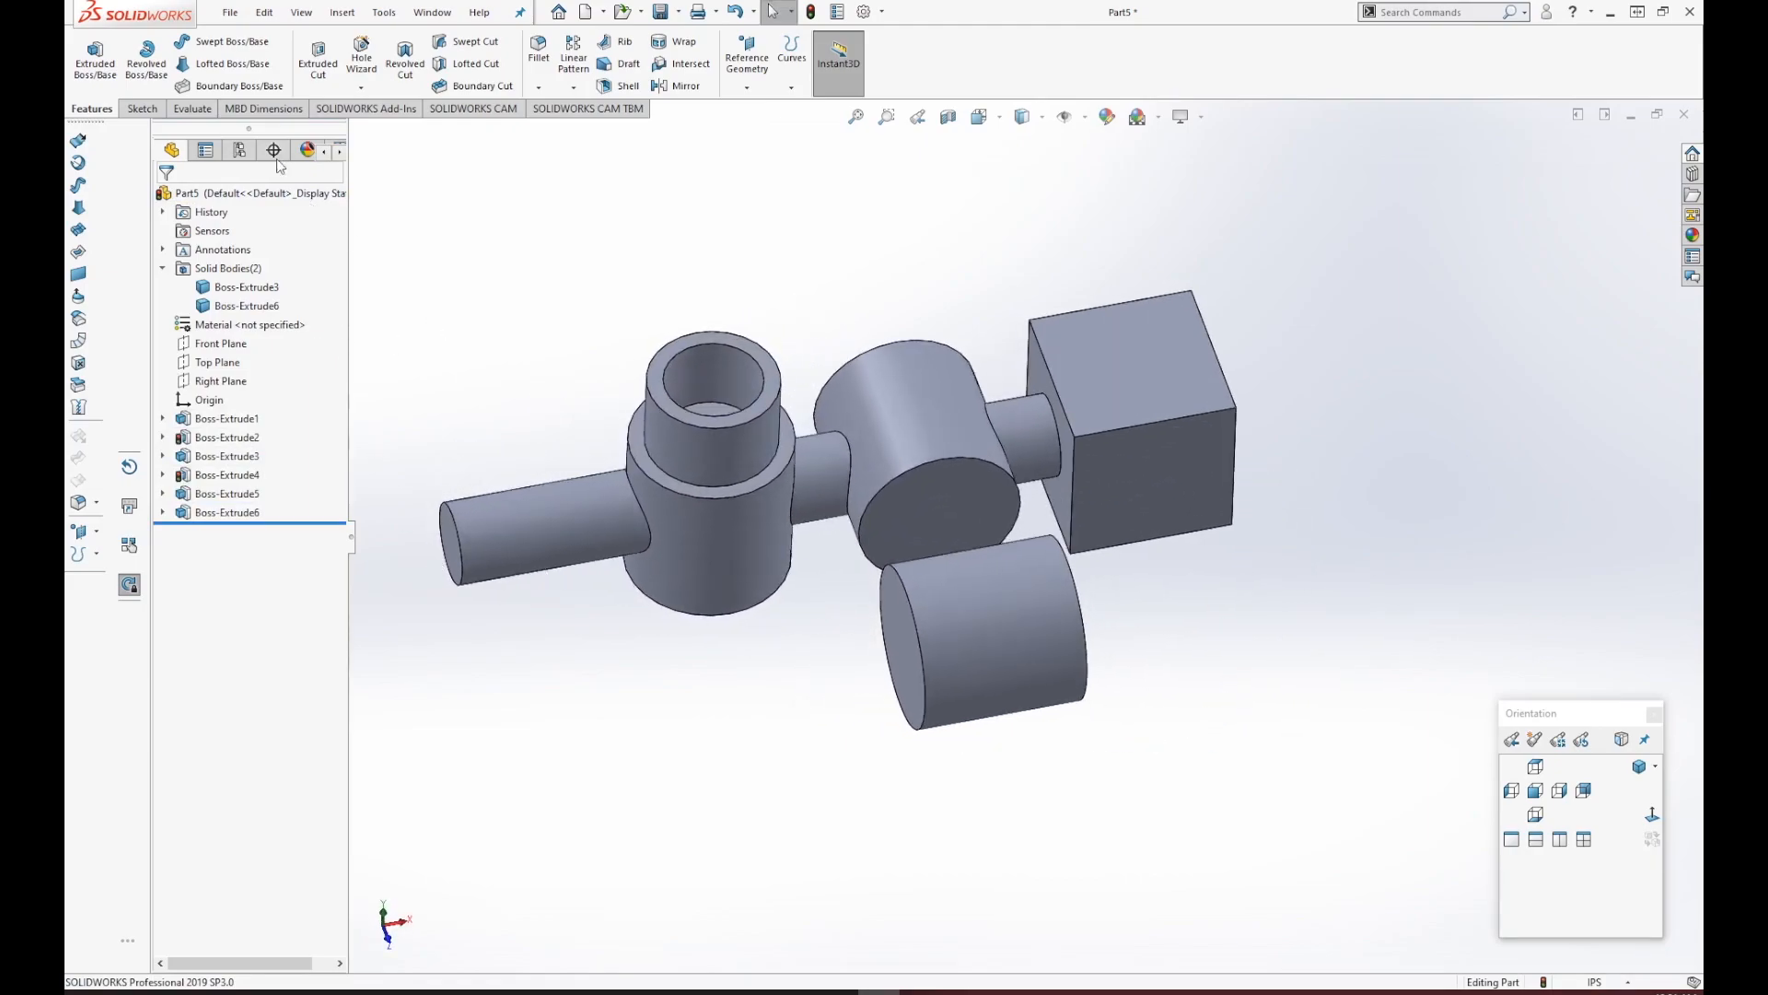
pyautogui.click(141, 109)
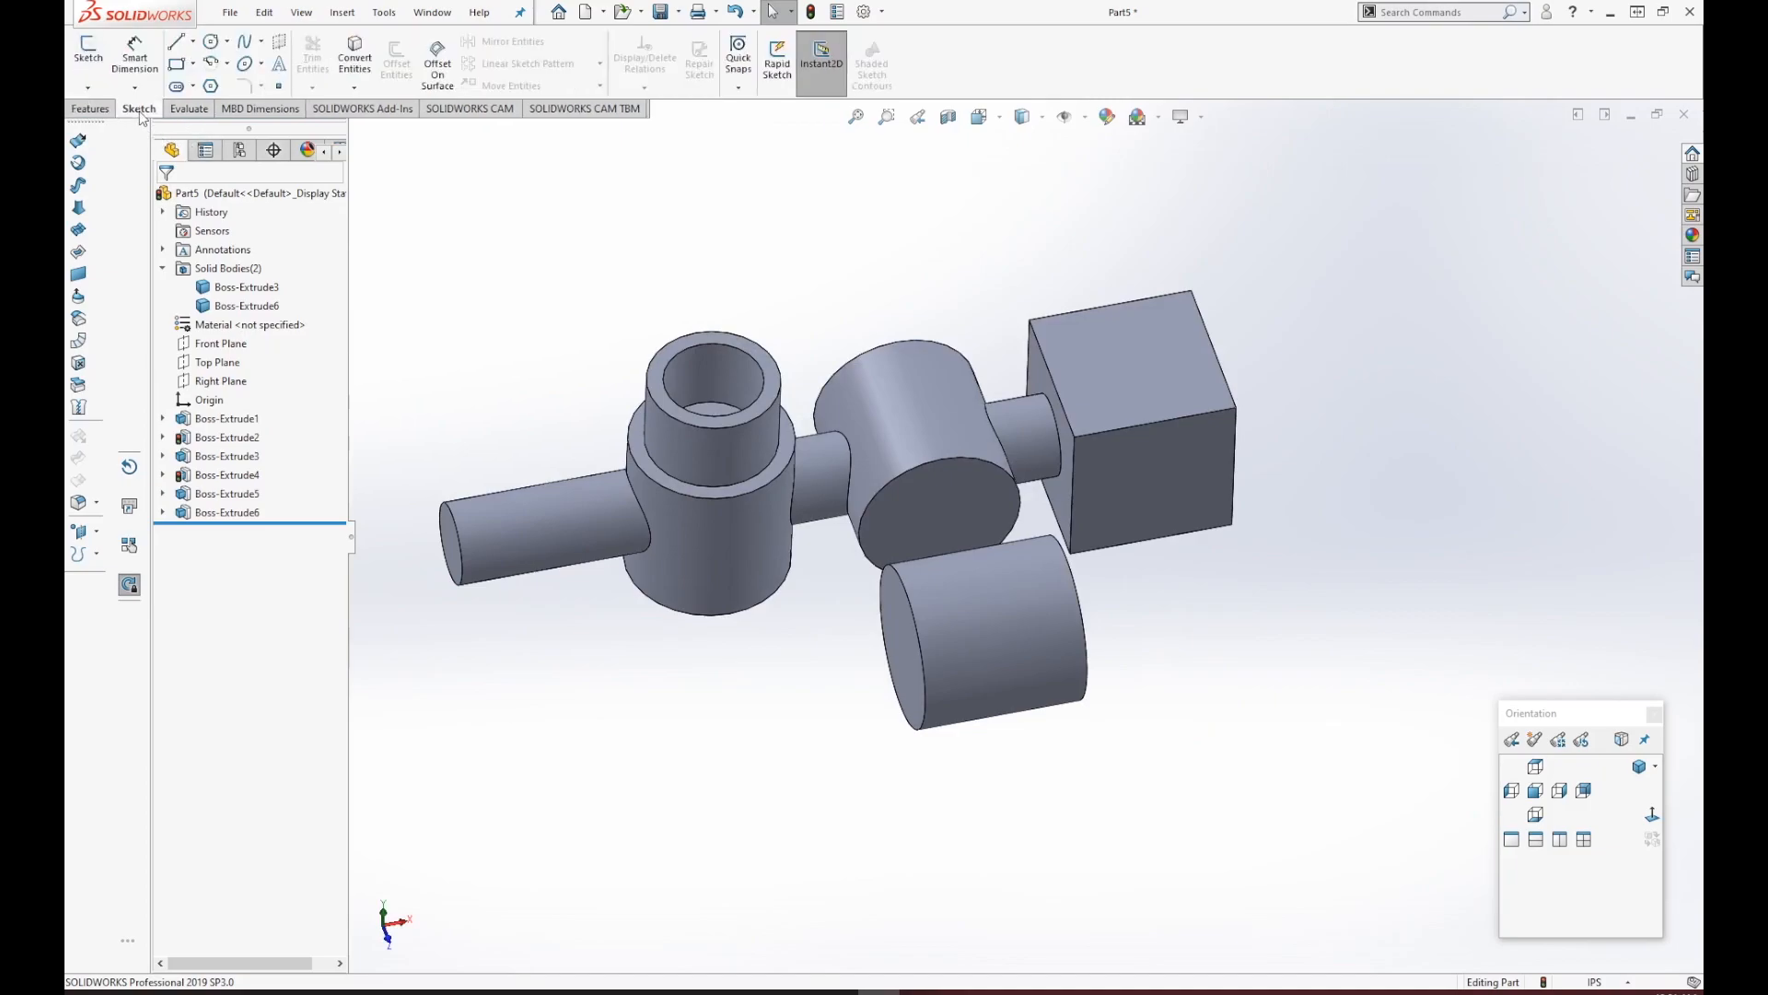
pyautogui.click(90, 54)
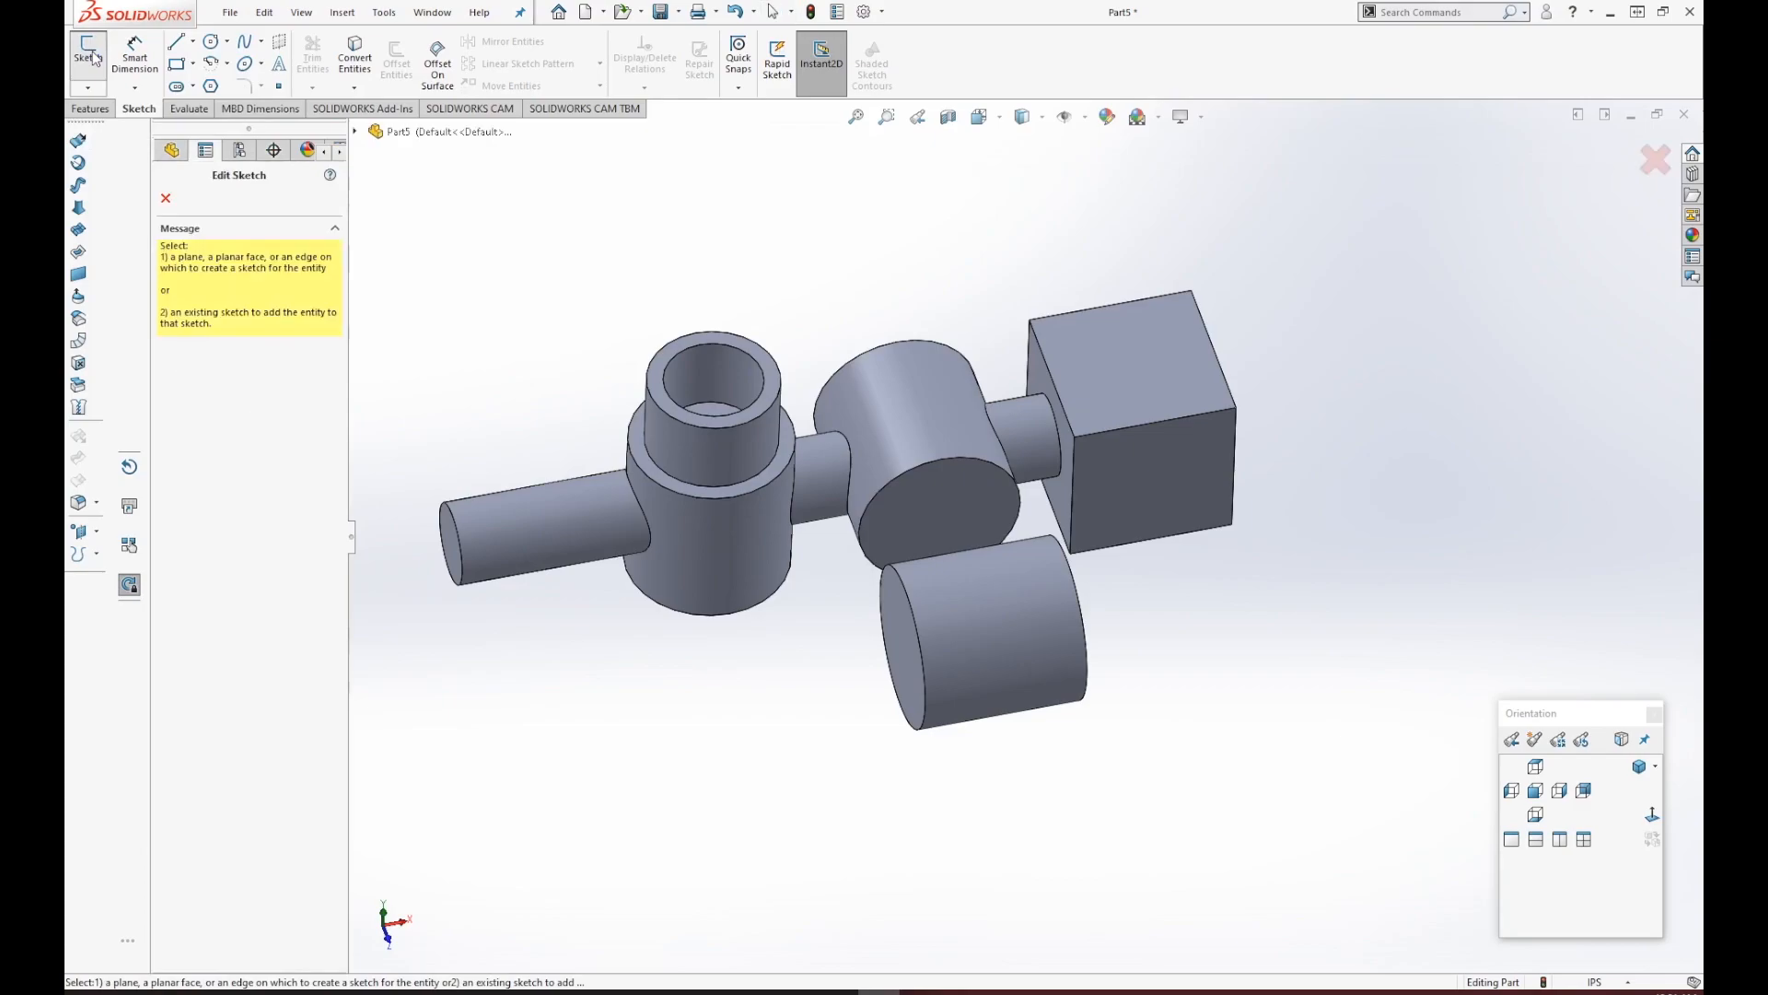
pyautogui.click(1120, 362)
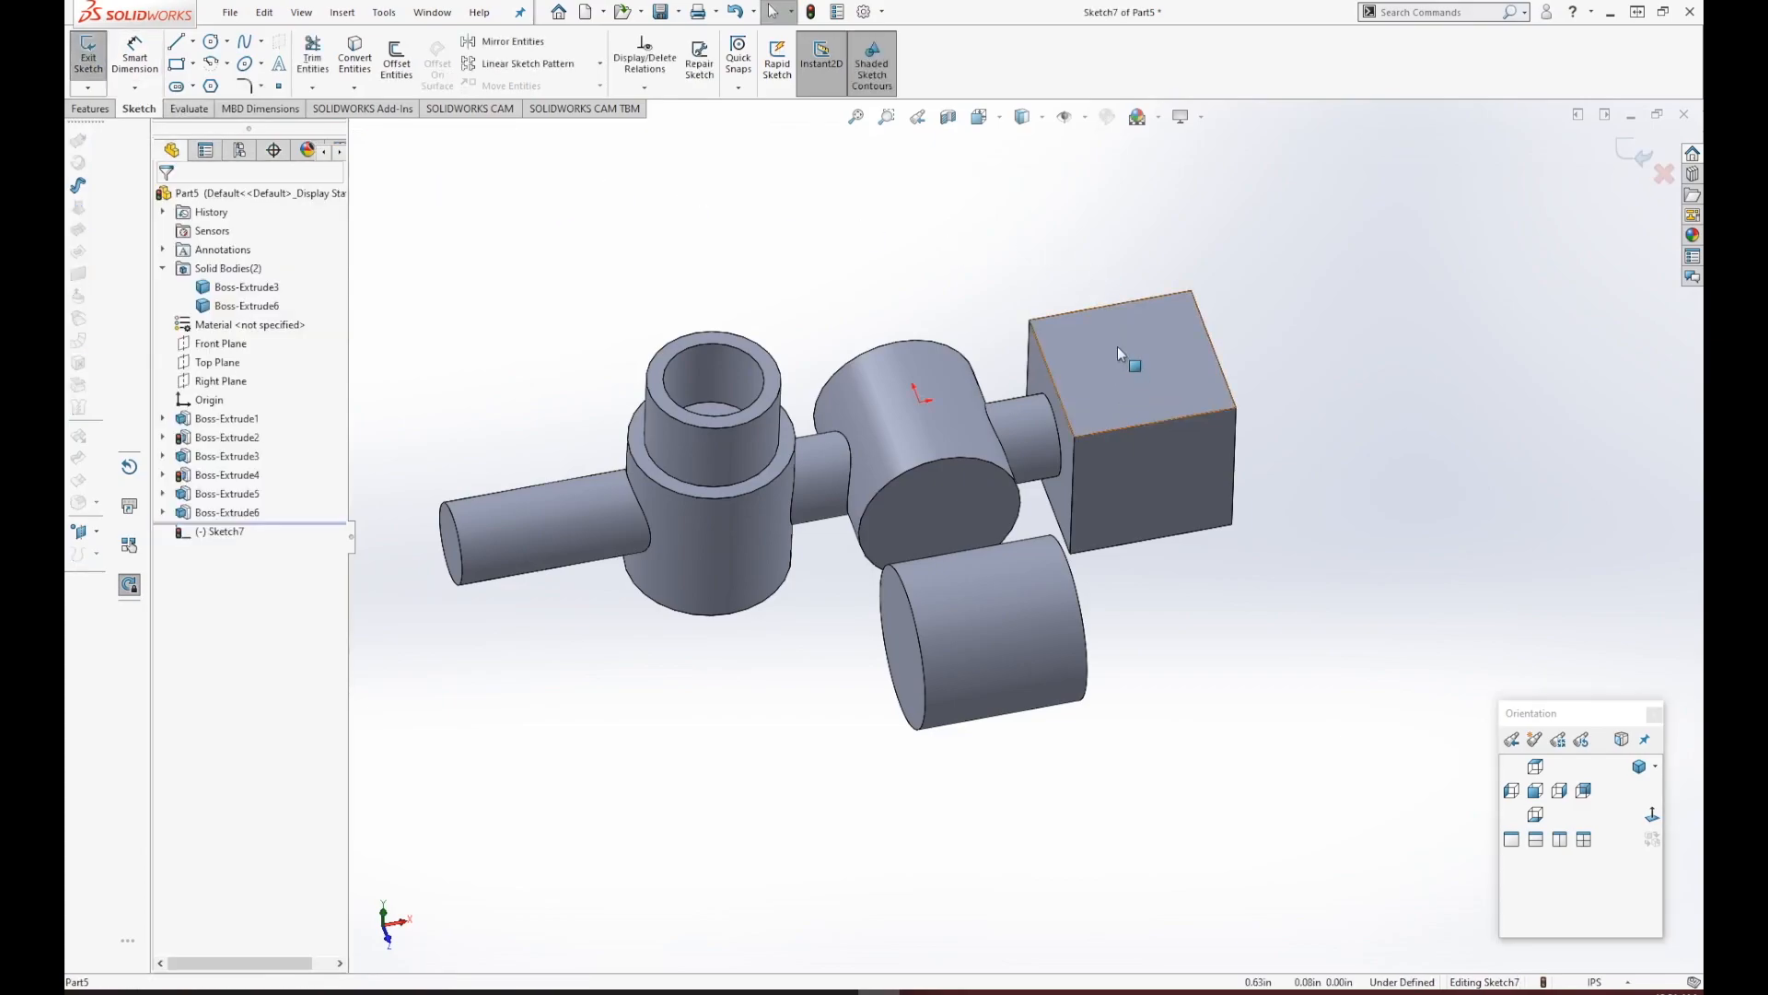
pyautogui.click(1650, 815)
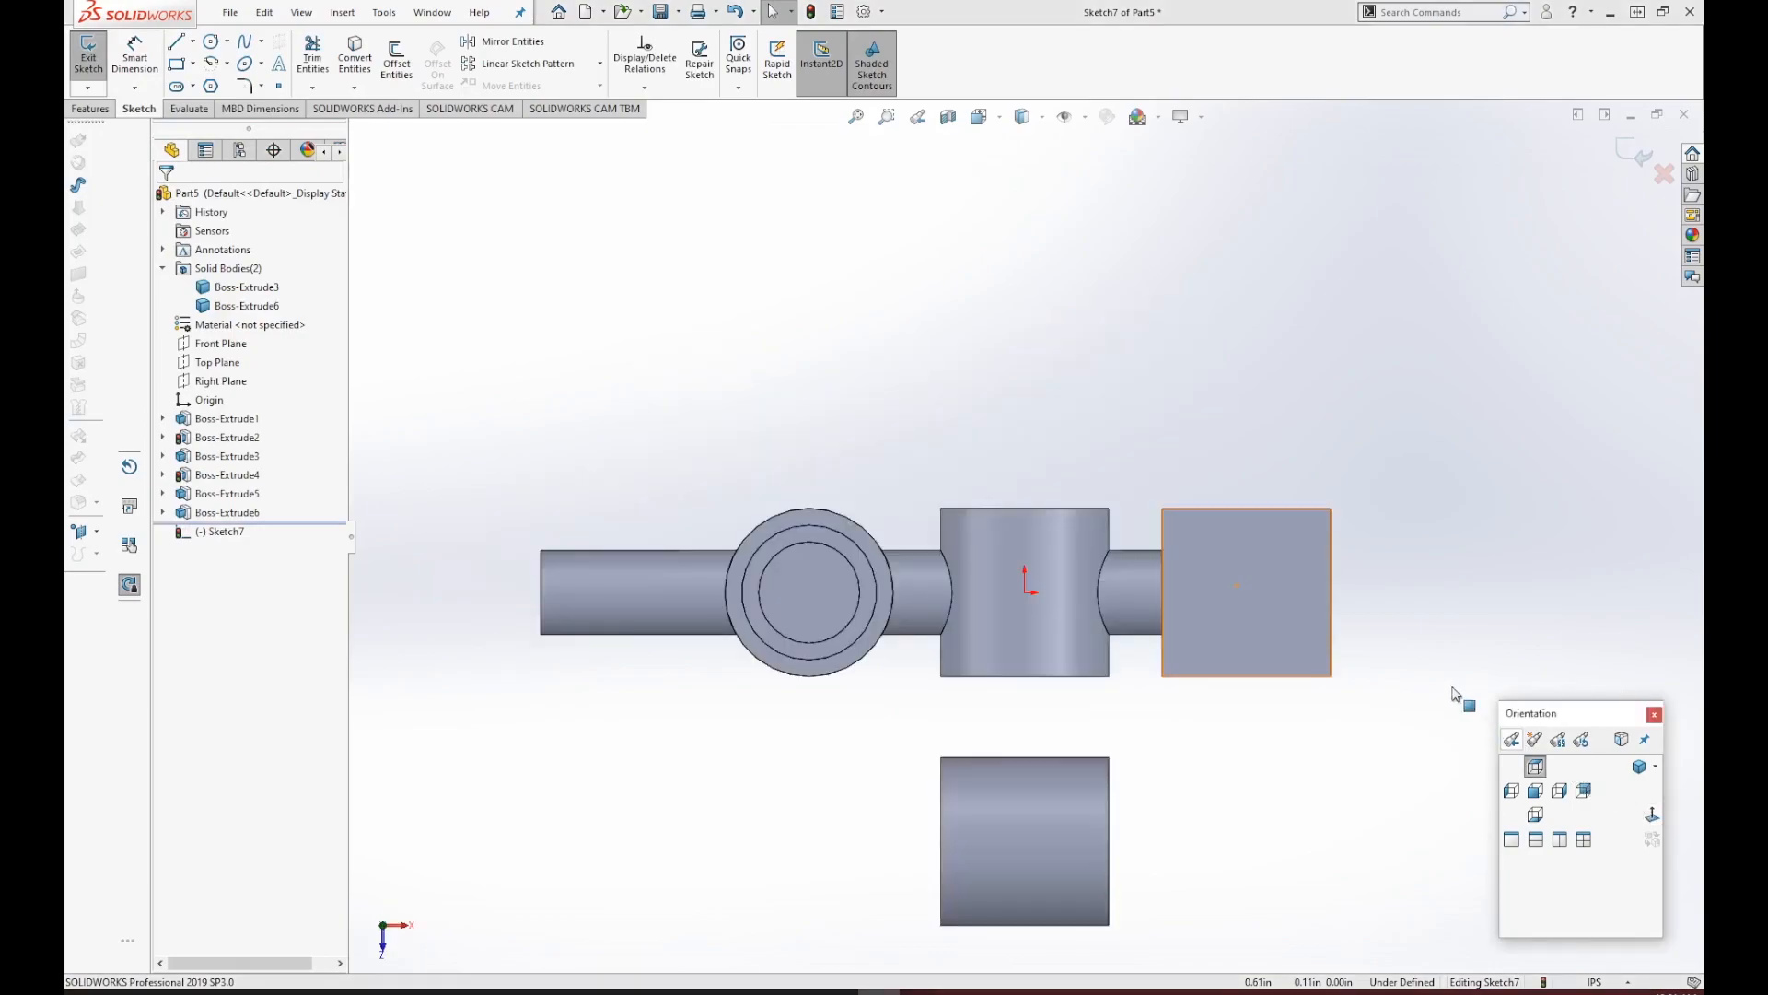
# Sketch a circle with a radius of about 0.16 in at the centre of the block's top face and exit the sketch.
pyautogui.scroll(-5, 1097, 533)
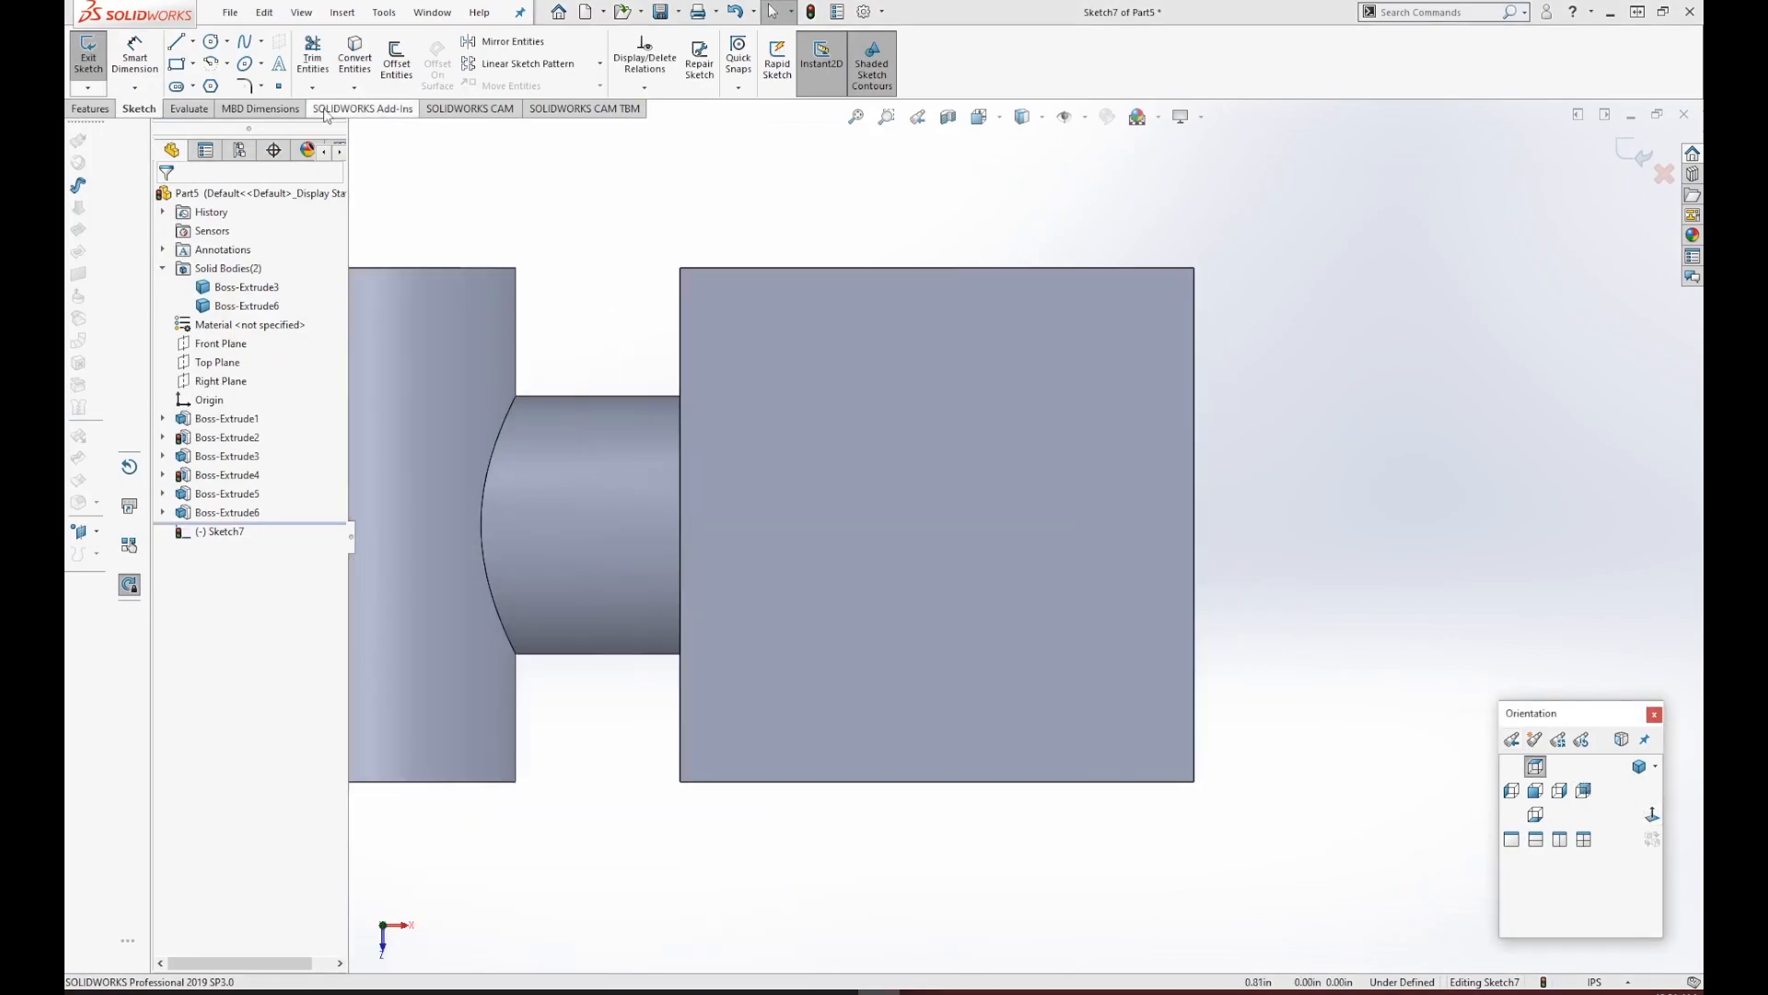
pyautogui.click(227, 42)
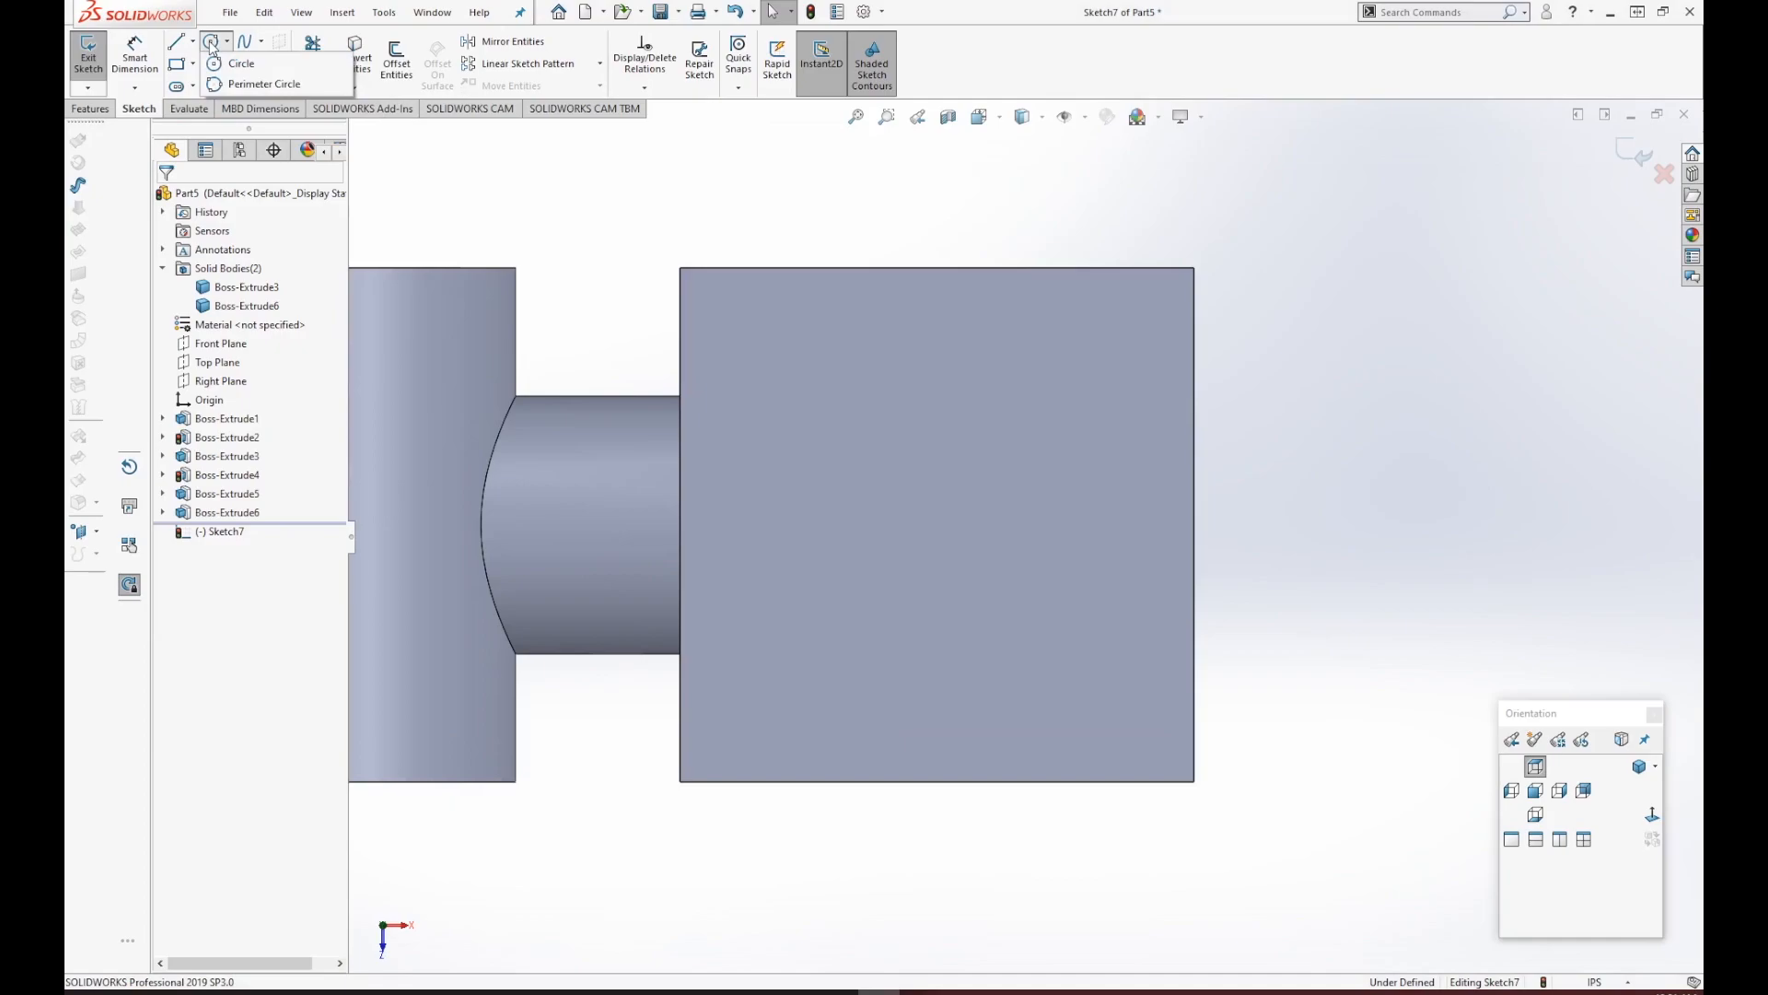
pyautogui.click(235, 63)
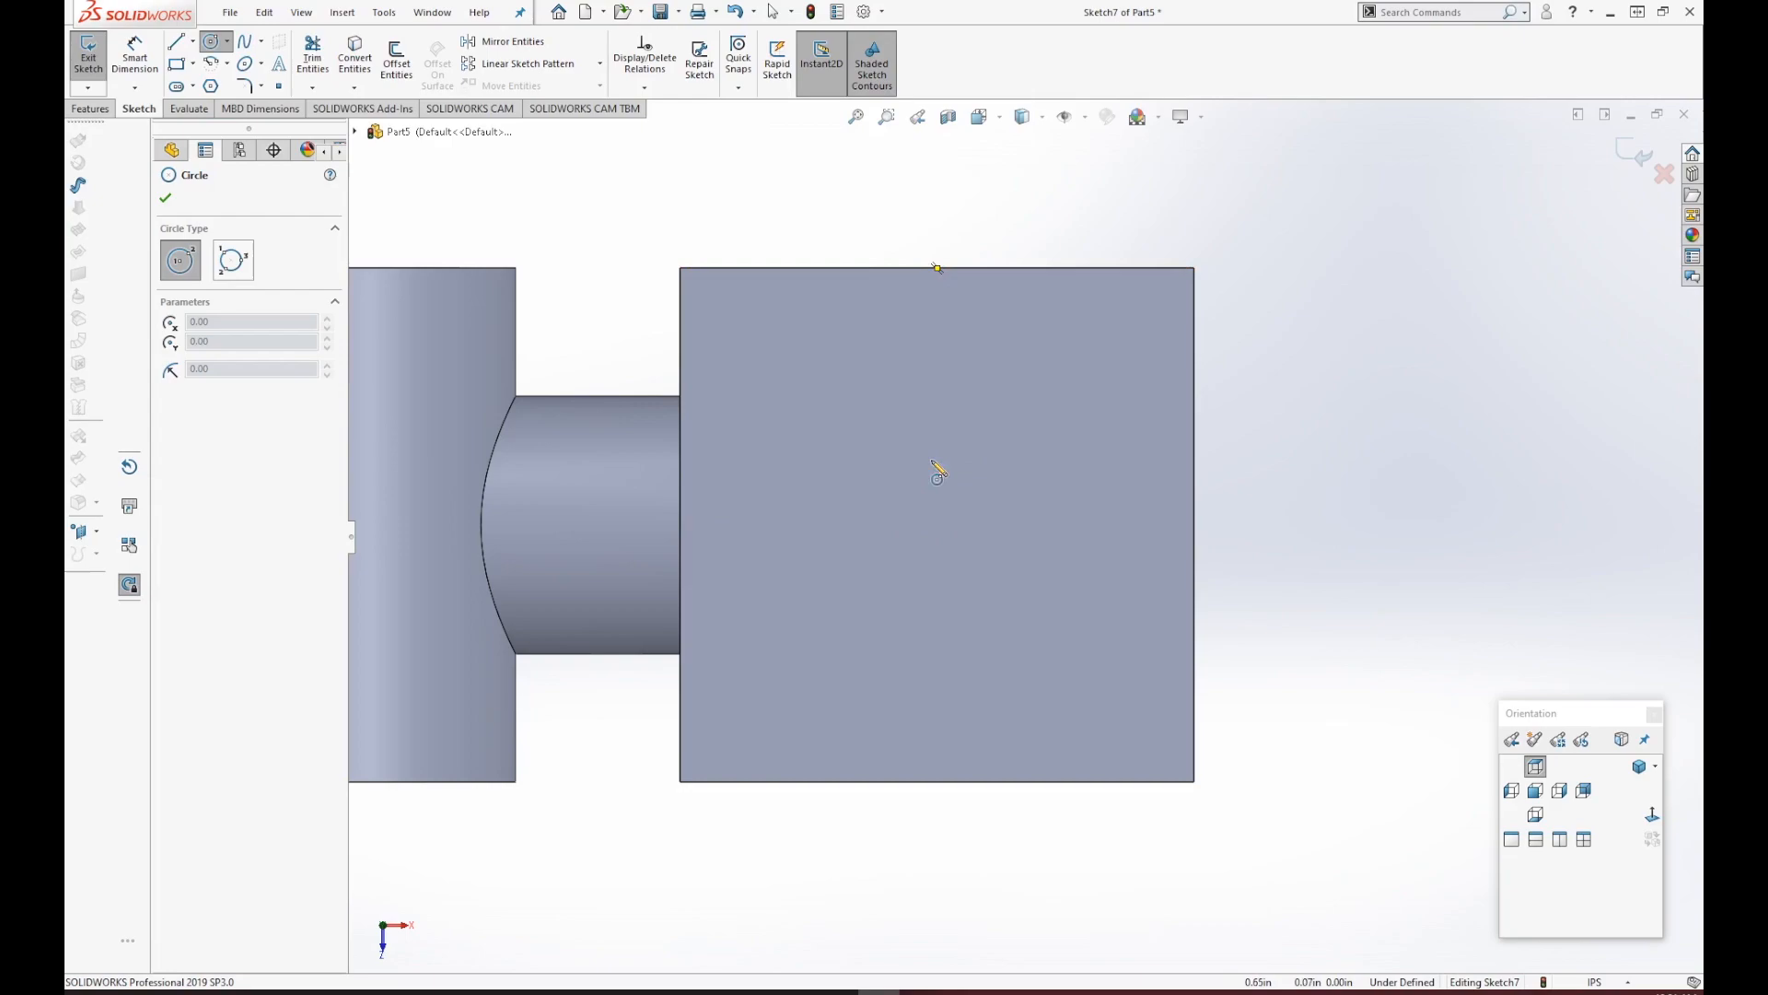
pyautogui.click(937, 525)
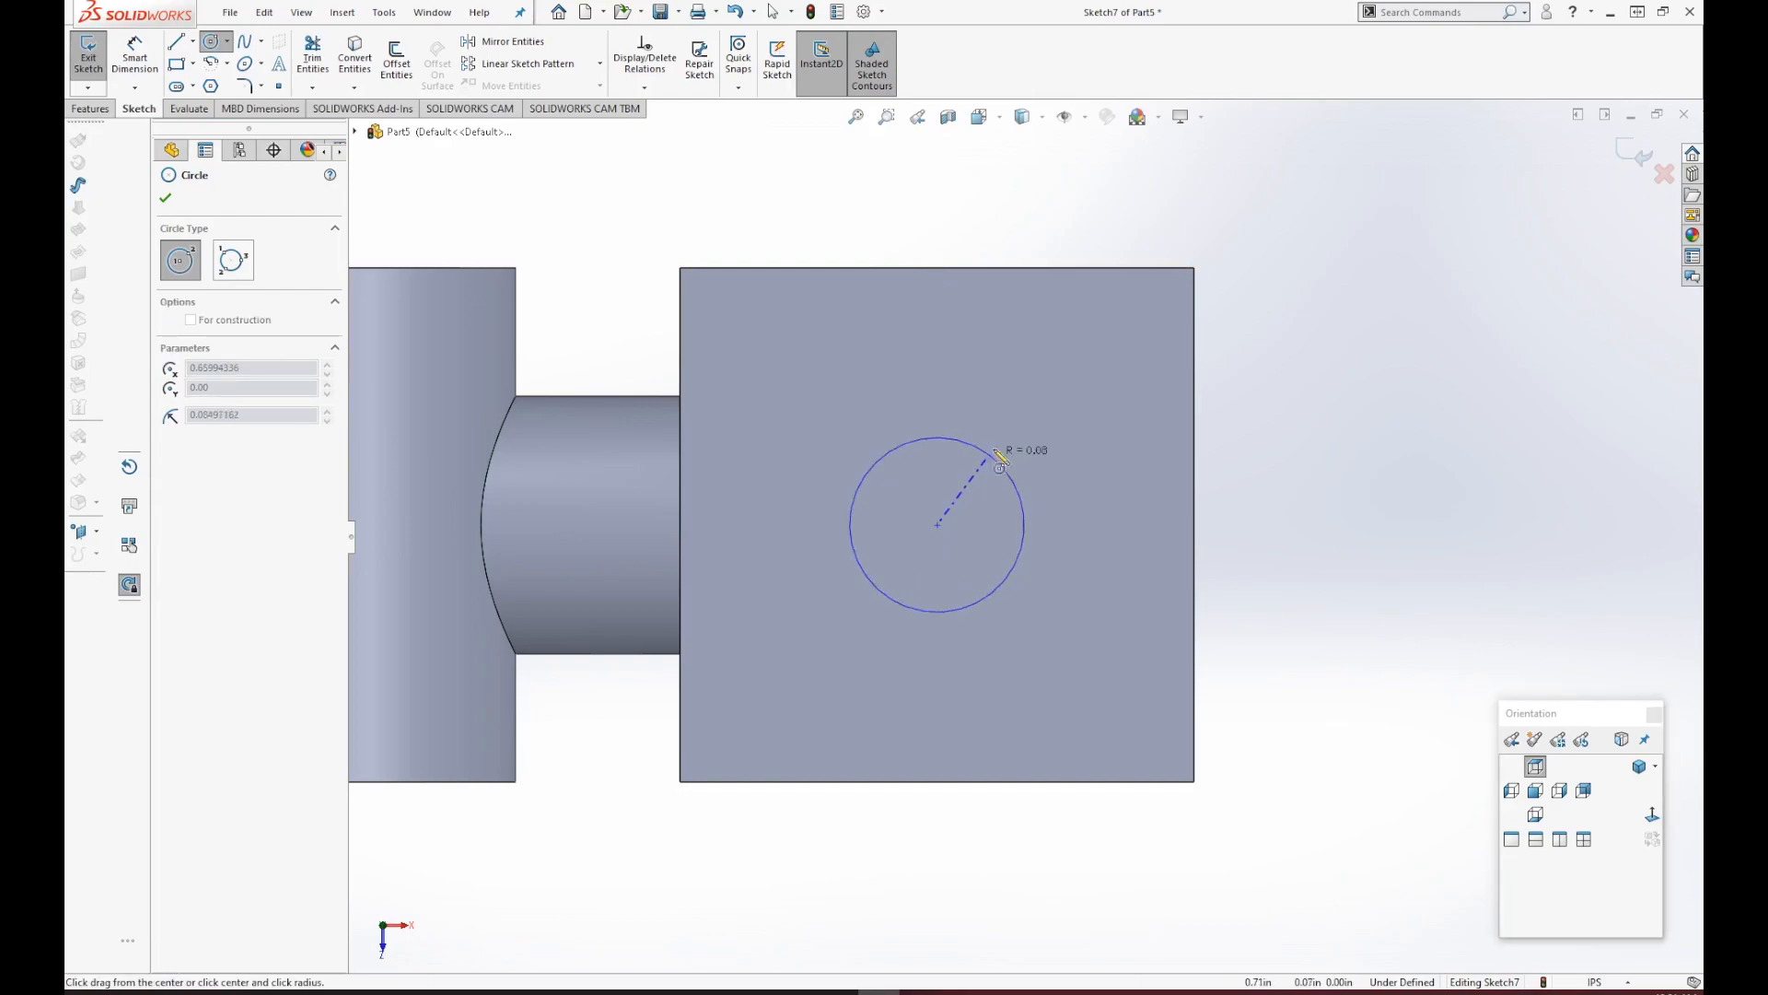
pyautogui.click(1038, 397)
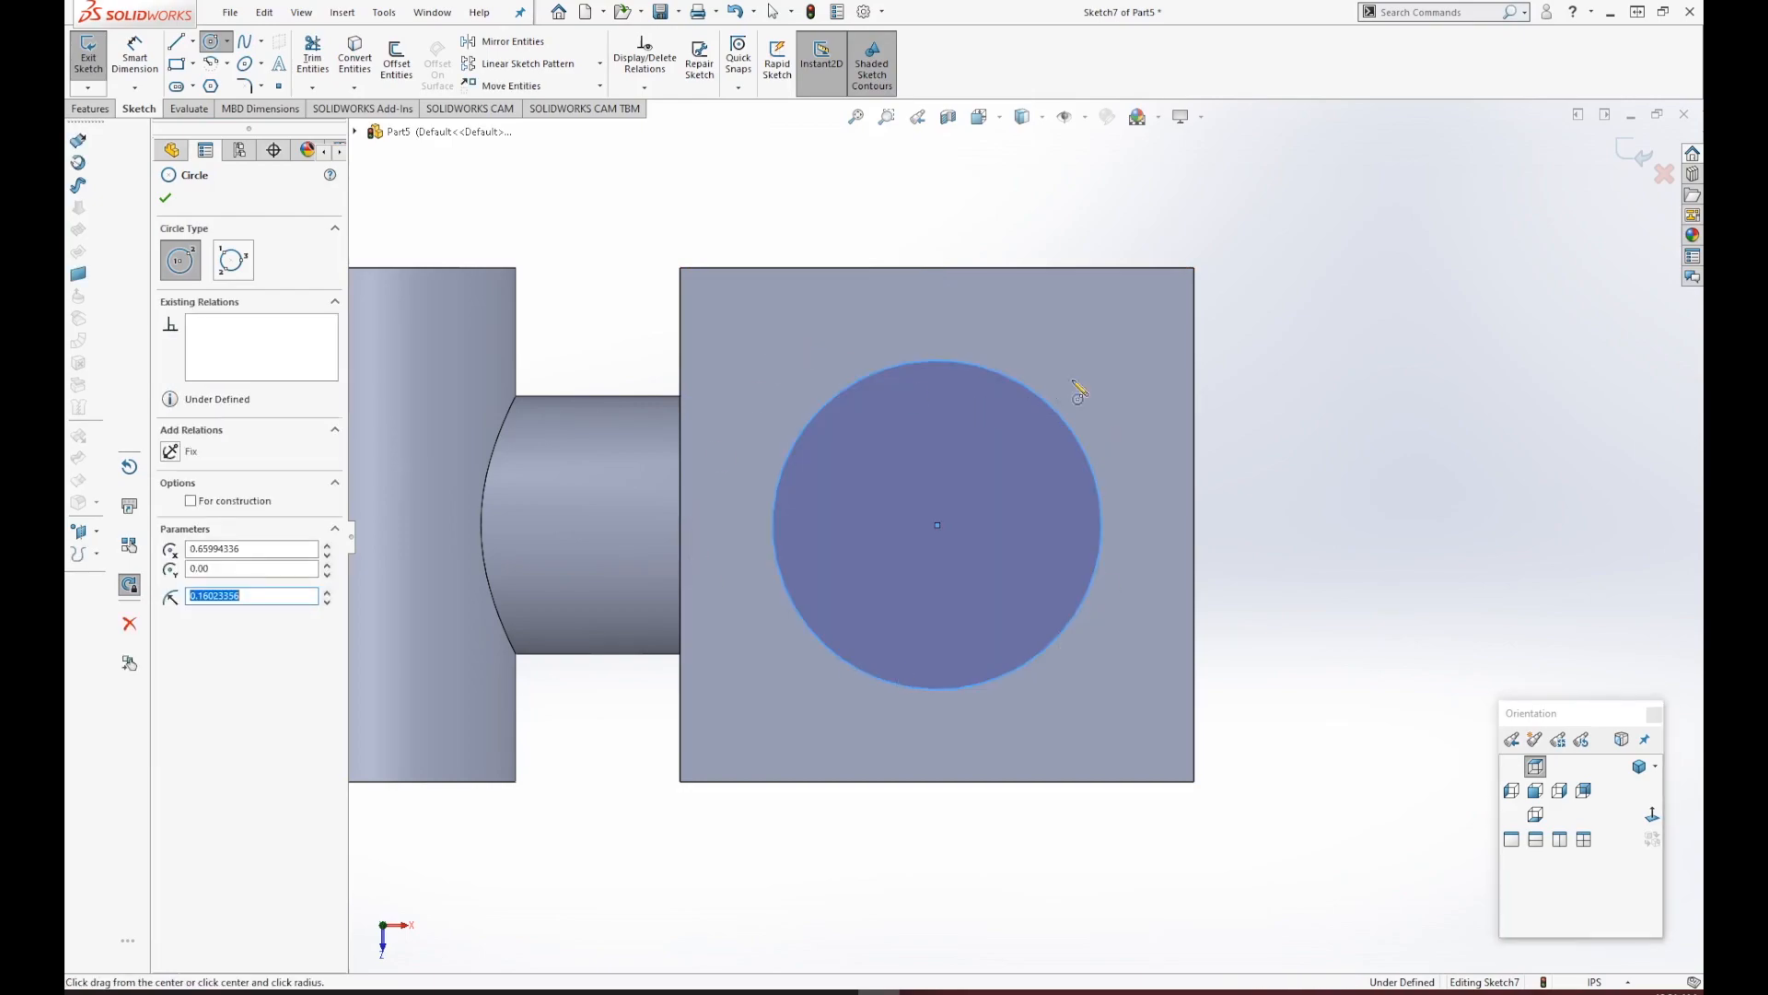
pyautogui.moveTo(1249, 656); pyautogui.dragTo(1235, 476, button='middle')
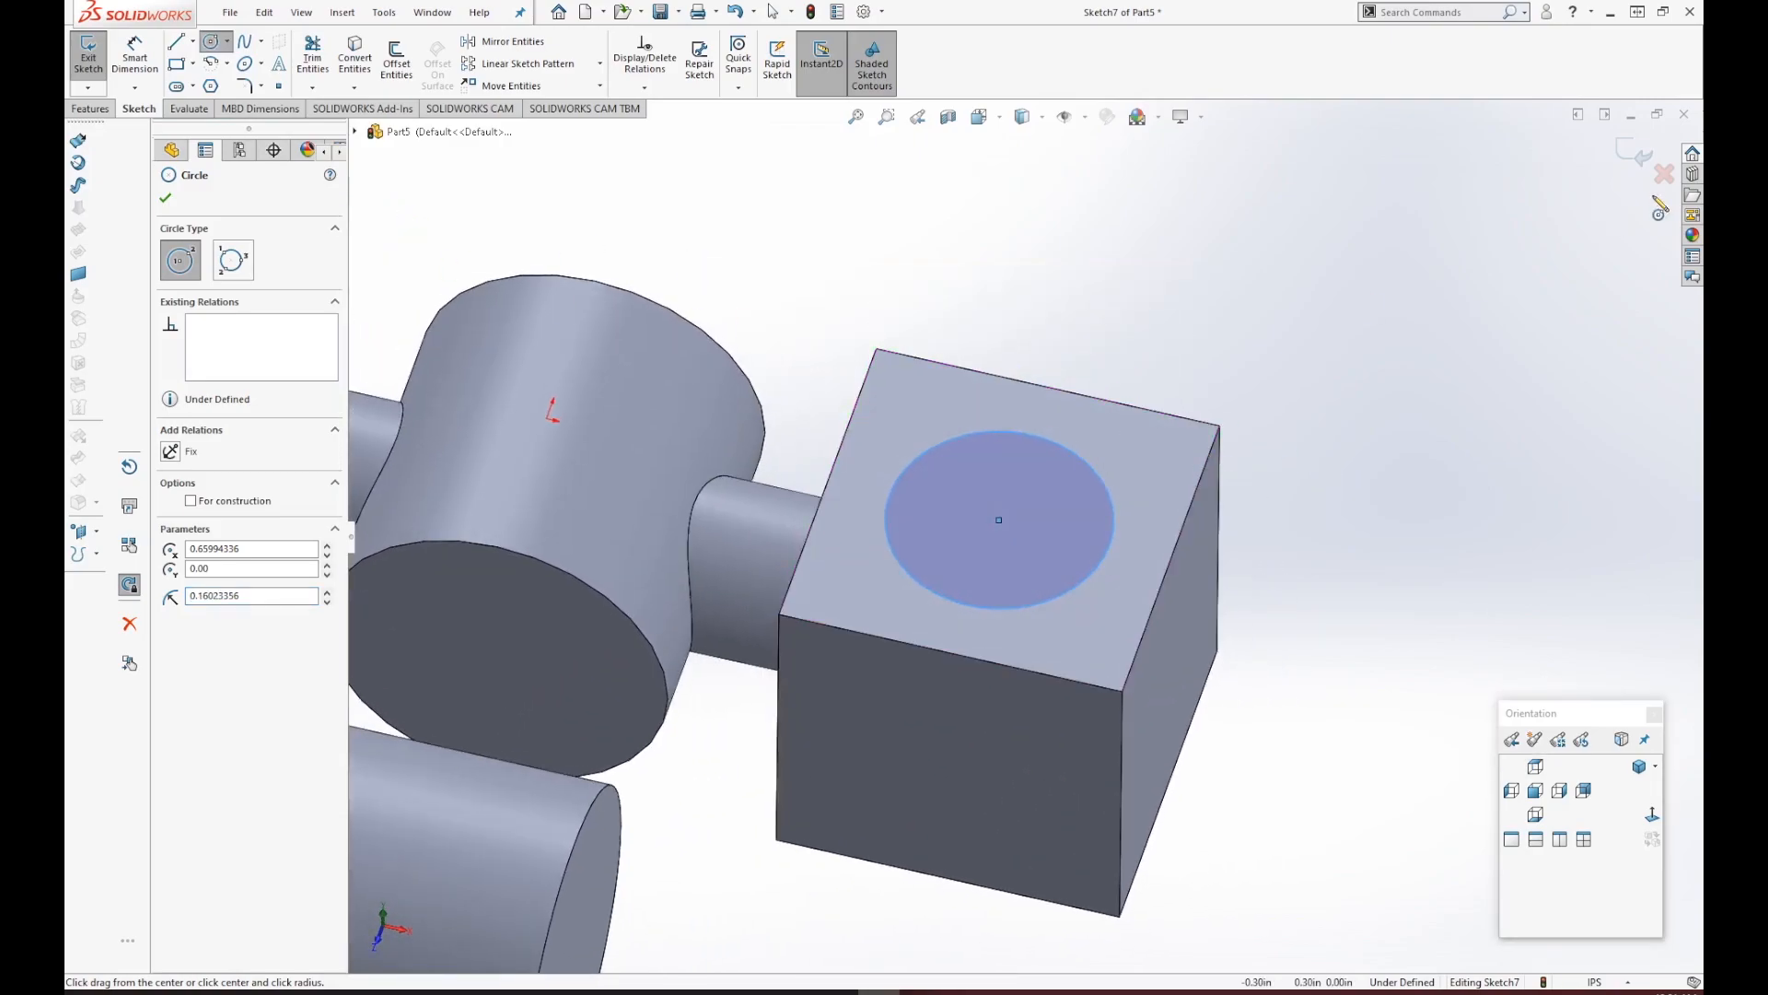
pyautogui.click(1628, 156)
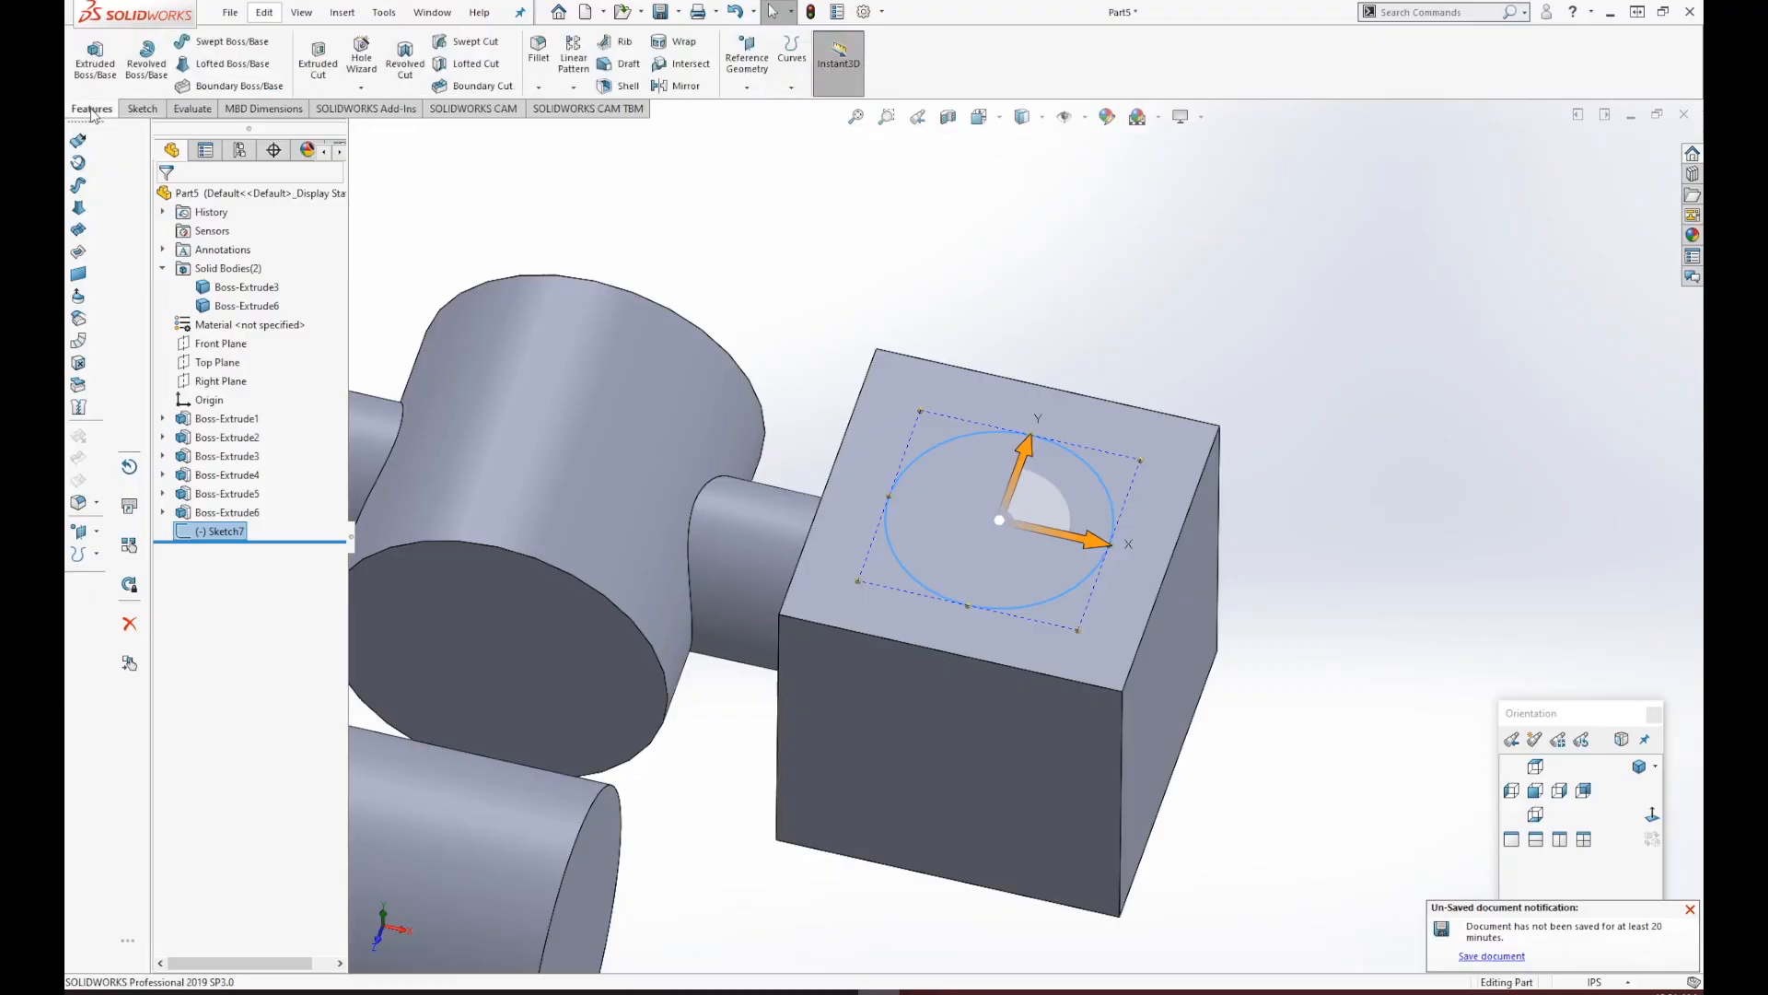
# Start an extruded cut from the circle and extend its blind depth past the block's underside, to about 0.9 in.
pyautogui.click(318, 75)
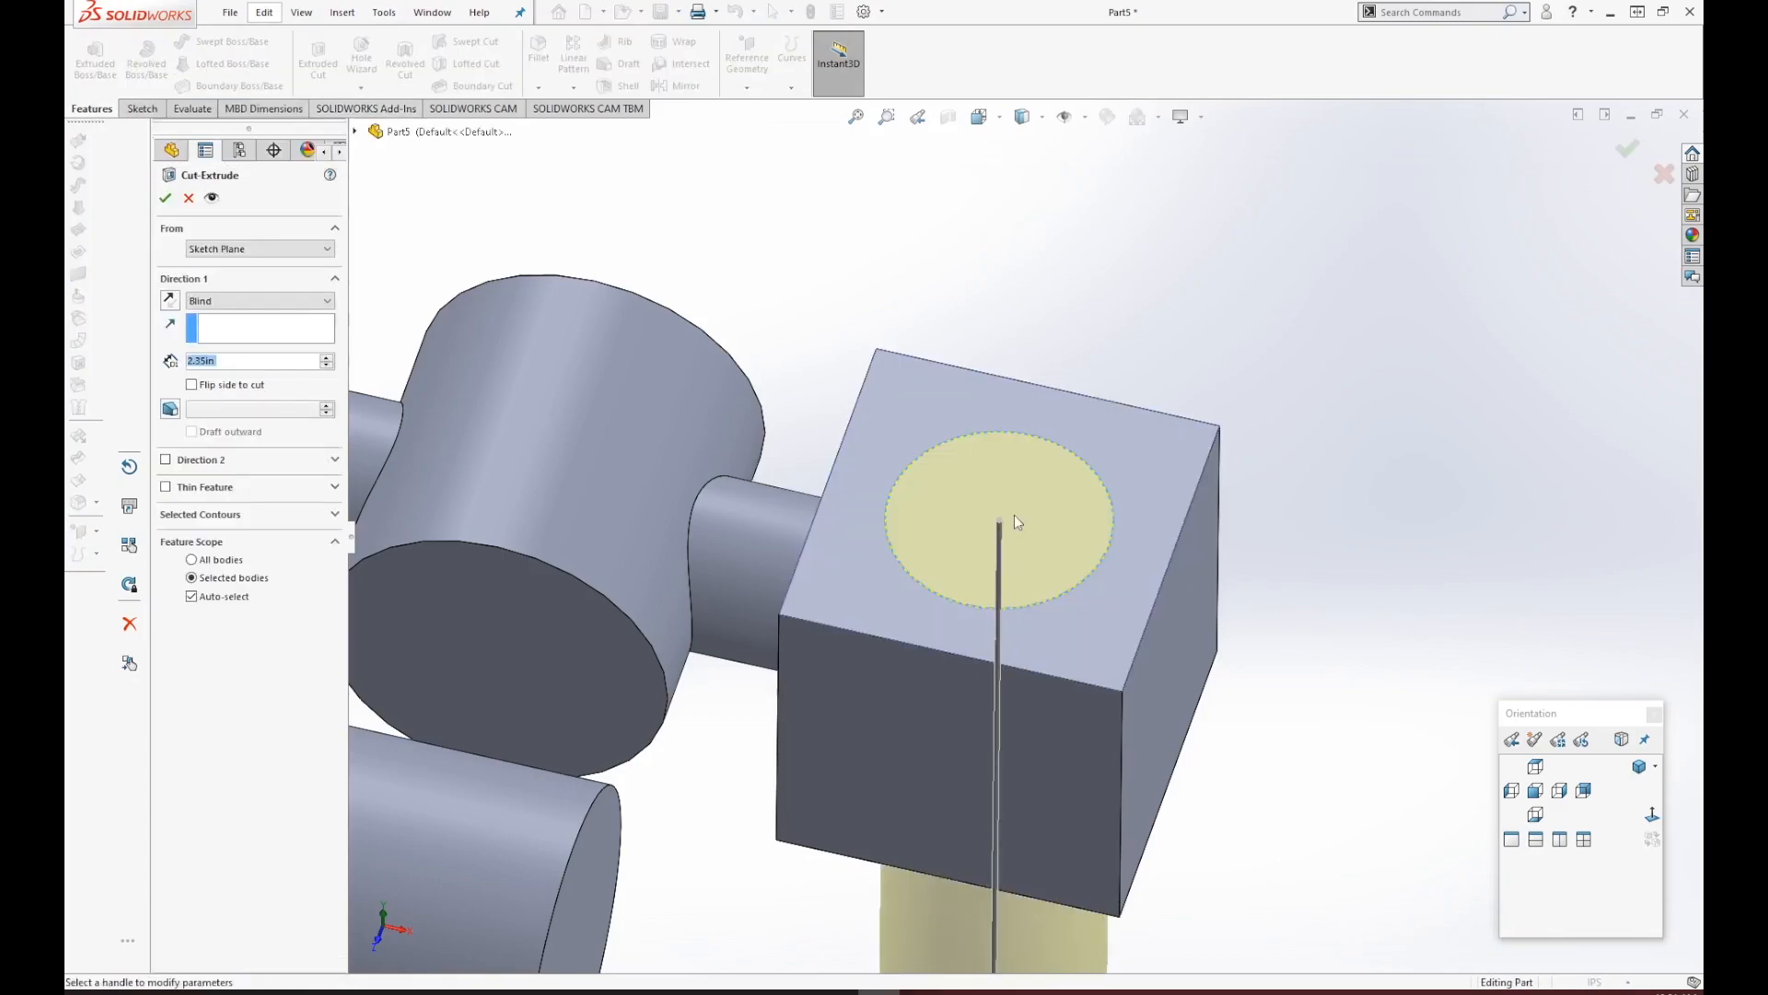
pyautogui.scroll(3, 1024, 528)
pyautogui.scroll(2, 1057, 576)
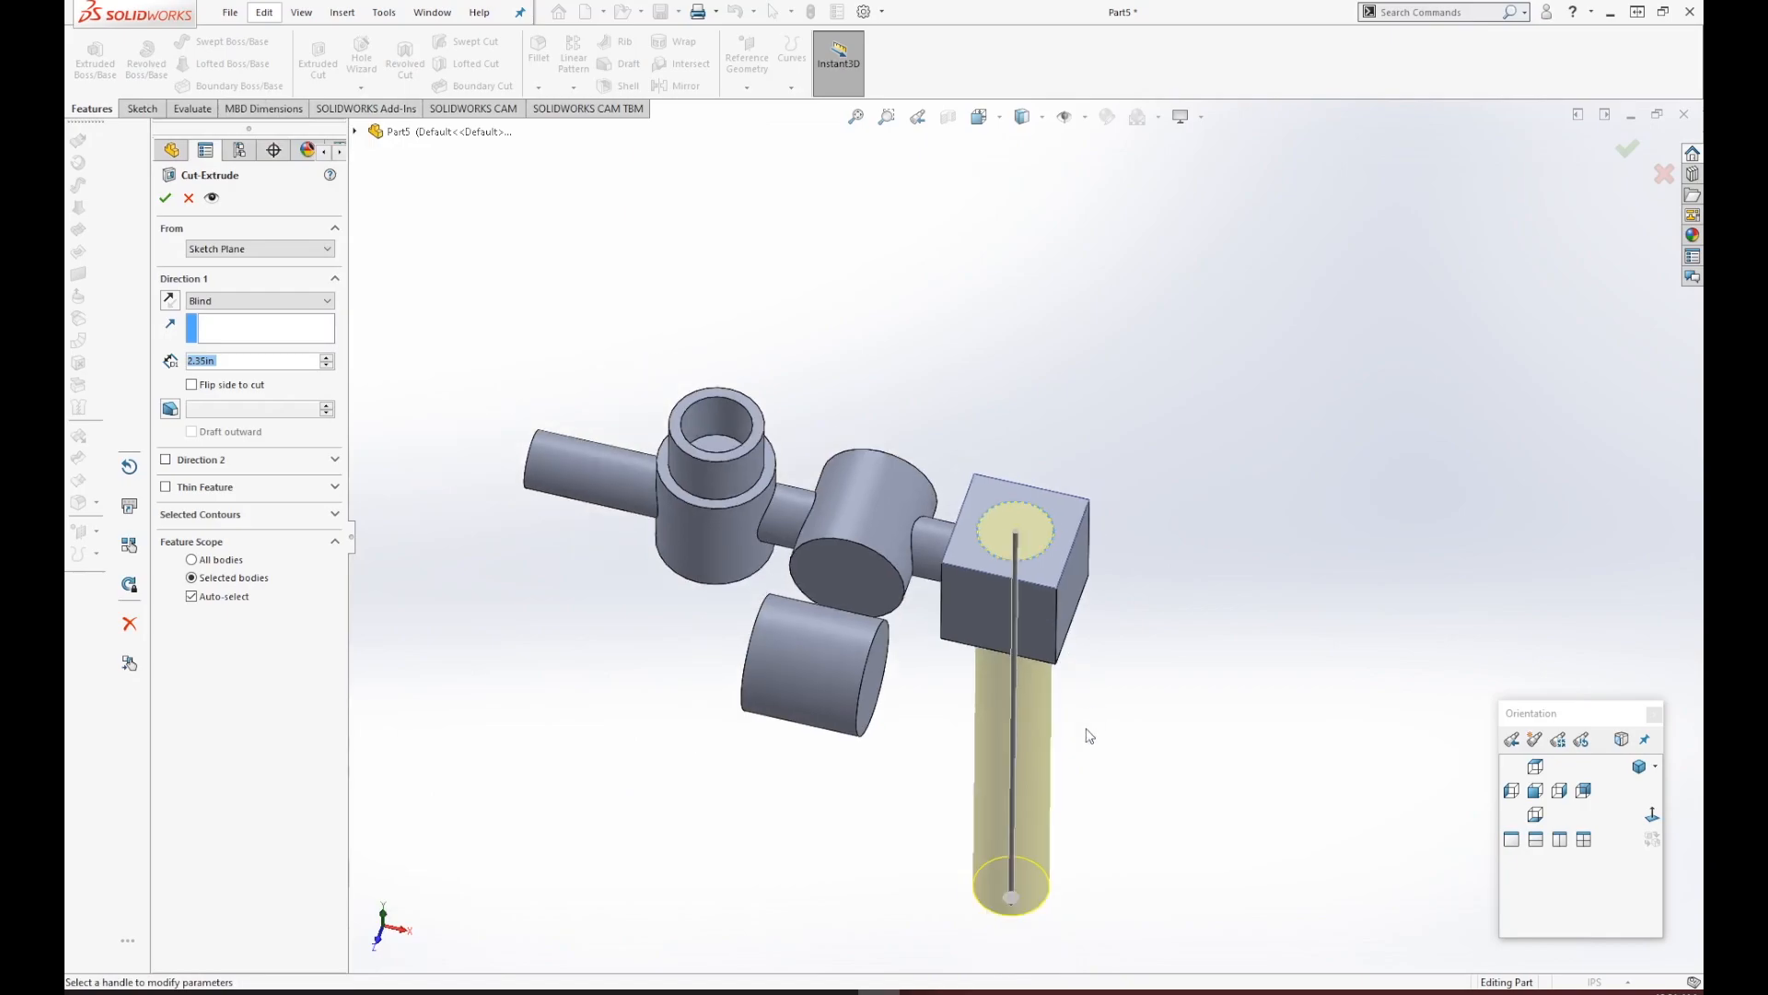
pyautogui.moveTo(1011, 901); pyautogui.dragTo(1021, 661)
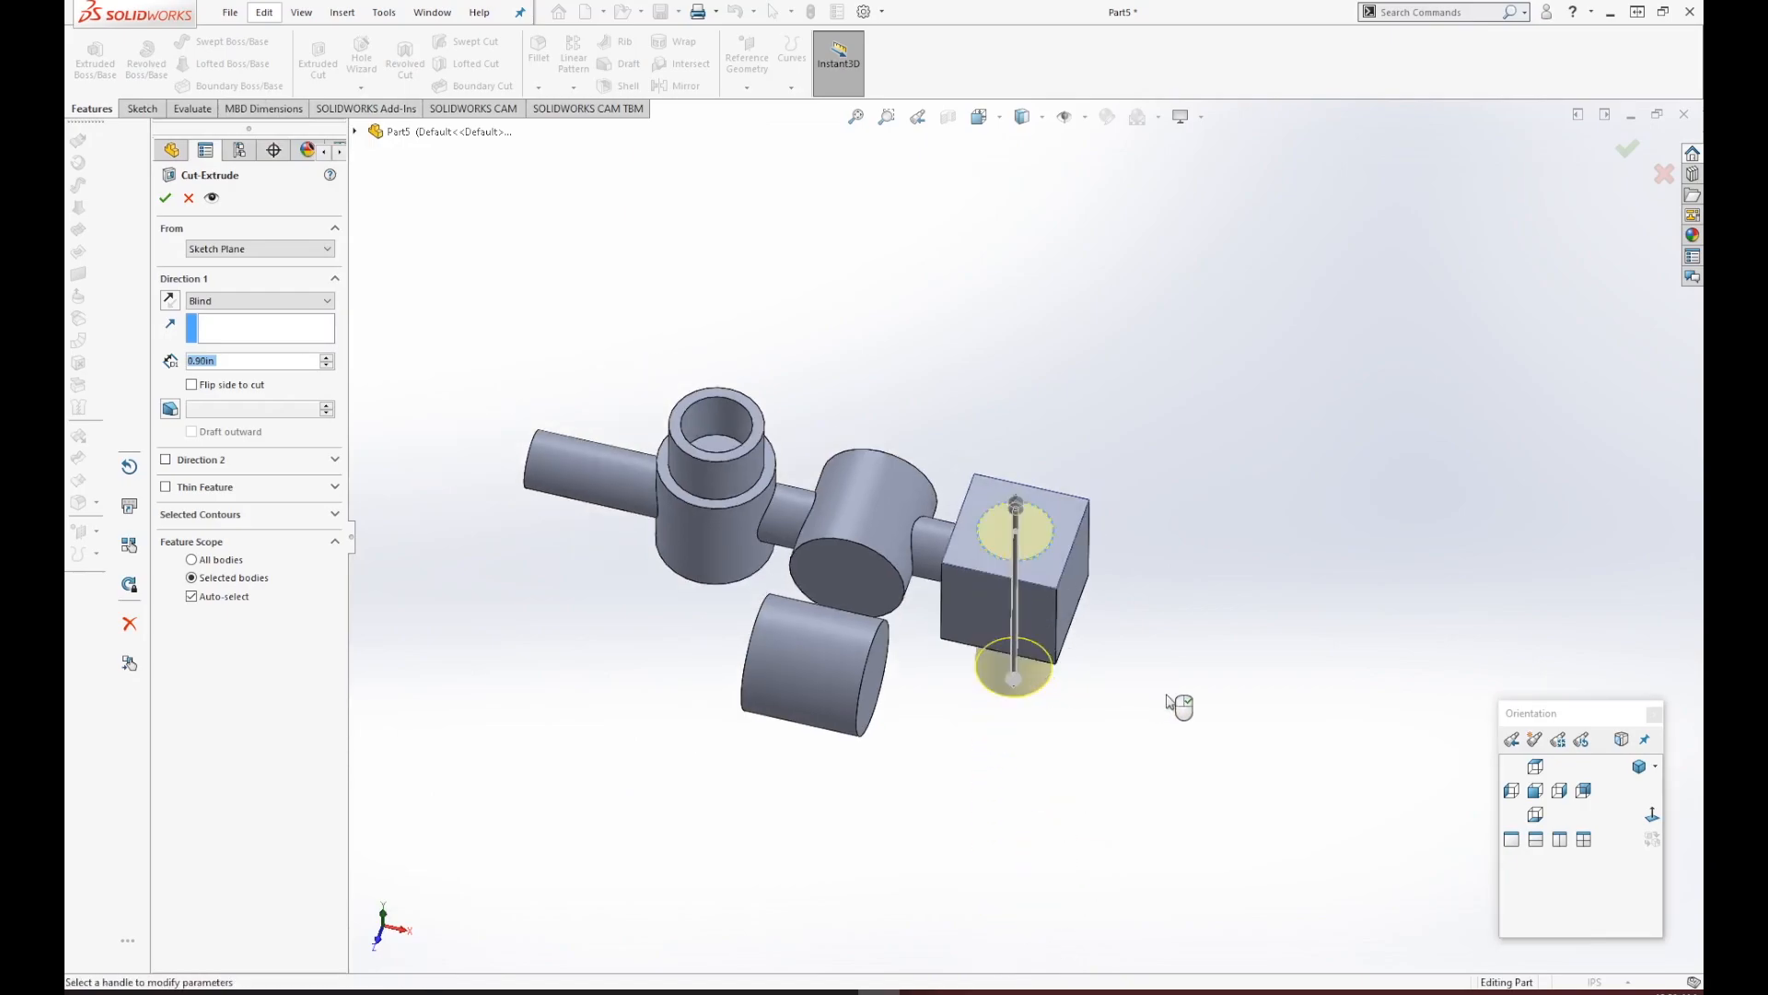
pyautogui.moveTo(1173, 703); pyautogui.dragTo(1058, 611, button='middle')
pyautogui.scroll(-6, 1057, 612)
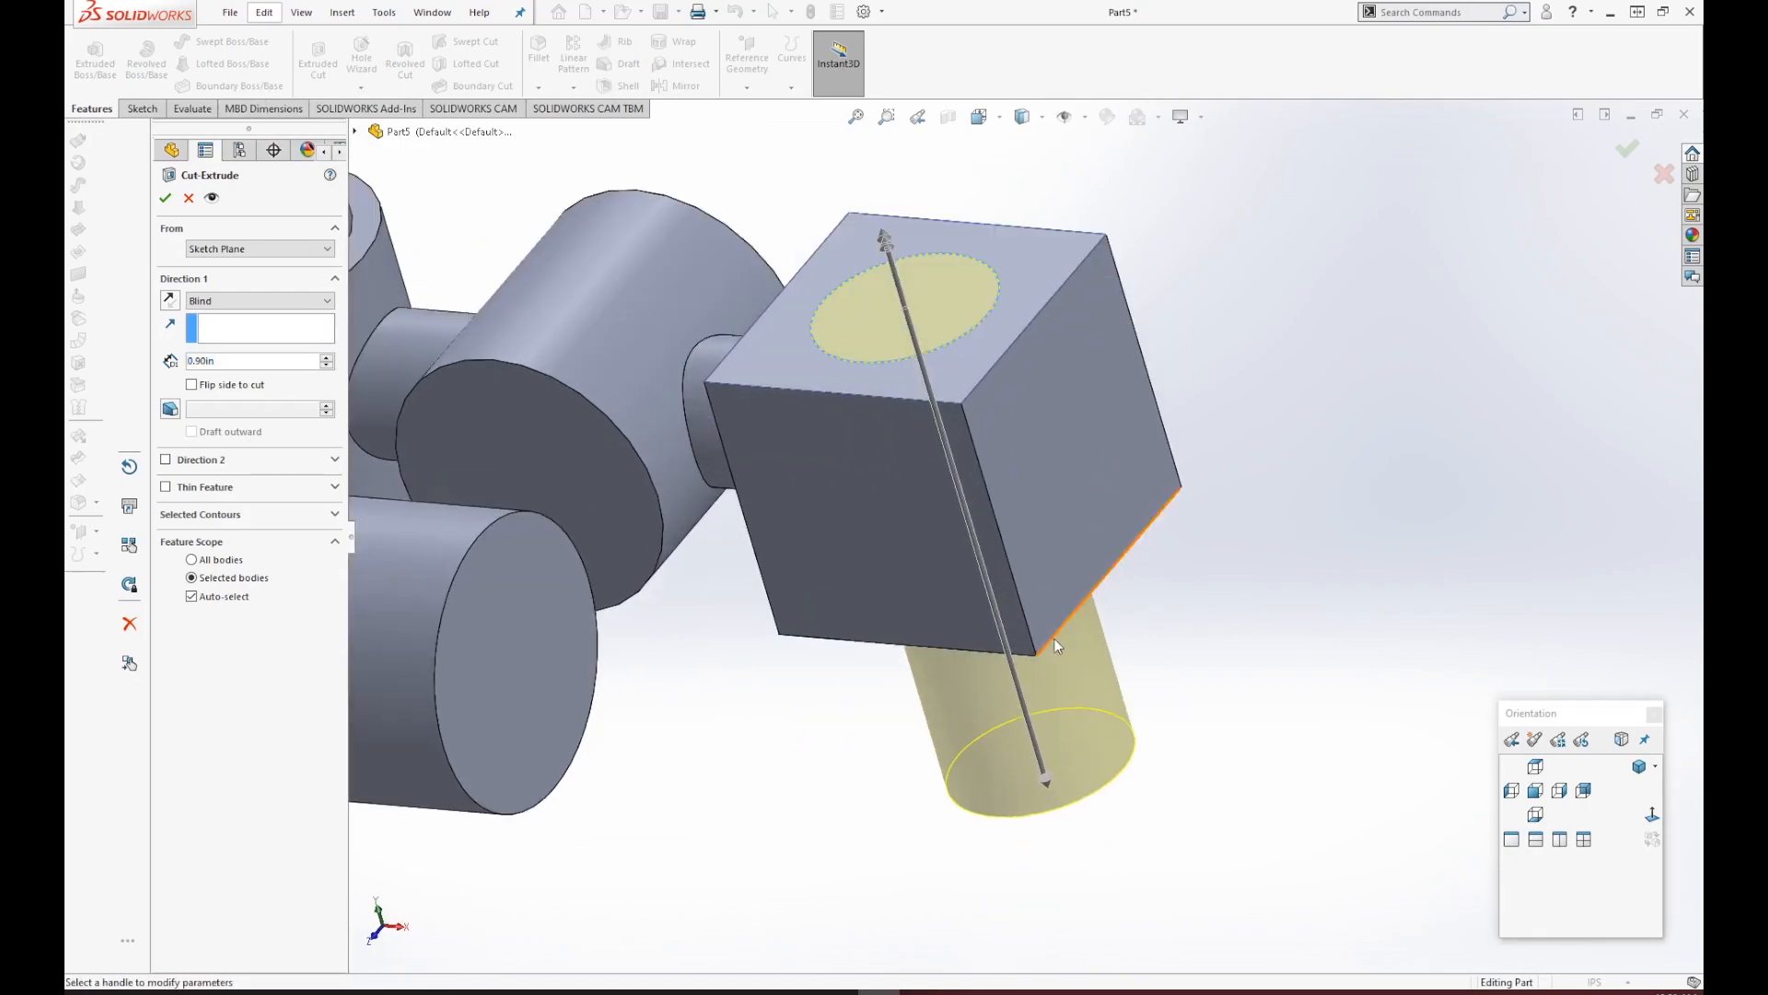
pyautogui.moveTo(1052, 789)
pyautogui.mouseDown()
pyautogui.moveTo(1034, 750)
pyautogui.moveTo(1057, 810)
pyautogui.mouseUp()
pyautogui.moveTo(1058, 810); pyautogui.dragTo(1235, 597, button='middle')
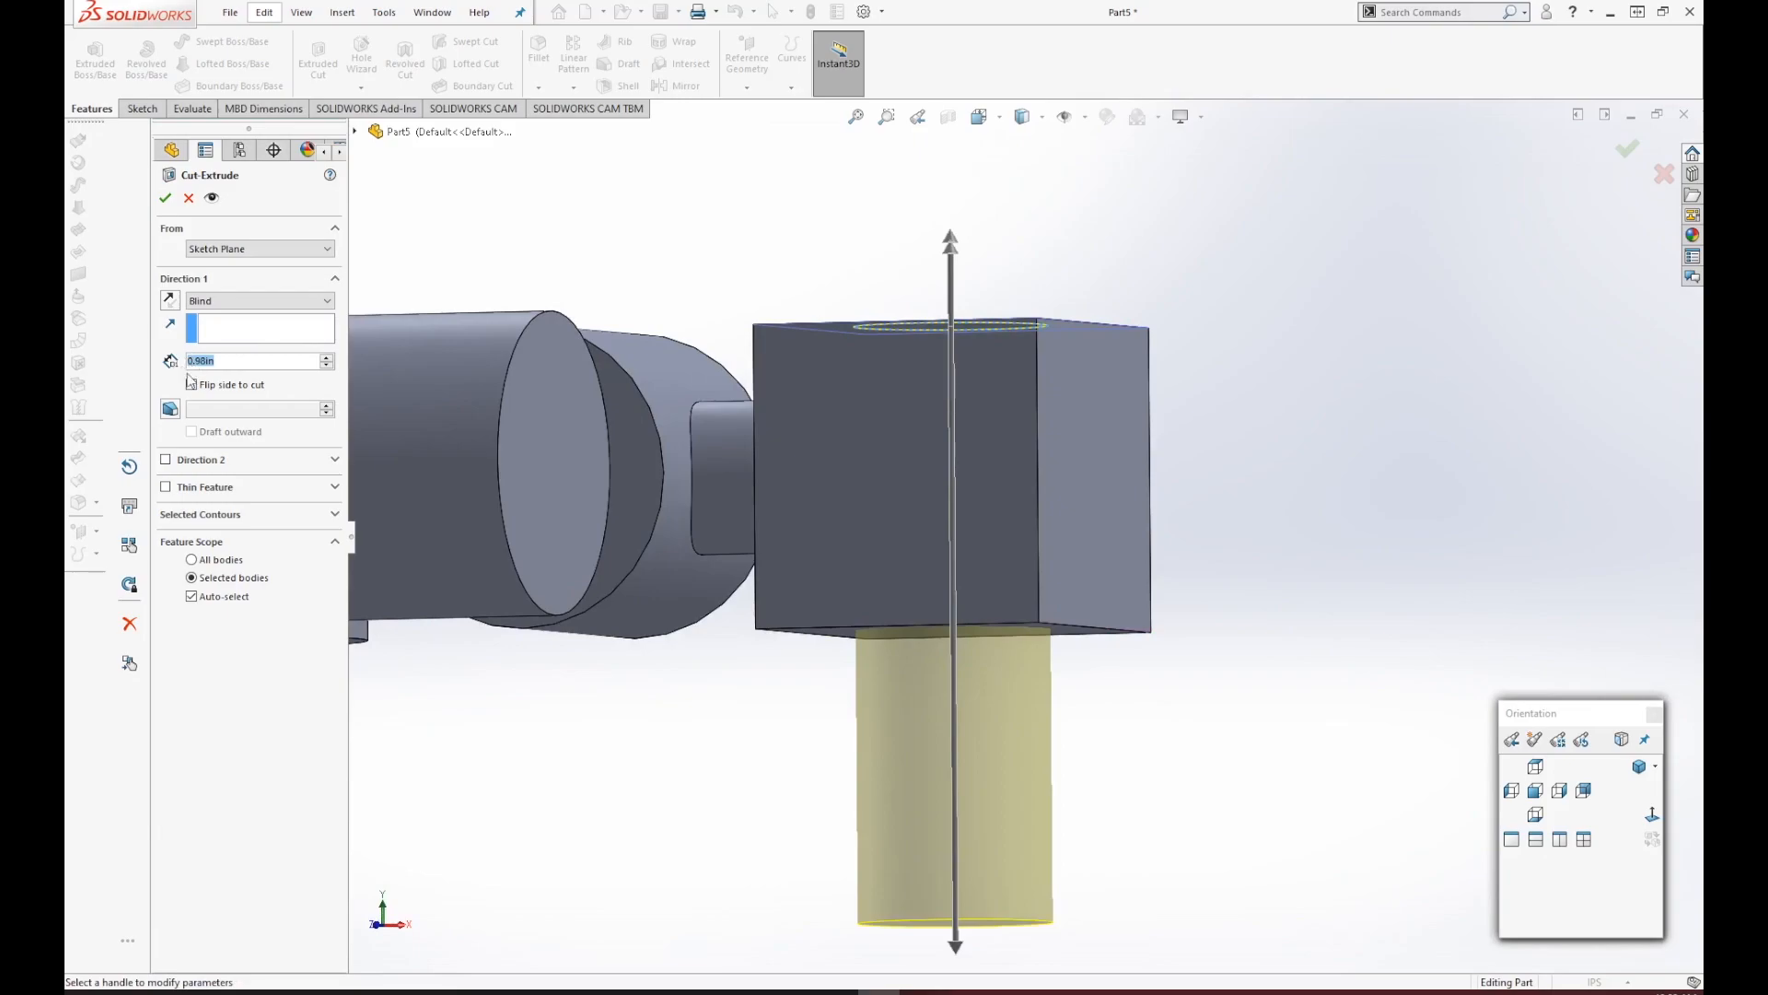
# Set the cut's blind depth to 0.25 in and create the pocket in the block.
pyautogui.write('.25')
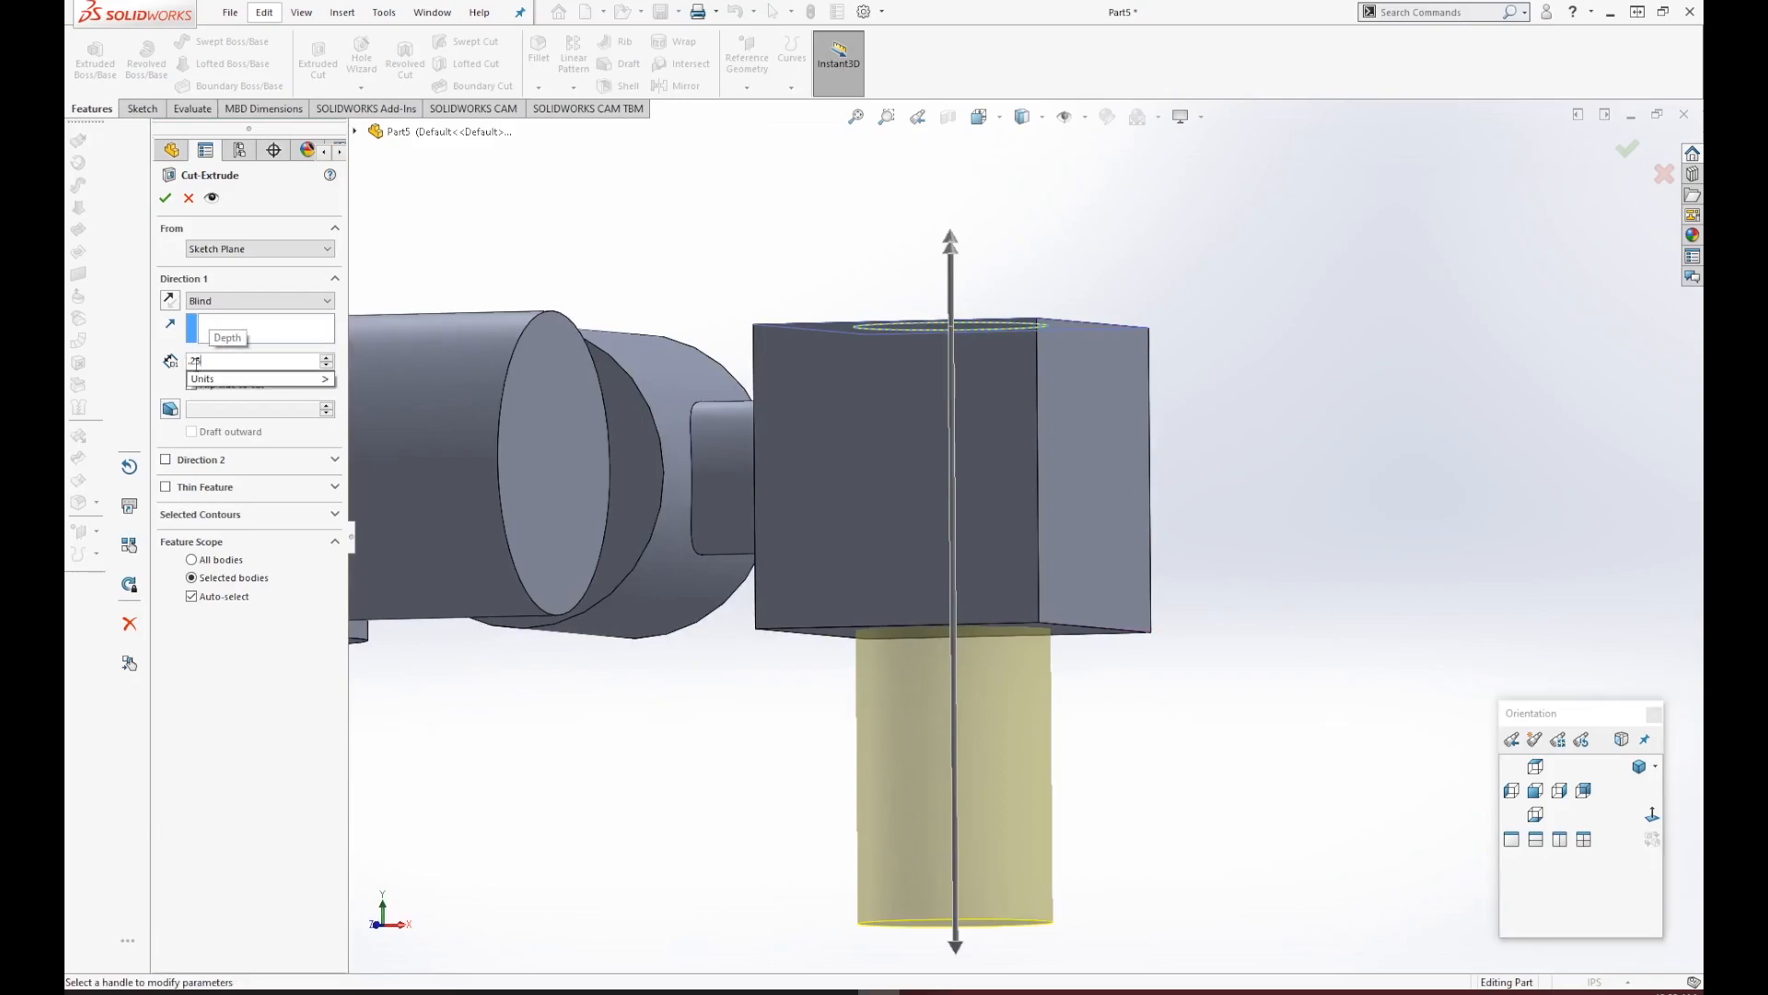
pyautogui.click(590, 294)
pyautogui.moveTo(990, 429); pyautogui.dragTo(981, 589, button='middle')
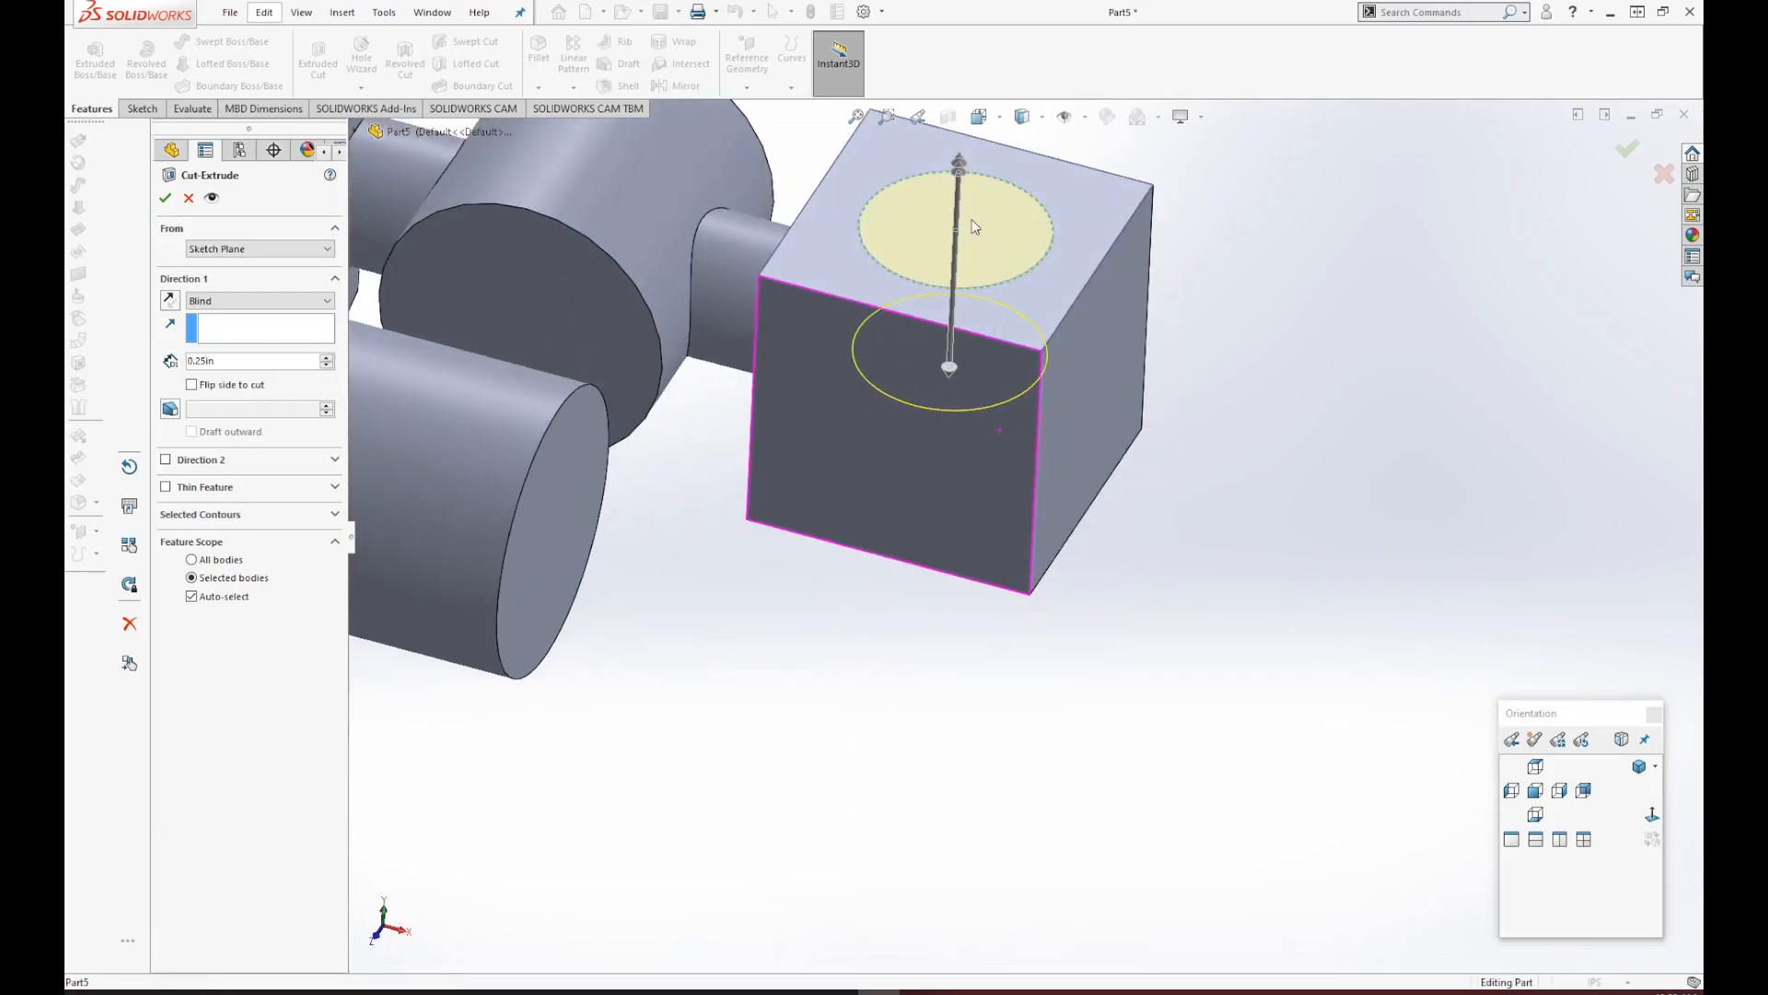
pyautogui.moveTo(987, 375); pyautogui.dragTo(1014, 296, button='middle')
pyautogui.scroll(-3, 1008, 313)
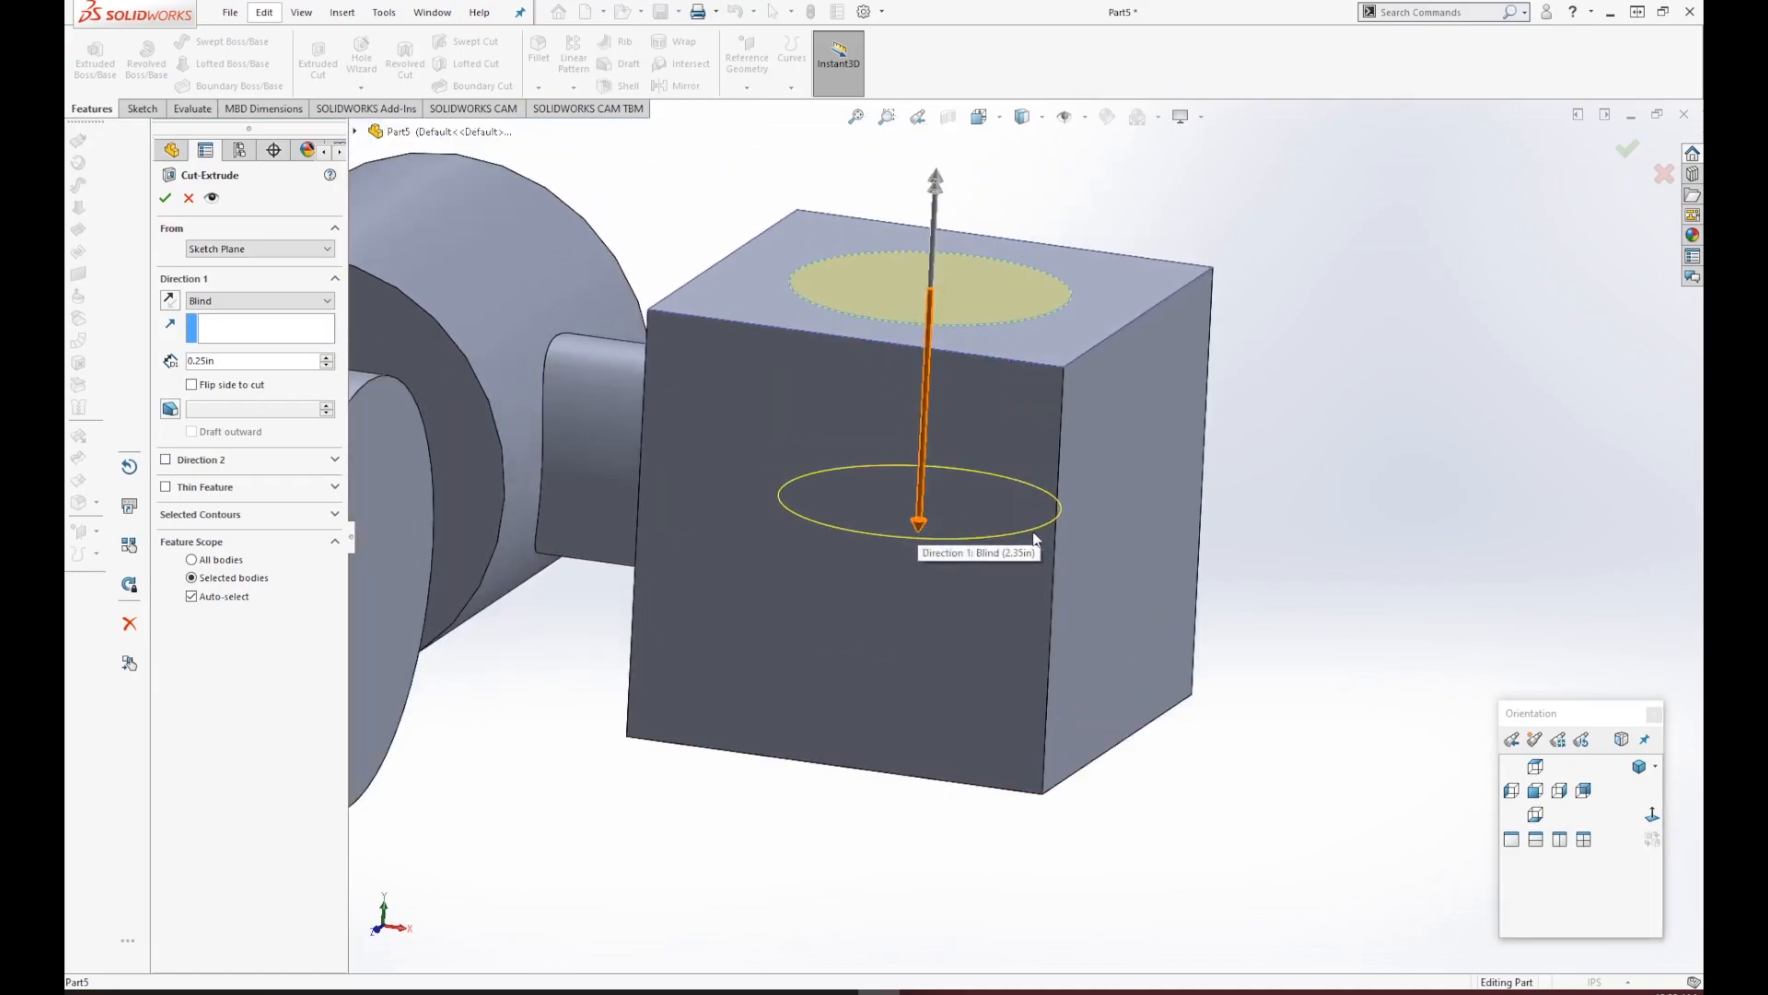
pyautogui.click(1630, 155)
pyautogui.moveTo(1280, 426); pyautogui.dragTo(1271, 629, button='middle')
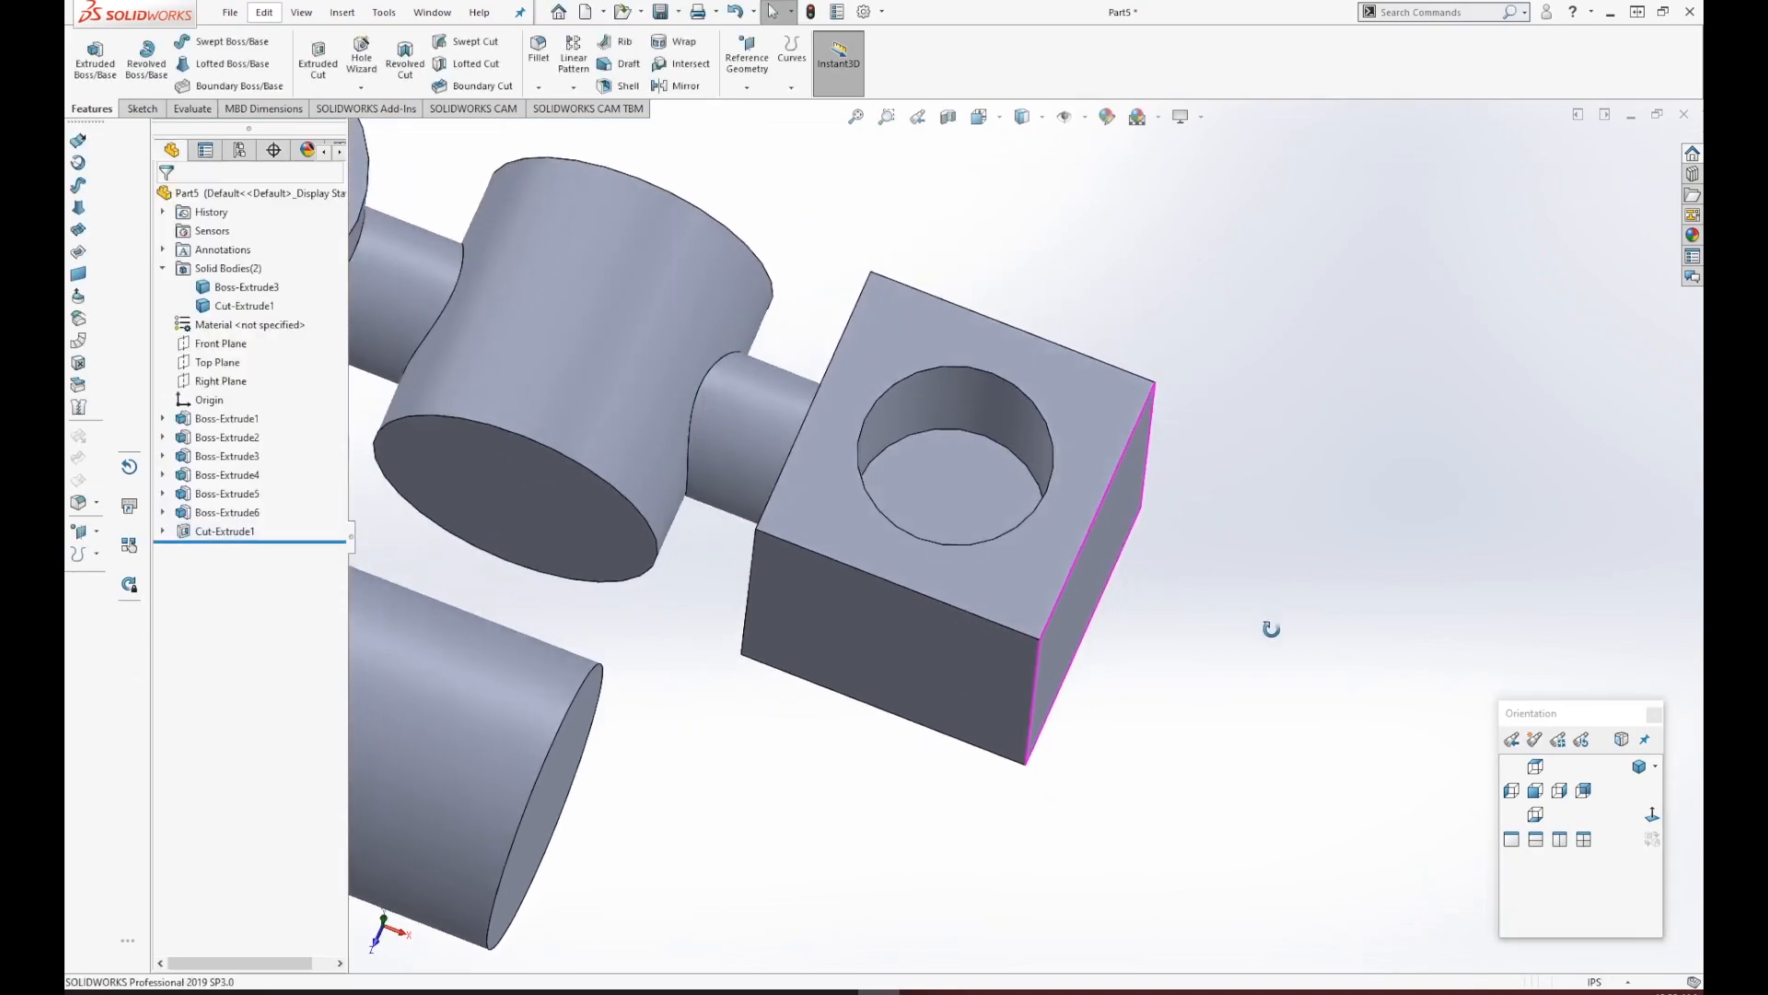
pyautogui.moveTo(934, 456); pyautogui.dragTo(1054, 605, button='middle')
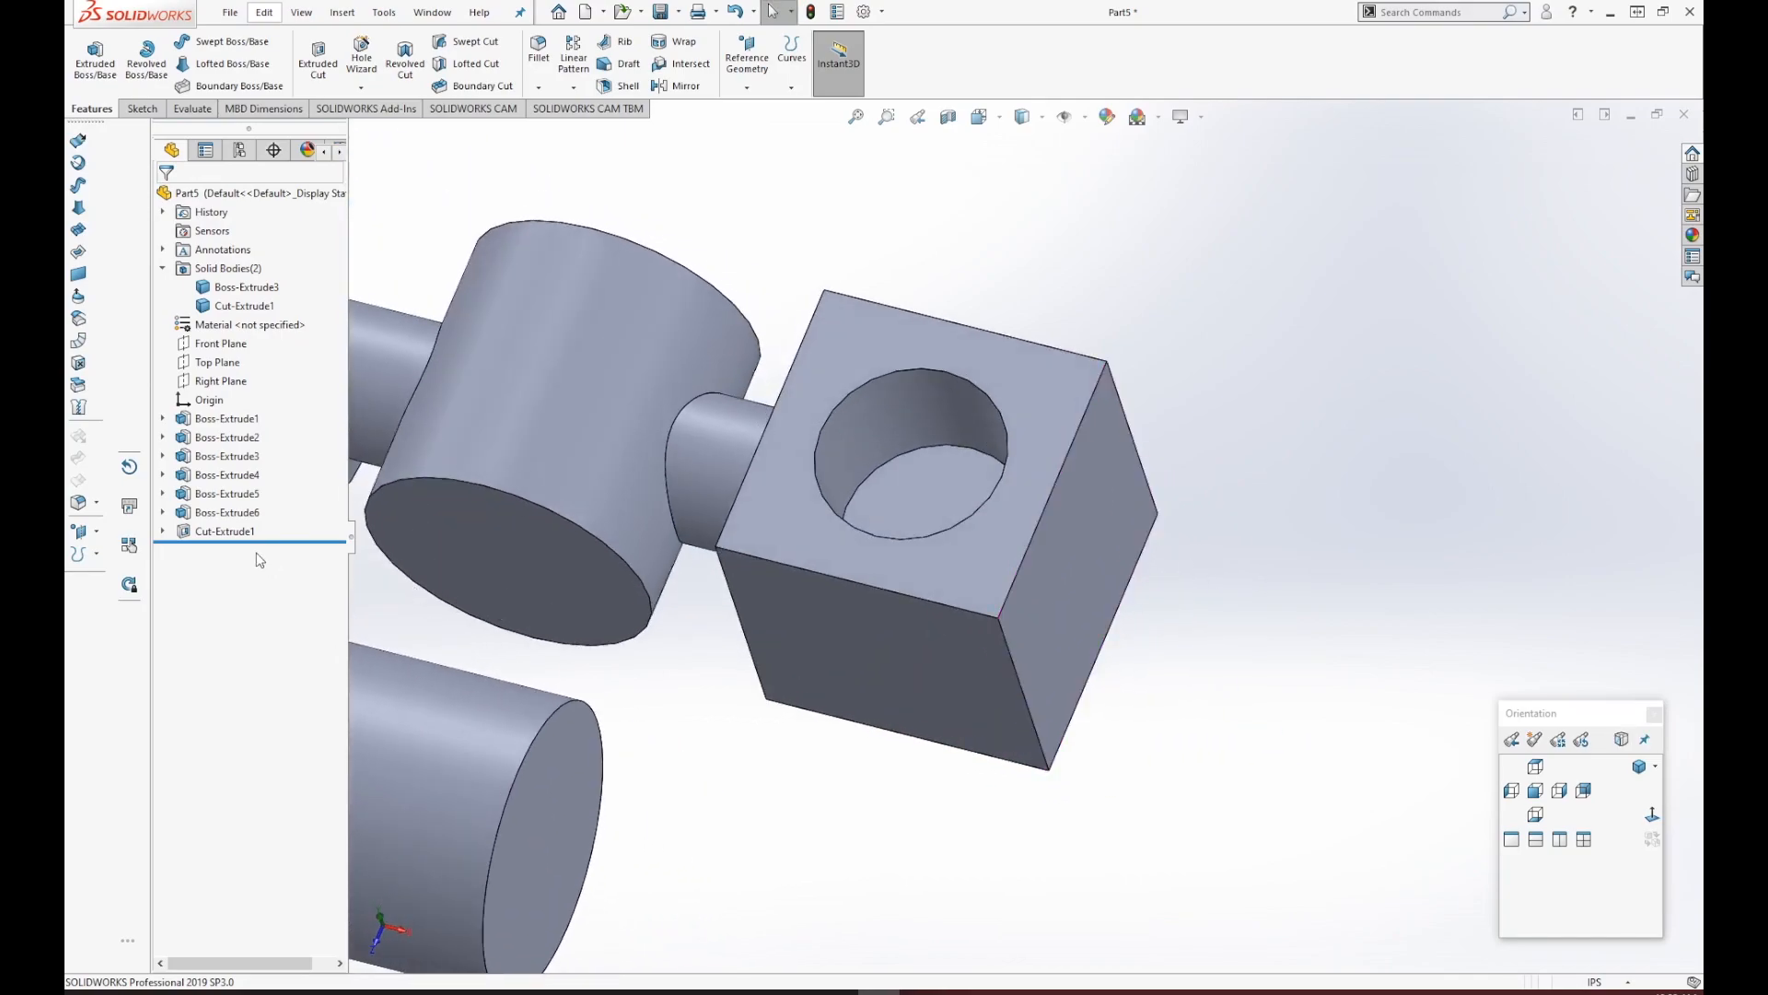
# Edit the block's circular cut so it passes completely through the block, with a blind depth of about 1.02 in.
pyautogui.click(235, 532)
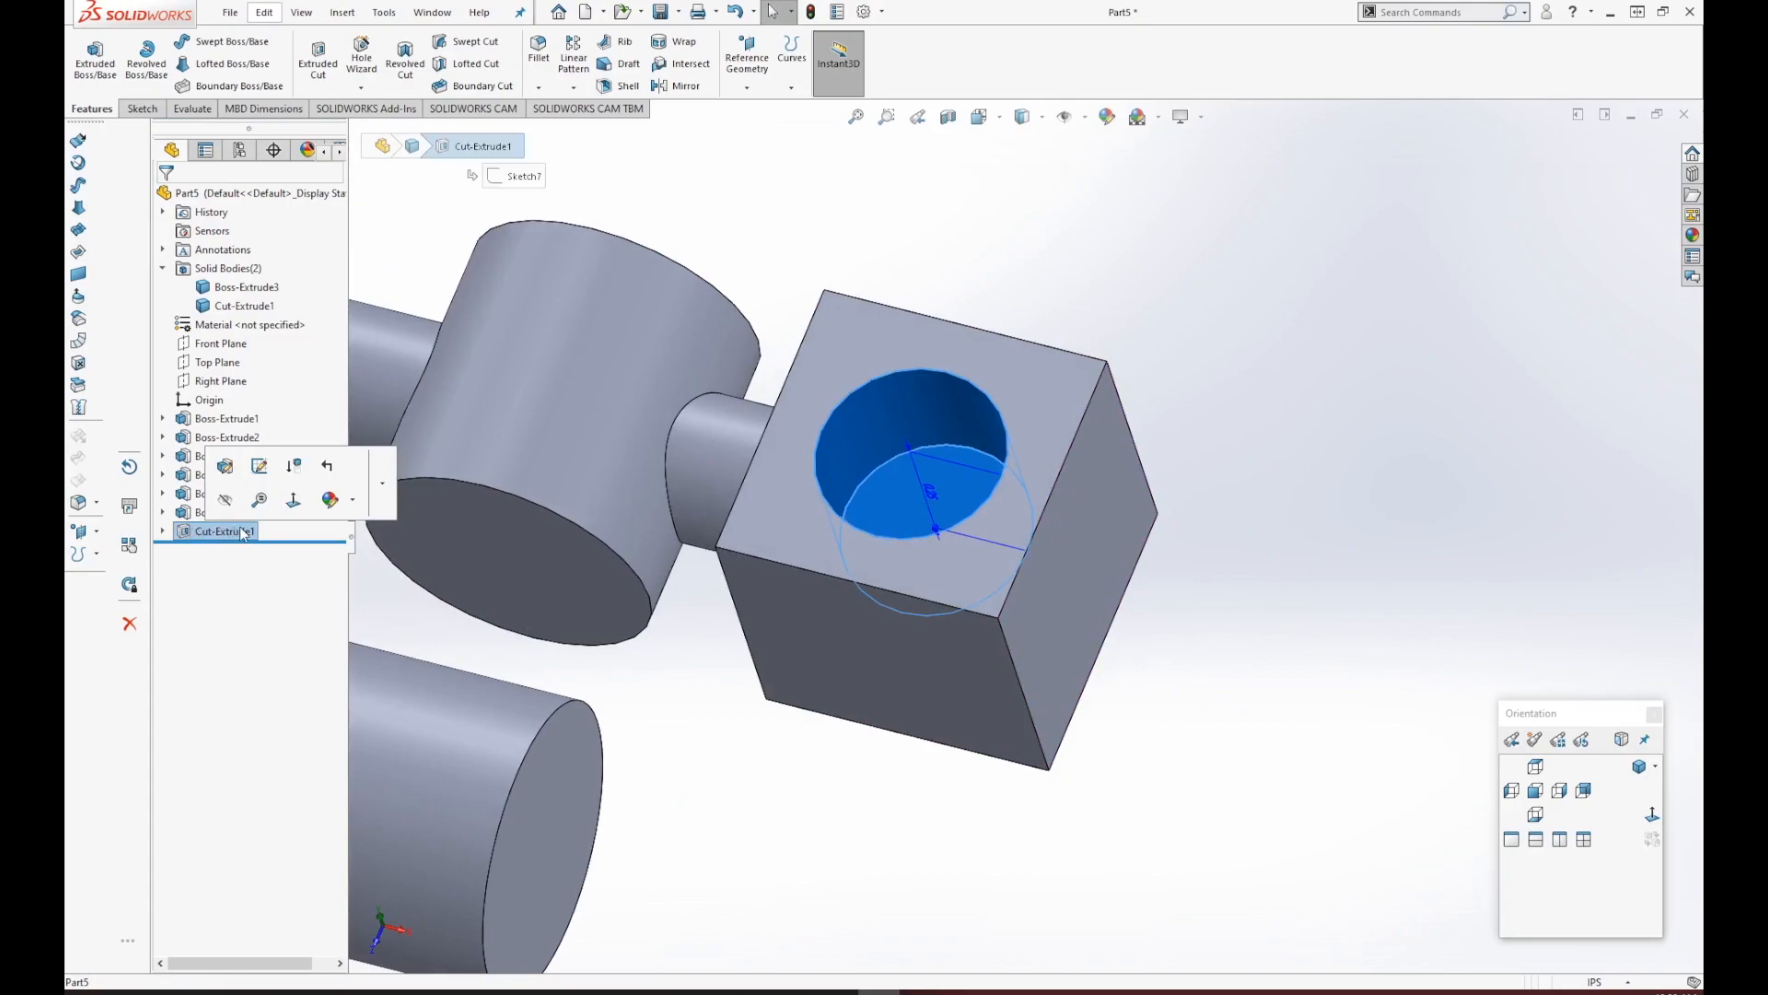
pyautogui.click(225, 468)
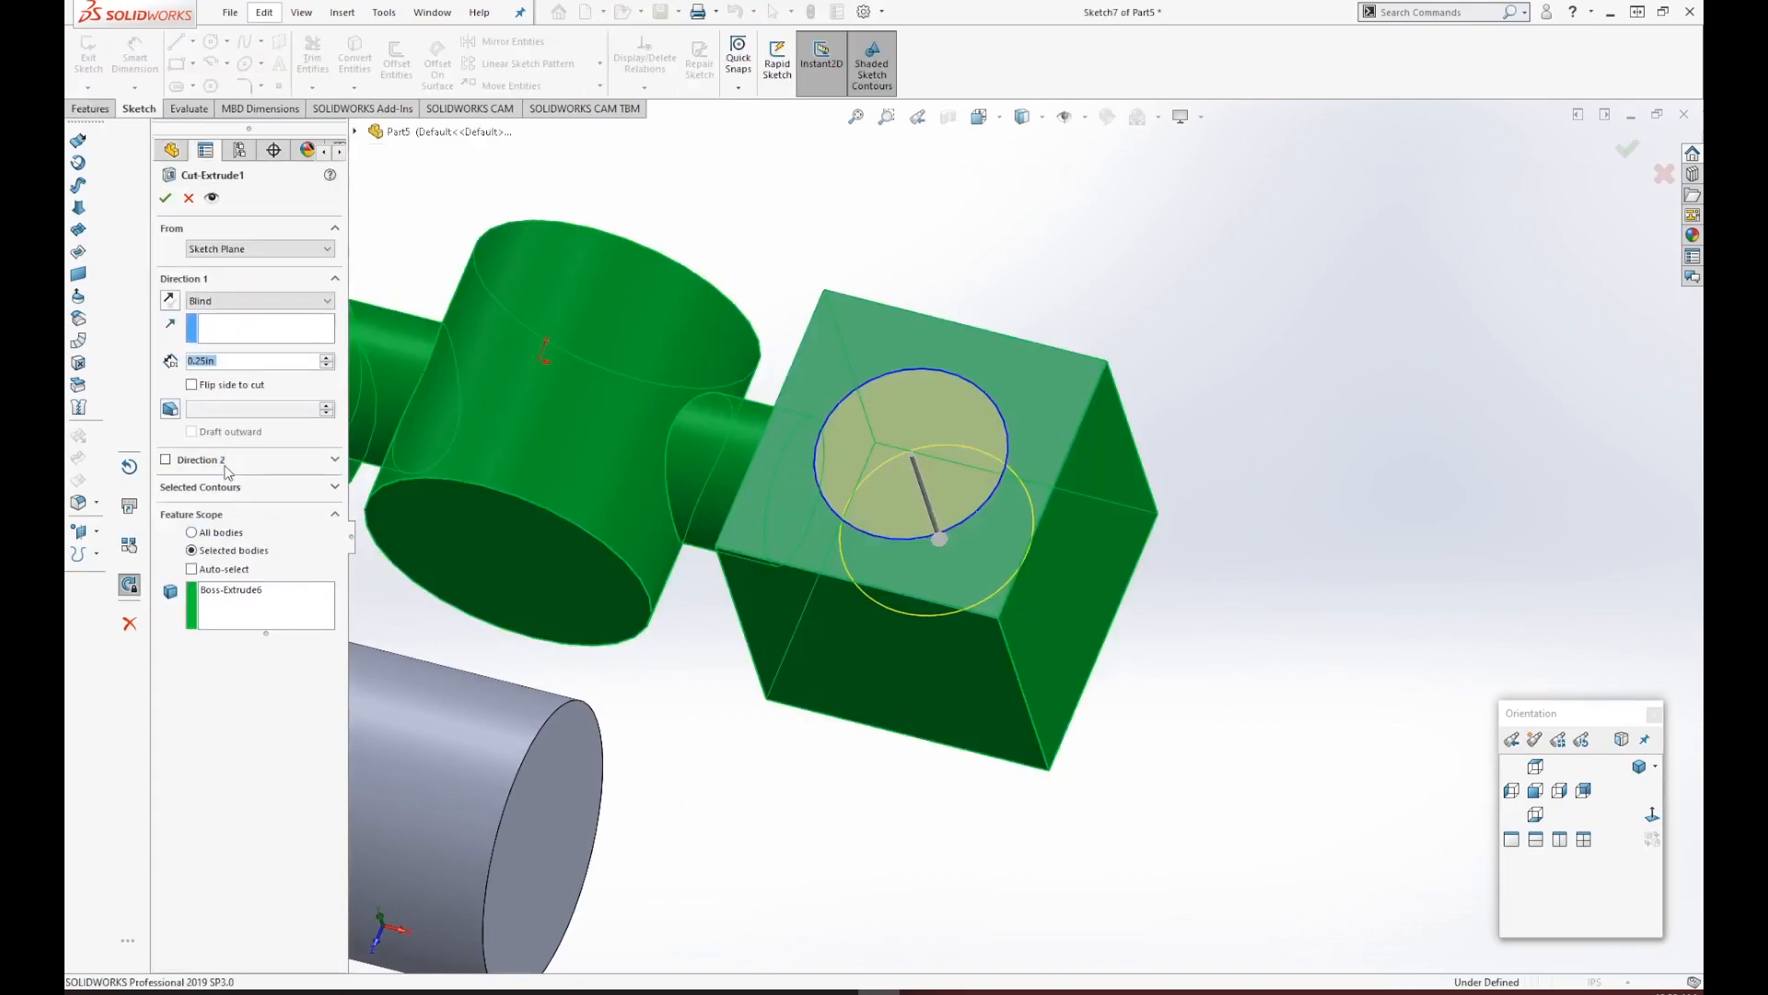
pyautogui.moveTo(1261, 701); pyautogui.dragTo(1165, 574, button='middle')
pyautogui.moveTo(963, 615); pyautogui.dragTo(1054, 939)
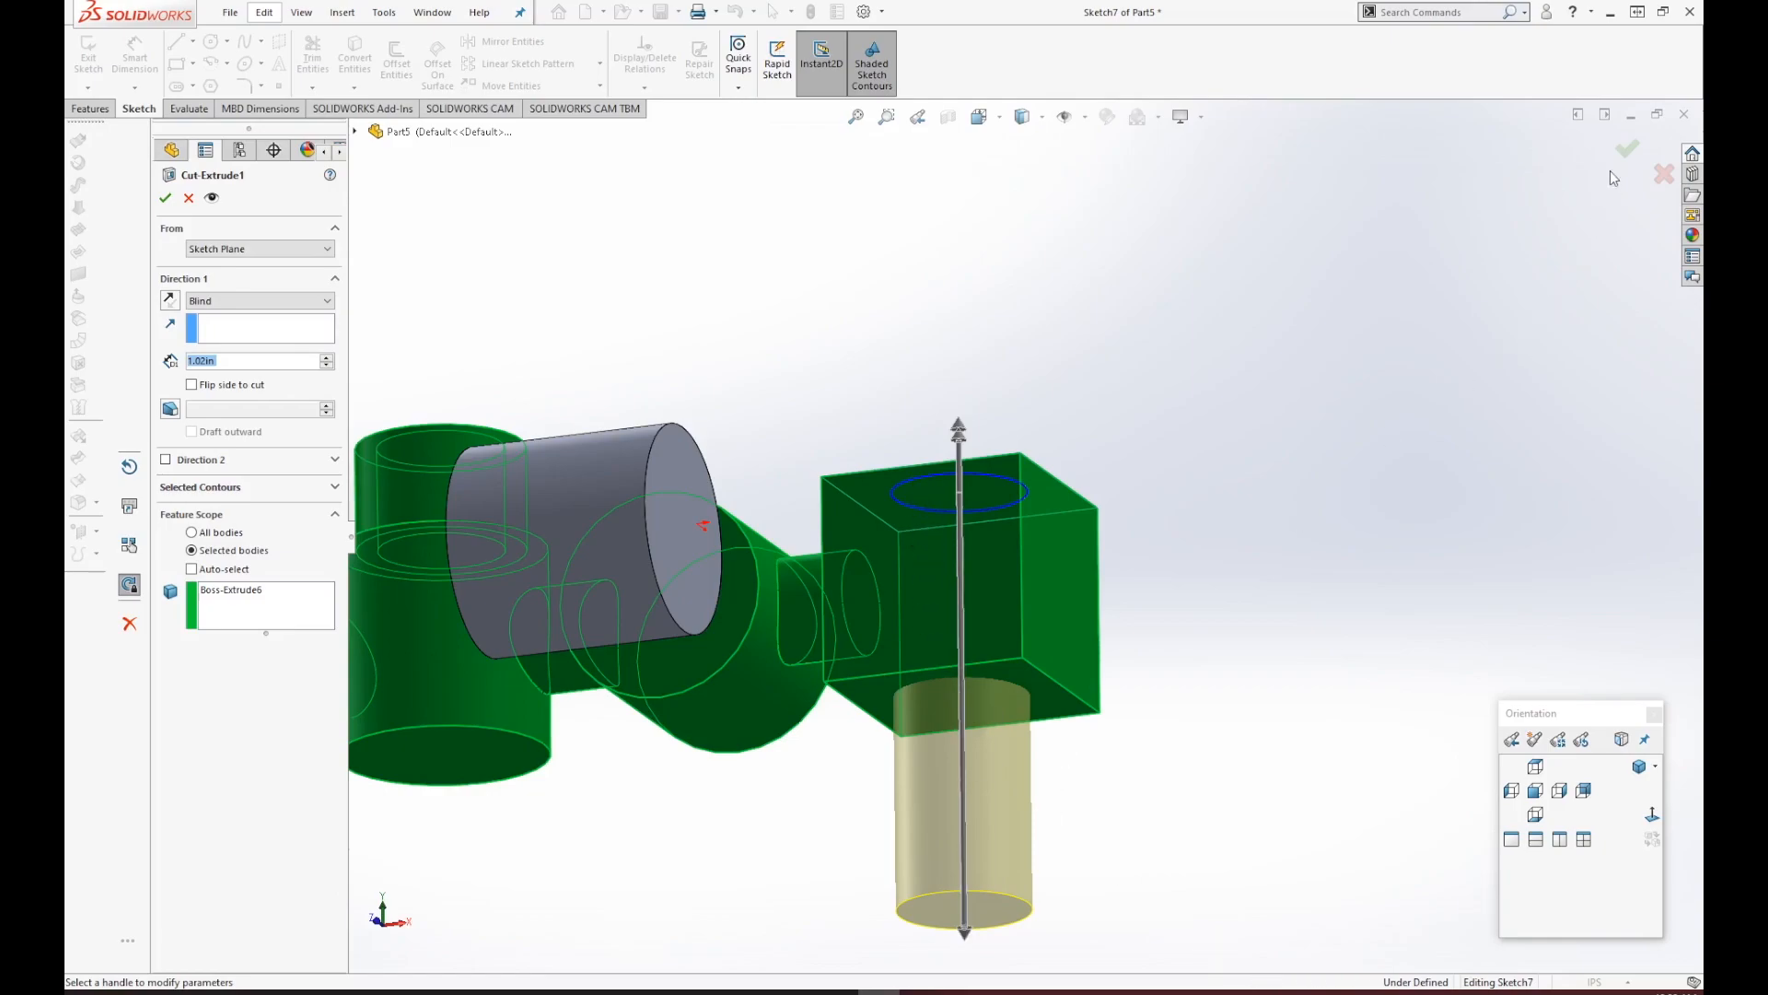
pyautogui.click(1629, 150)
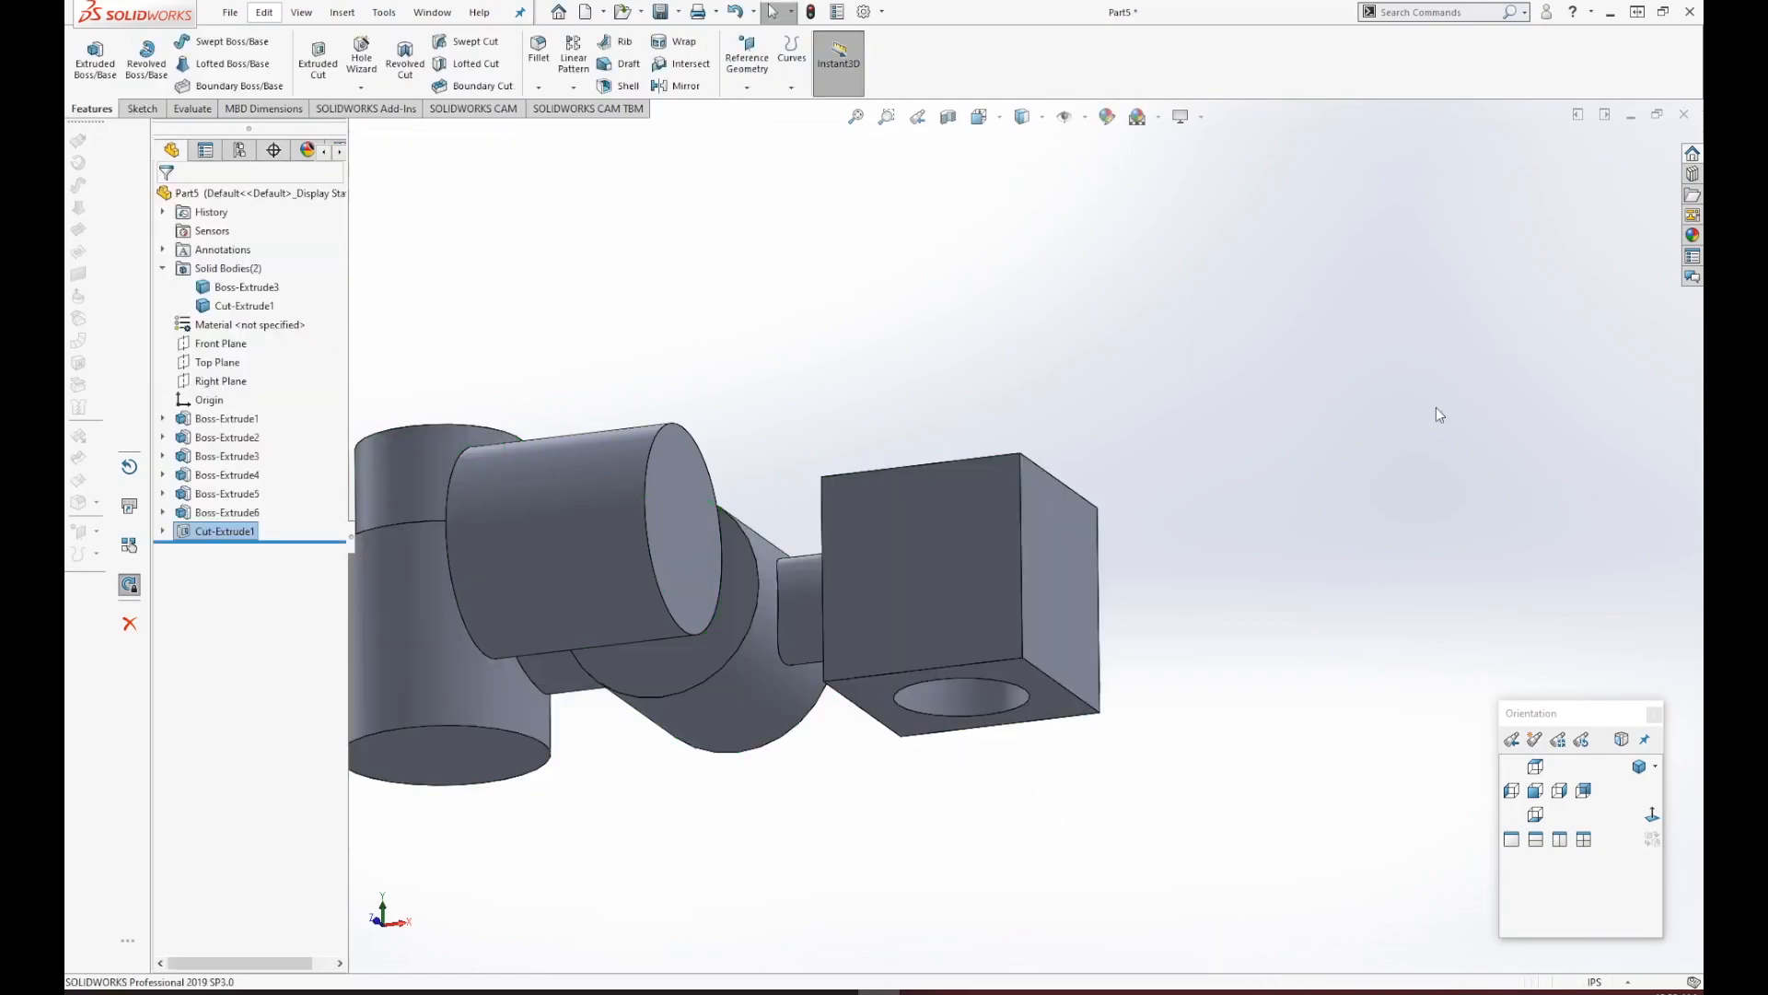
pyautogui.moveTo(1207, 462); pyautogui.dragTo(1212, 860, button='middle')
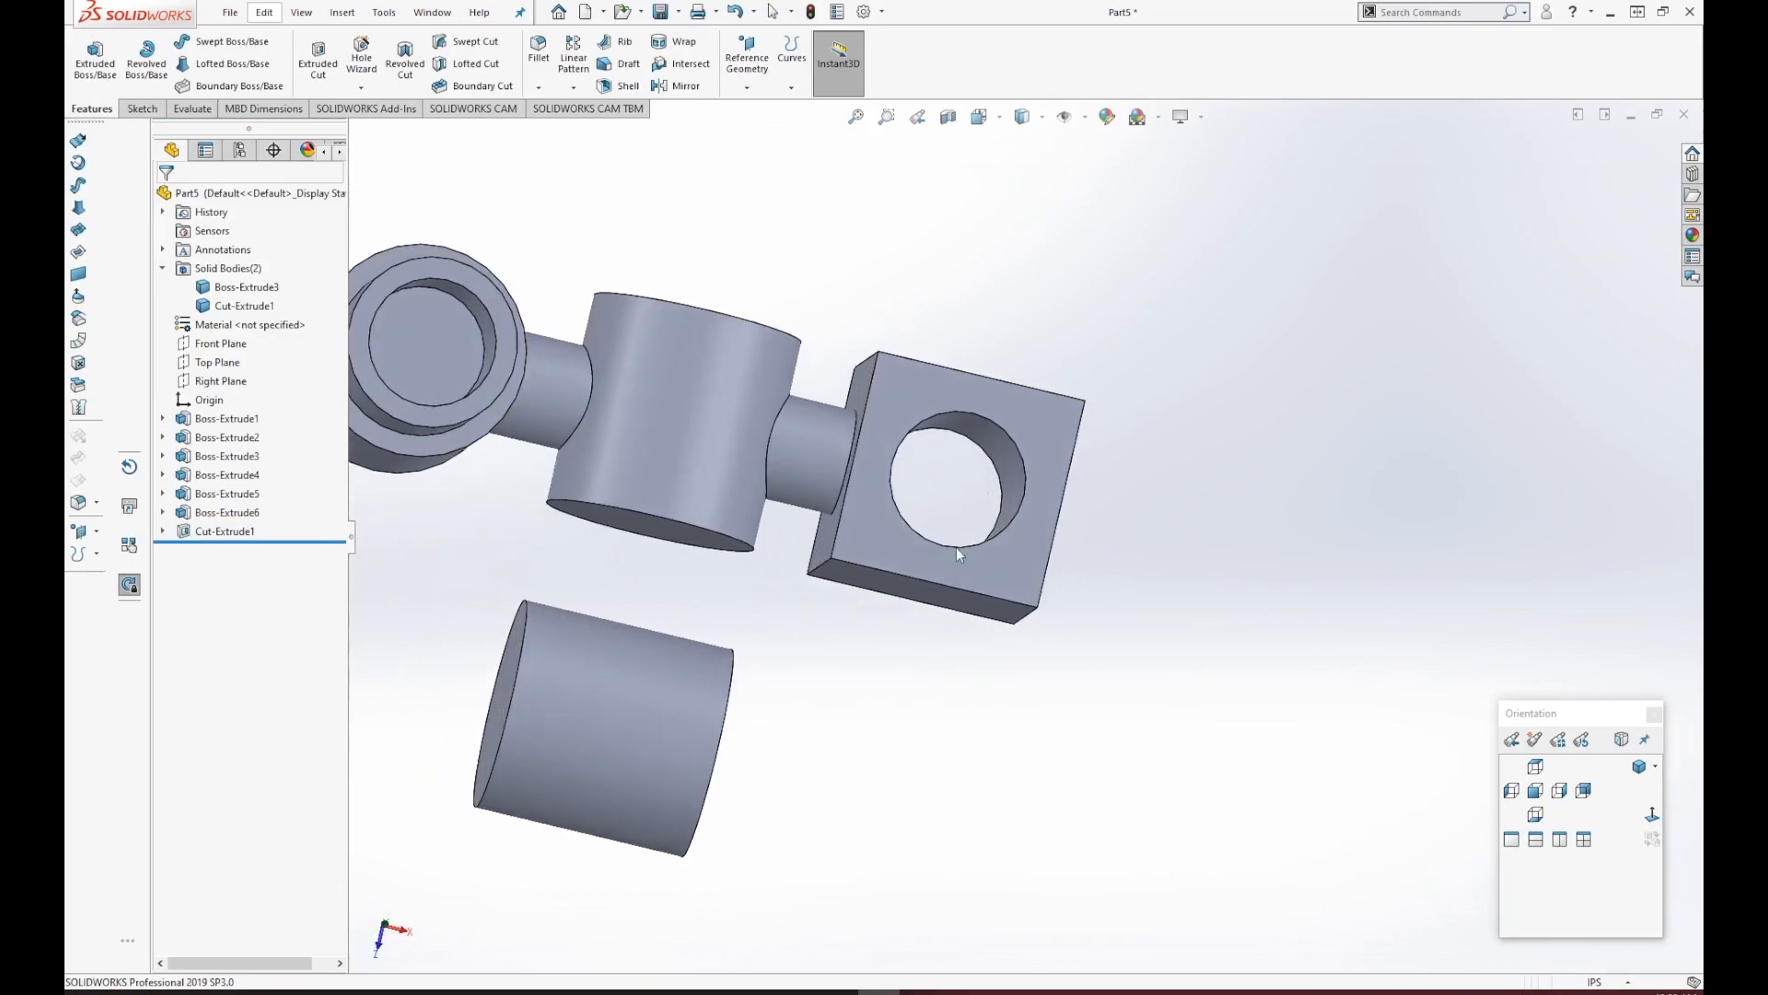
pyautogui.moveTo(936, 474); pyautogui.dragTo(1122, 453, button='middle')
pyautogui.scroll(2, 1017, 506)
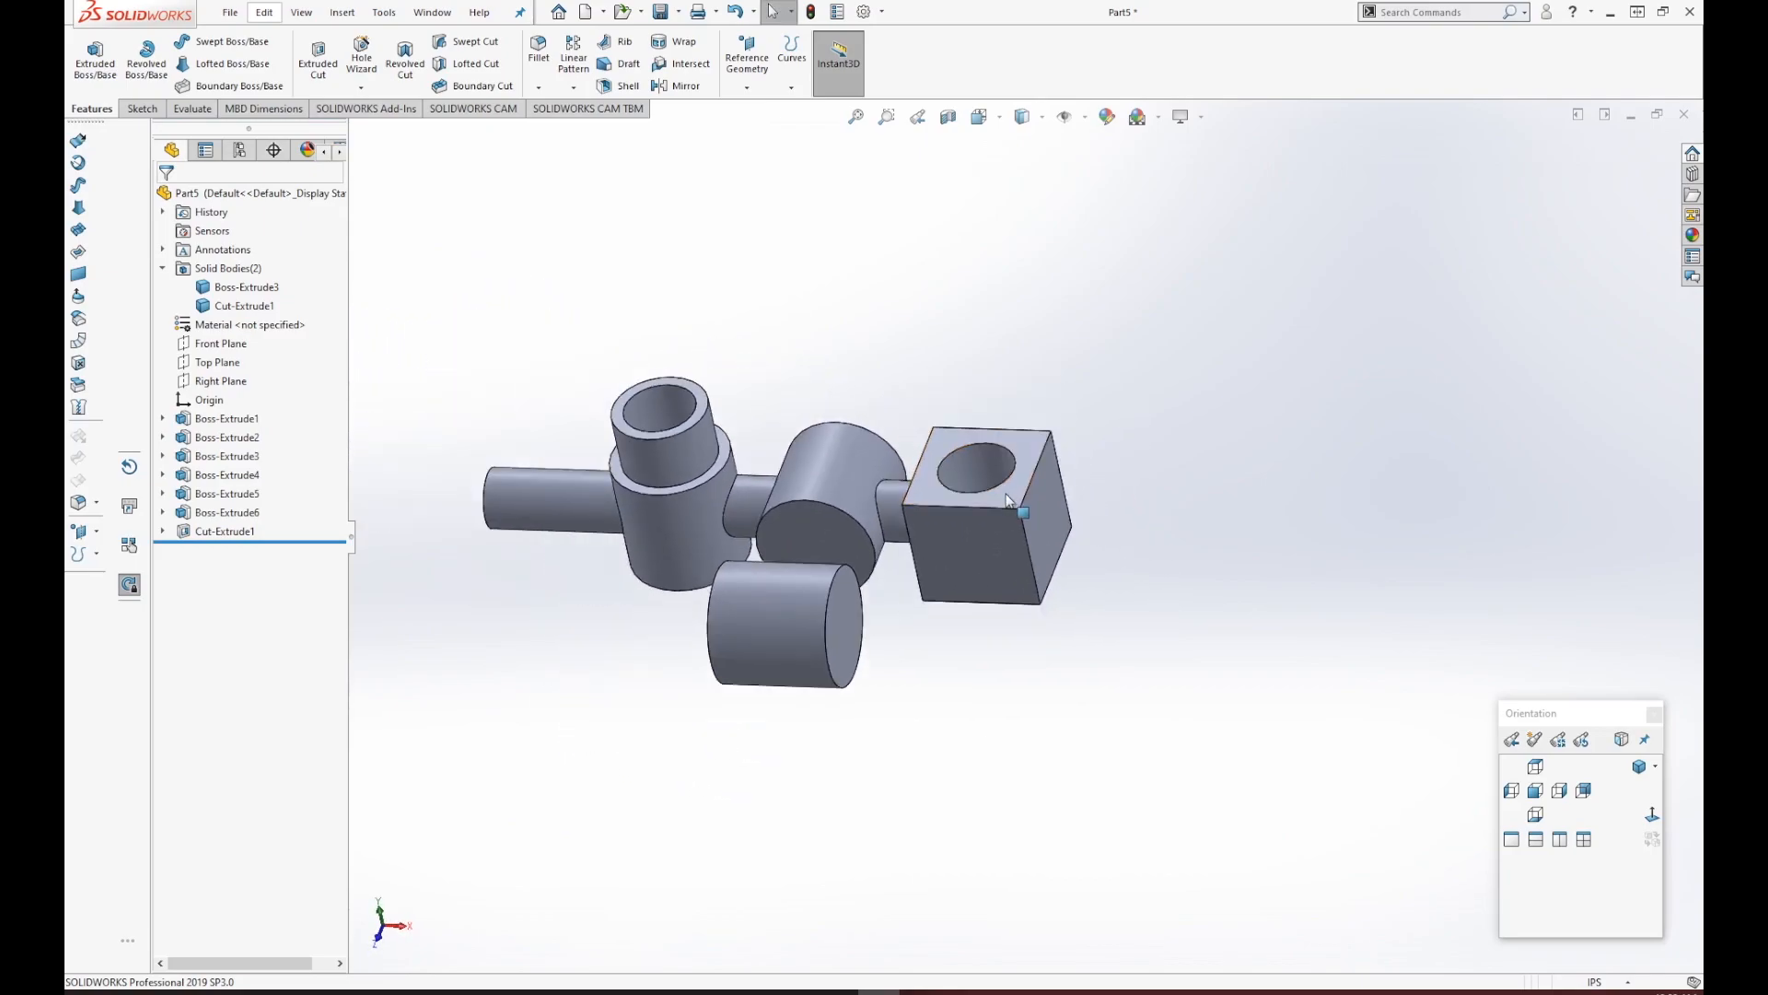
# Start a sketch on the flat end face of the separate cylinder and view it face-on.
pyautogui.scroll(-1, 893, 494)
pyautogui.scroll(-2, 866, 491)
pyautogui.scroll(2, 854, 496)
pyautogui.moveTo(856, 497); pyautogui.dragTo(953, 558, button='middle')
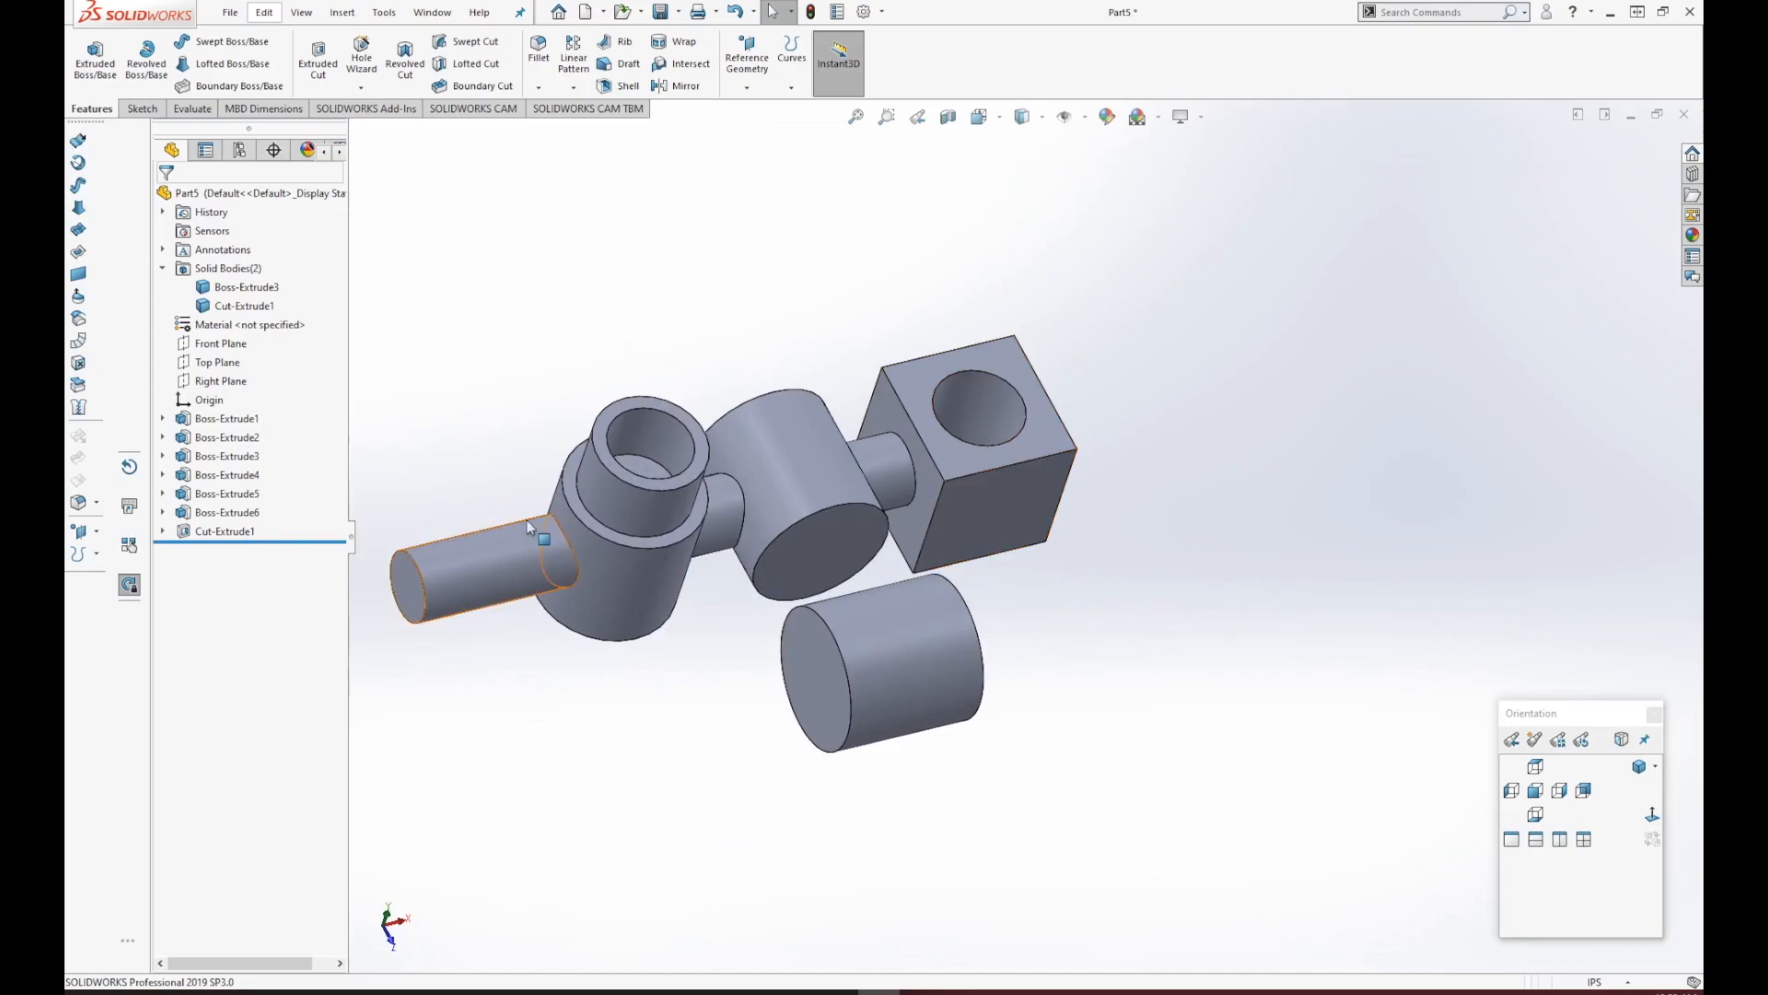
pyautogui.click(140, 108)
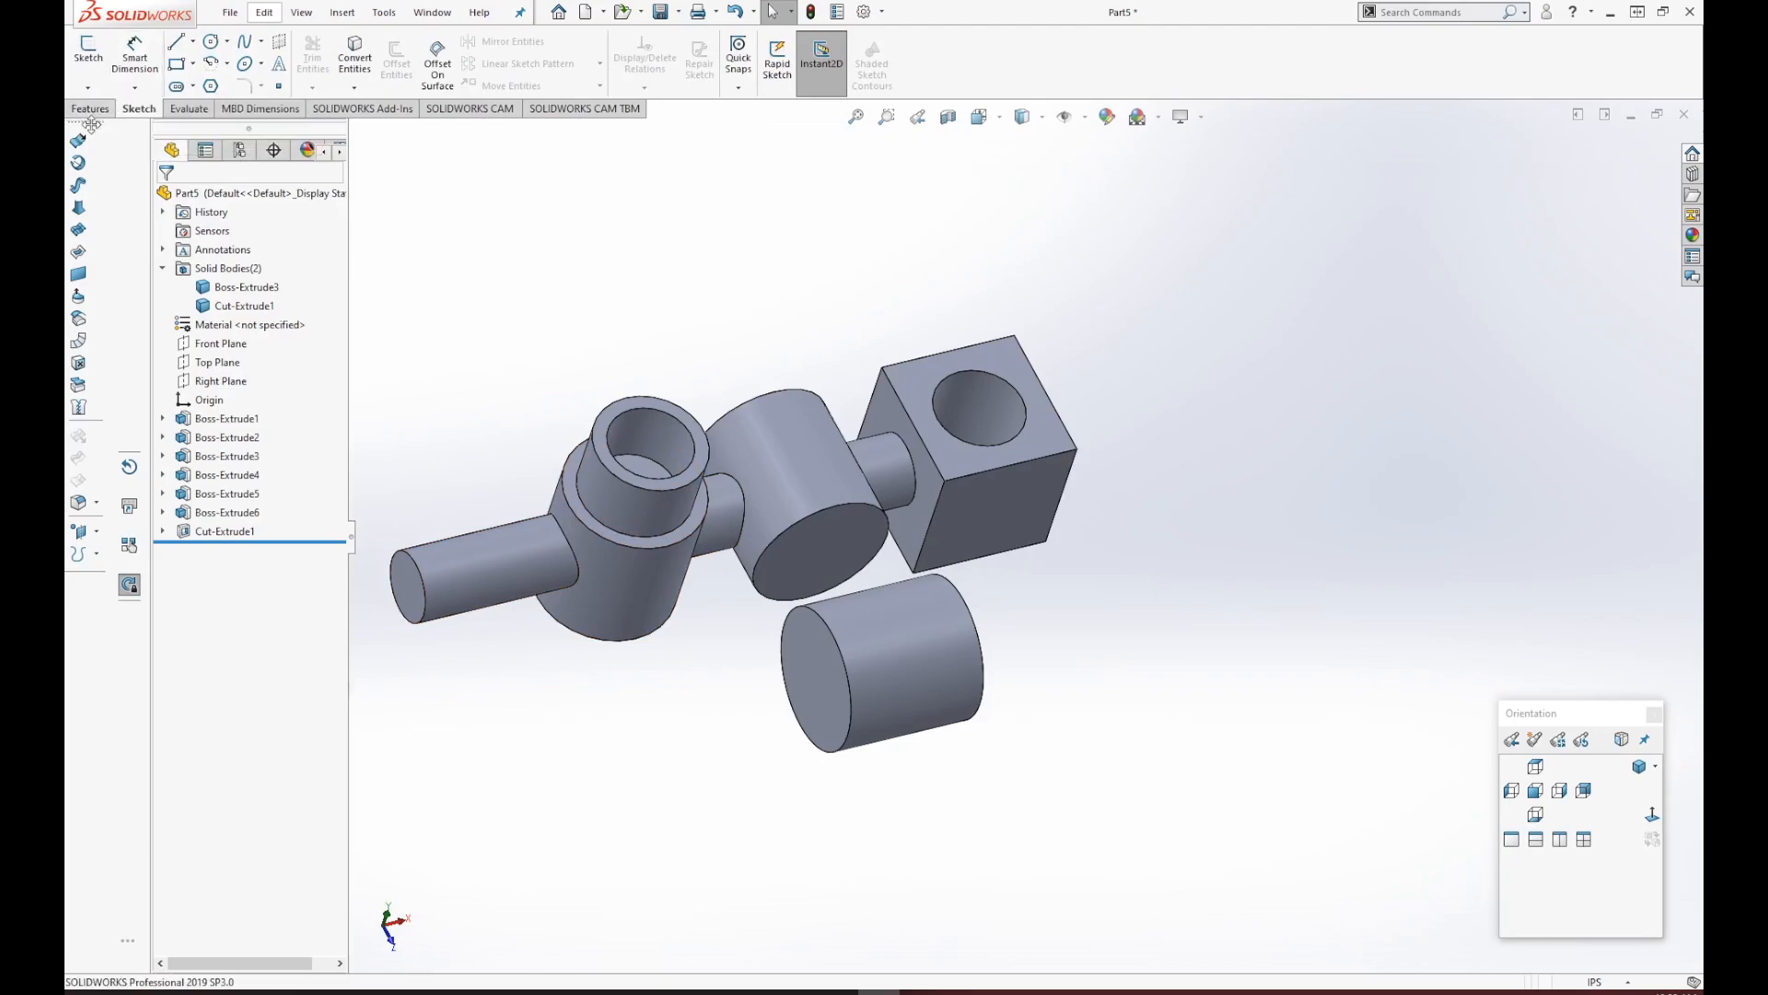
pyautogui.click(89, 51)
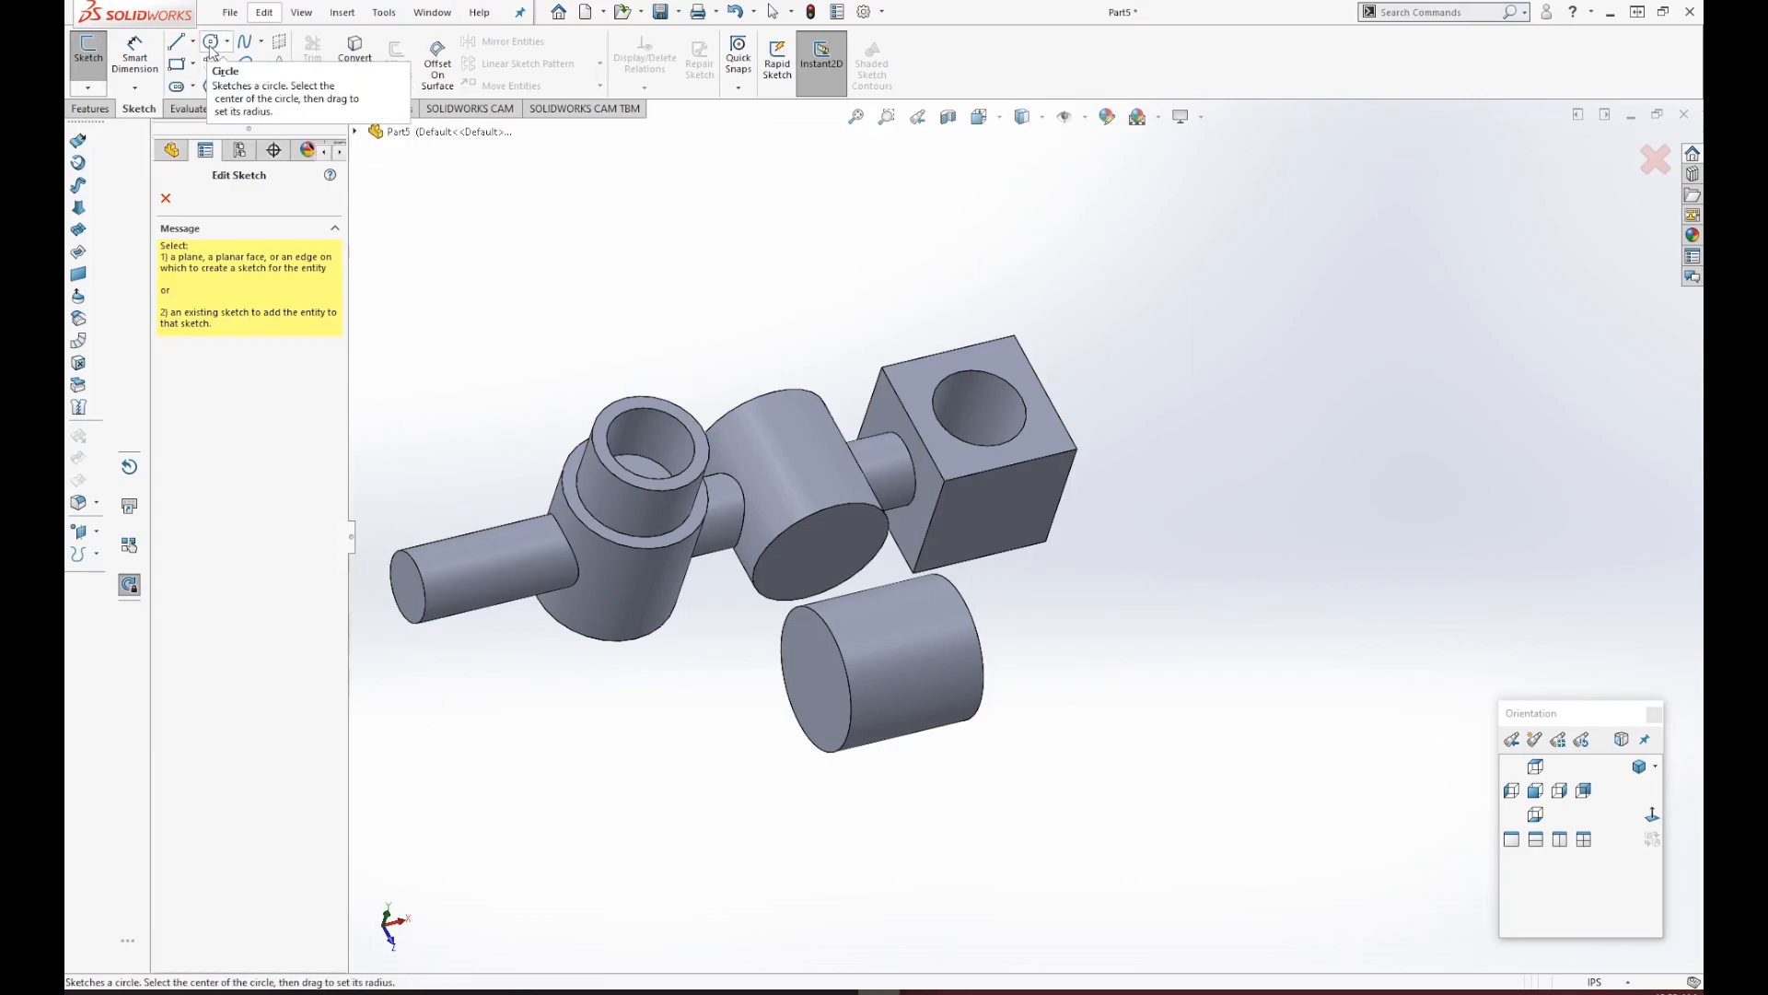
pyautogui.click(217, 45)
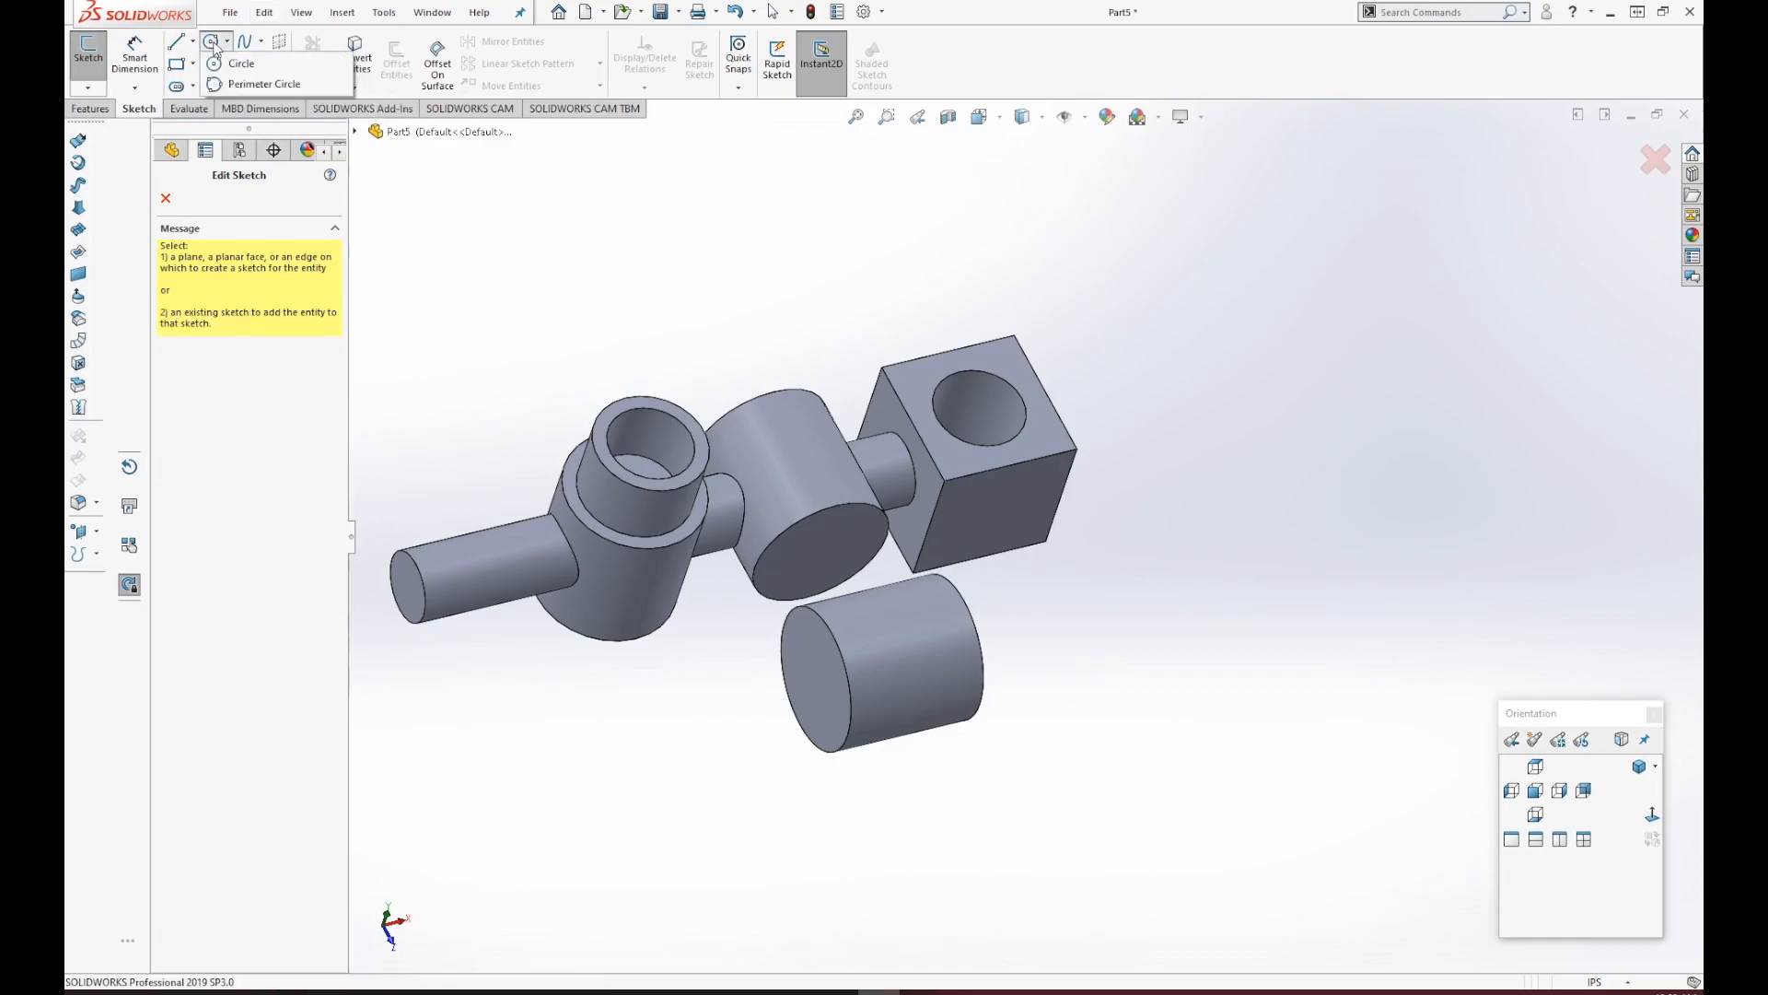
pyautogui.click(243, 72)
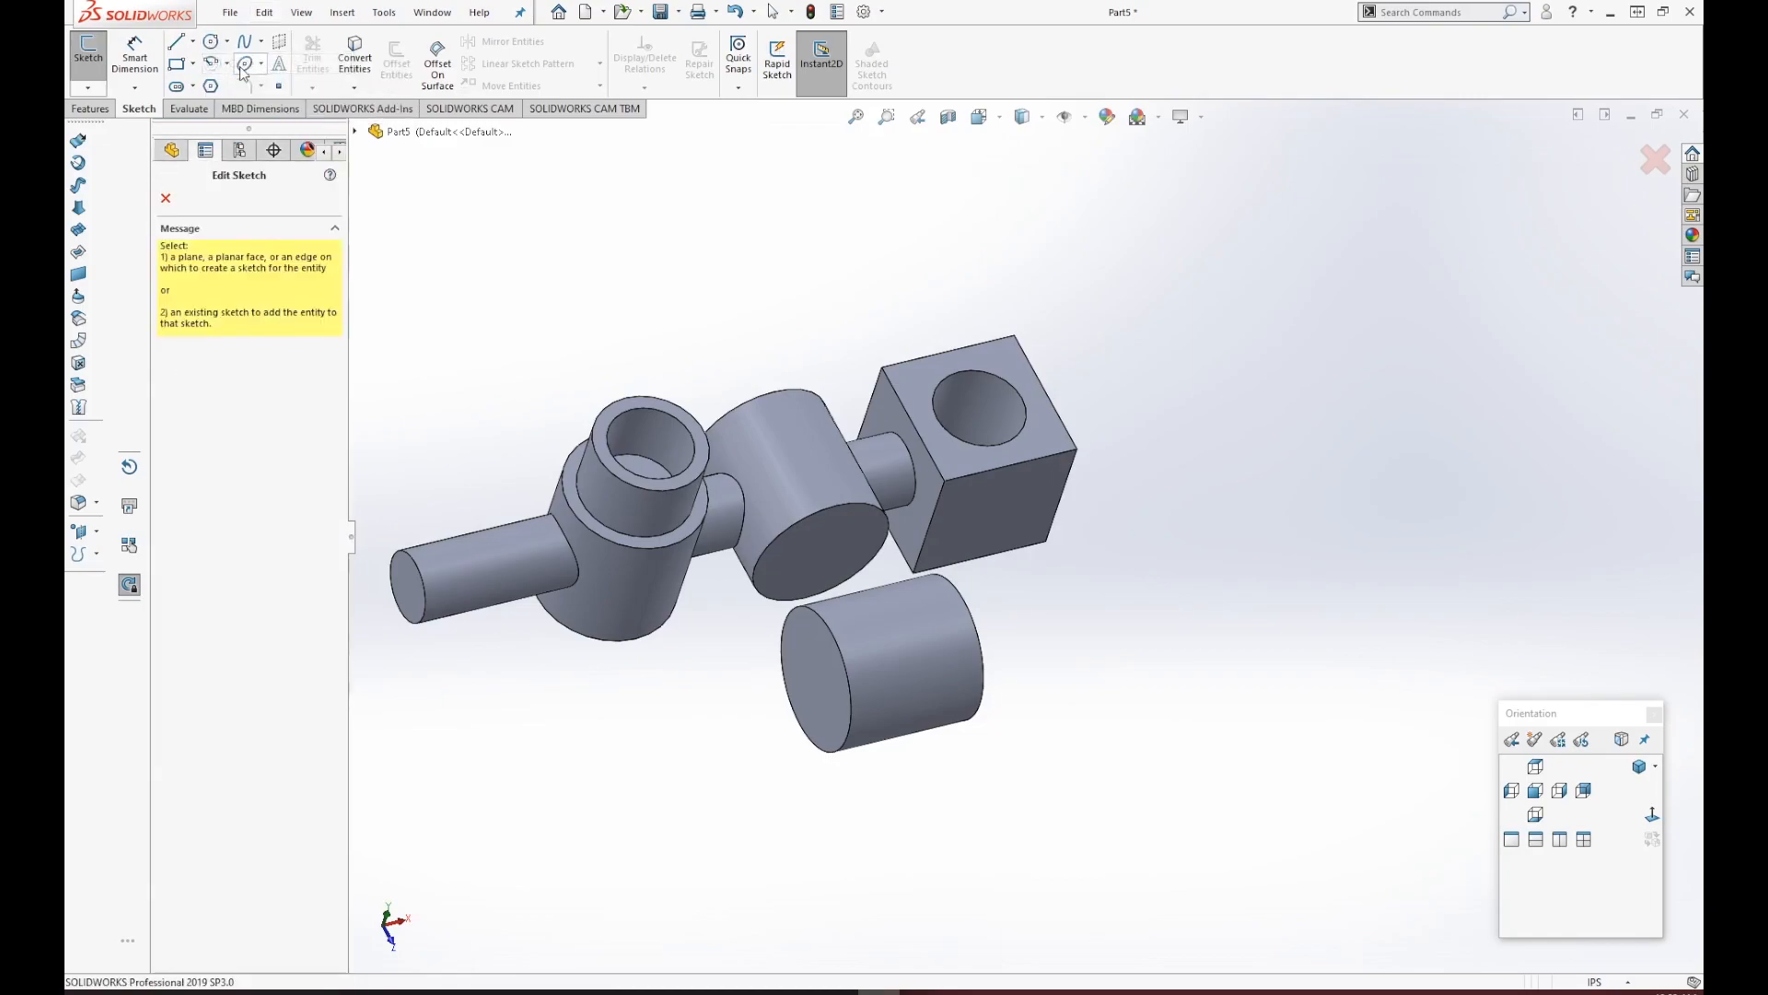
pyautogui.scroll(3, 1000, 528)
pyautogui.moveTo(999, 529); pyautogui.dragTo(898, 470, button='middle')
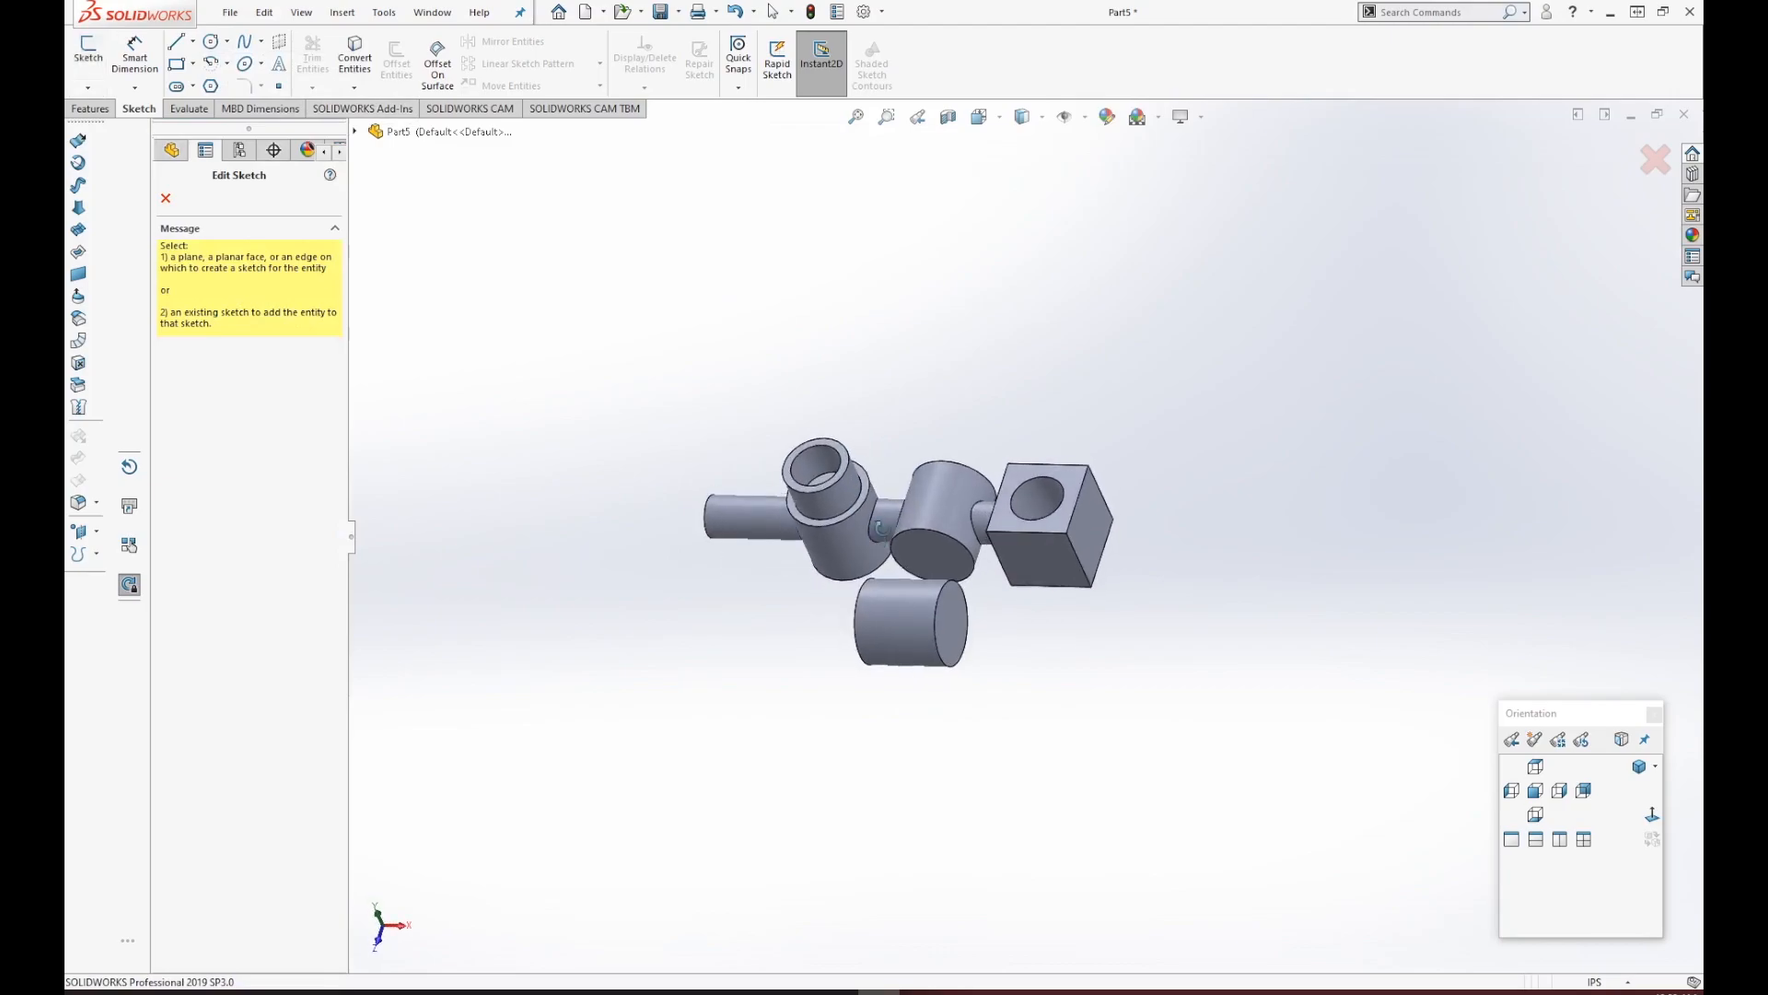
pyautogui.scroll(-4, 976, 603)
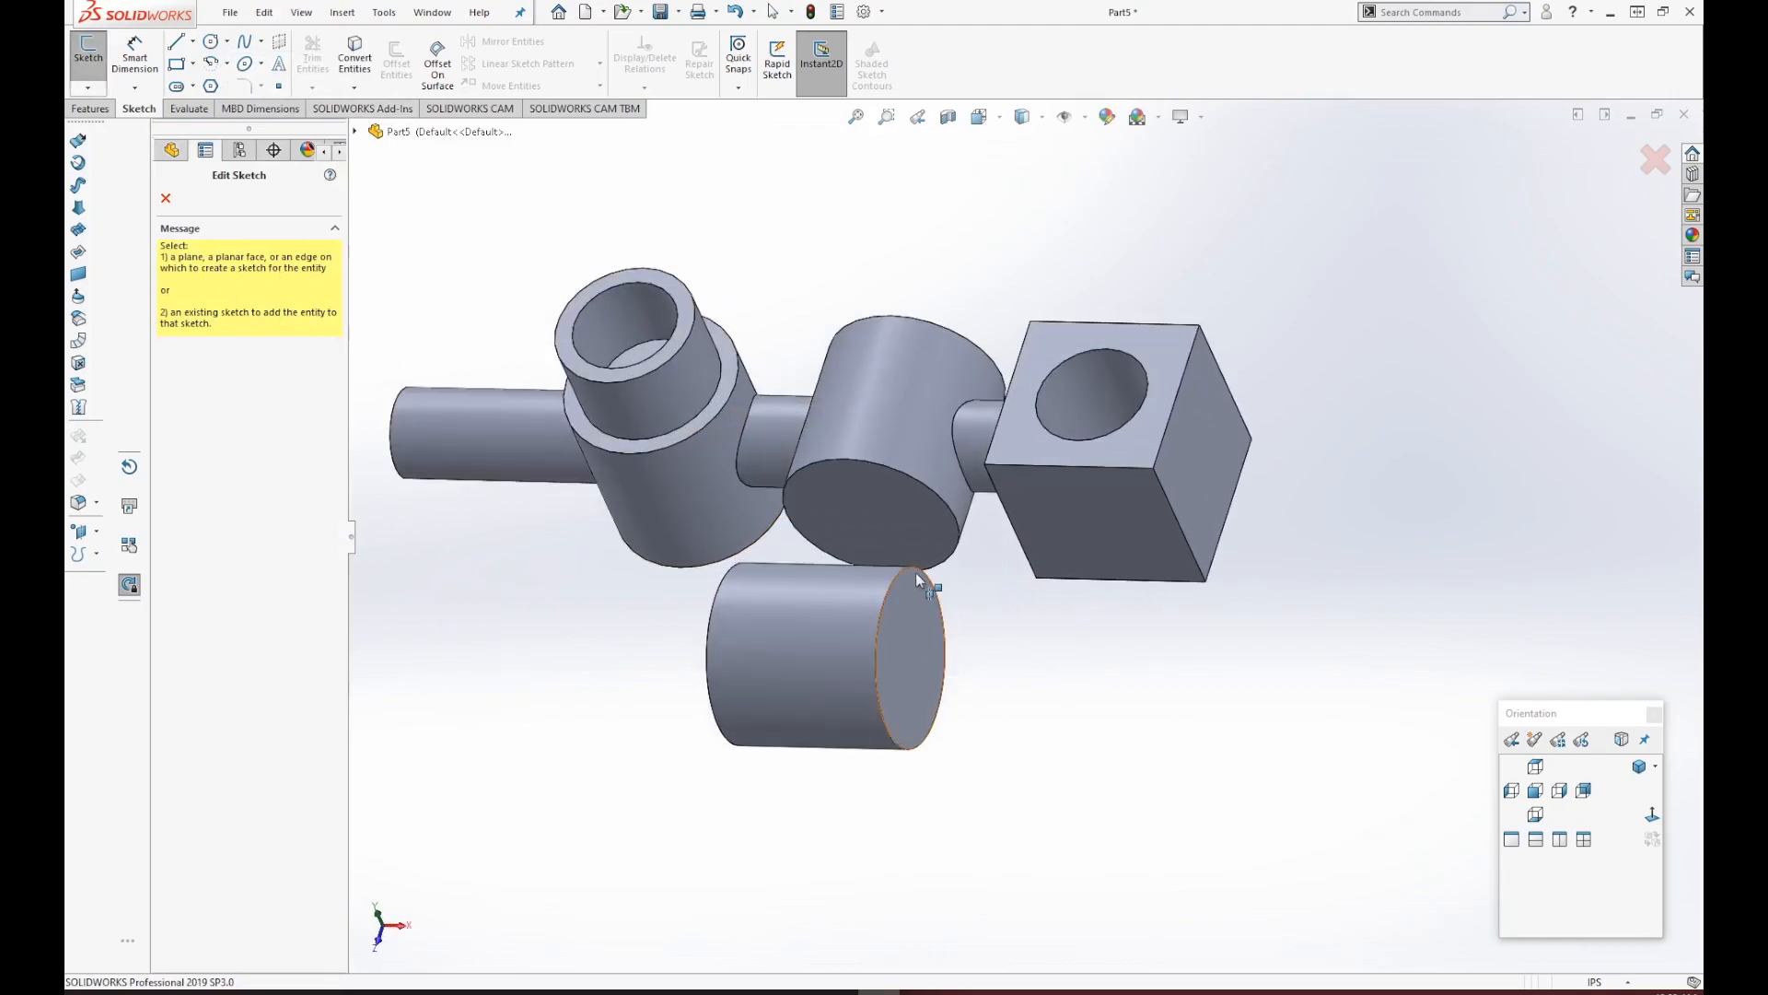
pyautogui.scroll(2, 979, 620)
pyautogui.moveTo(979, 620); pyautogui.dragTo(905, 608, button='middle')
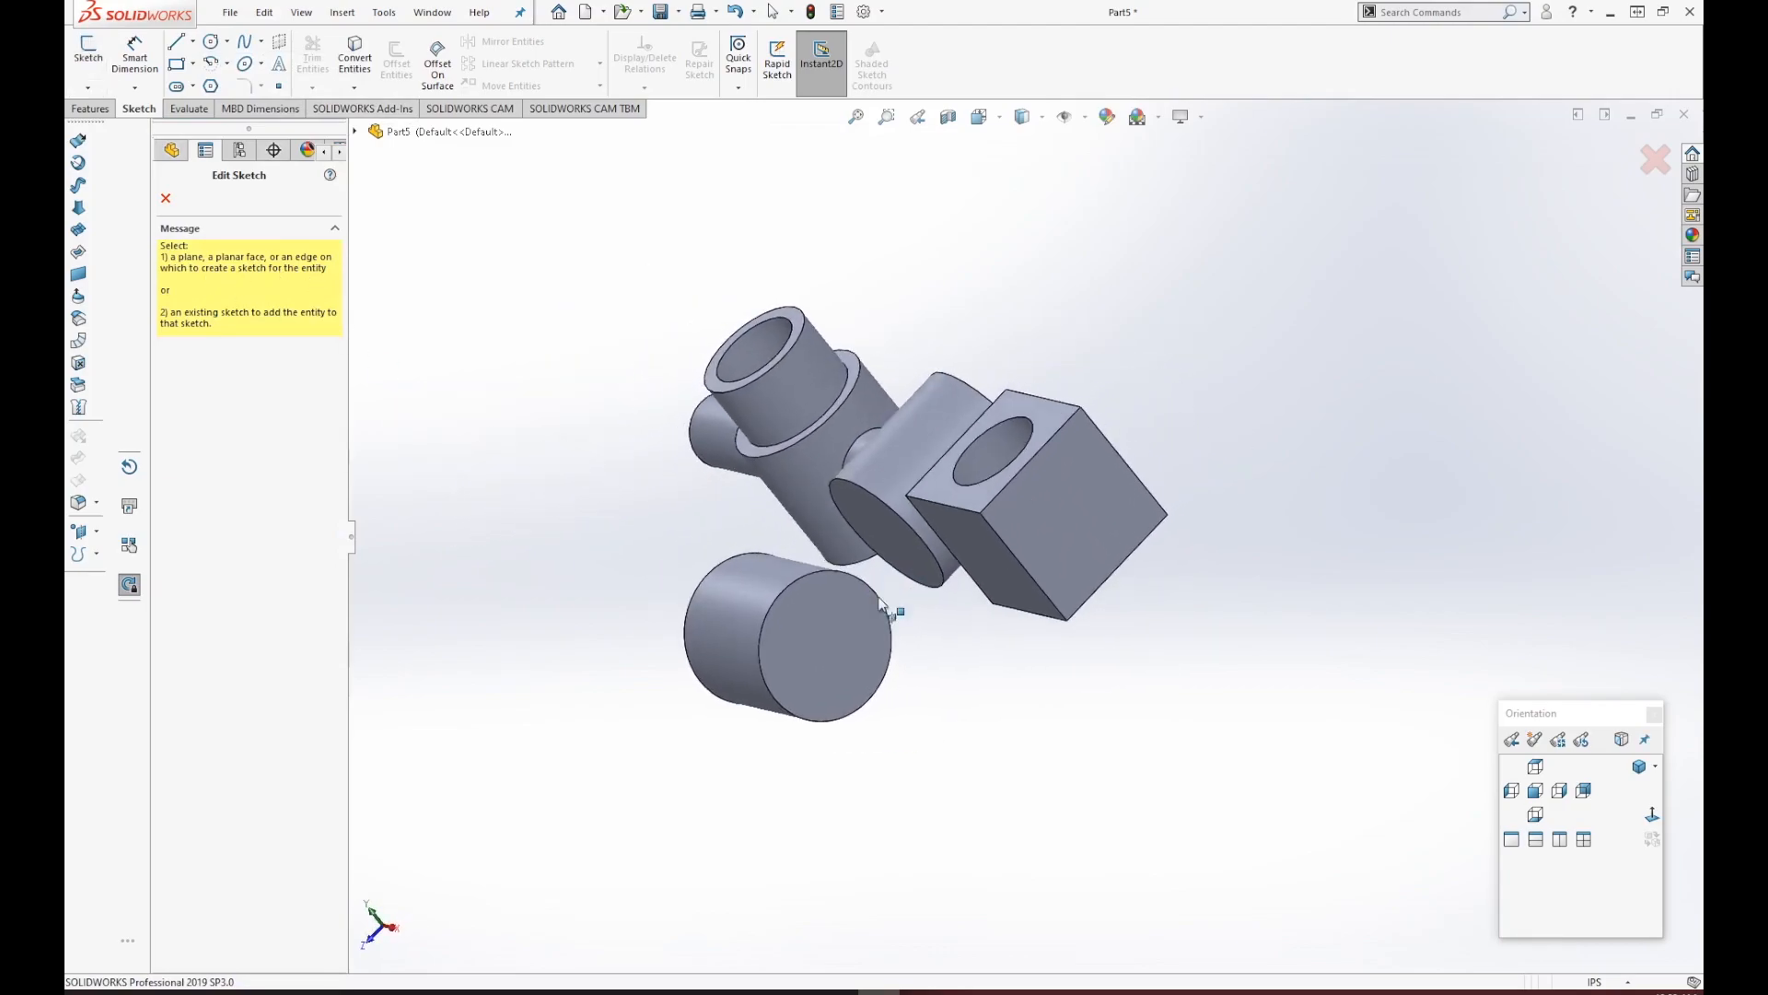
pyautogui.click(832, 627)
pyautogui.click(1650, 816)
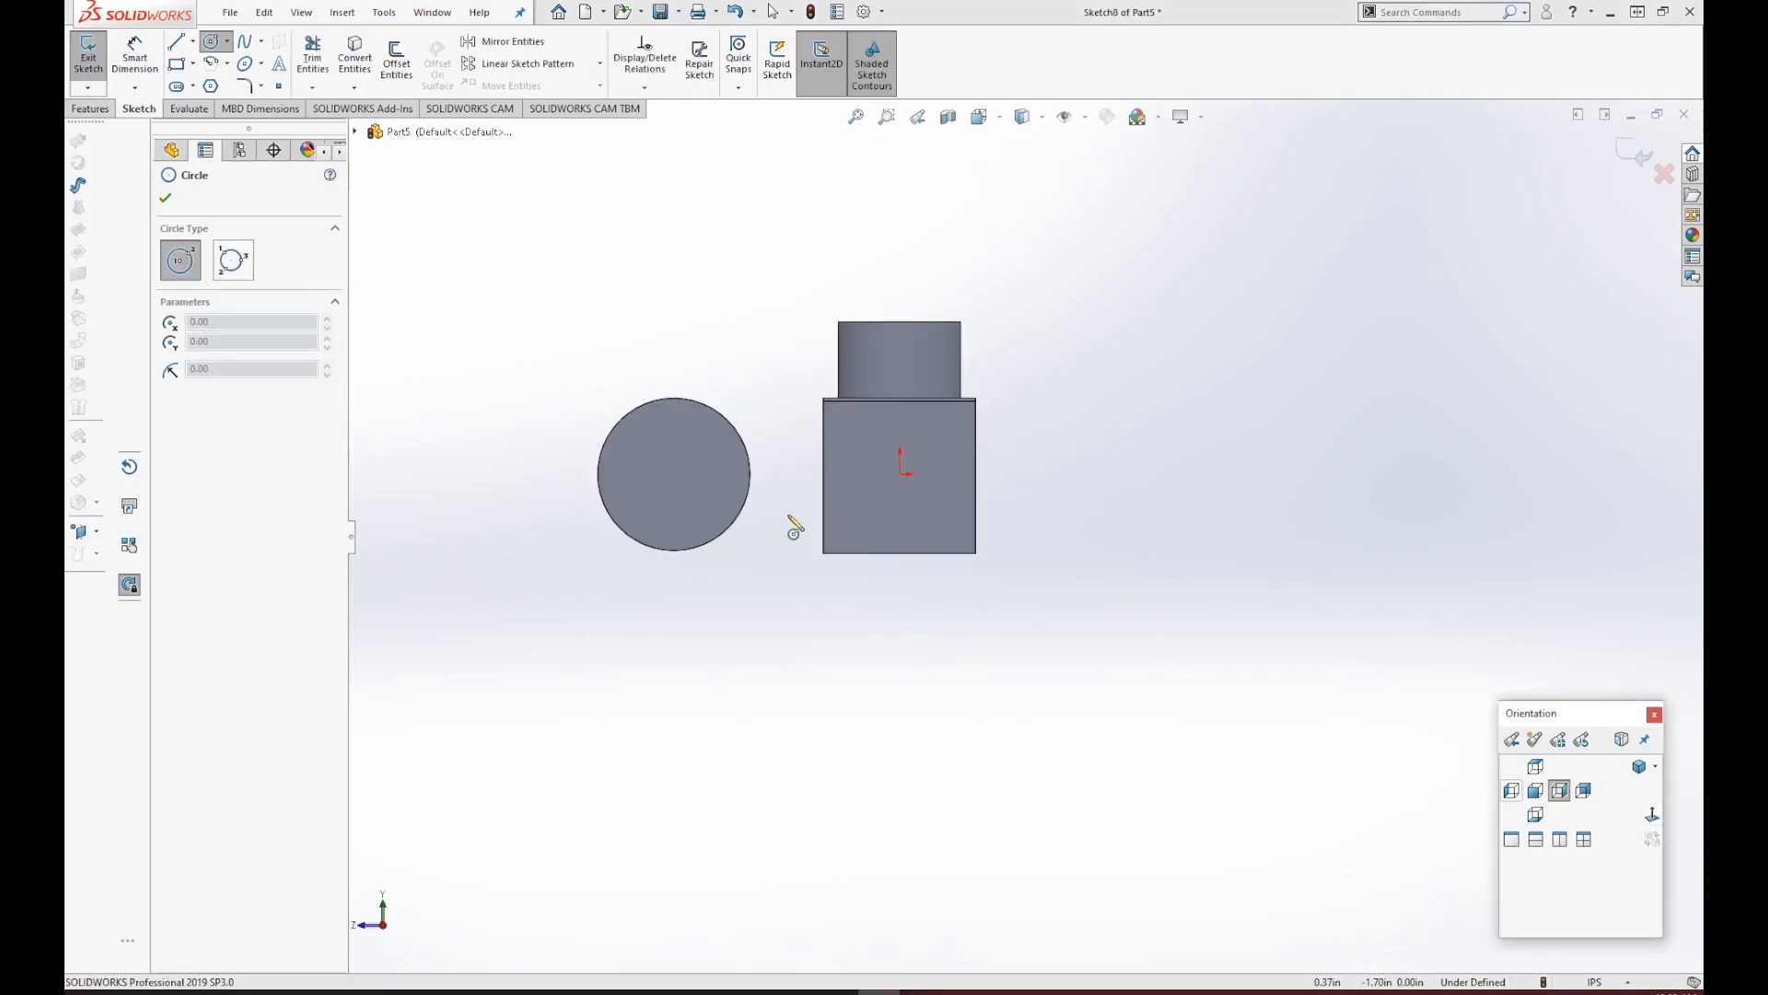
pyautogui.scroll(-3, 715, 485)
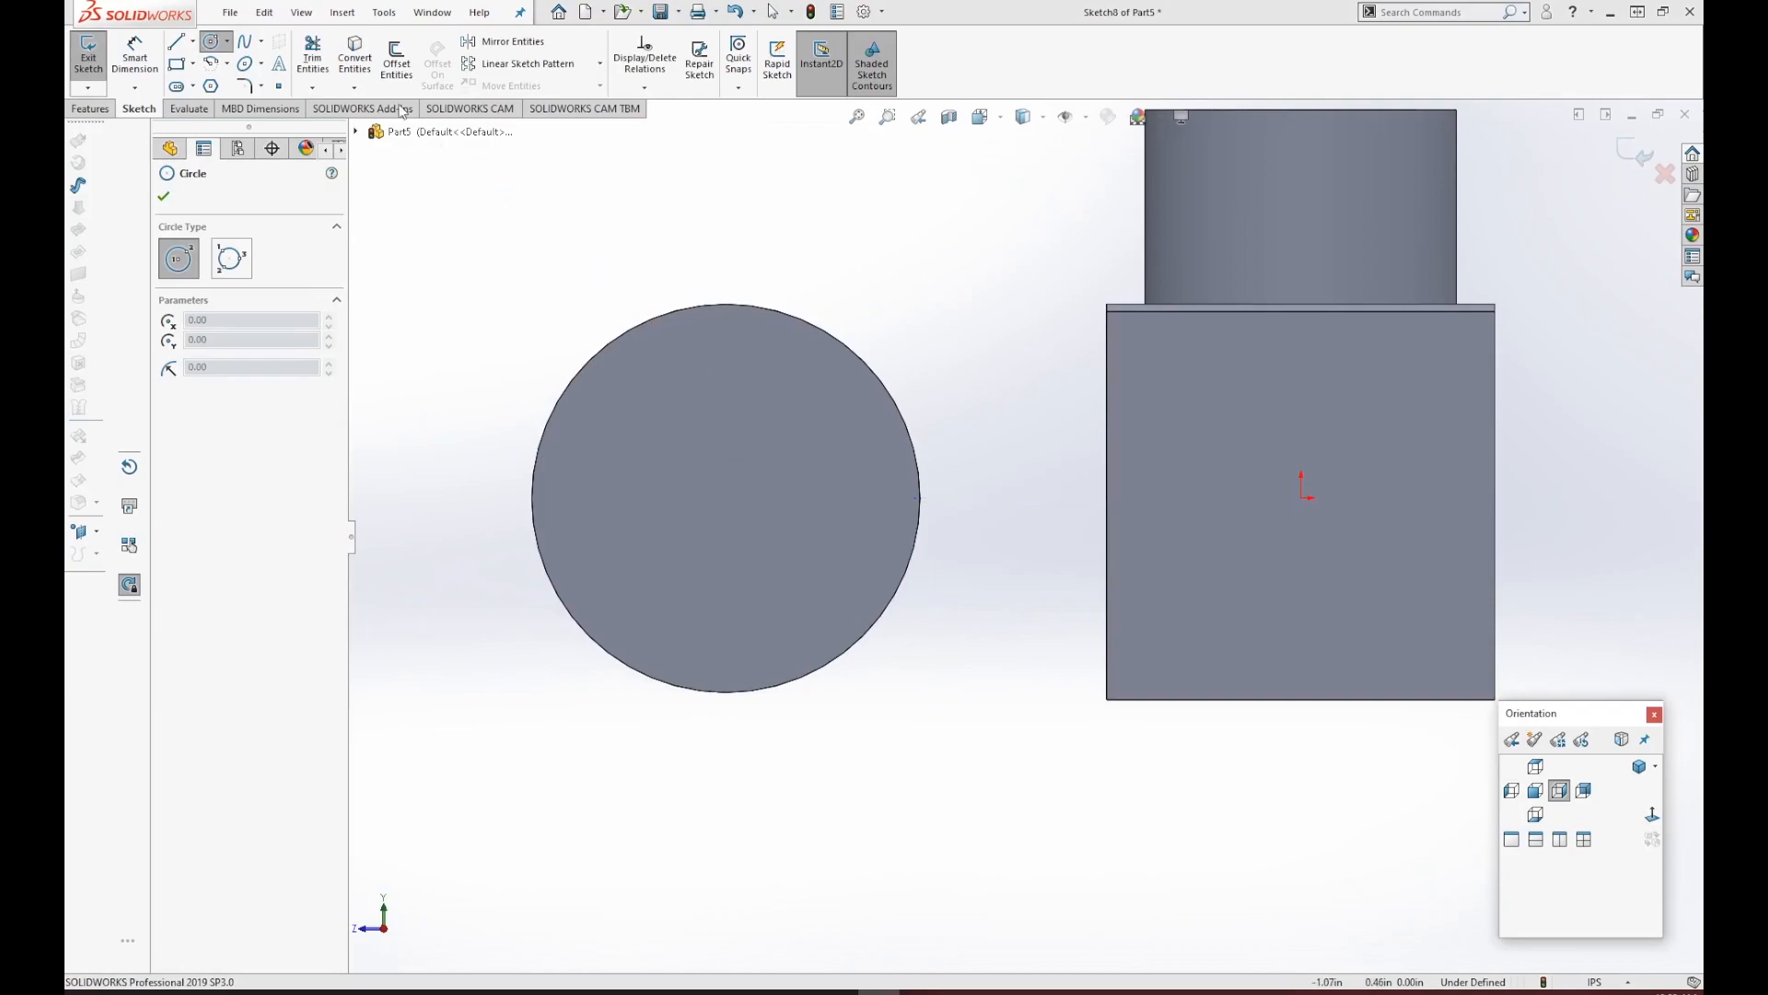
# Sketch a six-sided inscribed-circle polygon about 0.36 in across flats, centred on the cylinder's end face with a vertex pointing straight up.
pyautogui.click(211, 86)
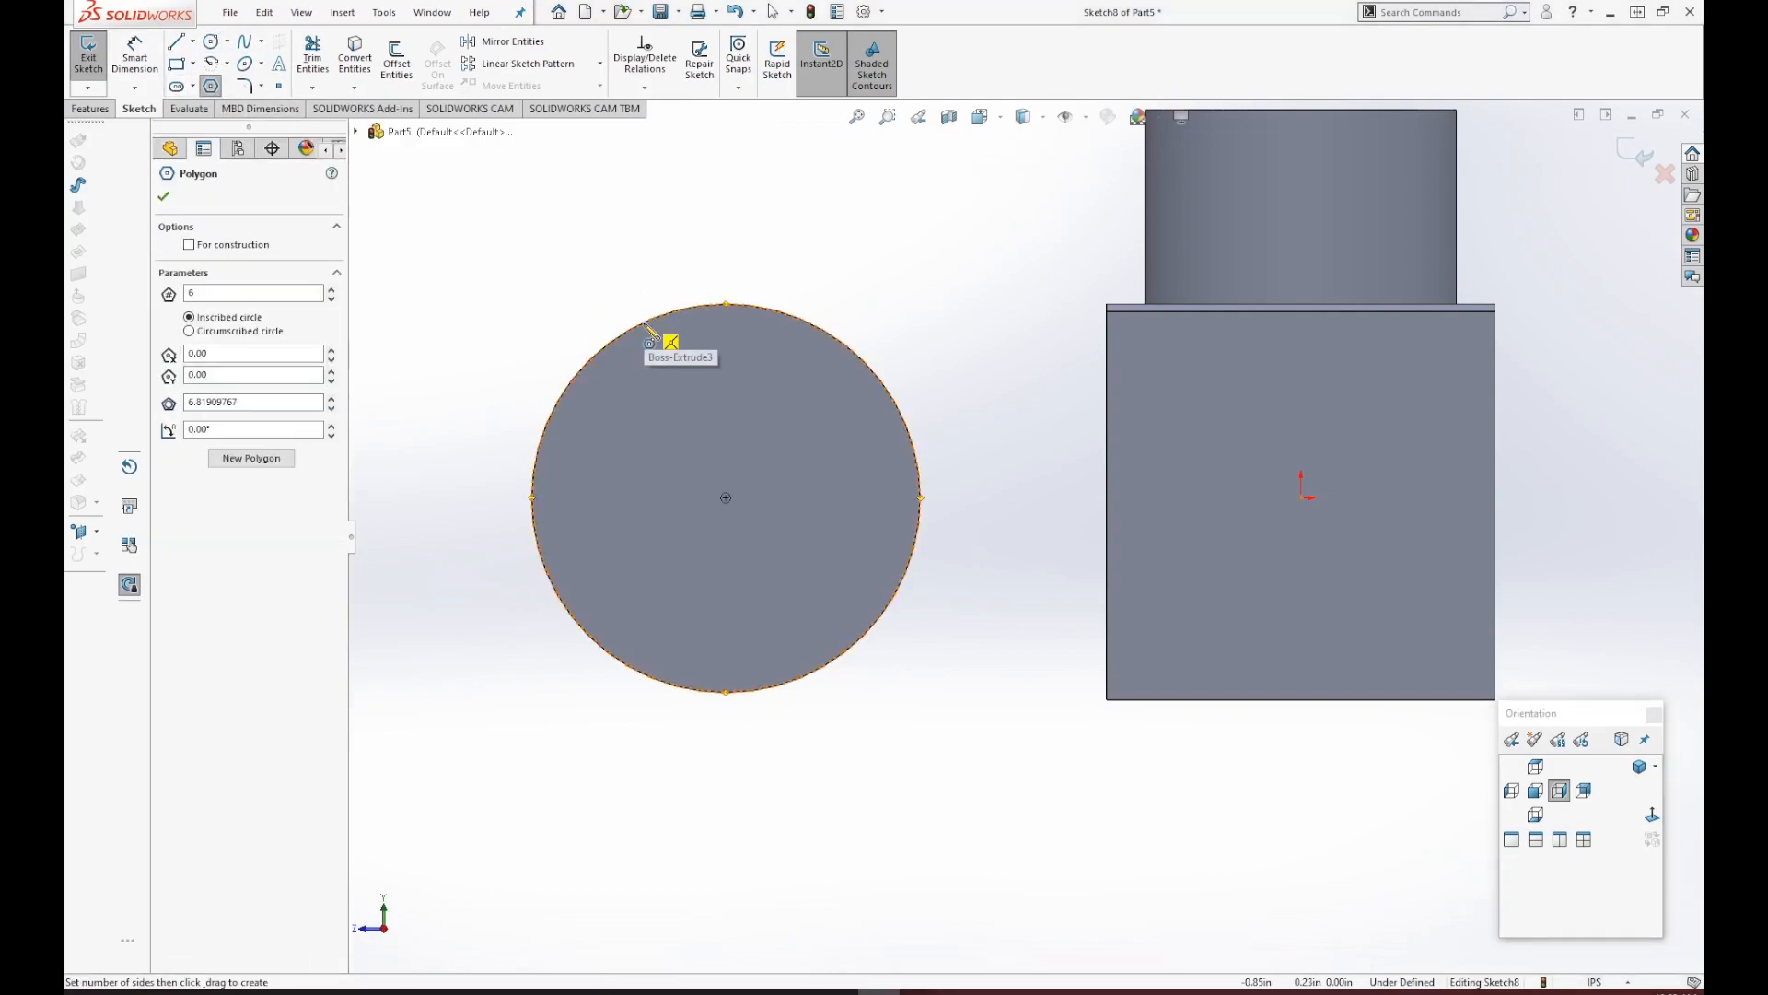
pyautogui.click(725, 498)
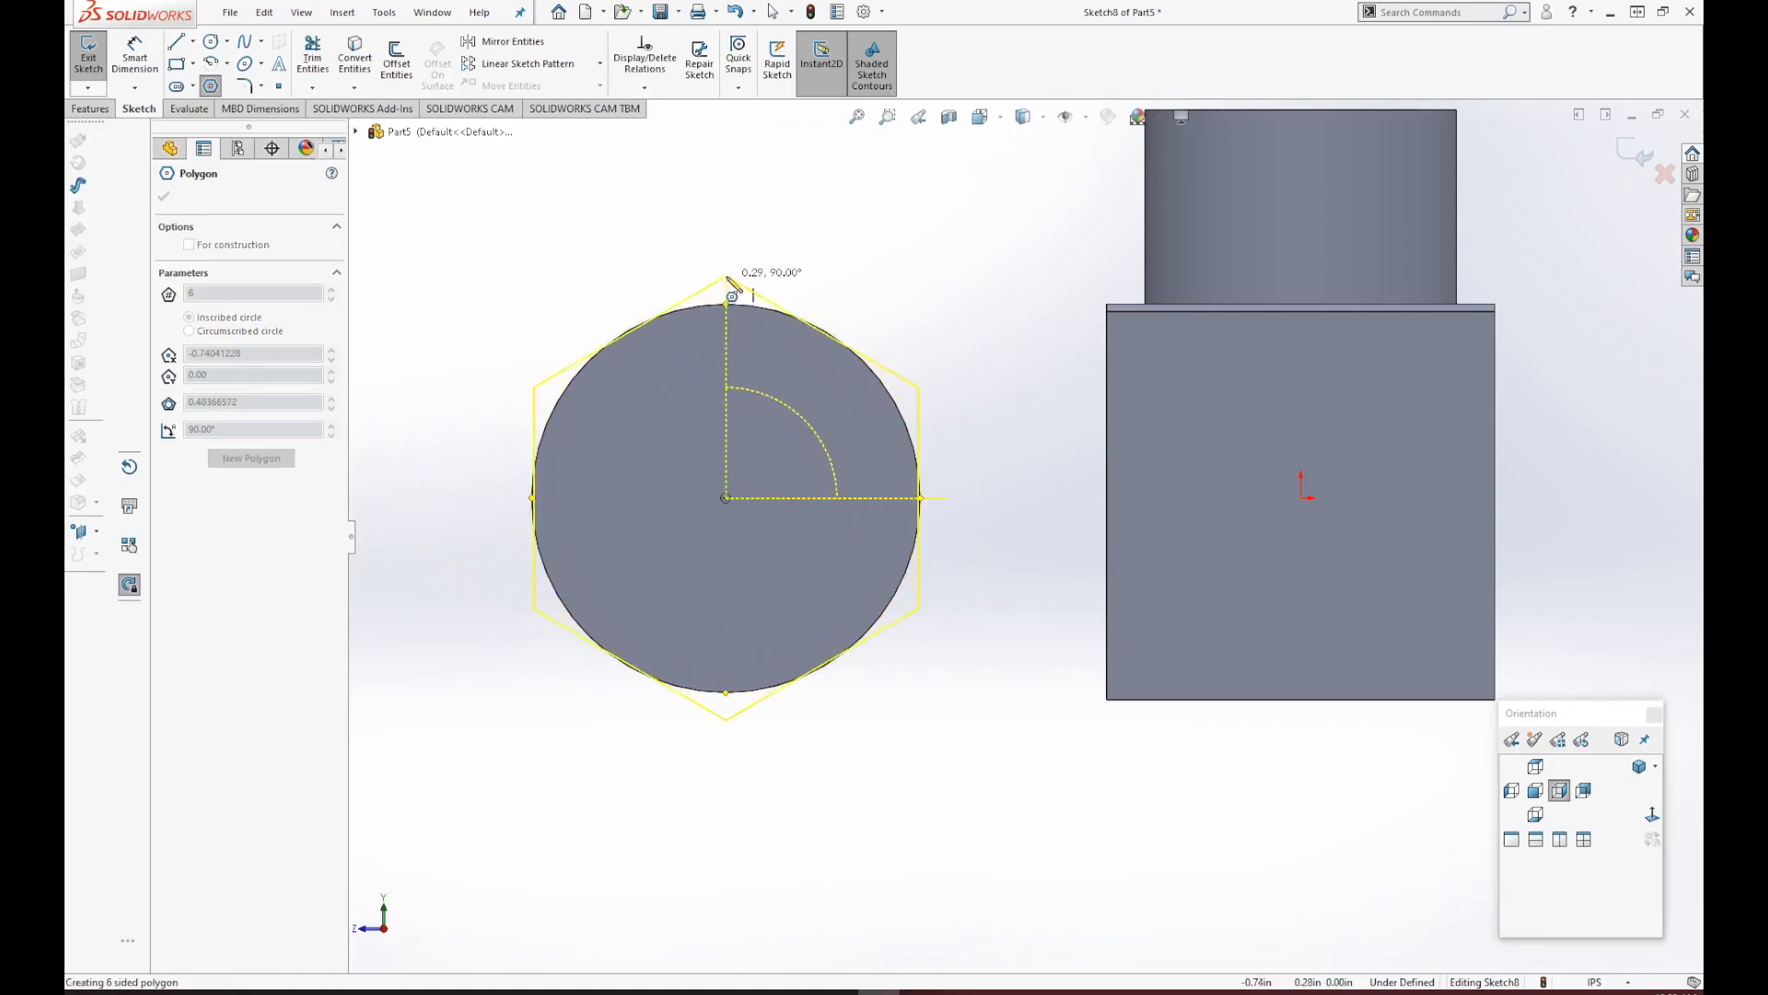
pyautogui.click(725, 338)
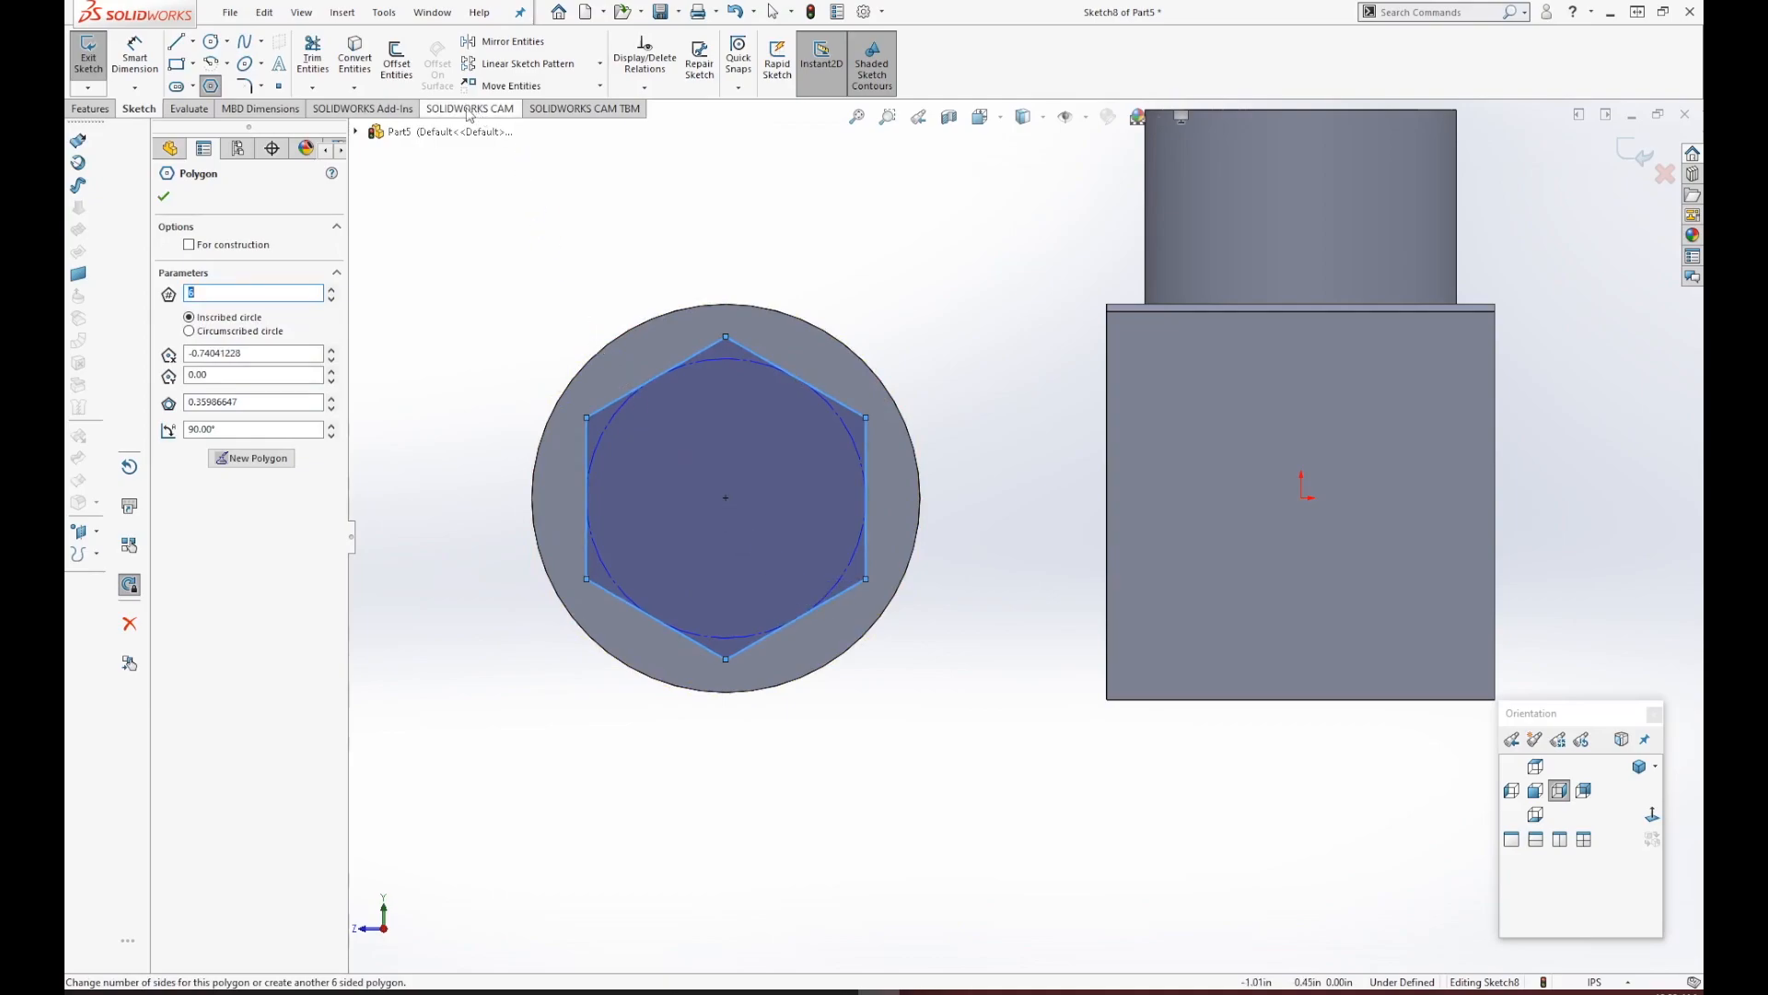
# Offset the hexagon inward by 0.05 in with a dimension and exit the sketch.
pyautogui.click(394, 66)
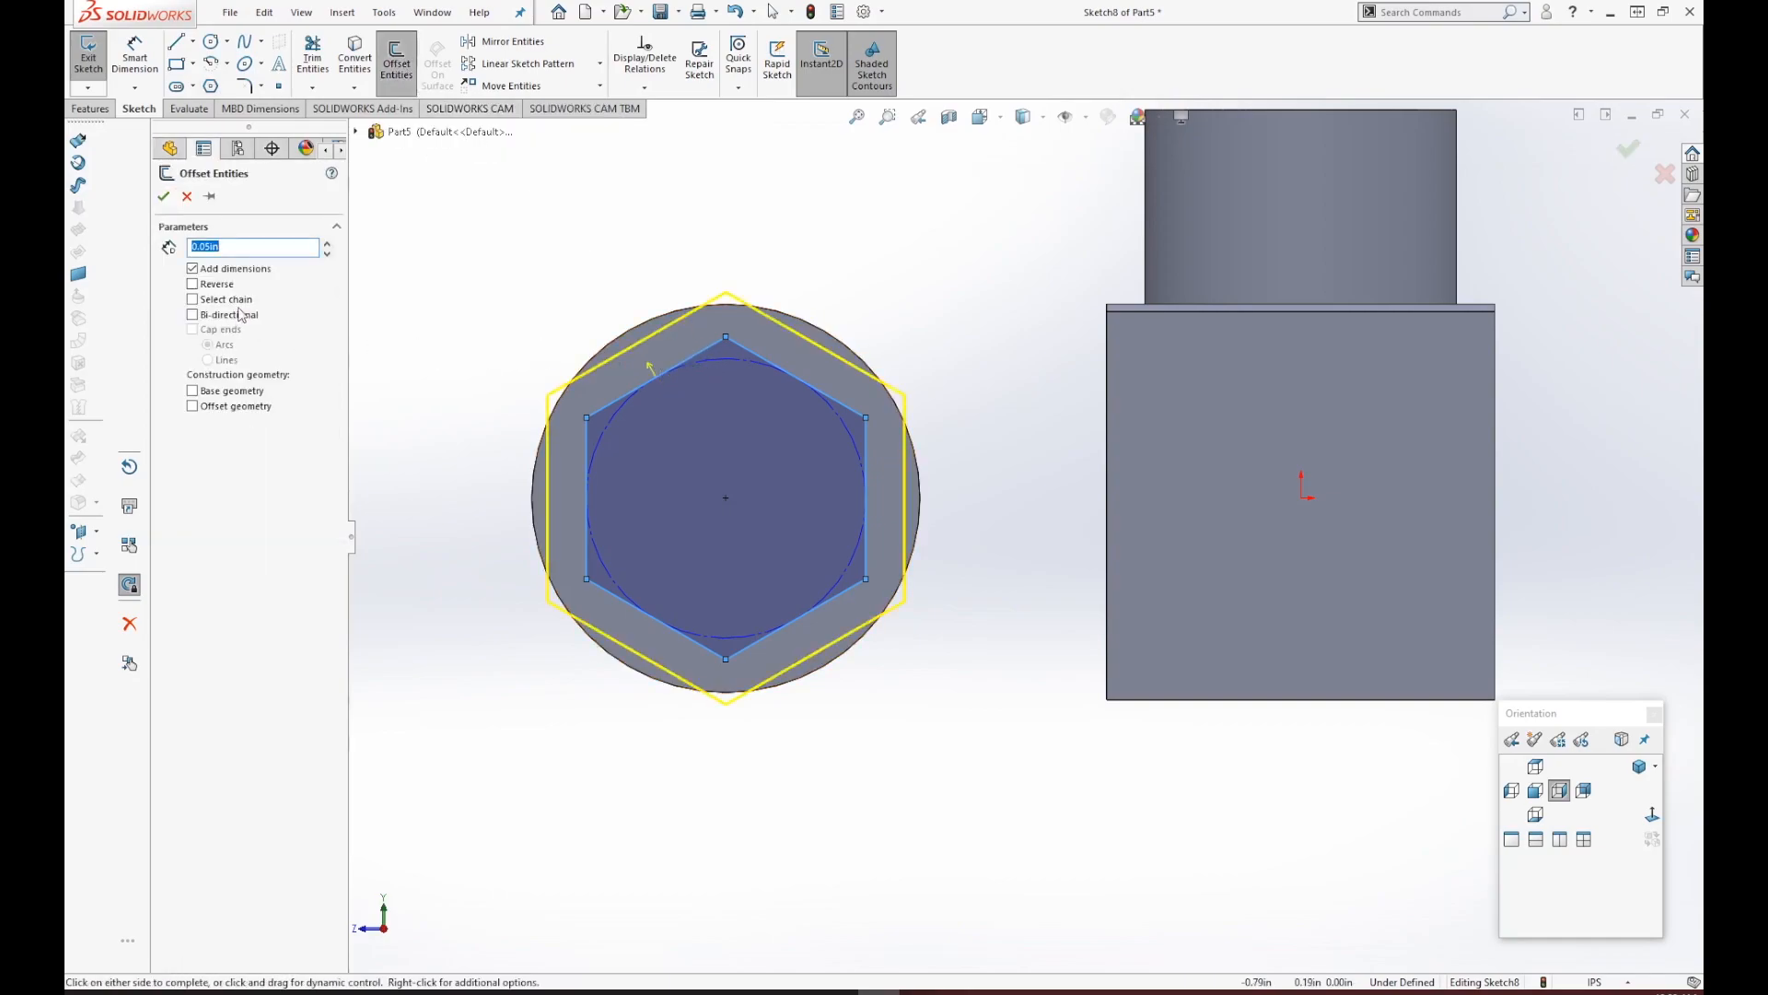
pyautogui.click(193, 284)
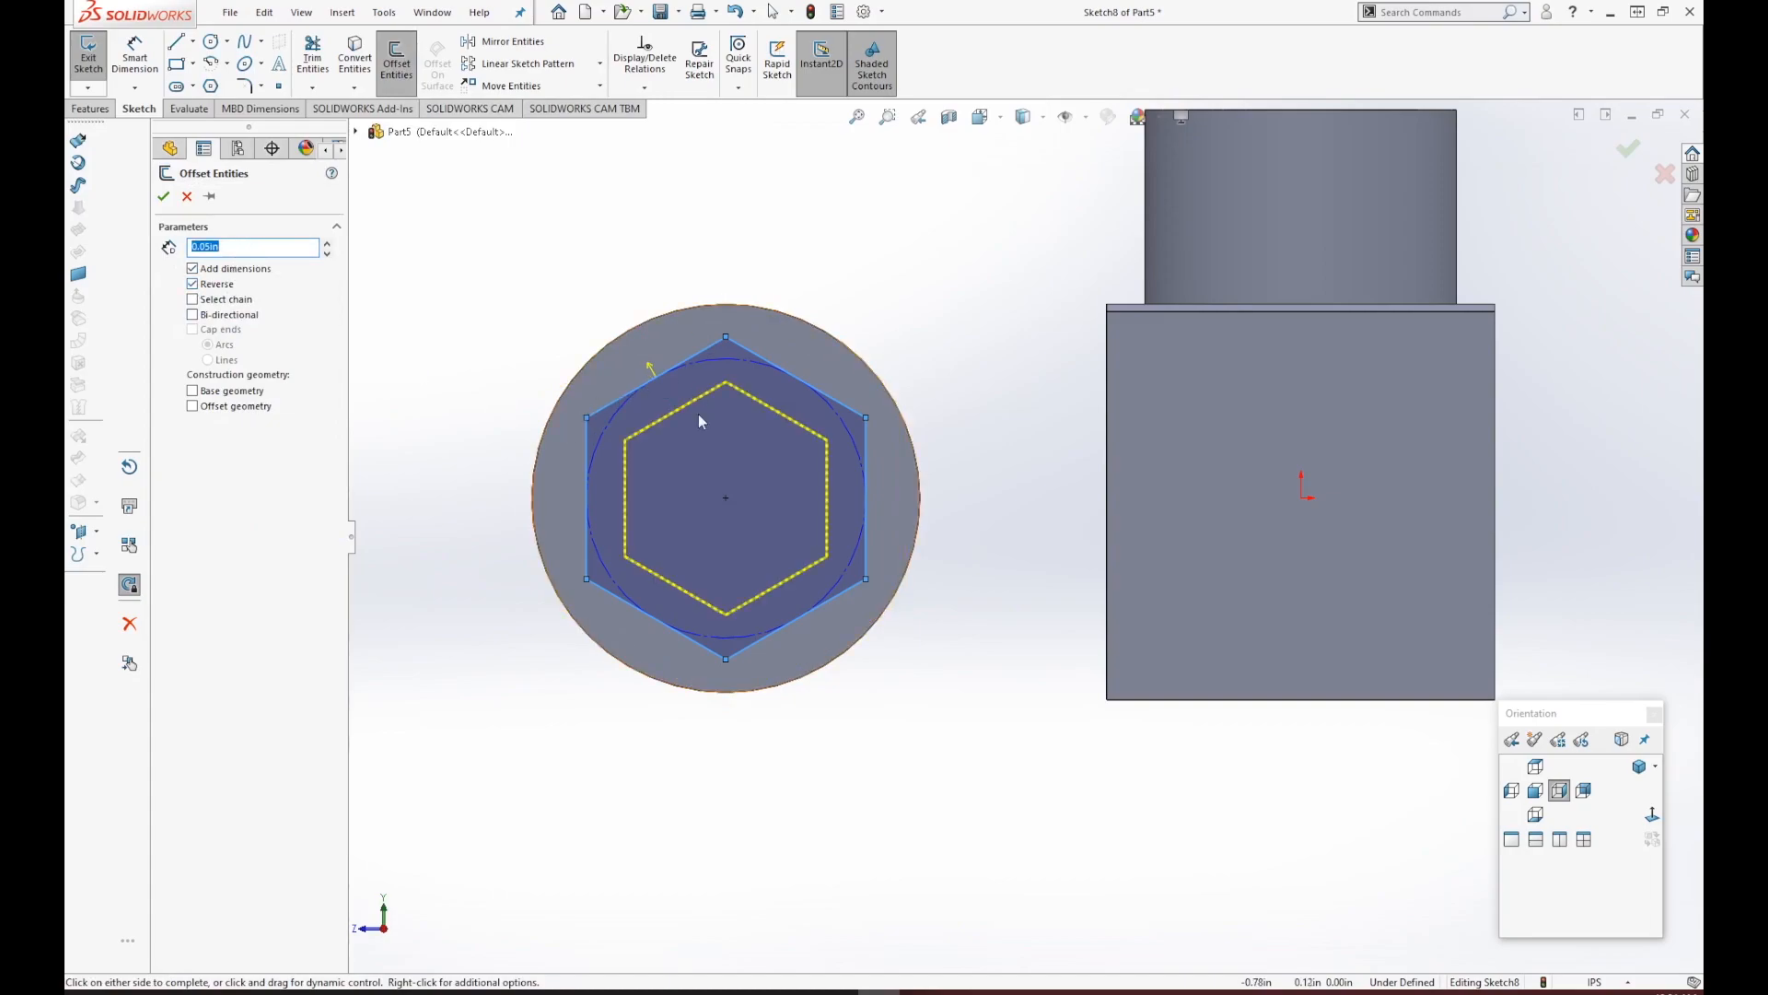
pyautogui.click(163, 196)
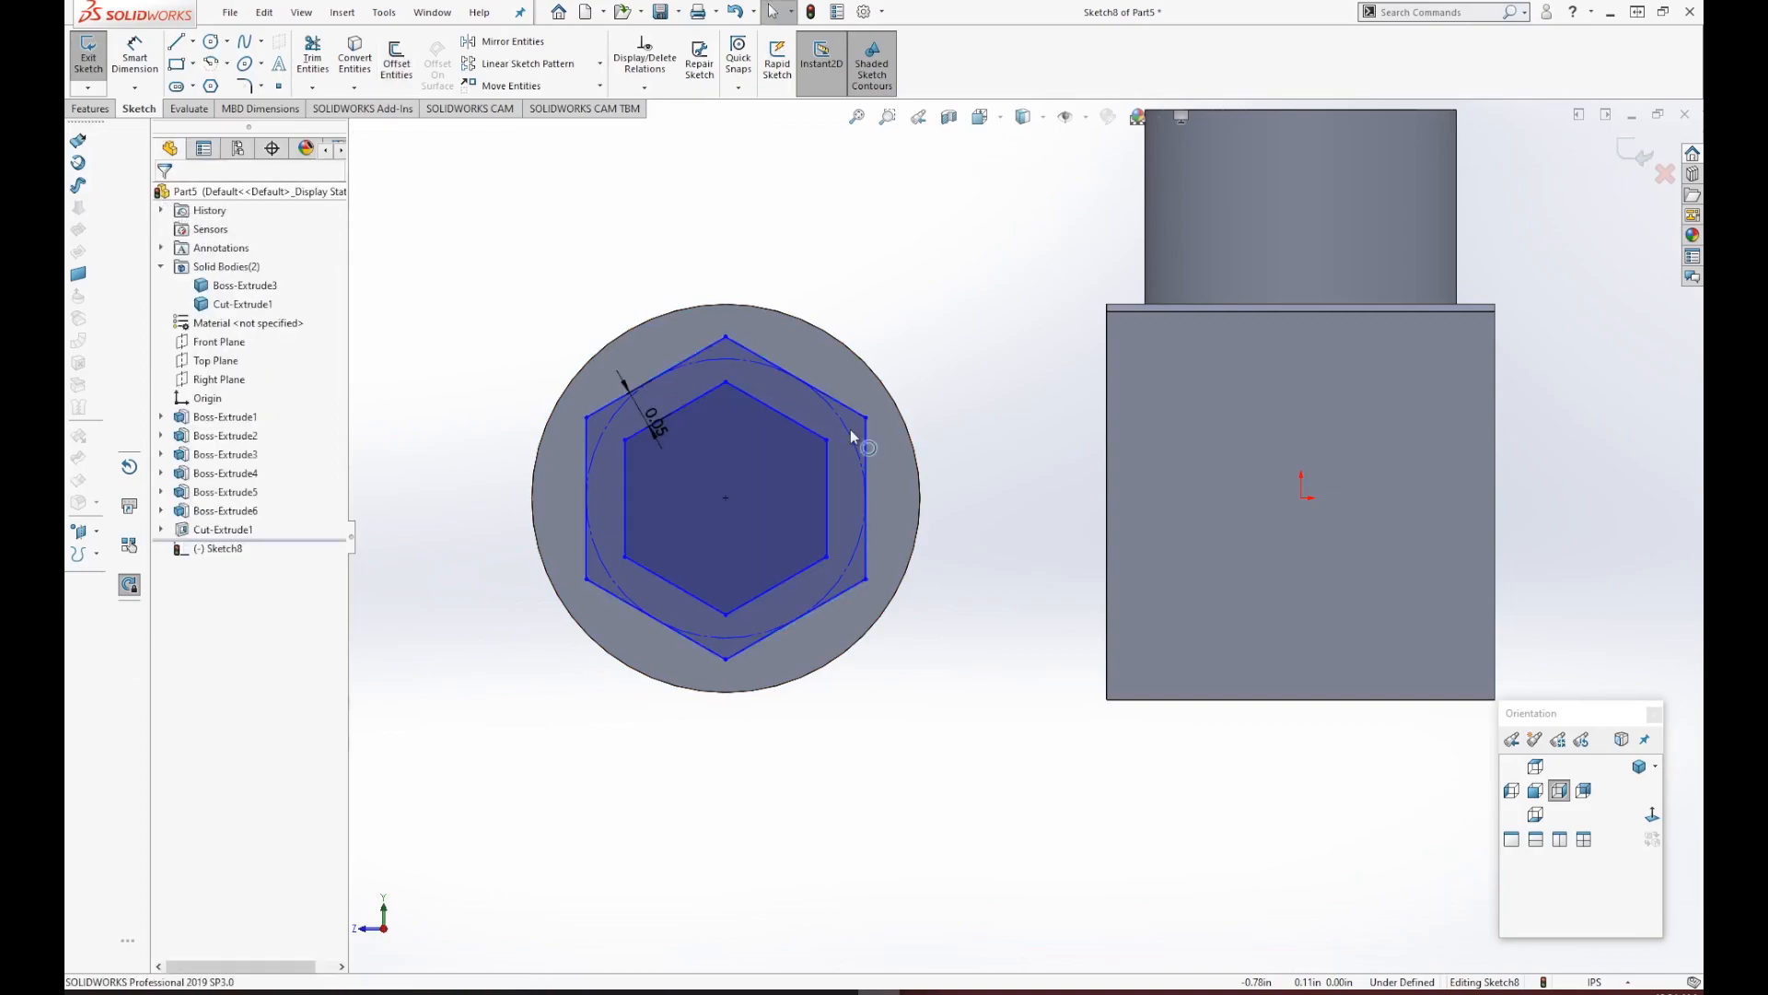
pyautogui.hotkey('ctrl', '7')
pyautogui.scroll(-3, 1081, 667)
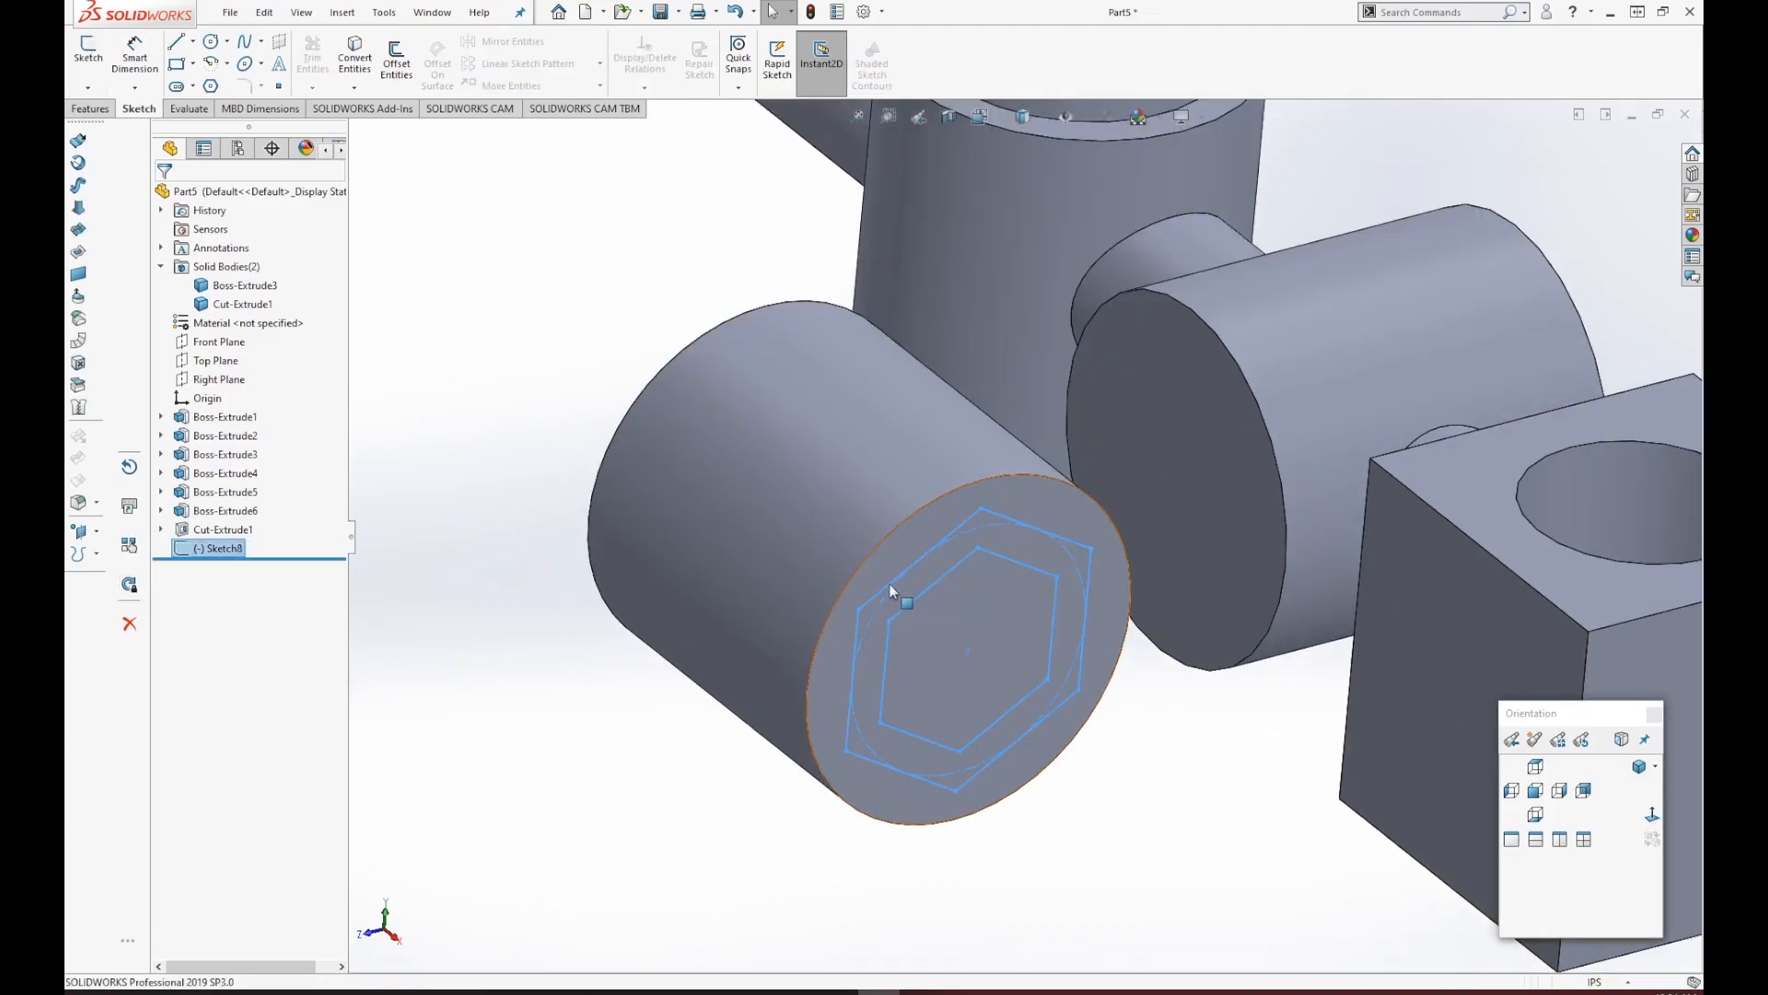
# Cut the ring between the two hexagons into the separate cylinder with a blind depth of about 0.43 in.
pyautogui.click(91, 109)
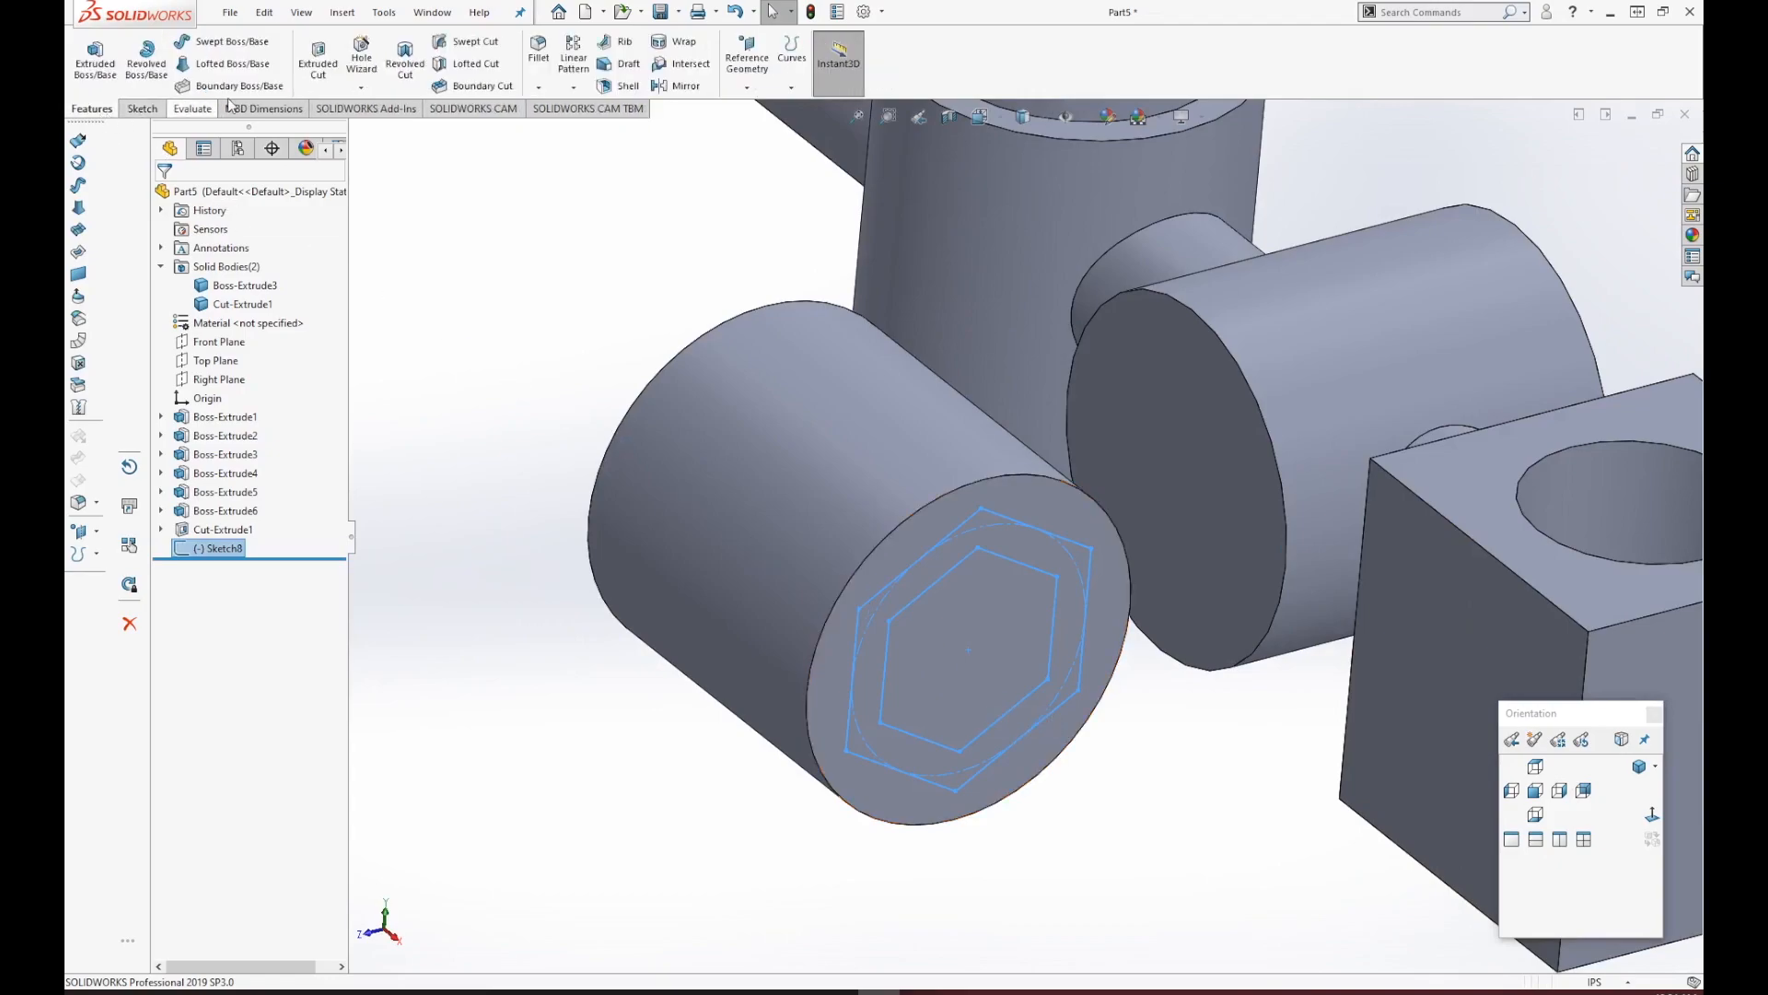
pyautogui.click(312, 71)
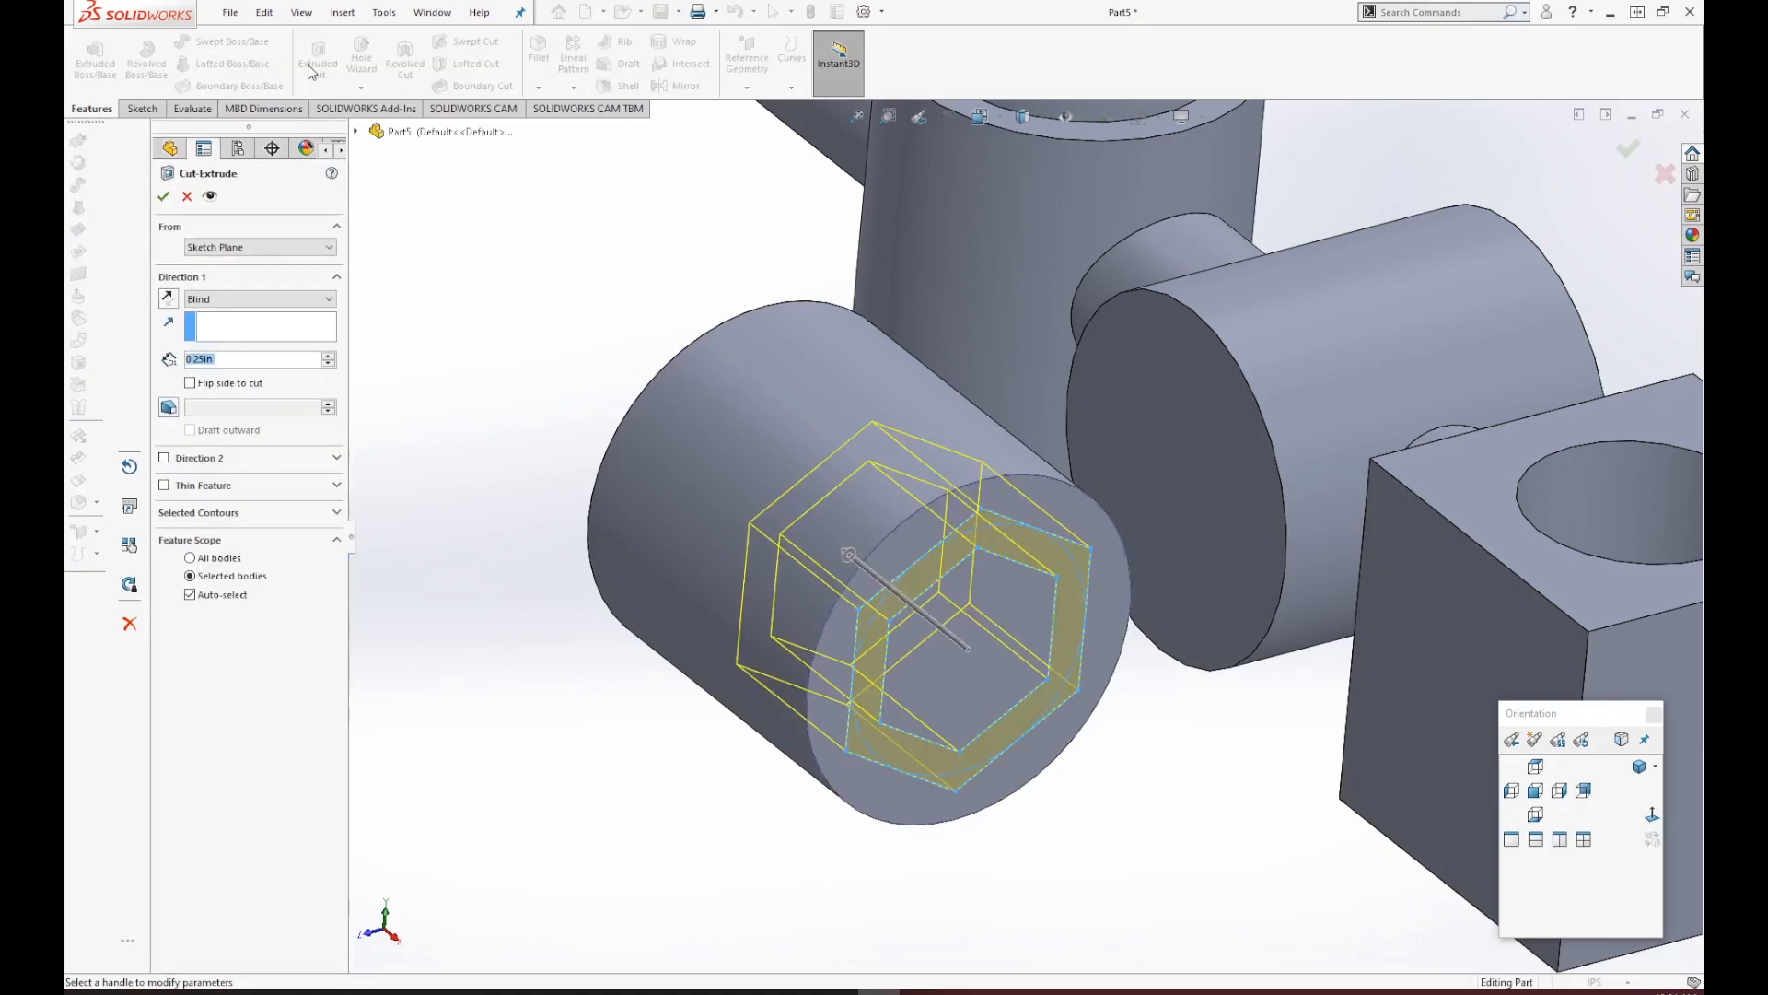
pyautogui.moveTo(854, 556); pyautogui.dragTo(1054, 723)
pyautogui.scroll(3, 1052, 723)
pyautogui.moveTo(1059, 721); pyautogui.dragTo(1145, 705, button='middle')
pyautogui.moveTo(1030, 665); pyautogui.dragTo(945, 678, button='middle')
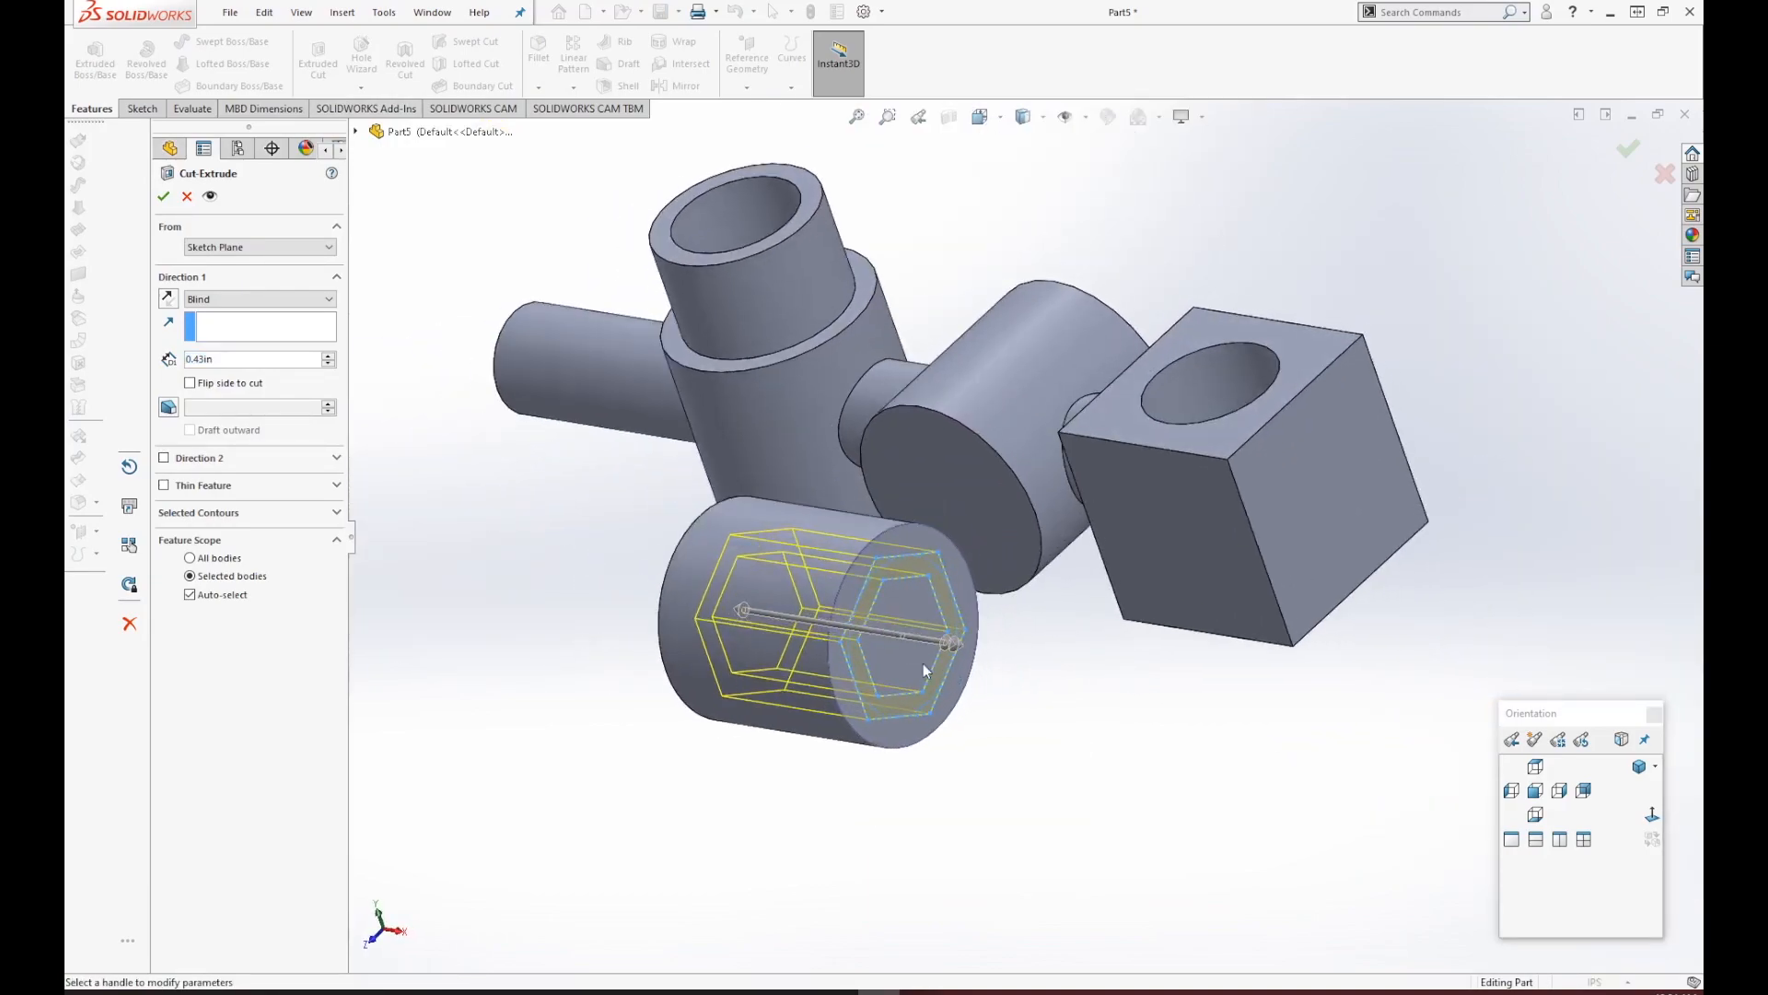
pyautogui.scroll(-3, 881, 606)
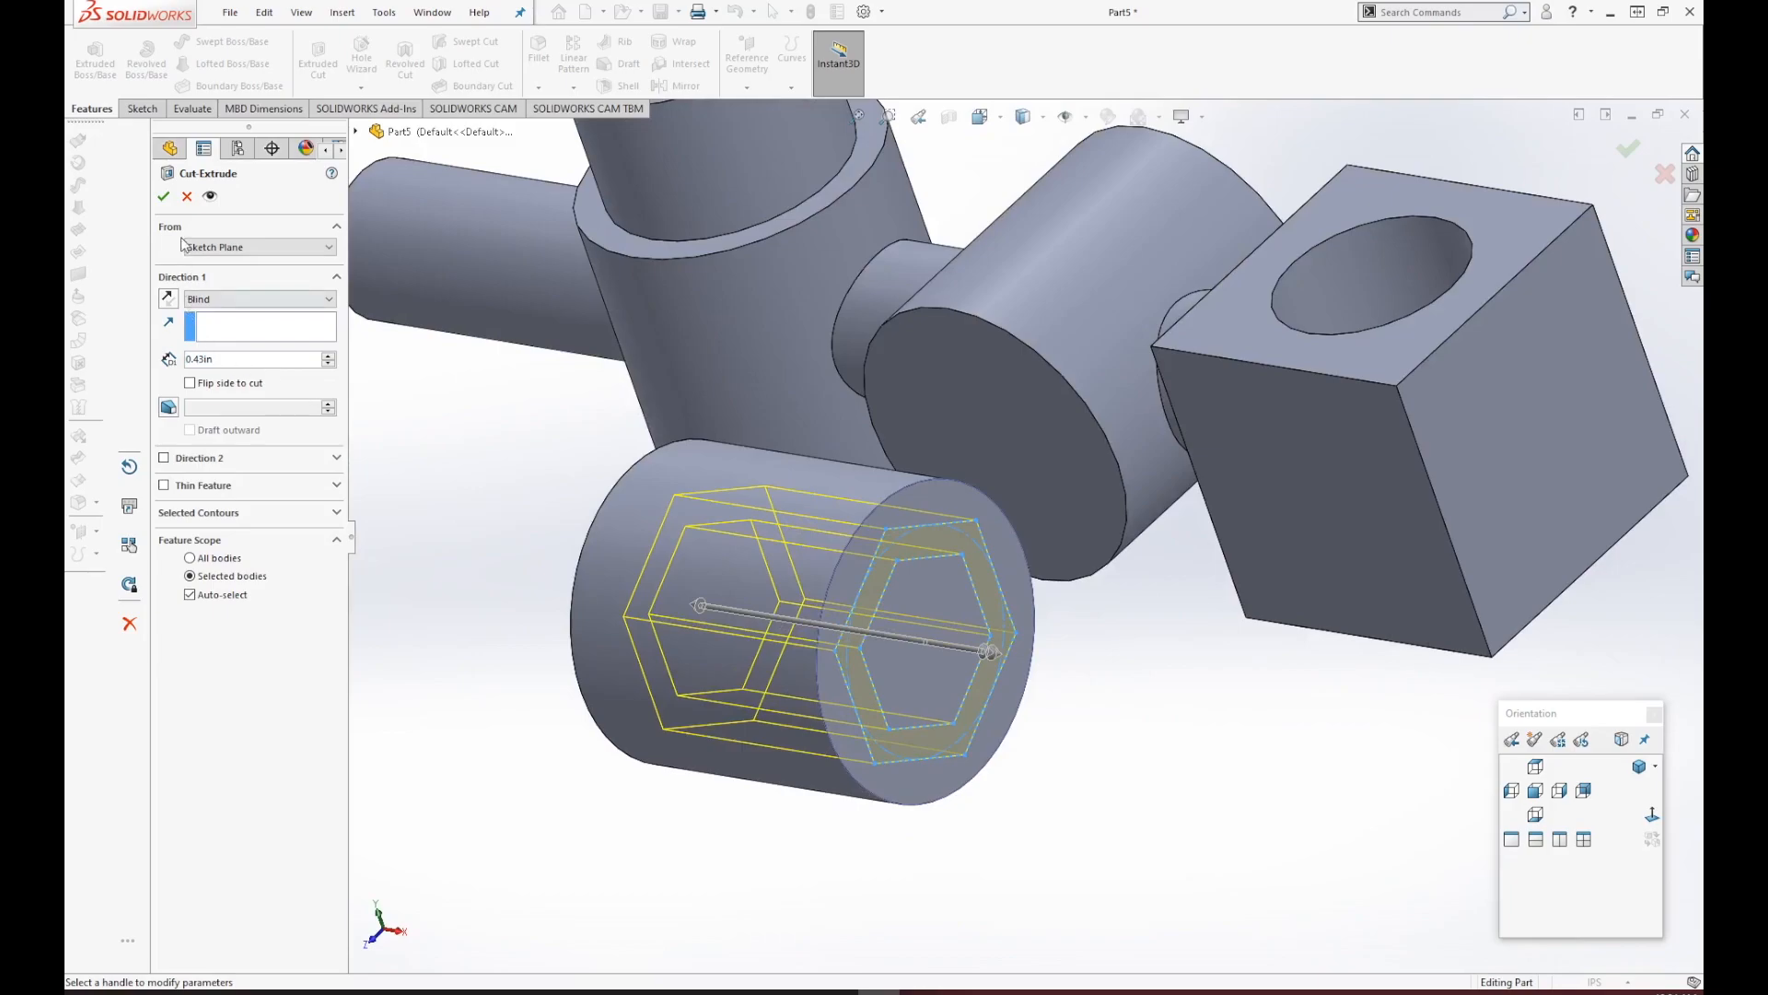
pyautogui.click(163, 197)
# Edit the hexagonal ring cut and extend its blind depth past the cylinder's far end, to about 1.35 in.
pyautogui.moveTo(1018, 782); pyautogui.dragTo(949, 644, button='middle')
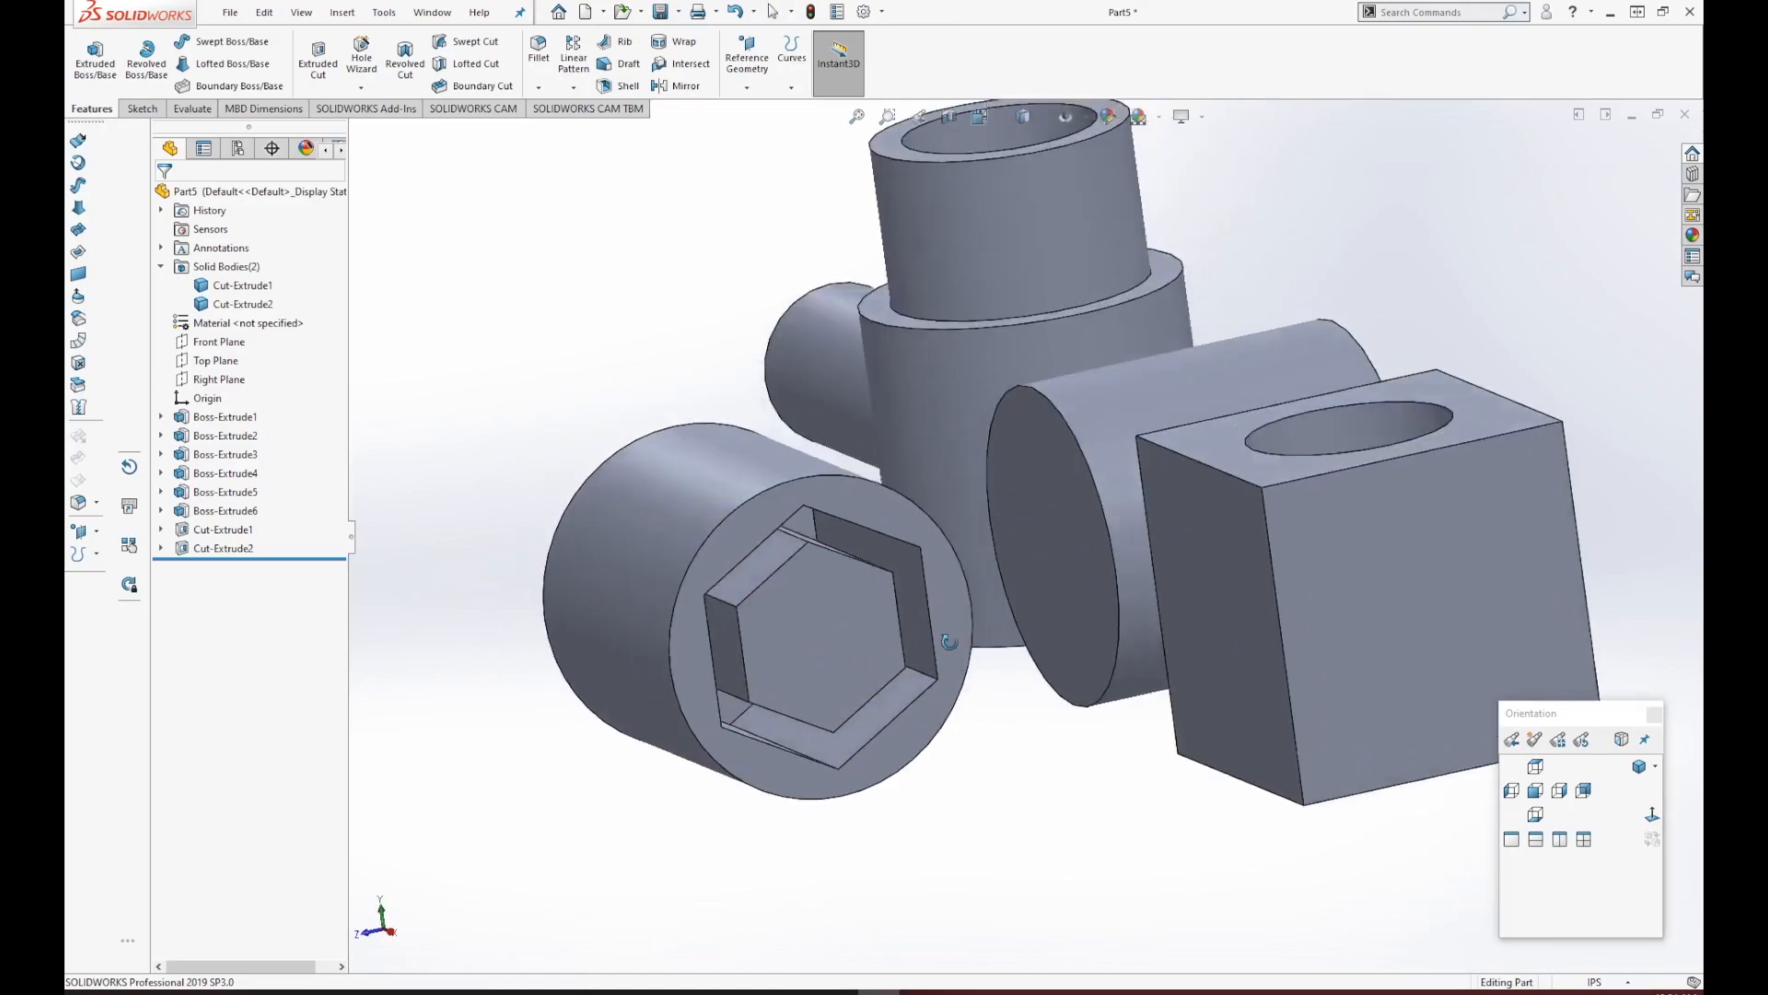
pyautogui.moveTo(562, 478); pyautogui.dragTo(616, 533, button='middle')
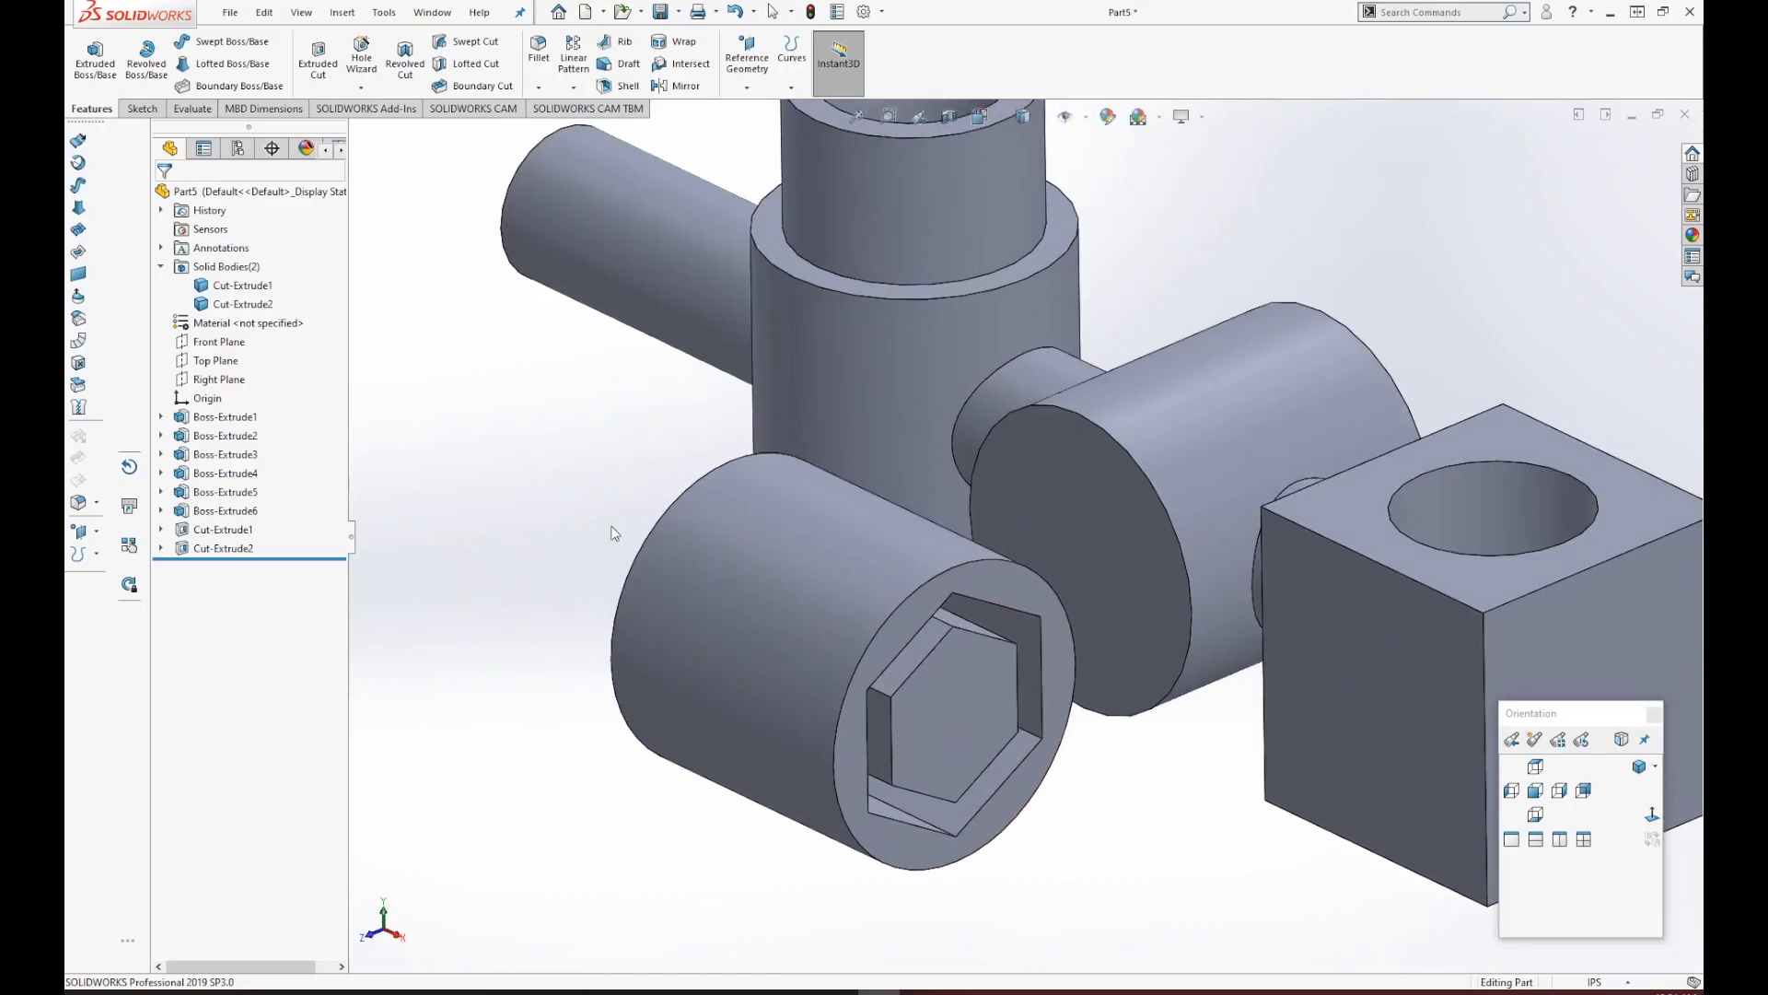
pyautogui.click(203, 551)
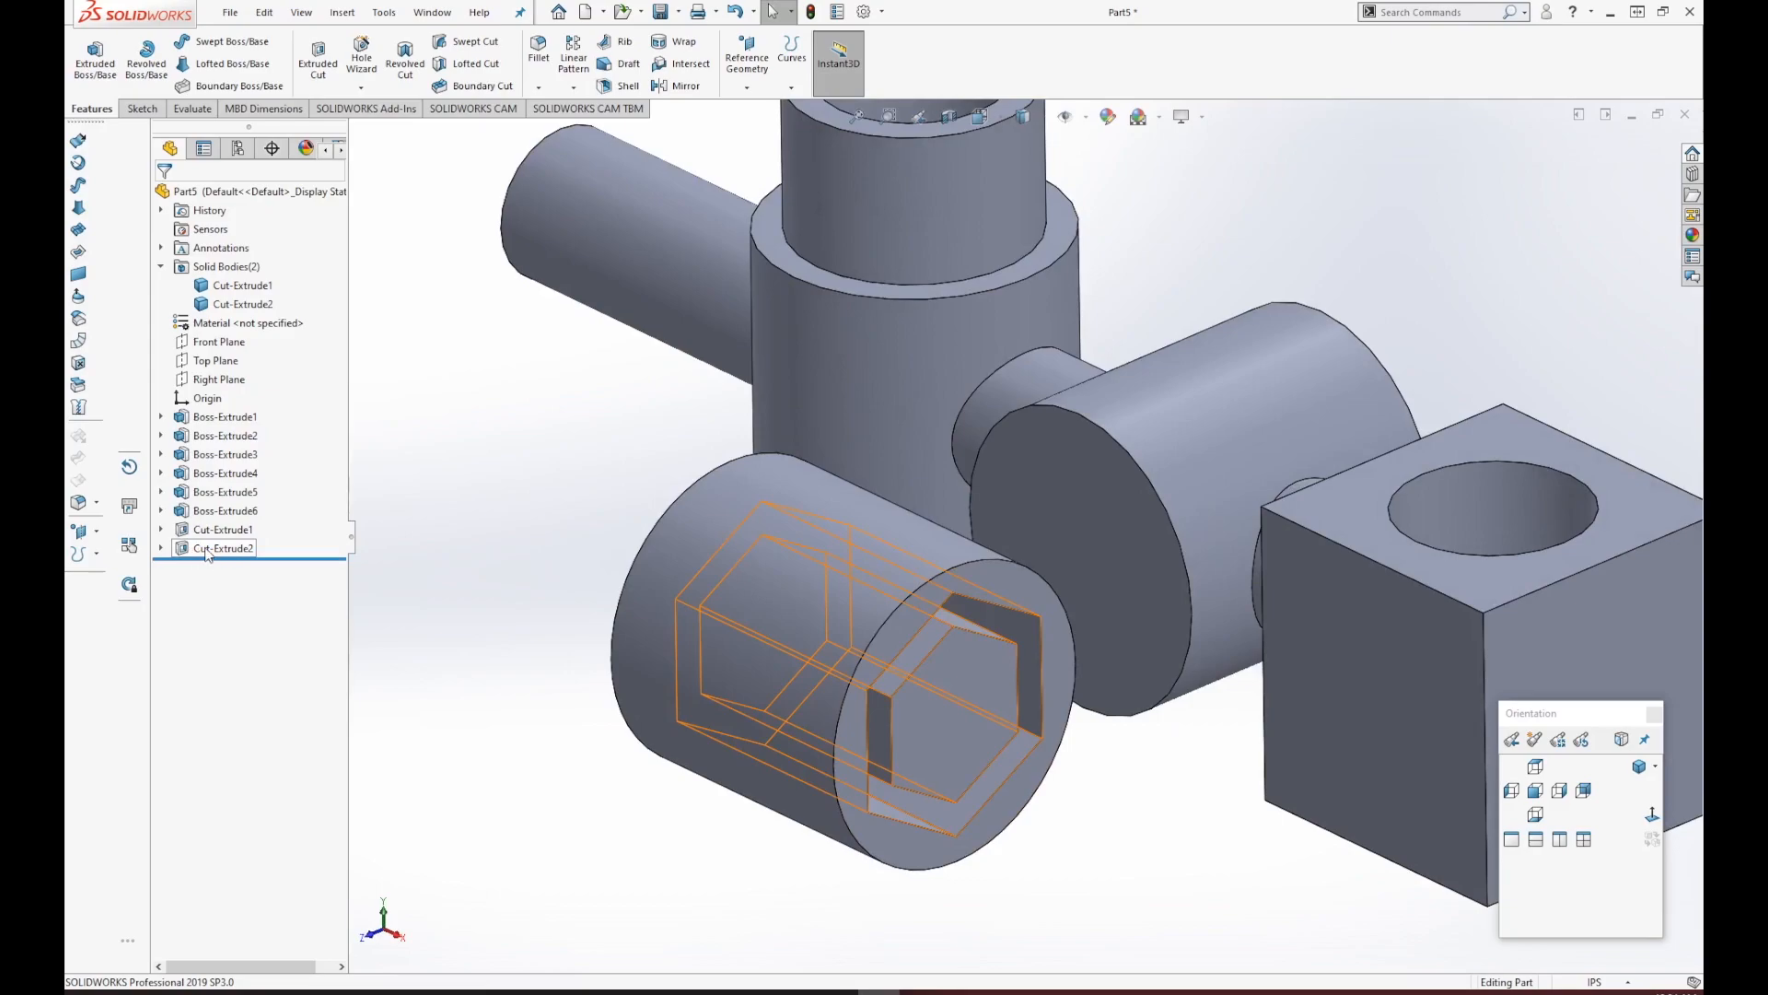
pyautogui.click(207, 550)
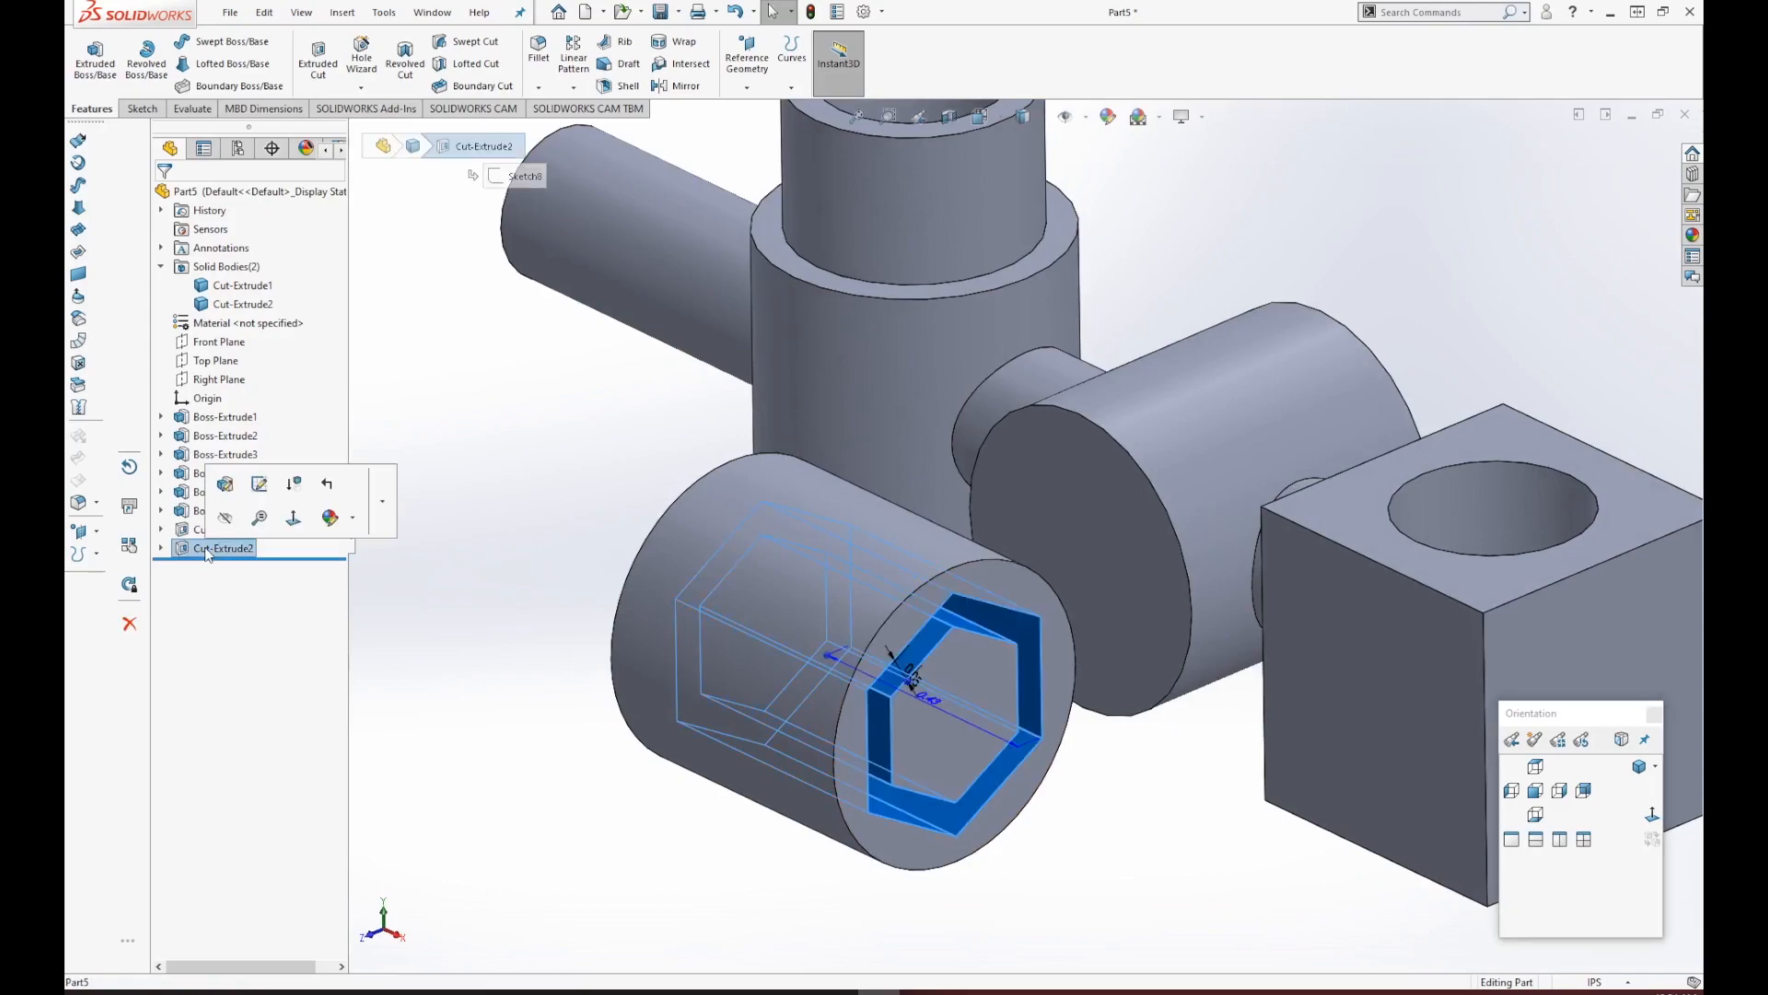
pyautogui.click(227, 485)
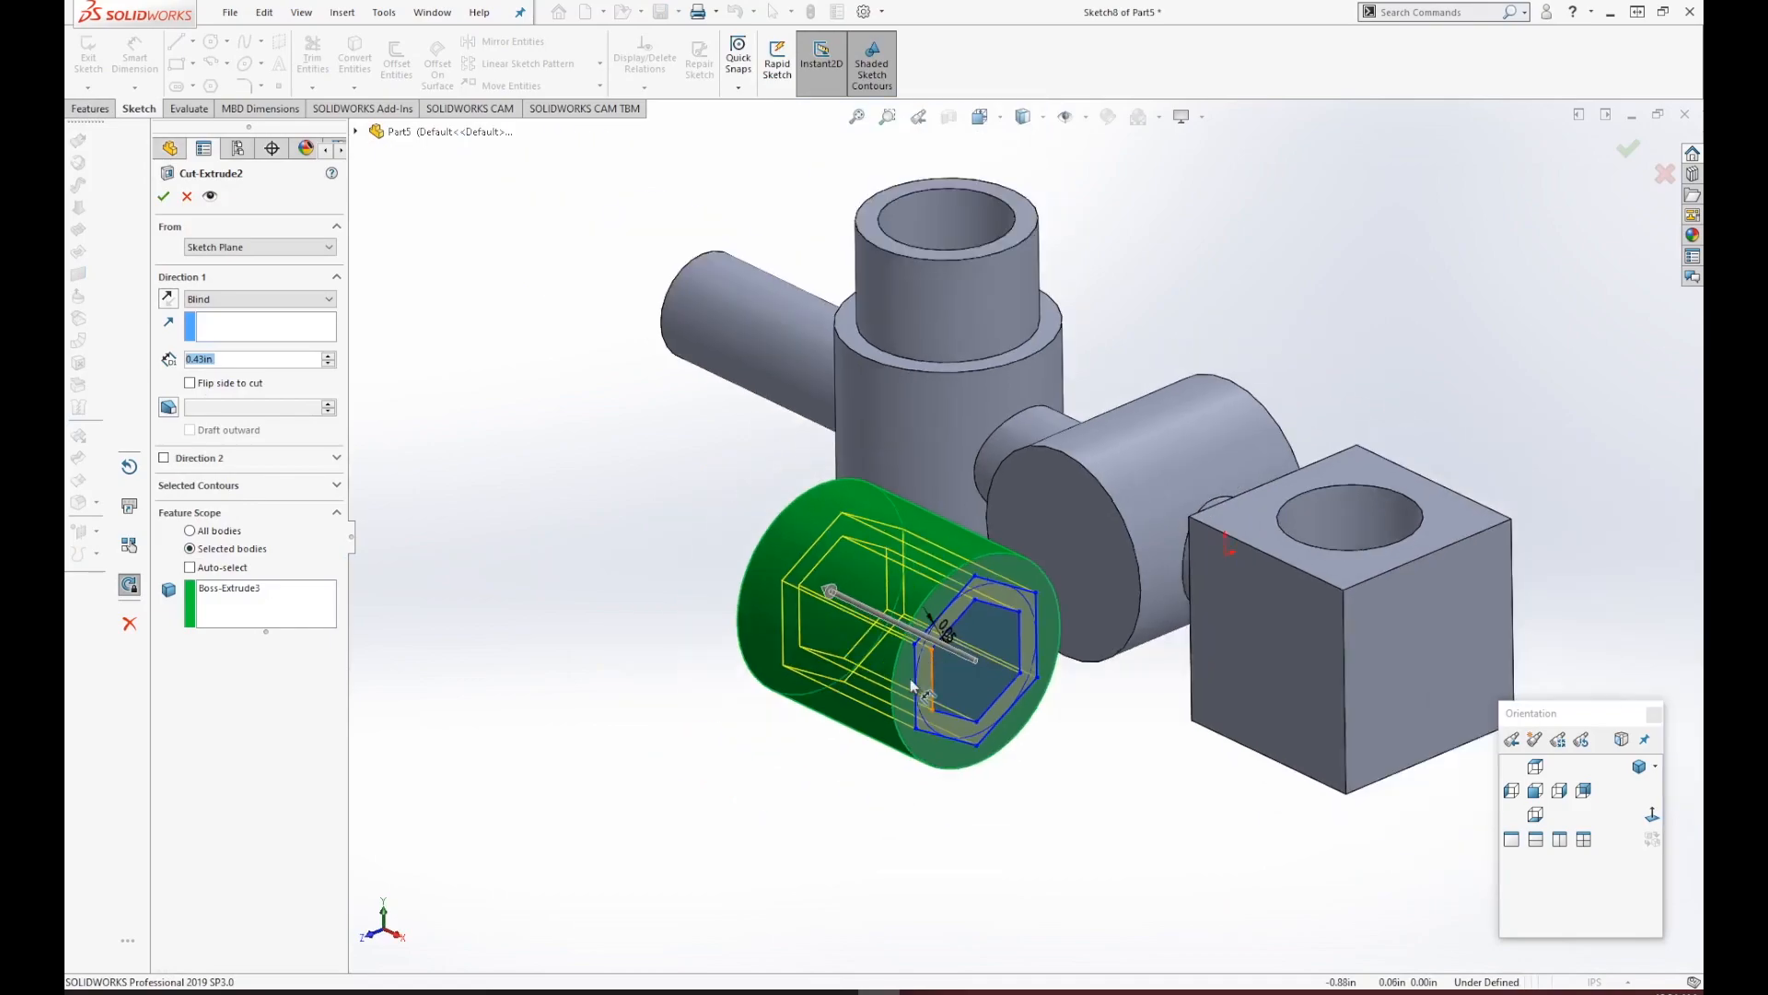
pyautogui.moveTo(885, 636); pyautogui.dragTo(644, 656)
pyautogui.moveTo(644, 655); pyautogui.dragTo(864, 610, button='middle')
pyautogui.scroll(-5, 864, 610)
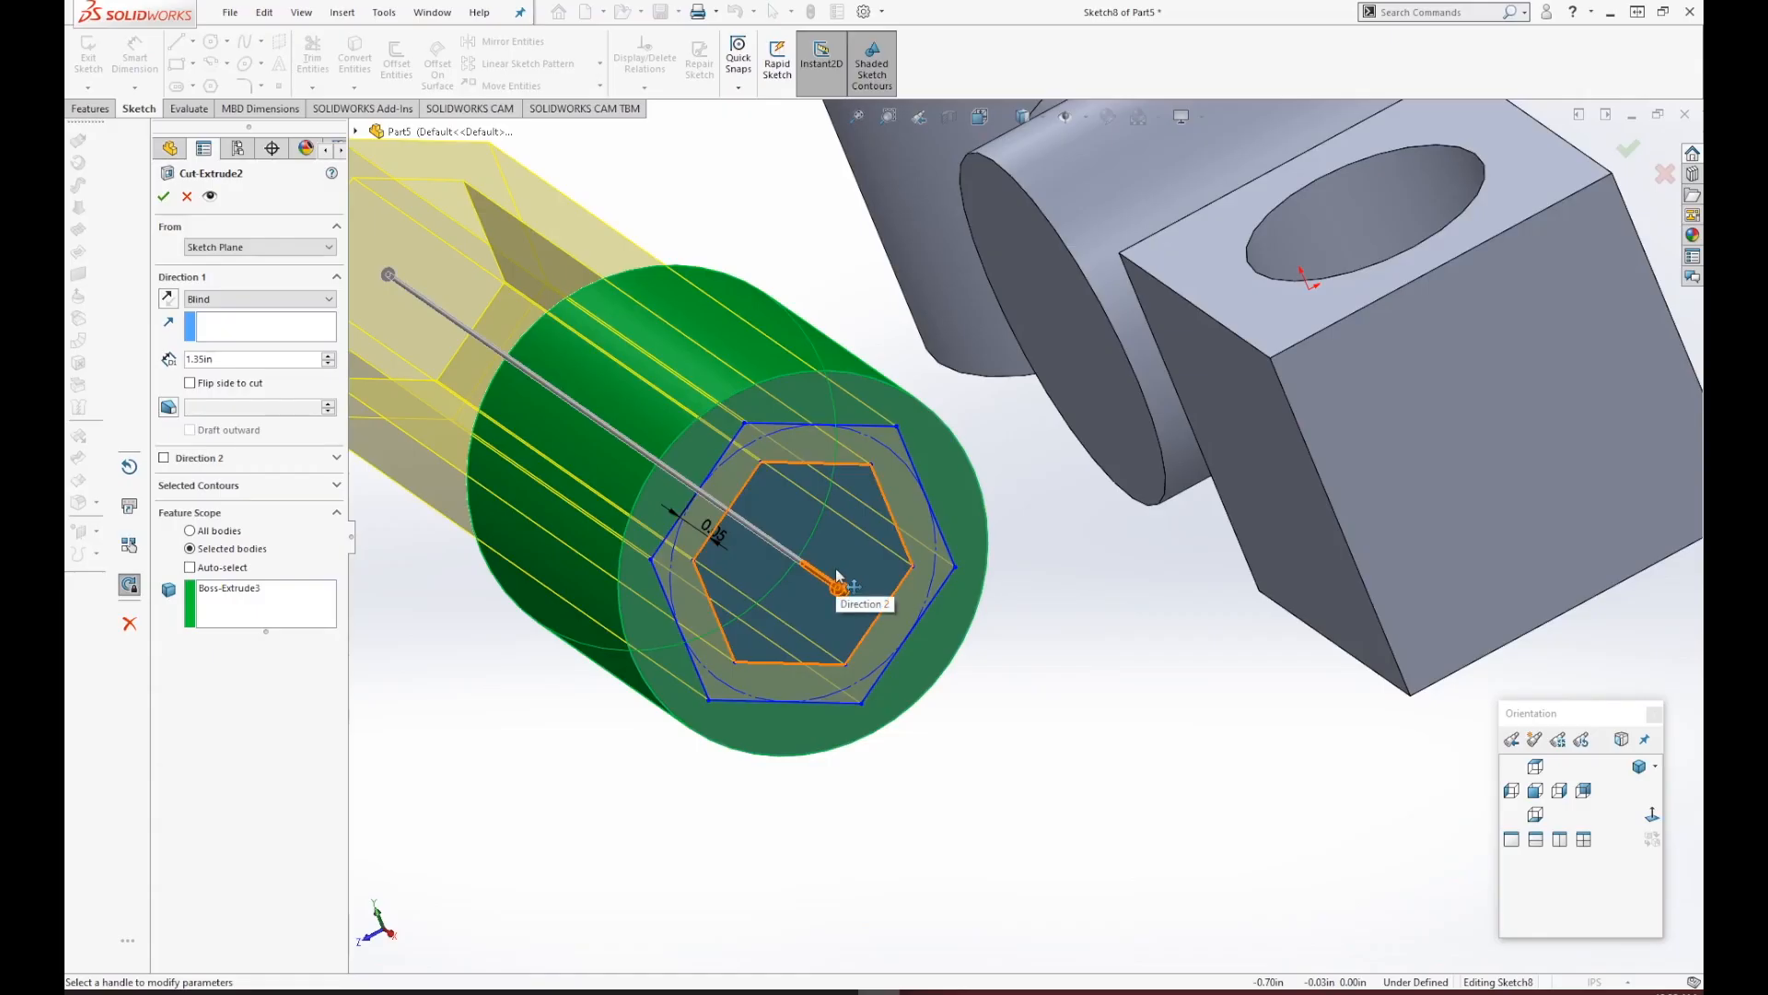
# Accept the deepened hexagonal cut and keep all bodies it produces.
pyautogui.click(164, 196)
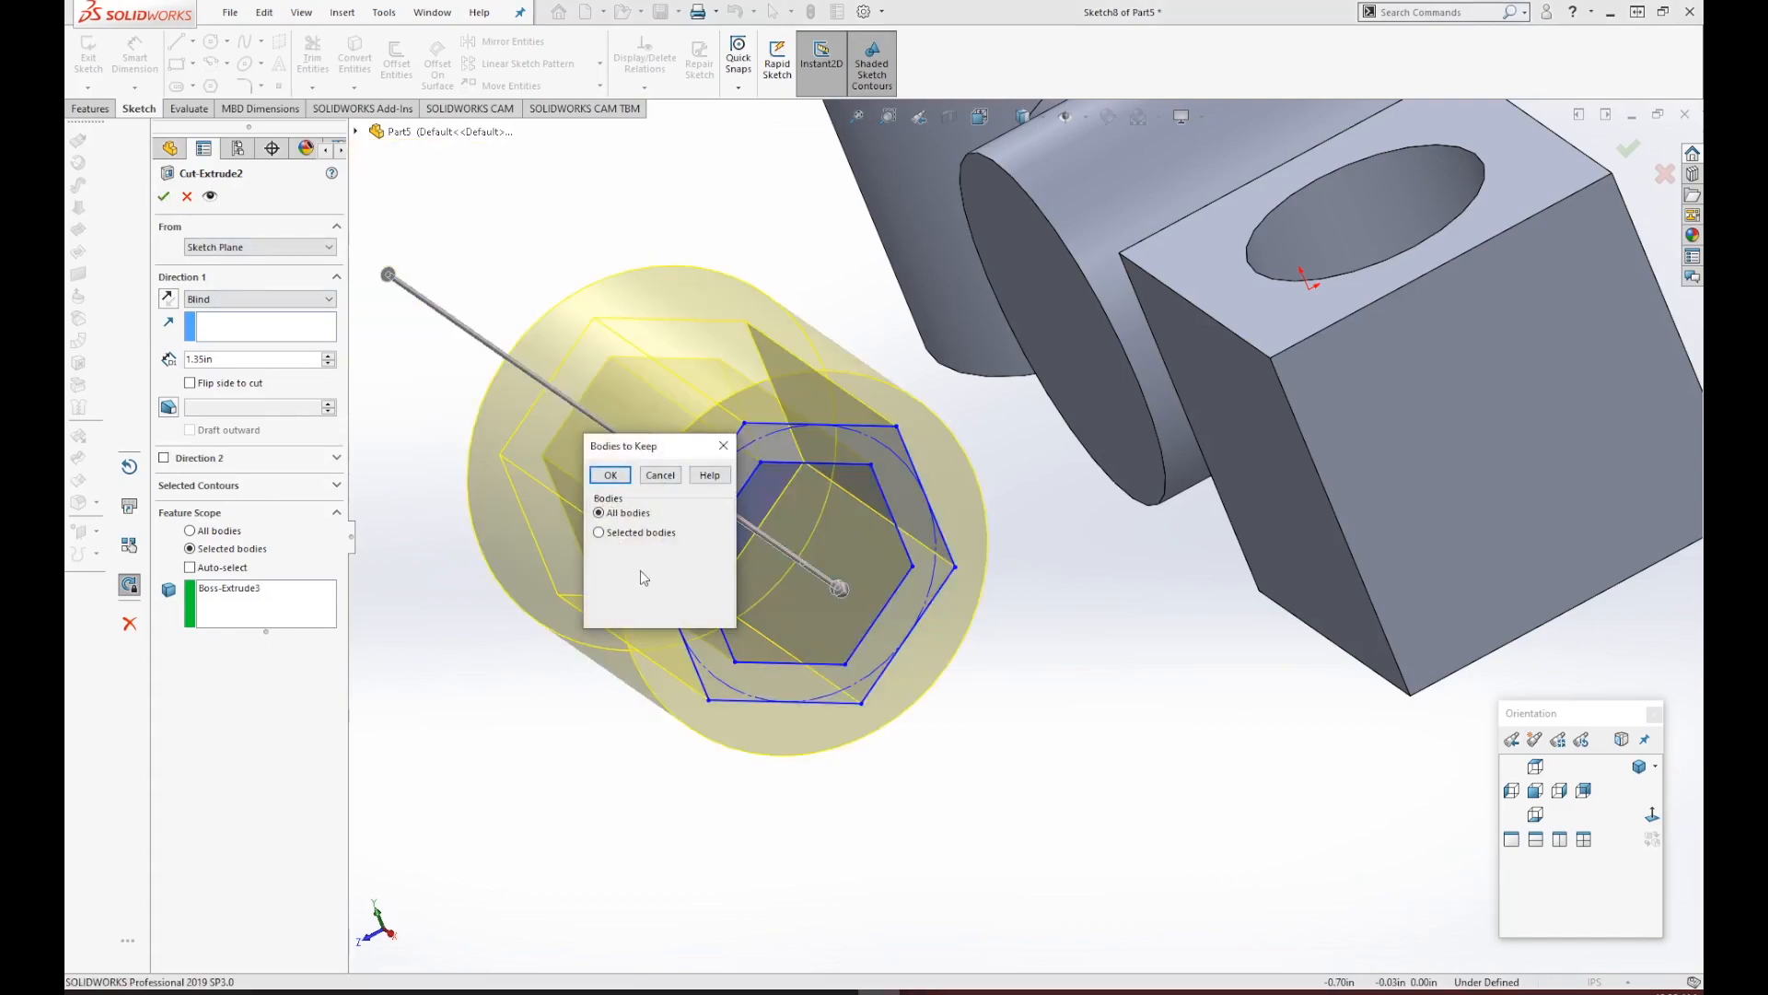
pyautogui.moveTo(627, 446); pyautogui.dragTo(1037, 507)
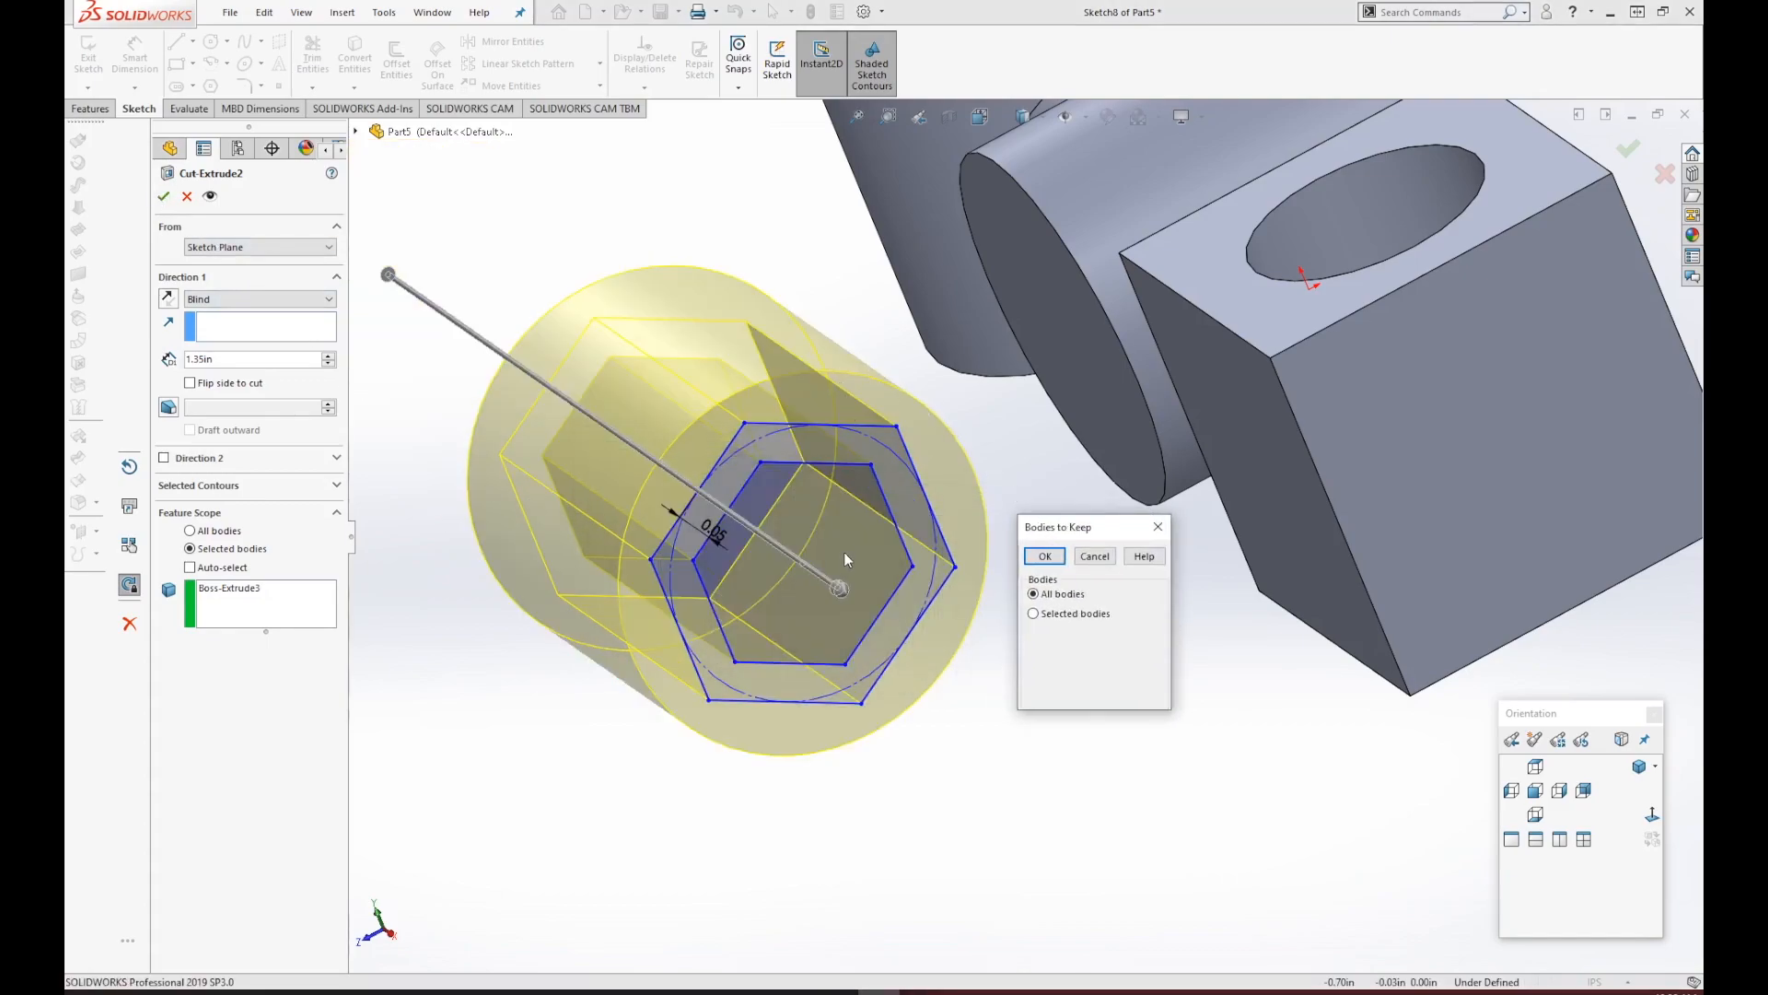
pyautogui.click(1045, 556)
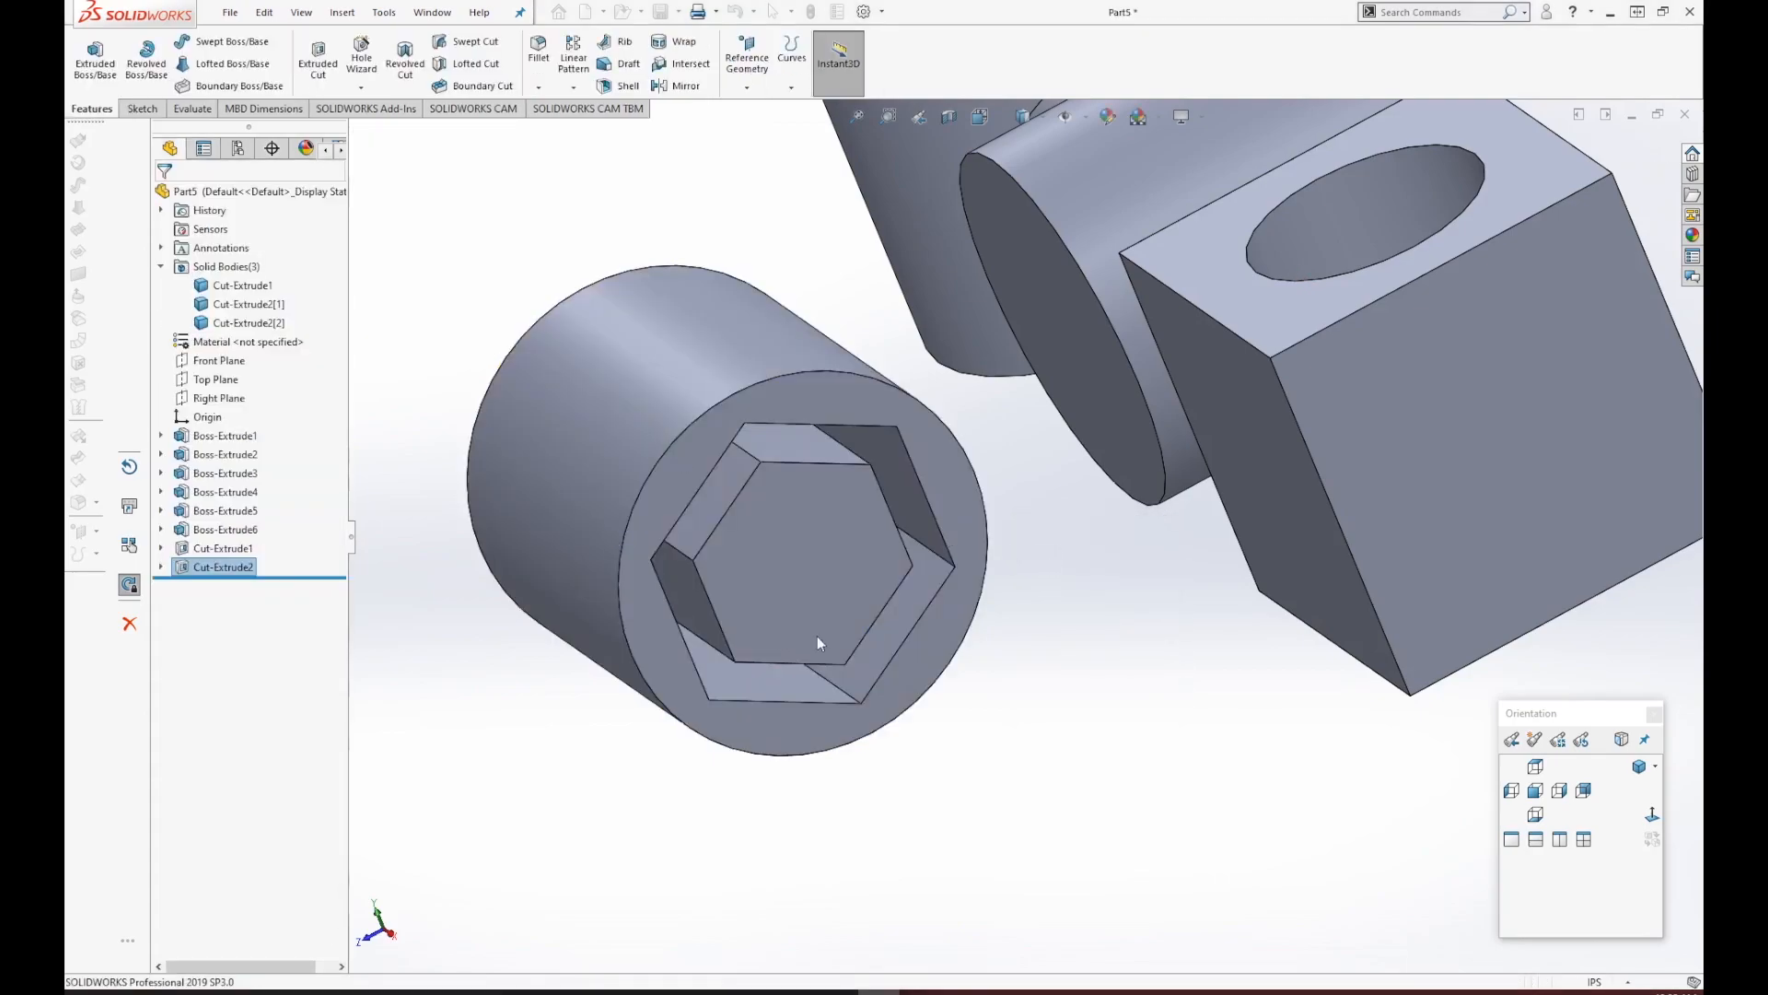
# Edit the hexagonal ring cut and keep only the inner hexagonal core, Body 2, from the resulting bodies.
pyautogui.moveTo(1026, 529); pyautogui.dragTo(849, 513, button='middle')
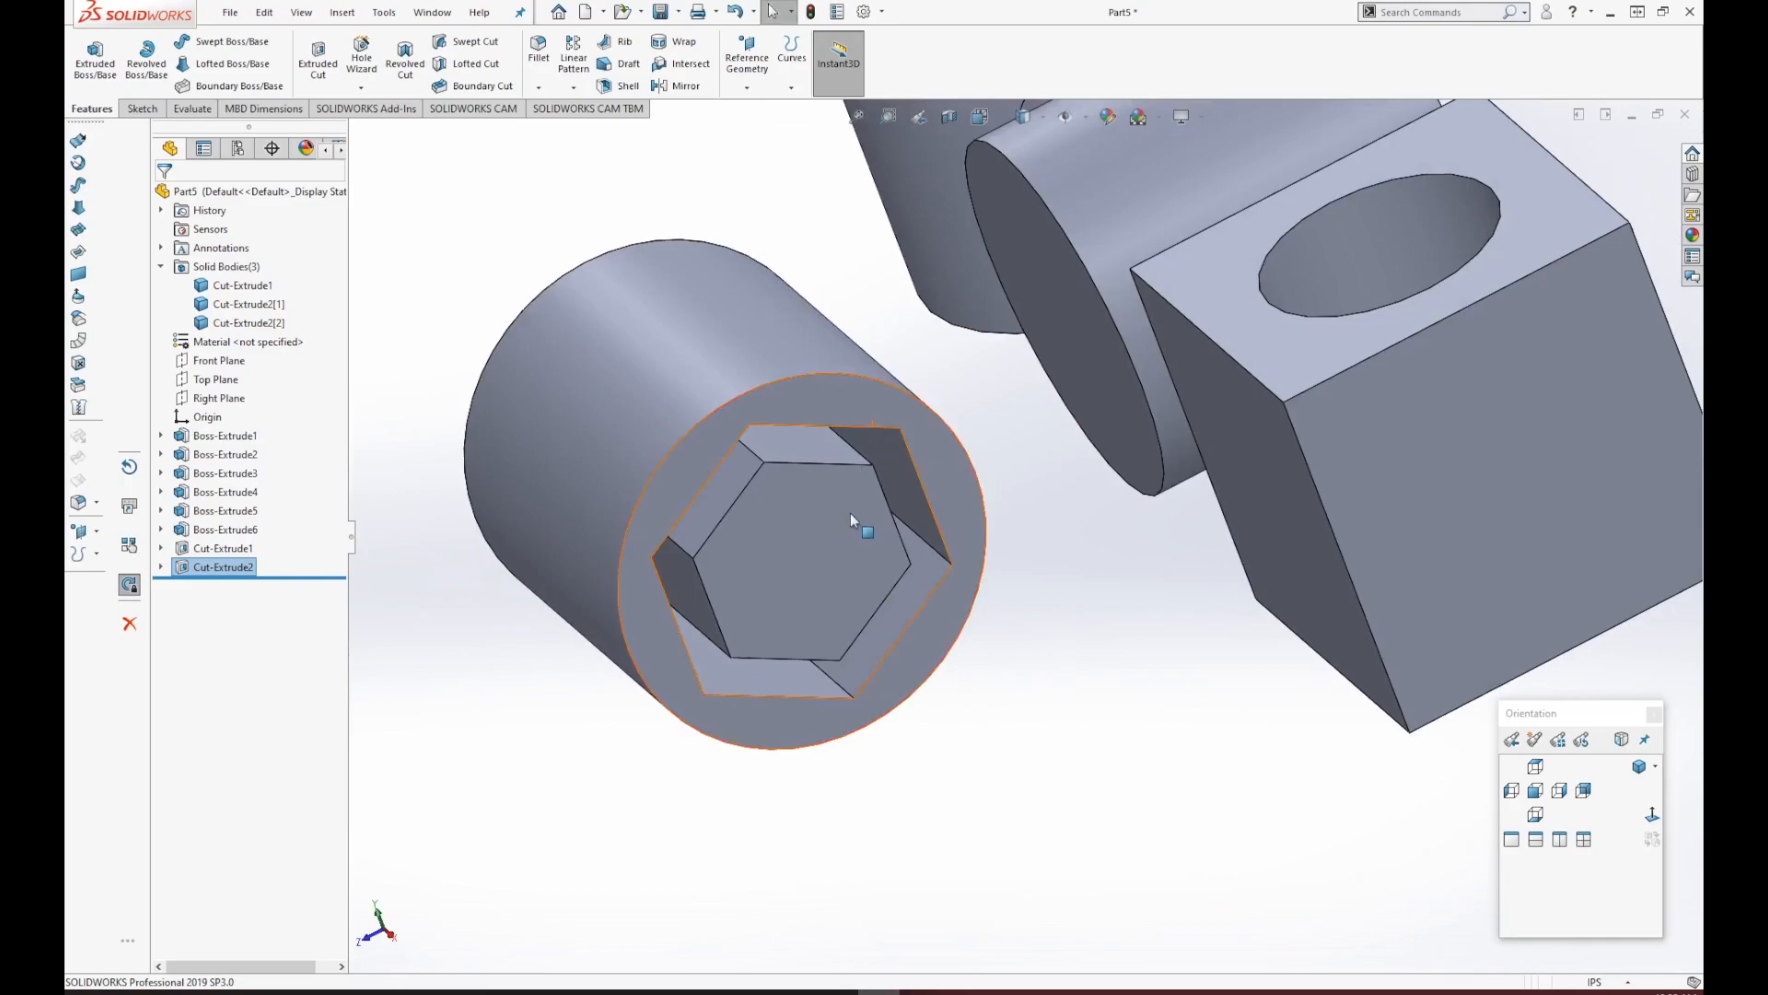
pyautogui.click(223, 566)
pyautogui.click(258, 504)
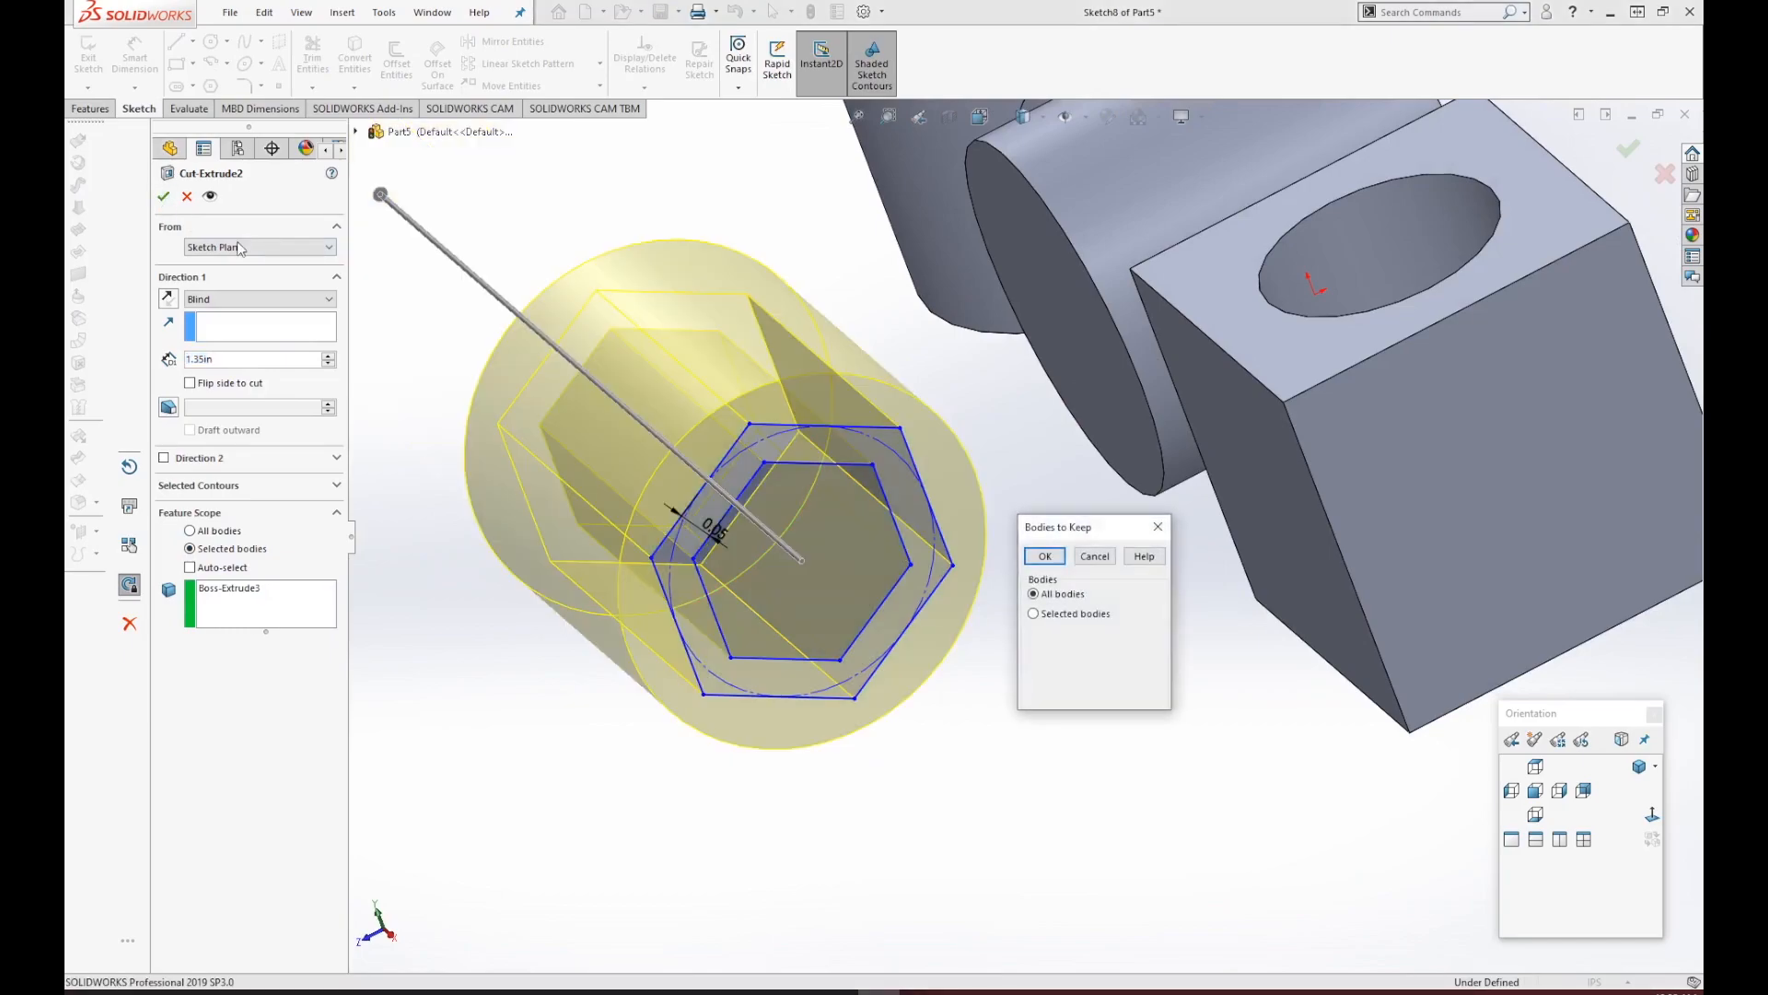
pyautogui.click(1044, 614)
pyautogui.click(1032, 639)
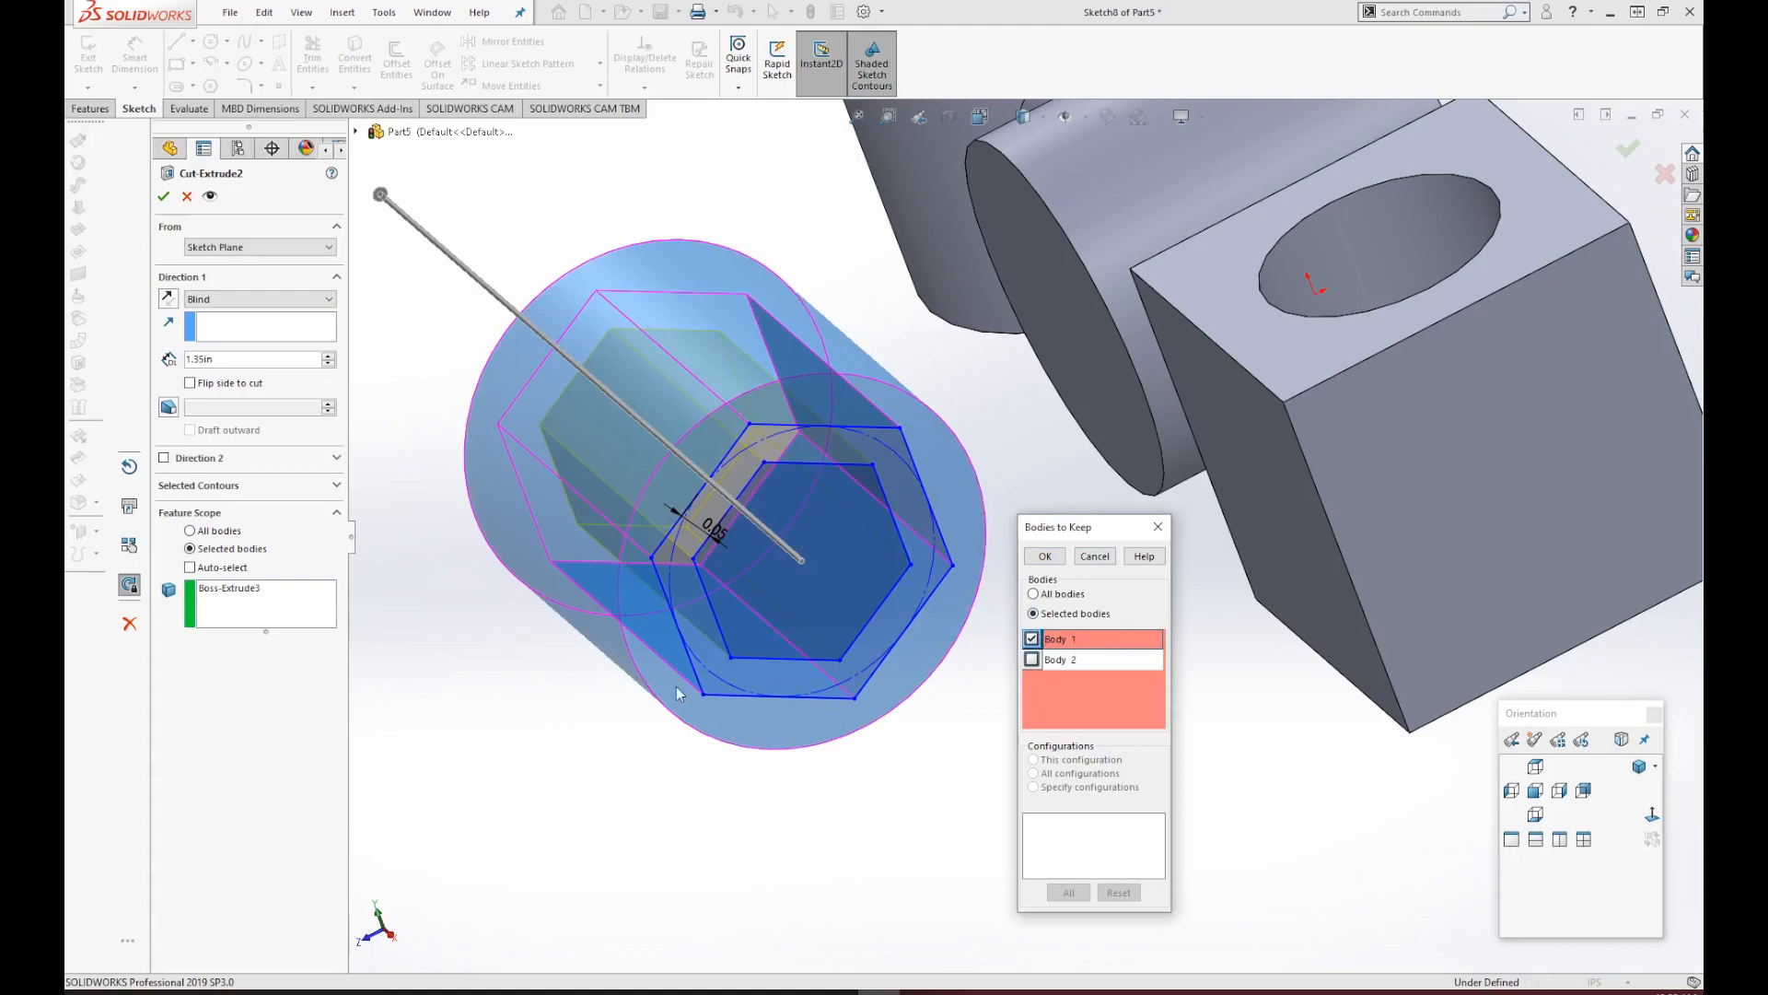
pyautogui.click(1032, 638)
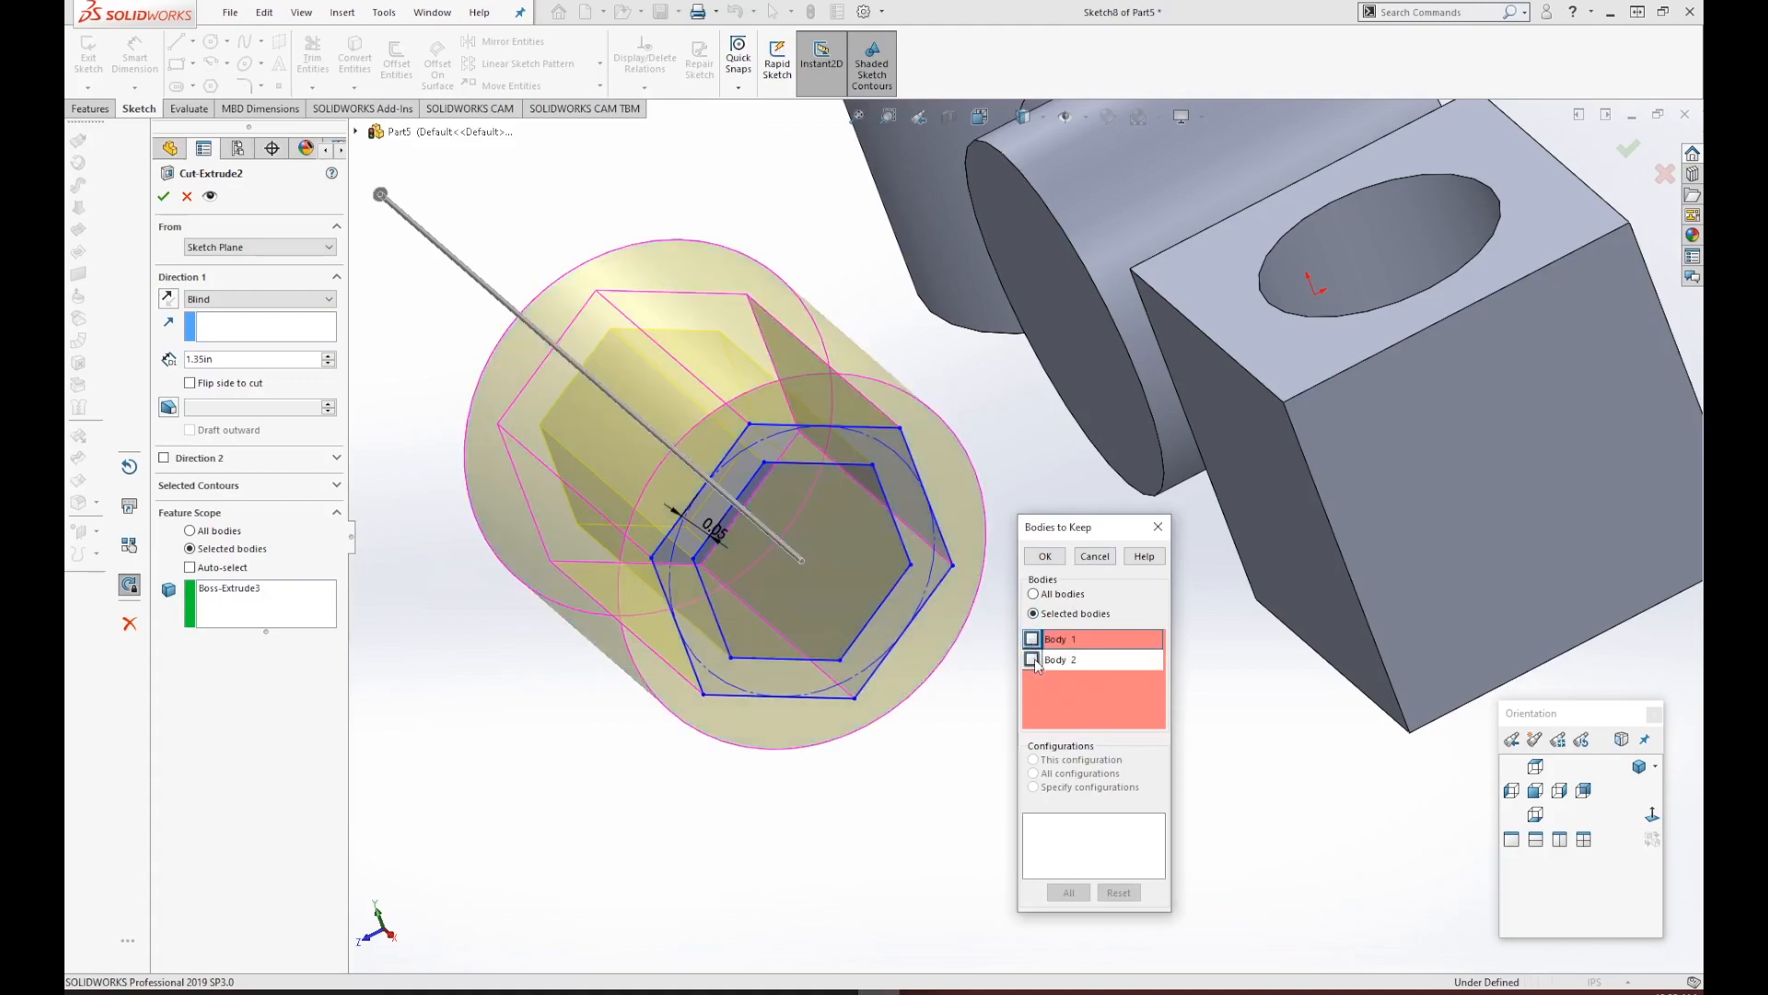
pyautogui.click(1033, 659)
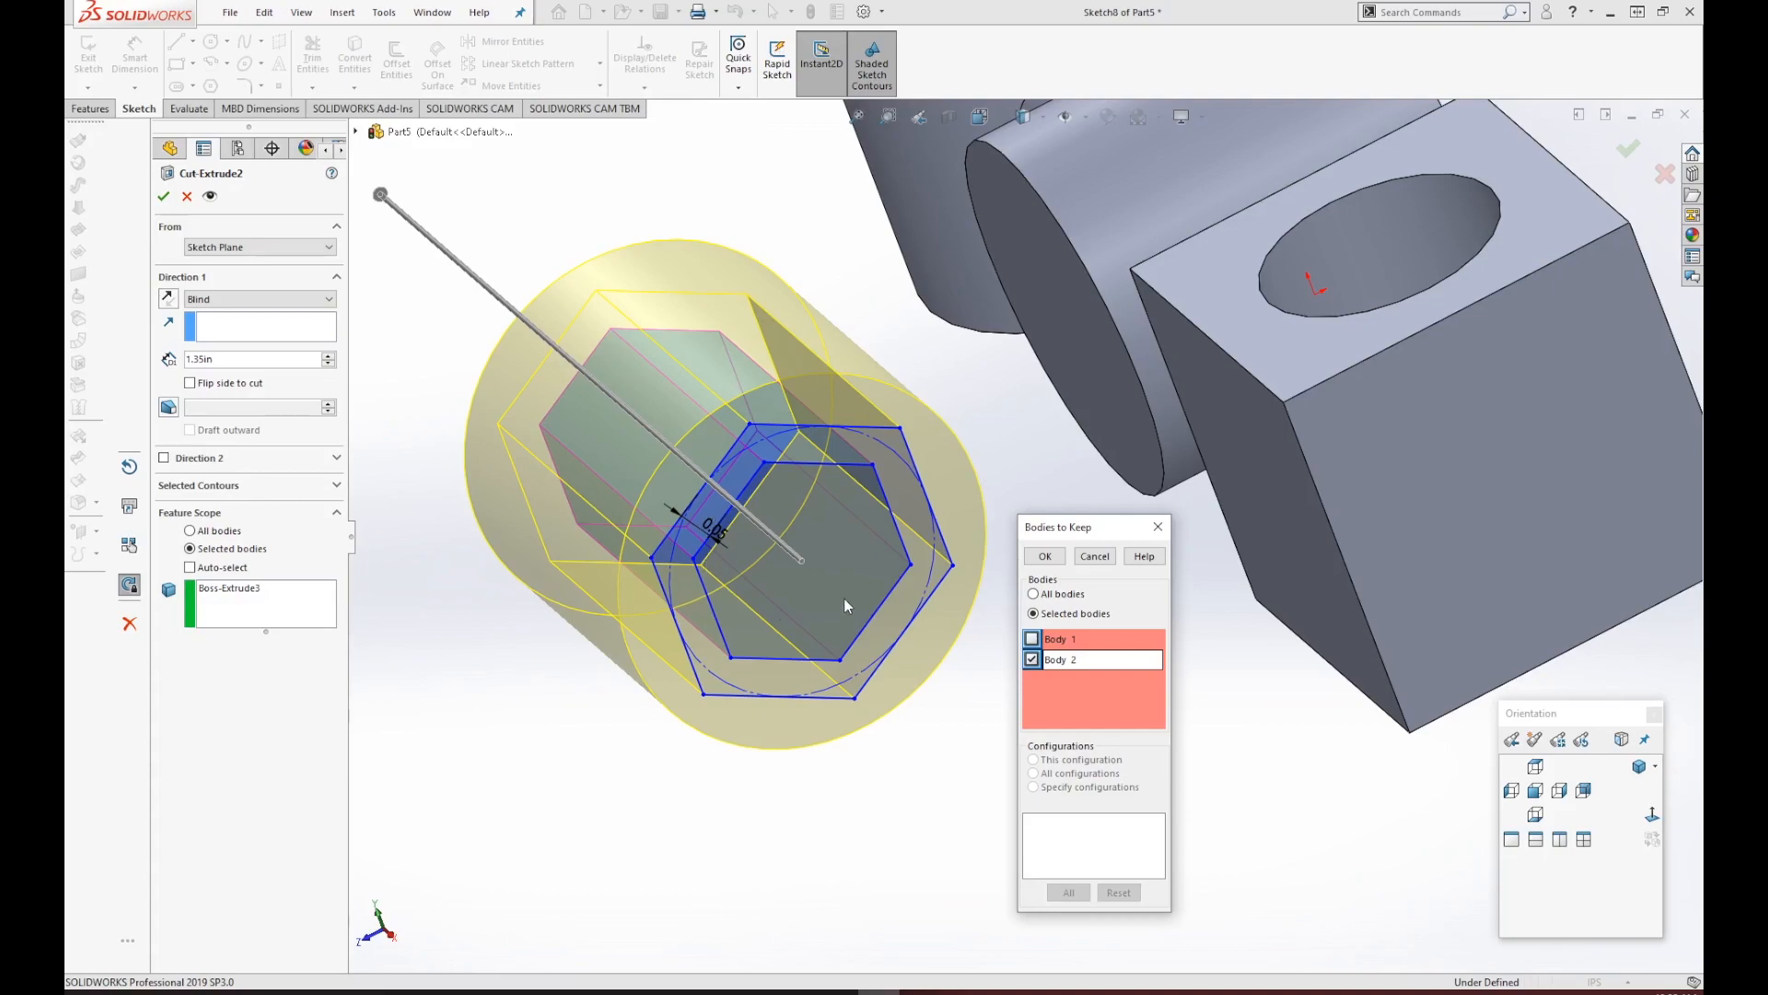
pyautogui.click(1045, 557)
pyautogui.moveTo(1002, 675); pyautogui.dragTo(1038, 695, button='middle')
pyautogui.scroll(5, 983, 620)
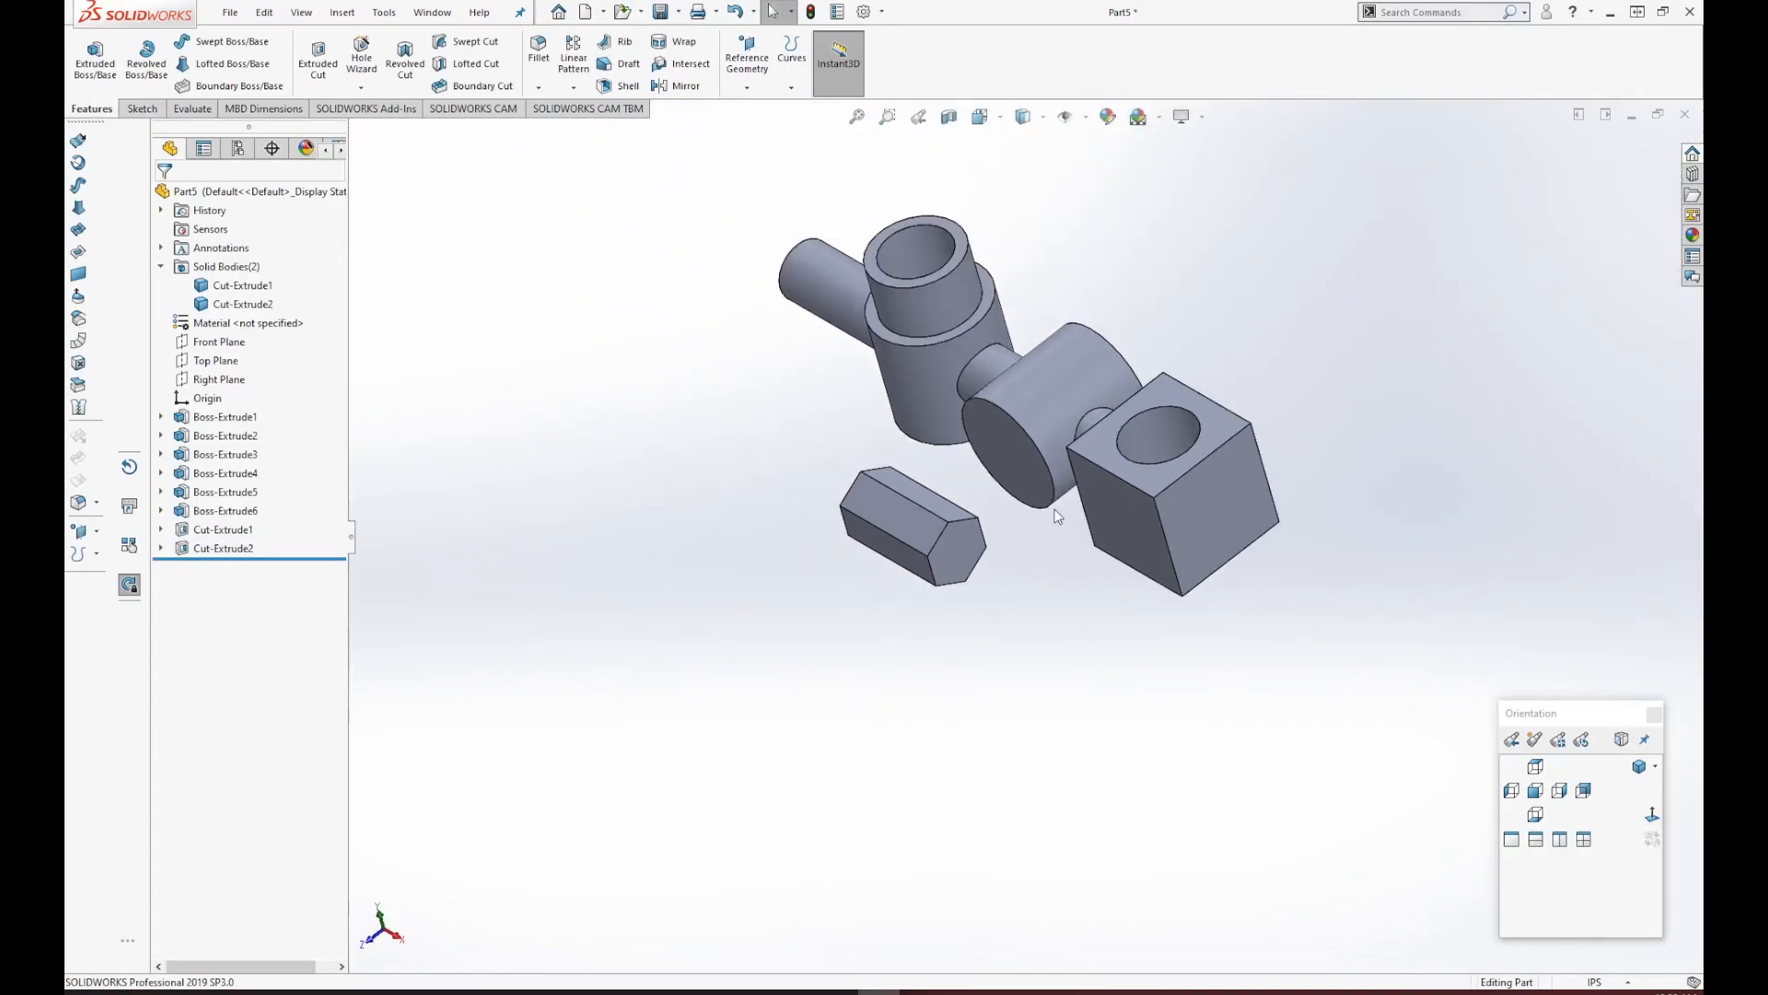
pyautogui.moveTo(1010, 506); pyautogui.dragTo(1056, 603, button='middle')
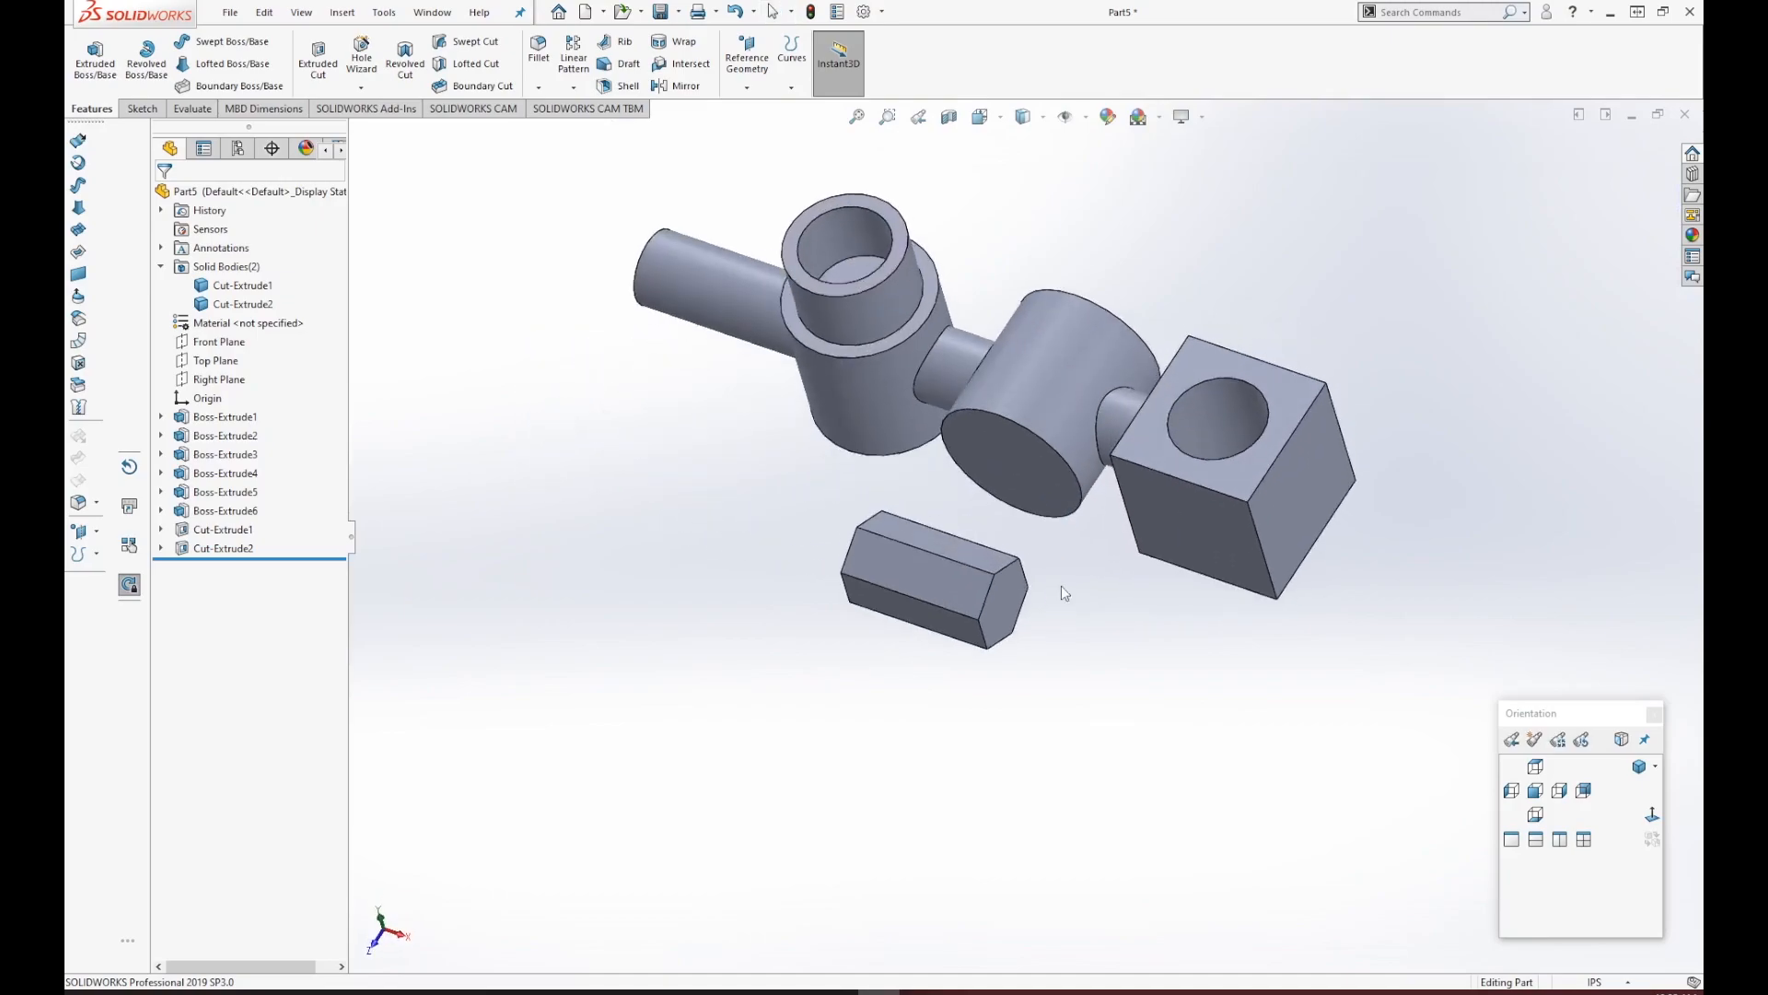
pyautogui.scroll(-3, 1034, 363)
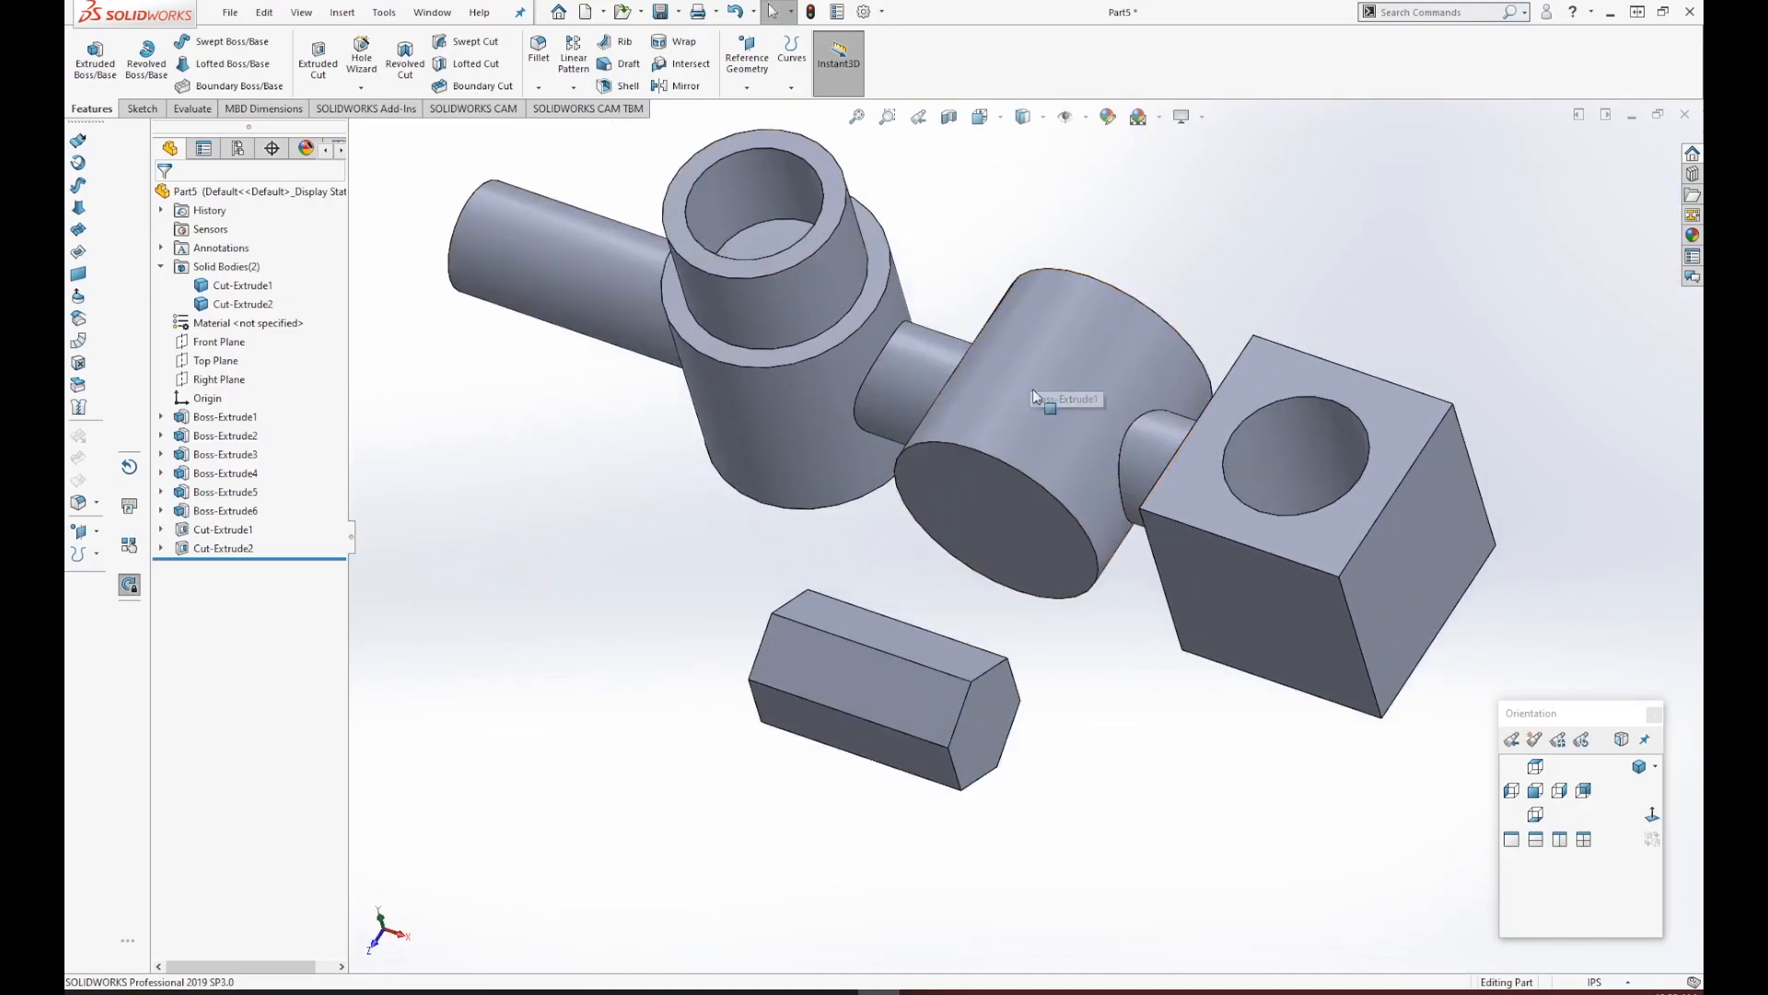
pyautogui.scroll(2, 1030, 392)
pyautogui.scroll(-1, 1026, 405)
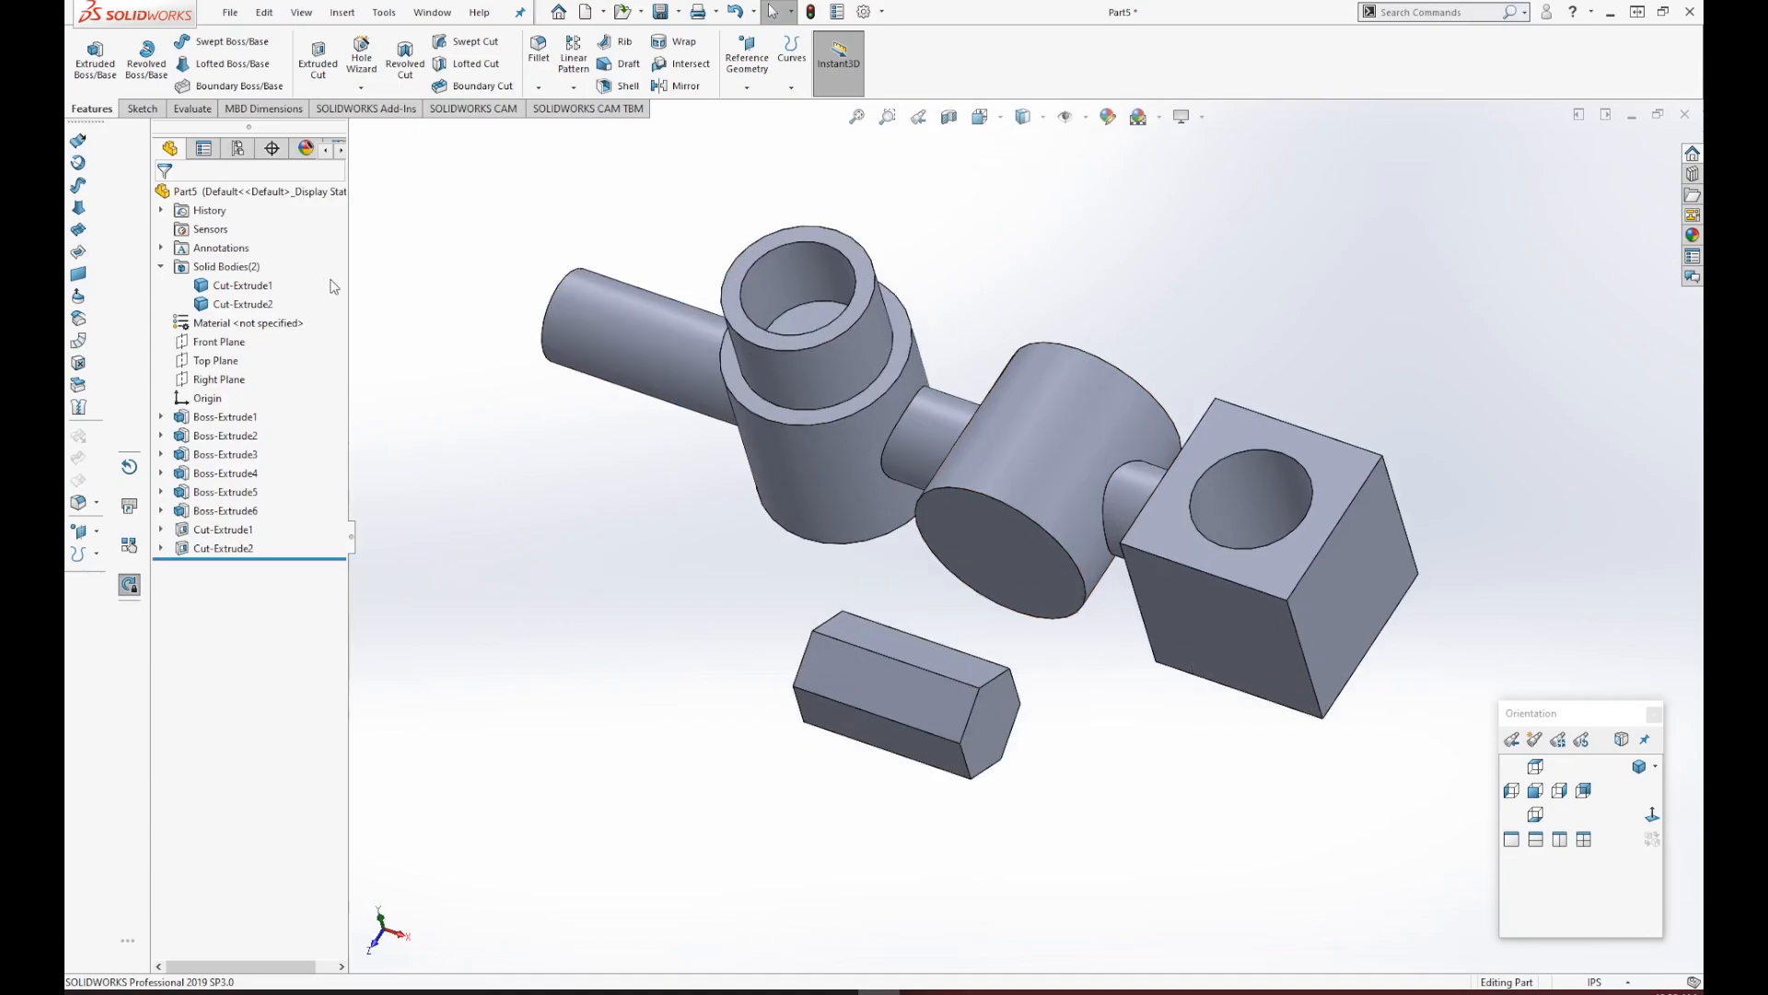
# On the block's underside, sketch a circle about 0.53 in in diameter beside the block, centred about 1.49 in from the origin horizontally, and exit the sketch.
pyautogui.click(143, 110)
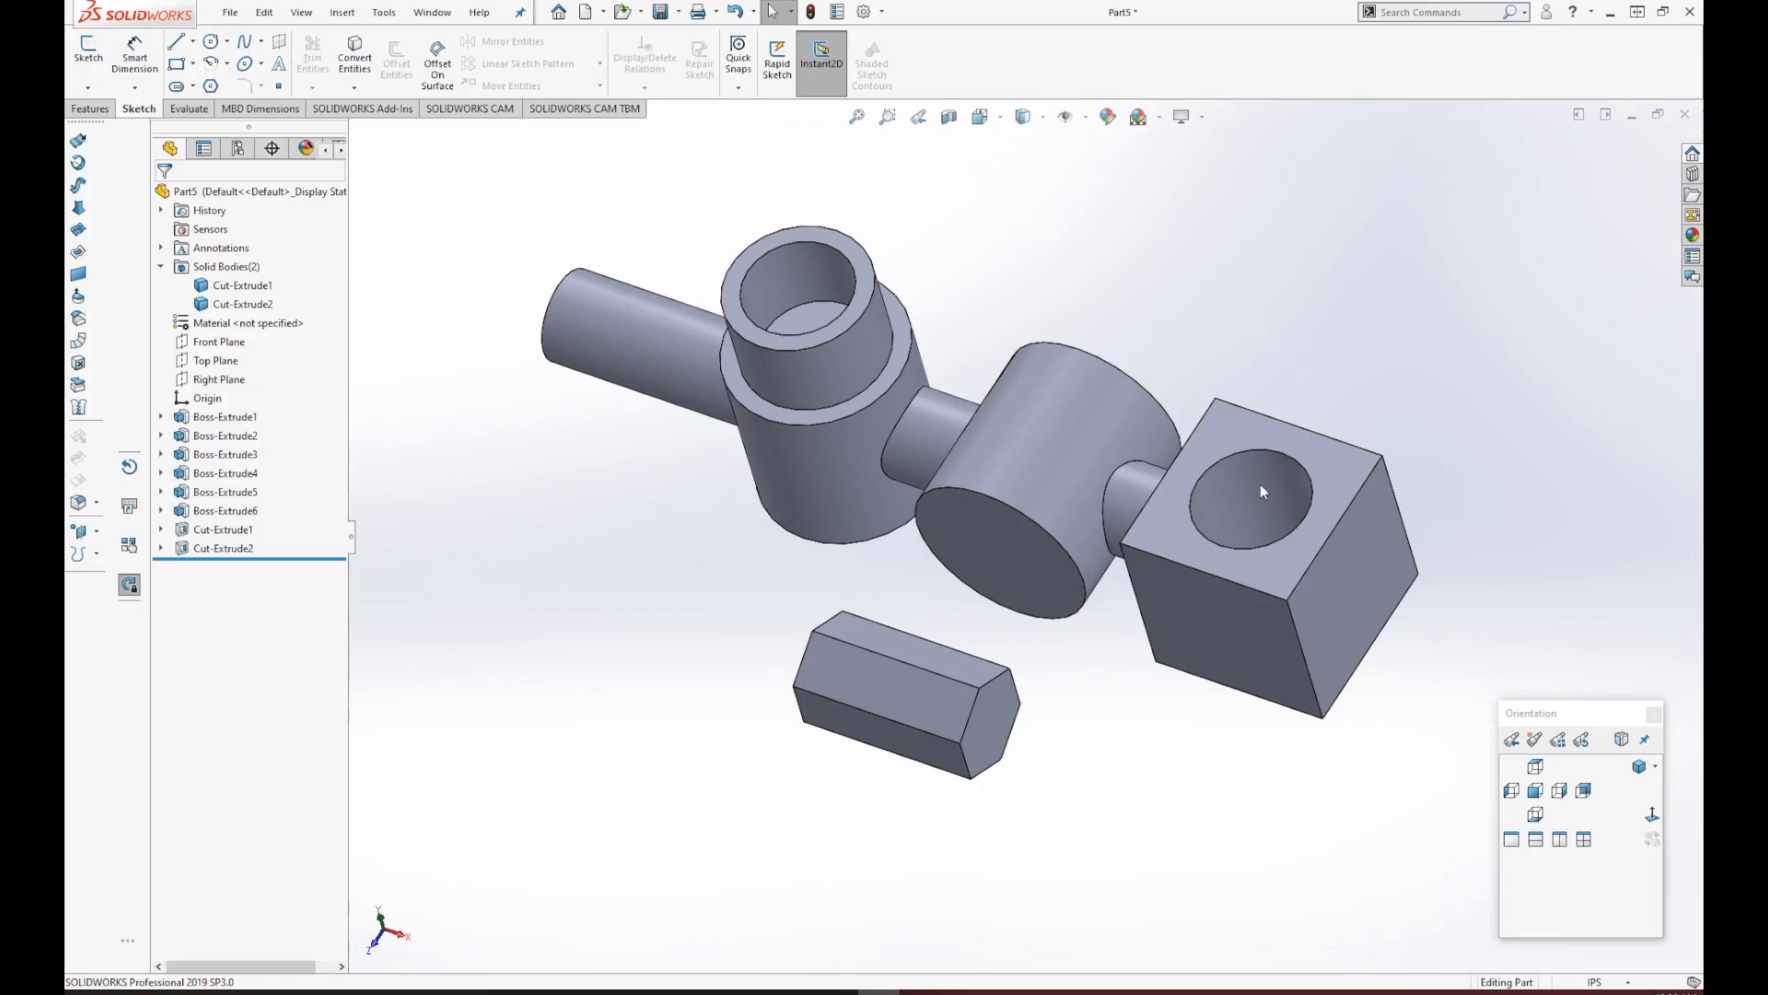
pyautogui.press('f')
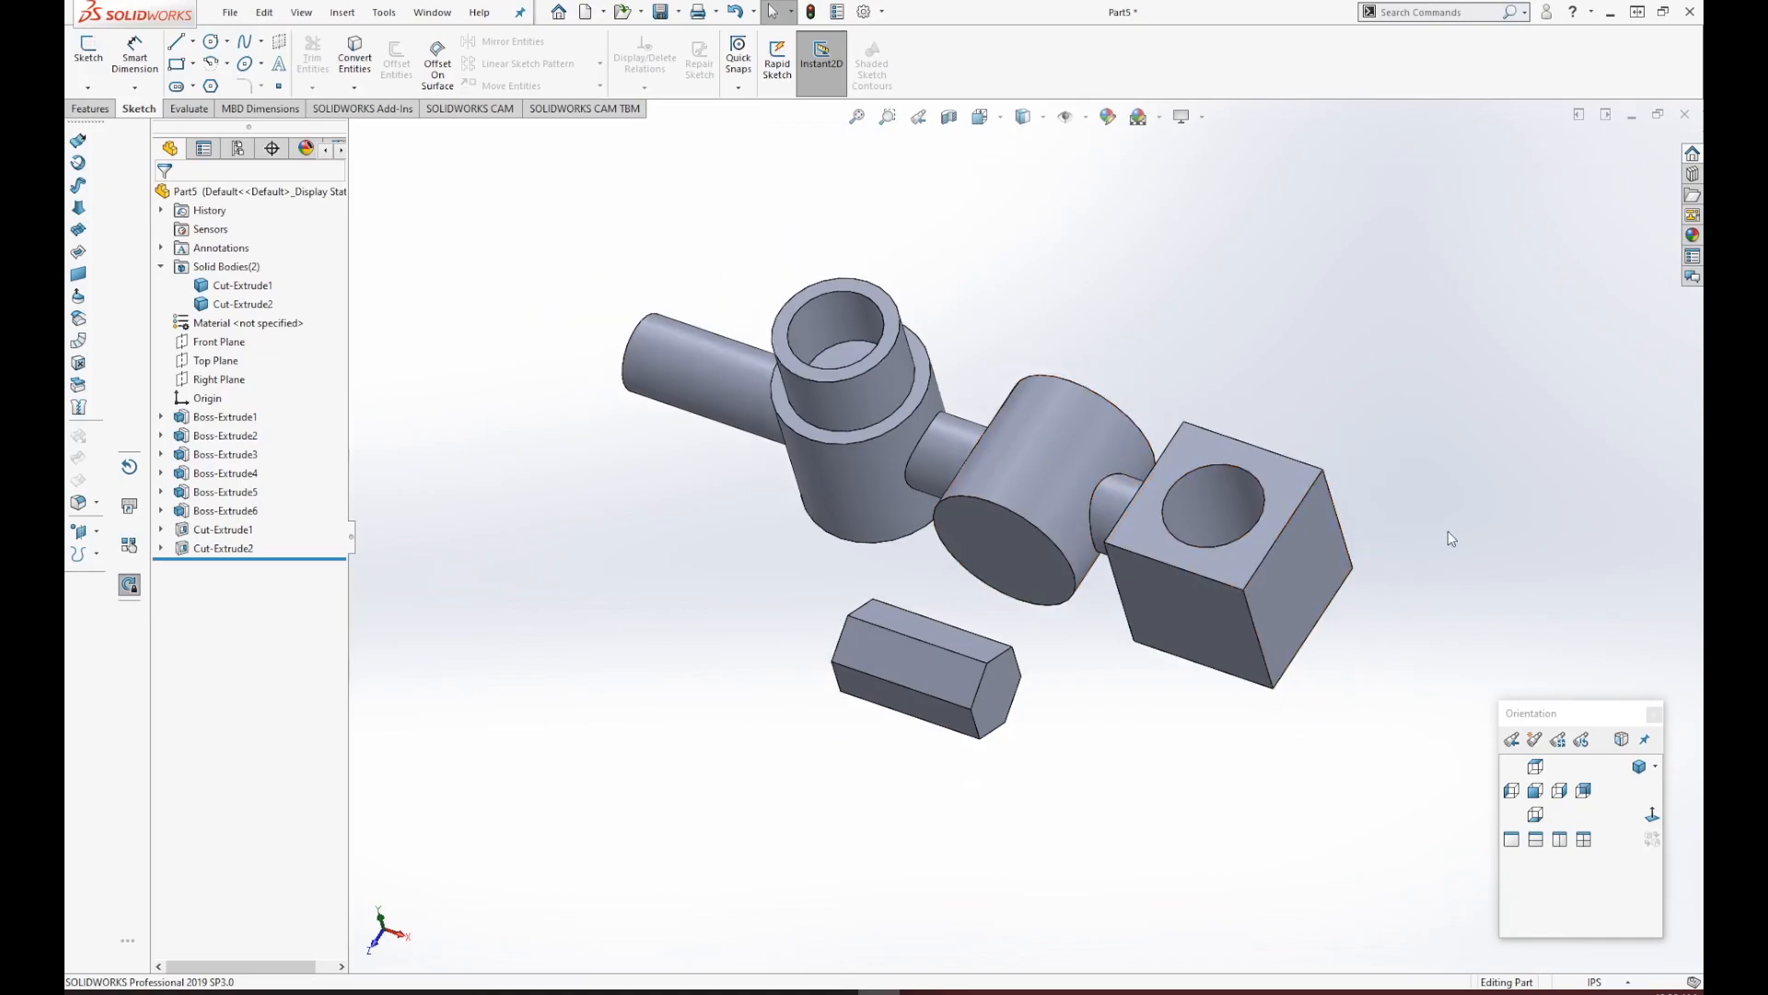
pyautogui.moveTo(1437, 527); pyautogui.dragTo(1480, 459, button='middle')
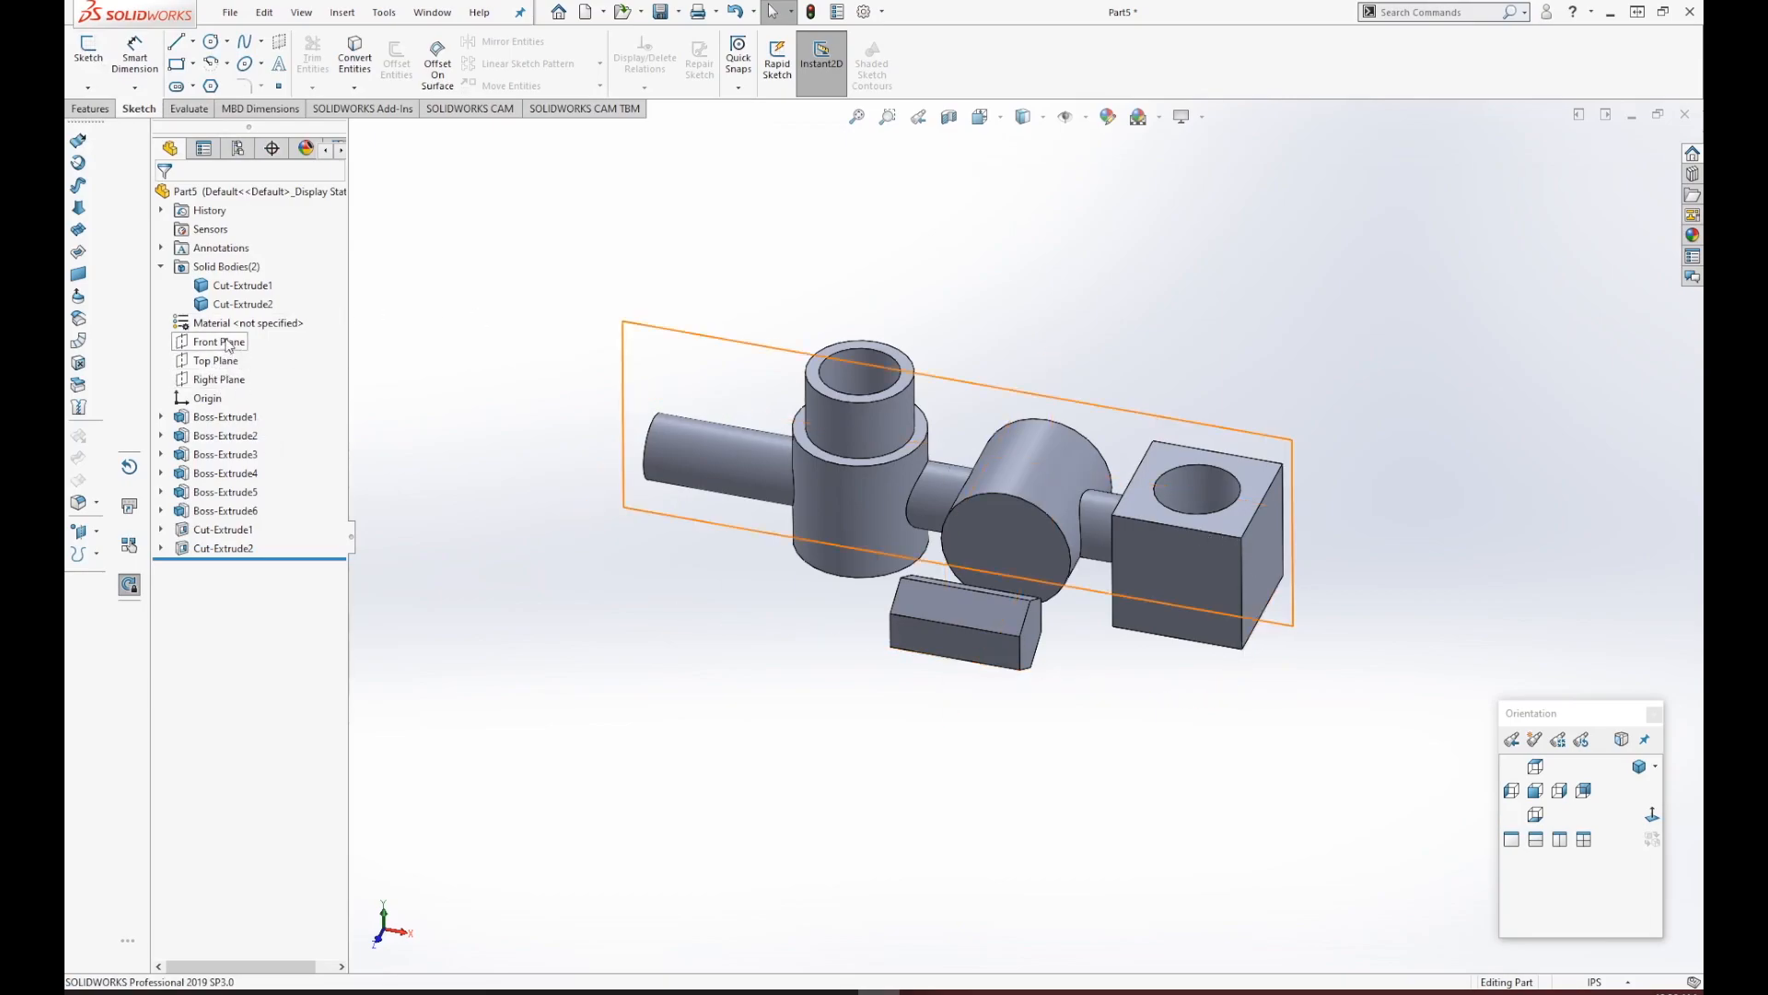
pyautogui.click(88, 50)
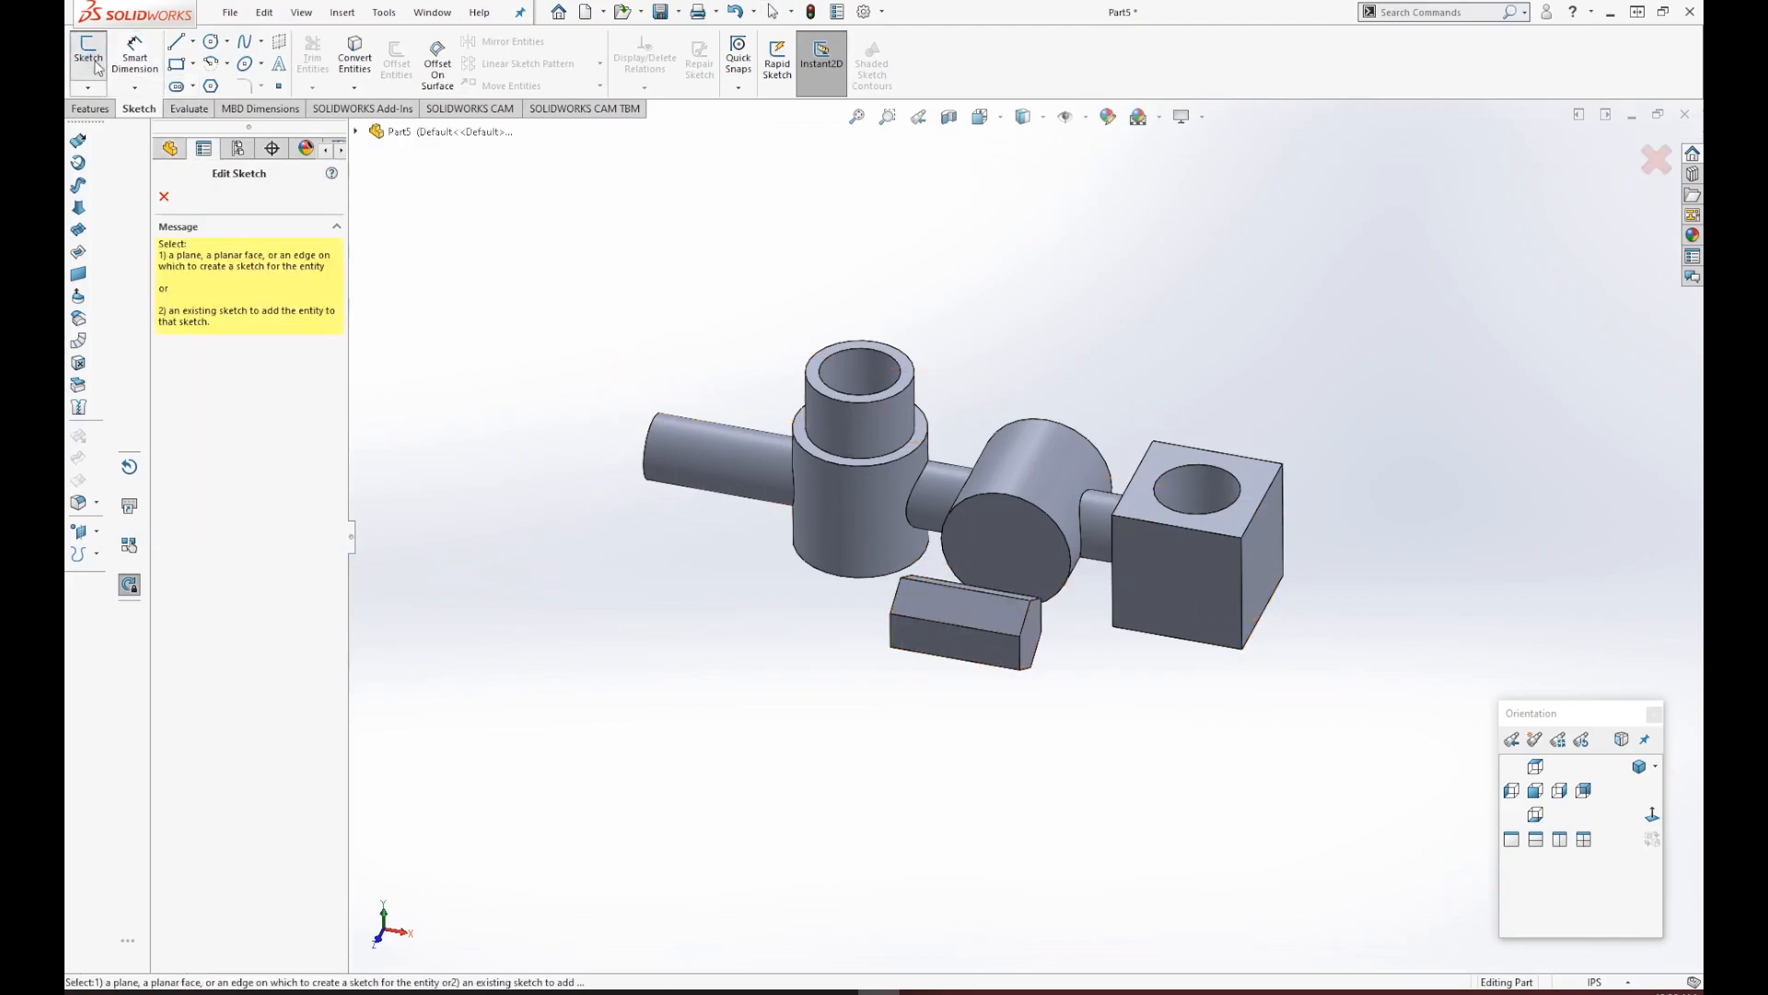
pyautogui.click(356, 132)
pyautogui.moveTo(1298, 571); pyautogui.dragTo(1298, 294, button='middle')
pyautogui.click(1237, 590)
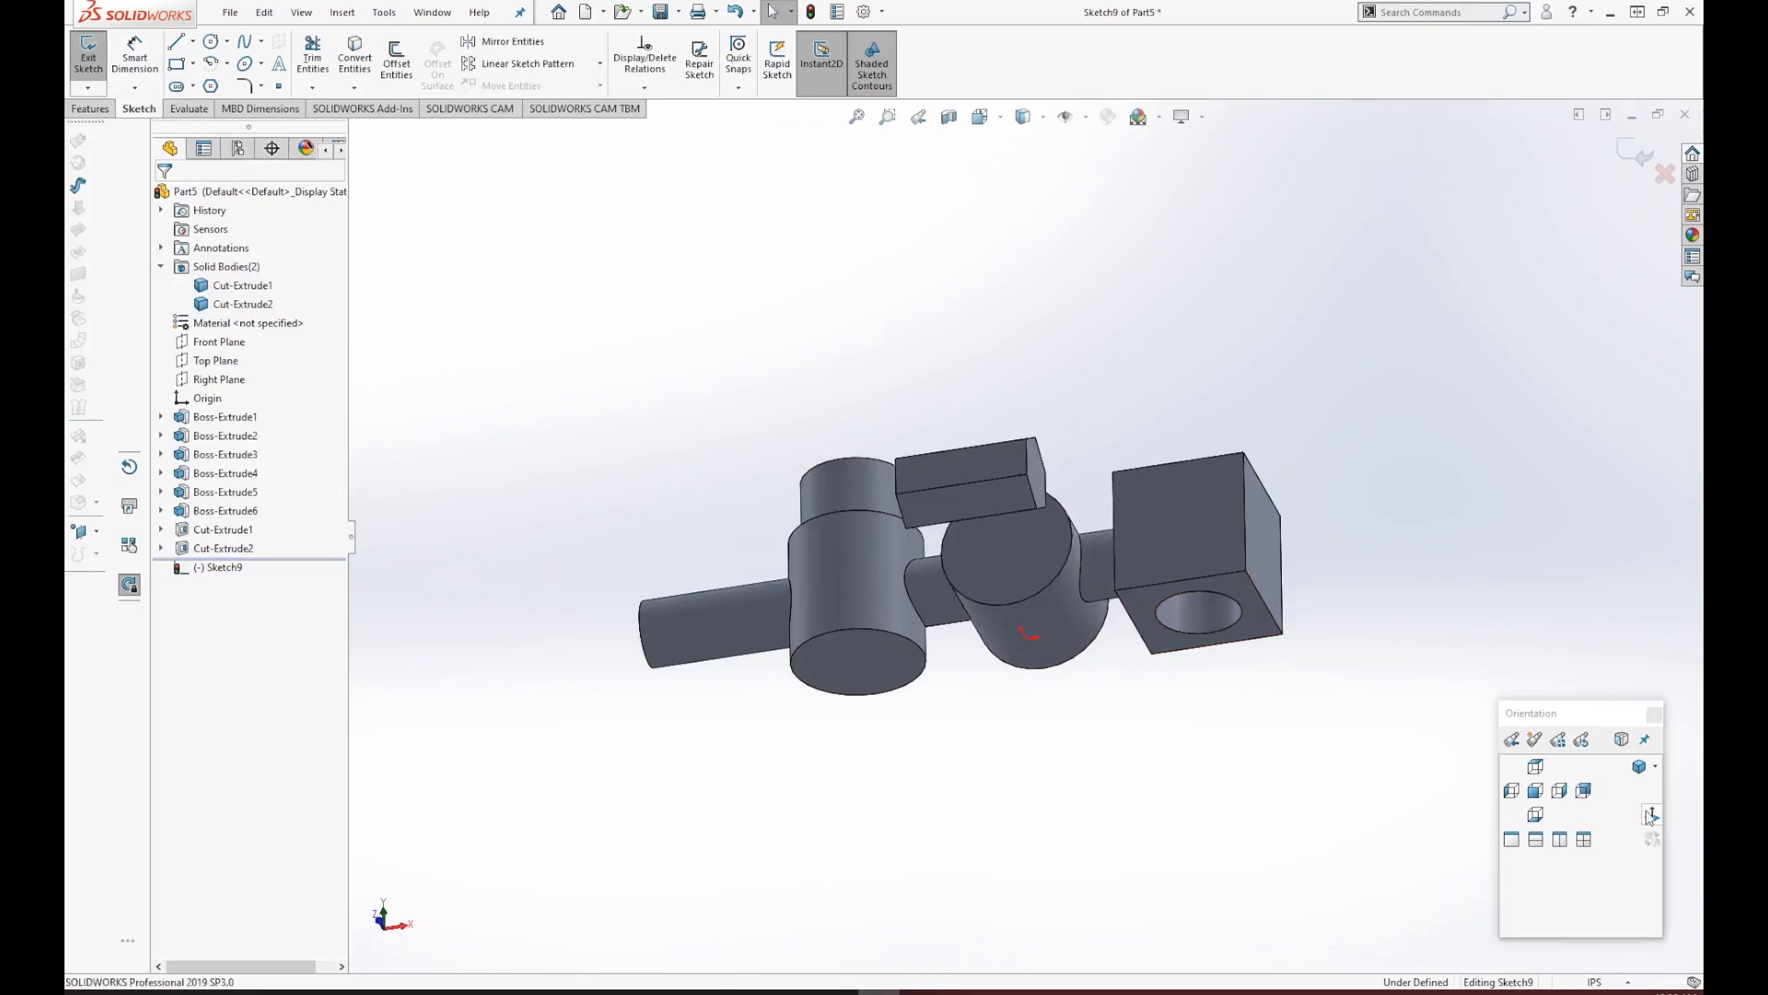
pyautogui.scroll(-5, 1442, 554)
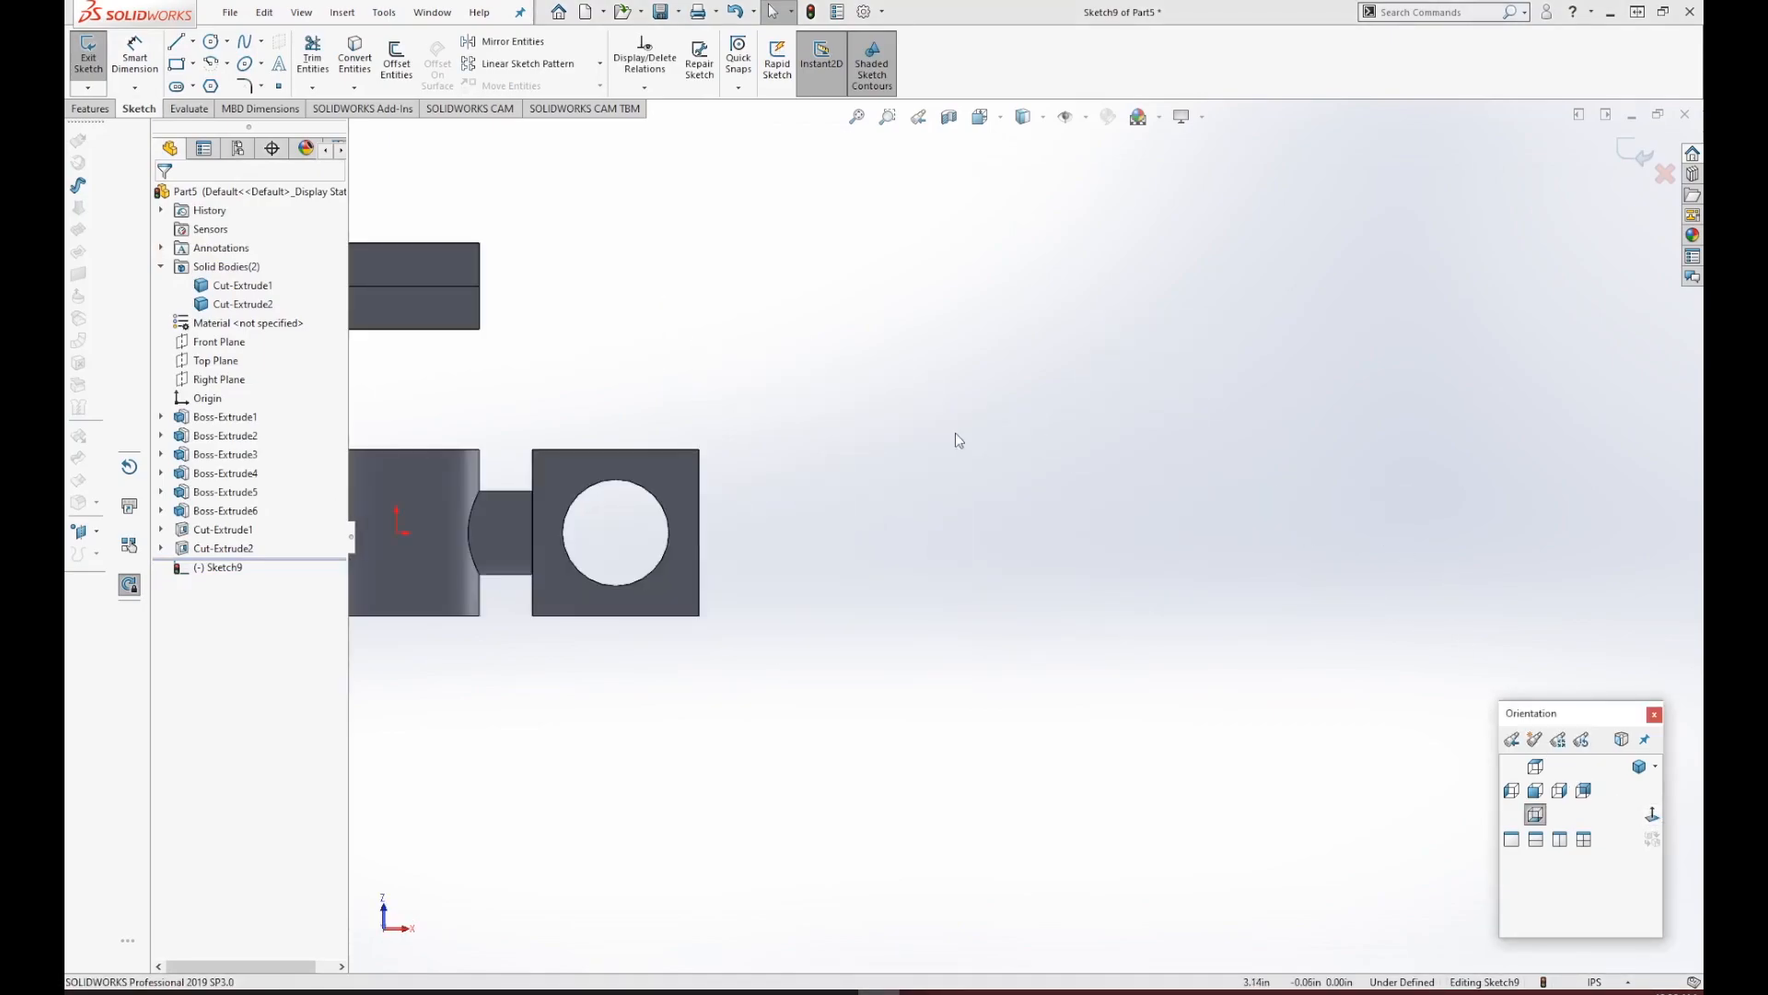
pyautogui.click(226, 42)
pyautogui.click(237, 64)
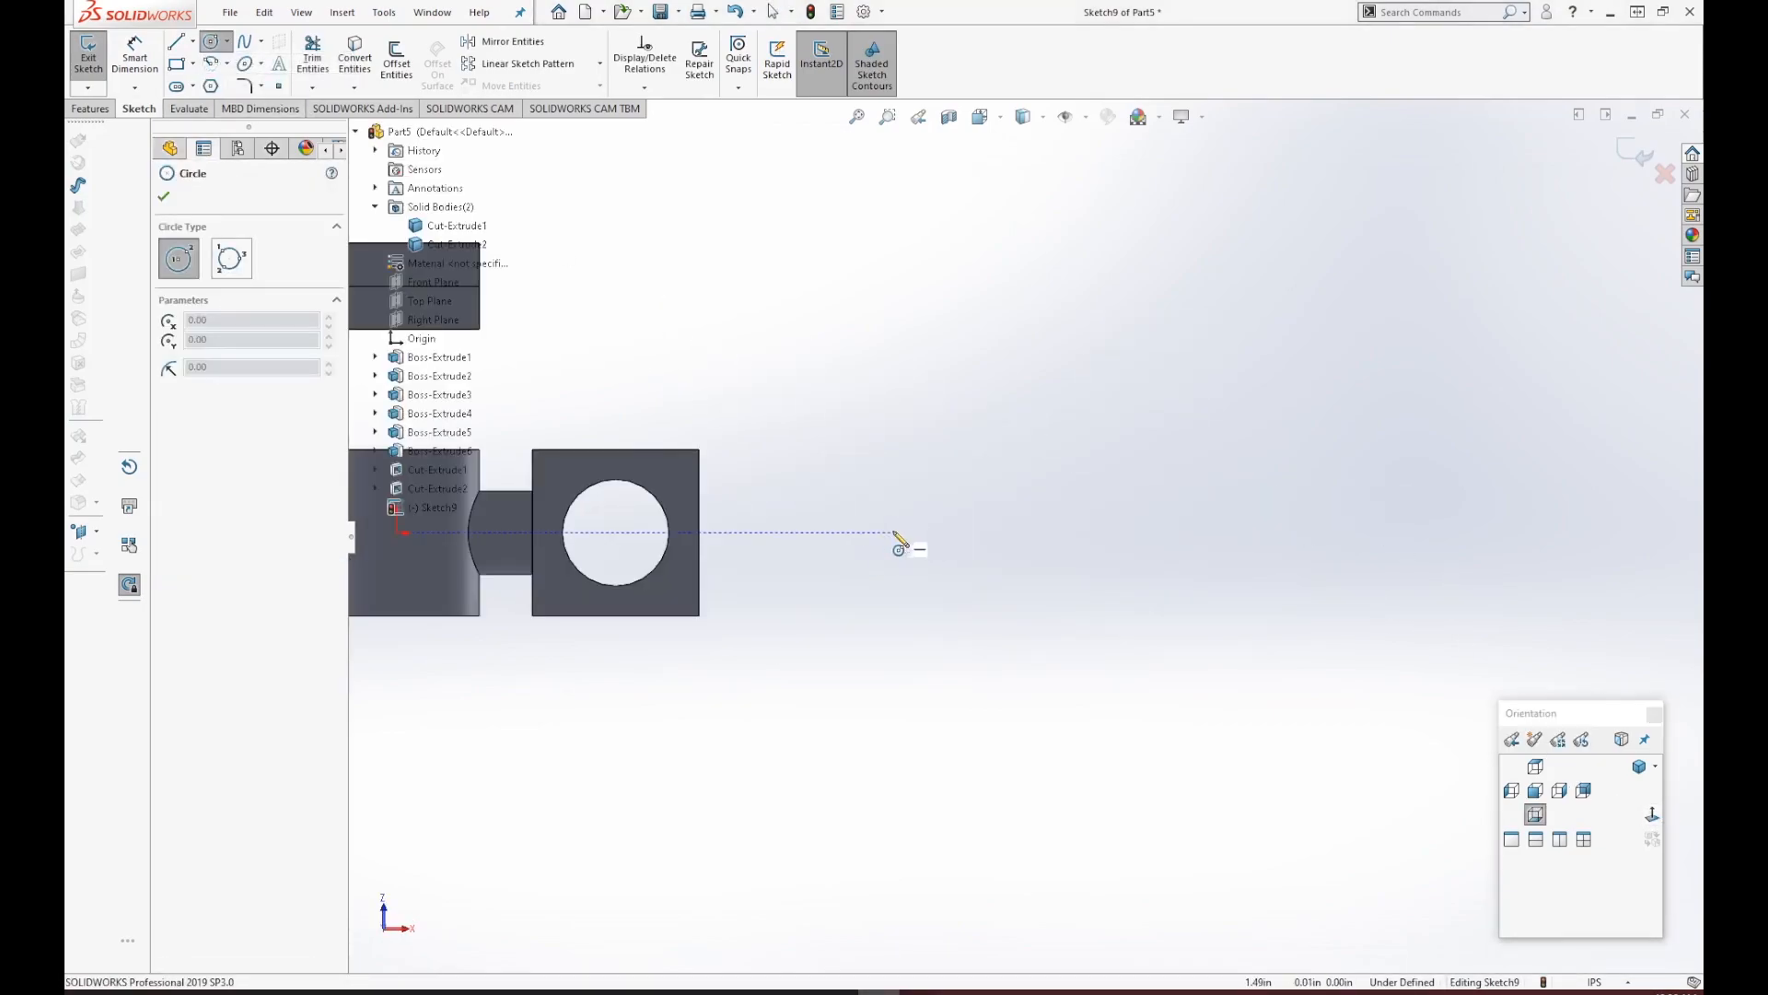
pyautogui.click(892, 532)
pyautogui.click(856, 453)
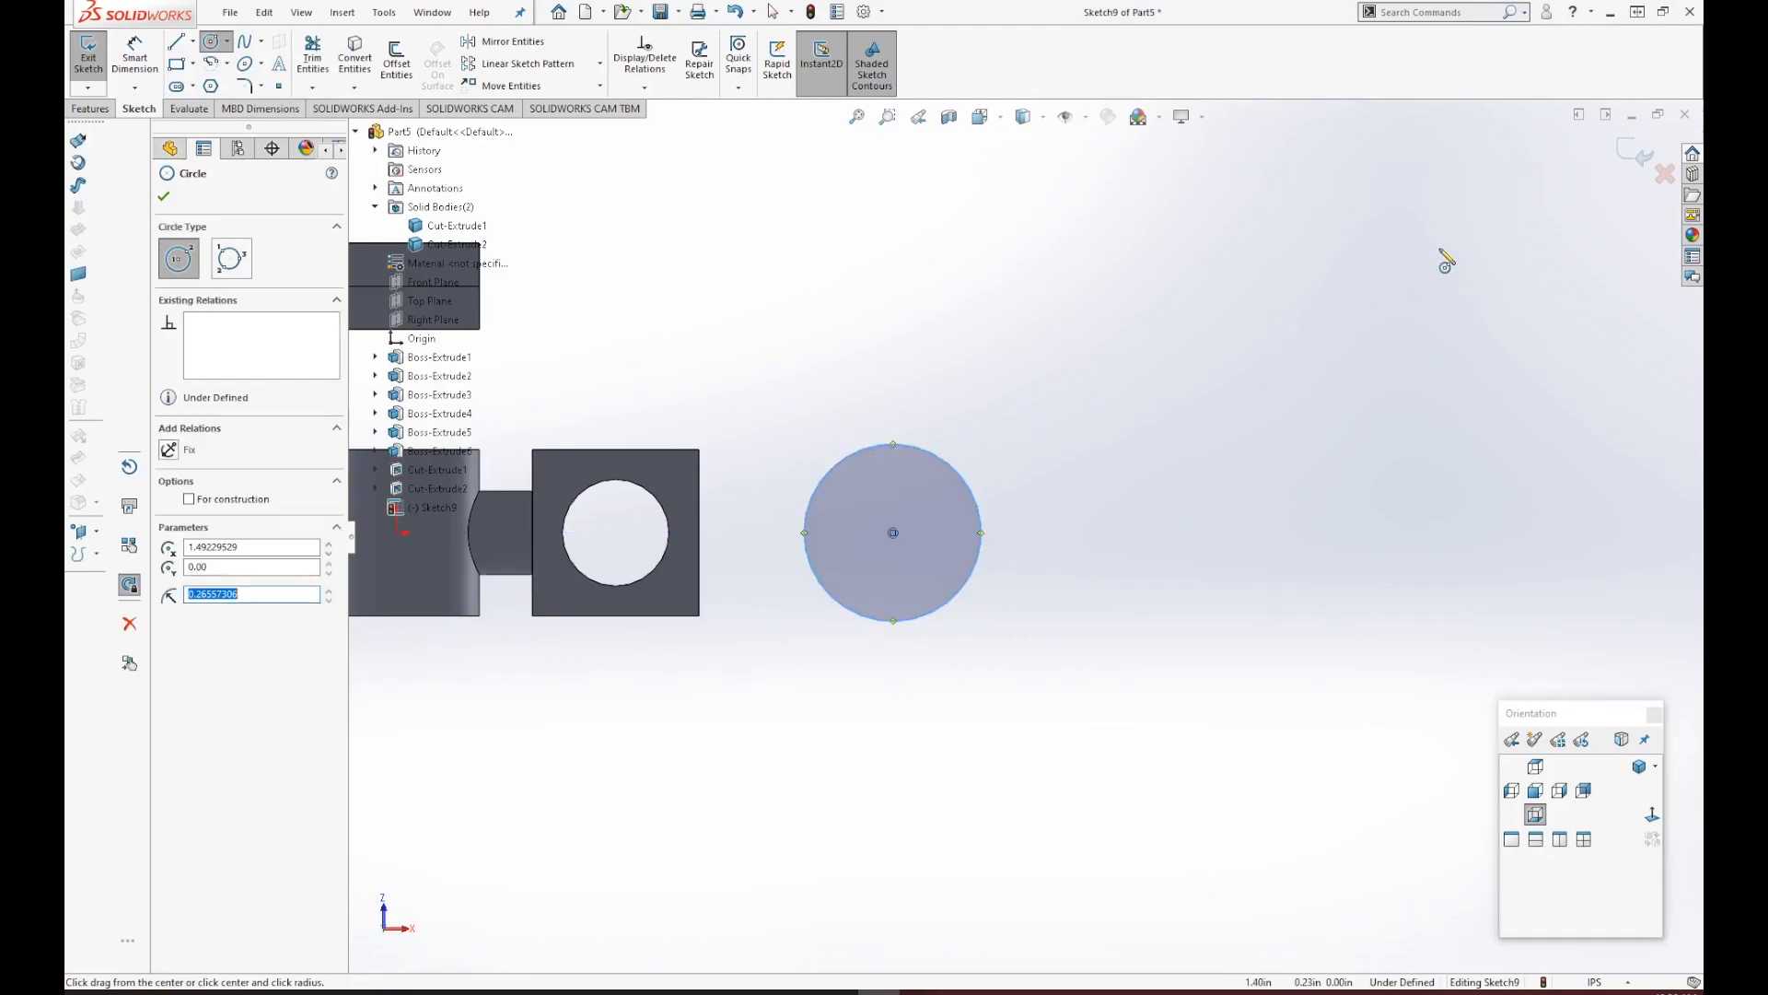
pyautogui.click(1645, 158)
# On the block's top face, start a sketch, offset the lower circle inward by 0.05 in, and exit the sketch.
pyautogui.moveTo(1280, 529); pyautogui.dragTo(1141, 674, button='middle')
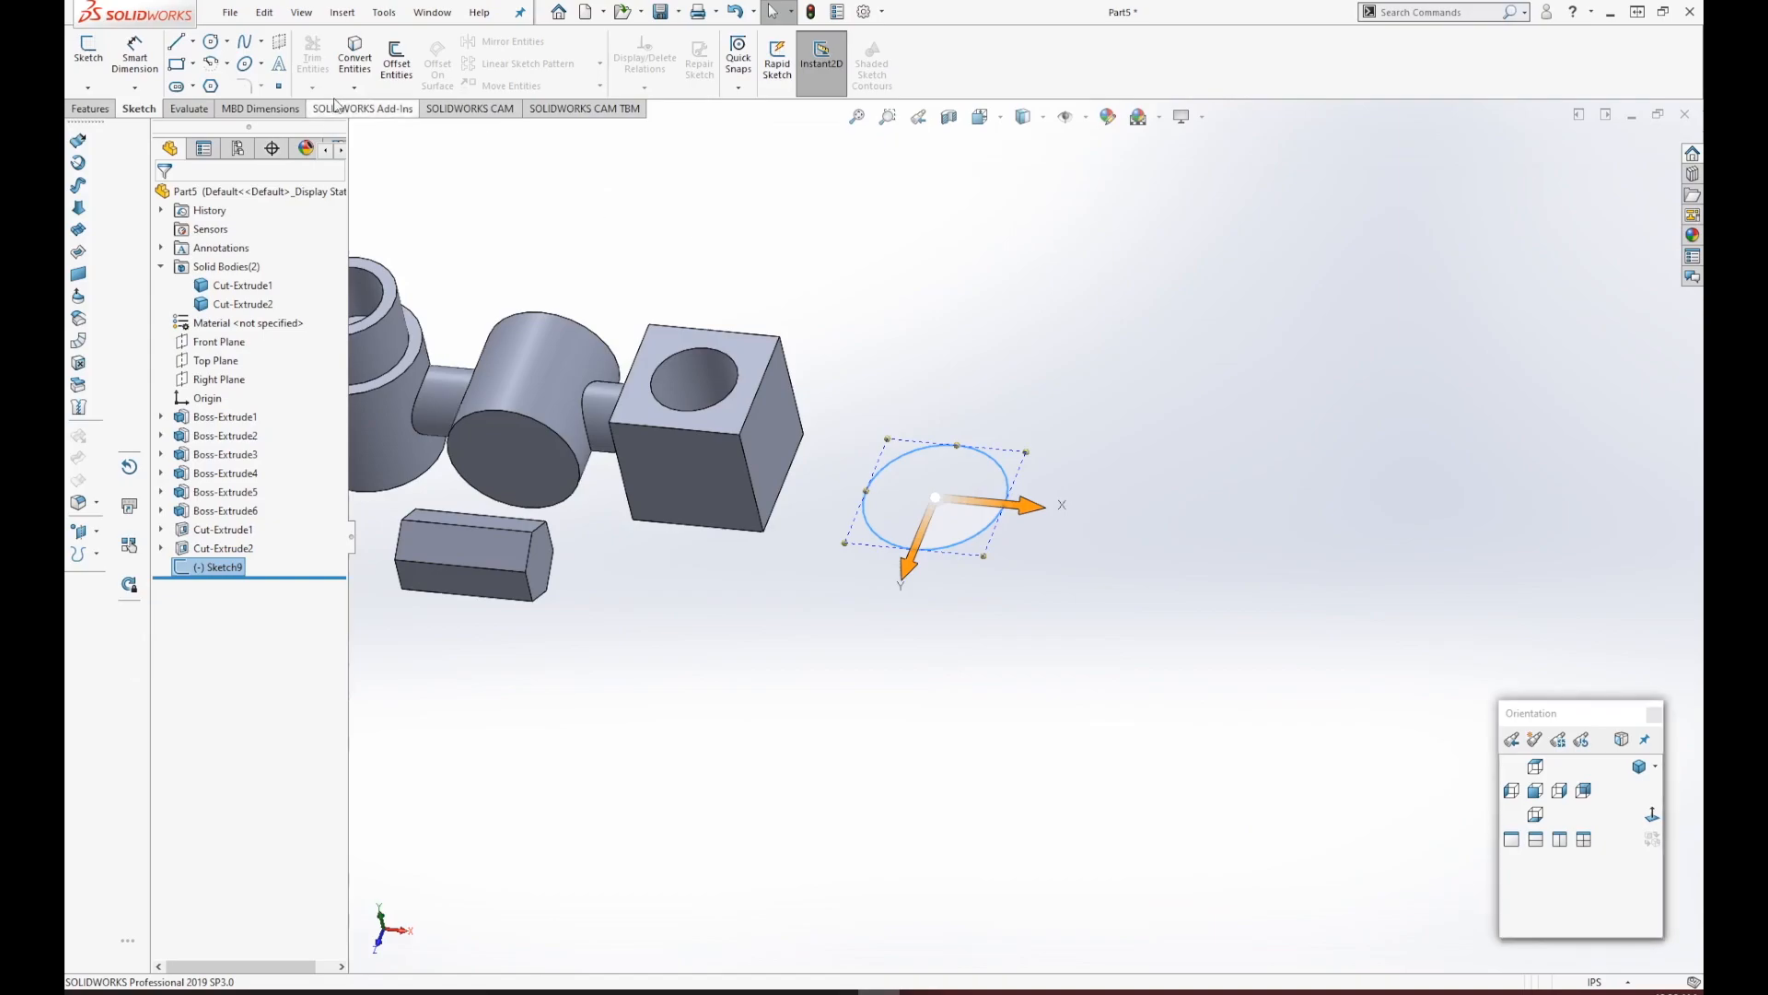
pyautogui.press('Escape')
pyautogui.click(90, 80)
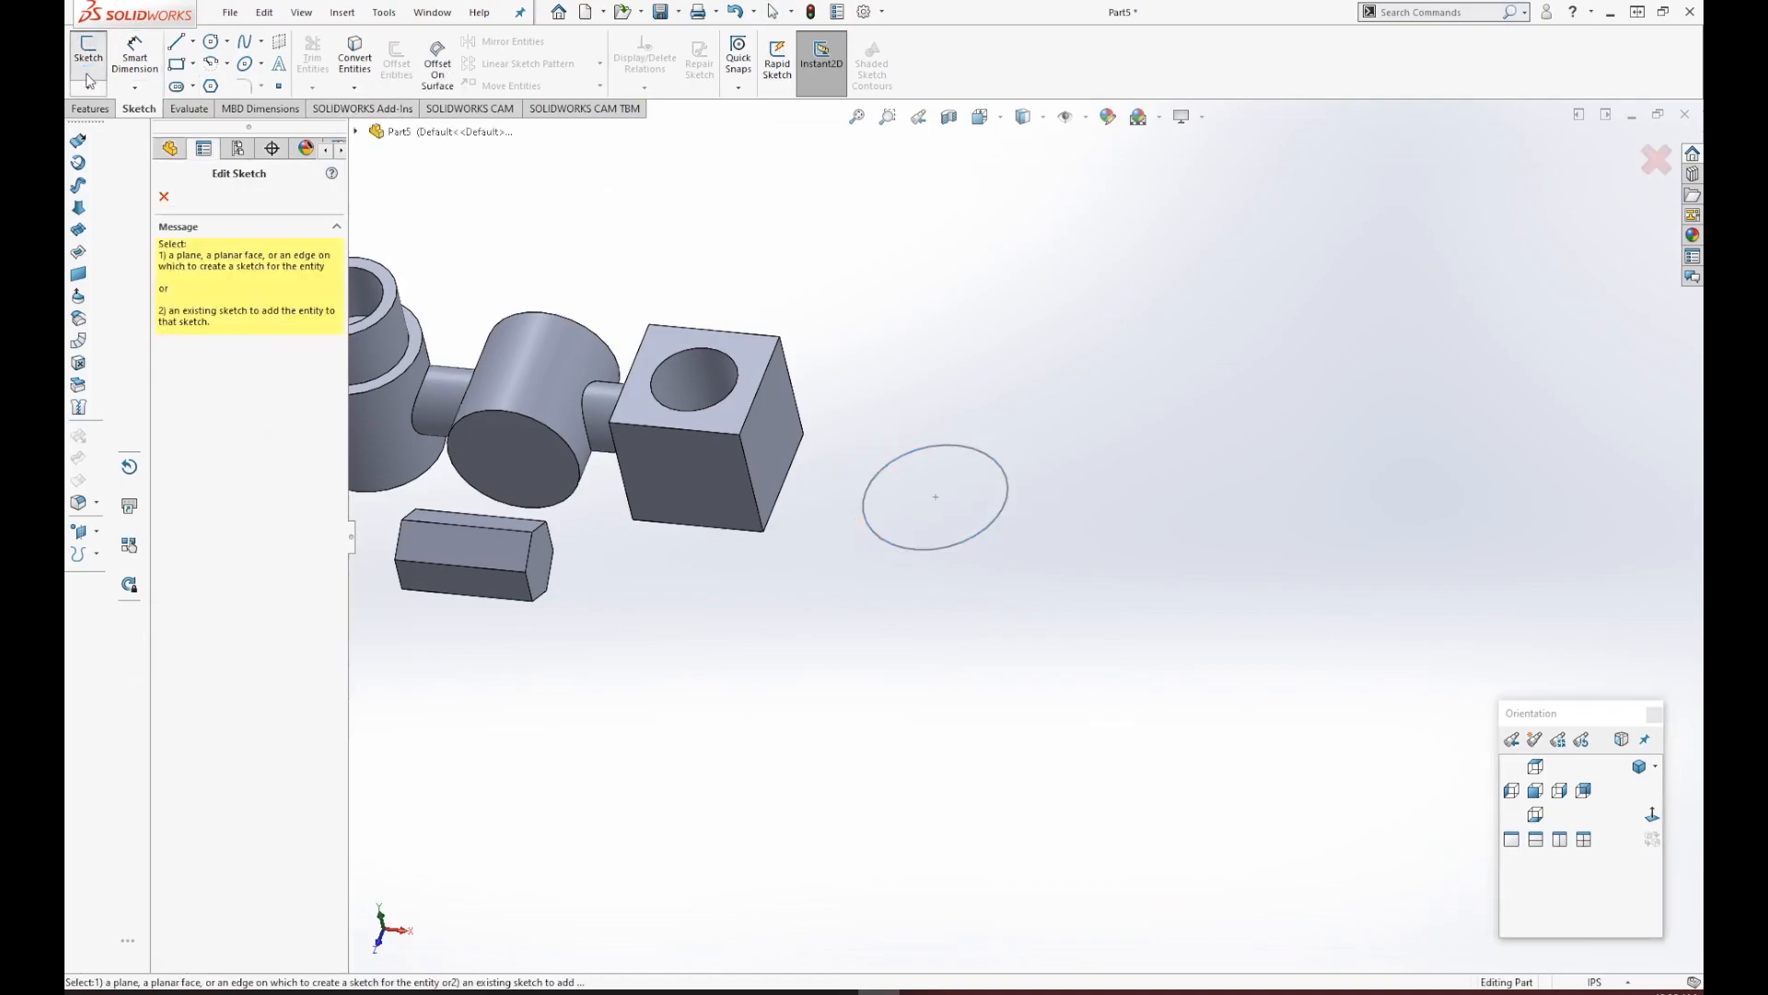
pyautogui.click(719, 427)
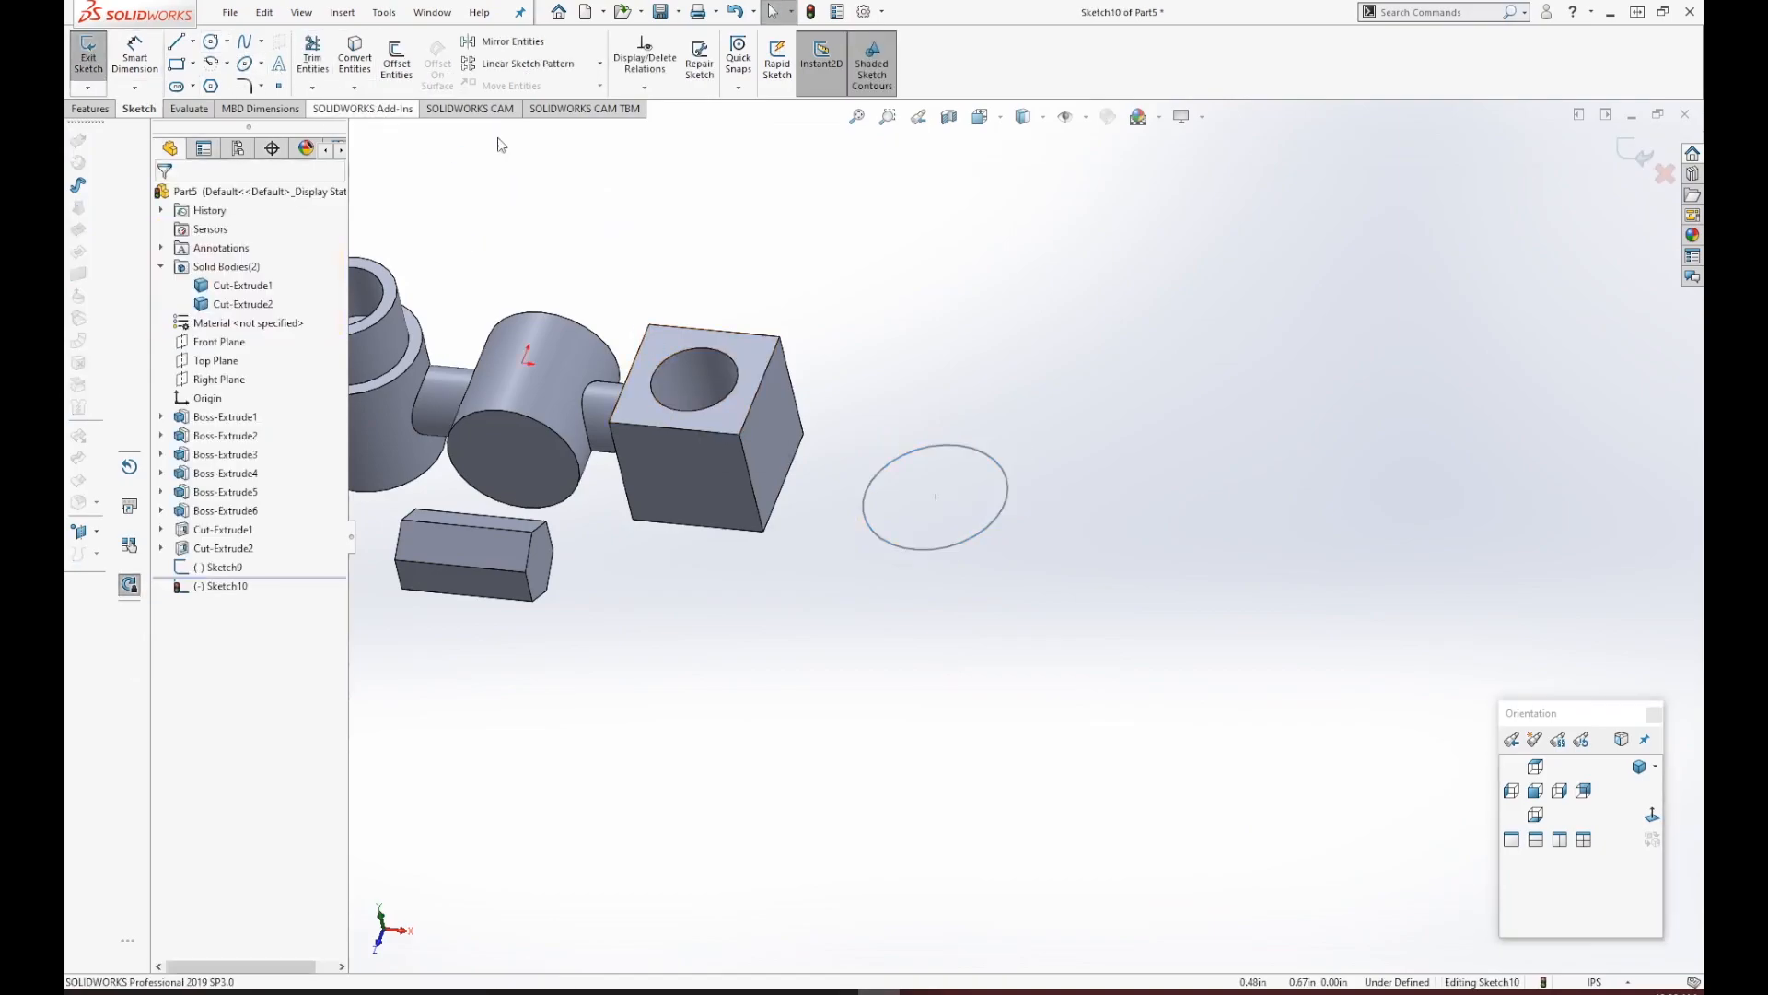
pyautogui.click(396, 60)
pyautogui.click(972, 455)
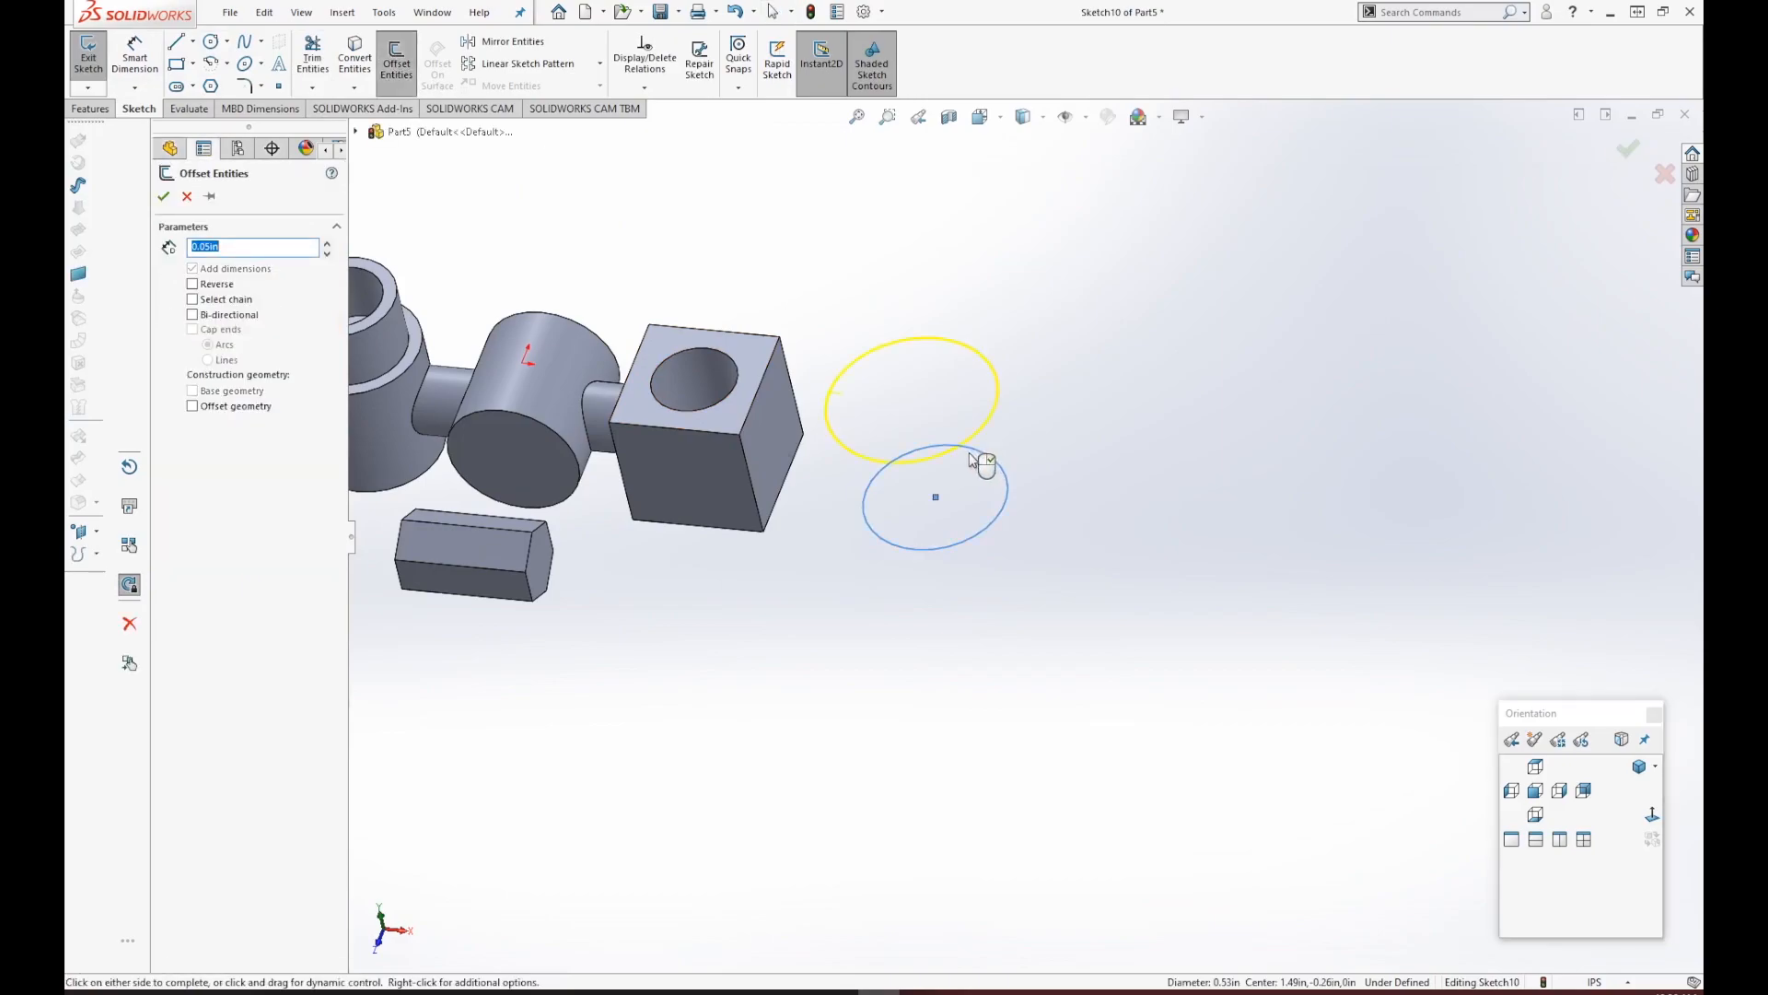
pyautogui.click(204, 286)
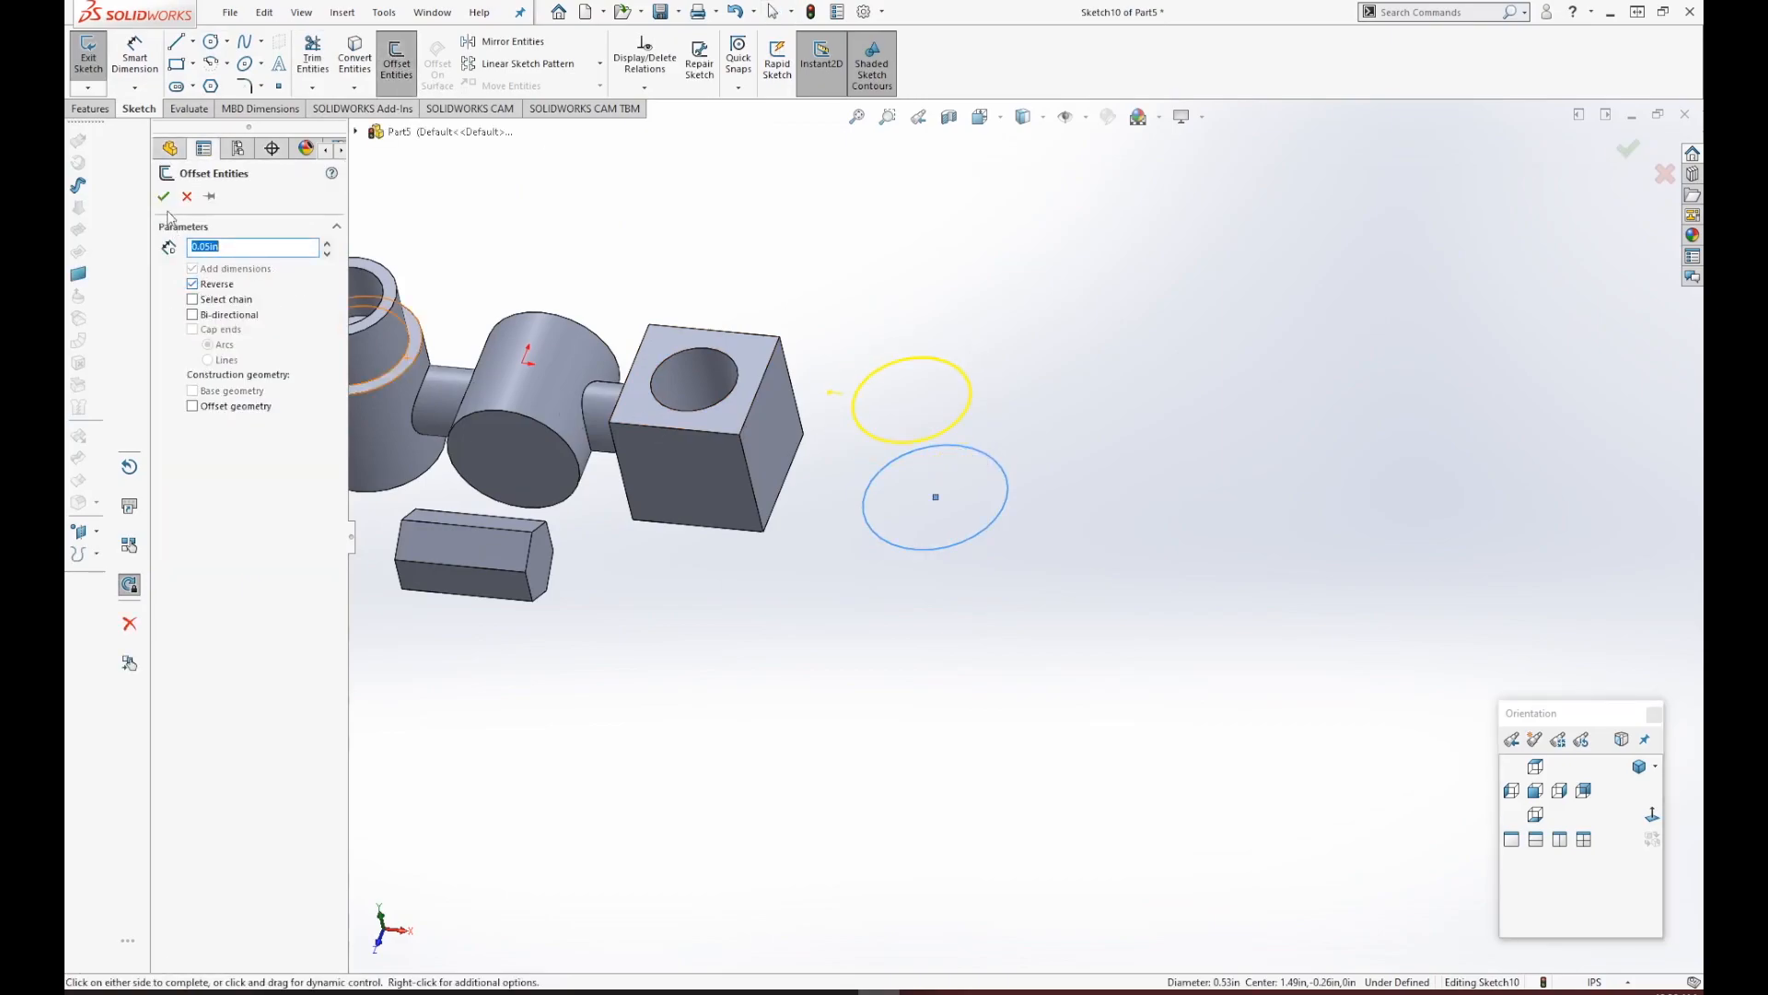
pyautogui.click(166, 195)
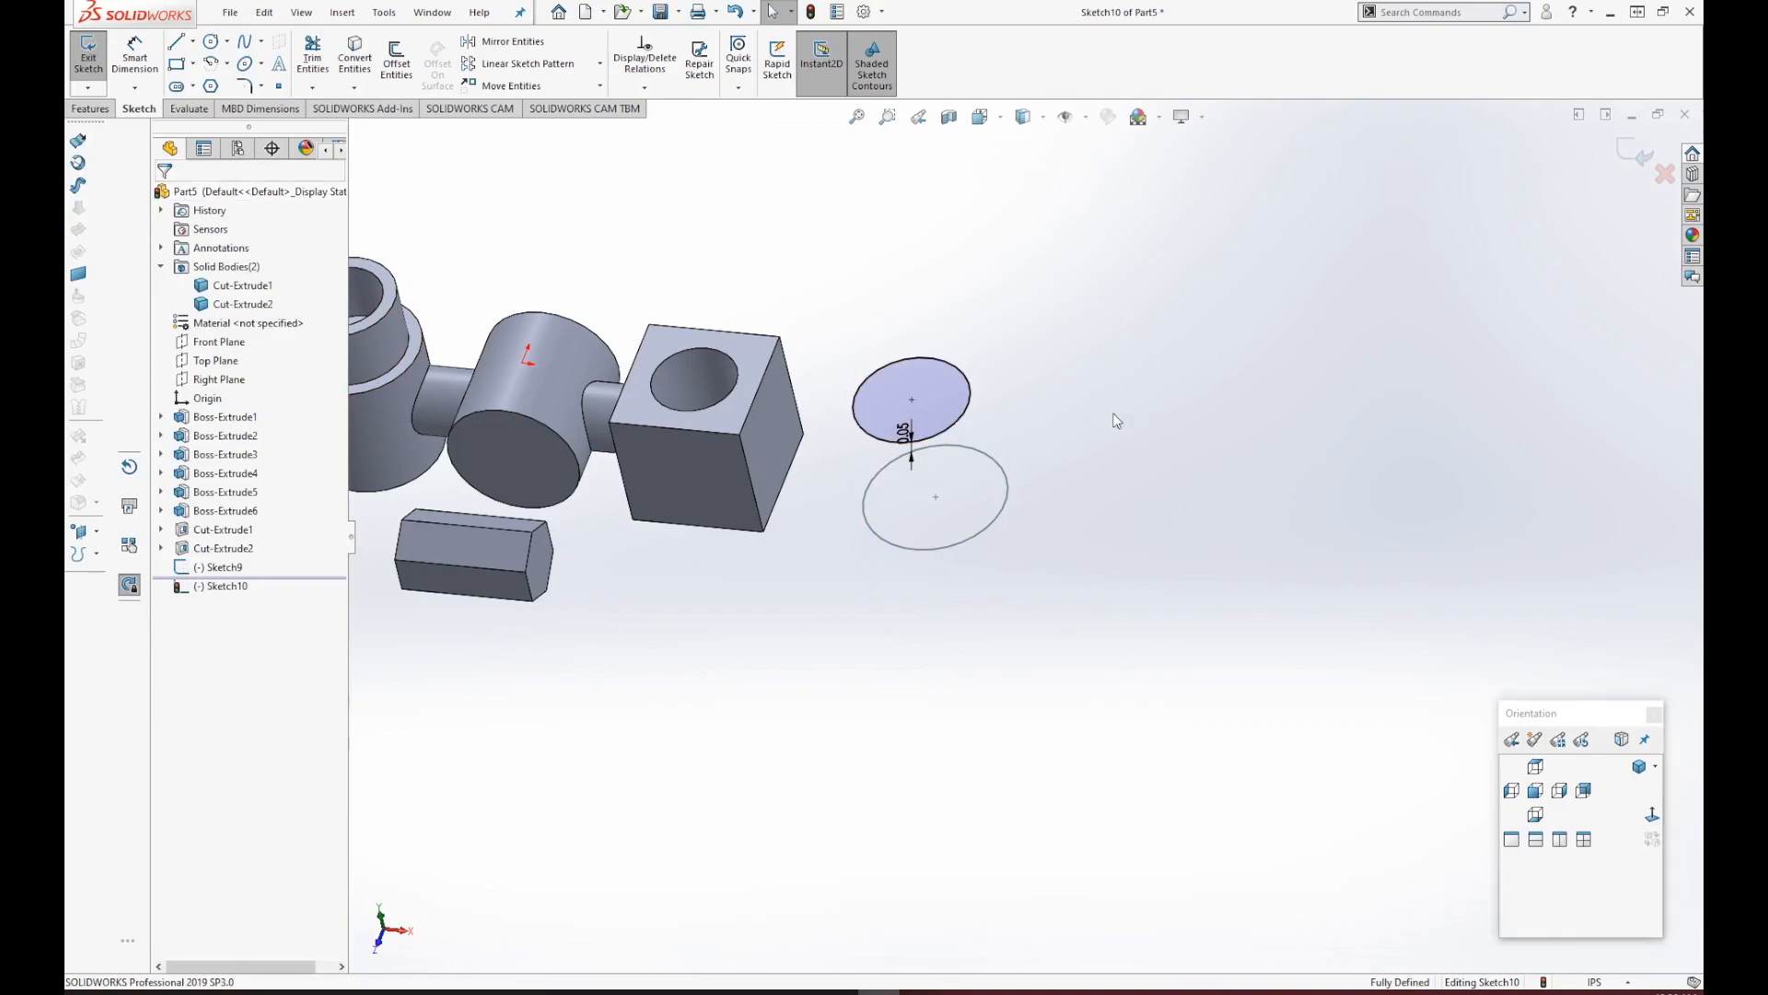
pyautogui.scroll(-3, 1049, 413)
pyautogui.moveTo(1077, 366); pyautogui.dragTo(1093, 362, button='middle')
pyautogui.click(1640, 160)
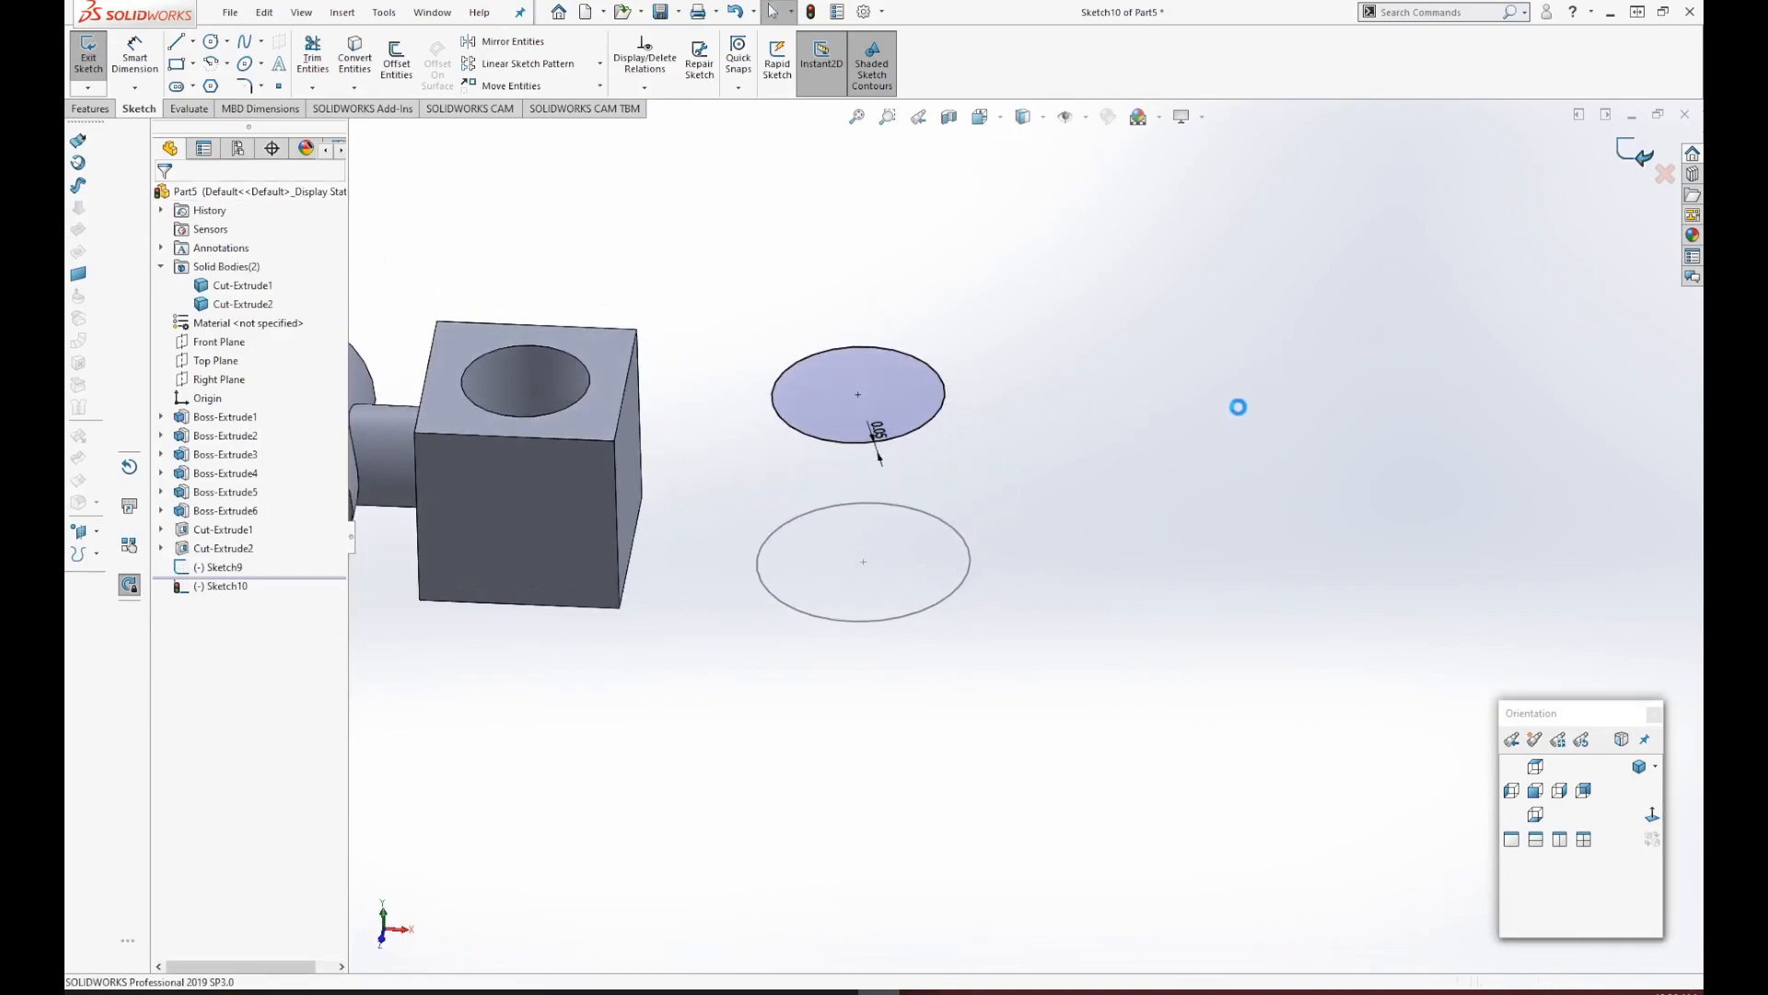
# Loft a solid between the lower circle, Sketch9, and the smaller upper circle, Sketch10.
pyautogui.click(90, 113)
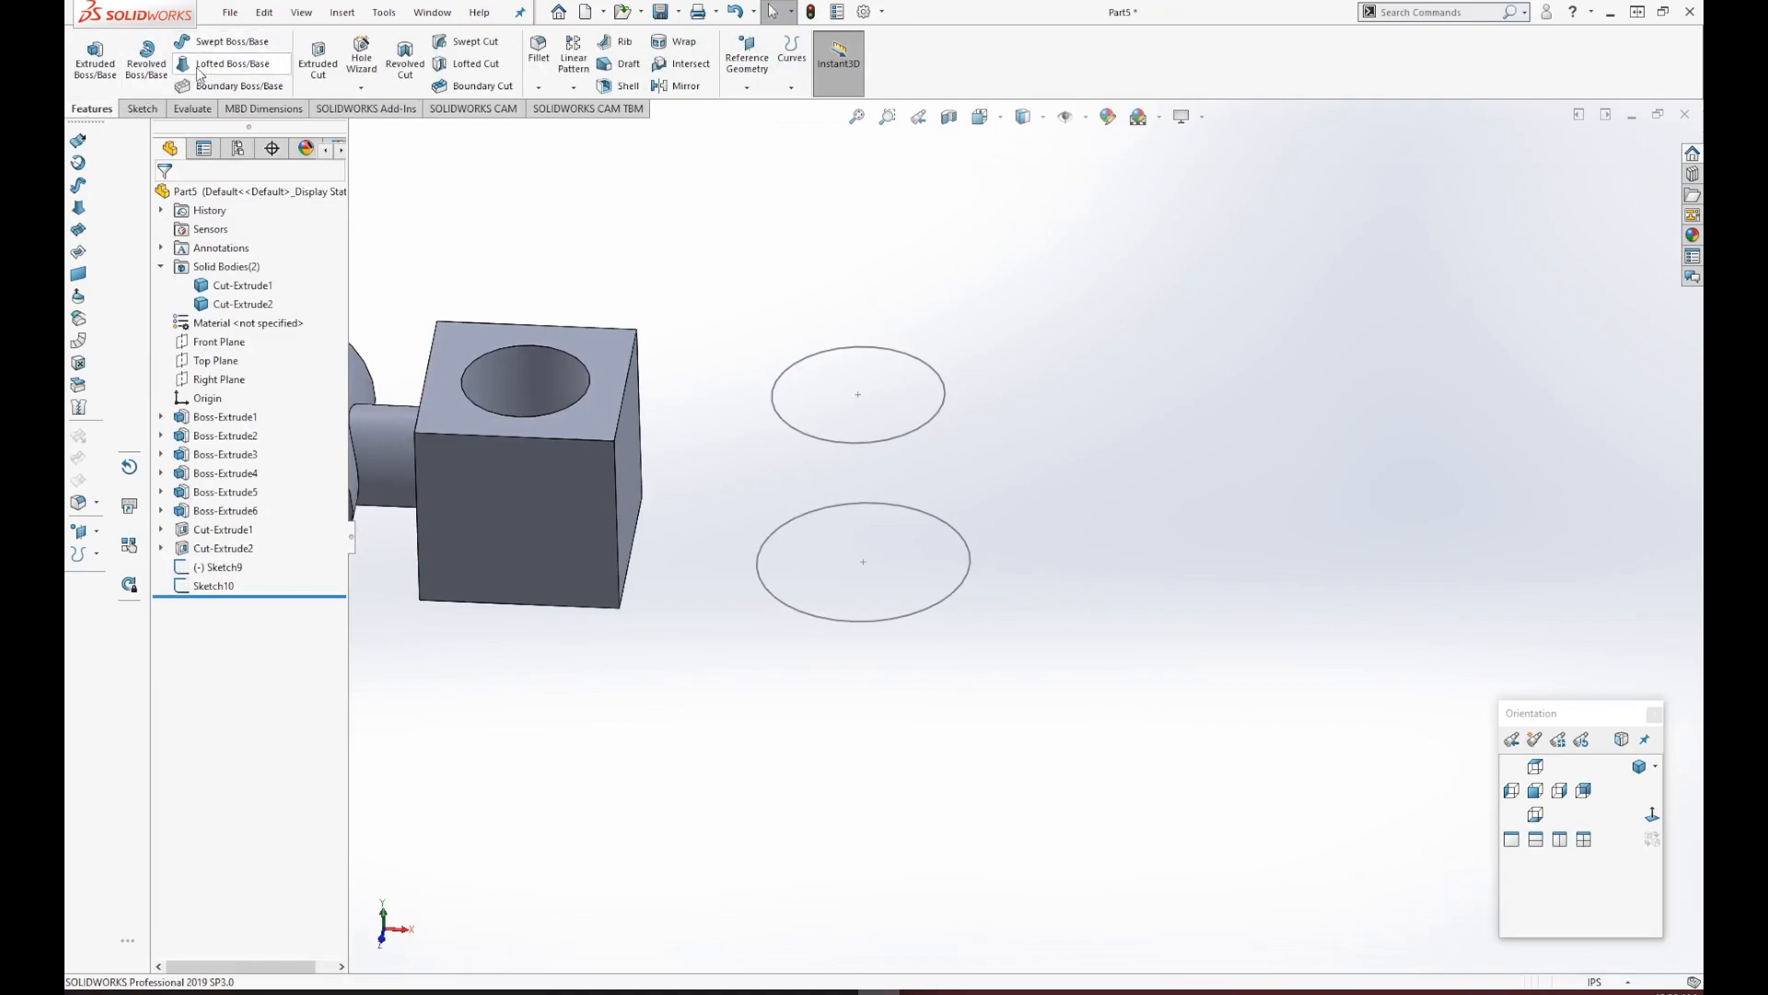
pyautogui.click(241, 64)
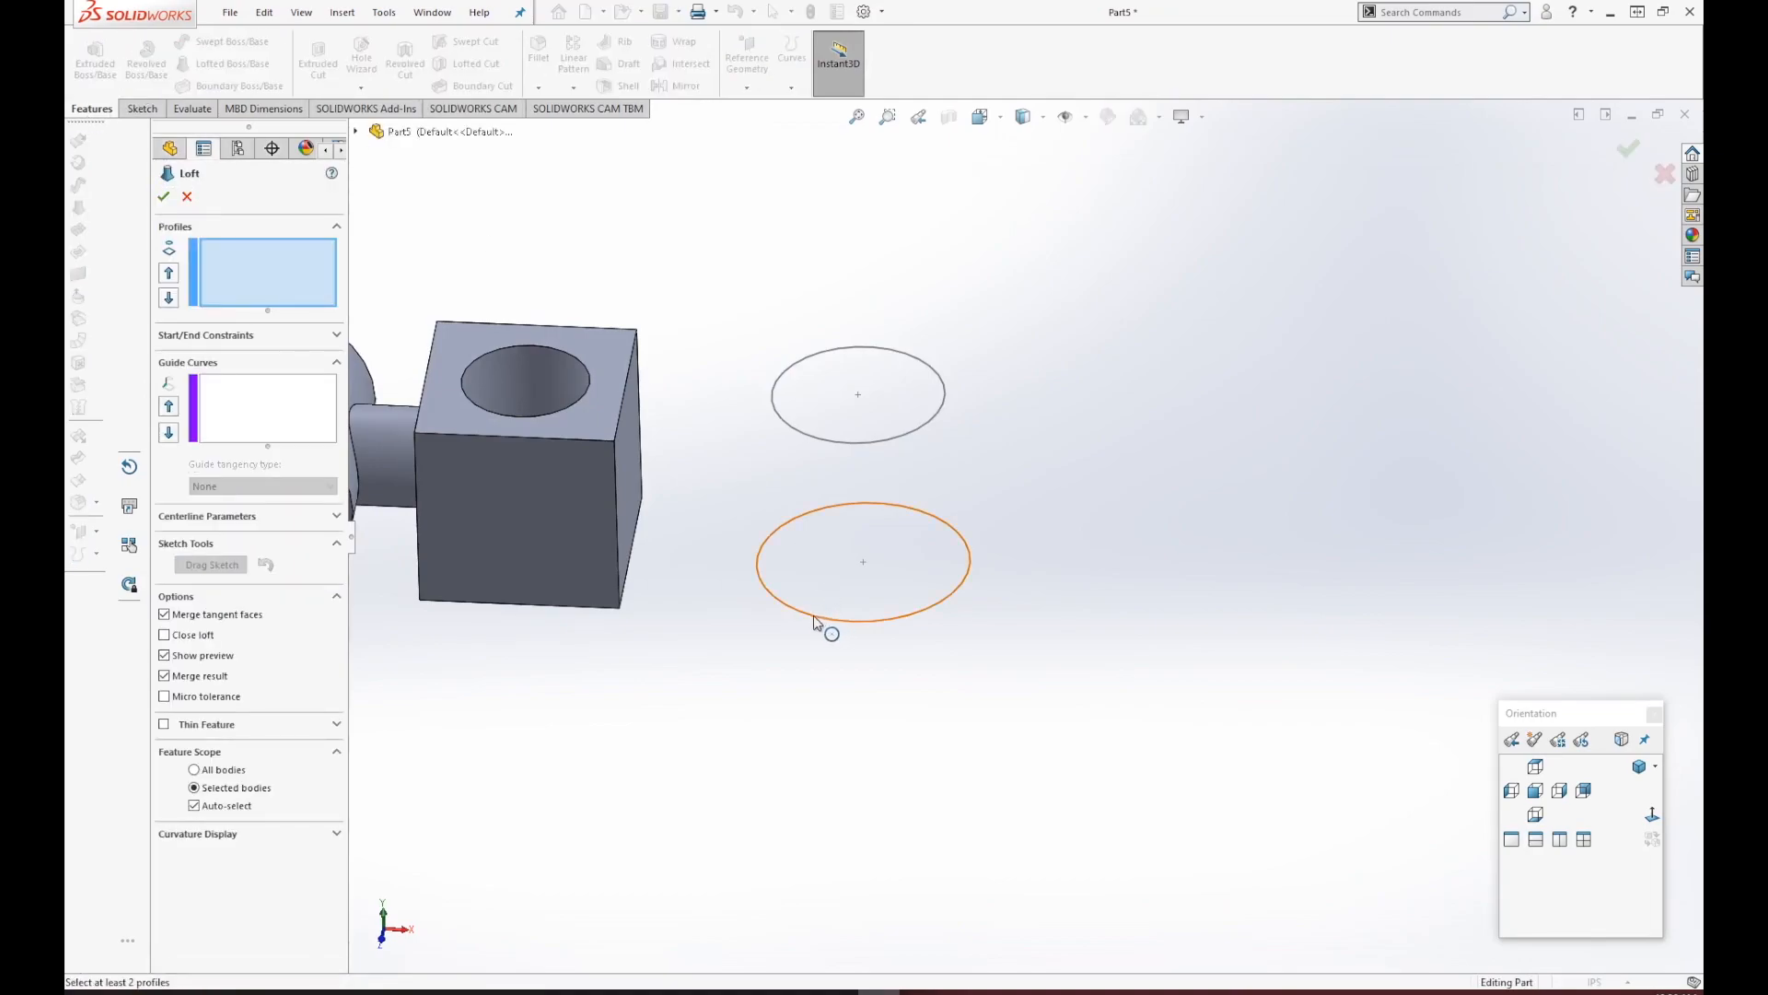
pyautogui.click(355, 132)
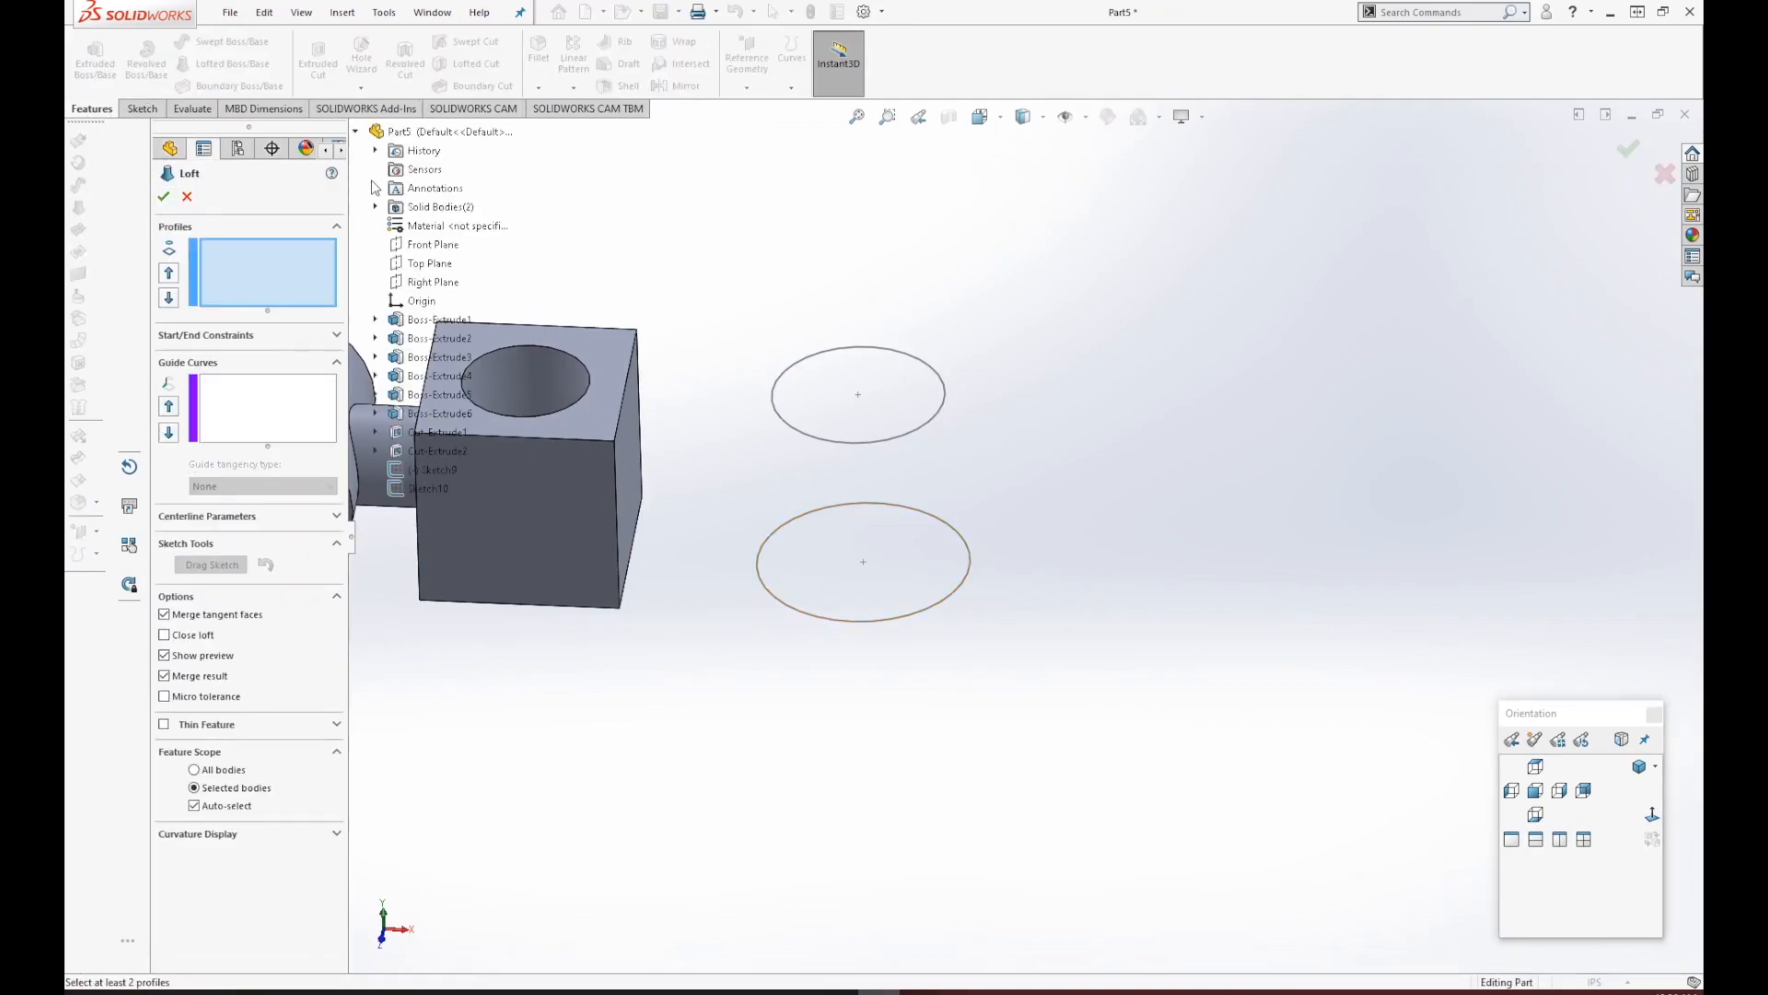
pyautogui.click(433, 470)
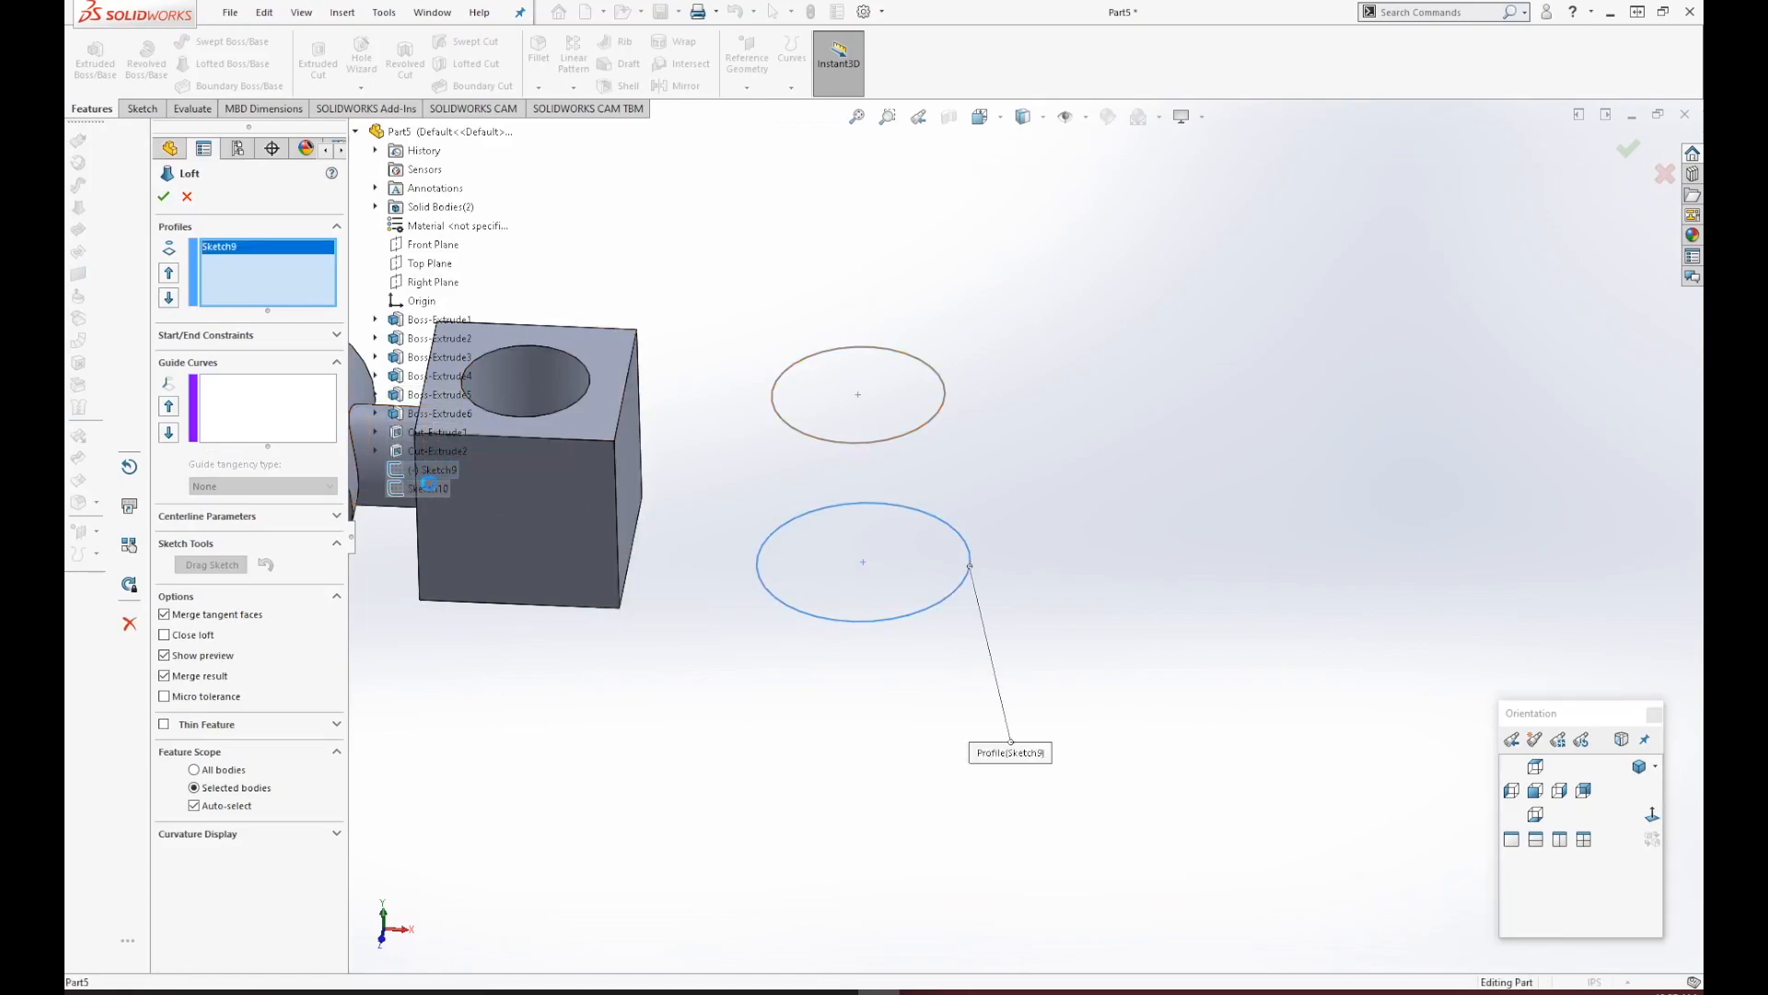
pyautogui.click(431, 488)
pyautogui.moveTo(776, 392); pyautogui.dragTo(948, 396)
pyautogui.moveTo(949, 405); pyautogui.dragTo(769, 641, button='middle')
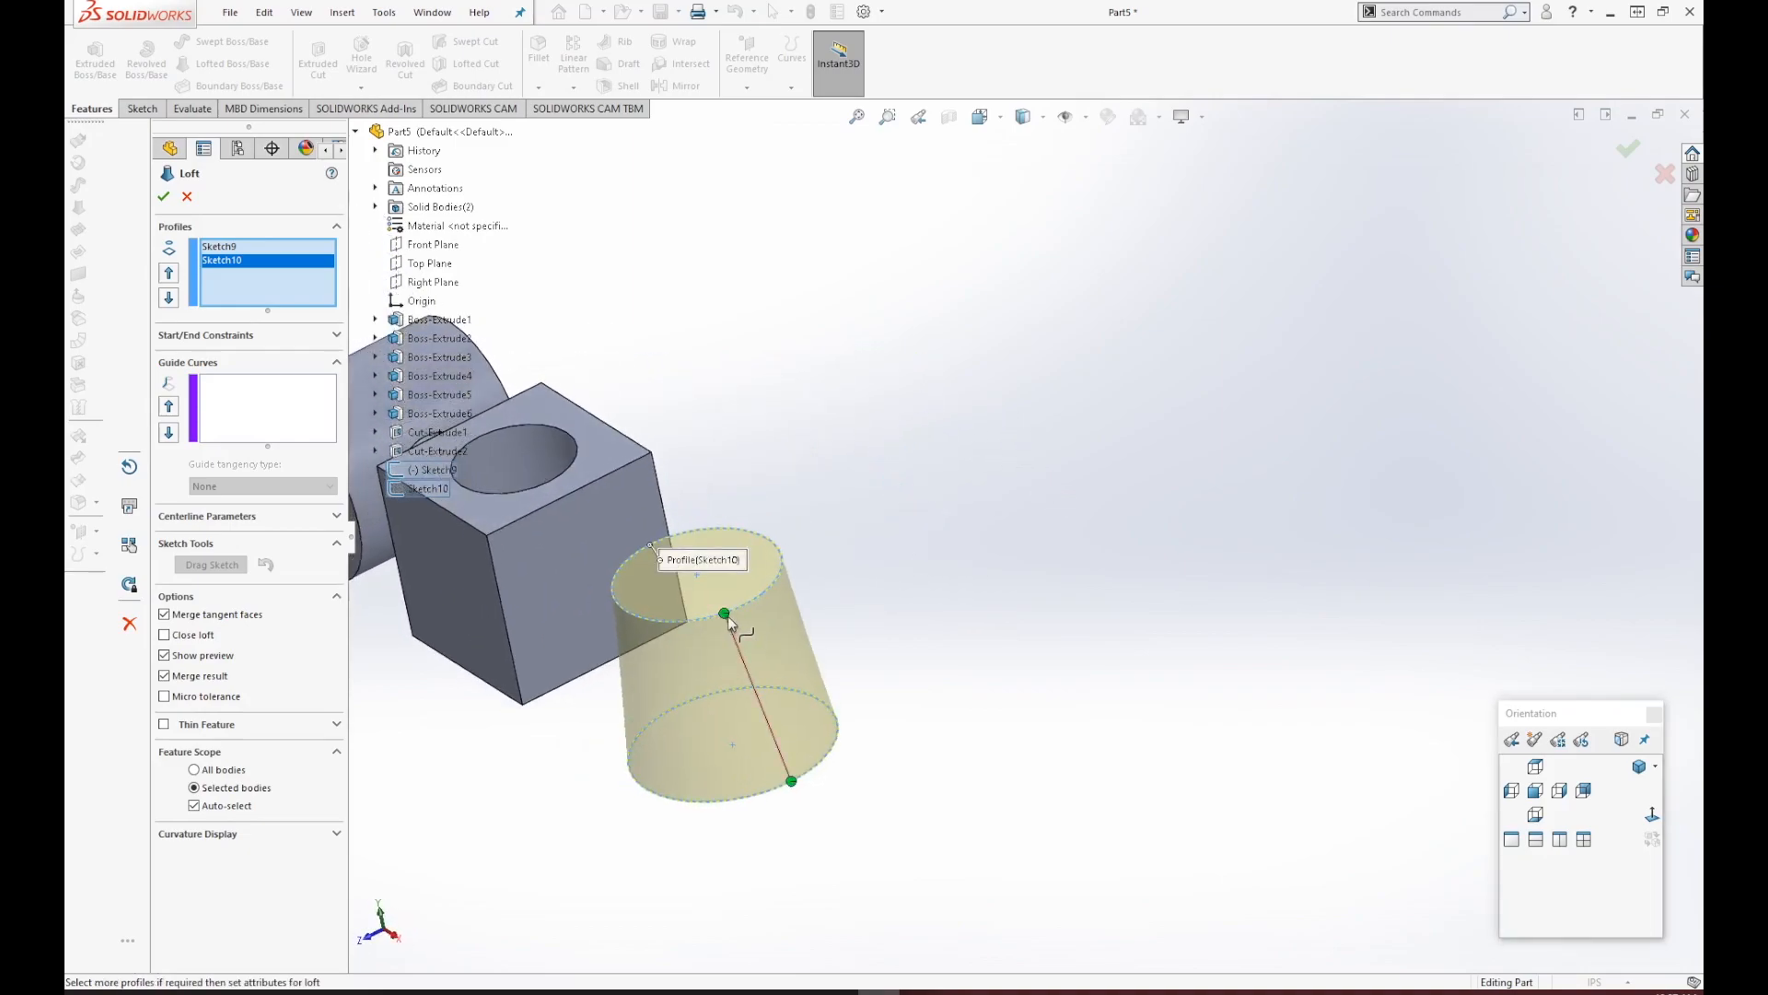
pyautogui.moveTo(725, 613); pyautogui.dragTo(958, 630)
pyautogui.click(1628, 162)
pyautogui.moveTo(1025, 582); pyautogui.dragTo(995, 636, button='middle')
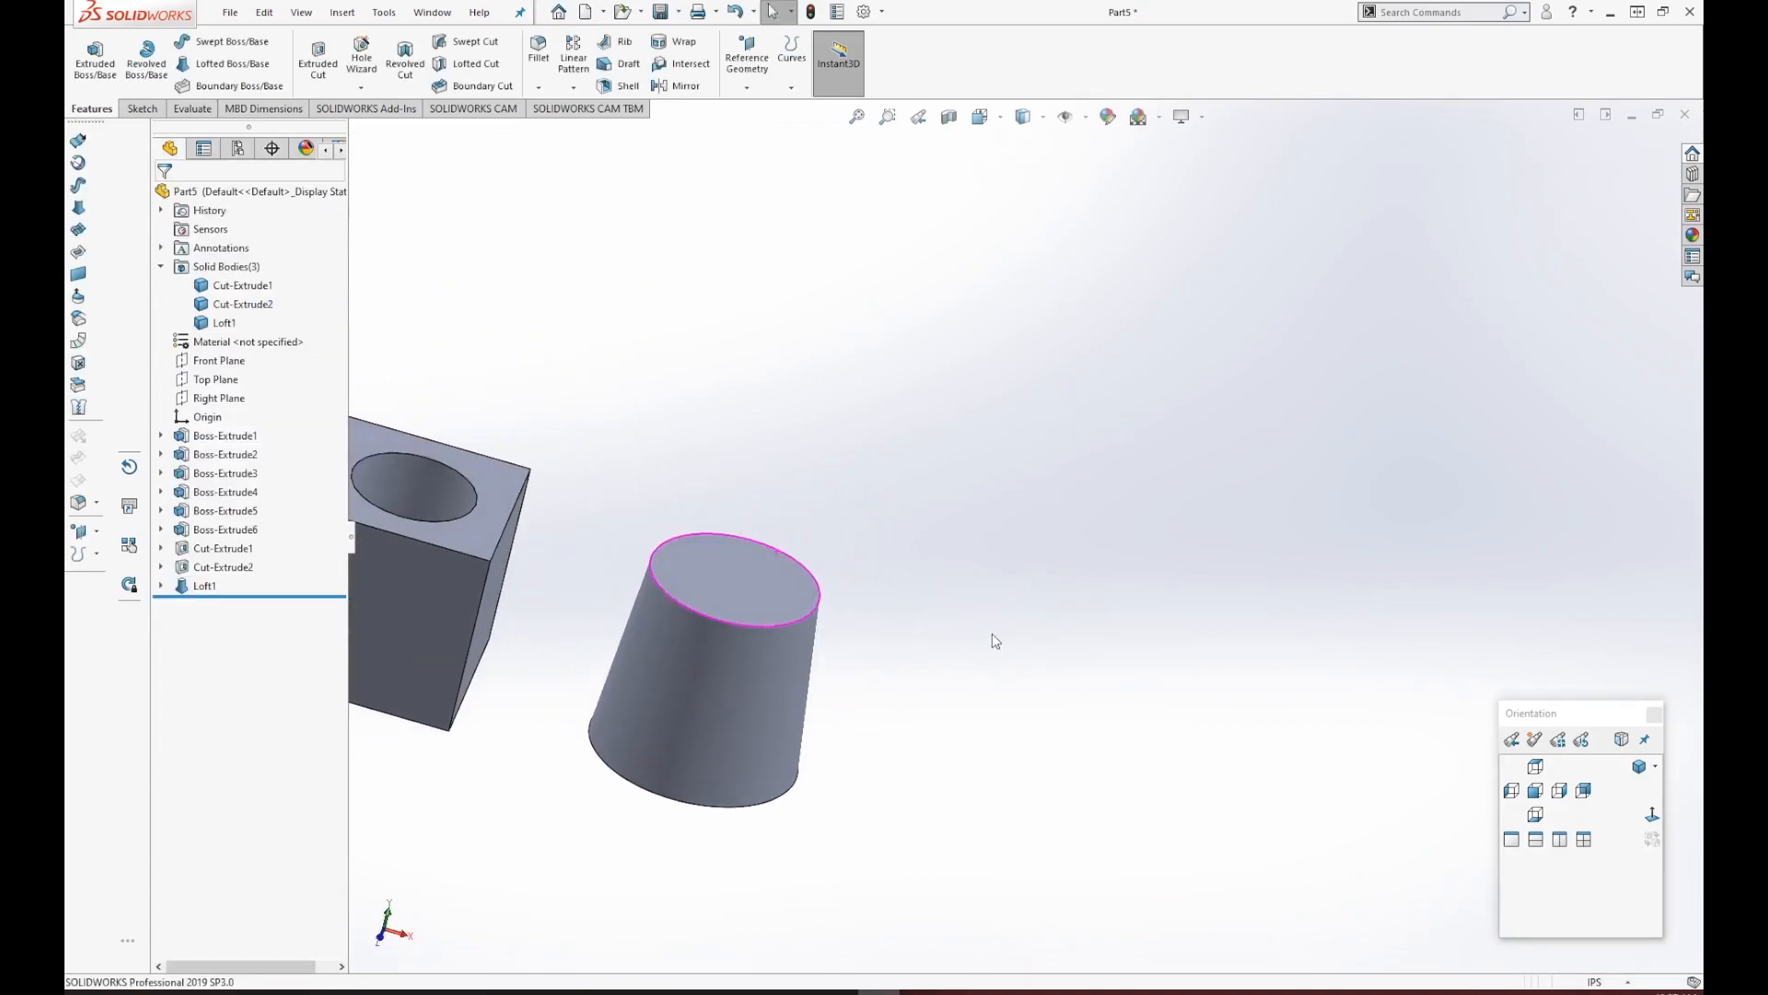
pyautogui.moveTo(857, 659); pyautogui.dragTo(870, 562, button='middle')
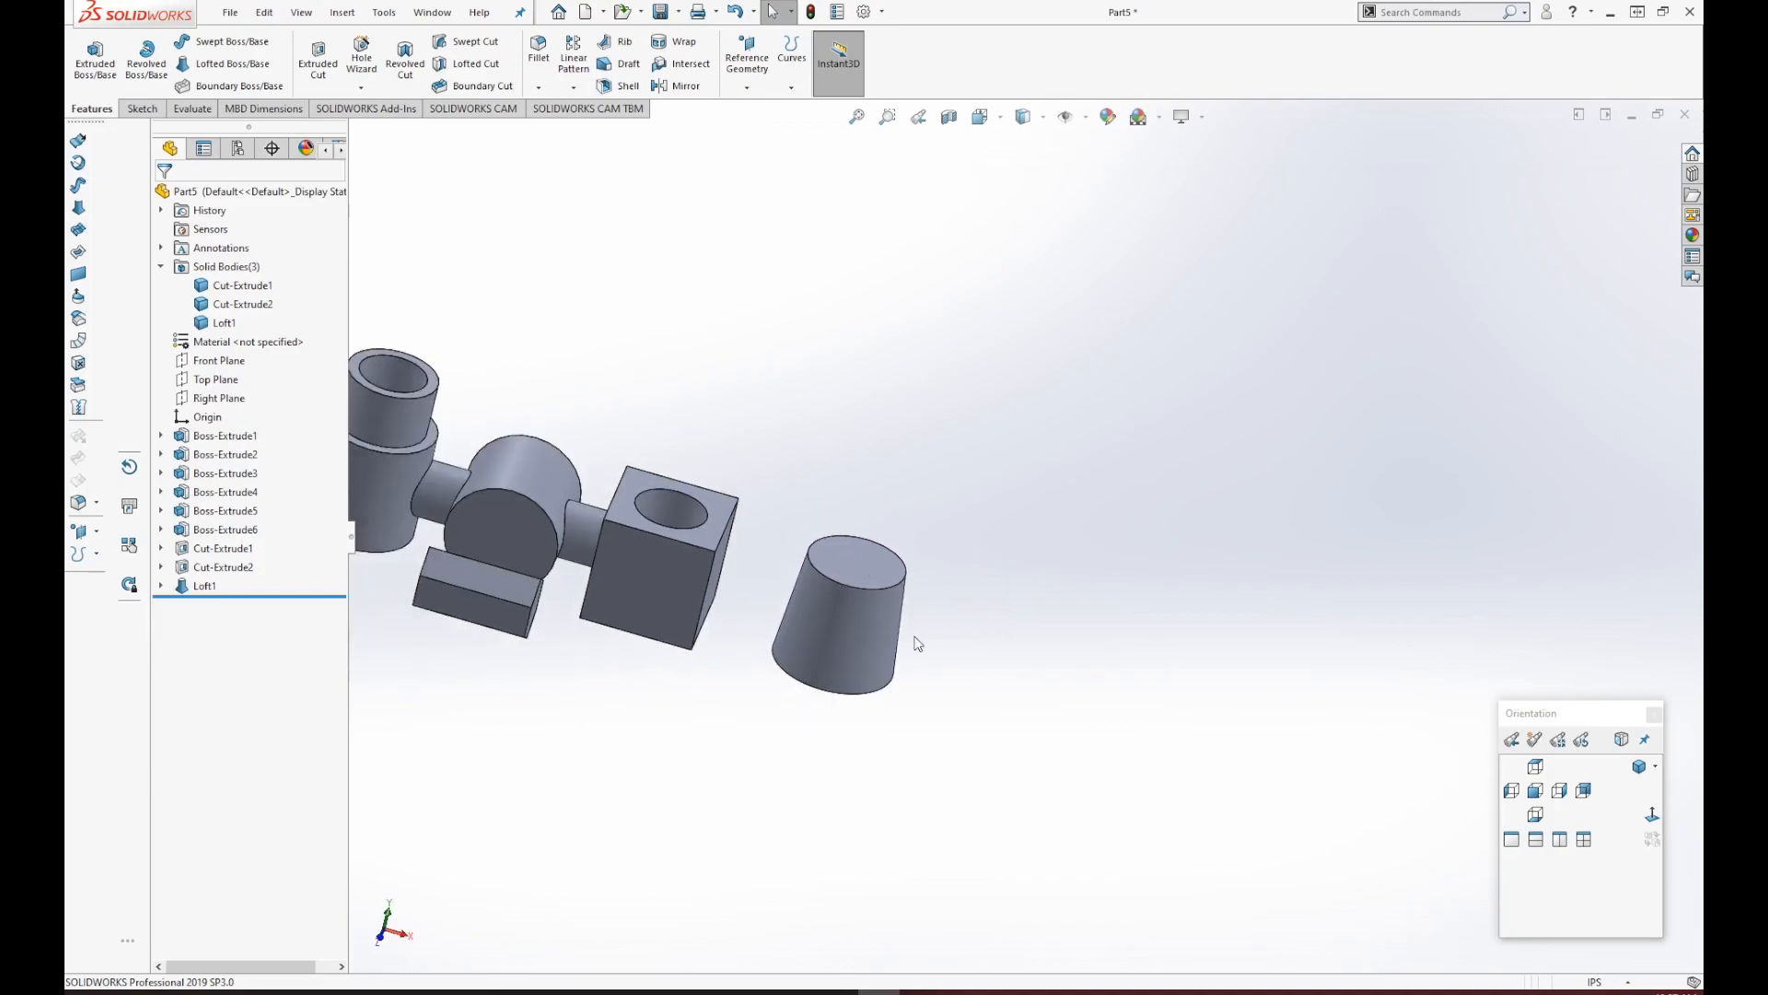
pyautogui.scroll(-4, 858, 630)
pyautogui.moveTo(858, 627); pyautogui.dragTo(1011, 418, button='middle')
pyautogui.scroll(4, 768, 705)
pyautogui.scroll(-3, 1004, 429)
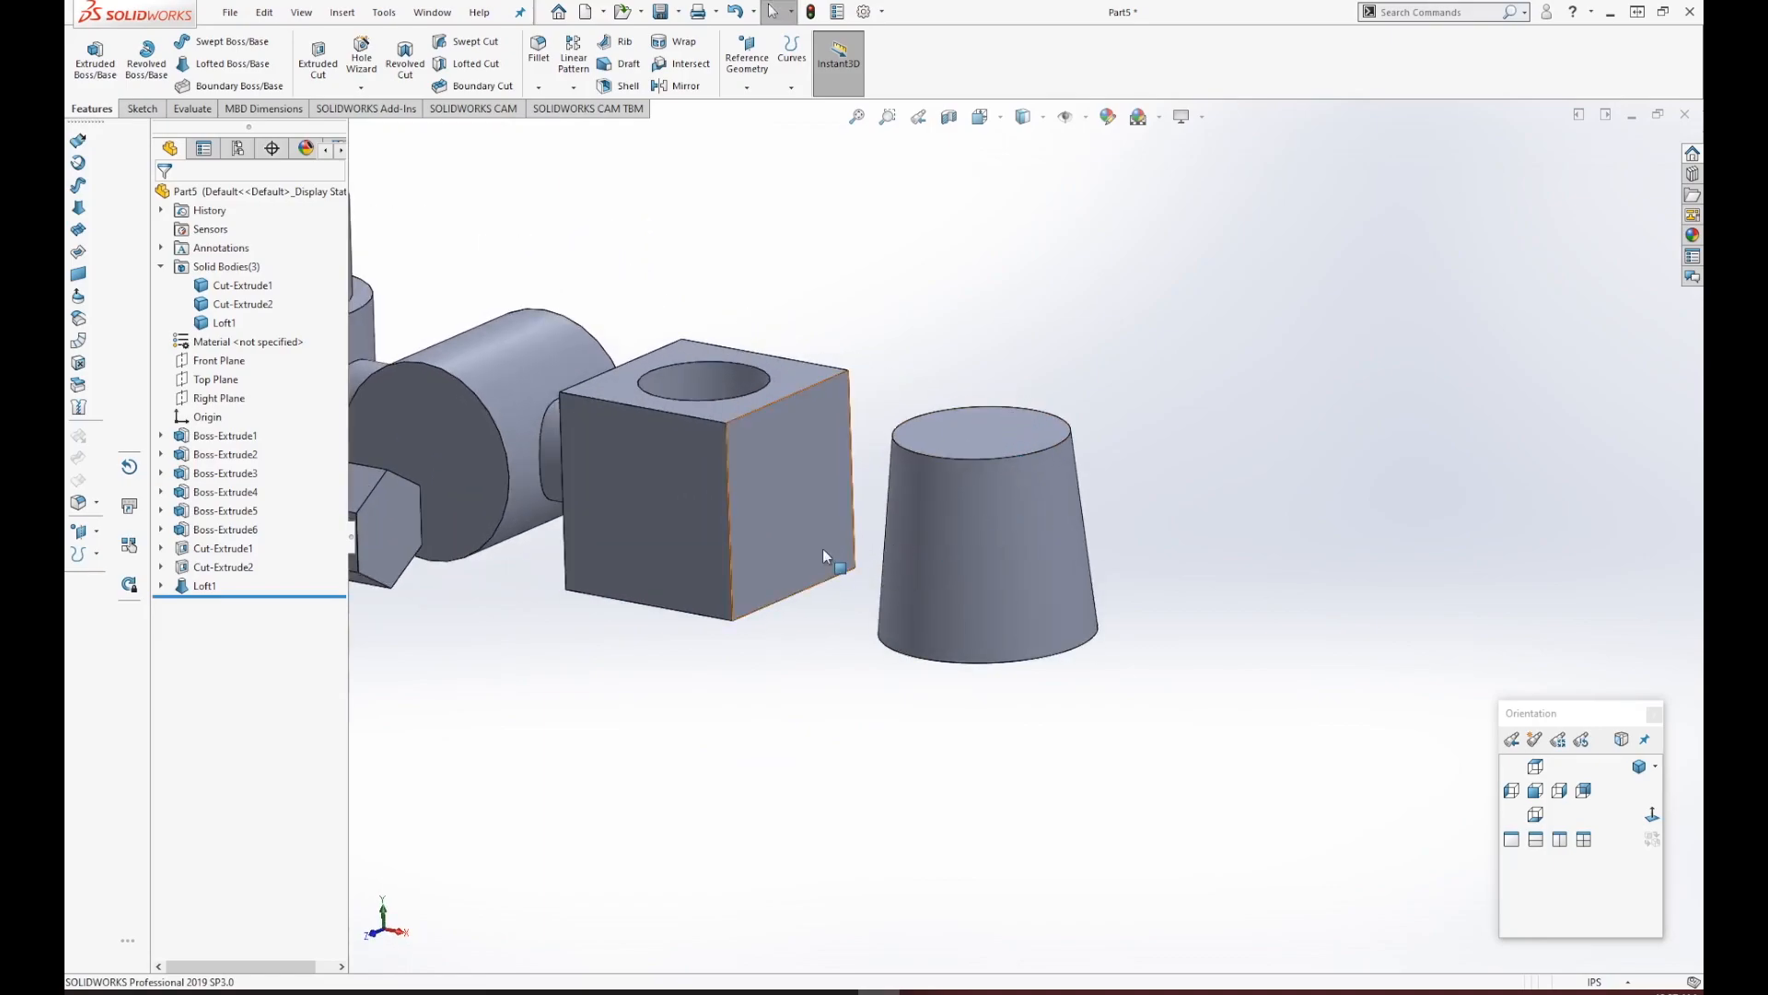